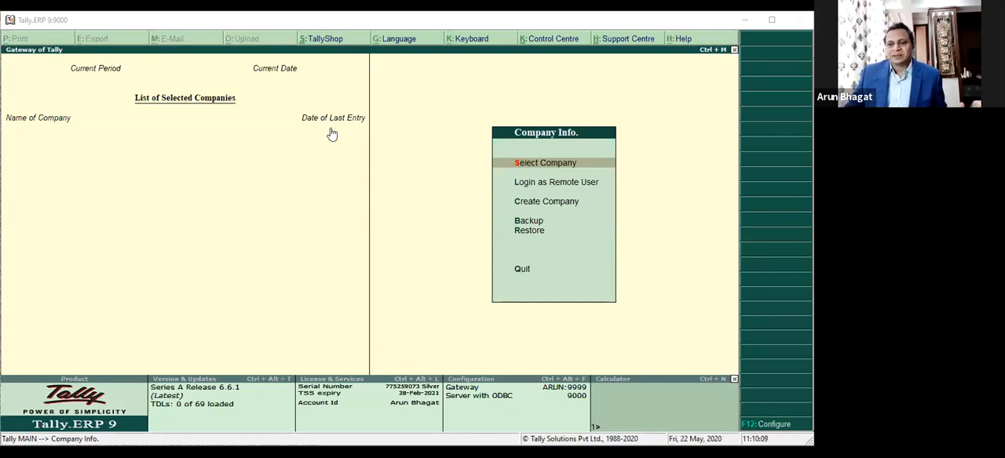
Step: Open the company RIL Company Pvt. Ltd. (2020-21), leaving the login user name and password blank
{"action": "left_click", "coordinate": [511, 163]}
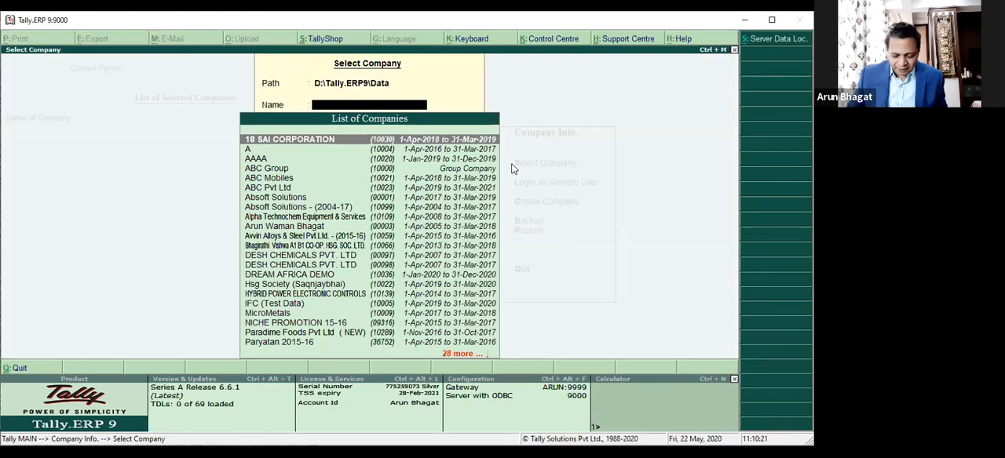
{"action": "type", "text": "RIL"}
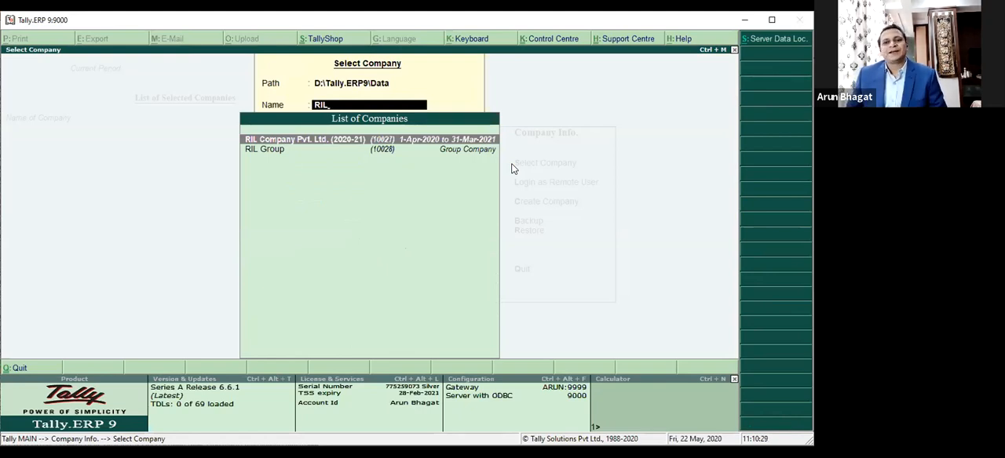
{"action": "key", "text": "Return"}
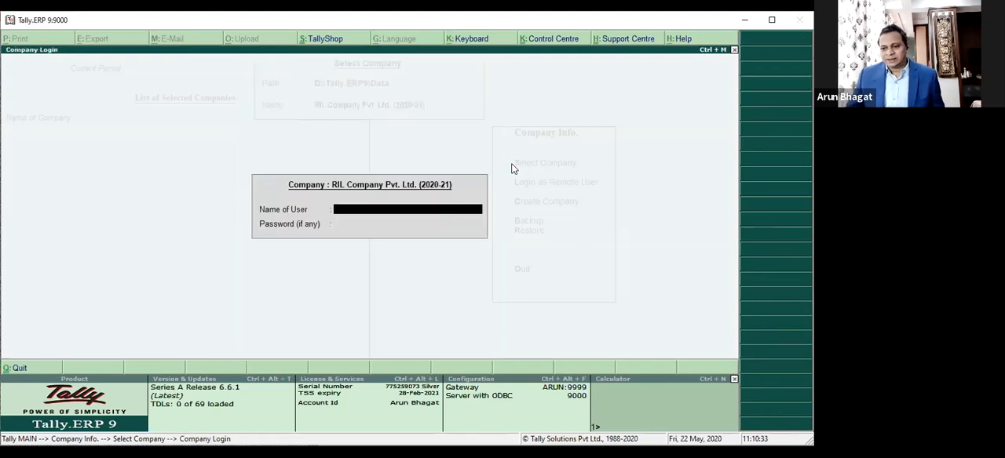
{"action": "key", "text": "Return"}
{"action": "key", "text": "Return"}
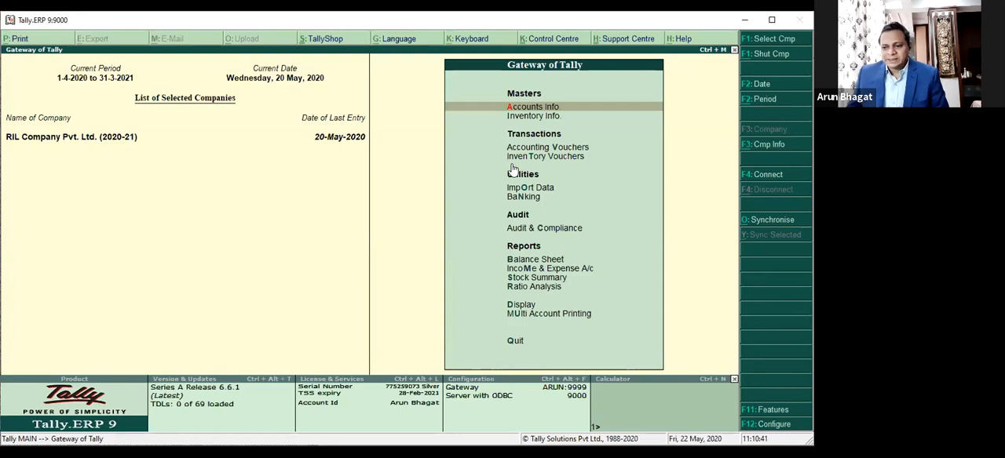
Step: Open the company features list and review its categories from Accounting Features to Add-On Features
{"action": "key", "text": "F11"}
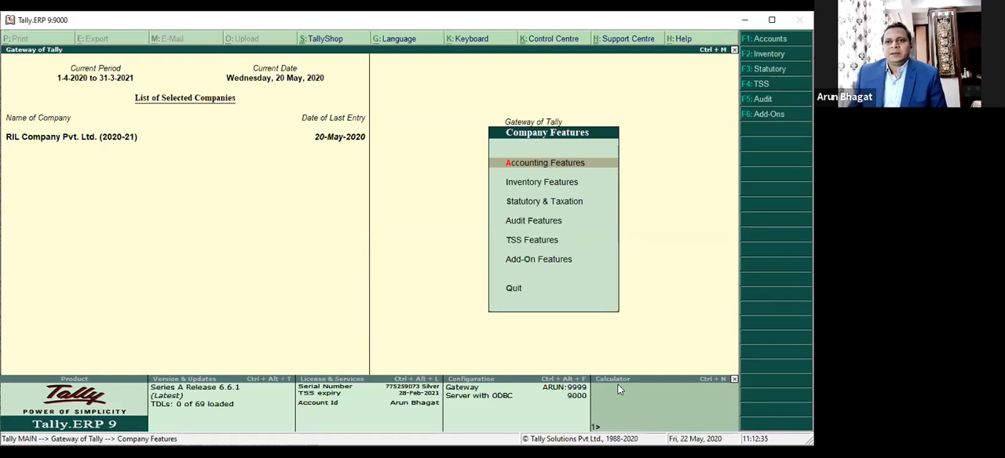
{"action": "key", "text": "Down"}
{"action": "key", "text": "Down"}
{"action": "key", "text": "Down"}
{"action": "key", "text": "Down"}
{"action": "key", "text": "Down"}
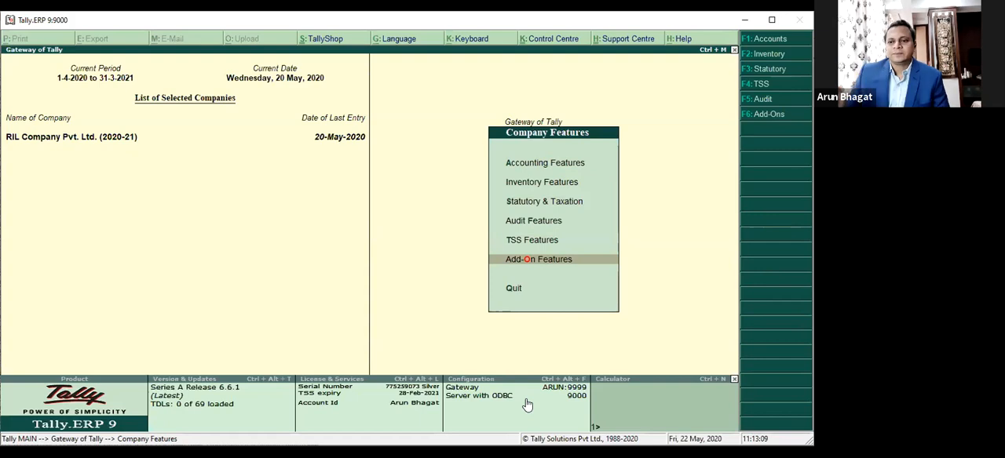
{"action": "key", "text": "Up"}
{"action": "key", "text": "Up"}
{"action": "key", "text": "Up"}
{"action": "key", "text": "Up"}
{"action": "key", "text": "Up"}
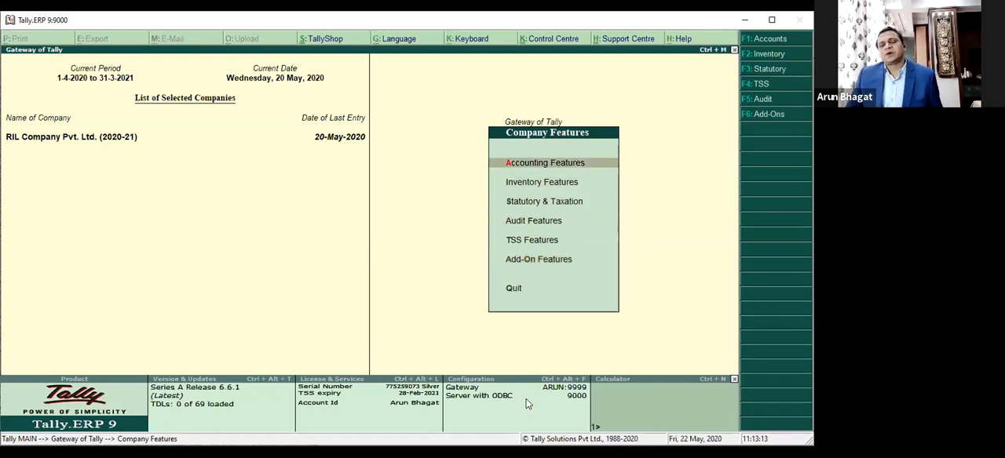
Step: Examine the Accounting Features, including cost centre classes, invoicing, and budgets and scenario management, and quit without saving
{"action": "key", "text": "Return"}
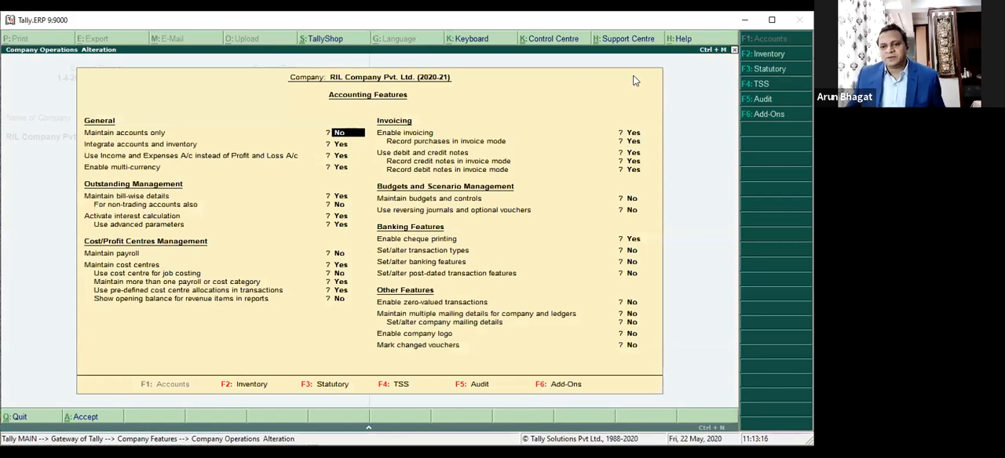
{"action": "key", "text": "Return"}
{"action": "key", "text": "Return"}
{"action": "key", "text": "Return"}
{"action": "key", "text": "Return"}
{"action": "key", "text": "Return"}
{"action": "key", "text": "Return"}
{"action": "key", "text": "Return"}
{"action": "key", "text": "Return"}
{"action": "key", "text": "Return"}
{"action": "key", "text": "Return"}
{"action": "key", "text": "Return"}
{"action": "key", "text": "Return"}
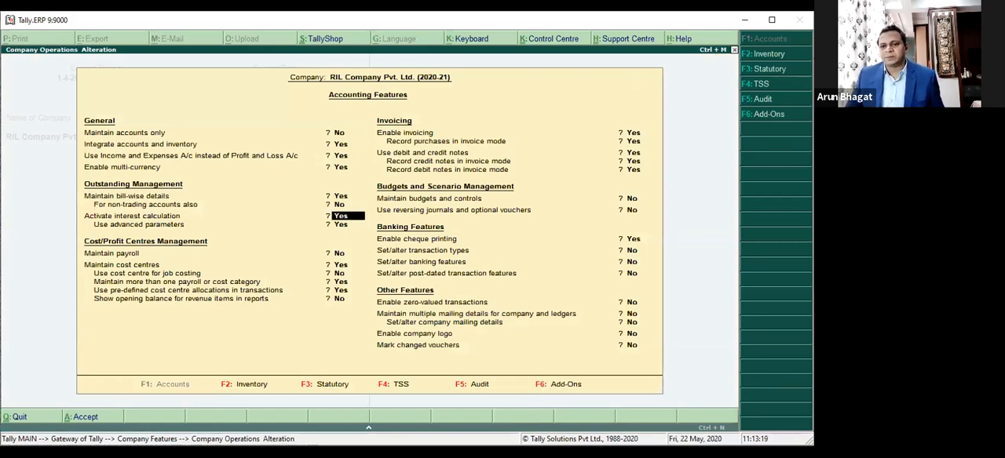
{"action": "key", "text": "Return"}
{"action": "key", "text": "Return"}
{"action": "key", "text": "Return"}
{"action": "key", "text": "Return"}
{"action": "key", "text": "Return"}
{"action": "key", "text": "Return"}
{"action": "key", "text": "Return"}
{"action": "key", "text": "Return"}
{"action": "key", "text": "Return"}
{"action": "key", "text": "Return"}
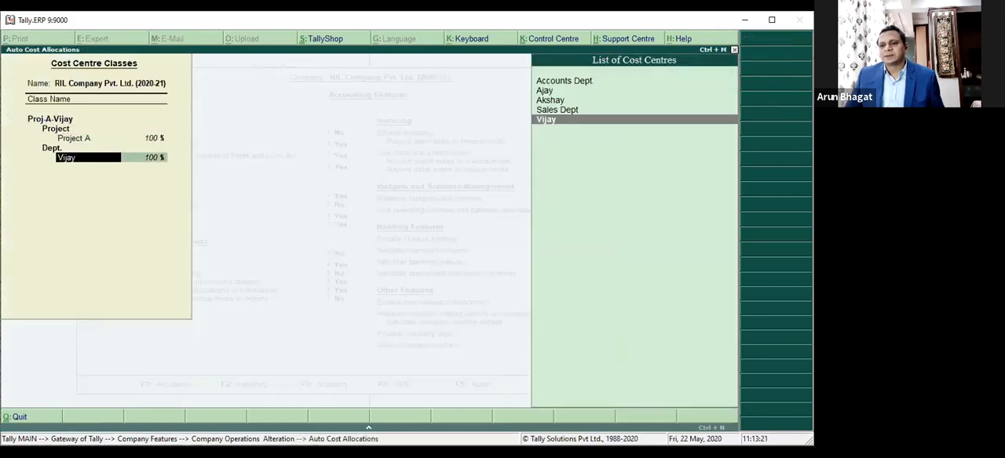
{"action": "key", "text": "Return"}
{"action": "key", "text": "Return"}
{"action": "key", "text": "Return"}
{"action": "key", "text": "Return"}
{"action": "key", "text": "Return"}
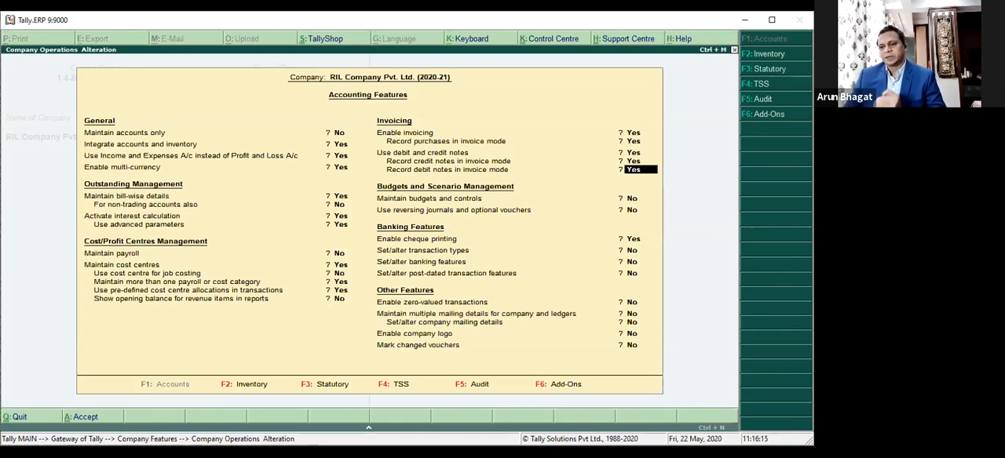
{"action": "key", "text": "Return"}
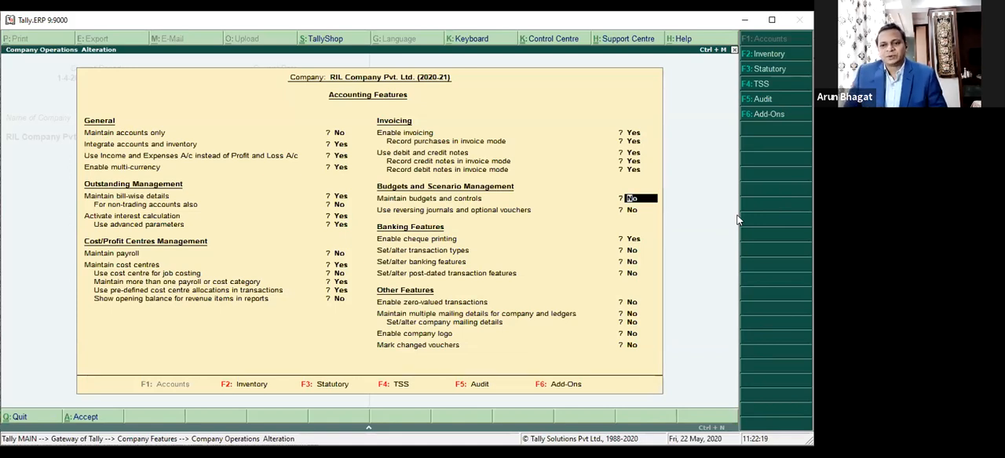
{"action": "key", "text": "Return"}
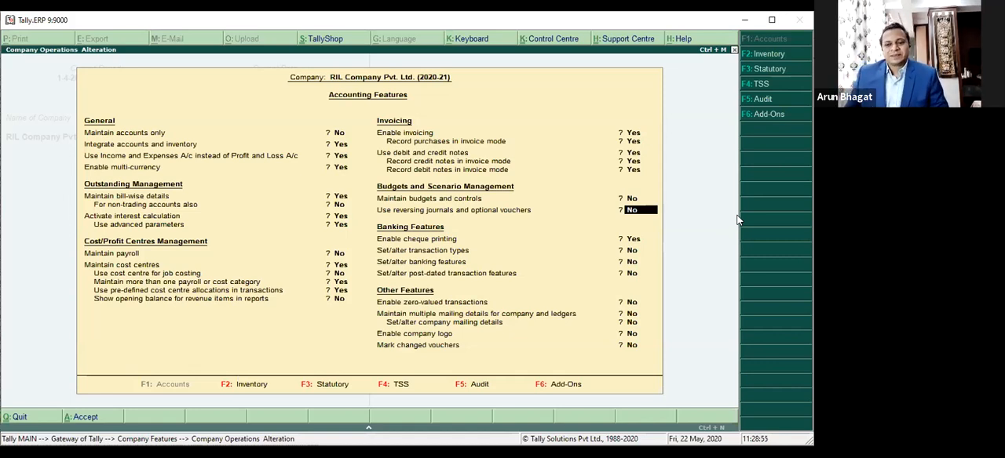
{"action": "key", "text": "Escape"}
{"action": "key", "text": "Escape"}
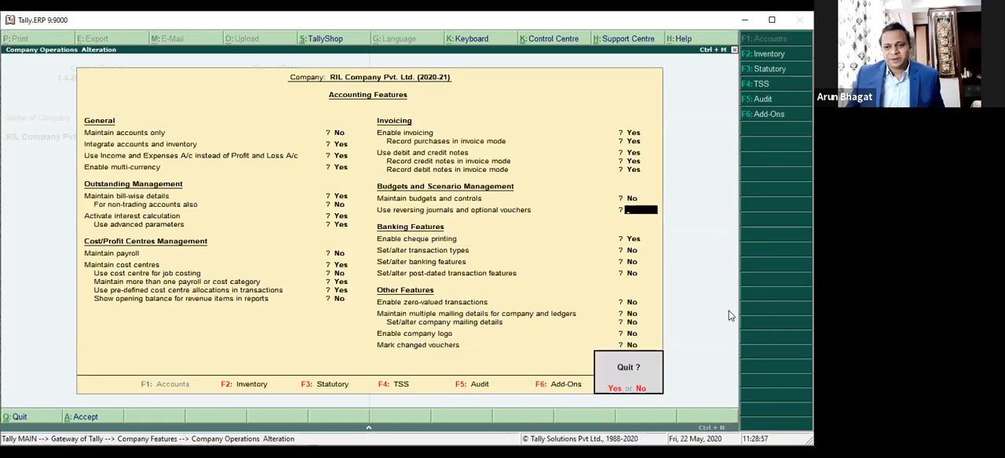
{"action": "key", "text": "y"}
{"action": "key", "text": "Escape"}
Step: In Accounting Features, set both 'Maintain budgets and controls' and 'Use reversing journals and optional vouchers' to Yes, and save
{"action": "key", "text": "Down"}
{"action": "key", "text": "Down"}
{"action": "key", "text": "Down"}
{"action": "key", "text": "Up"}
{"action": "key", "text": "F11"}
{"action": "key", "text": "Return"}
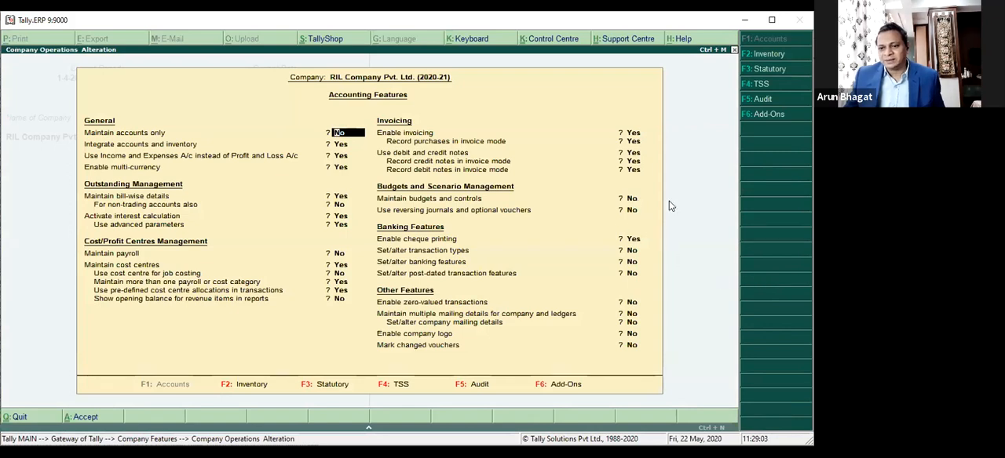
{"action": "left_click", "coordinate": [633, 199]}
{"action": "type", "text": "y"}
{"action": "key", "text": "Return"}
{"action": "type", "text": "y"}
{"action": "key", "text": "Return"}
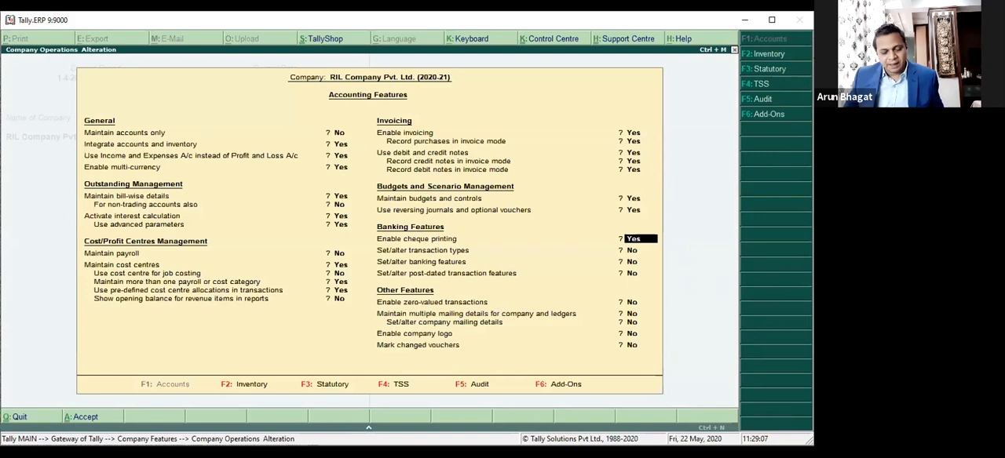
{"action": "key", "text": "ctrl+a"}
{"action": "key", "text": "Escape"}
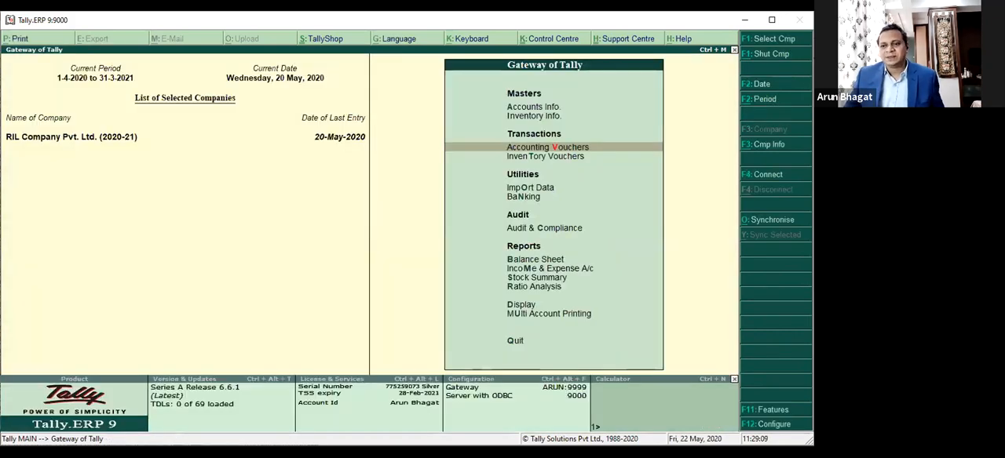
Step: Open a new payment voucher, switch it between Optional and Regular, and quit without saving
{"action": "key", "text": "Return"}
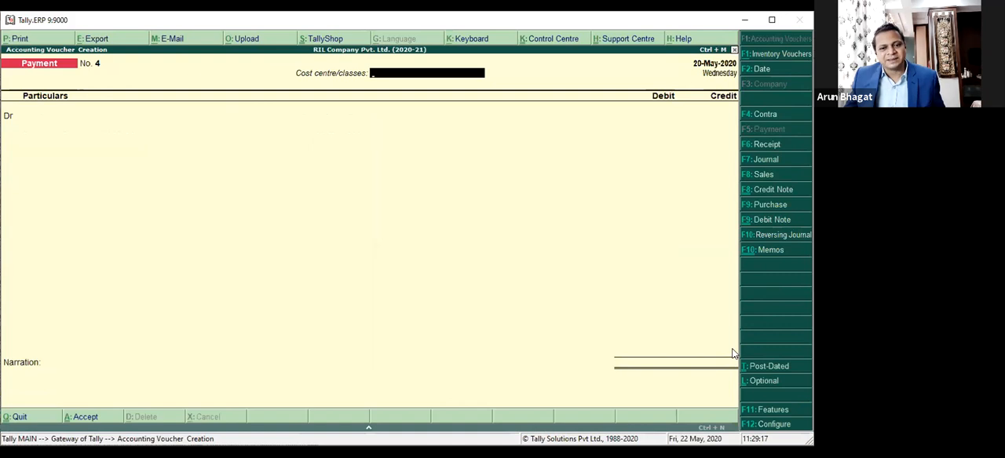
{"action": "key", "text": "ctrl+l"}
{"action": "key", "text": "ctrl+l"}
{"action": "key", "text": "ctrl+l"}
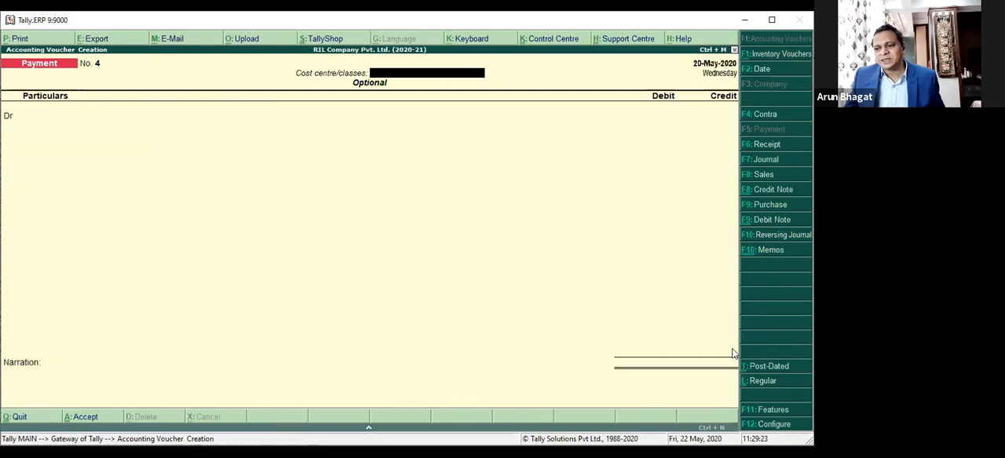
{"action": "key", "text": "ctrl+l"}
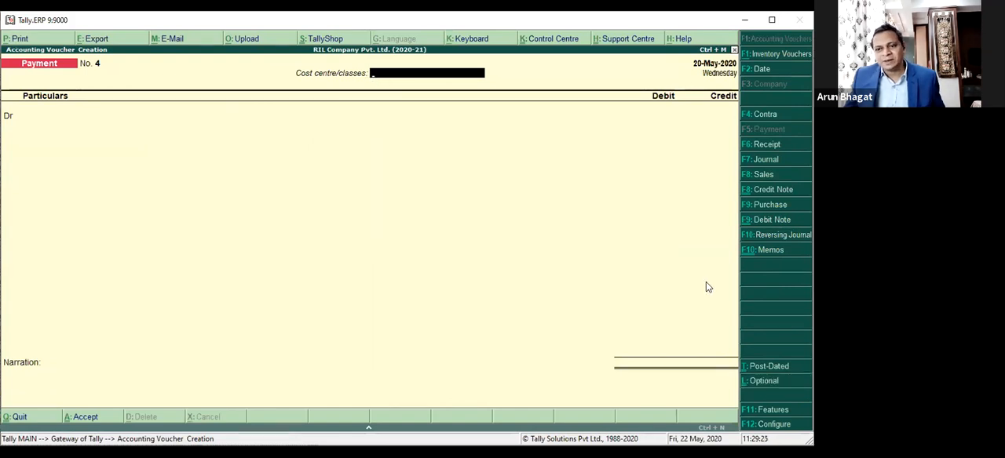
{"action": "key", "text": "ctrl+l"}
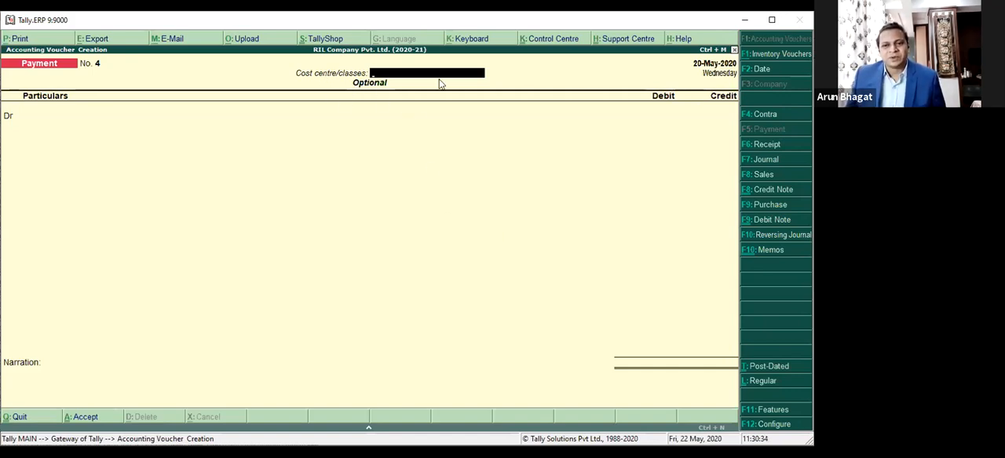
{"action": "key", "text": "Escape"}
{"action": "key", "text": "y"}
Step: Open the Payment voucher type for alteration from the accounts masters
{"action": "key", "text": "Up"}
{"action": "key", "text": "Up"}
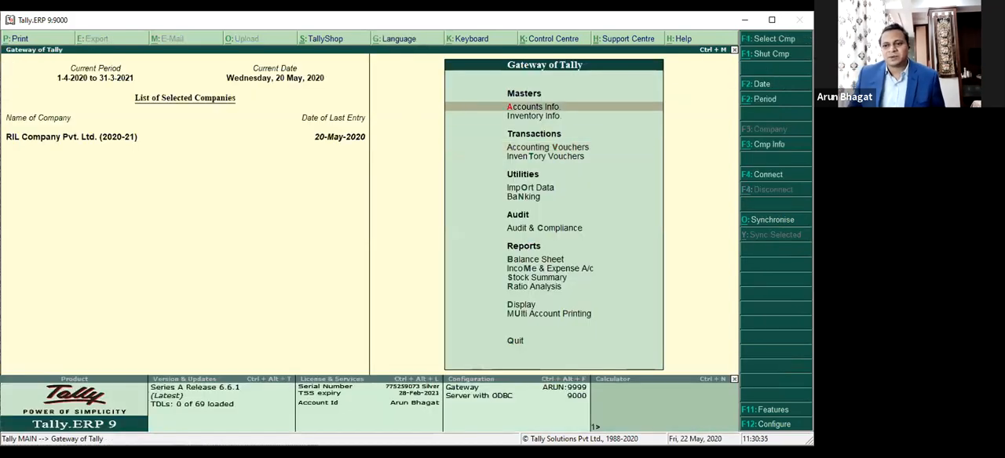
{"action": "key", "text": "Return"}
{"action": "key", "text": "Down"}
{"action": "key", "text": "Down"}
{"action": "key", "text": "Down"}
{"action": "key", "text": "Down"}
{"action": "key", "text": "Down"}
{"action": "key", "text": "Down"}
{"action": "key", "text": "Down"}
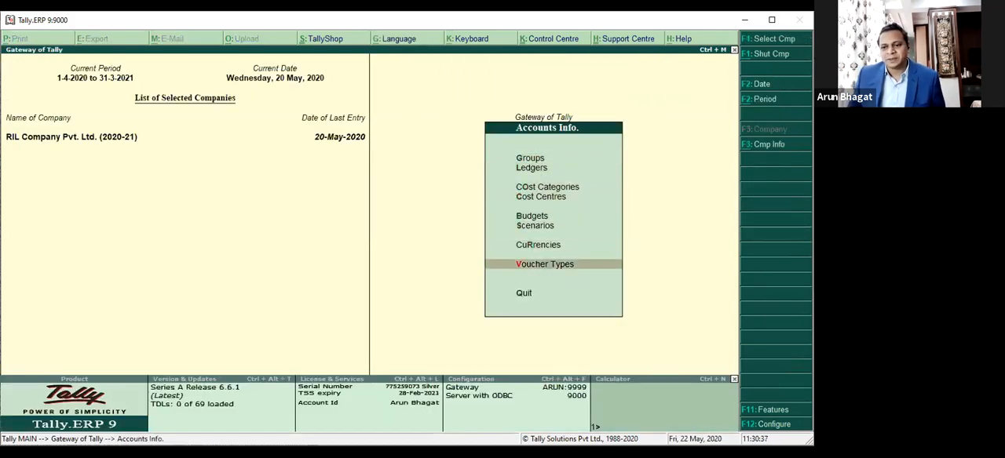
{"action": "key", "text": "Return"}
{"action": "key", "text": "Down"}
{"action": "key", "text": "Down"}
{"action": "key", "text": "Return"}
{"action": "type", "text": "Pa"}
{"action": "key", "text": "Return"}
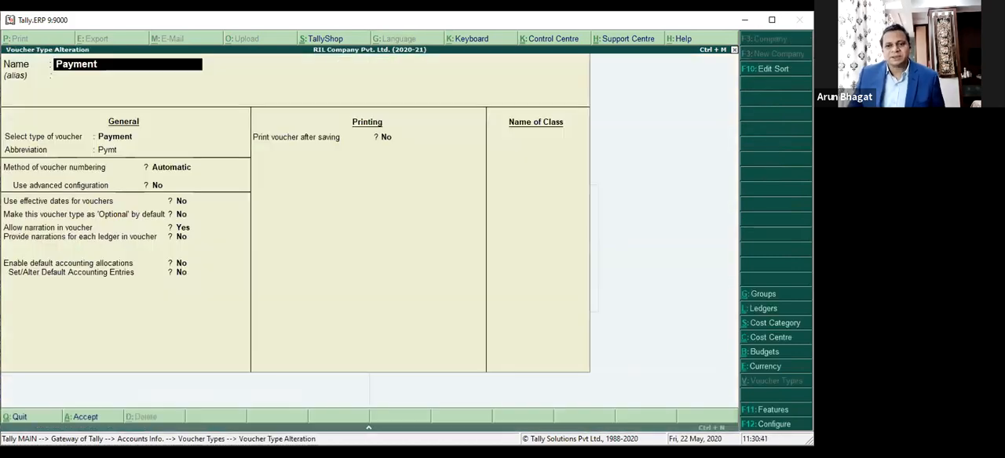
Step: Examine the Payment voucher type's setting for making it 'Optional' by default, and quit without changing it
{"action": "key", "text": "Return"}
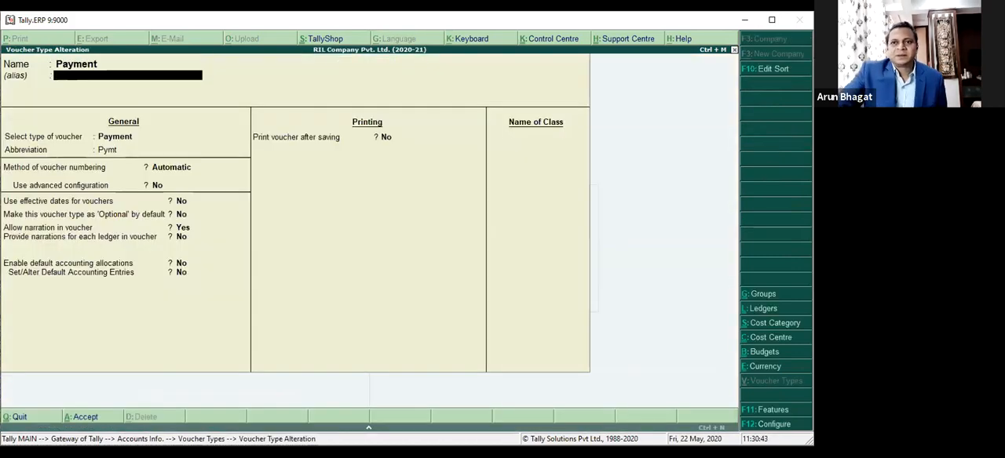
{"action": "left_click", "coordinate": [197, 218]}
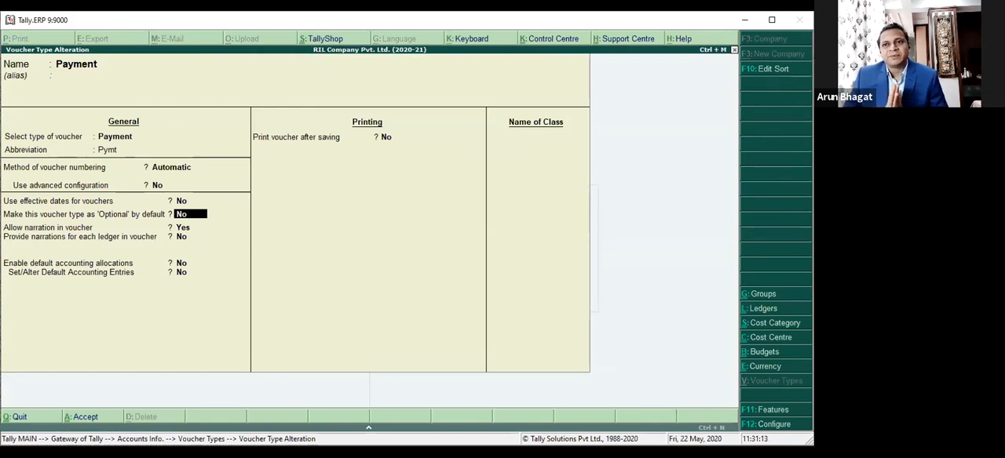
{"action": "key", "text": "Escape"}
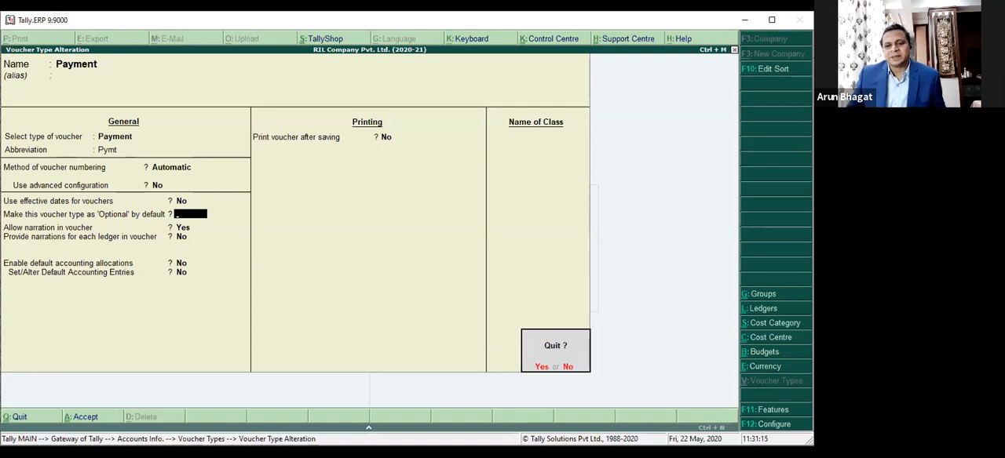
{"action": "key", "text": "y"}
{"action": "key", "text": "BackSpace"}
{"action": "key", "text": "Escape"}
{"action": "key", "text": "Escape"}
{"action": "key", "text": "Escape"}
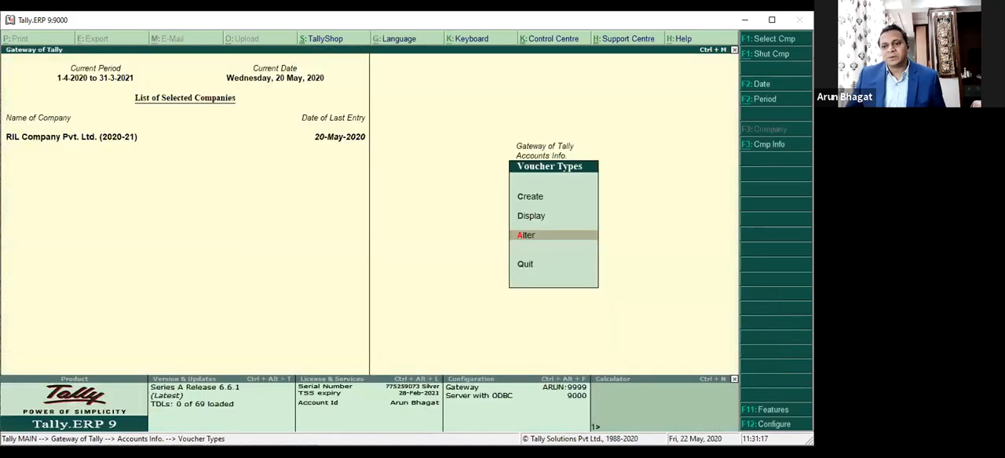
Step: Start another payment voucher, mark it as Optional, and discard it
{"action": "key", "text": "Down"}
{"action": "key", "text": "Down"}
{"action": "key", "text": "Return"}
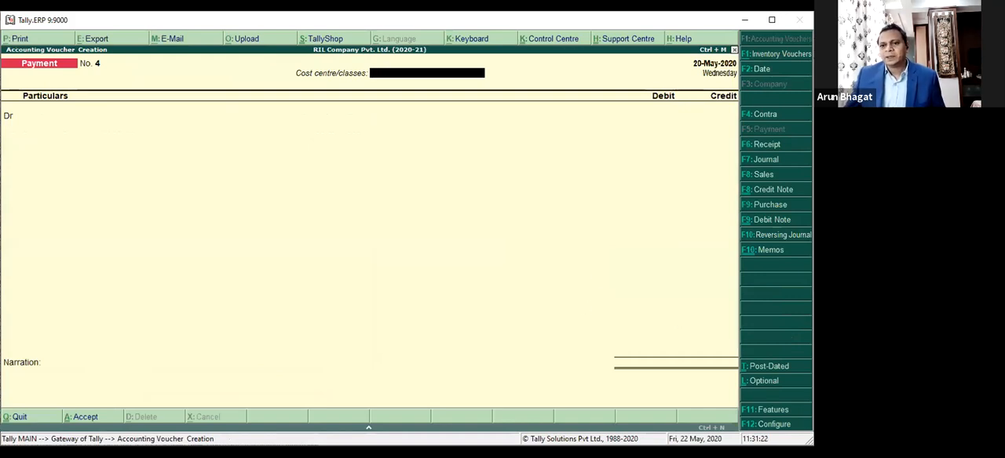
{"action": "key", "text": "ctrl+l"}
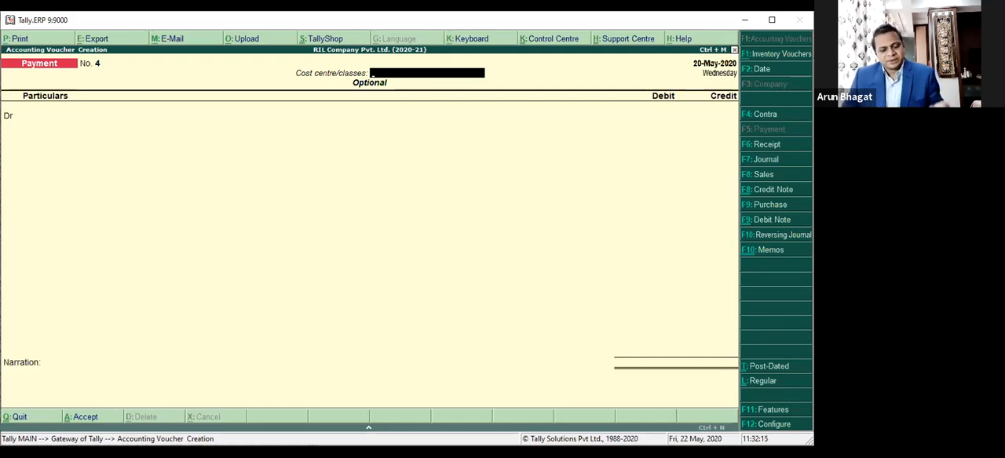
{"action": "key", "text": "Escape"}
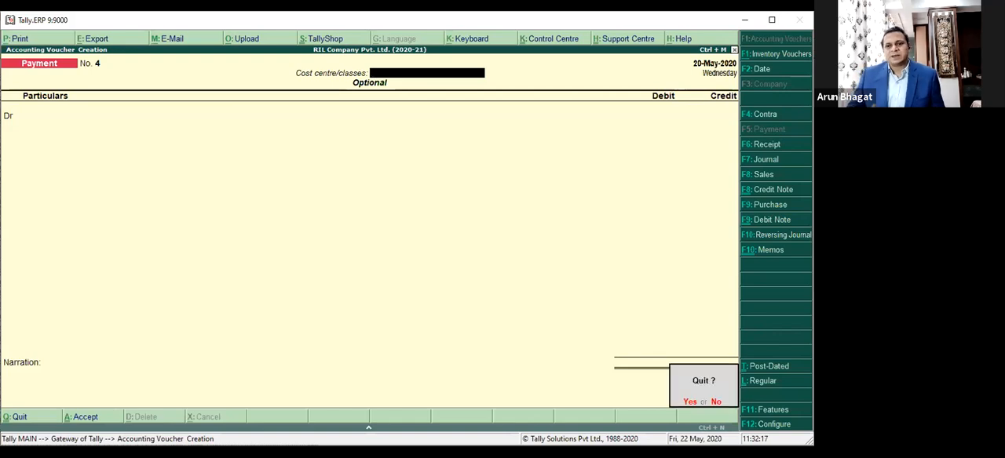
{"action": "key", "text": "y"}
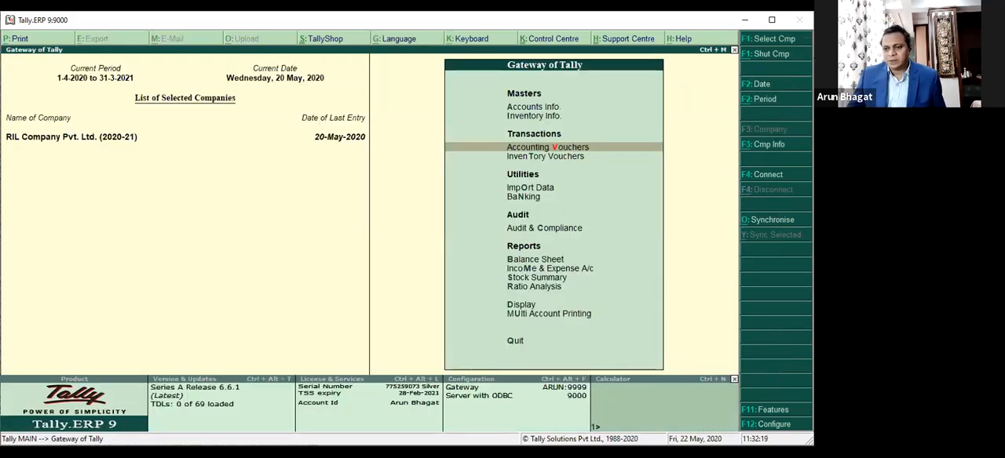
Step: Open the company's Accounting Features and go through the settings up to 'Use reversing journals and optional vouchers'
{"action": "key", "text": "F11"}
{"action": "key", "text": "Return"}
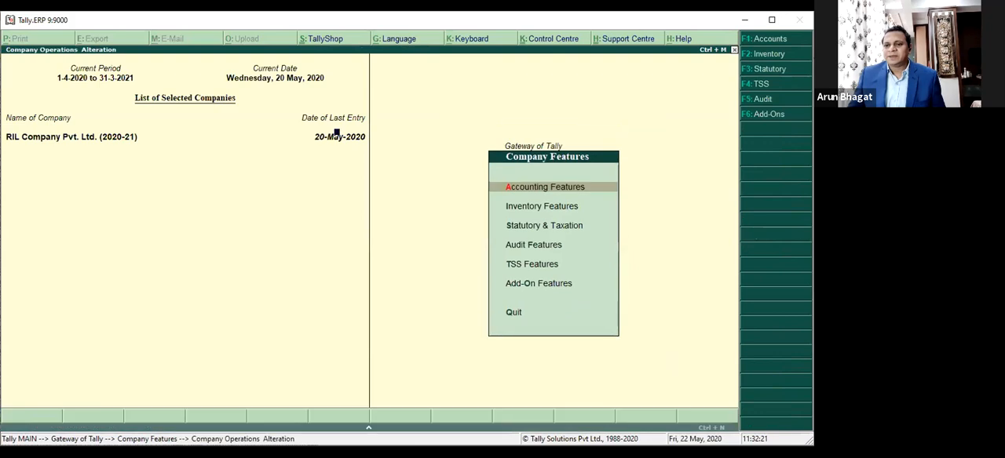
{"action": "key", "text": "Return"}
{"action": "key", "text": "Return"}
{"action": "key", "text": "Return"}
{"action": "key", "text": "Return"}
{"action": "key", "text": "Return"}
{"action": "key", "text": "Return"}
{"action": "key", "text": "Return"}
{"action": "key", "text": "Return"}
{"action": "key", "text": "Return"}
{"action": "key", "text": "Return"}
{"action": "key", "text": "Return"}
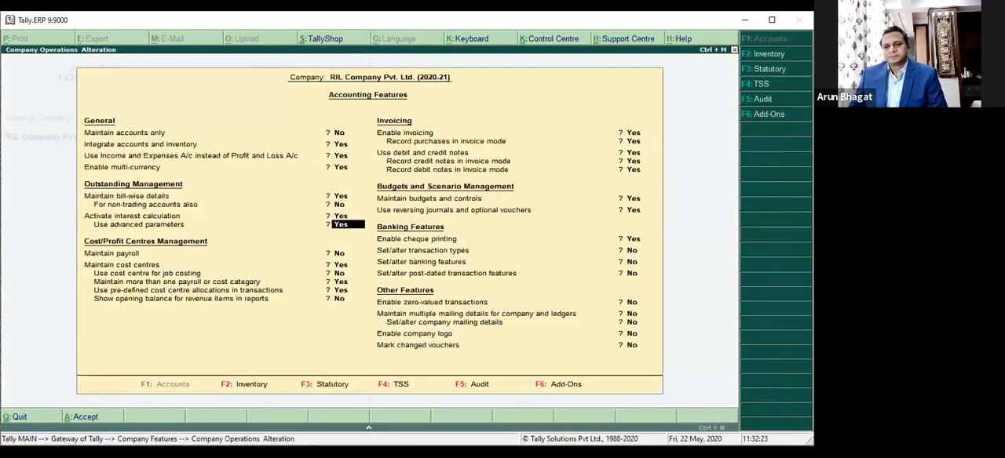
{"action": "key", "text": "Return"}
{"action": "key", "text": "Return"}
{"action": "key", "text": "Return"}
{"action": "key", "text": "Return"}
{"action": "key", "text": "Return"}
{"action": "key", "text": "Return"}
{"action": "key", "text": "Return"}
{"action": "key", "text": "Return"}
{"action": "key", "text": "Return"}
{"action": "key", "text": "Return"}
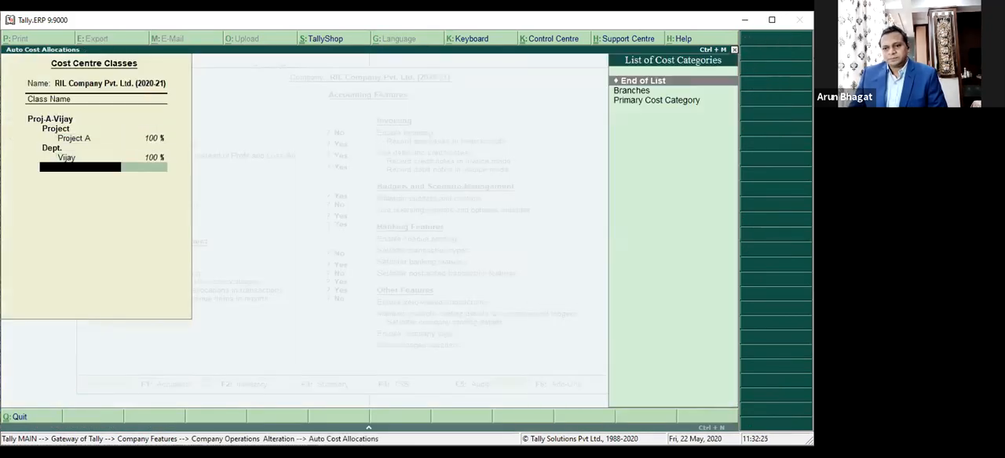
{"action": "key", "text": "Return"}
{"action": "key", "text": "Return"}
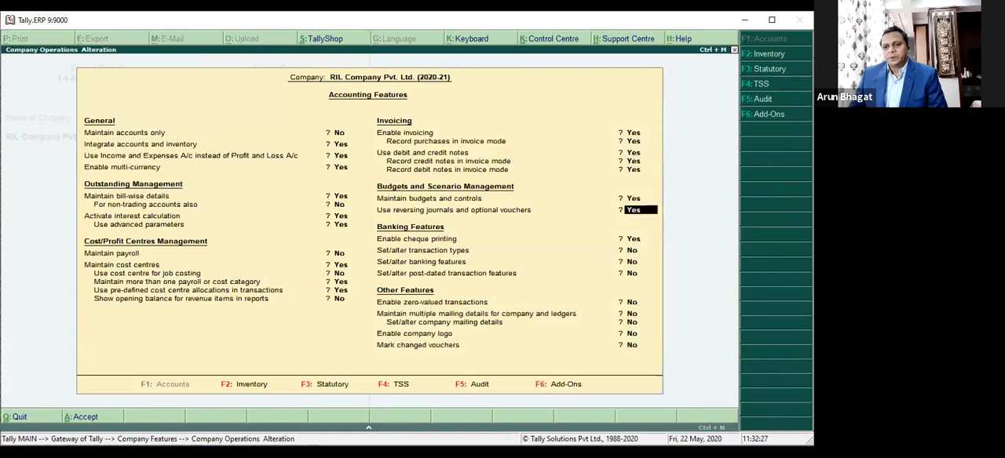
Step: Review the two Budgets and Scenario Management settings and leave the Accounting Features without changing them
{"action": "key", "text": "Up"}
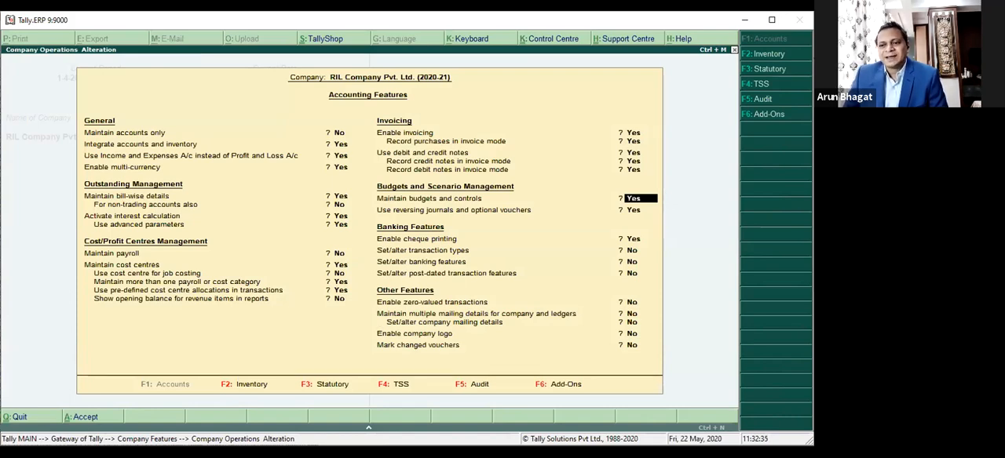
{"action": "key", "text": "Return"}
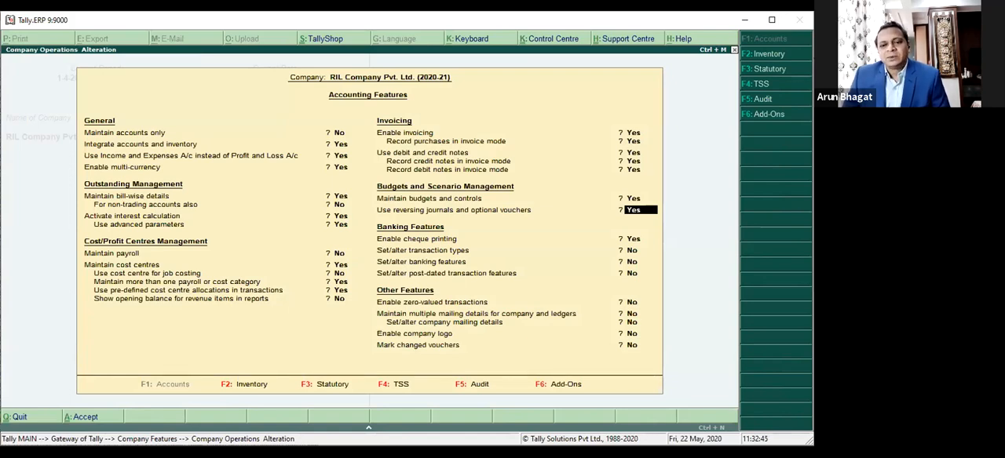
{"action": "key", "text": "Return"}
Step: Start a new Sales voucher, mark it as Optional, and preview its printout
{"action": "key", "text": "Return"}
{"action": "key", "text": "Escape"}
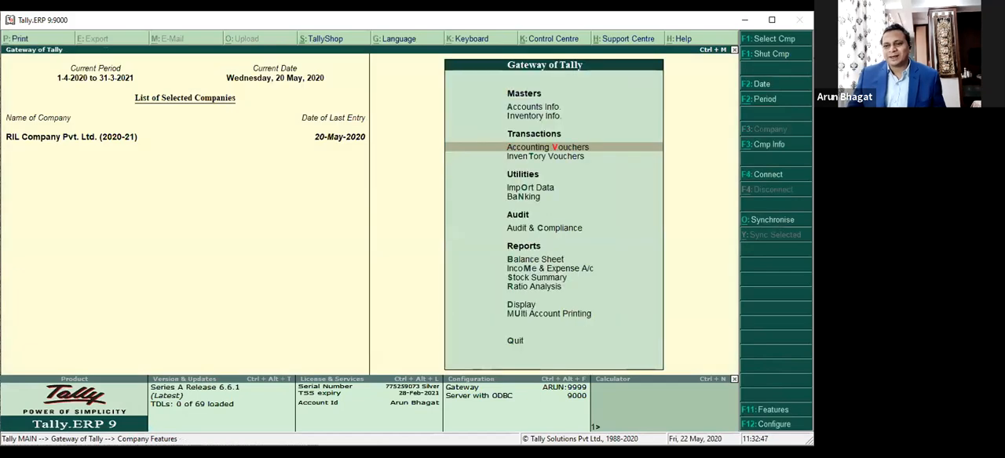
{"action": "key", "text": "Return"}
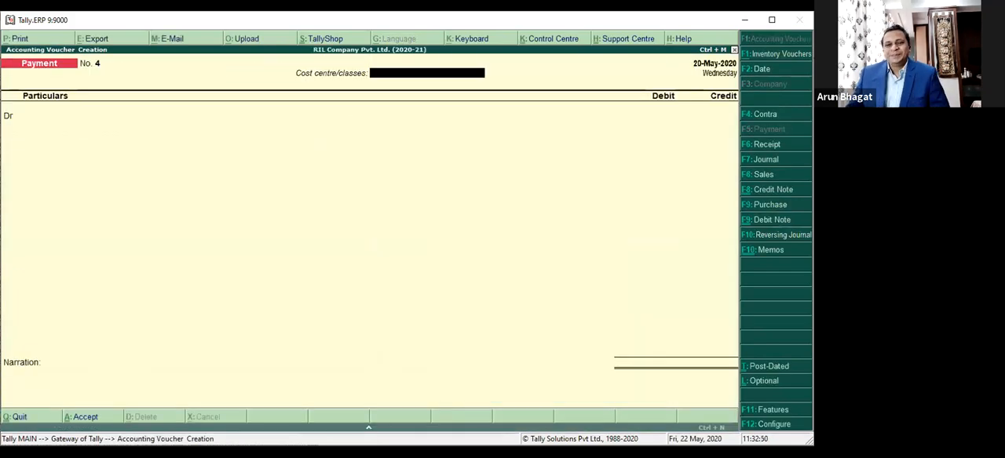
{"action": "left_click", "coordinate": [763, 174]}
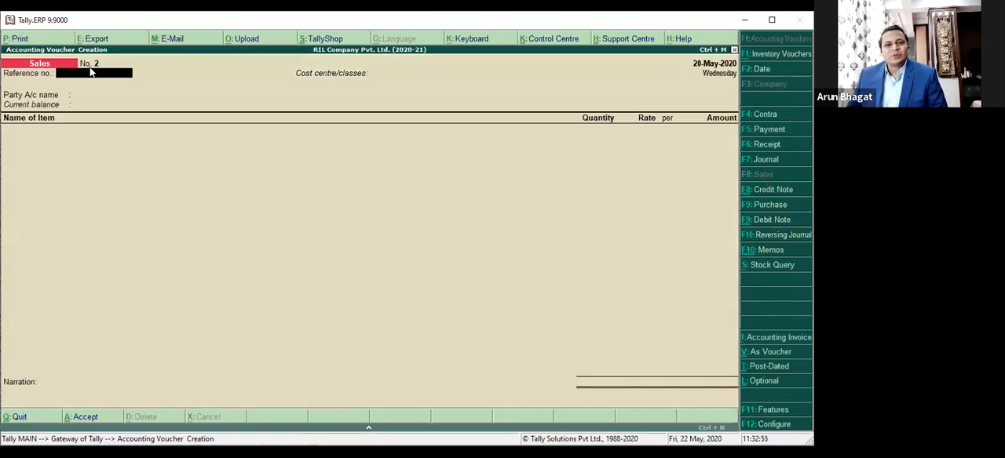
{"action": "key", "text": "ctrl+l"}
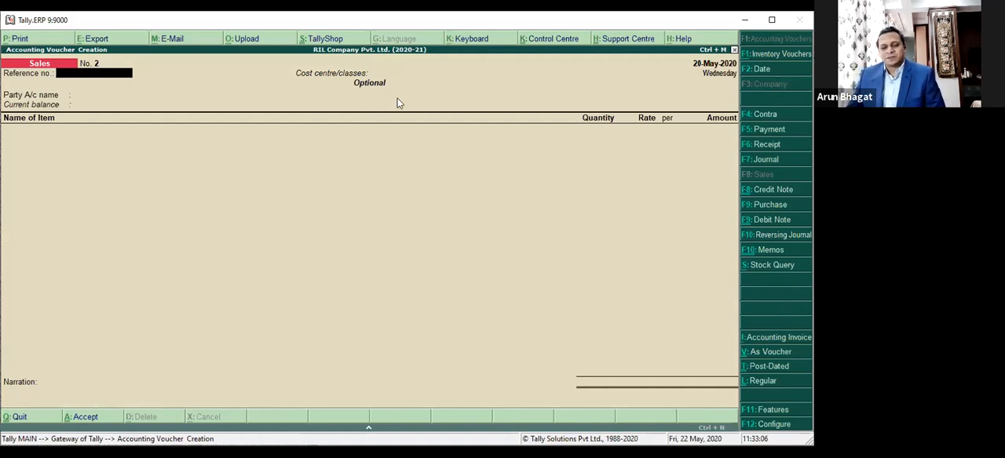
{"action": "key", "text": "alt+p"}
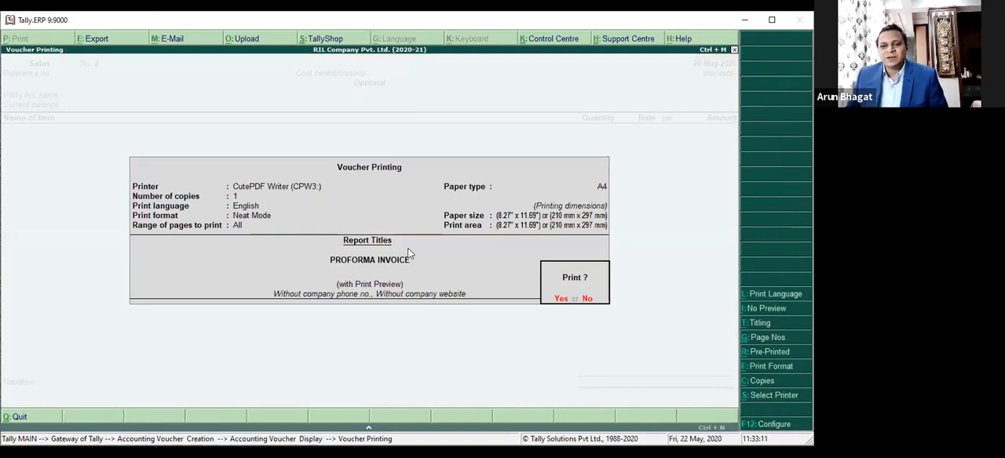
{"action": "key", "text": "Return"}
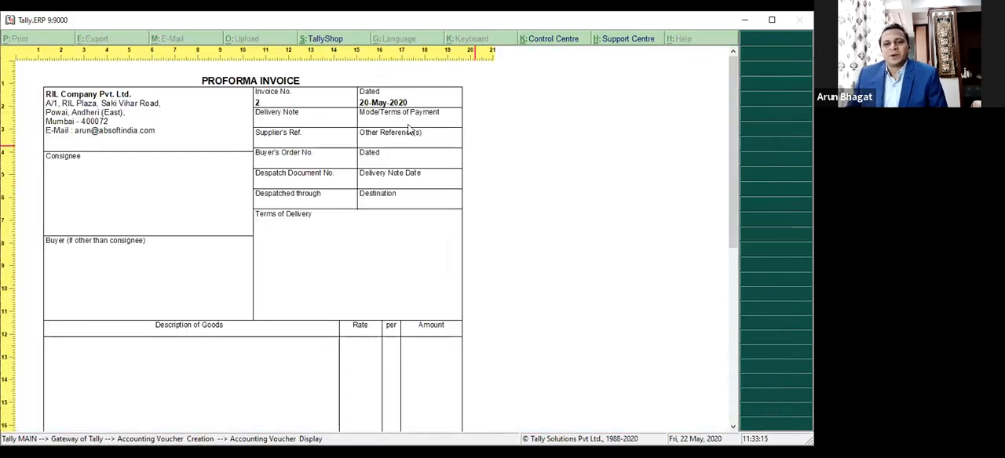
{"action": "left_click", "coordinate": [505, 228]}
{"action": "key", "text": "Escape"}
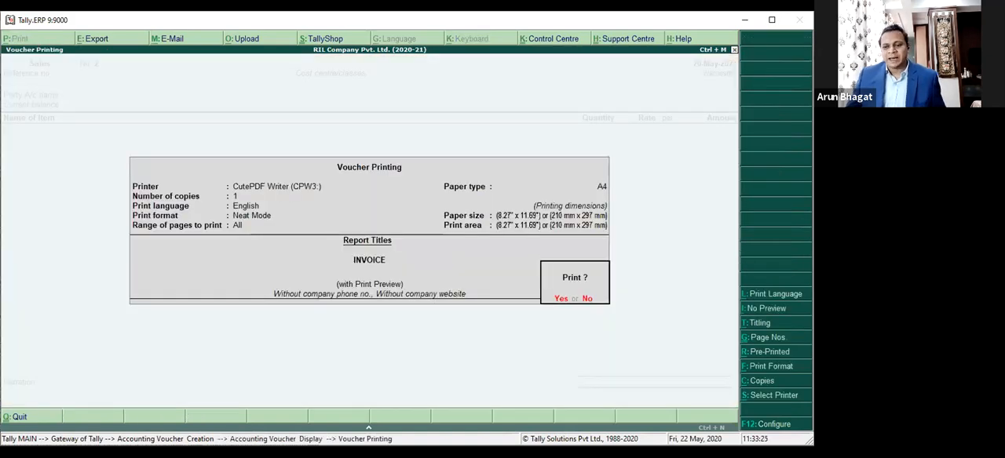
Step: Preview the Sales voucher's printout as a regular invoice, examine its title enlarged, and close the preview
{"action": "key", "text": "Return"}
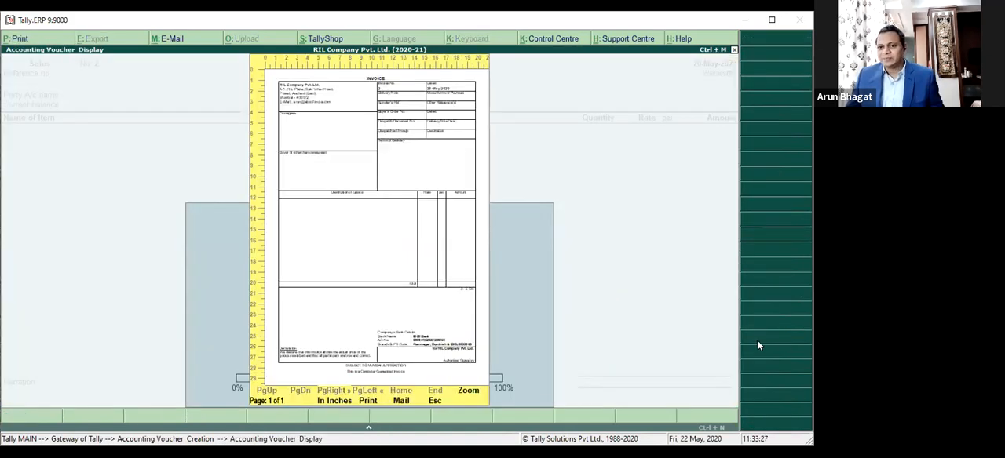
{"action": "left_click", "coordinate": [469, 392]}
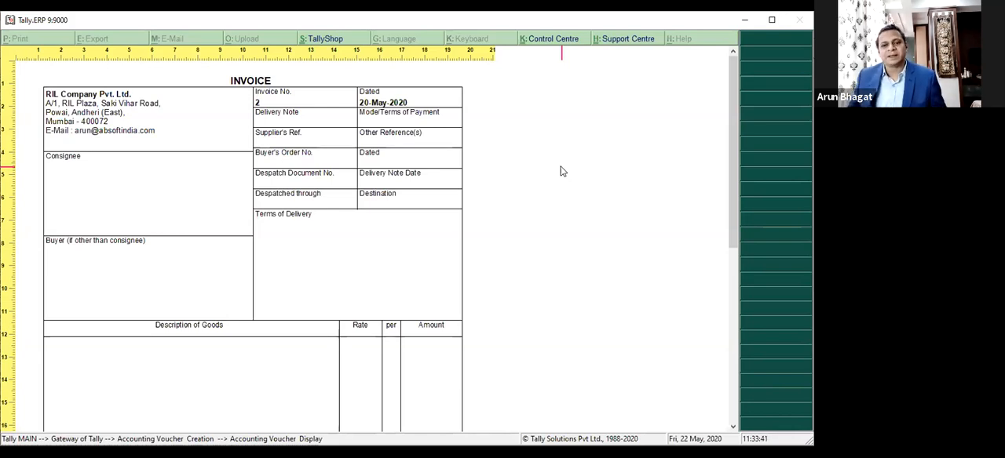
{"action": "key", "text": "plus"}
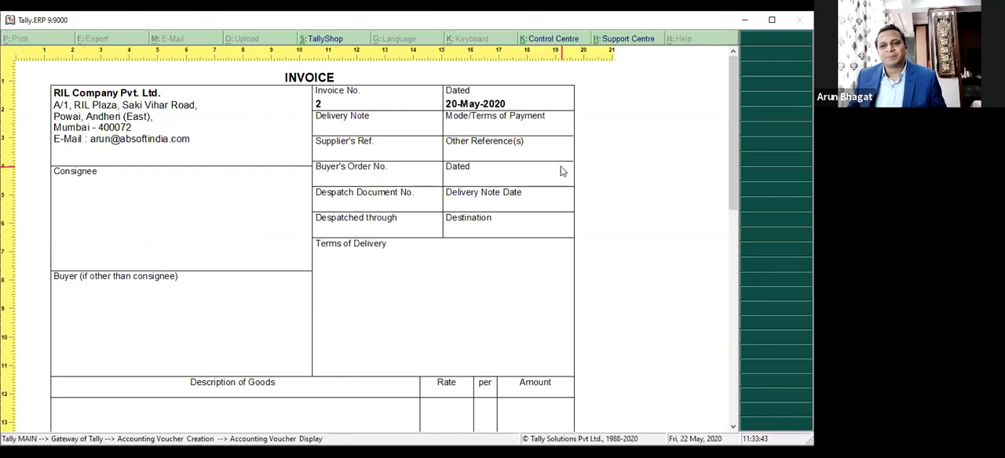
{"action": "key", "text": "plus"}
{"action": "key", "text": "plus"}
{"action": "key", "text": "plus"}
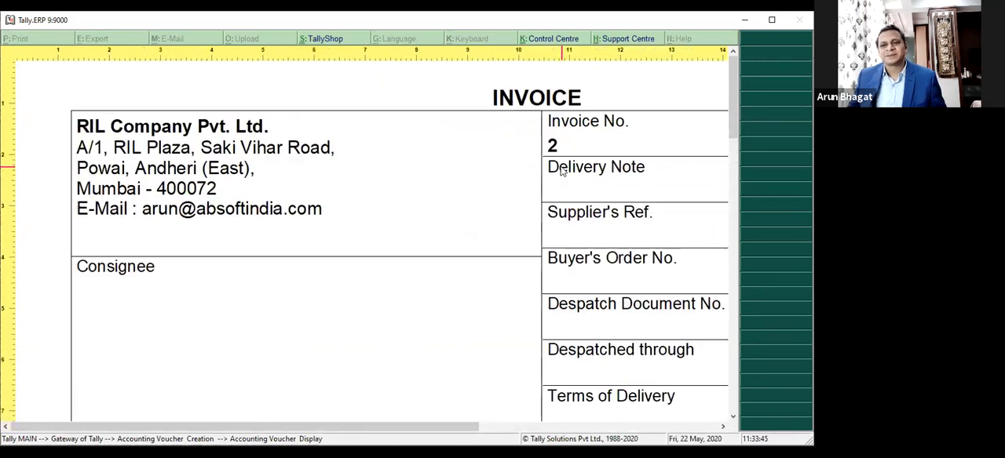
{"action": "key", "text": "Escape"}
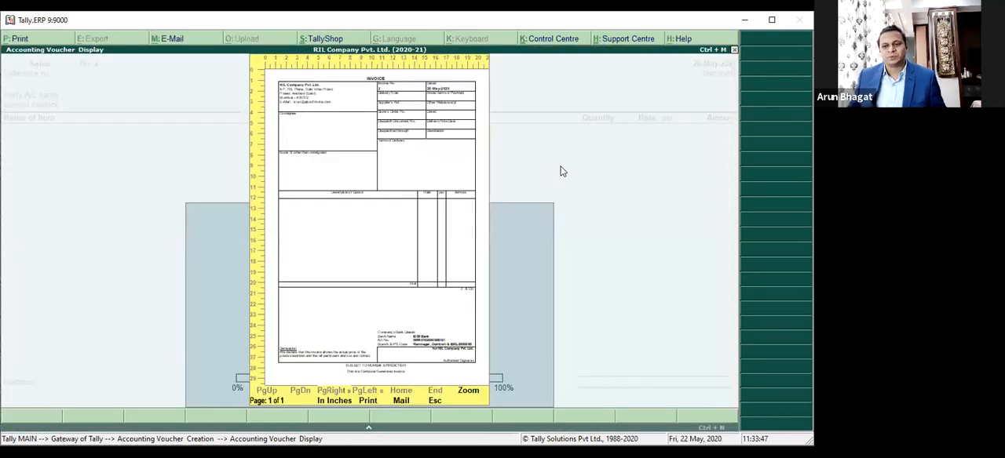
{"action": "key", "text": "Escape"}
Step: Mark the Sales voucher as Optional again and preview its printout enlarged
{"action": "key", "text": "ctrl+l"}
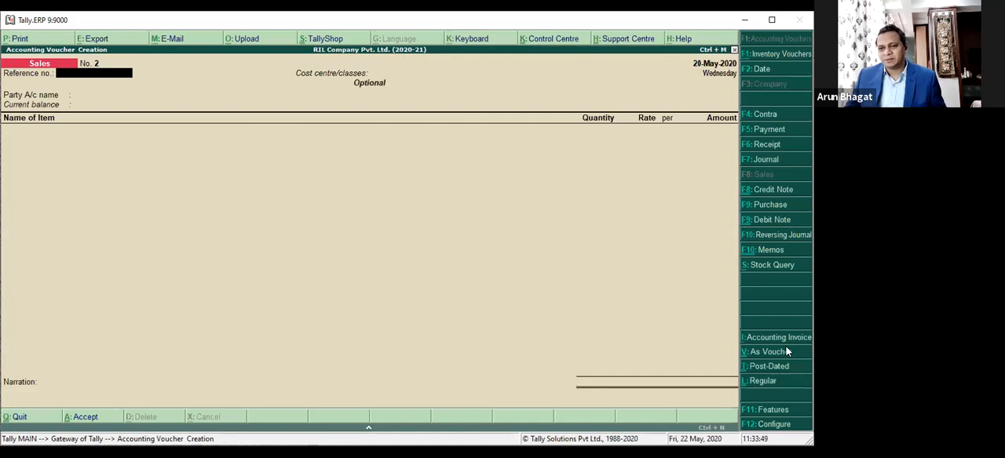
{"action": "key", "text": "alt+p"}
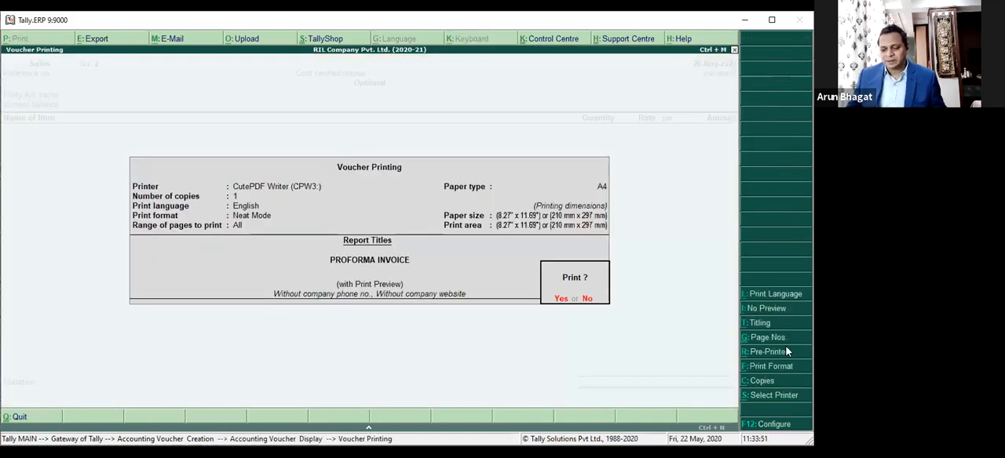
{"action": "key", "text": "Return"}
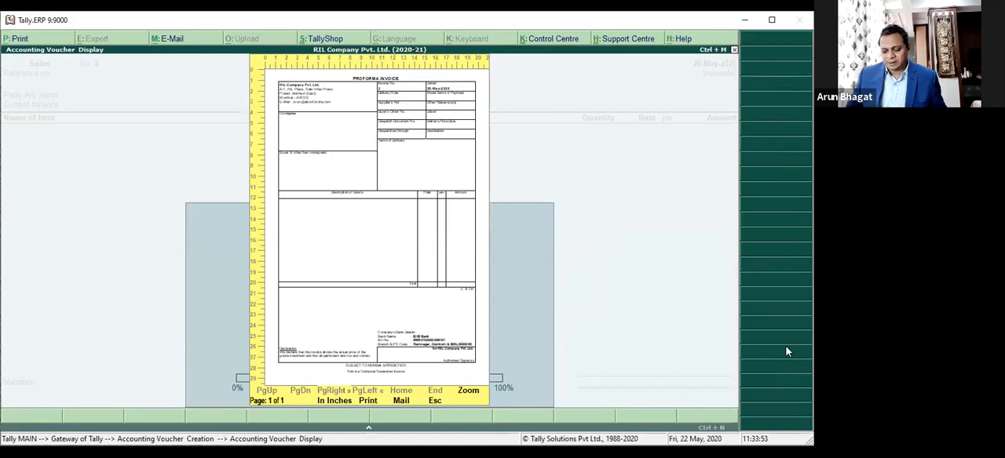
{"action": "key", "text": "alt+z"}
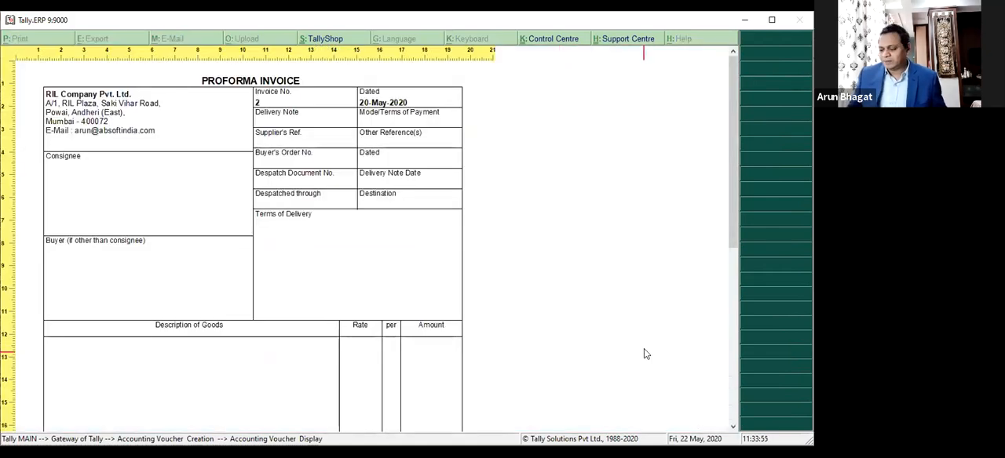
{"action": "key", "text": "alt+z"}
{"action": "key", "text": "alt+z"}
{"action": "key", "text": "alt+z"}
{"action": "key", "text": "alt+z"}
{"action": "key", "text": "alt+z"}
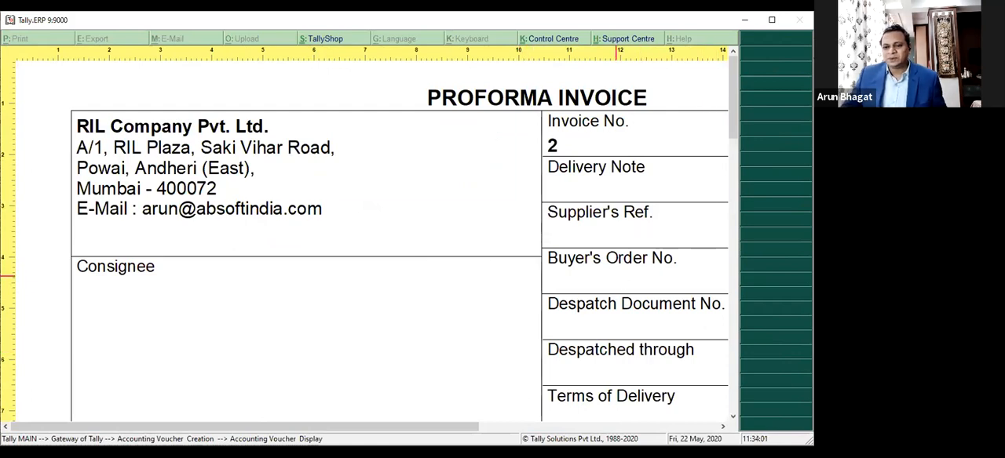
Step: Examine the Optional Sales voucher's print preview, close it, and quit the voucher without saving
{"action": "left_click_drag", "start_coordinate": [393, 428], "coordinate": [524, 307]}
{"action": "key", "text": "minus"}
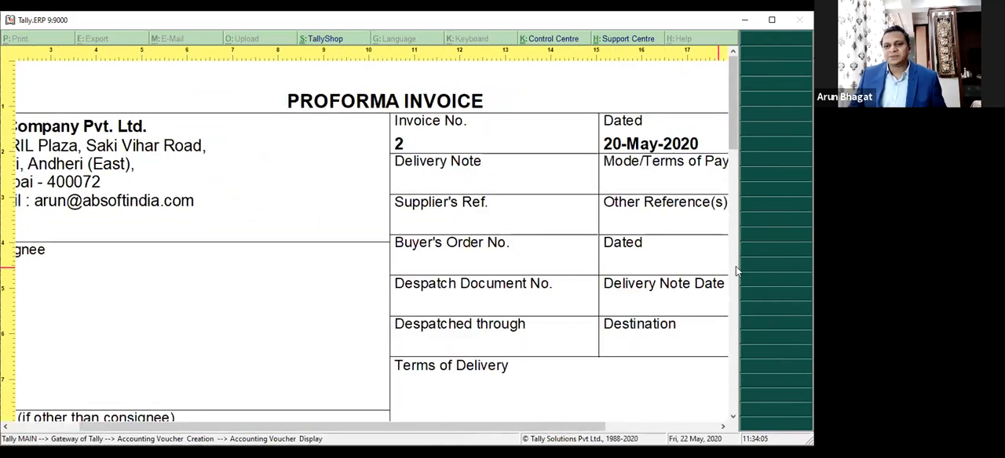
{"action": "key", "text": "minus"}
{"action": "key", "text": "minus"}
{"action": "key", "text": "minus"}
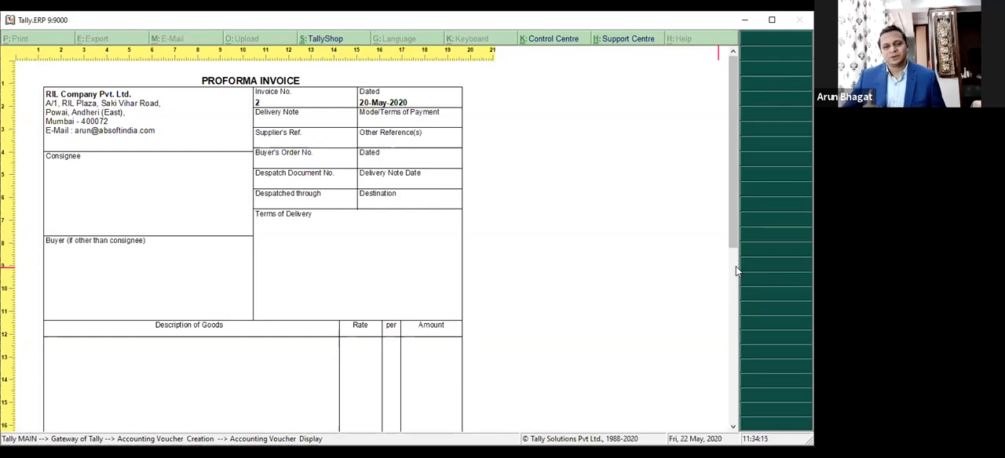
{"action": "key", "text": "Escape"}
{"action": "key", "text": "Escape"}
{"action": "key", "text": "Return"}
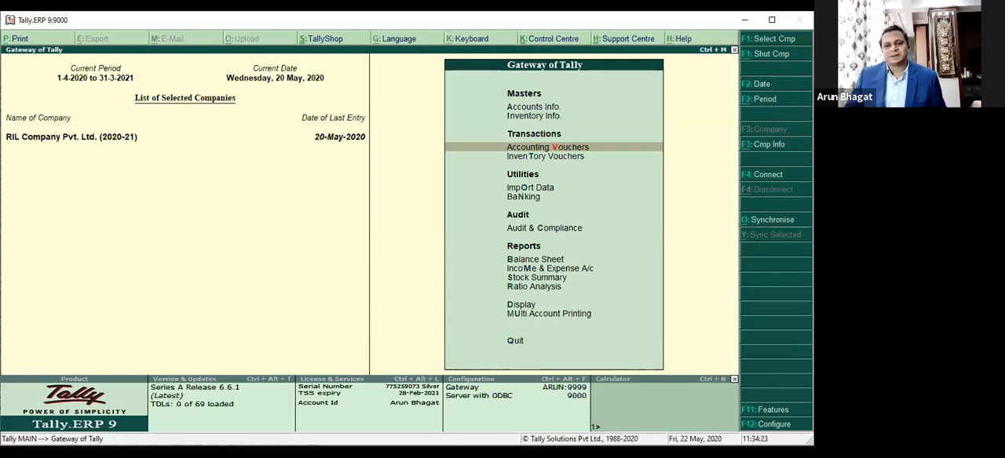
Step: Reopen the company's Accounting Features, go through the settings up to 'Enable cheque printing', and accept them unchanged
{"action": "key", "text": "Down"}
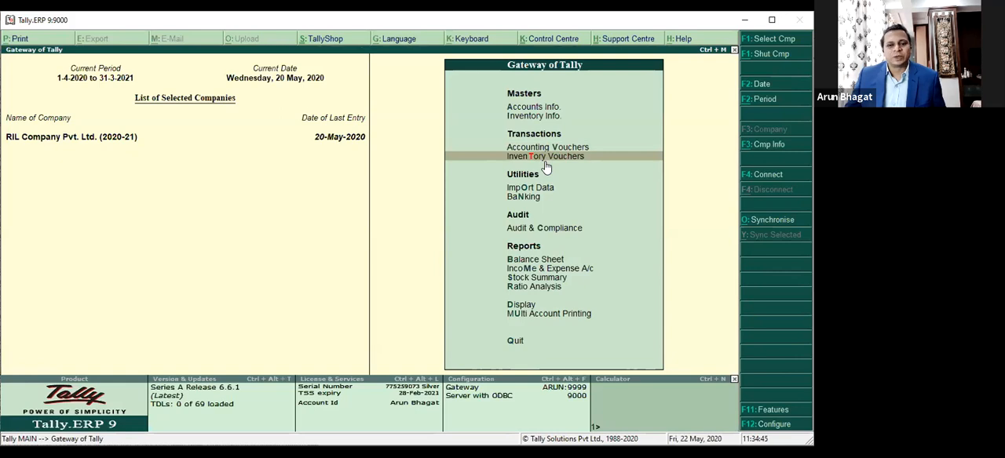
{"action": "key", "text": "F11"}
{"action": "key", "text": "Return"}
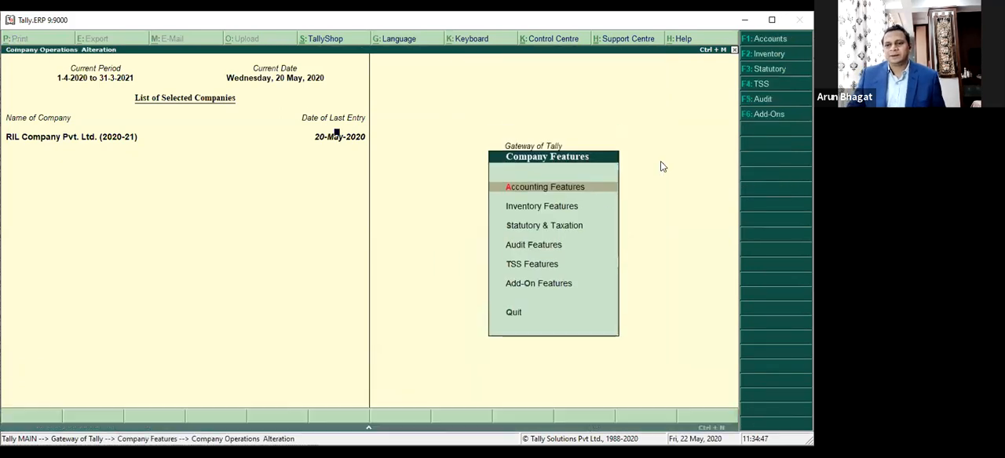
{"action": "key", "text": "Return"}
{"action": "key", "text": "Return"}
{"action": "key", "text": "Return"}
{"action": "key", "text": "Return"}
{"action": "key", "text": "Return"}
{"action": "key", "text": "Return"}
{"action": "key", "text": "Return"}
{"action": "key", "text": "Return"}
{"action": "key", "text": "Return"}
{"action": "key", "text": "Return"}
{"action": "key", "text": "Return"}
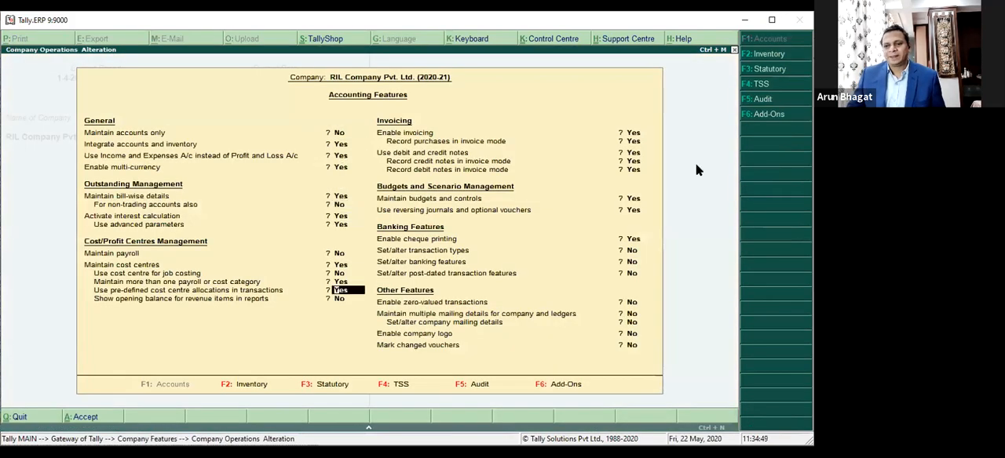
{"action": "key", "text": "Return"}
{"action": "key", "text": "Return"}
{"action": "key", "text": "Return"}
{"action": "key", "text": "Return"}
{"action": "key", "text": "Return"}
{"action": "key", "text": "Return"}
{"action": "key", "text": "Return"}
{"action": "key", "text": "Return"}
{"action": "key", "text": "Return"}
{"action": "key", "text": "Return"}
{"action": "key", "text": "Return"}
{"action": "key", "text": "Return"}
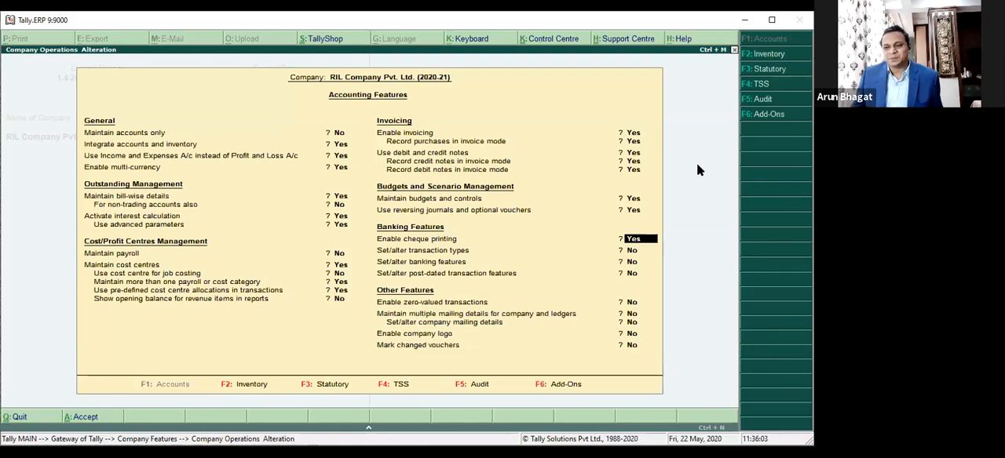
{"action": "key", "text": "ctrl+a"}
{"action": "key", "text": "Escape"}
Step: Leave the company's Accounting Features unchanged and open the Accounts Info masters
{"action": "key", "text": "Up"}
{"action": "key", "text": "Up"}
{"action": "key", "text": "Up"}
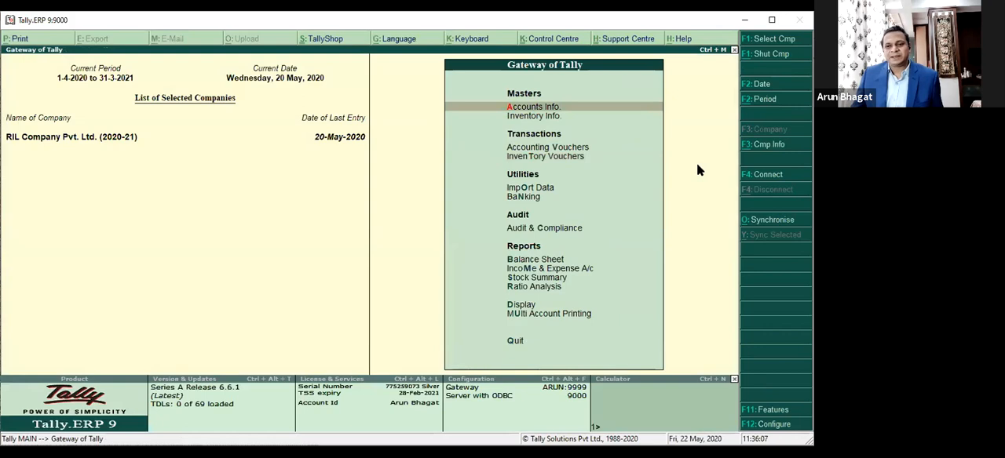
{"action": "key", "text": "Return"}
{"action": "key", "text": "Down"}
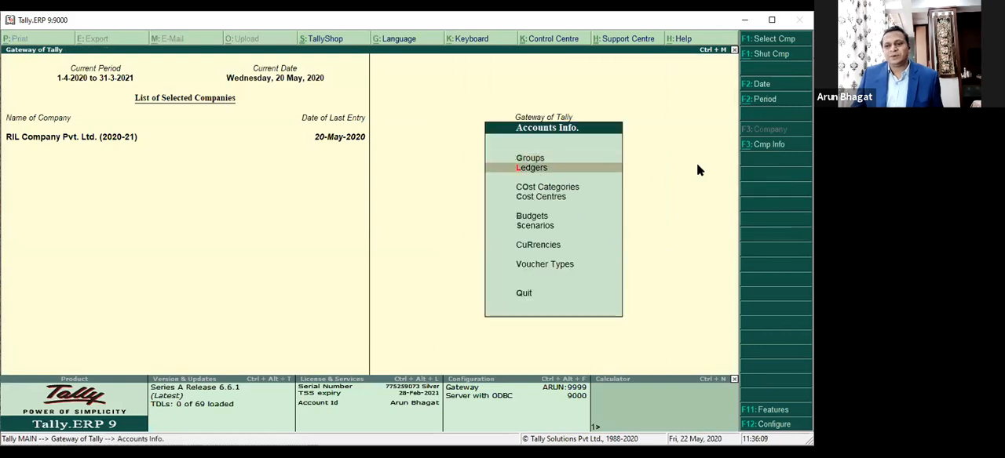
{"action": "key", "text": "Return"}
{"action": "key", "text": "Escape"}
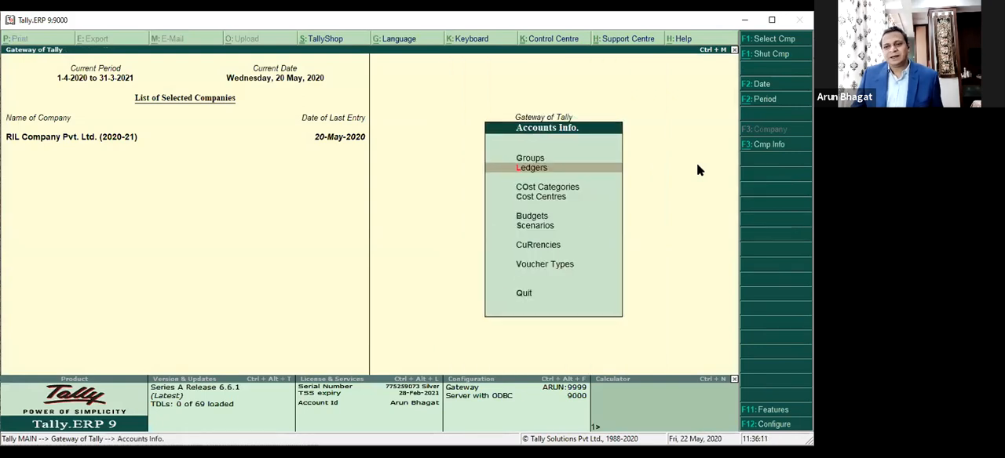
{"action": "key", "text": "Down"}
{"action": "key", "text": "Down"}
{"action": "key", "text": "Down"}
{"action": "key", "text": "Down"}
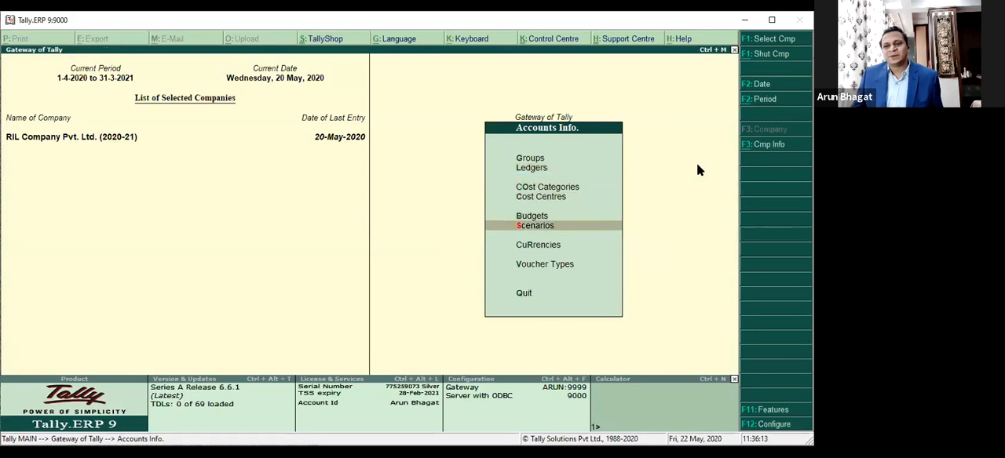
{"action": "key", "text": "Up"}
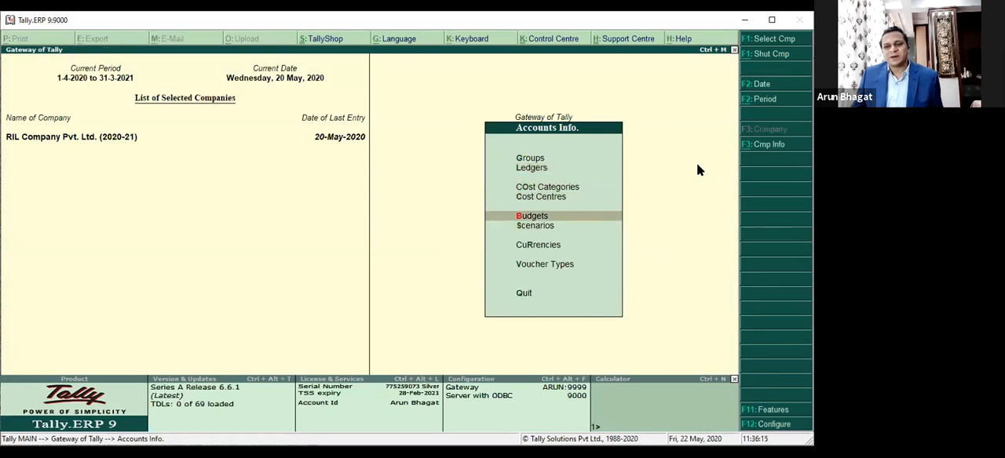
{"action": "key", "text": "Down"}
{"action": "key", "text": "Up"}
{"action": "key", "text": "Up"}
{"action": "key", "text": "Up"}
{"action": "key", "text": "Up"}
{"action": "key", "text": "Up"}
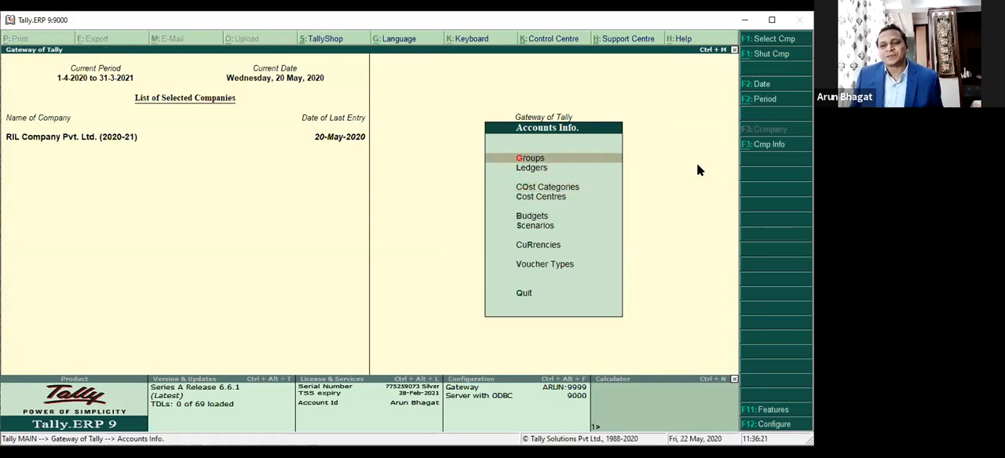
{"action": "key", "text": "Down"}
{"action": "key", "text": "Down"}
{"action": "key", "text": "Down"}
{"action": "key", "text": "Down"}
{"action": "key", "text": "Down"}
{"action": "key", "text": "Down"}
{"action": "key", "text": "Down"}
{"action": "key", "text": "Down"}
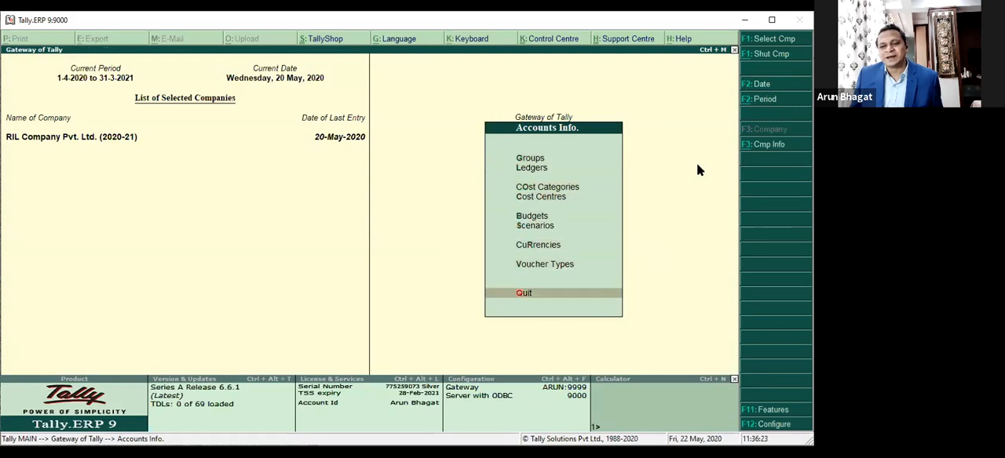
{"action": "key", "text": "Up"}
{"action": "key", "text": "Up"}
{"action": "key", "text": "Up"}
{"action": "key", "text": "Down"}
{"action": "key", "text": "Up"}
{"action": "key", "text": "Up"}
{"action": "key", "text": "Up"}
{"action": "key", "text": "Up"}
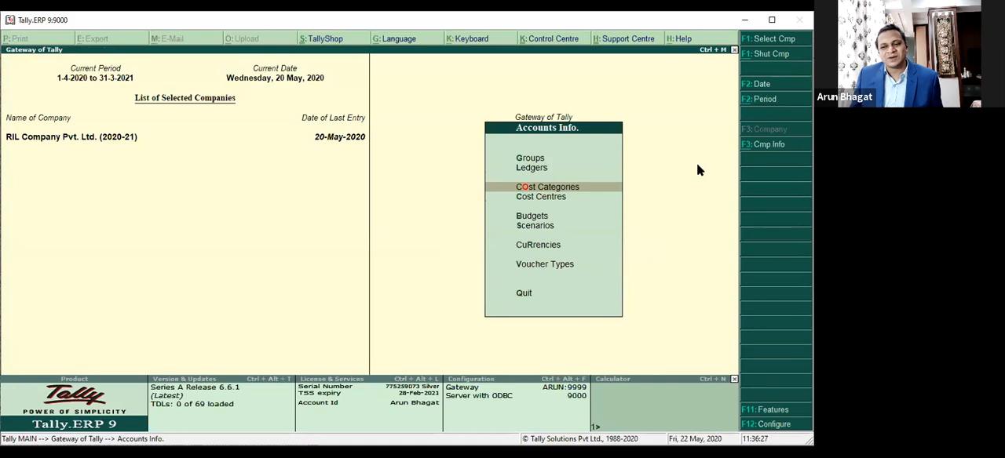
{"action": "key", "text": "Down"}
{"action": "key", "text": "Down"}
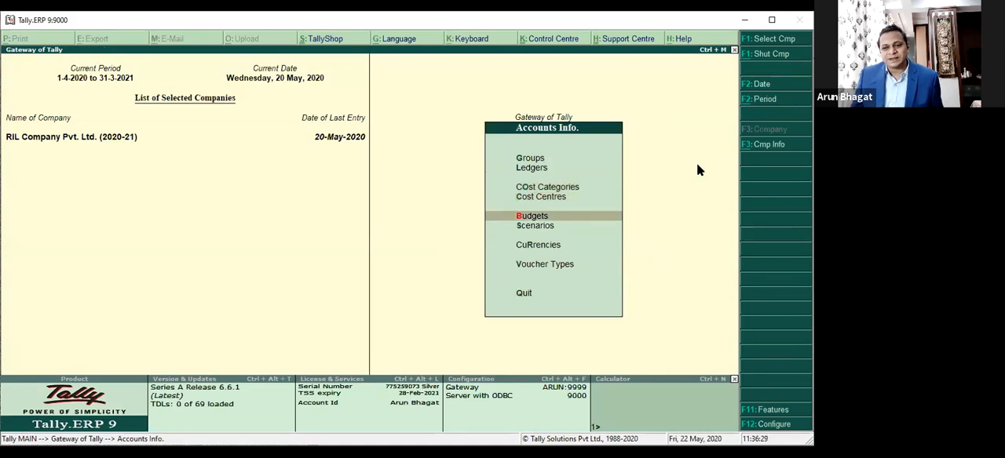
Step: Open the IDBI Bank ledger for alteration
{"action": "key", "text": "Up"}
{"action": "key", "text": "Up"}
{"action": "key", "text": "Up"}
{"action": "key", "text": "Return"}
{"action": "key", "text": "Down"}
{"action": "key", "text": "Down"}
{"action": "key", "text": "Return"}
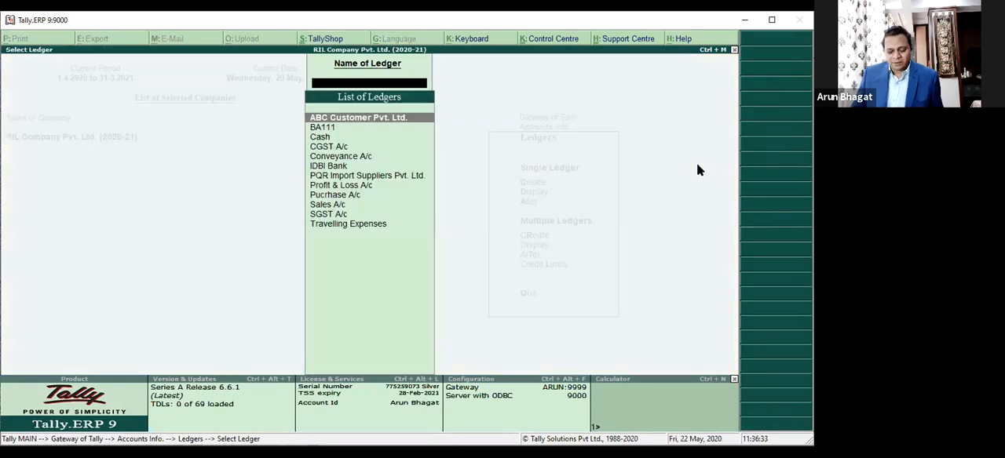
{"action": "type", "text": "IDB"}
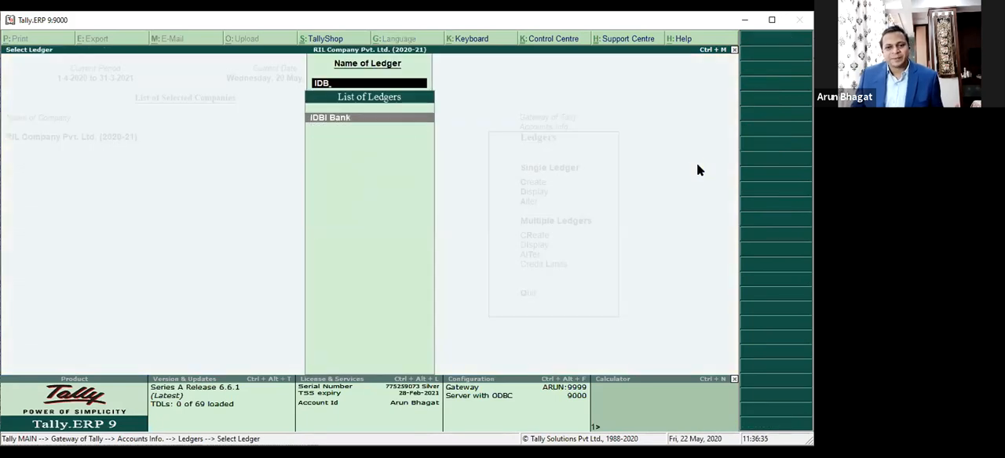
{"action": "key", "text": "Return"}
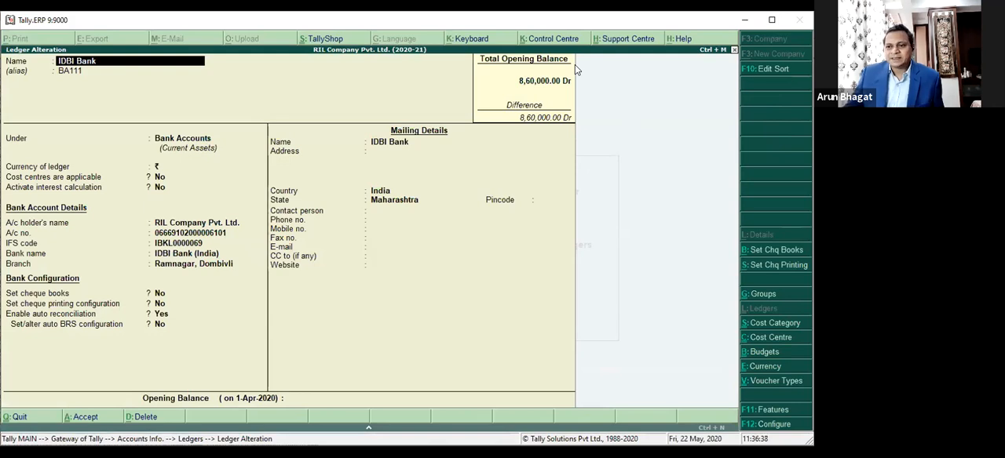
Step: Examine the IDBI Bank ledger's account details, such as account number, IFS code and bank name, and its bank configuration settings
{"action": "key", "text": "Return"}
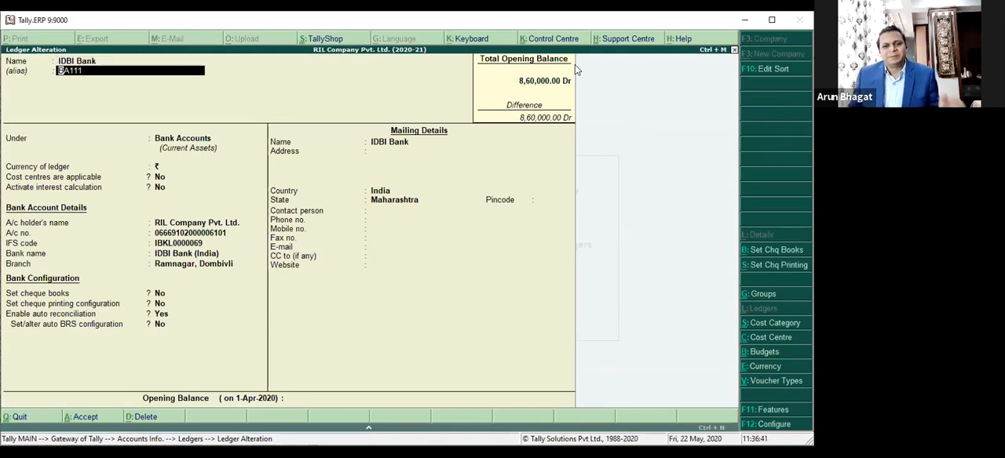
{"action": "key", "text": "Return"}
{"action": "key", "text": "Return"}
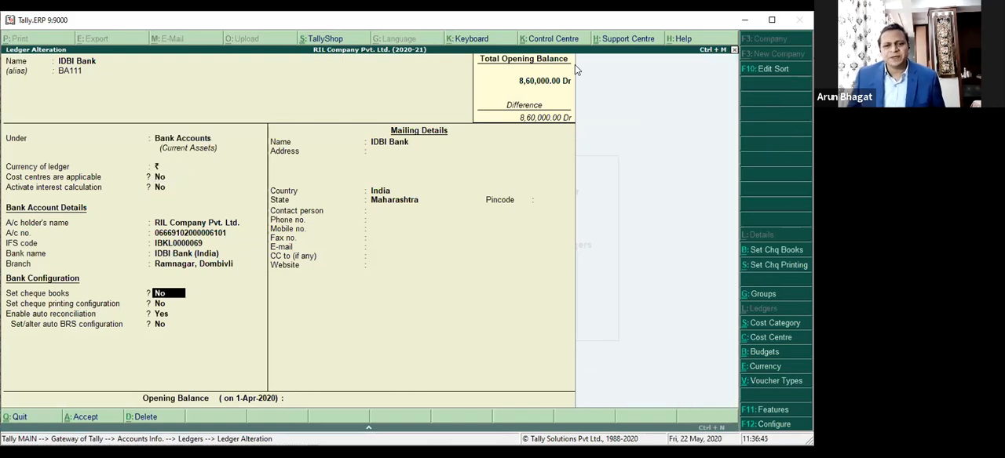
{"action": "key", "text": "Up"}
{"action": "key", "text": "Up"}
{"action": "key", "text": "Up"}
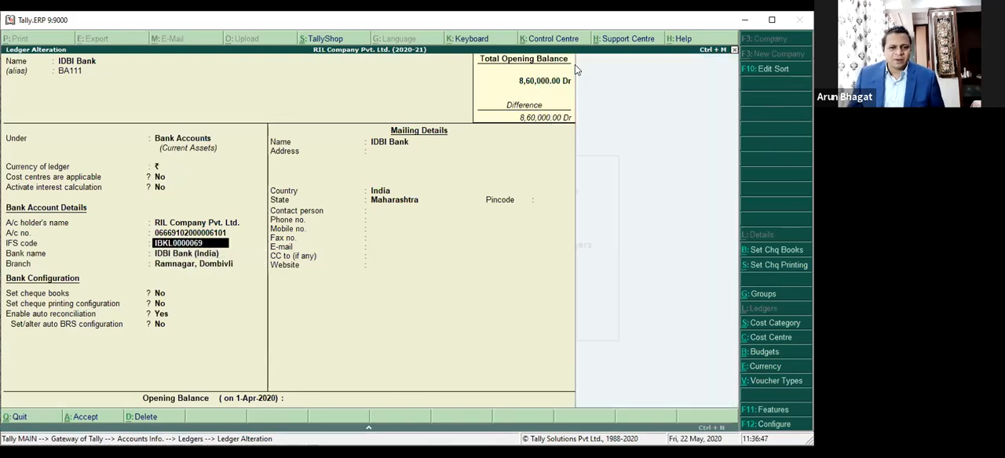
{"action": "key", "text": "Up"}
{"action": "key", "text": "Up"}
{"action": "key", "text": "Down"}
{"action": "key", "text": "Down"}
{"action": "key", "text": "Down"}
{"action": "key", "text": "Down"}
{"action": "key", "text": "Down"}
{"action": "key", "text": "Up"}
{"action": "key", "text": "Up"}
{"action": "key", "text": "Up"}
{"action": "key", "text": "Up"}
{"action": "key", "text": "Down"}
{"action": "key", "text": "Down"}
{"action": "key", "text": "Down"}
{"action": "key", "text": "Down"}
{"action": "key", "text": "Up"}
{"action": "key", "text": "Up"}
{"action": "key", "text": "Up"}
{"action": "key", "text": "Down"}
{"action": "key", "text": "Down"}
{"action": "key", "text": "Down"}
{"action": "key", "text": "Up"}
{"action": "key", "text": "Up"}
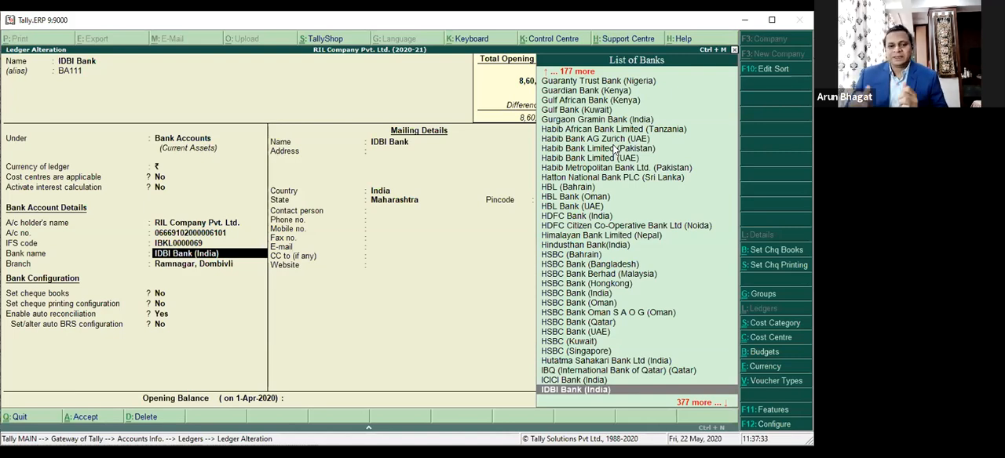
{"action": "key", "text": "Return"}
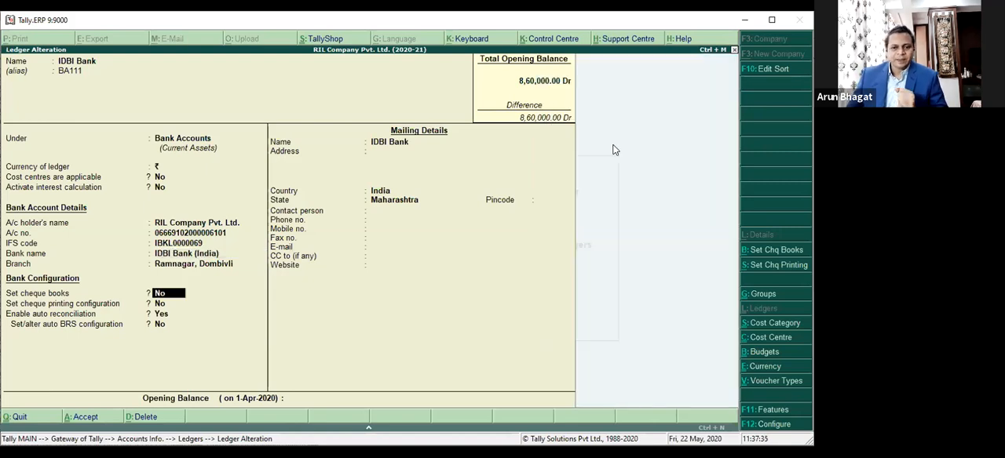
{"action": "key", "text": "Up"}
{"action": "key", "text": "Up"}
{"action": "key", "text": "Up"}
{"action": "key", "text": "Up"}
{"action": "key", "text": "Down"}
{"action": "key", "text": "Down"}
{"action": "key", "text": "Down"}
{"action": "key", "text": "Down"}
{"action": "key", "text": "Down"}
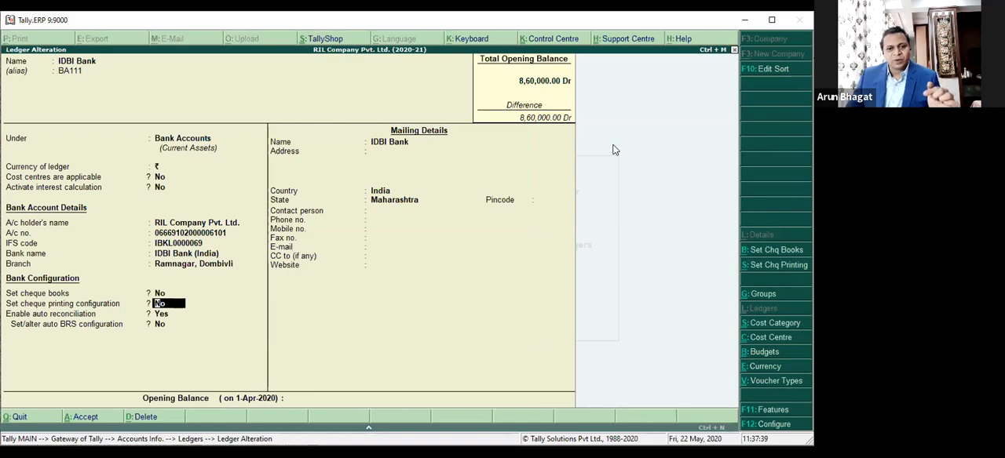
Step: Enable cheque books for IDBI Bank and add the cheque range 100001 to 100050 under the cheque book name IDBI-BK1
{"action": "key", "text": "Up"}
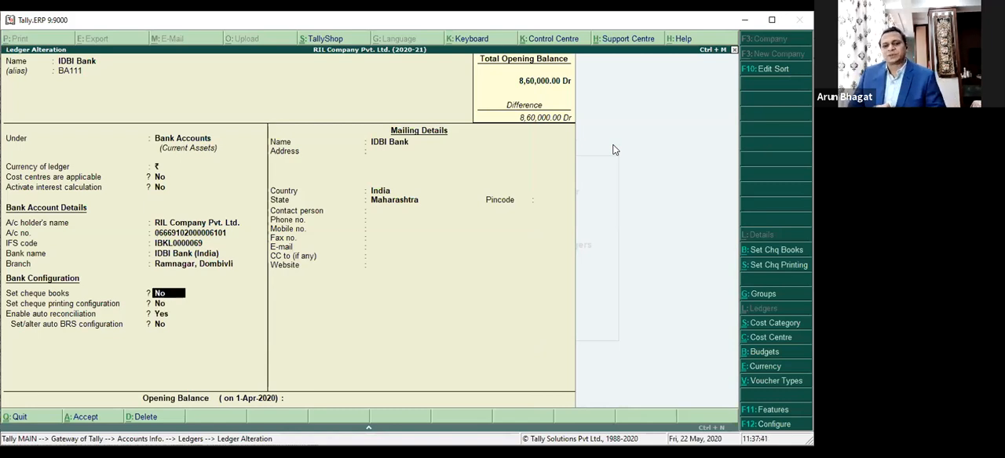
{"action": "type", "text": "y"}
{"action": "key", "text": "Return"}
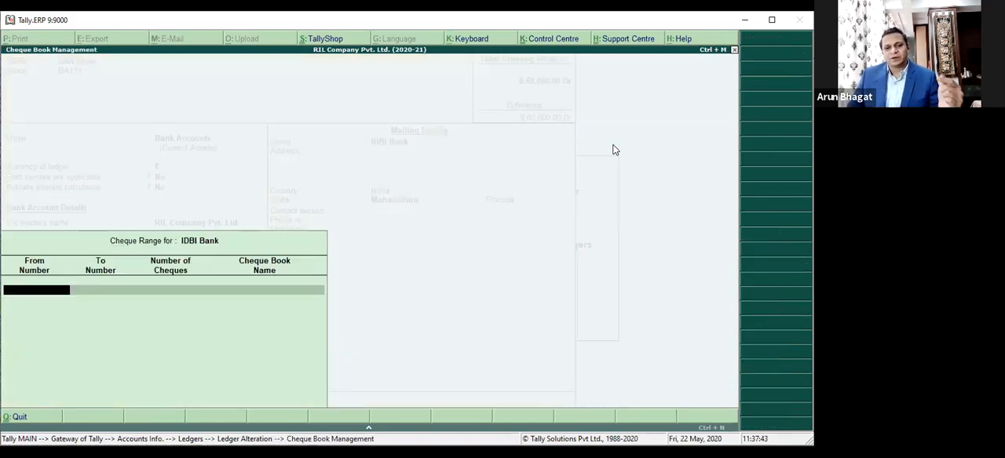
{"action": "type", "text": "100001"}
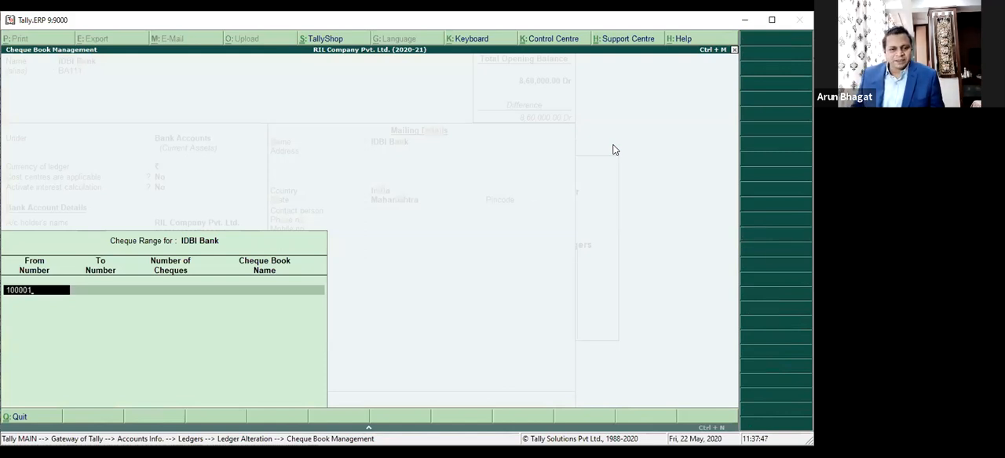
{"action": "key", "text": "Return"}
{"action": "type", "text": "100050"}
{"action": "key", "text": "Return"}
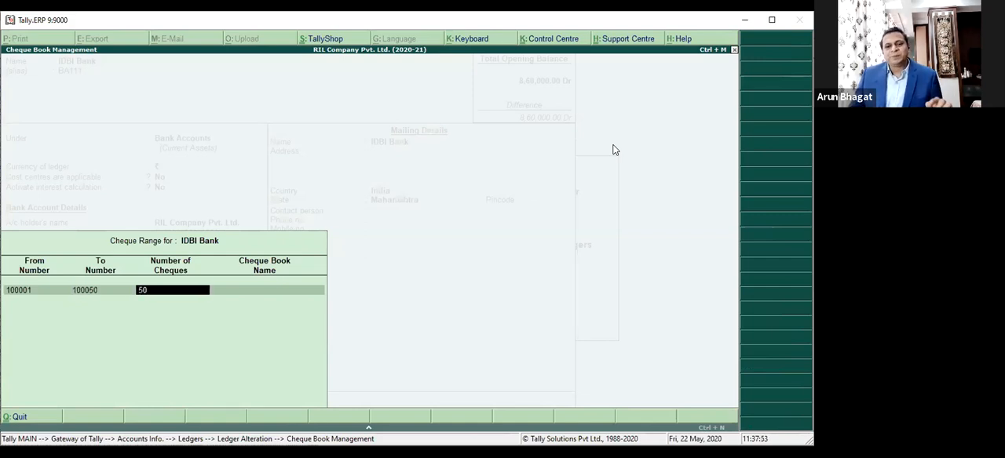
{"action": "key", "text": "Return"}
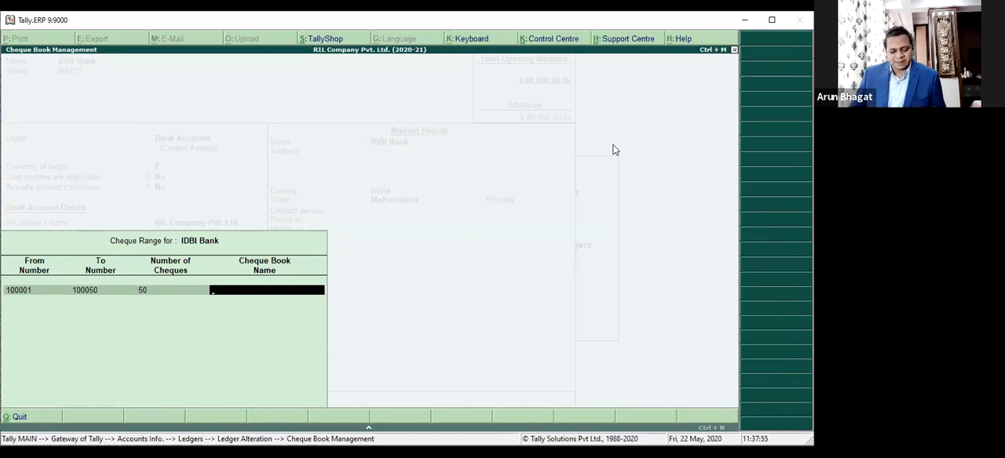
{"action": "type", "text": "IDB"}
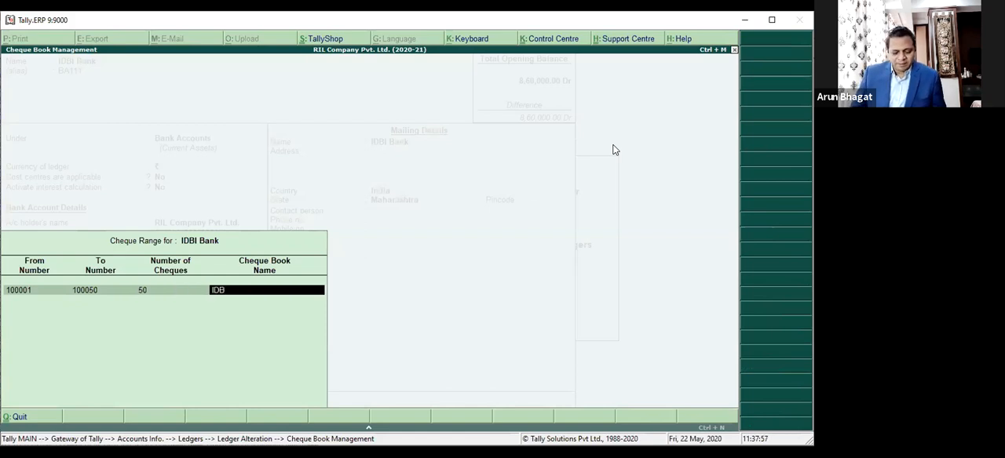
{"action": "type", "text": "I-BK1"}
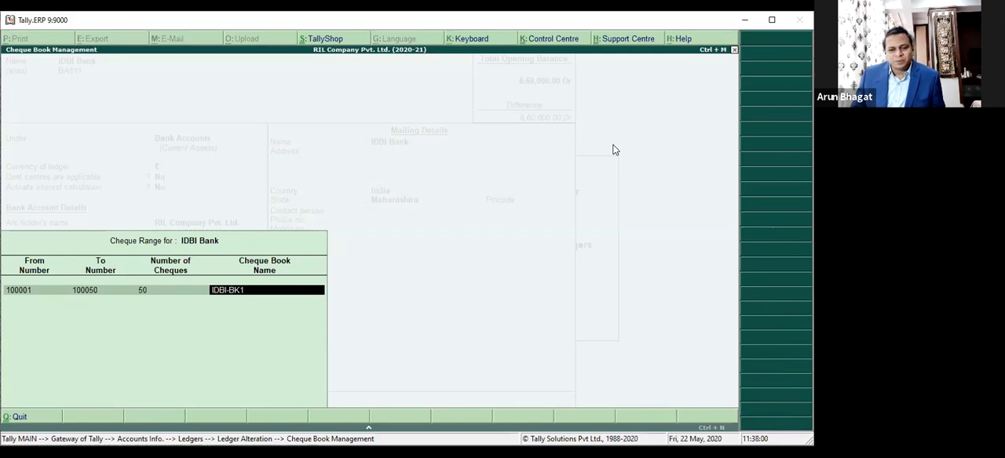
{"action": "key", "text": "Return"}
Step: Add a second cheque range from 100101 to 100150 with 50 cheques
{"action": "type", "text": "1000"}
{"action": "key", "text": "BackSpace"}
{"action": "key", "text": "Return"}
{"action": "type", "text": "100"}
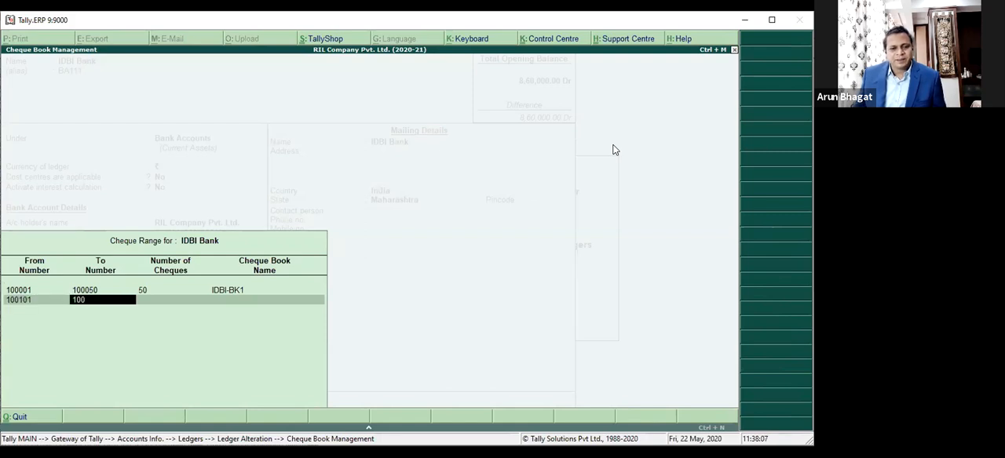
{"action": "type", "text": "150"}
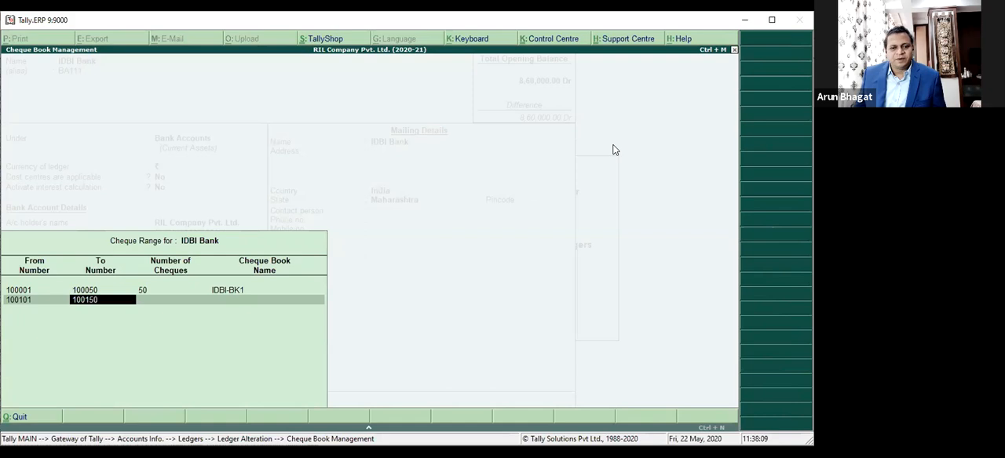
{"action": "key", "text": "Return"}
{"action": "key", "text": "Return"}
Step: Name the second cheque book IDBI-BK2 by copying and adapting the first book's name, and accept the cheque ranges
{"action": "key", "text": "Up"}
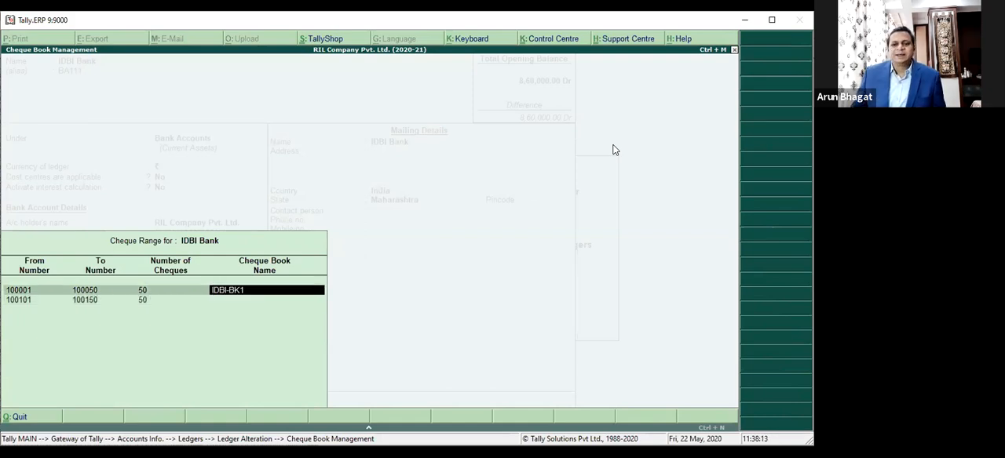
{"action": "key", "text": "Down"}
{"action": "key", "text": "ctrl+alt+v"}
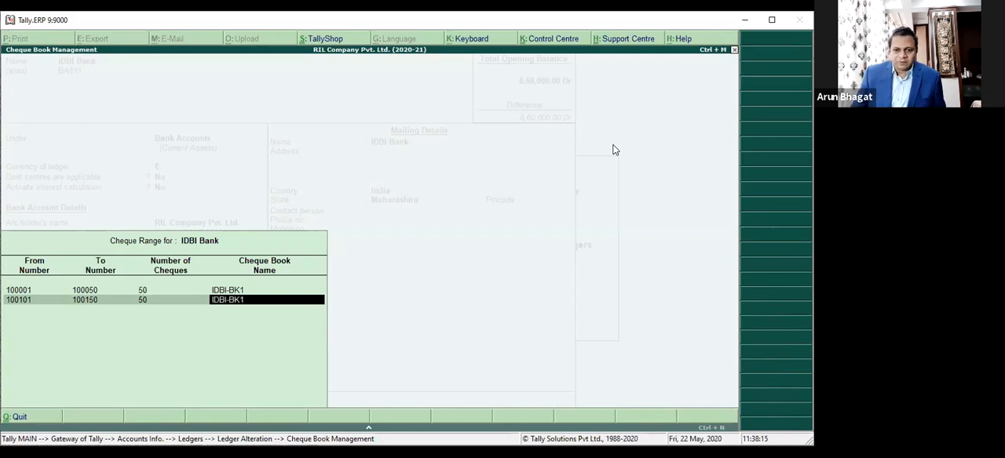
{"action": "key", "text": "BackSpace"}
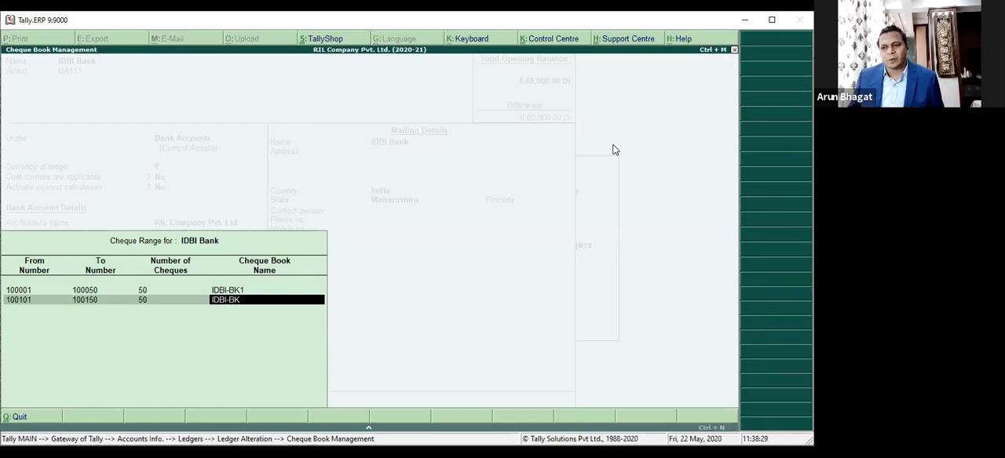
{"action": "type", "text": "2"}
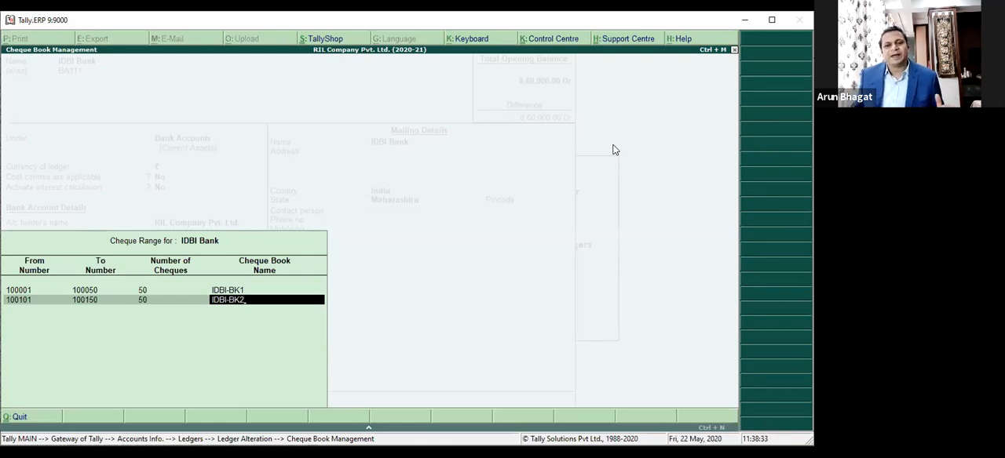
{"action": "key", "text": "Return"}
Step: Reopen IDBI Bank's cheque book list, check the saved ranges, and close it unchanged
{"action": "key", "text": "Return"}
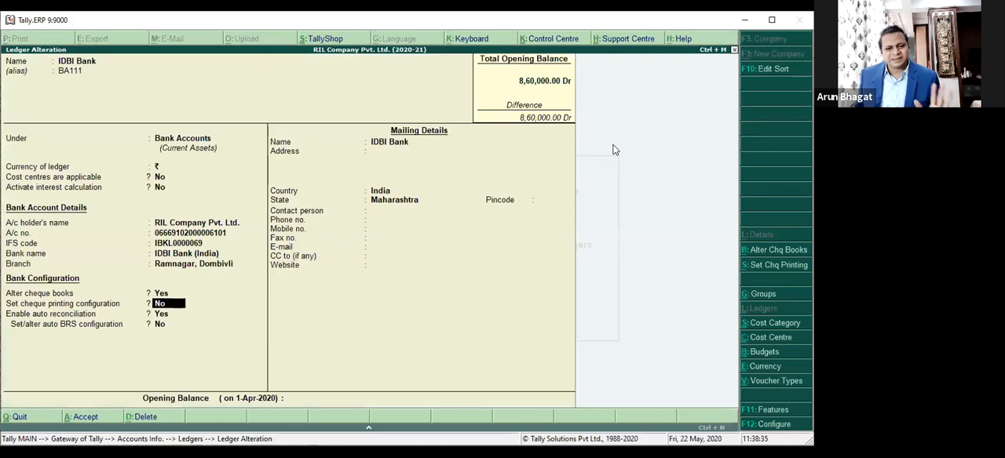
{"action": "key", "text": "BackSpace"}
{"action": "key", "text": "BackSpace"}
{"action": "key", "text": "Return"}
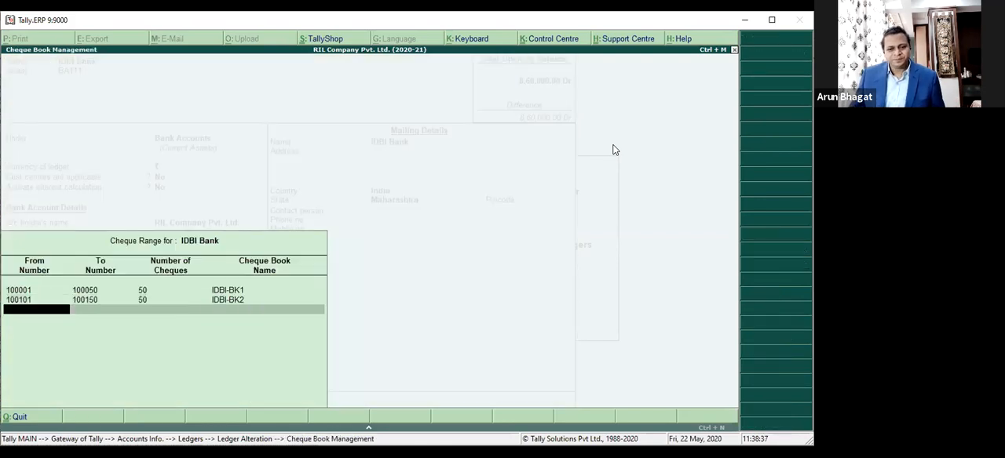
{"action": "key", "text": "Return"}
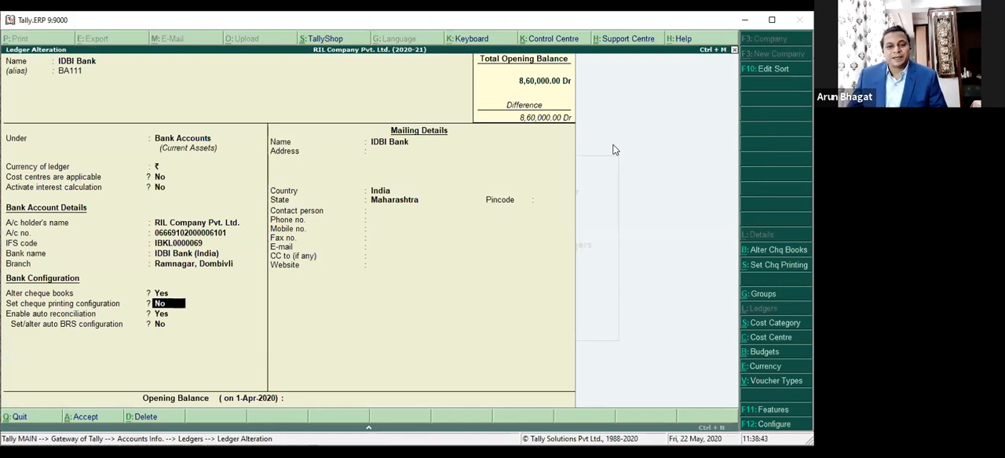
Step: Enable the cheque printing configuration for IDBI Bank, compare the CTS cheque previews, and choose CTS Format 1
{"action": "type", "text": "y"}
{"action": "key", "text": "Return"}
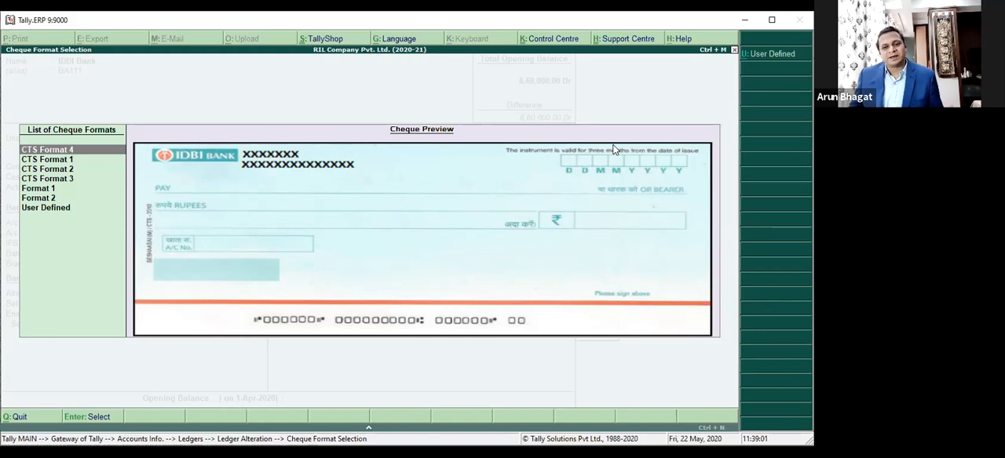
{"action": "key", "text": "Down"}
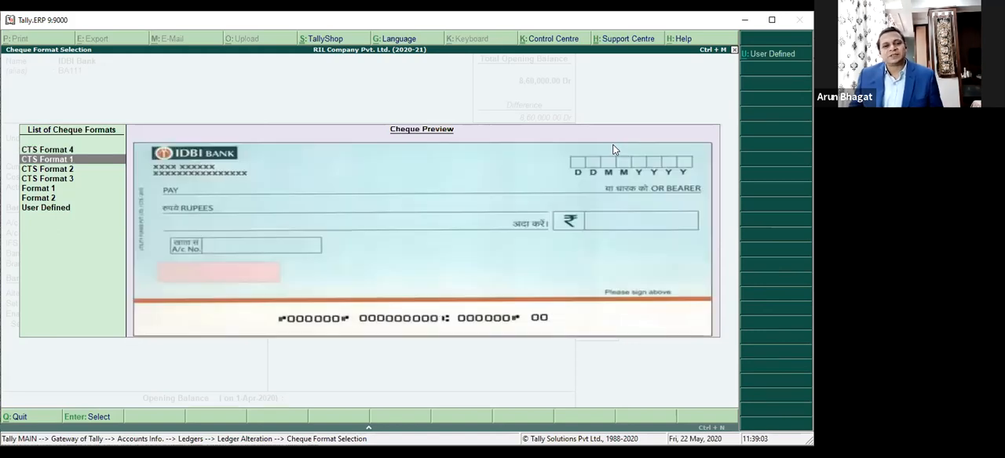
{"action": "key", "text": "Down"}
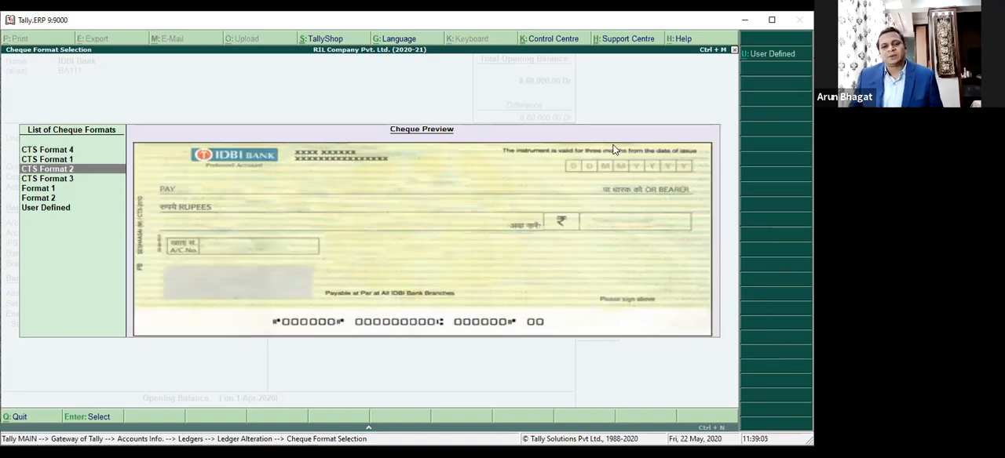
{"action": "key", "text": "Down"}
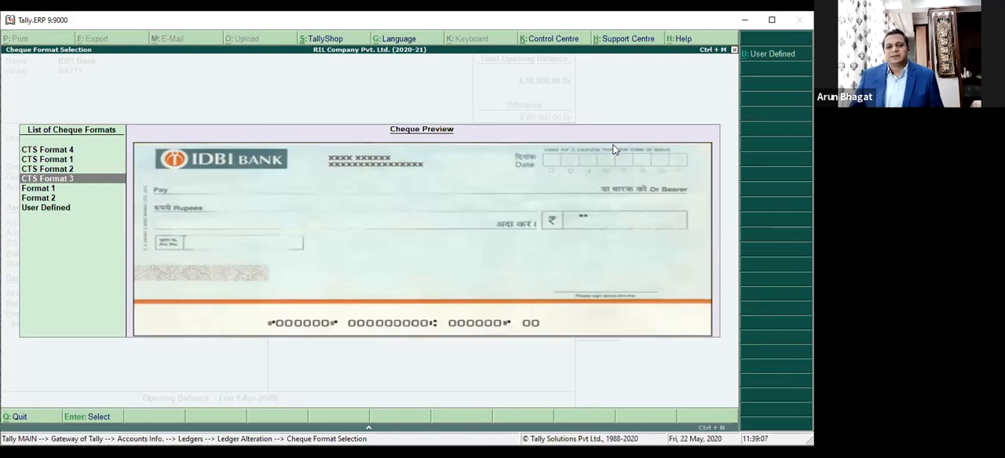
{"action": "key", "text": "Up"}
{"action": "key", "text": "Up"}
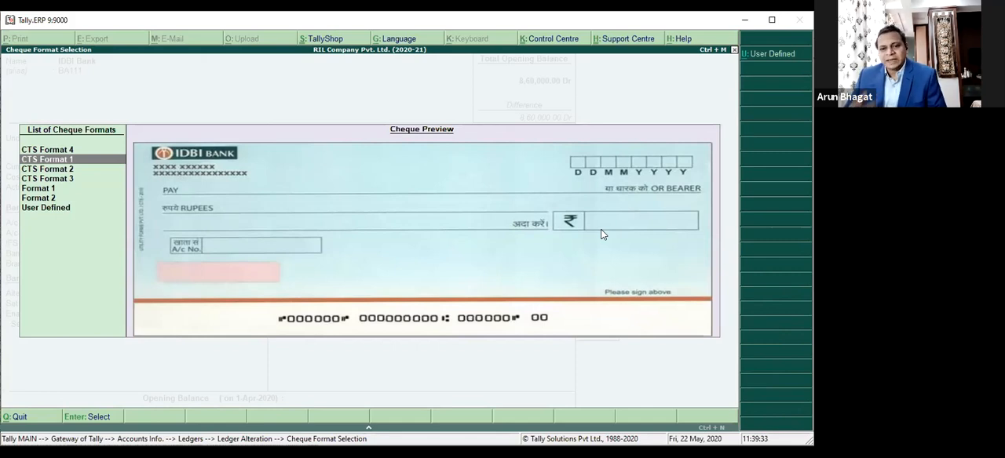
{"action": "key", "text": "Return"}
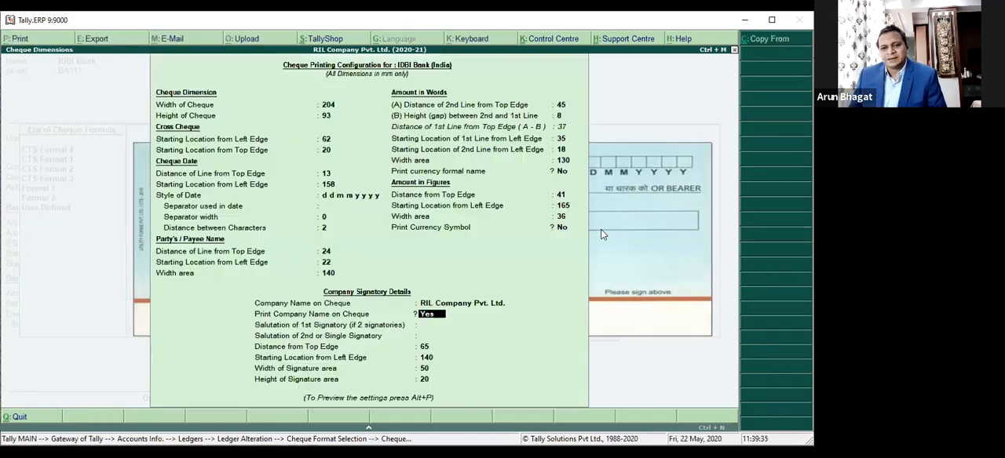
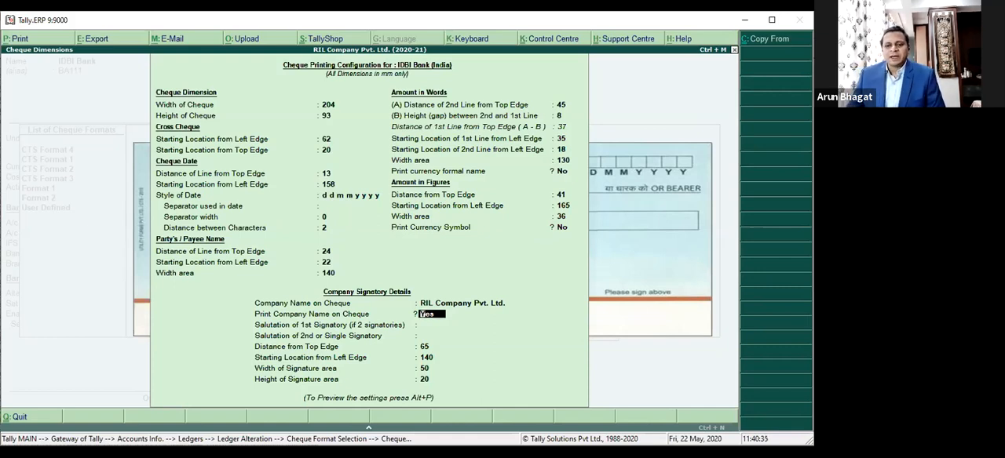
Step: Turn off printing the company name on the CTS Format 1 cheque, preview the sample cheque enlarged, and leave the cheque printing configuration
{"action": "key", "text": "n"}
{"action": "key", "text": "Return"}
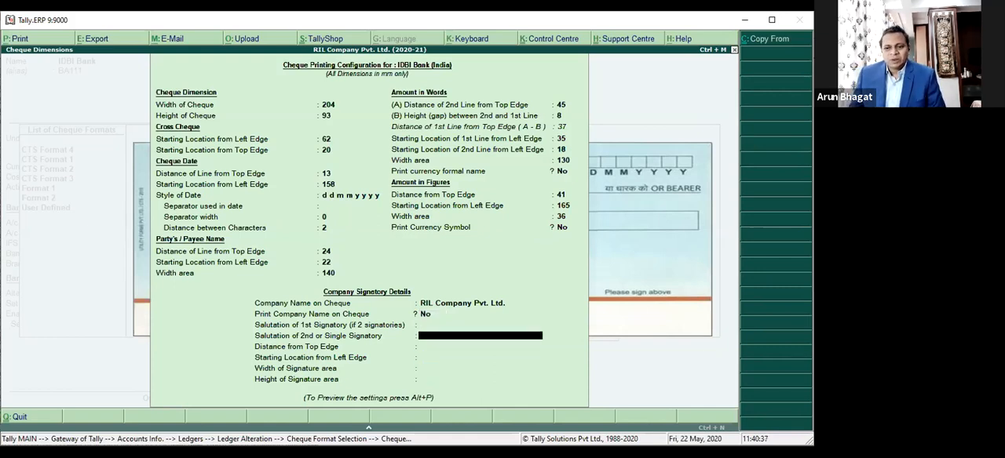
{"action": "key", "text": "alt+p"}
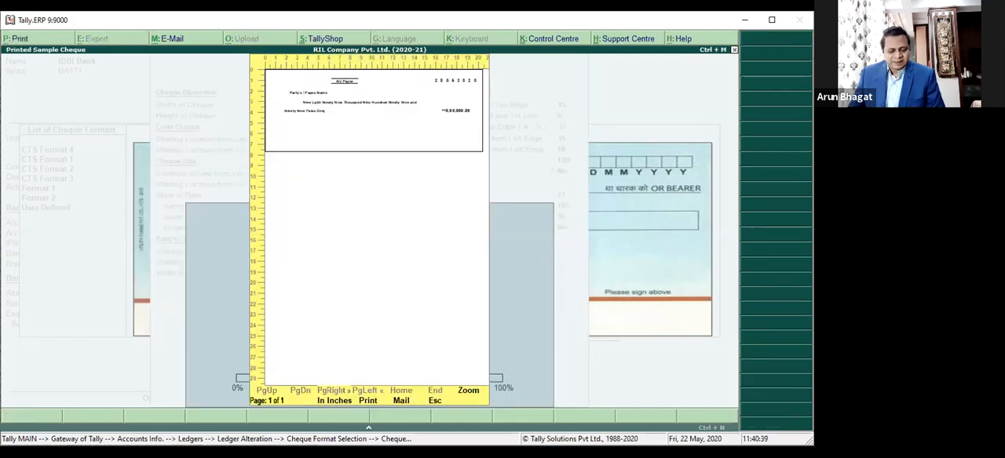
{"action": "key", "text": "Return"}
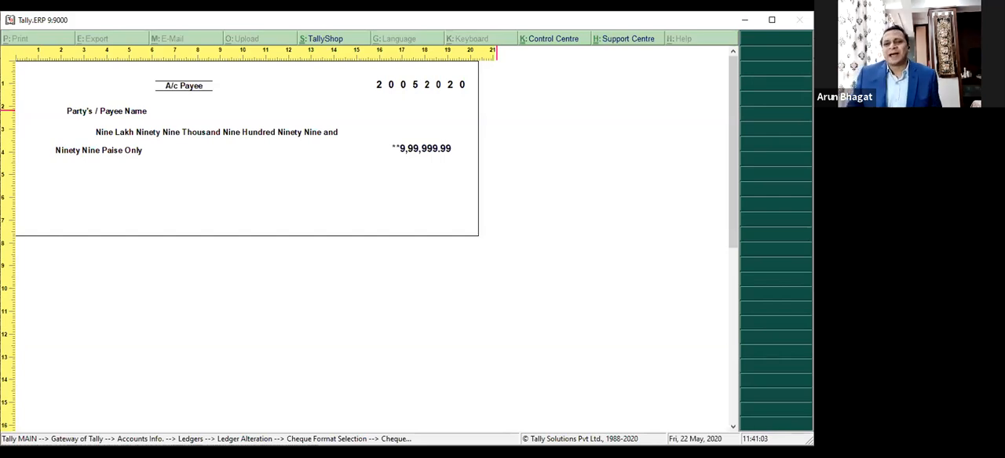
{"action": "key", "text": "Escape"}
{"action": "key", "text": "Escape"}
{"action": "key", "text": "Escape"}
{"action": "key", "text": "Escape"}
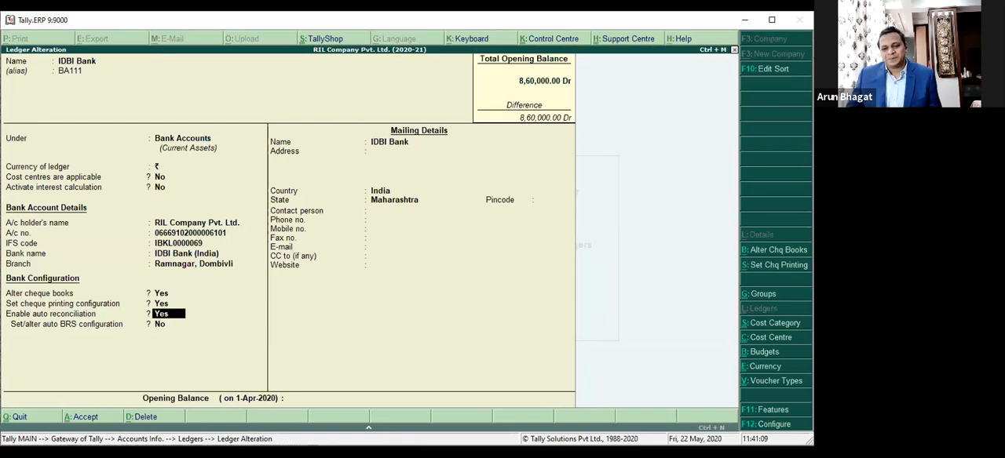
Step: Reopen IDBI Bank's cheque format list, highlight CTS Format 1, and try to open the user-defined format
{"action": "key", "text": "Up"}
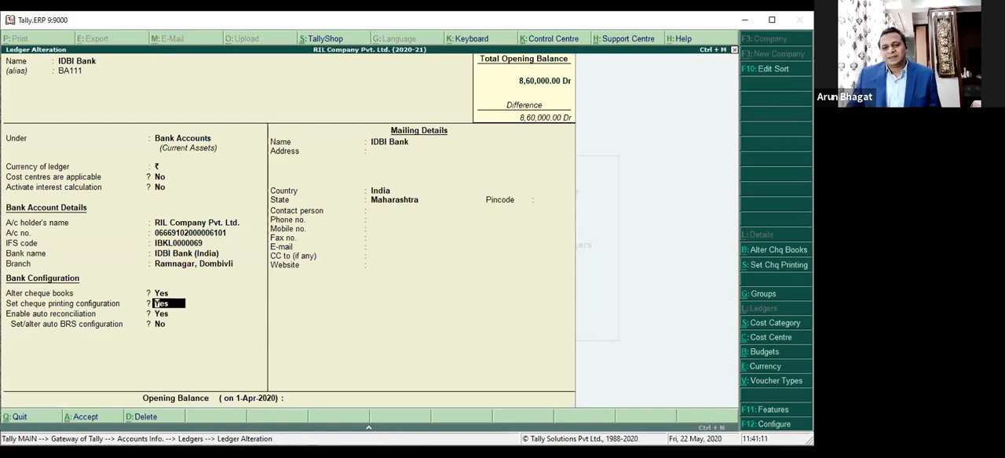
{"action": "key", "text": "Return"}
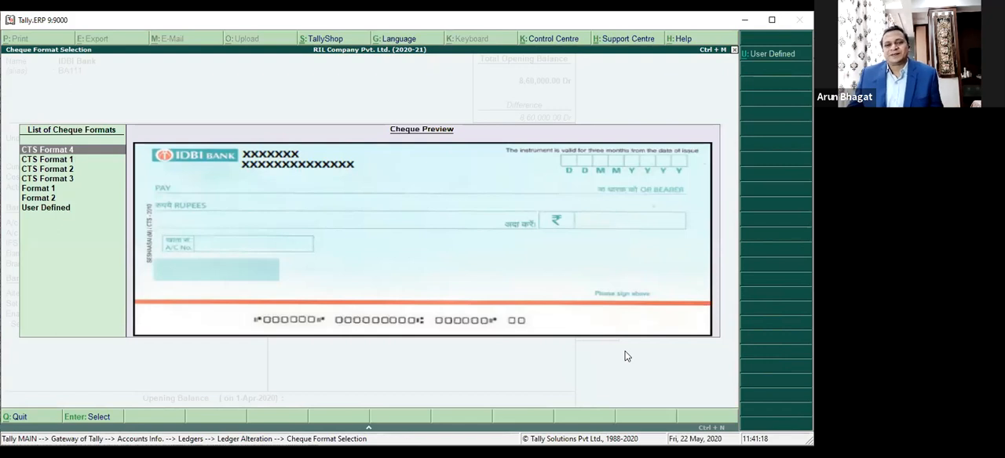
{"action": "key", "text": "Down"}
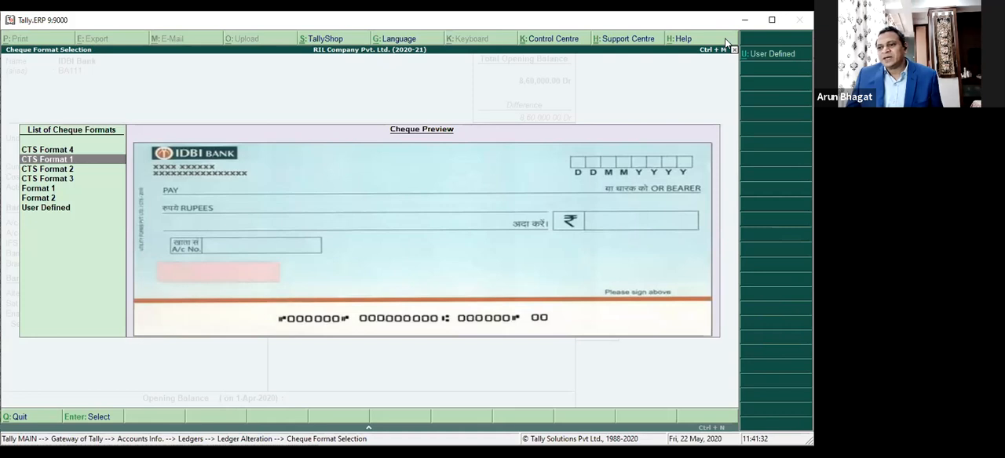
{"action": "left_click", "coordinate": [787, 57]}
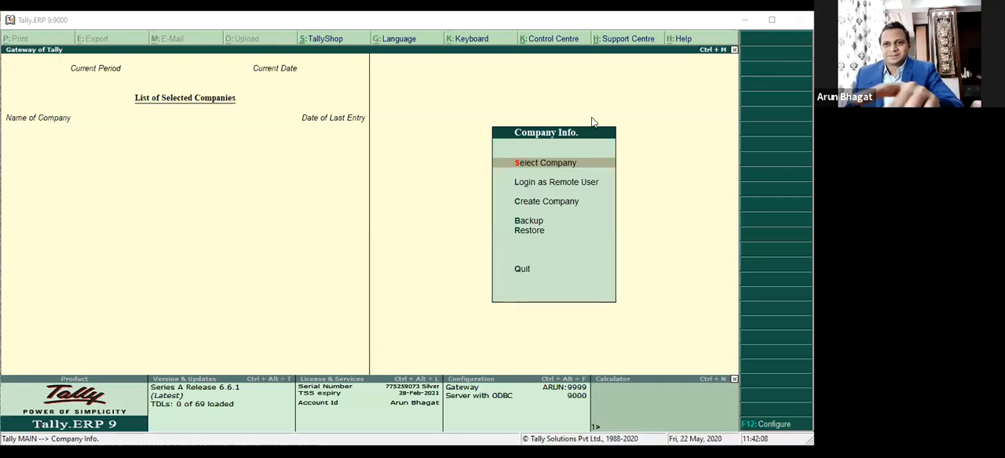
Step: Select RIL Company Pvt. Ltd. (2020-21) and log in with the company login credentials
{"action": "left_click", "coordinate": [525, 167]}
{"action": "type", "text": "RI"}
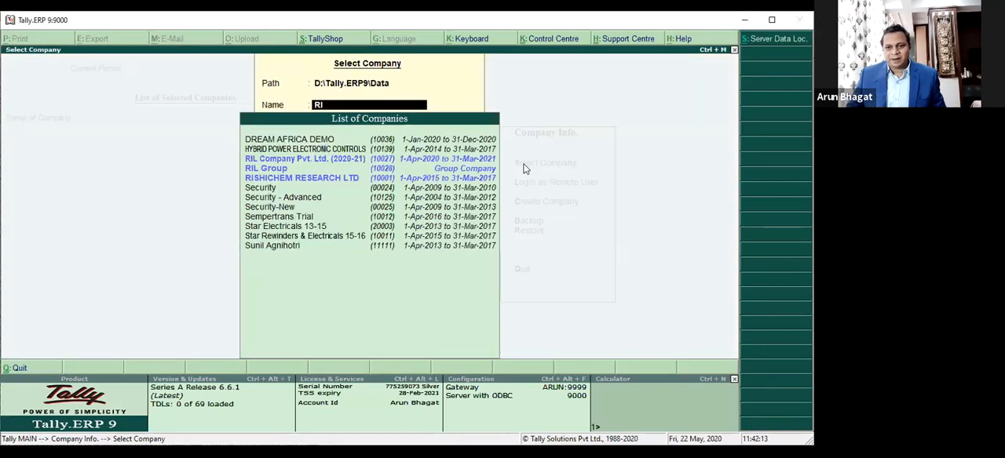
{"action": "key", "text": "Return"}
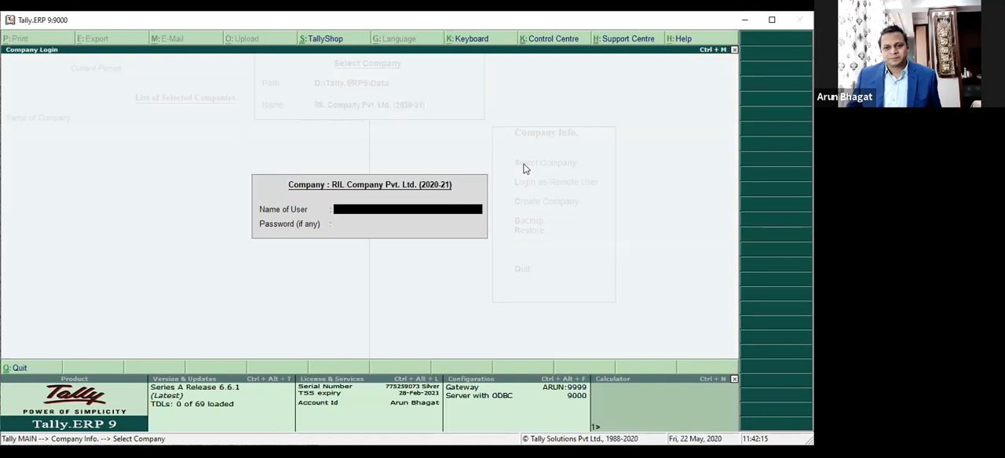
{"action": "type", "text": "a"}
{"action": "key", "text": "Return"}
{"action": "type", "text": "a"}
{"action": "key", "text": "Return"}
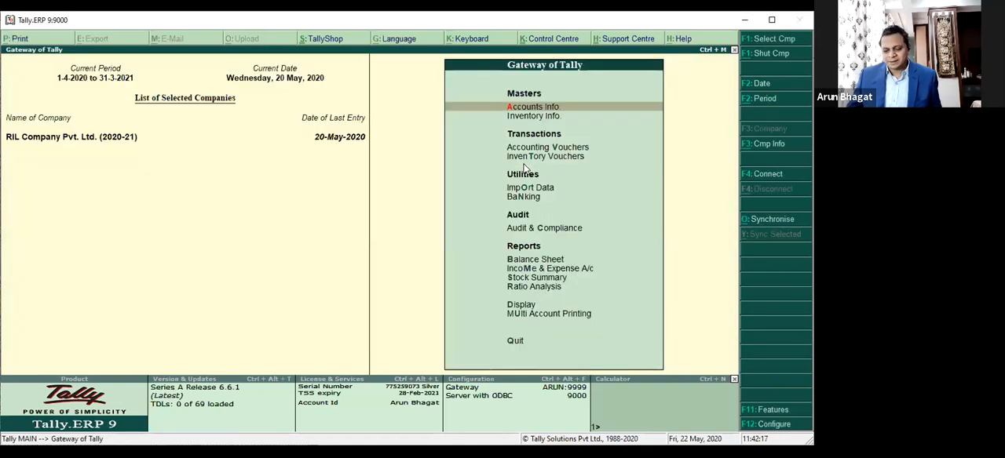
Step: Open the IDBI Bank ledger for alteration, enable its cheque printing configuration with CTS Format 1, and accept it
{"action": "type", "text": "ala"}
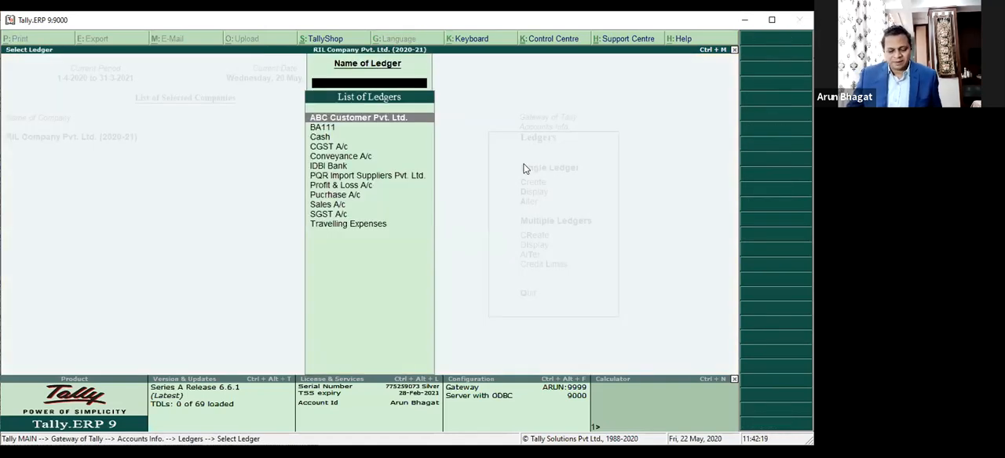
{"action": "type", "text": "IDB"}
{"action": "key", "text": "Return"}
{"action": "key", "text": "Return"}
{"action": "key", "text": "Return"}
{"action": "key", "text": "Return"}
{"action": "key", "text": "Return"}
{"action": "key", "text": "y"}
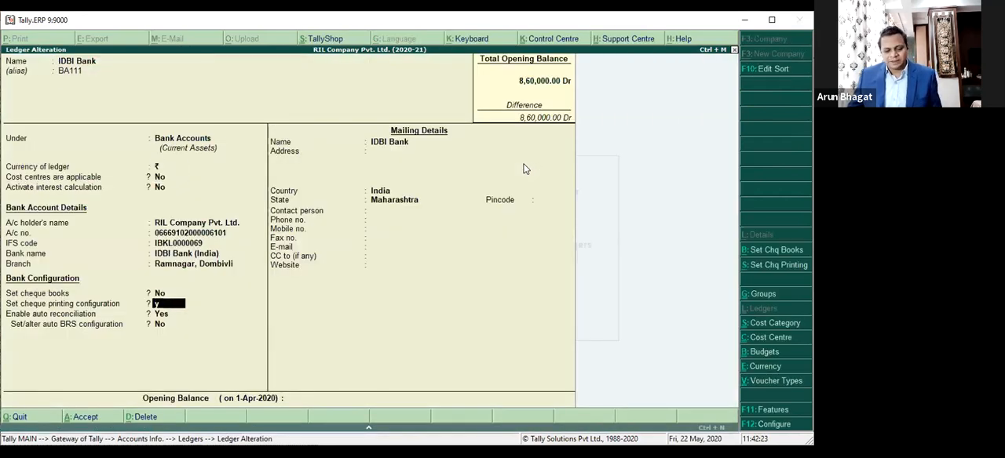
{"action": "key", "text": "Down"}
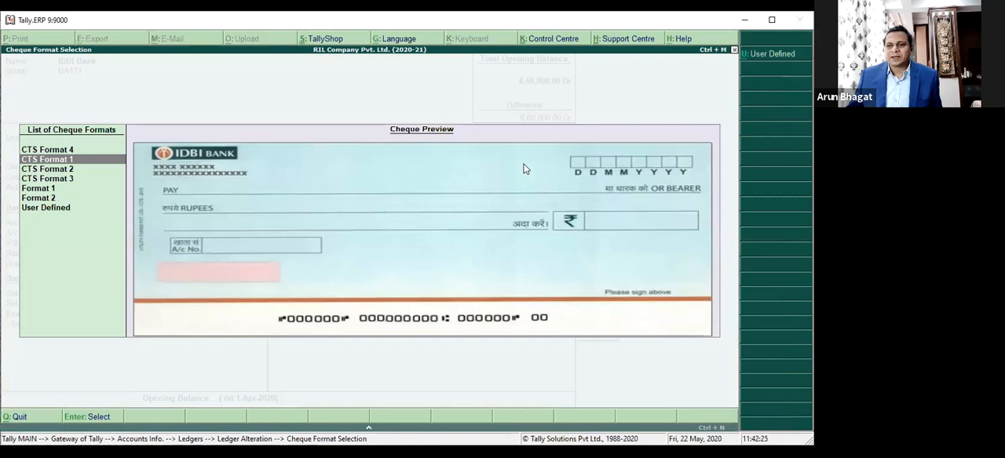
{"action": "left_click", "coordinate": [786, 55]}
{"action": "key", "text": "ctrl+a"}
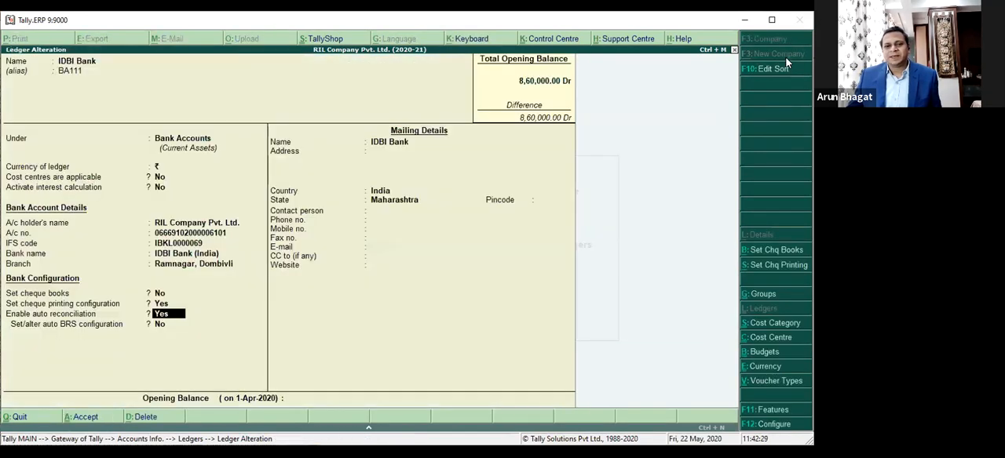
Step: Reopen IDBI Bank's CTS Format 1 cheque printing configuration and preview the sample cheque with the company name
{"action": "key", "text": "Return"}
{"action": "key", "text": "Up"}
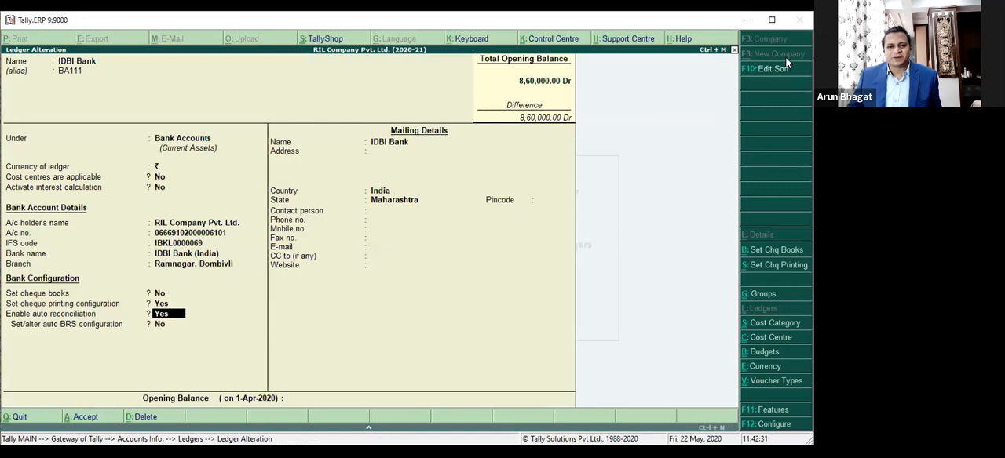
{"action": "key", "text": "Up"}
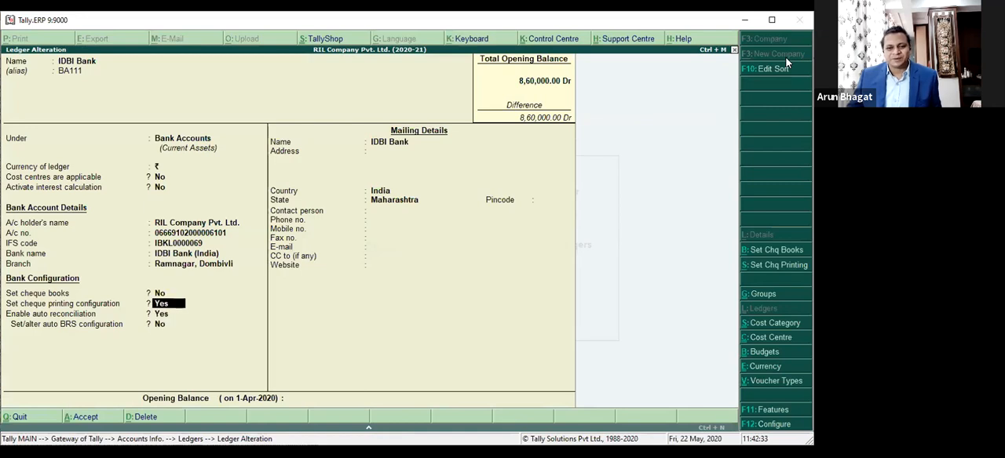
{"action": "key", "text": "Return"}
{"action": "key", "text": "Return"}
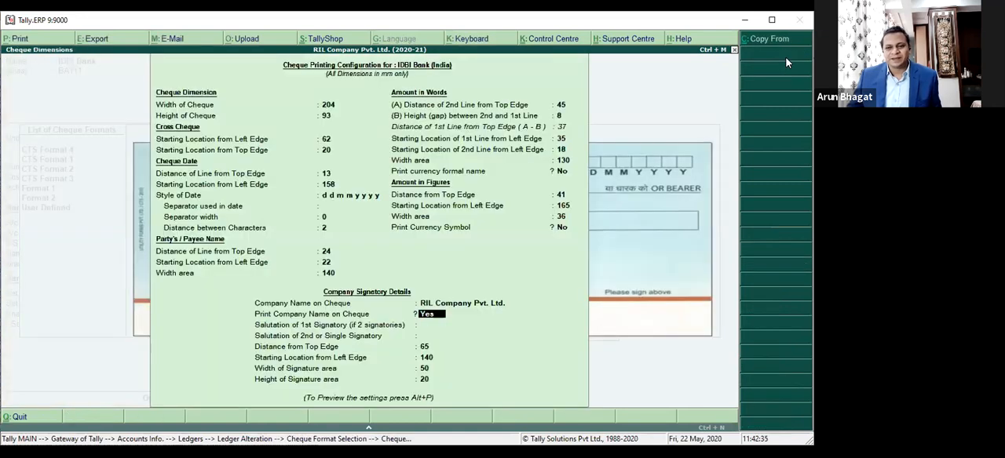
{"action": "key", "text": "alt+p"}
{"action": "key", "text": "Return"}
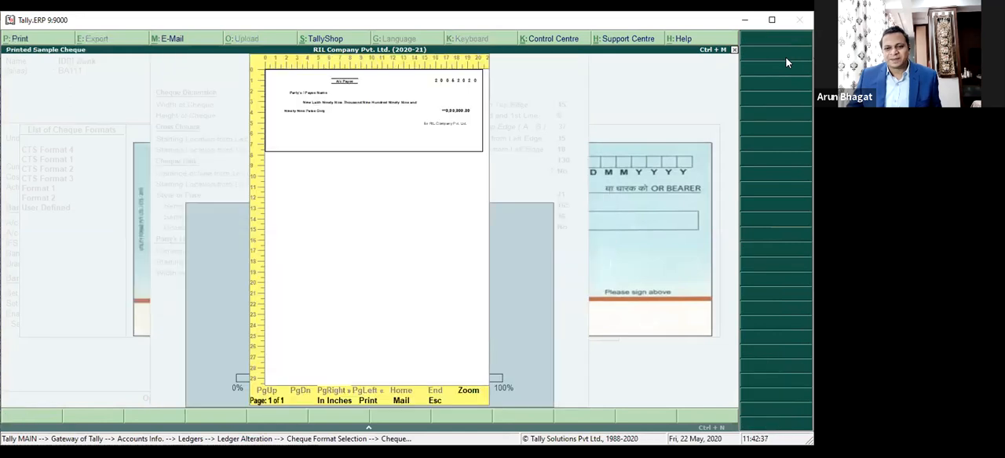
Step: Close the cheque preview, disable auto reconciliation for IDBI Bank, and save the ledger
{"action": "key", "text": "Escape"}
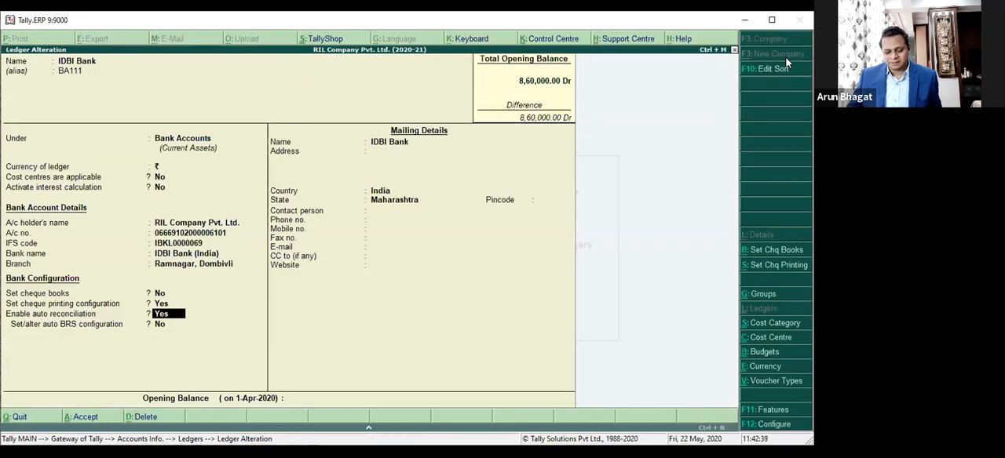
{"action": "key", "text": "n"}
{"action": "key", "text": "ctrl+a"}
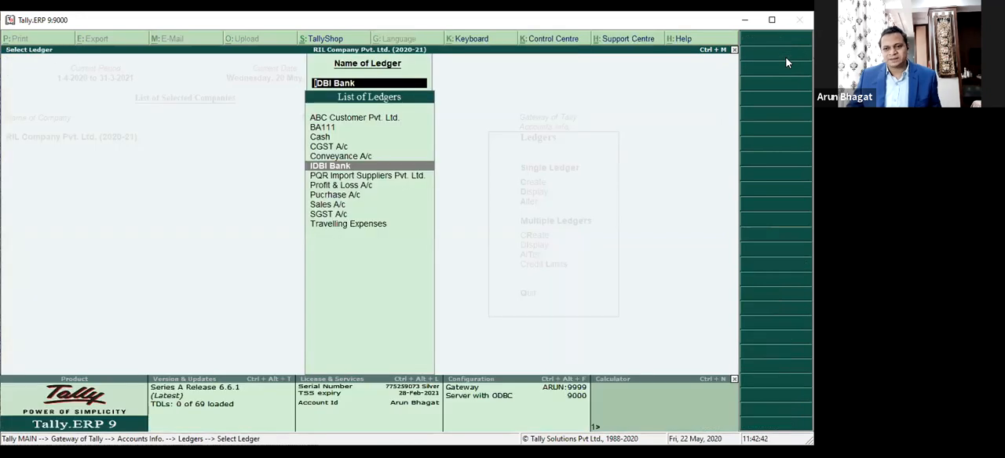
Step: Reopen the IDBI Bank ledger, choose to alter its cheque printing configuration, and open the dimensions for CTS Format 4
{"action": "key", "text": "Return"}
{"action": "key", "text": "Return"}
{"action": "key", "text": "Return"}
{"action": "key", "text": "Return"}
{"action": "key", "text": "Return"}
{"action": "key", "text": "Return"}
{"action": "key", "text": "Return"}
{"action": "key", "text": "Return"}
{"action": "key", "text": "Return"}
{"action": "key", "text": "Return"}
{"action": "key", "text": "Return"}
{"action": "key", "text": "Return"}
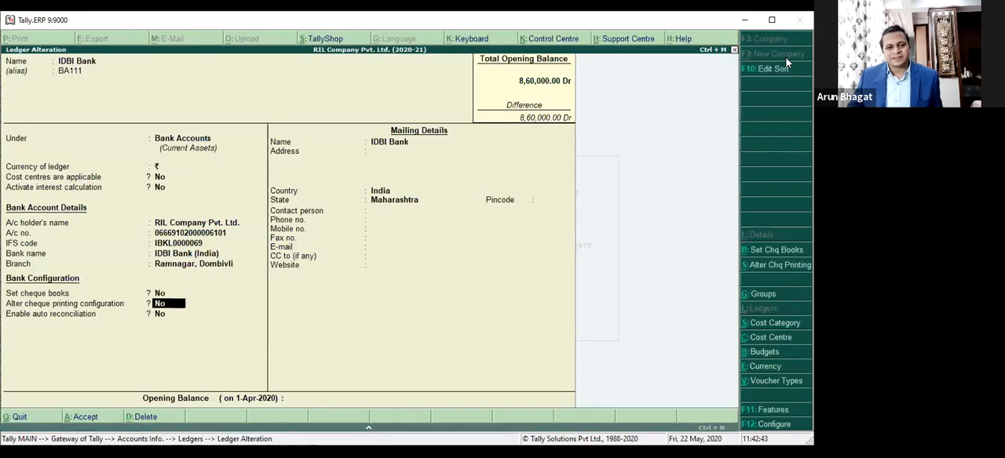
{"action": "type", "text": "y"}
{"action": "key", "text": "Return"}
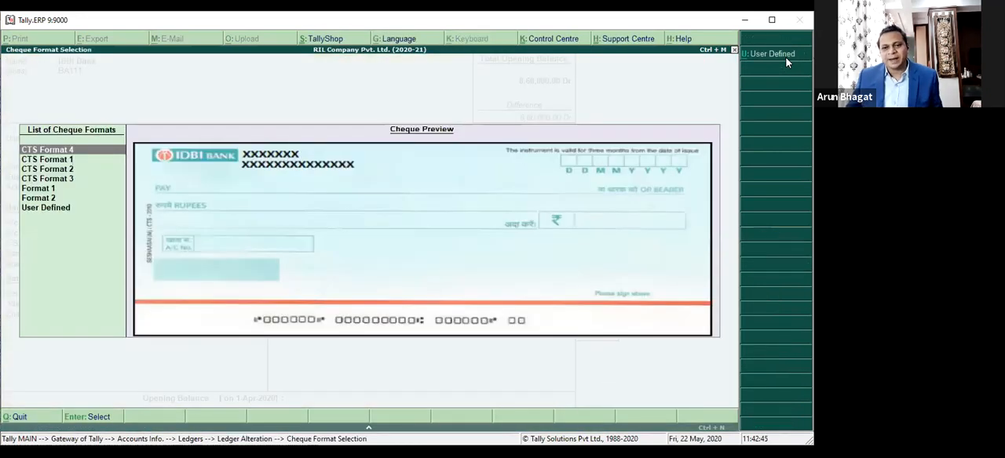
Step: Set the cross cheque starting location to 61 mm from the left edge and 19 mm from the top edge
{"action": "key", "text": "Return"}
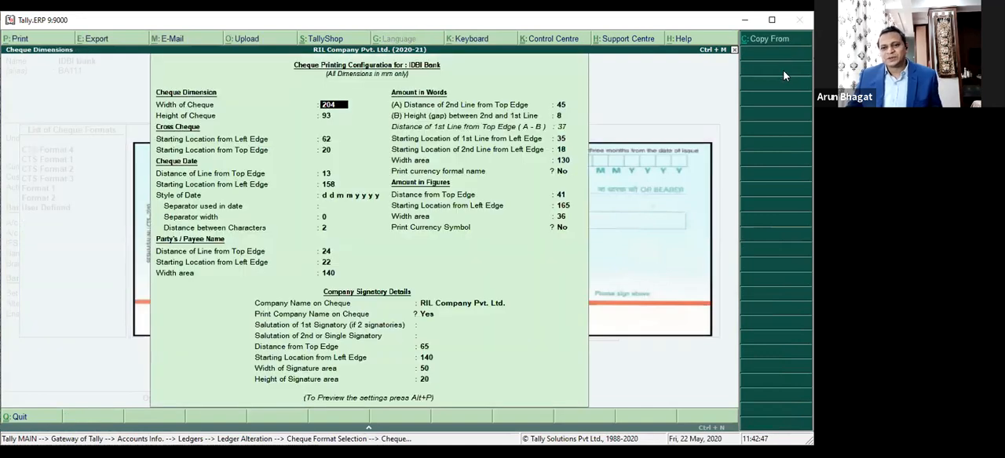
{"action": "key", "text": "Return"}
{"action": "key", "text": "Return"}
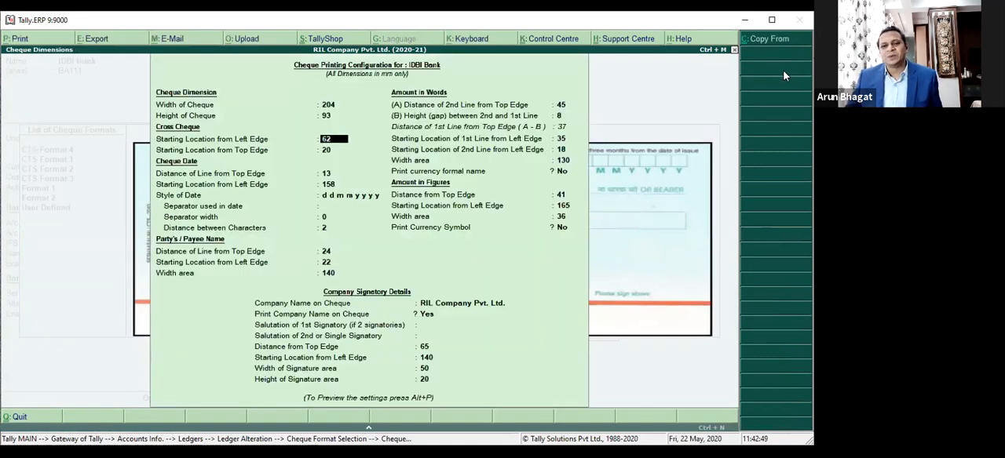
{"action": "type", "text": "61"}
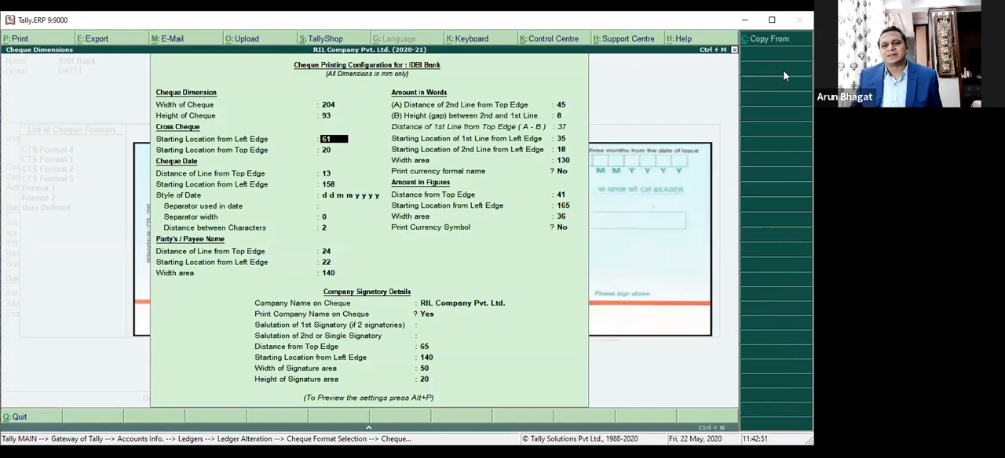
{"action": "key", "text": "Return"}
{"action": "type", "text": "19"}
{"action": "key", "text": "Return"}
{"action": "key", "text": "Return"}
{"action": "key", "text": "Return"}
{"action": "key", "text": "Return"}
{"action": "key", "text": "Return"}
{"action": "key", "text": "Return"}
{"action": "key", "text": "Return"}
{"action": "key", "text": "Return"}
{"action": "key", "text": "Return"}
{"action": "key", "text": "Return"}
{"action": "key", "text": "Return"}
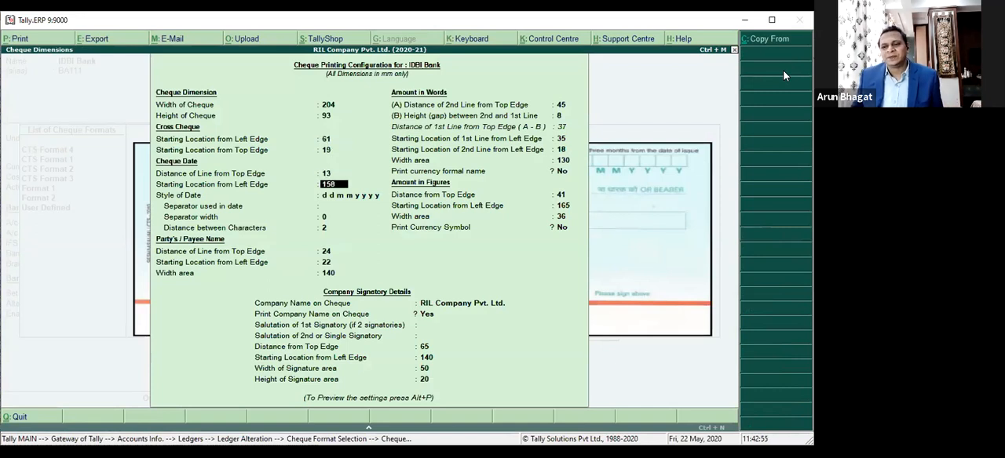
Step: Turn off printing the company name on the CTS Format 4 cheque and examine the enlarged sample cheque preview
{"action": "key", "text": "Return"}
{"action": "key", "text": "Return"}
{"action": "key", "text": "Return"}
{"action": "key", "text": "Return"}
{"action": "key", "text": "Return"}
{"action": "key", "text": "Return"}
{"action": "key", "text": "Return"}
{"action": "key", "text": "Return"}
{"action": "key", "text": "Return"}
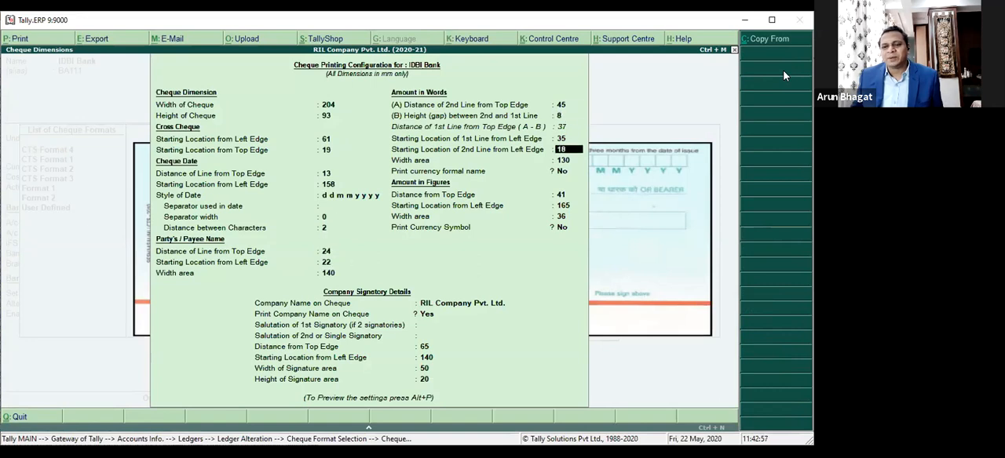
{"action": "key", "text": "Return"}
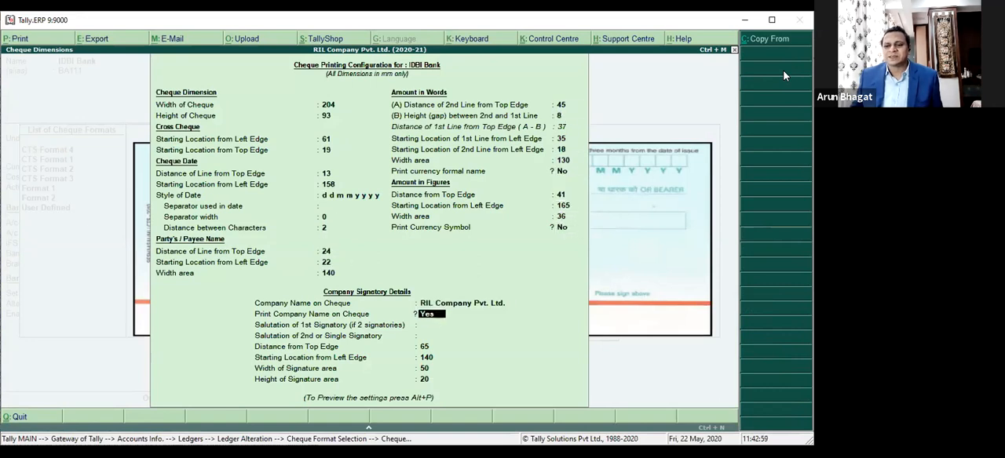
{"action": "key", "text": "n"}
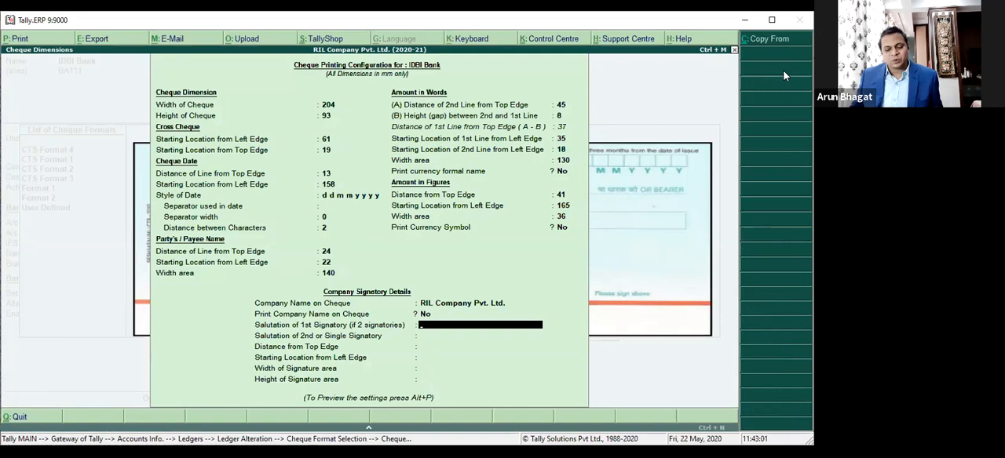
{"action": "key", "text": "alt+p"}
{"action": "key", "text": "Return"}
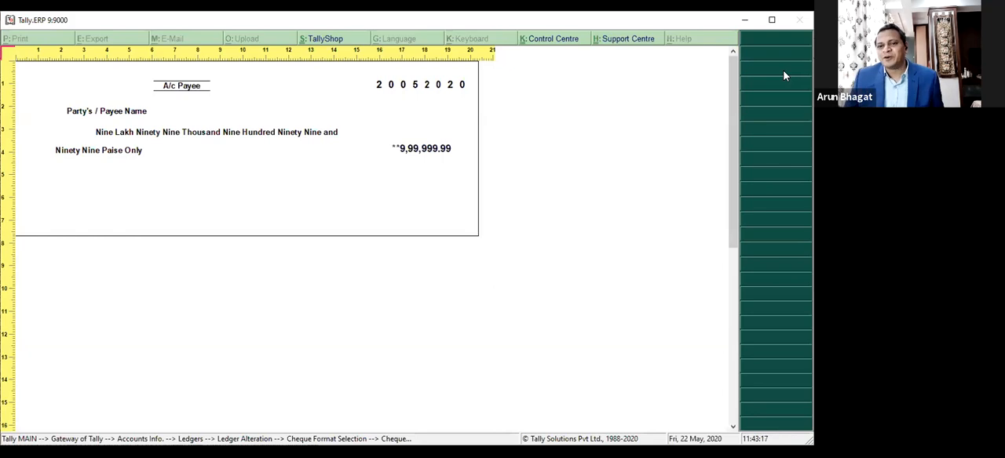
{"action": "key", "text": "Escape"}
Step: Leave the cheque printing configuration and quit the IDBI Bank ledger alteration without saving
{"action": "key", "text": "Escape"}
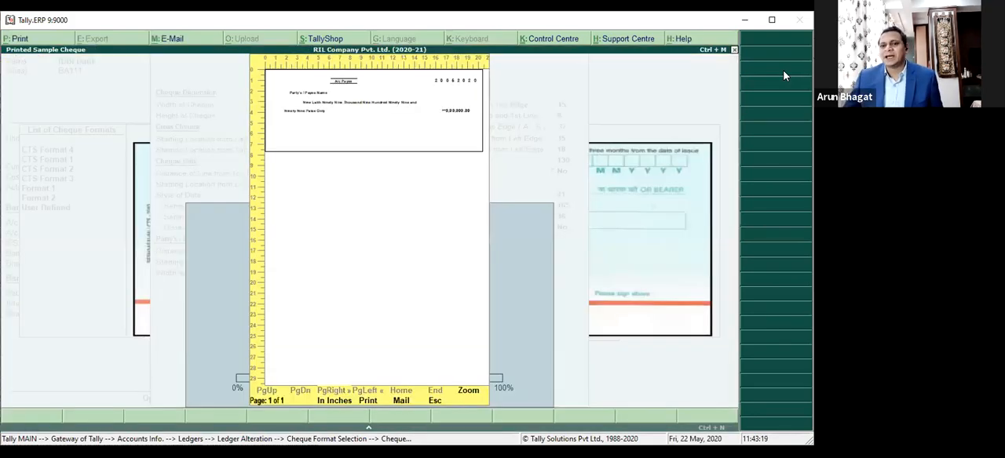
{"action": "key", "text": "Escape"}
{"action": "key", "text": "Escape"}
{"action": "key", "text": "Escape"}
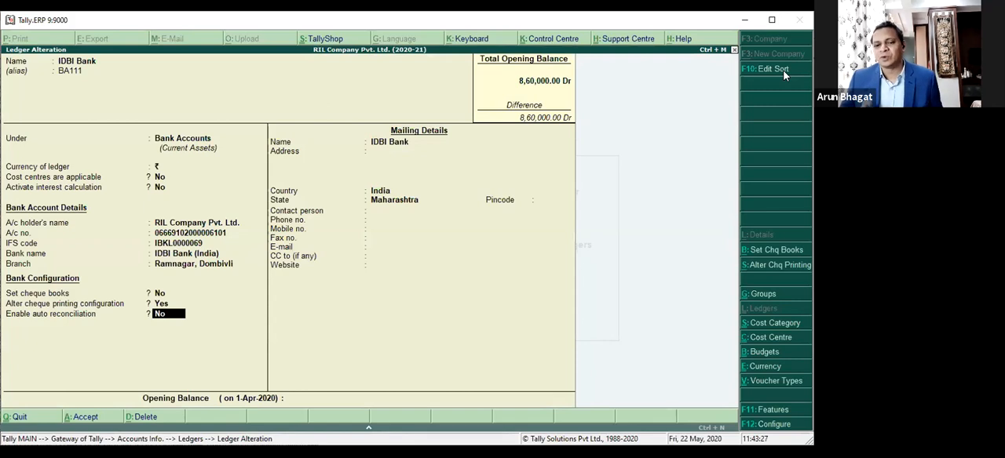
{"action": "key", "text": "Escape"}
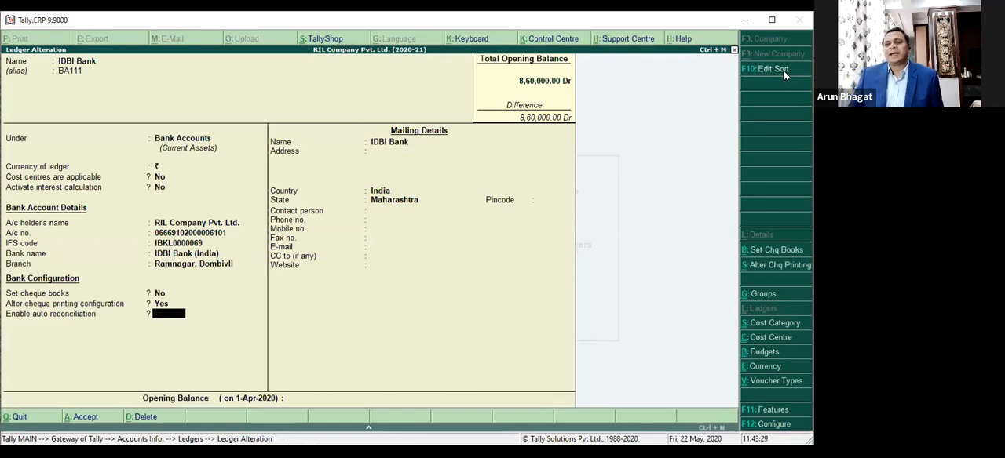
{"action": "key", "text": "y"}
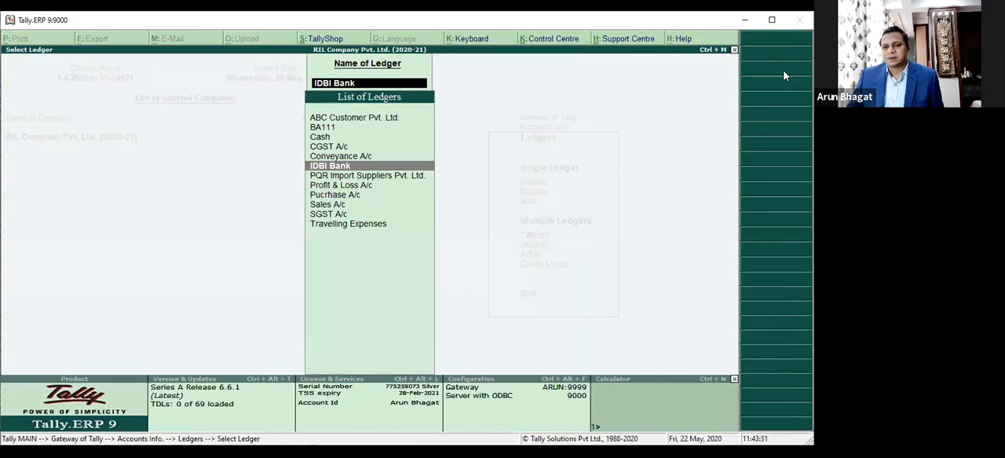
Step: Return to the Gateway of Tally and open the company's Accounting Features, moving on to the Set/alter transaction types option
{"action": "key", "text": "Escape"}
{"action": "key", "text": "Escape"}
{"action": "key", "text": "Escape"}
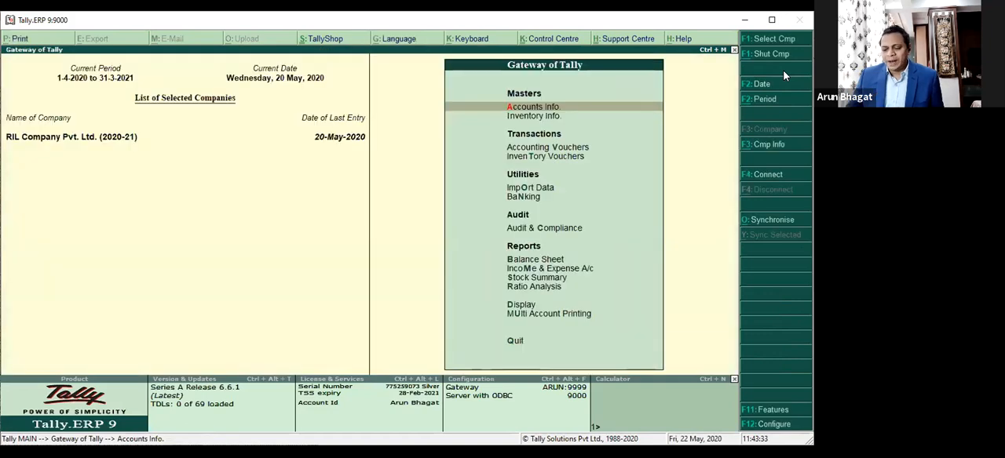
{"action": "key", "text": "F11"}
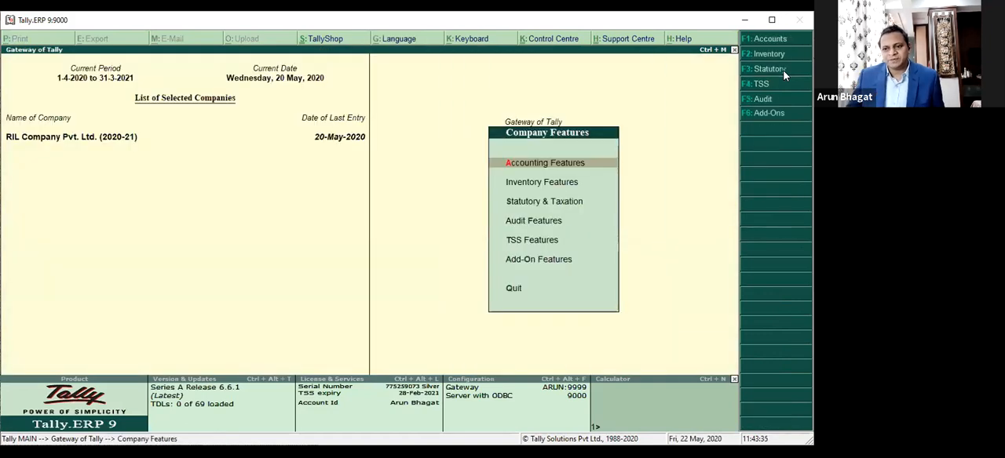
{"action": "key", "text": "Return"}
{"action": "key", "text": "Return"}
{"action": "key", "text": "Return"}
{"action": "key", "text": "Return"}
{"action": "key", "text": "Return"}
{"action": "key", "text": "Return"}
{"action": "key", "text": "Return"}
{"action": "key", "text": "Return"}
{"action": "key", "text": "Return"}
{"action": "key", "text": "Return"}
{"action": "key", "text": "Return"}
{"action": "key", "text": "Return"}
{"action": "key", "text": "Return"}
{"action": "key", "text": "Return"}
{"action": "key", "text": "Return"}
{"action": "key", "text": "Return"}
{"action": "key", "text": "Return"}
{"action": "key", "text": "Return"}
{"action": "key", "text": "Return"}
{"action": "key", "text": "Return"}
{"action": "key", "text": "Return"}
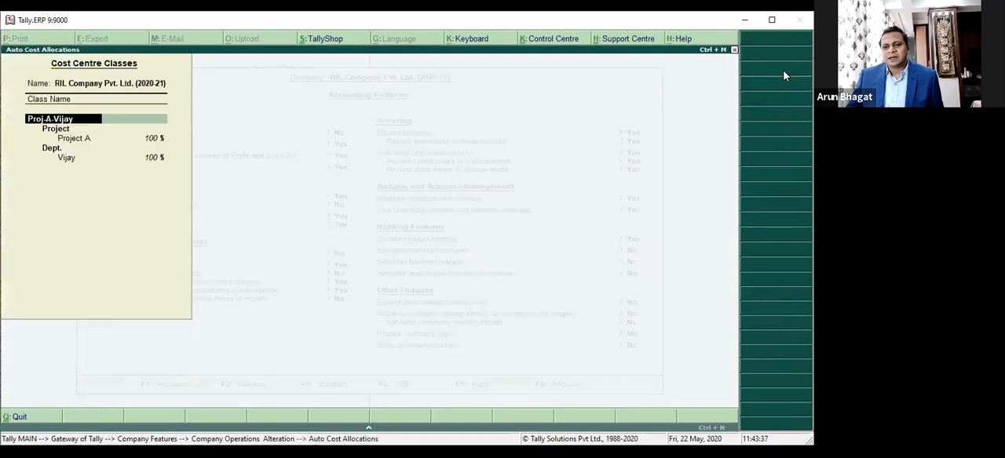
{"action": "key", "text": "Return"}
{"action": "key", "text": "Return"}
{"action": "key", "text": "Return"}
{"action": "key", "text": "Return"}
{"action": "key", "text": "Return"}
{"action": "key", "text": "Return"}
{"action": "key", "text": "Return"}
{"action": "key", "text": "Return"}
{"action": "key", "text": "Return"}
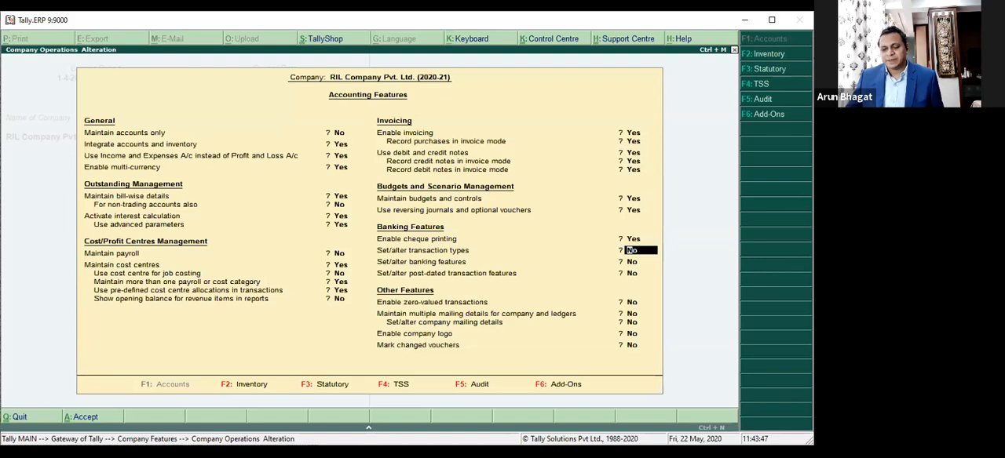
Step: Set the Set/alter transaction types option to Yes, examine the included payment and receipt types, and quit the Accounting Features without saving
{"action": "type", "text": "y"}
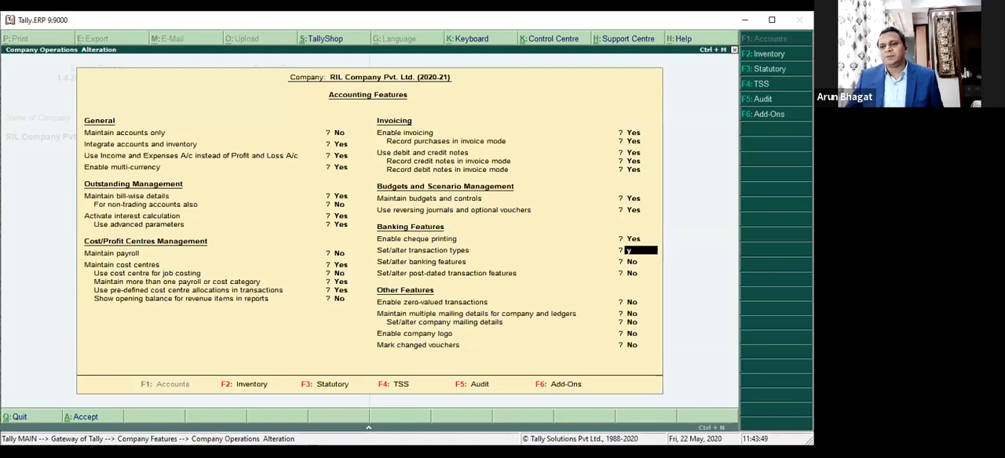
{"action": "key", "text": "Return"}
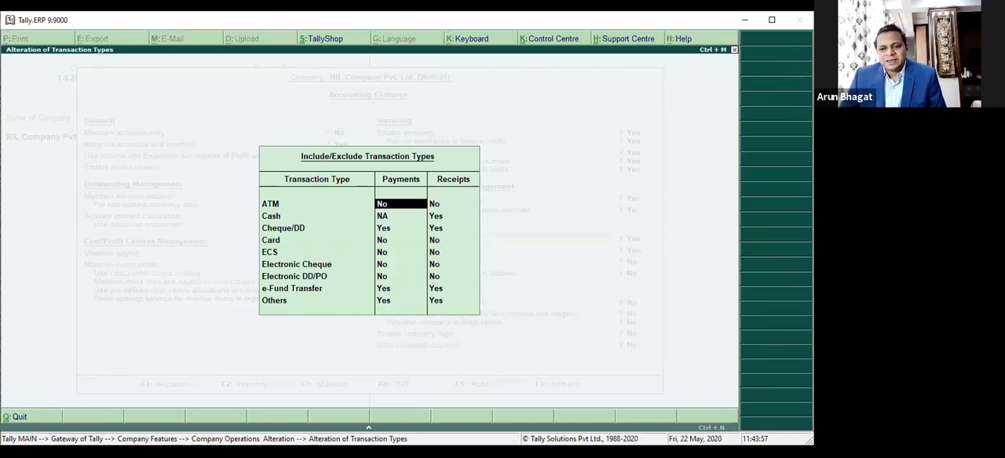
{"action": "key", "text": "Escape"}
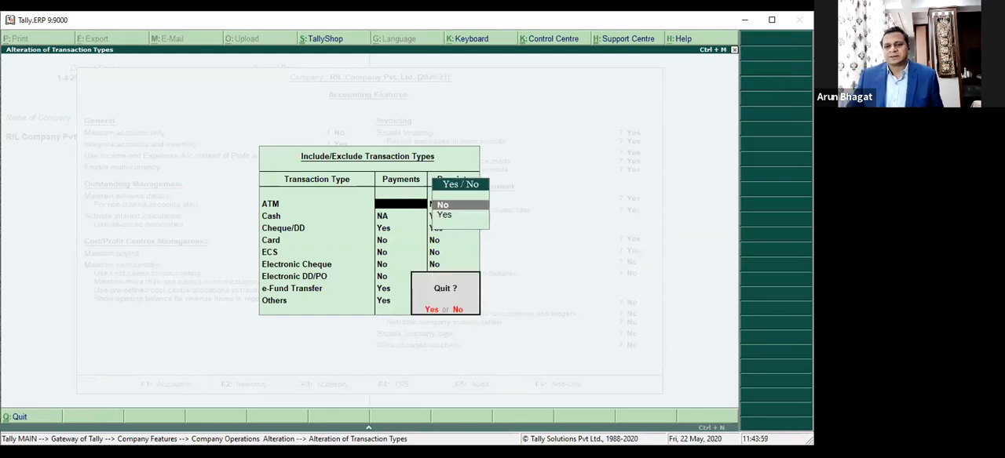
{"action": "key", "text": "y"}
{"action": "key", "text": "Escape"}
{"action": "key", "text": "y"}
Step: Open a new payment voucher under Accounting Vouchers with the cost centre class left as Not Applicable
{"action": "key", "text": "Down"}
{"action": "key", "text": "Down"}
{"action": "key", "text": "Down"}
{"action": "key", "text": "Up"}
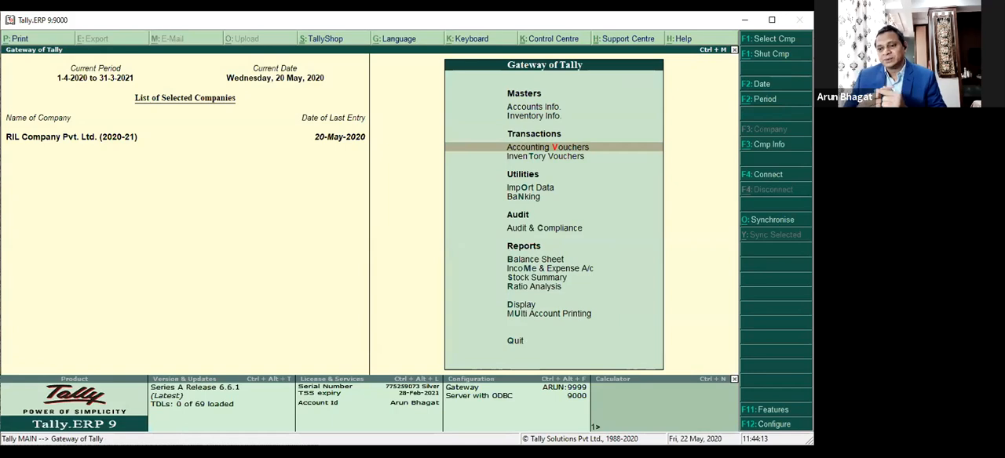
{"action": "key", "text": "Return"}
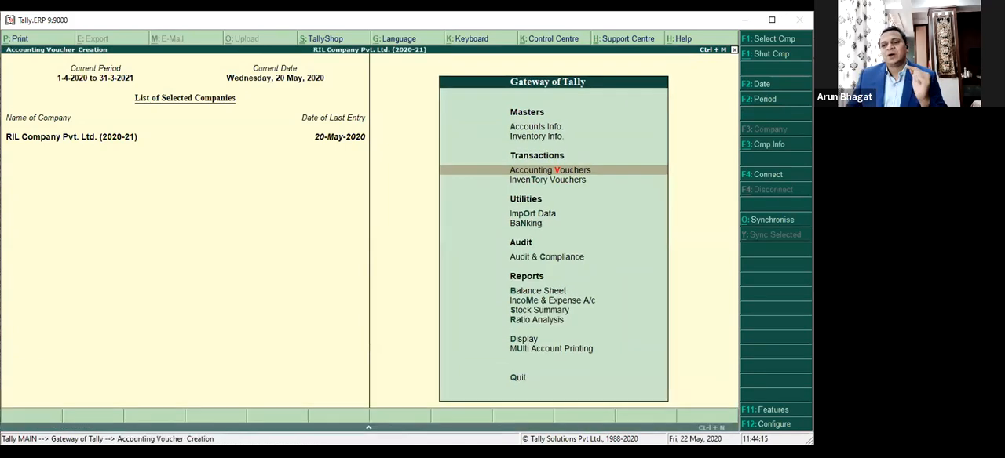
{"action": "key", "text": "Return"}
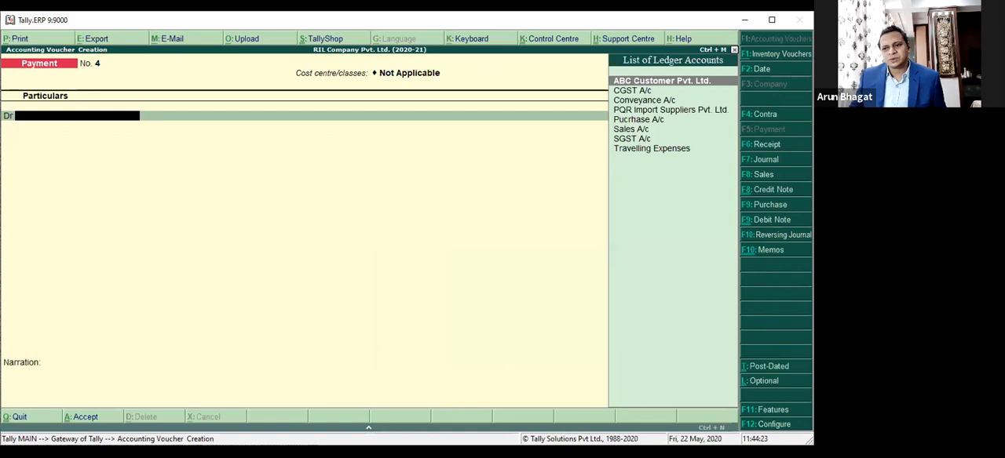
{"action": "key", "text": "Down"}
{"action": "key", "text": "Down"}
{"action": "key", "text": "Down"}
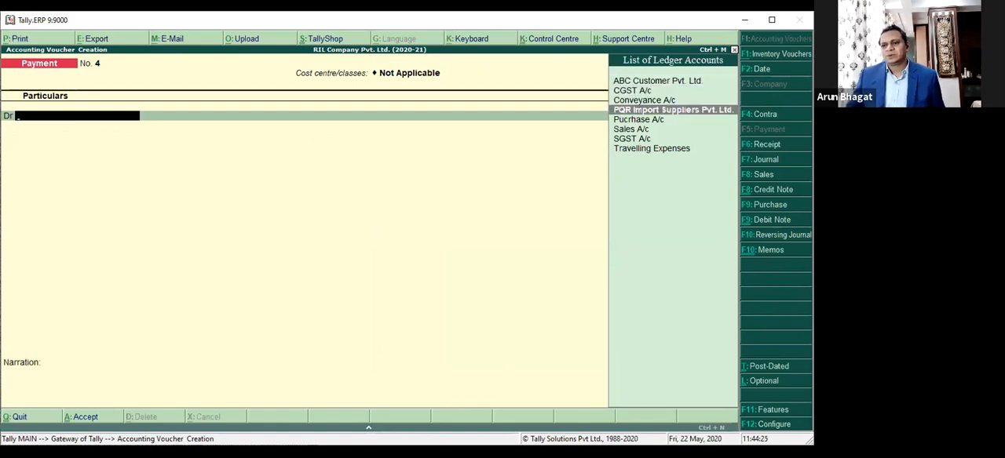
{"action": "key", "text": "Return"}
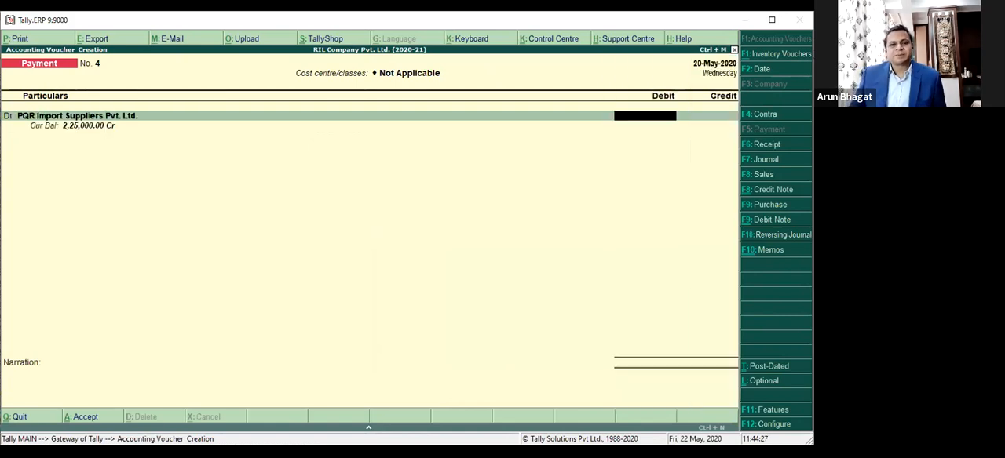
{"action": "key", "text": "BackSpace"}
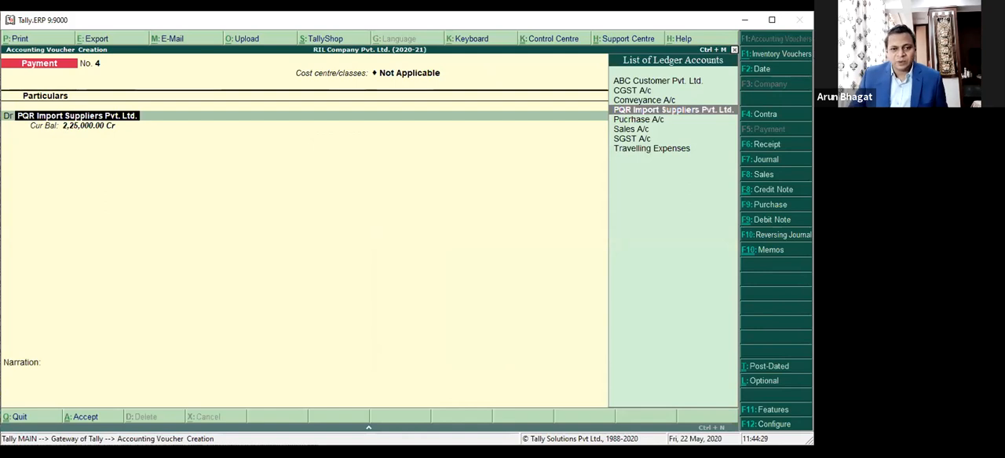
{"action": "key", "text": "alt+c"}
{"action": "key", "text": "Escape"}
{"action": "key", "text": "Return"}
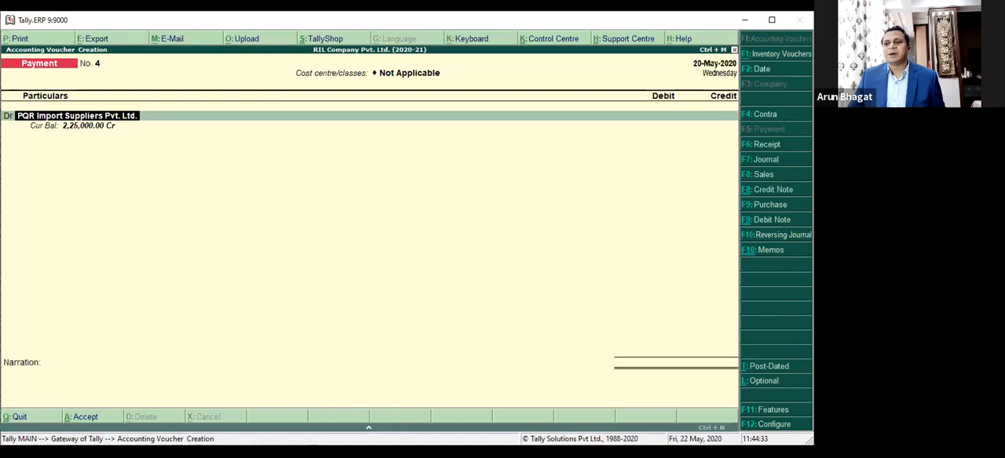
Step: Start a new ledger from the voucher's debit line and name it IFJ Suppliers Pvt. Ltd., with no alias
{"action": "key", "text": "alt+c"}
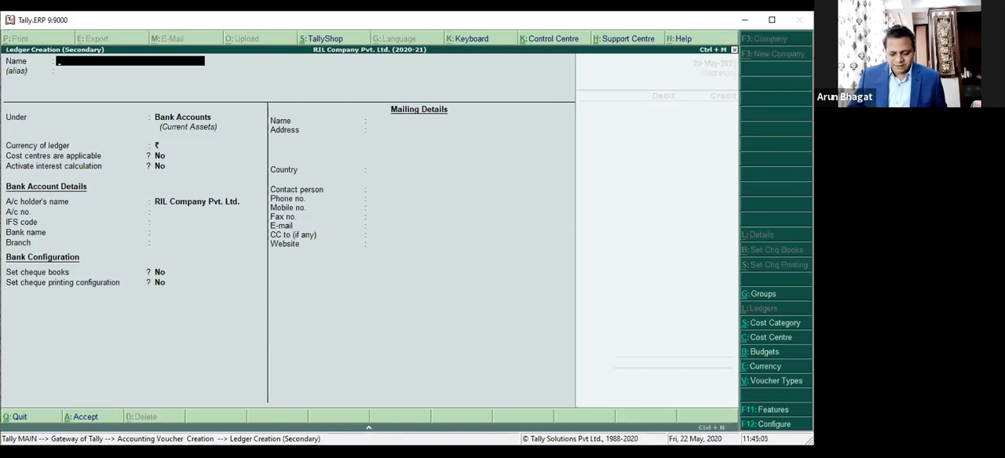
{"action": "type", "text": "IF"}
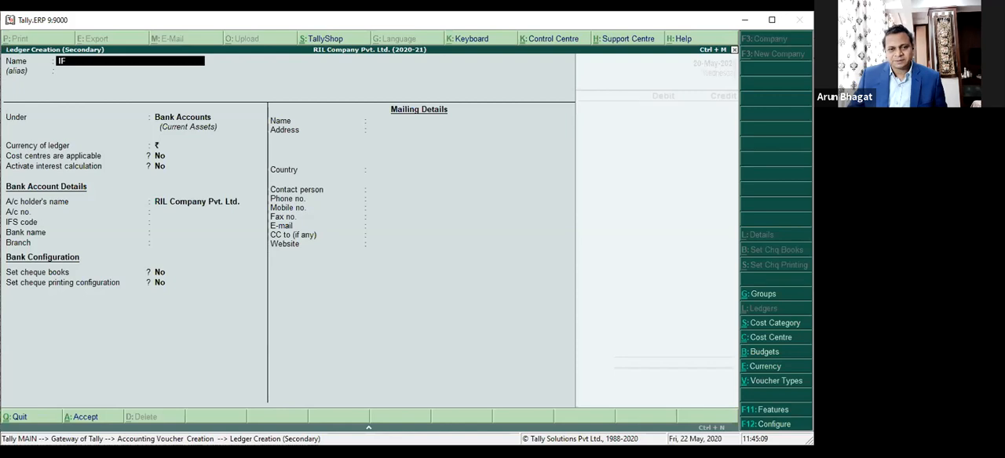
{"action": "type", "text": "J Supplier"}
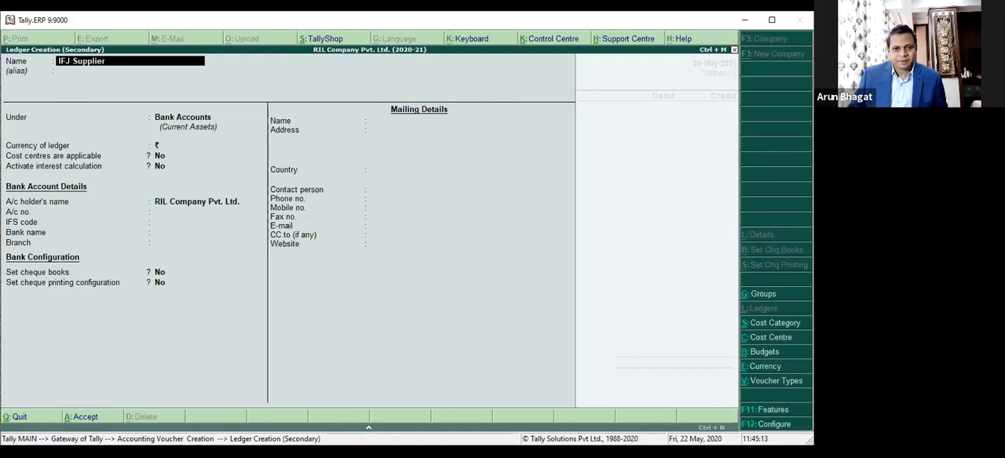
{"action": "type", "text": "s P"}
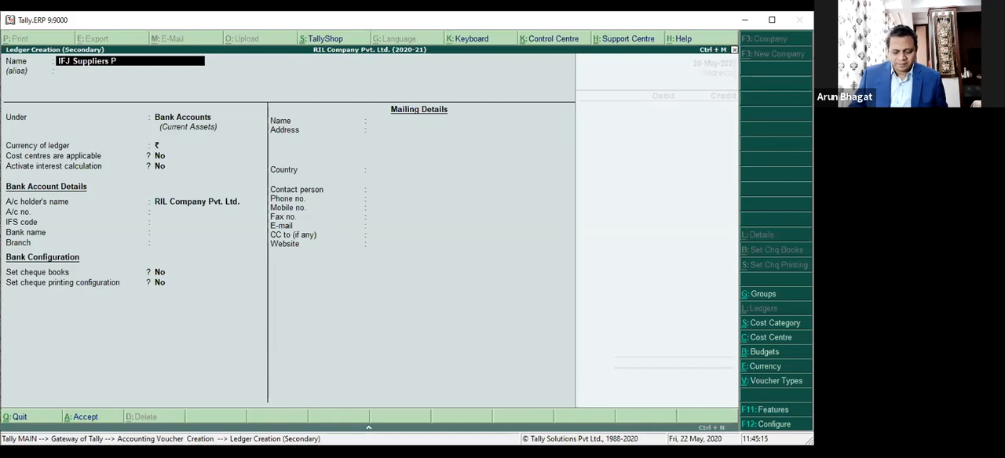
{"action": "type", "text": "vt. Ltd."}
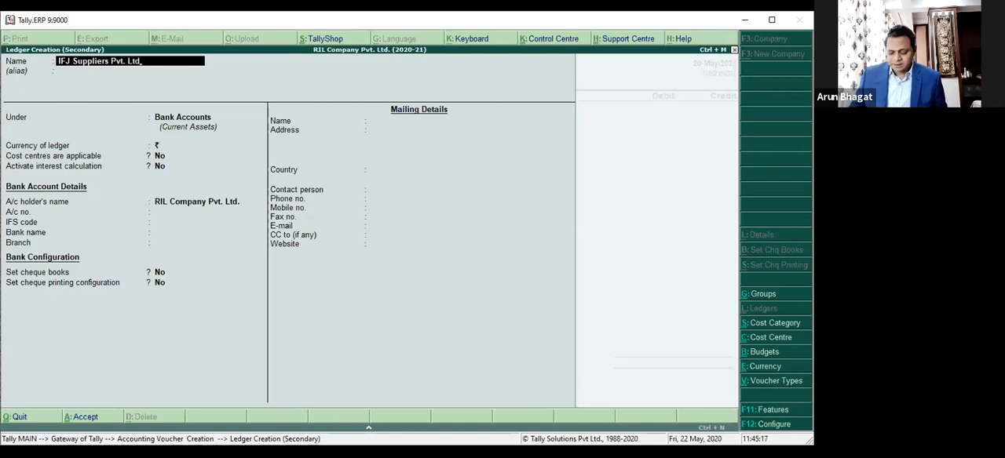
{"action": "key", "text": "Return"}
{"action": "key", "text": "Return"}
Step: Place the new ledger under Sundry Creditors and keep bill-by-bill balances set to Yes
{"action": "type", "text": "Sund"}
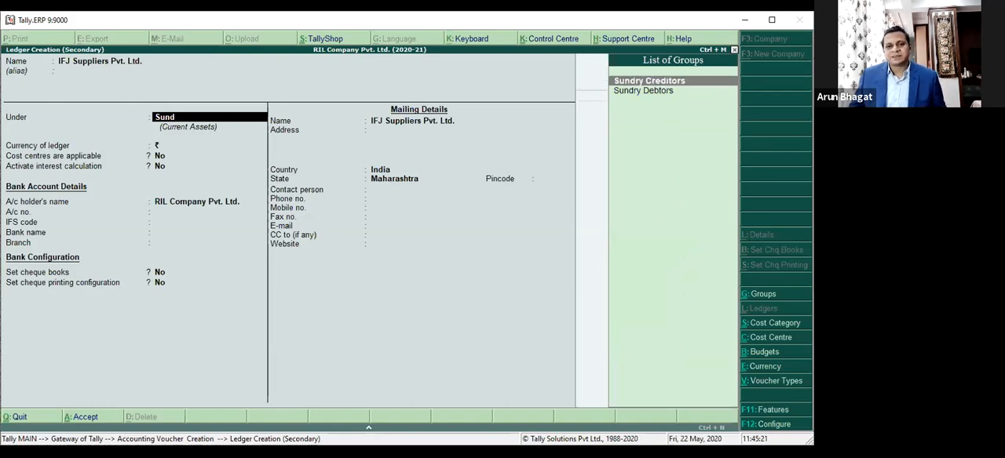
{"action": "key", "text": "Return"}
{"action": "key", "text": "Return"}
{"action": "key", "text": "Return"}
{"action": "key", "text": "Return"}
{"action": "key", "text": "Return"}
{"action": "key", "text": "Return"}
{"action": "key", "text": "Return"}
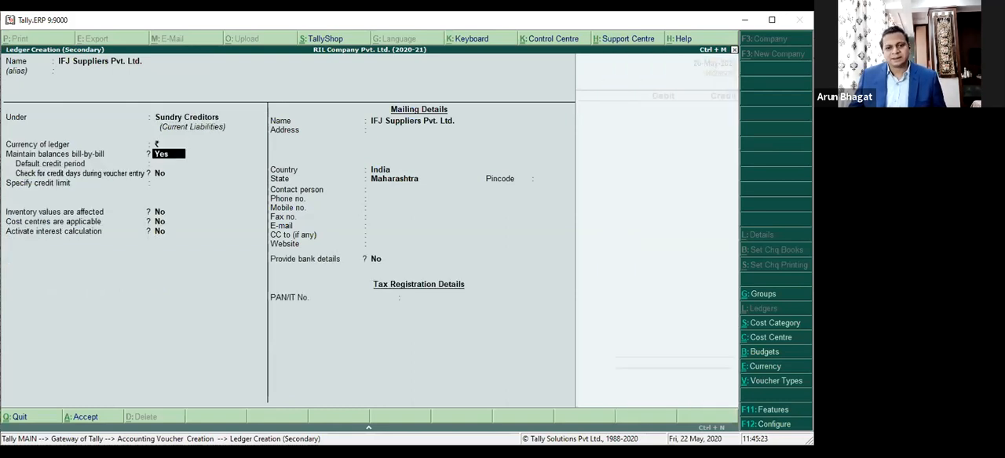
{"action": "key", "text": "Return"}
{"action": "key", "text": "Return"}
{"action": "key", "text": "Return"}
{"action": "key", "text": "Return"}
{"action": "key", "text": "Return"}
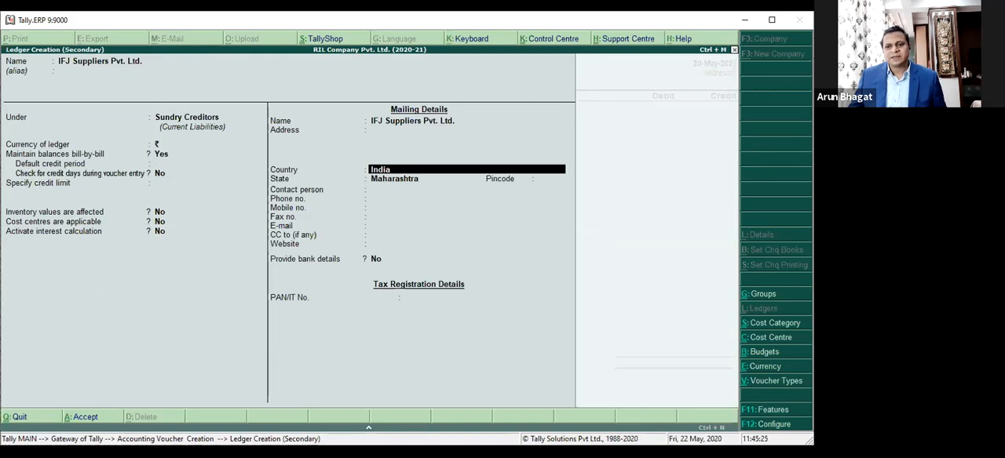
Step: Keep India and Maharashtra as the supplier's country and state, leave the remaining details blank, and save the ledger
{"action": "key", "text": "BackSpace"}
{"action": "key", "text": "BackSpace"}
{"action": "key", "text": "Return"}
{"action": "key", "text": "Return"}
{"action": "key", "text": "Return"}
{"action": "key", "text": "Return"}
{"action": "key", "text": "Return"}
{"action": "key", "text": "Return"}
{"action": "key", "text": "Return"}
{"action": "key", "text": "Return"}
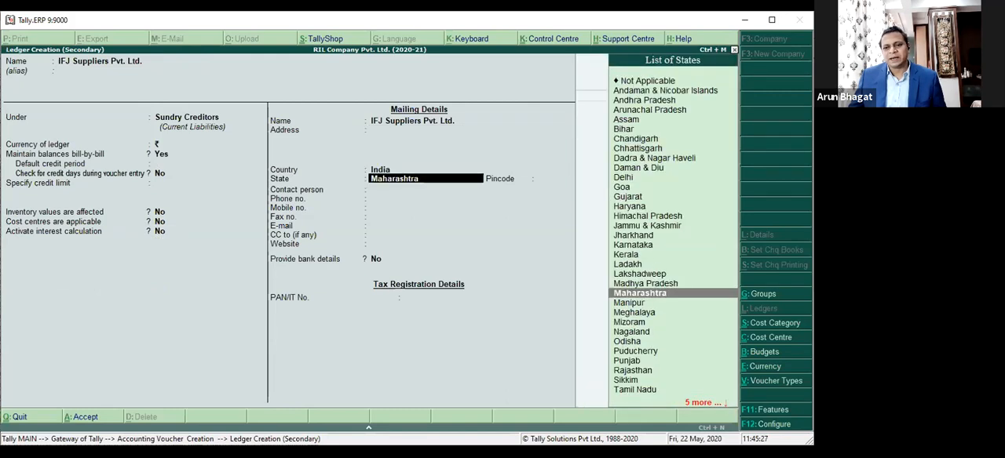
{"action": "key", "text": "Return"}
{"action": "key", "text": "Return"}
{"action": "key", "text": "Return"}
{"action": "key", "text": "Return"}
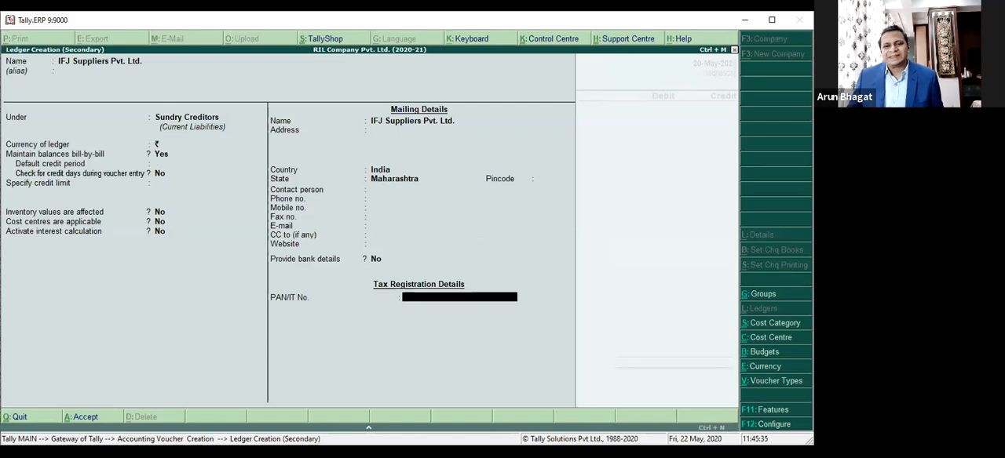
{"action": "key", "text": "Return"}
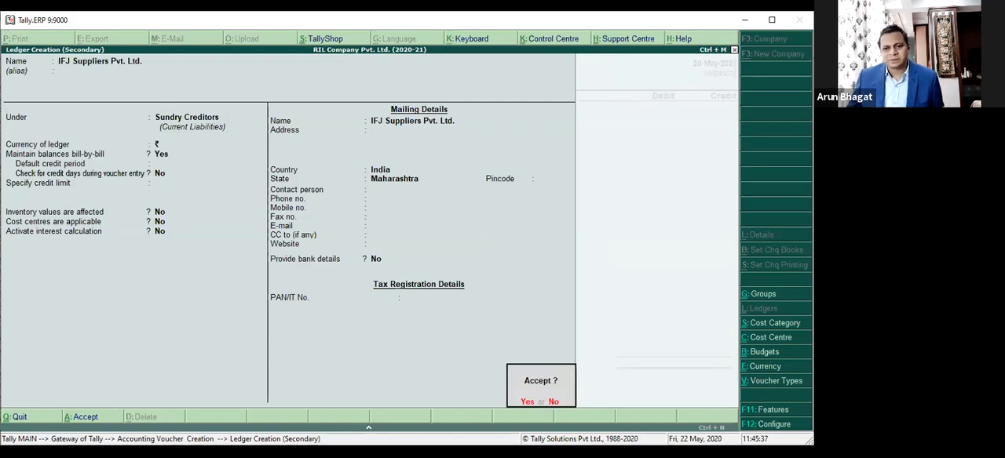
{"action": "key", "text": "Return"}
Step: Reopen the IFJ Suppliers Pvt. Ltd. ledger for alteration from the voucher and set its opening balance to 1,75,000.00 Cr
{"action": "key", "text": "BackSpace"}
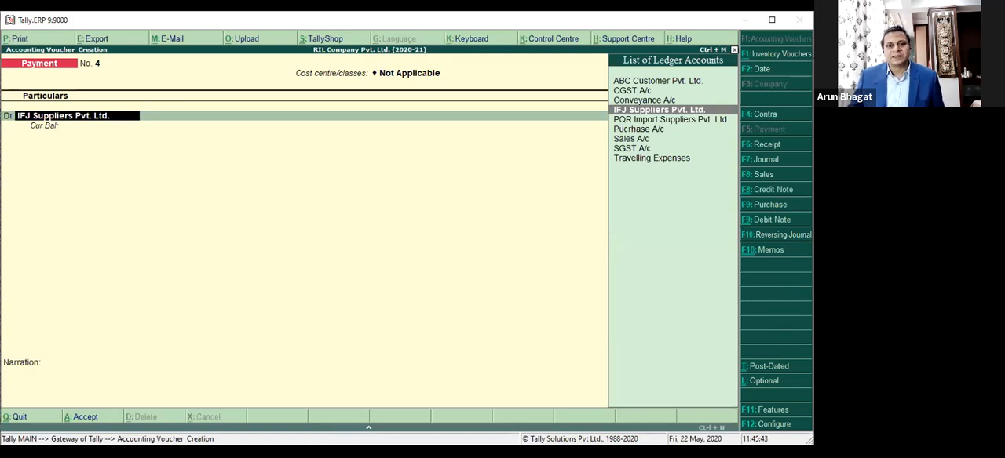
{"action": "key", "text": "ctrl+Return"}
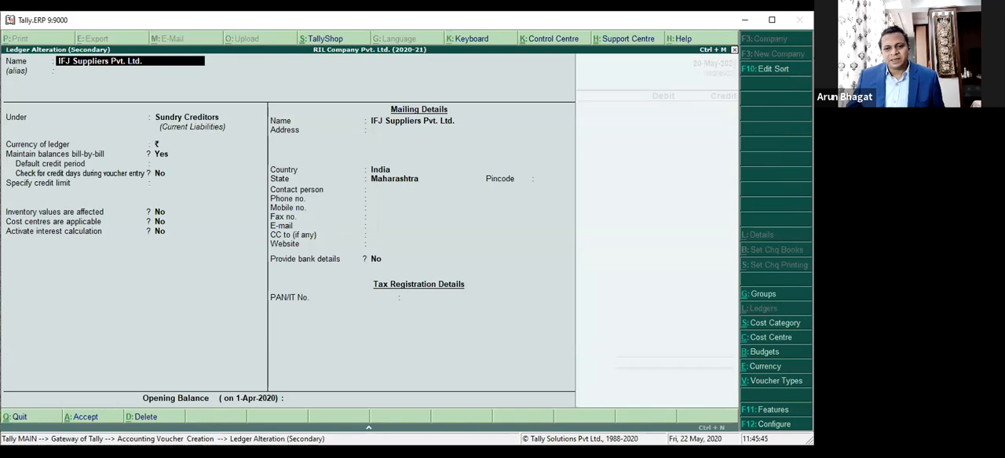
{"action": "left_click", "coordinate": [349, 398]}
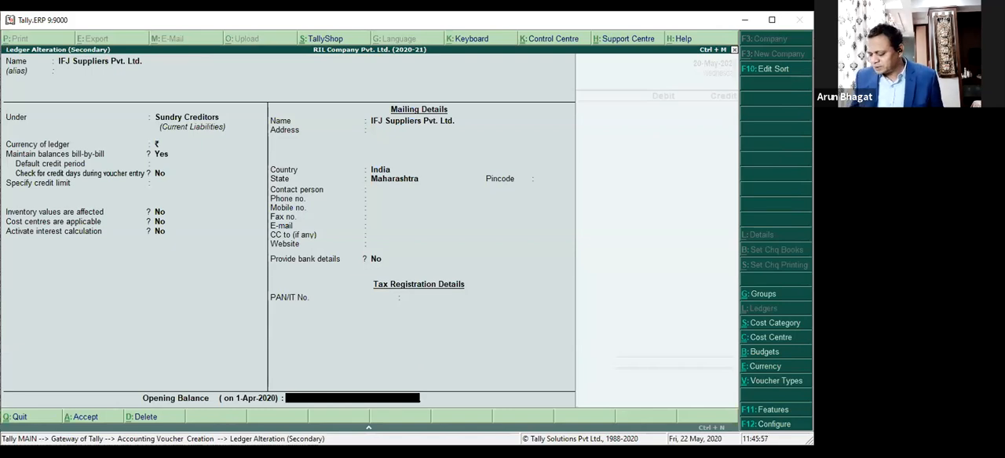
{"action": "type", "text": "75000"}
{"action": "key", "text": "Return"}
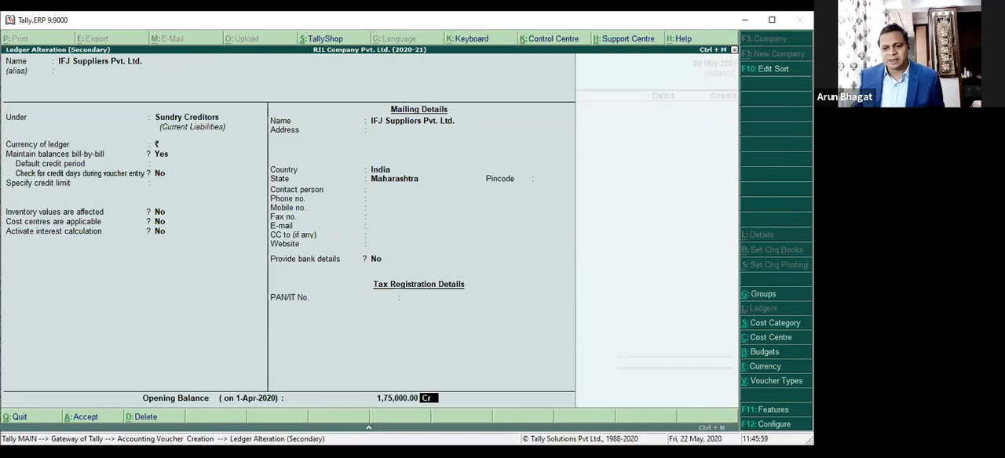
{"action": "key", "text": "Return"}
Step: Add an opening bill dated 14/2/2020 named IBB-578 to the supplier's bill-wise breakup
{"action": "type", "text": "14"}
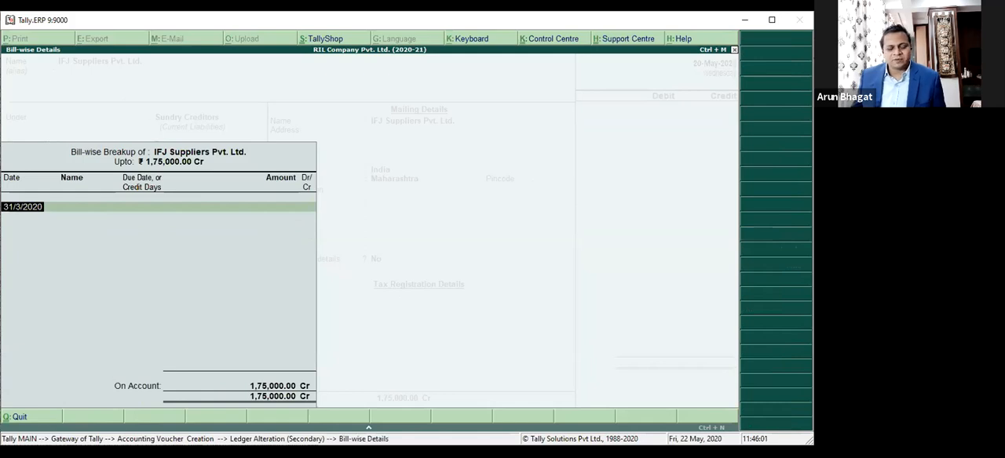
{"action": "type", "text": "/2"}
{"action": "key", "text": "Return"}
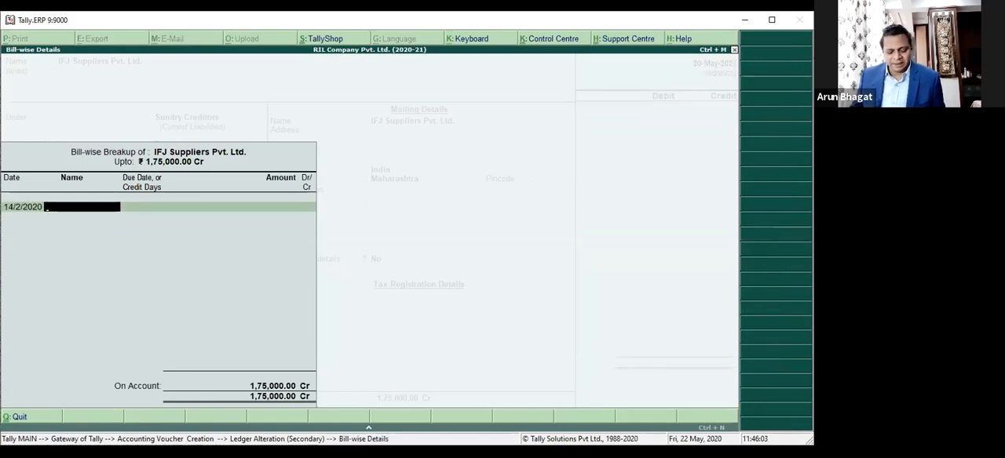
{"action": "type", "text": "I"}
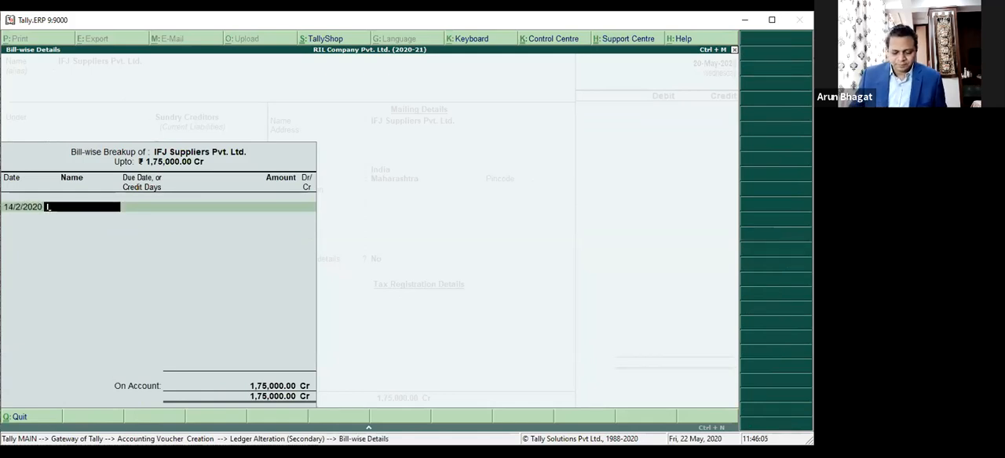
{"action": "type", "text": "BB-"}
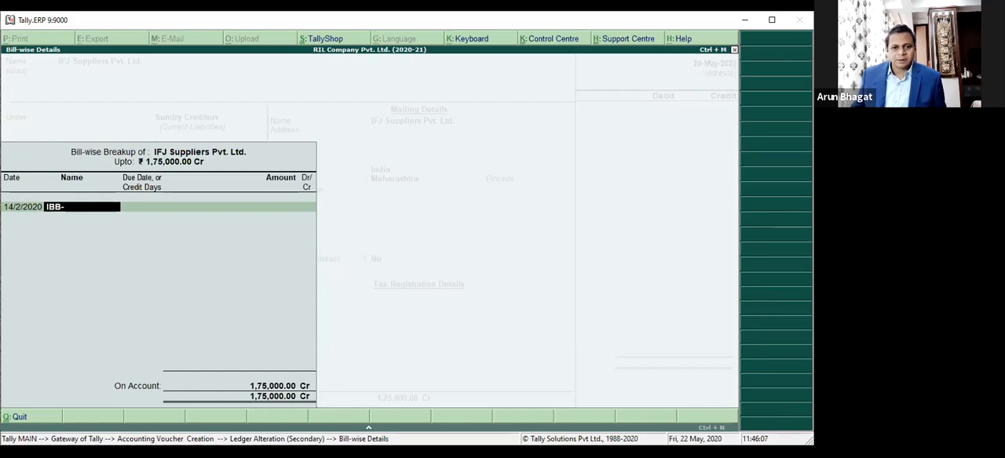
{"action": "type", "text": "578"}
{"action": "key", "text": "Return"}
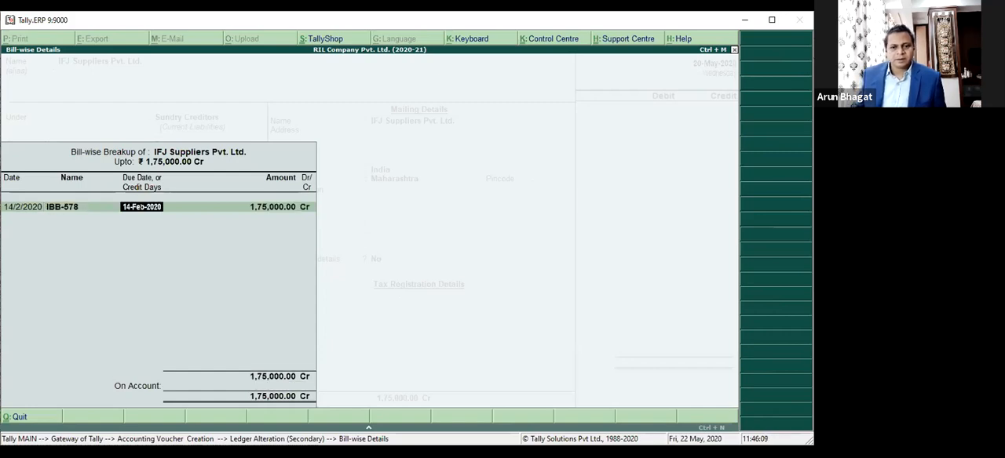
Step: Give bill IBB-578 a credit period of 45 days and an amount of 80,000.00 Cr
{"action": "type", "text": "30"}
{"action": "key", "text": "Return"}
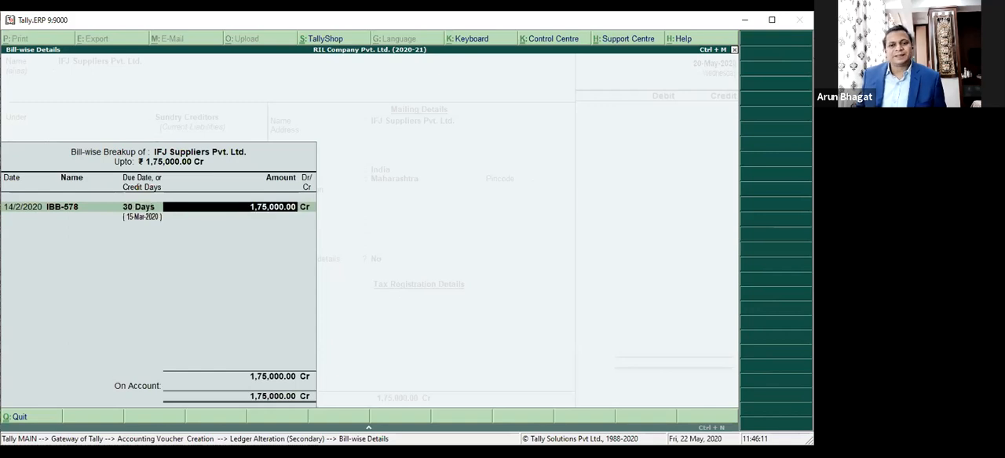
{"action": "key", "text": "BackSpace"}
{"action": "type", "text": "45"}
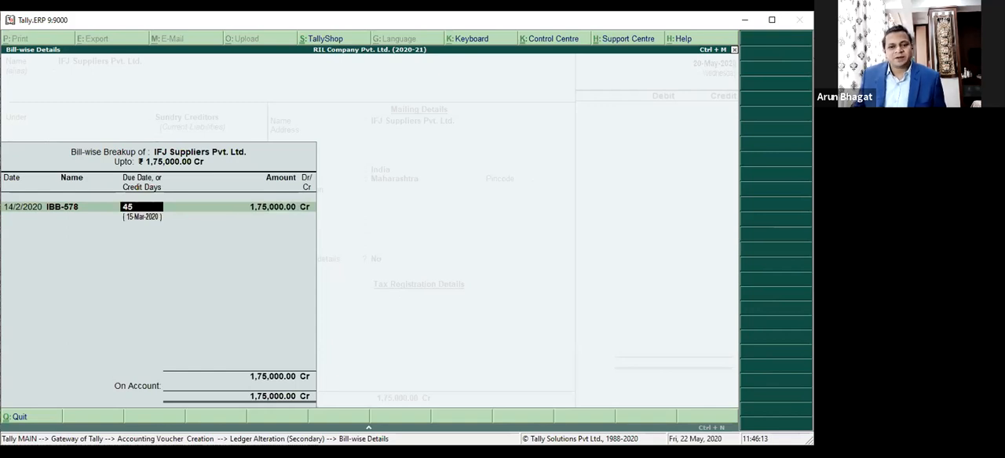
{"action": "key", "text": "Return"}
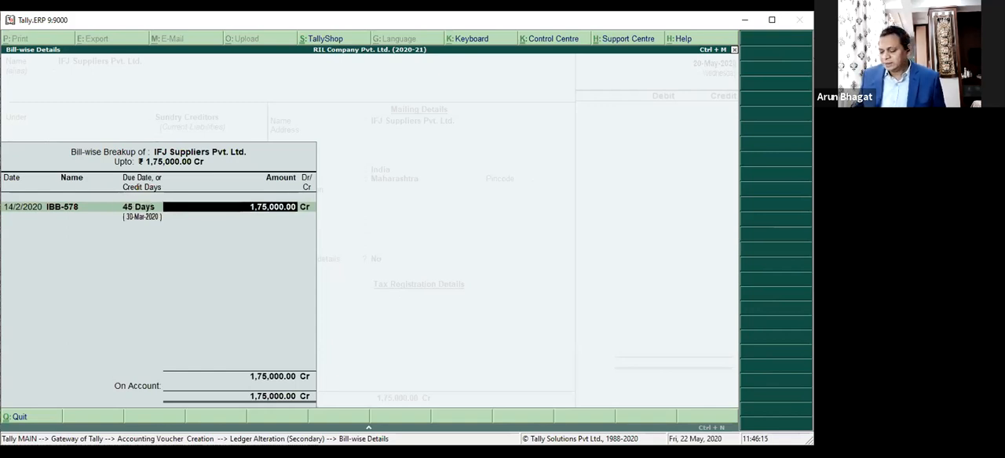
{"action": "type", "text": "80000"}
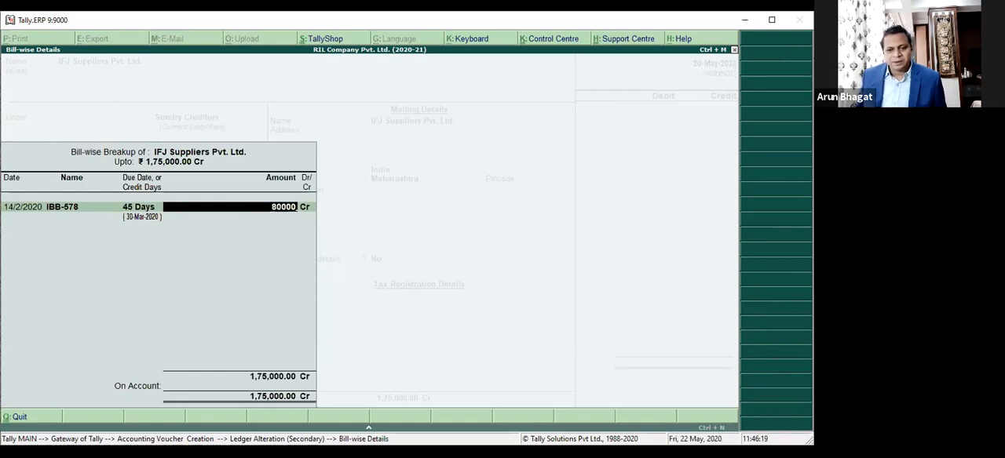
{"action": "key", "text": "Return"}
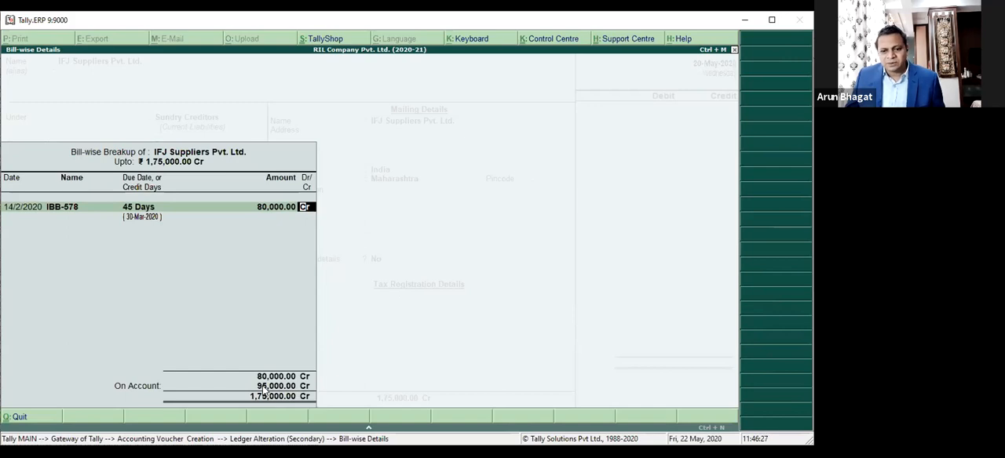
{"action": "key", "text": "Return"}
Step: Add a second opening bill, IBB-789, dated 31/3/2020 with a credit period of 45 days
{"action": "type", "text": "3"}
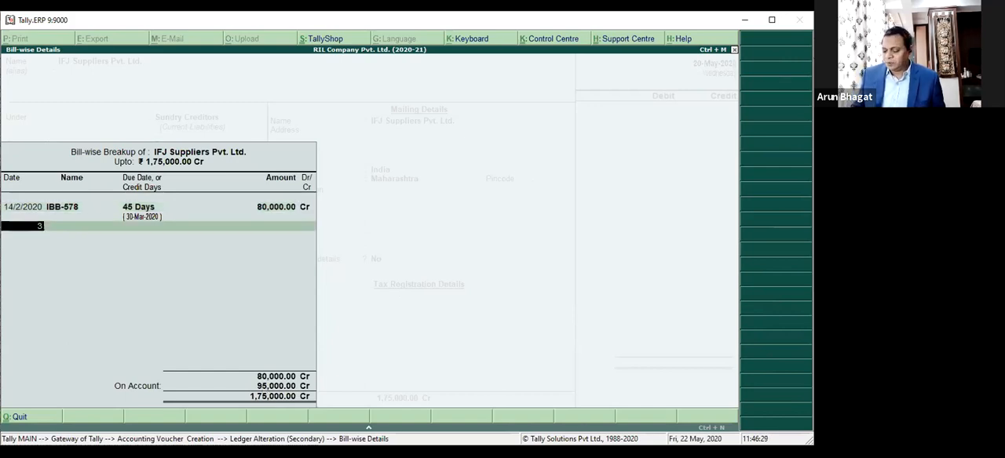
{"action": "type", "text": "1.3"}
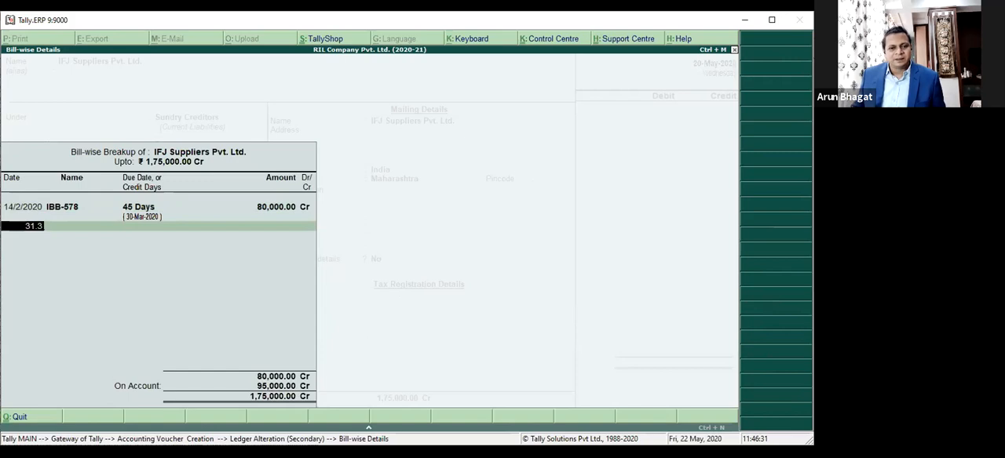
{"action": "key", "text": "Return"}
{"action": "type", "text": "IBB"}
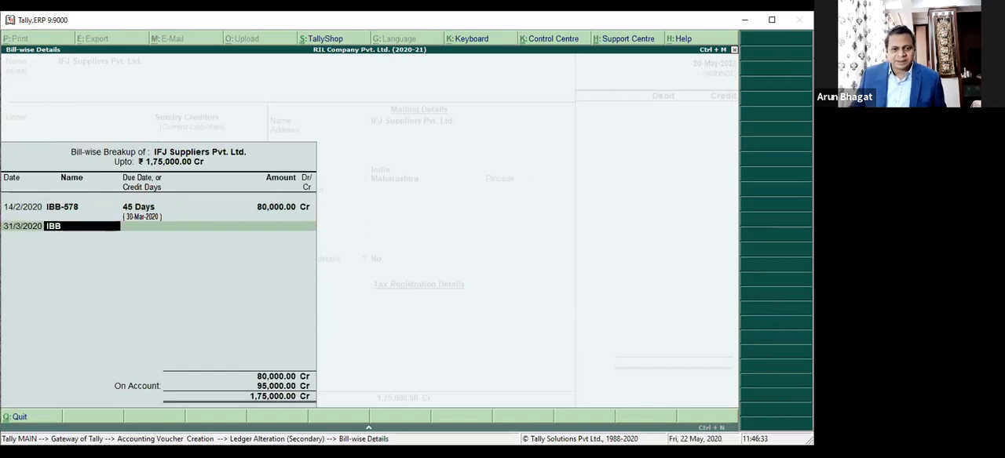
{"action": "type", "text": "-789"}
{"action": "key", "text": "Return"}
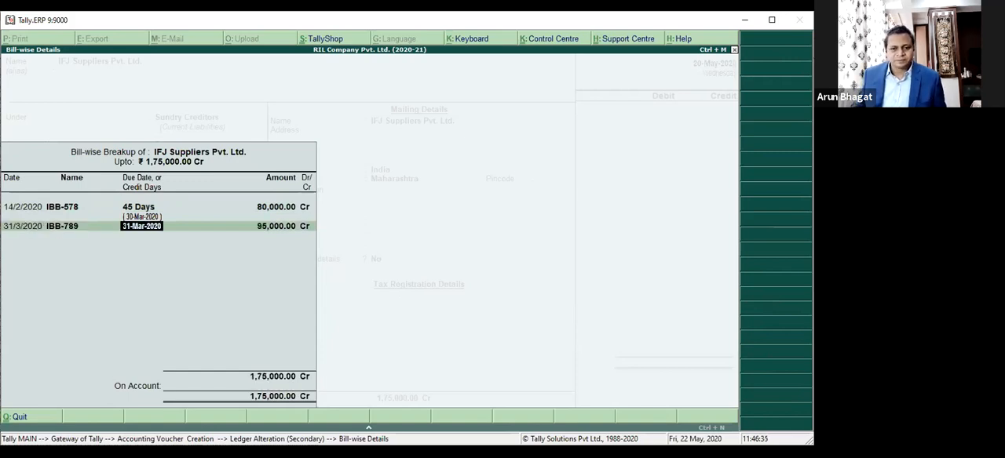
{"action": "type", "text": "45"}
{"action": "key", "text": "Return"}
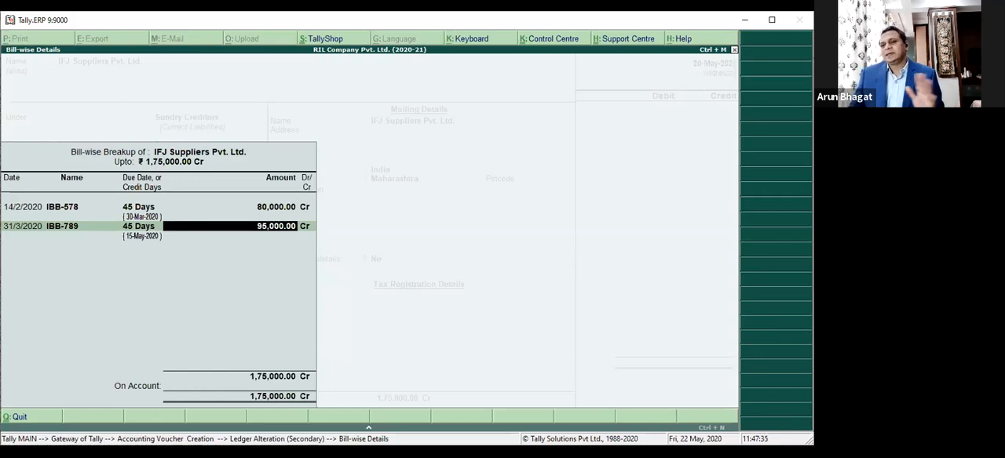
Step: Accept 95,000.00 Cr as the amount of bill IBB-789 and save the altered supplier ledger
{"action": "key", "text": "Return"}
{"action": "key", "text": "Return"}
{"action": "key", "text": "Return"}
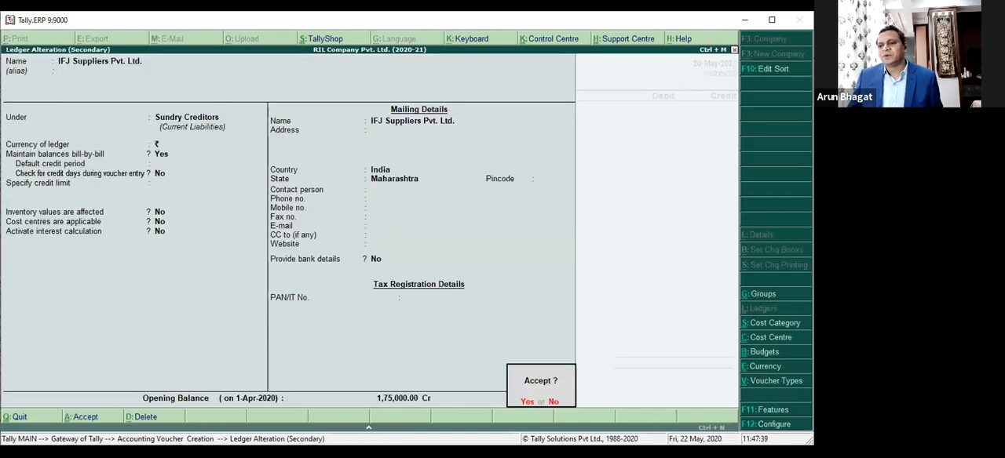
{"action": "key", "text": "Return"}
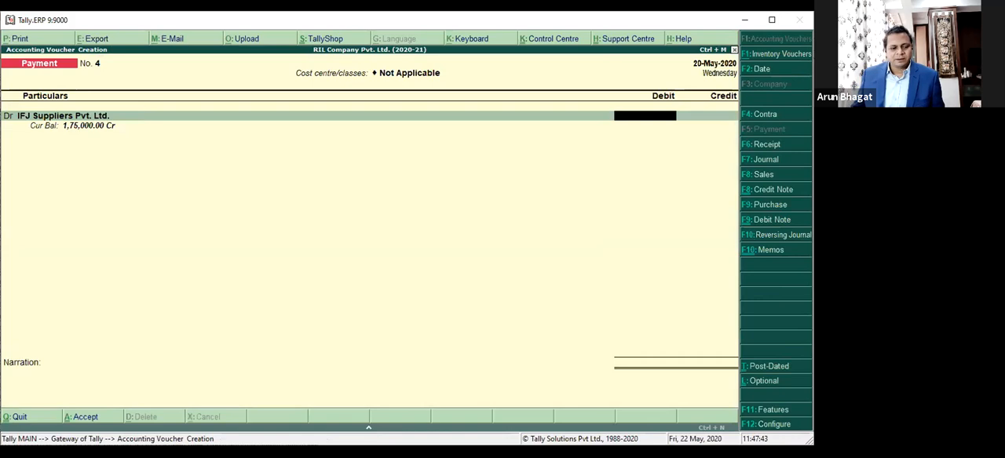
Step: Debit IFJ Suppliers Pvt. Ltd. with 50,000.00 and allocate it as Agst Ref to pending bill IBB-578
{"action": "type", "text": "50000"}
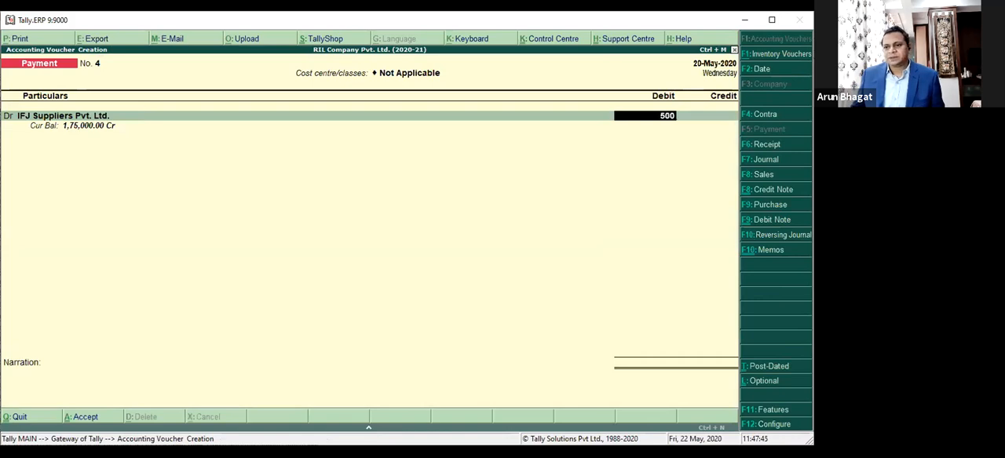
{"action": "key", "text": "Return"}
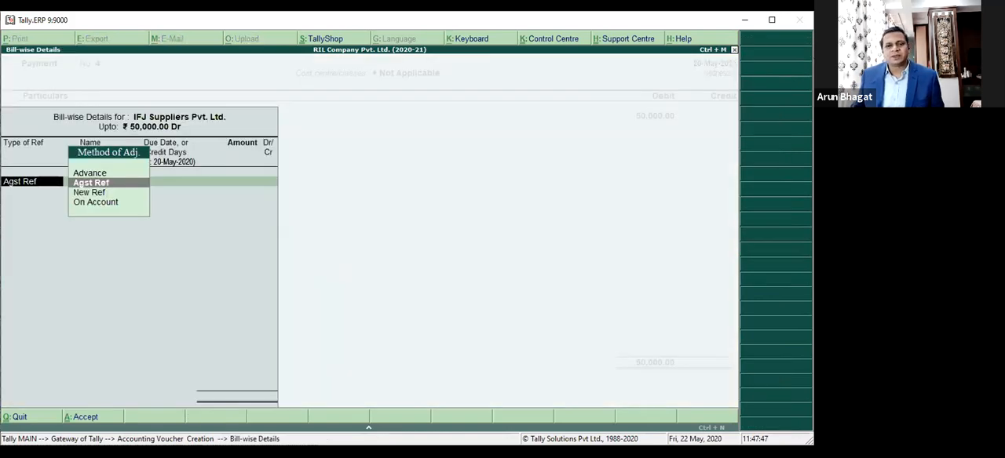
{"action": "key", "text": "Return"}
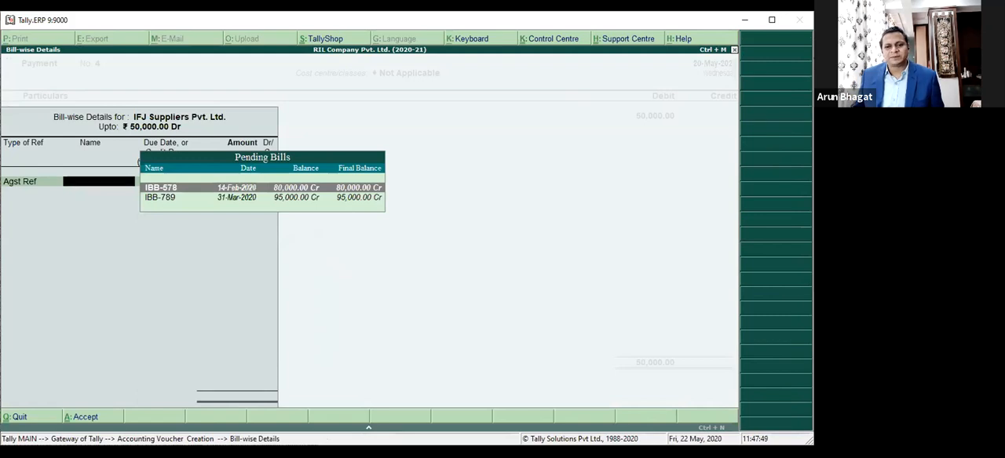
{"action": "key", "text": "Return"}
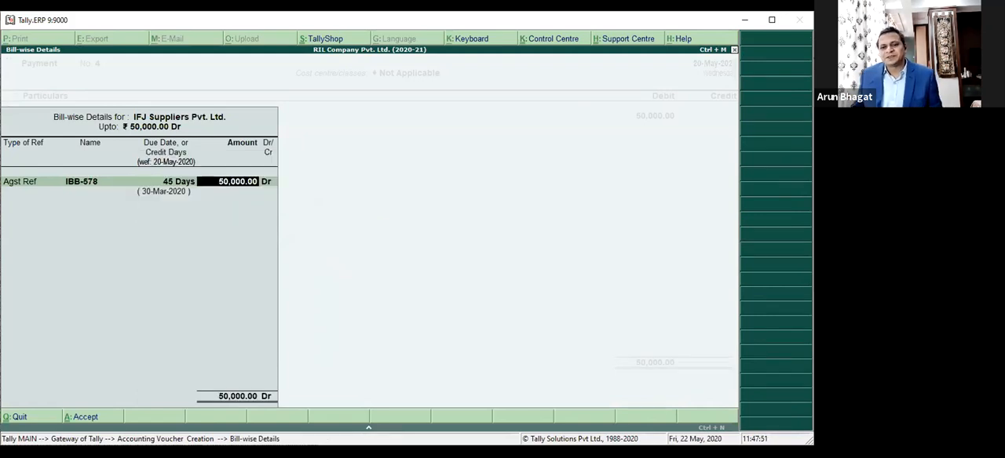
{"action": "key", "text": "Return"}
{"action": "key", "text": "Return"}
Step: Credit IDBI Bank with 50,000.00 and open its bank allocation
{"action": "key", "text": "Return"}
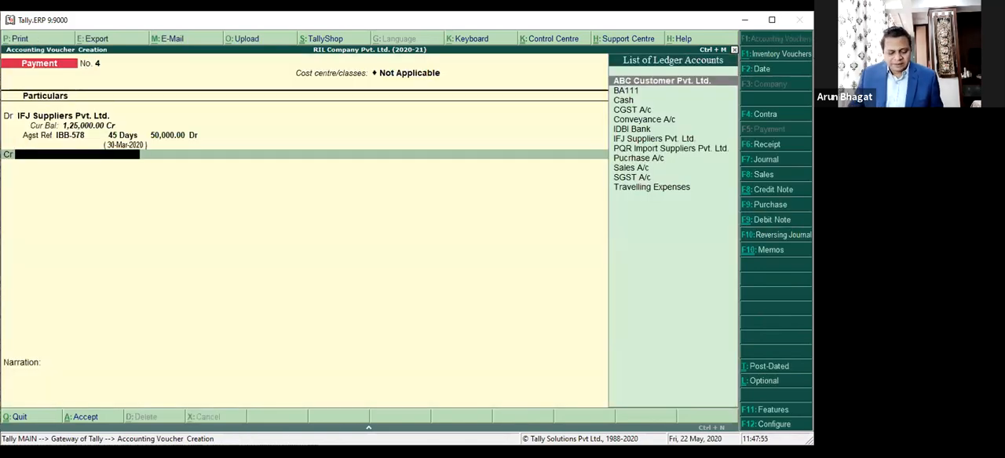
{"action": "type", "text": "IDB"}
{"action": "key", "text": "Return"}
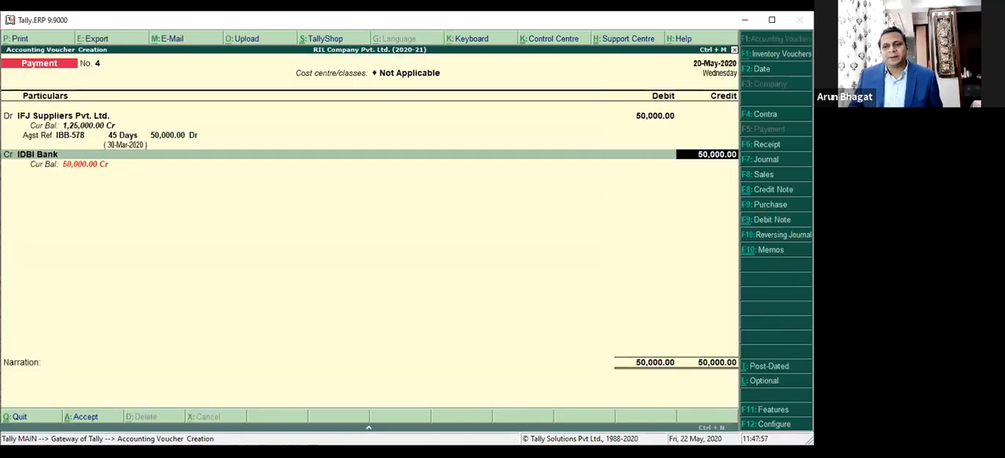
{"action": "key", "text": "Return"}
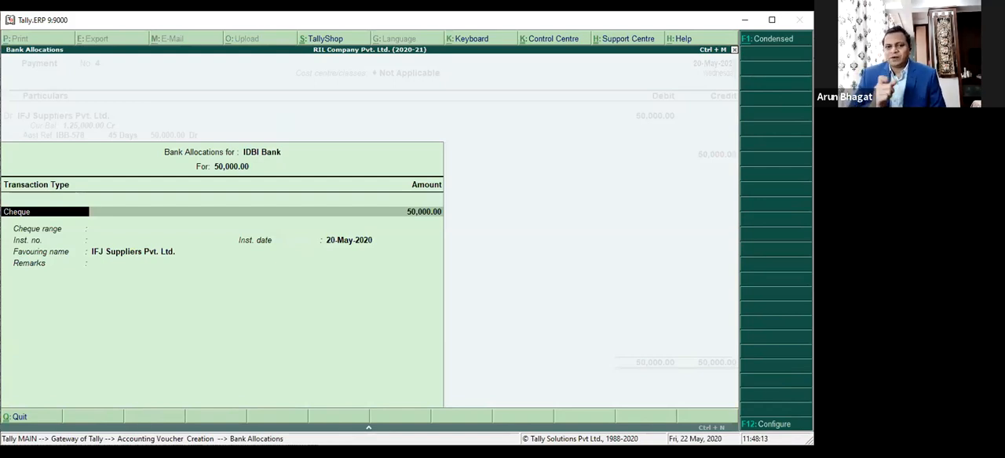
Step: Look through the transaction types available for the IDBI Bank allocation and return to the payment voucher
{"action": "key", "text": "BackSpace"}
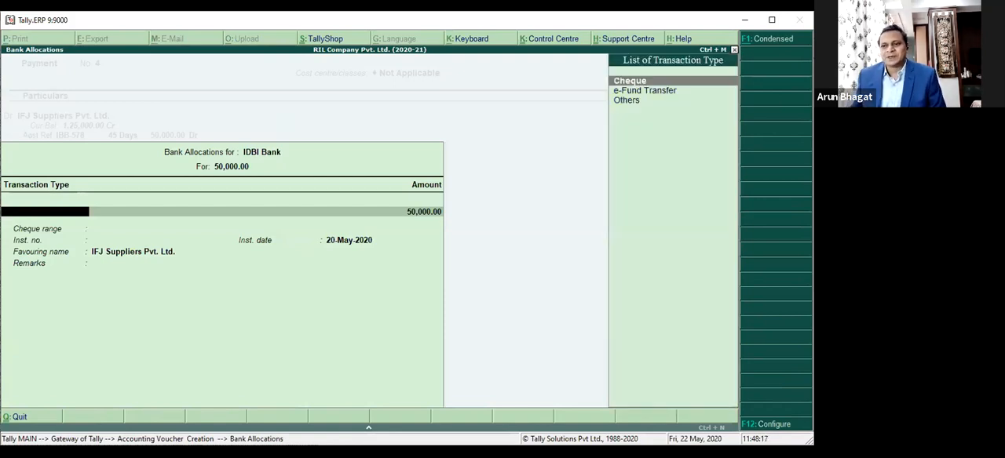
{"action": "key", "text": "Down"}
{"action": "key", "text": "Up"}
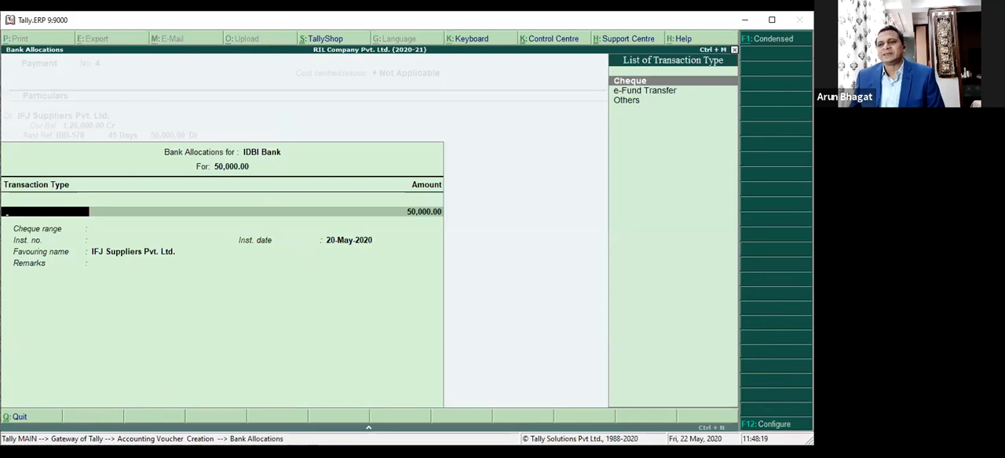
{"action": "key", "text": "Down"}
{"action": "key", "text": "Down"}
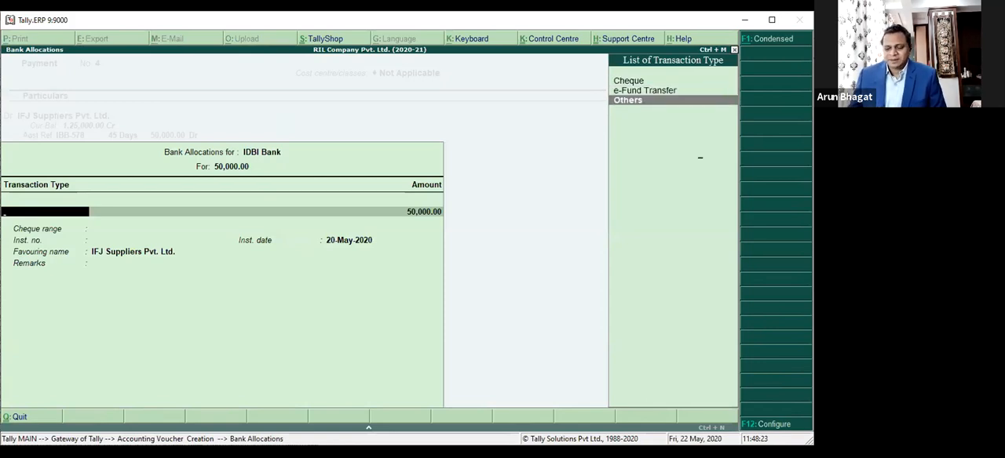
{"action": "key", "text": "Return"}
{"action": "key", "text": "Return"}
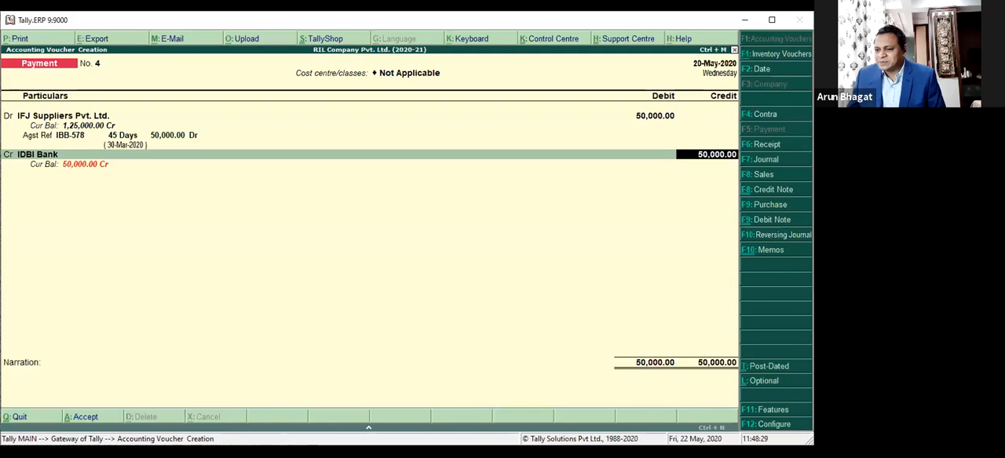
Step: Set "Set/alter transaction types" to Yes in the company's Accounting Features
{"action": "key", "text": "F11"}
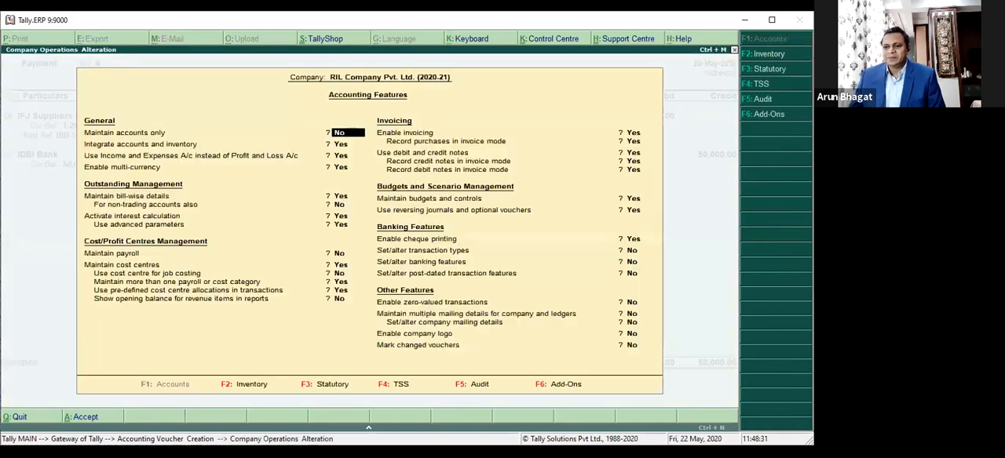
{"action": "left_click", "coordinate": [648, 252]}
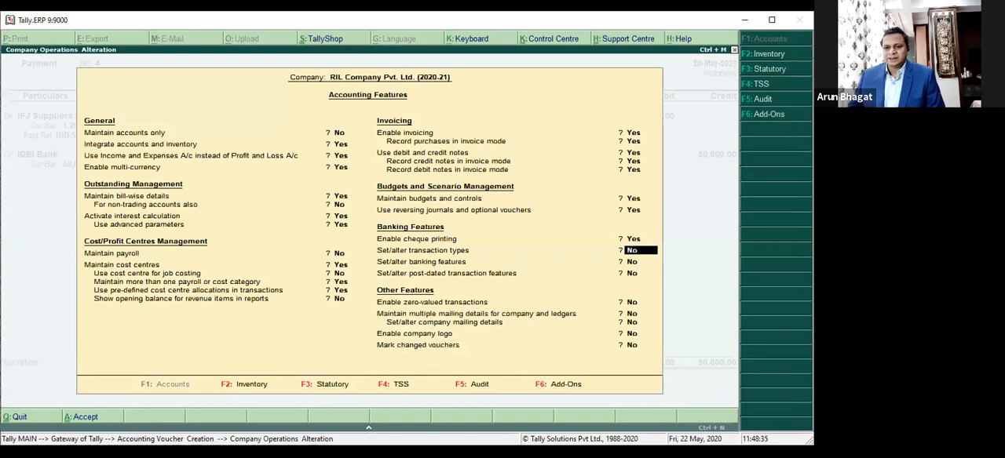
{"action": "type", "text": "y"}
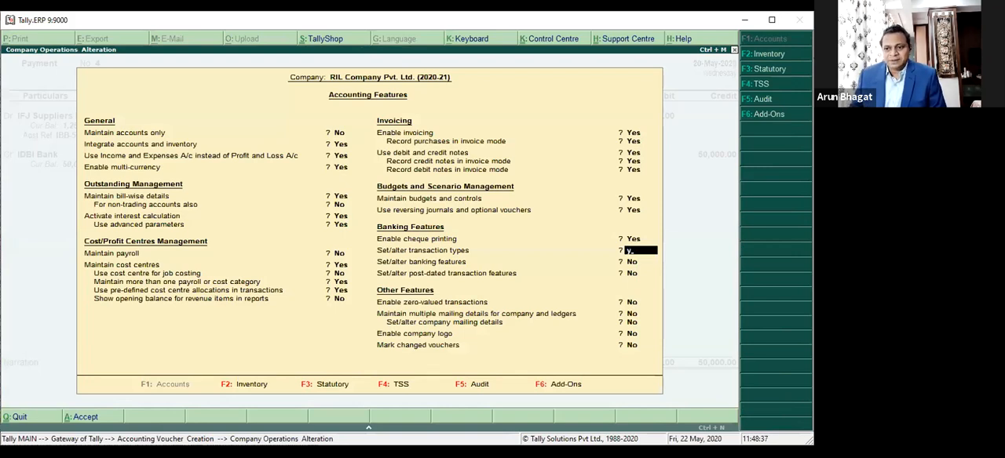
{"action": "key", "text": "Return"}
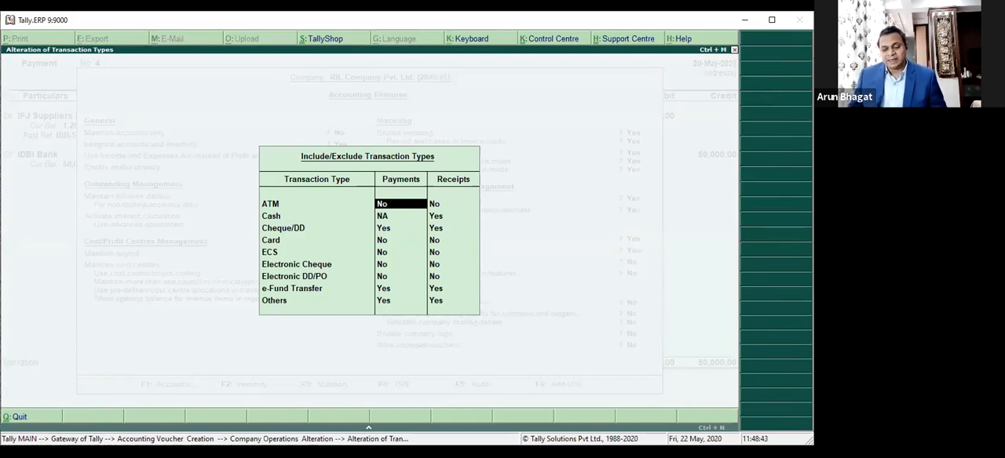
Step: Include the ATM and Card transaction types for payments
{"action": "type", "text": "y"}
{"action": "key", "text": "Return"}
{"action": "key", "text": "Return"}
{"action": "key", "text": "Return"}
{"action": "key", "text": "Return"}
{"action": "key", "text": "Return"}
{"action": "key", "text": "BackSpace"}
{"action": "key", "text": "BackSpace"}
{"action": "key", "text": "BackSpace"}
{"action": "key", "text": "BackSpace"}
{"action": "key", "text": "Return"}
{"action": "key", "text": "Return"}
{"action": "key", "text": "Return"}
{"action": "key", "text": "Return"}
{"action": "type", "text": "y"}
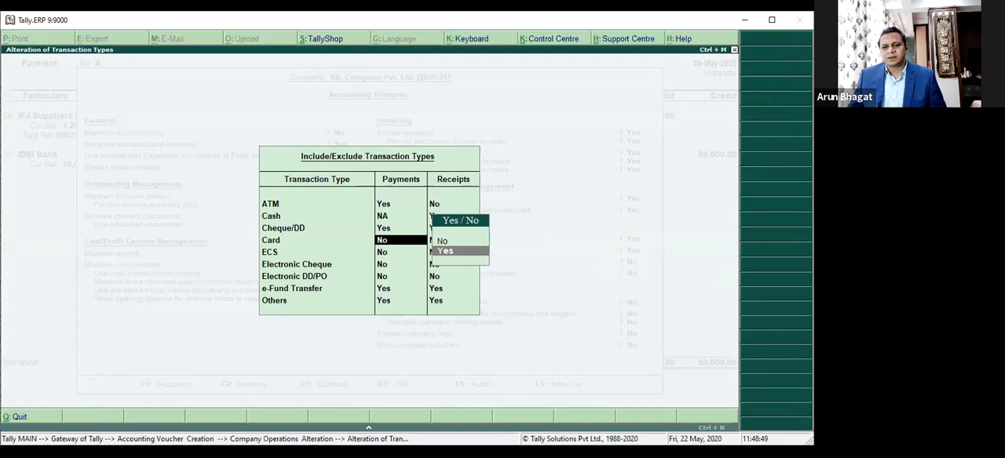
{"action": "key", "text": "Return"}
Step: Include the ECS and Electronic Cheque transaction types for payments
{"action": "key", "text": "Return"}
{"action": "type", "text": "y"}
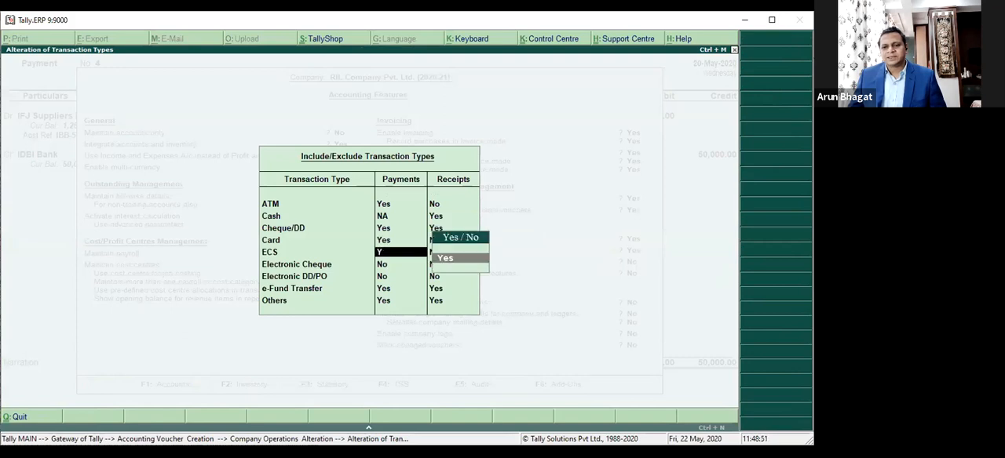
{"action": "key", "text": "Return"}
Step: Include the Electronic DD/PO transaction type for payments and finish the list of transaction types
{"action": "key", "text": "Return"}
{"action": "type", "text": "y"}
{"action": "key", "text": "Return"}
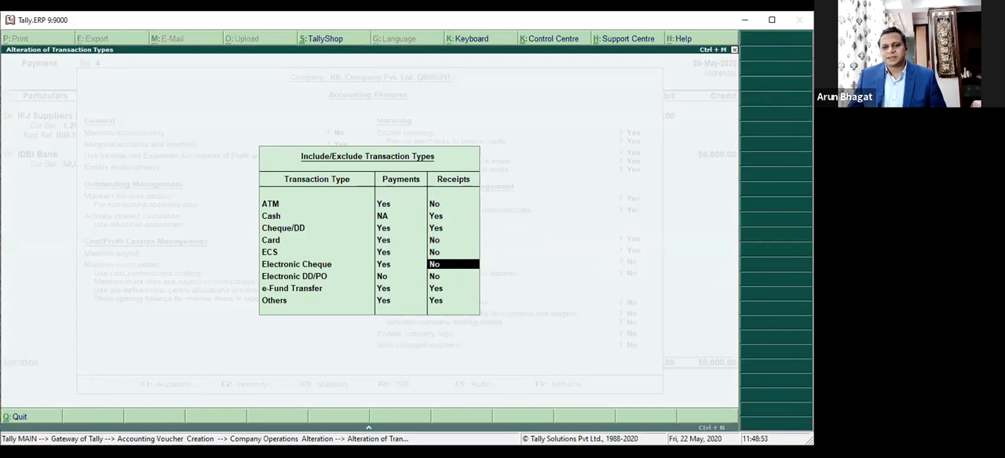
{"action": "key", "text": "Return"}
{"action": "type", "text": "y"}
{"action": "key", "text": "Return"}
{"action": "key", "text": "Return"}
{"action": "key", "text": "Return"}
{"action": "key", "text": "Return"}
{"action": "key", "text": "Return"}
{"action": "key", "text": "Return"}
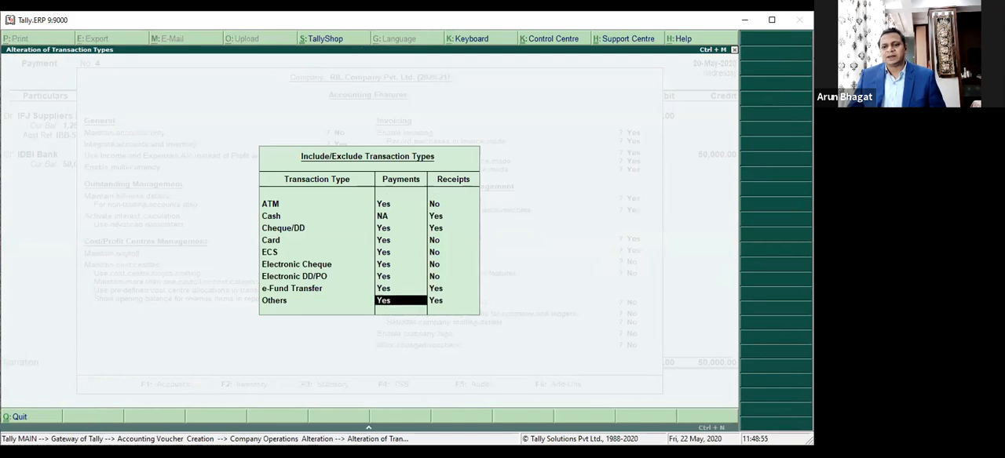
{"action": "key", "text": "Return"}
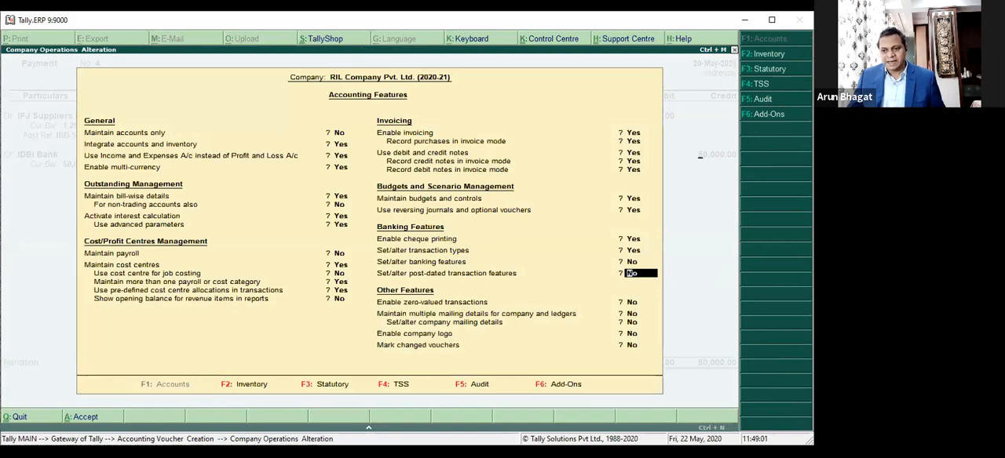
Step: Save the Accounting Features and reopen the IDBI Bank allocation of the payment voucher
{"action": "key", "text": "ctrl+a"}
{"action": "key", "text": "Return"}
{"action": "key", "text": "Return"}
{"action": "key", "text": "Return"}
{"action": "key", "text": "Return"}
{"action": "key", "text": "Return"}
{"action": "key", "text": "Return"}
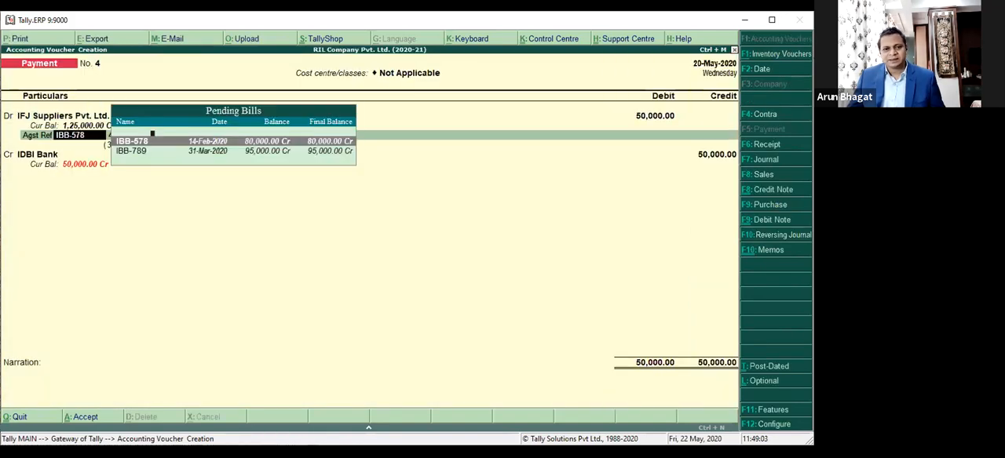
{"action": "key", "text": "Return"}
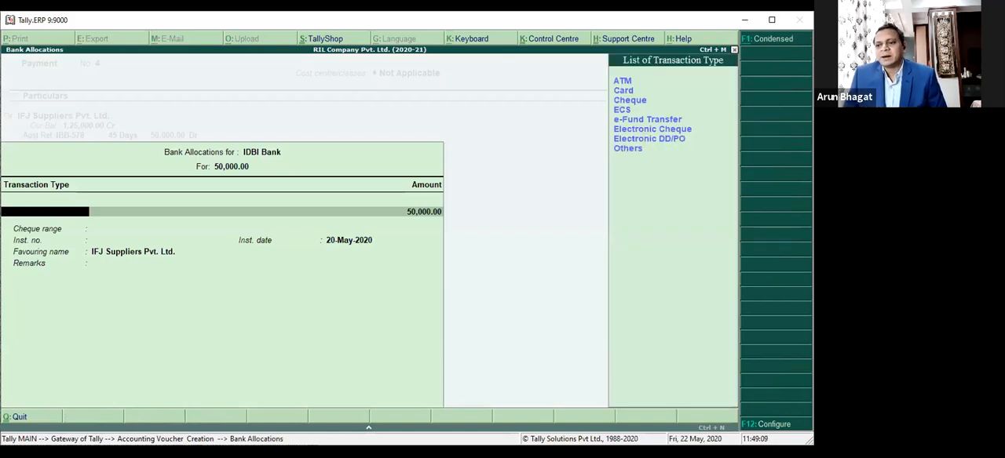
Step: Look through the expanded list of payment transaction types for the IDBI Bank allocation, from ATM to Electronic DD/PO
{"action": "key", "text": "Down"}
{"action": "key", "text": "Down"}
{"action": "key", "text": "Down"}
{"action": "key", "text": "Down"}
{"action": "key", "text": "Down"}
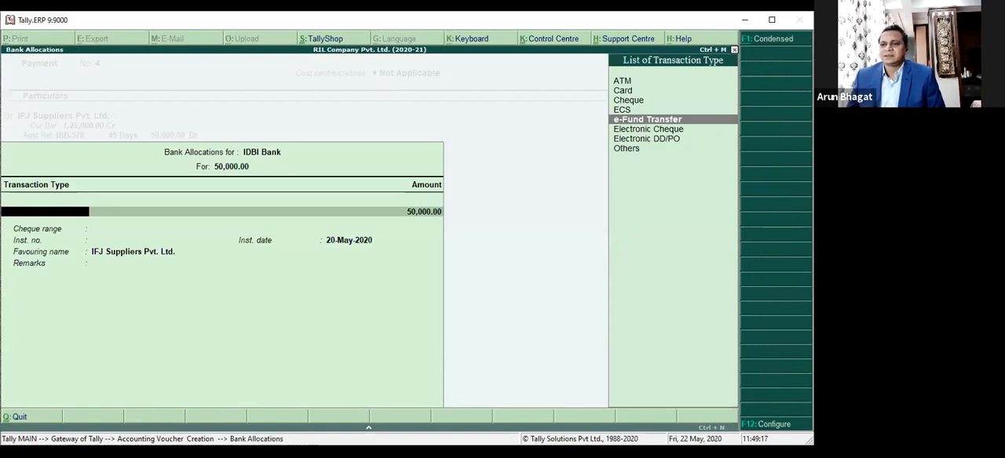
{"action": "key", "text": "Up"}
{"action": "key", "text": "Up"}
{"action": "key", "text": "Up"}
{"action": "key", "text": "Up"}
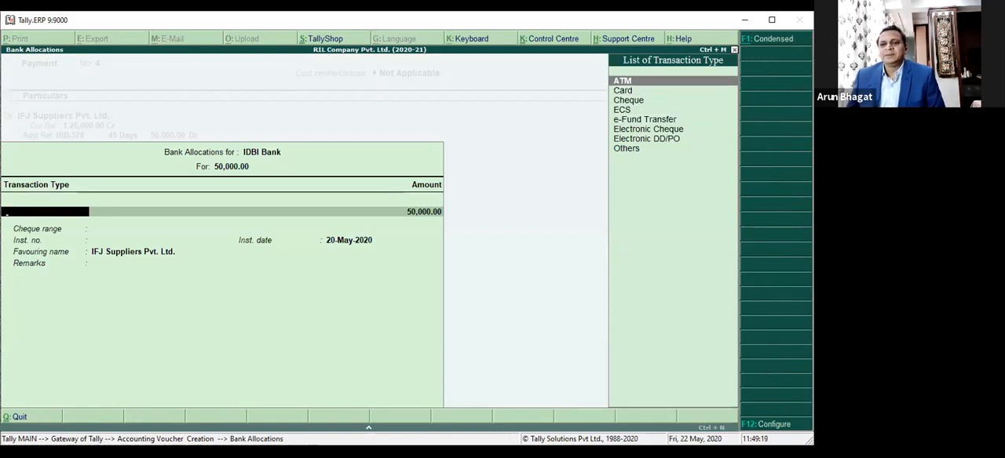
{"action": "key", "text": "Down"}
{"action": "key", "text": "Down"}
{"action": "key", "text": "Down"}
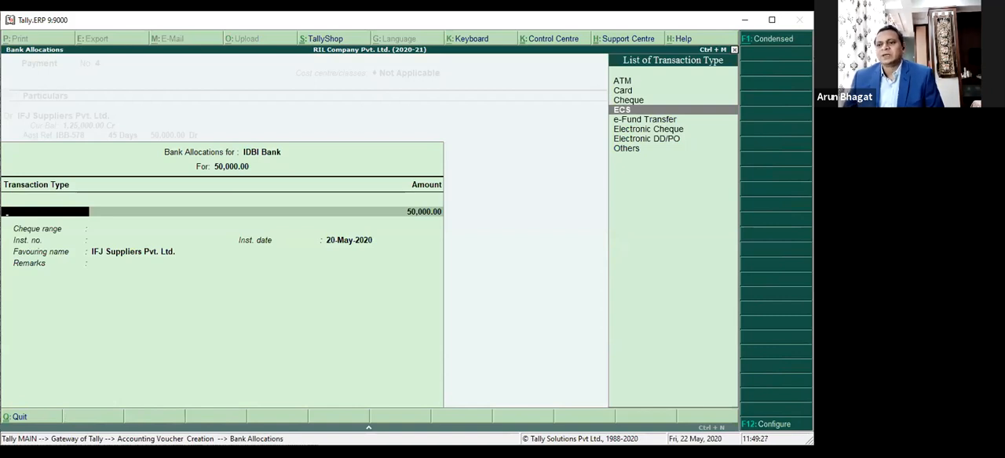
{"action": "key", "text": "Down"}
{"action": "key", "text": "Down"}
{"action": "key", "text": "Down"}
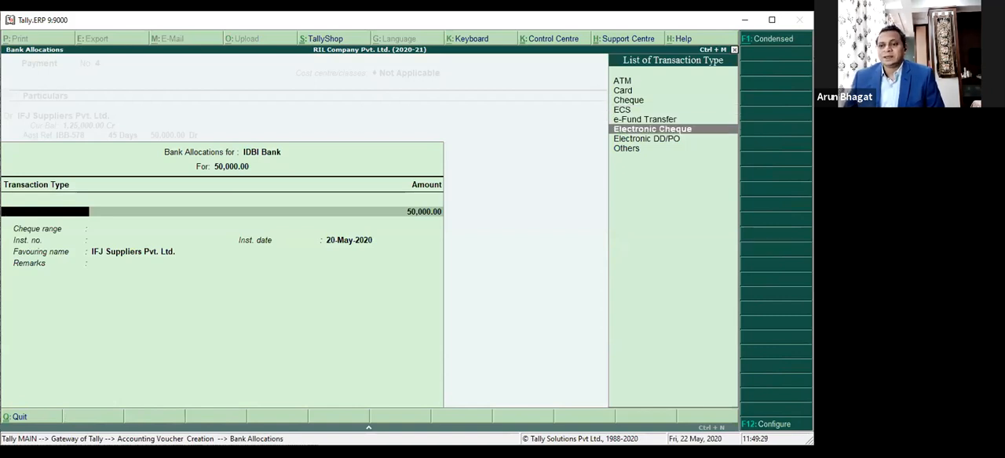
{"action": "key", "text": "Up"}
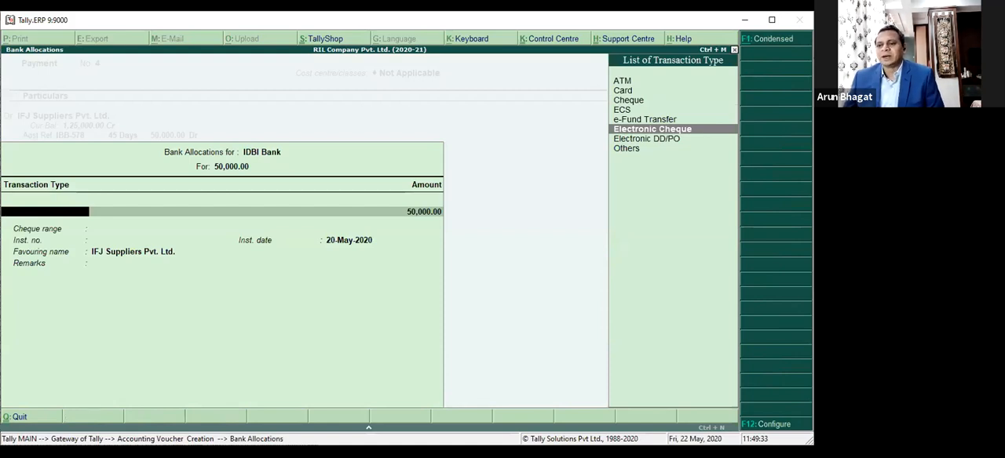
{"action": "key", "text": "Down"}
{"action": "key", "text": "Up"}
{"action": "key", "text": "Down"}
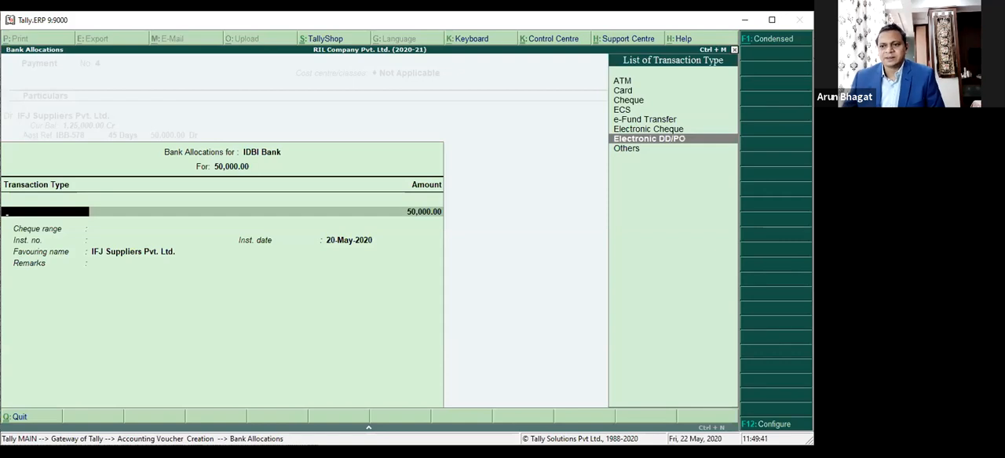
Step: Set the transaction type of the IDBI Bank allocation to Cheque, with the cheque range Not Applicable
{"action": "key", "text": "Up"}
{"action": "key", "text": "Up"}
{"action": "key", "text": "Up"}
{"action": "key", "text": "Up"}
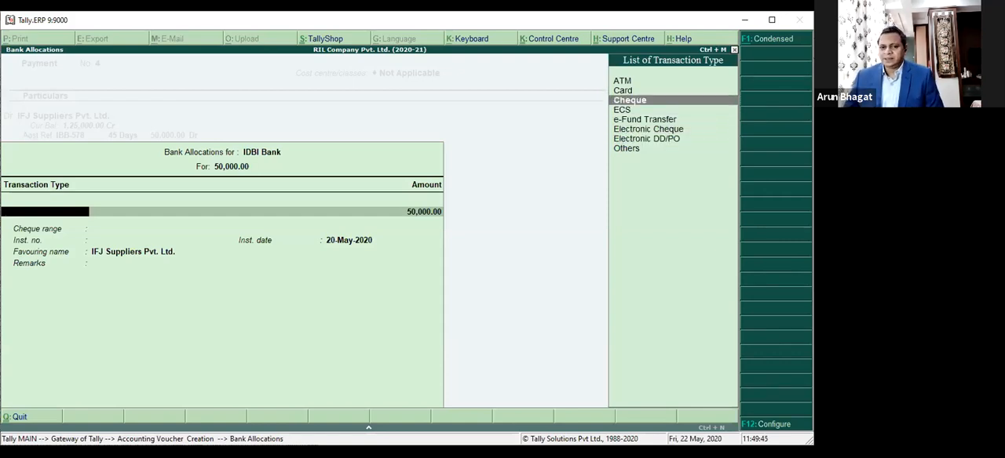
{"action": "key", "text": "Return"}
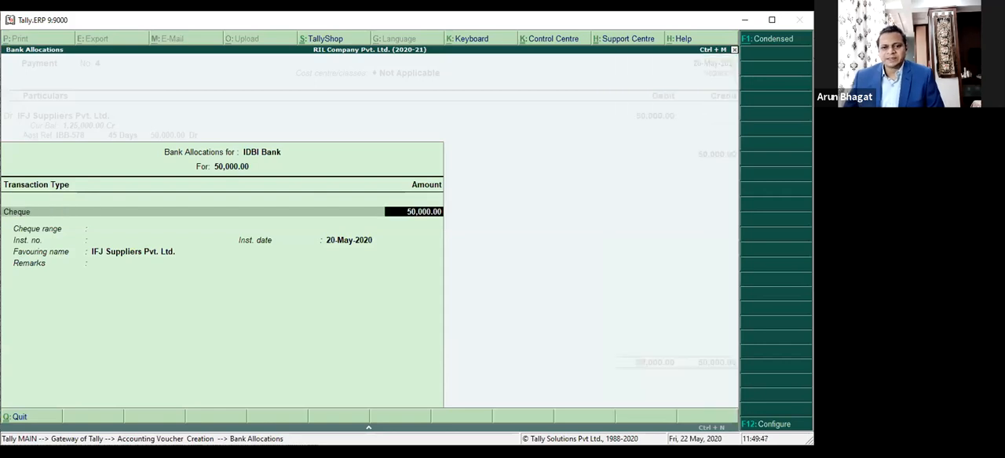
{"action": "key", "text": "Return"}
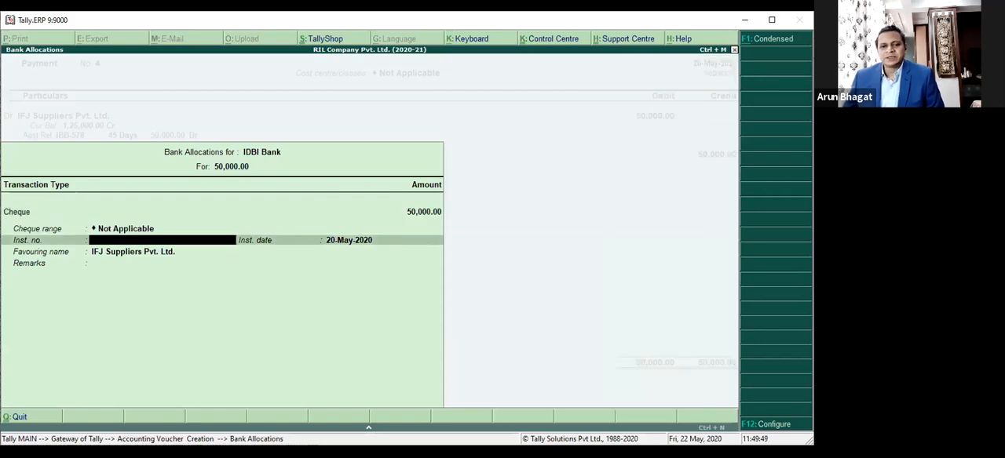
Step: Return to the voucher, open the IDBI Bank ledger for alteration and set "Set cheque books" to Yes
{"action": "key", "text": "BackSpace"}
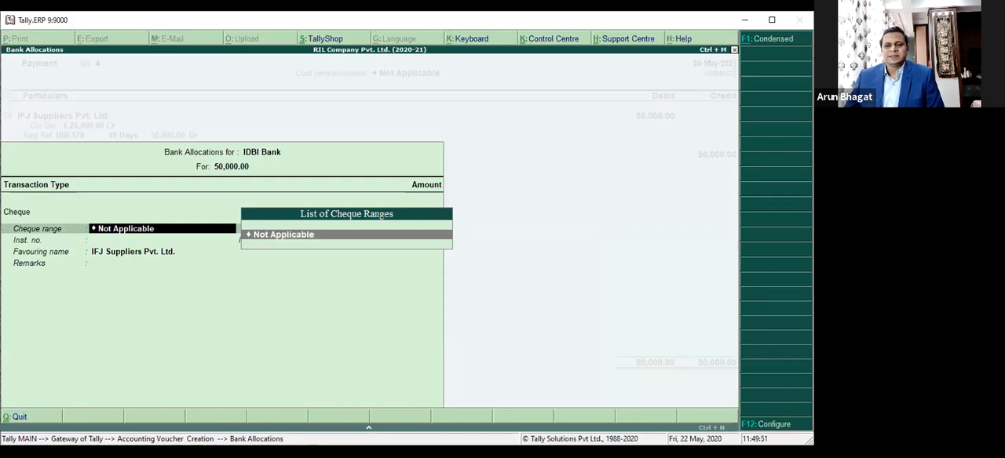
{"action": "key", "text": "BackSpace"}
{"action": "key", "text": "BackSpace"}
{"action": "key", "text": "BackSpace"}
{"action": "key", "text": "BackSpace"}
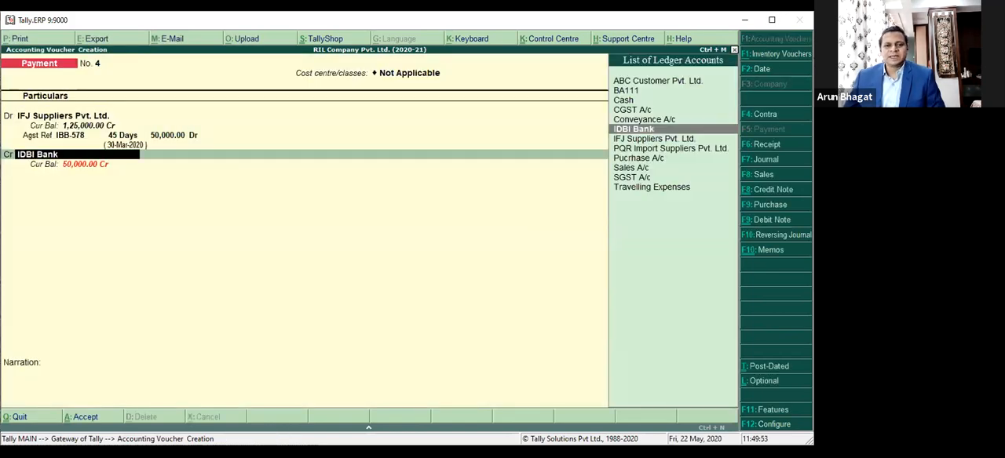
{"action": "key", "text": "ctrl+Return"}
{"action": "key", "text": "Return"}
{"action": "key", "text": "Return"}
{"action": "key", "text": "Return"}
{"action": "key", "text": "Return"}
{"action": "key", "text": "Return"}
{"action": "key", "text": "Return"}
{"action": "key", "text": "Return"}
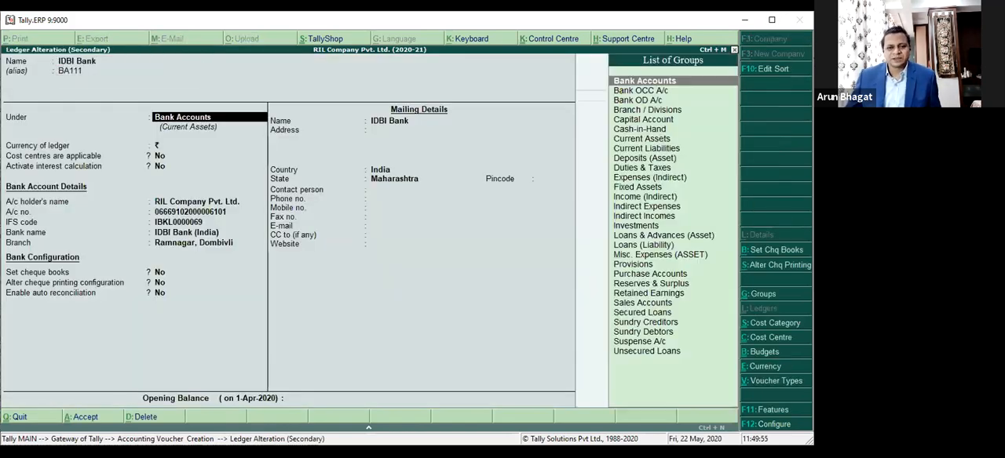
{"action": "key", "text": "Up"}
{"action": "key", "text": "y"}
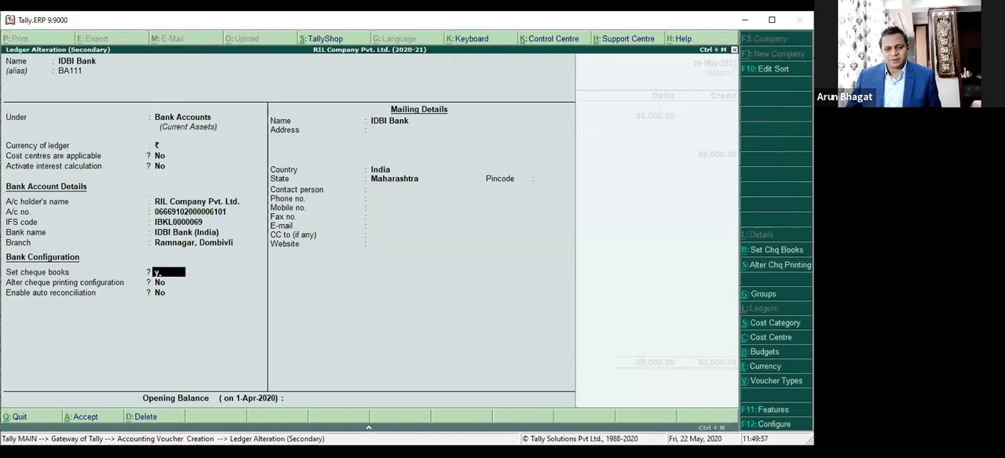
Step: Add an IDBI Bank cheque range from 100001 to 100050 with the cheque book name IDBI-BK1
{"action": "type", "text": "100001"}
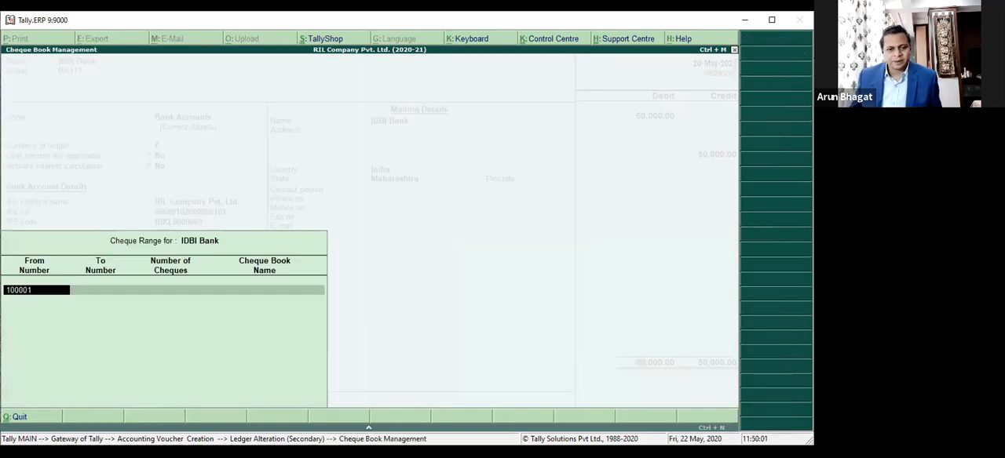
{"action": "key", "text": "Return"}
{"action": "type", "text": "1000050"}
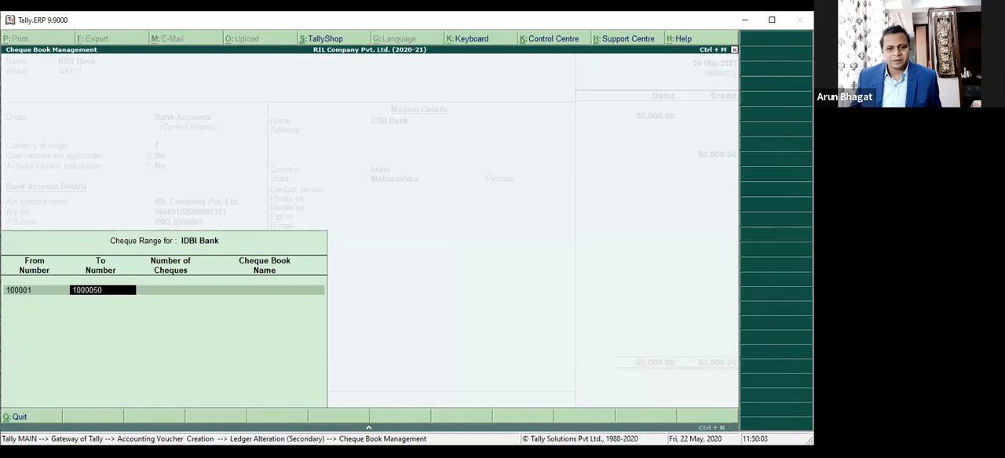
{"action": "key", "text": "Return"}
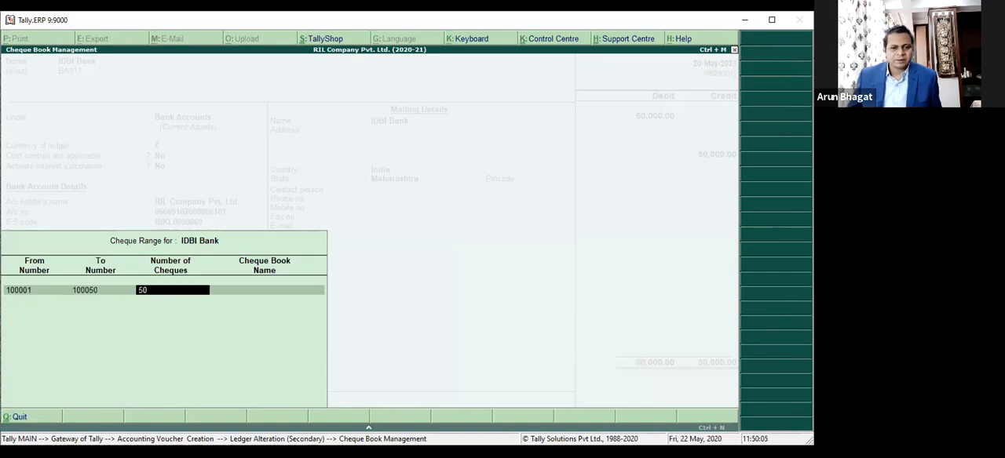
{"action": "key", "text": "Return"}
{"action": "type", "text": "IDB"}
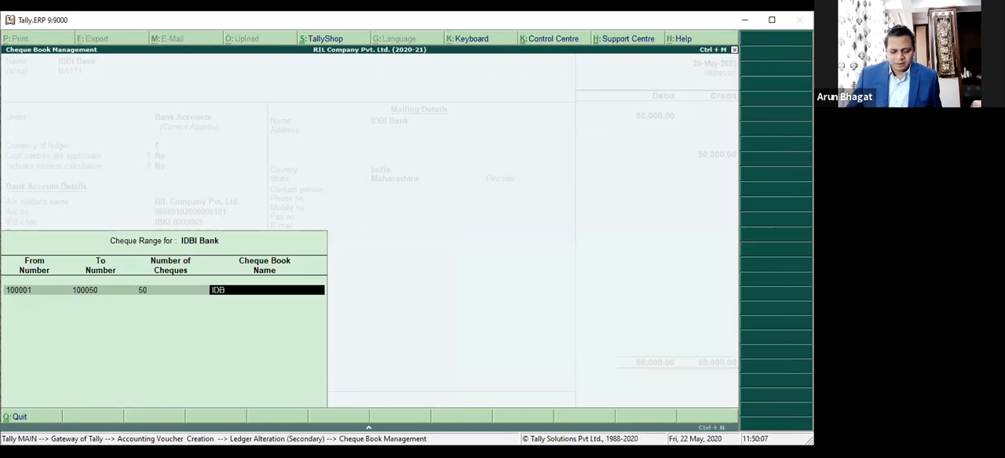
{"action": "type", "text": "I-BK1"}
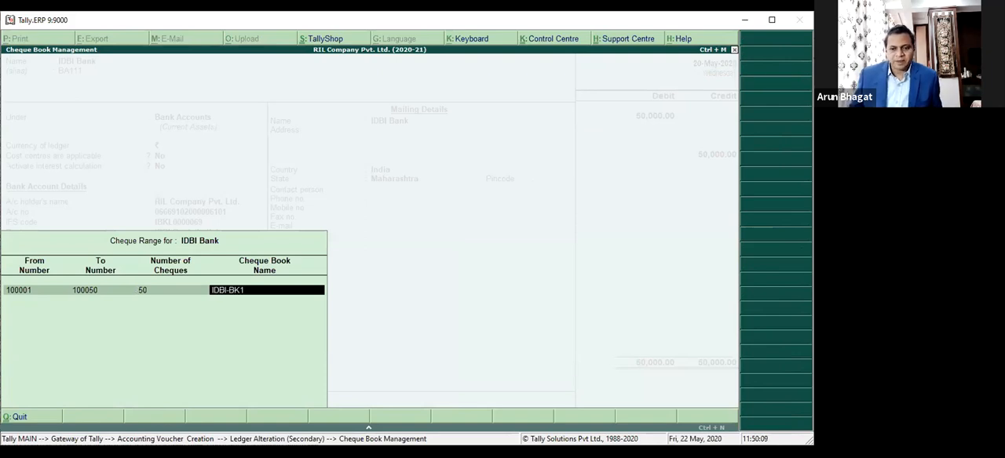
{"action": "key", "text": "Return"}
Step: Add a second cheque range from 100101 to 100150 with the cheque book name IDBI-BK2
{"action": "type", "text": "100101"}
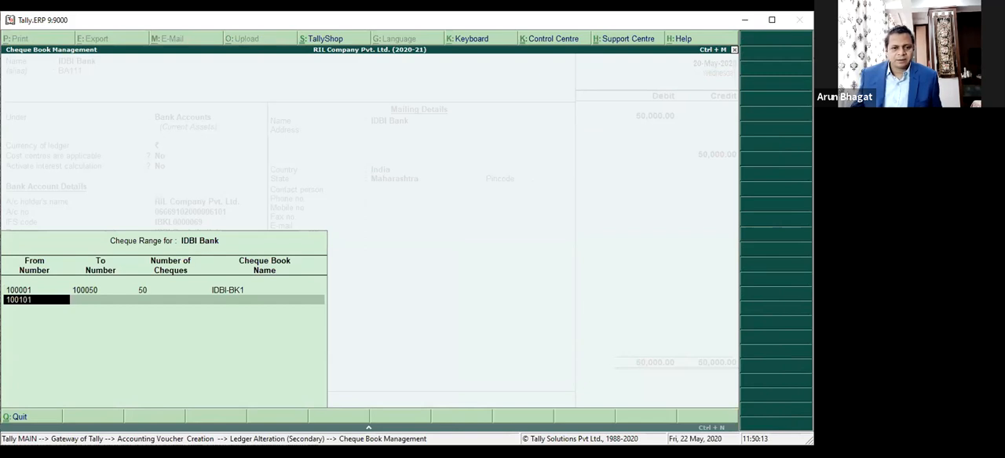
{"action": "key", "text": "Return"}
{"action": "type", "text": "100"}
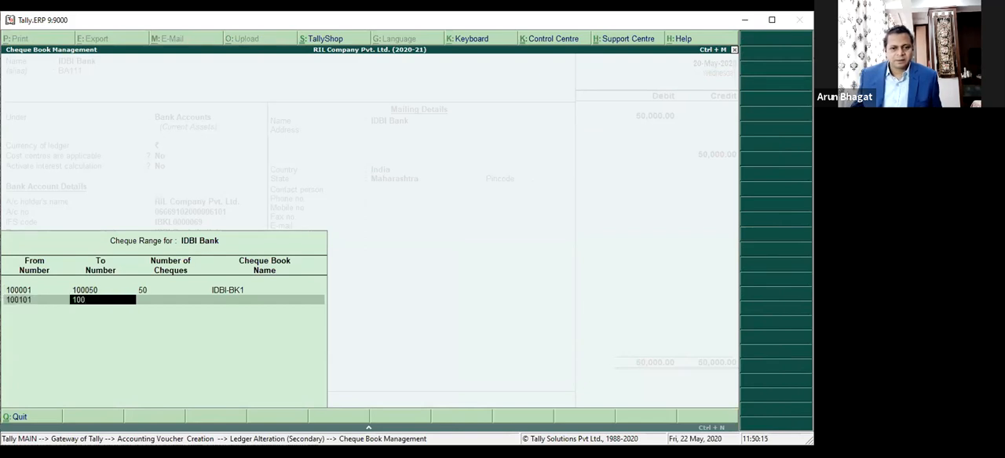
{"action": "type", "text": "150"}
{"action": "key", "text": "Return"}
{"action": "key", "text": "Return"}
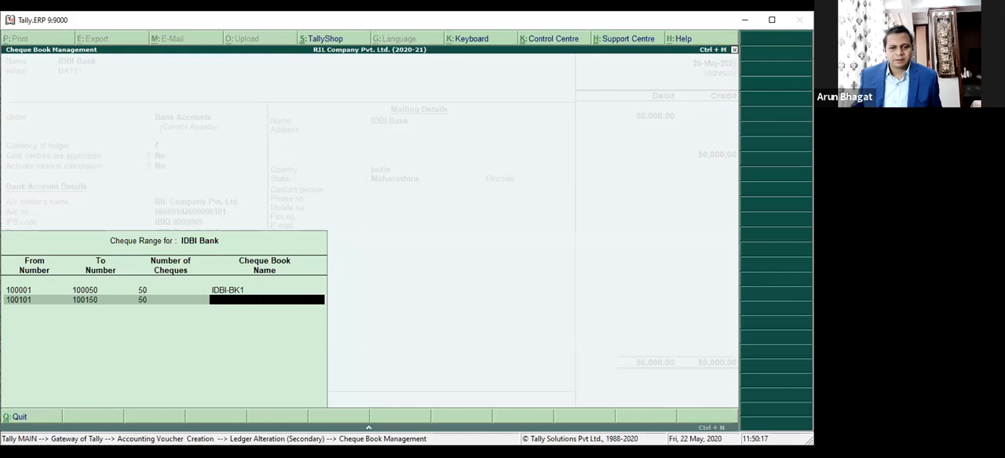
{"action": "key", "text": "Up"}
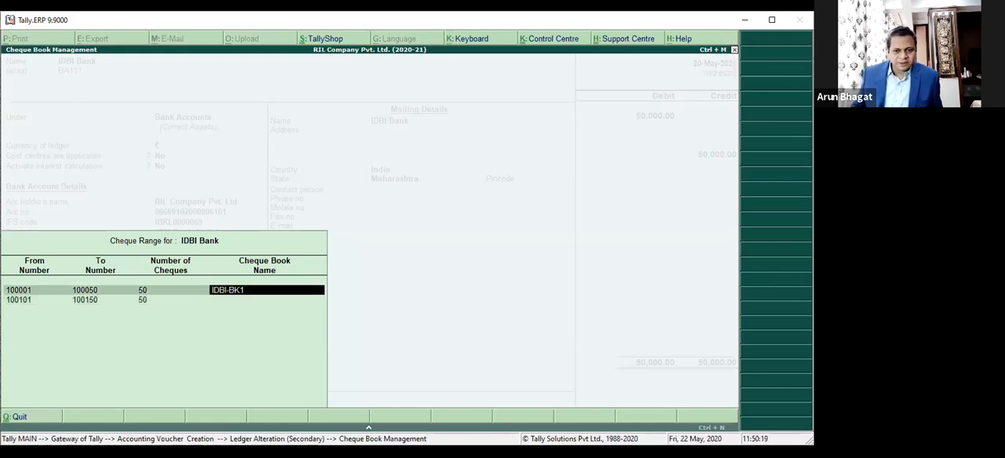
{"action": "key", "text": "Down"}
{"action": "type", "text": "IDBI-BK2"}
{"action": "key", "text": "Return"}
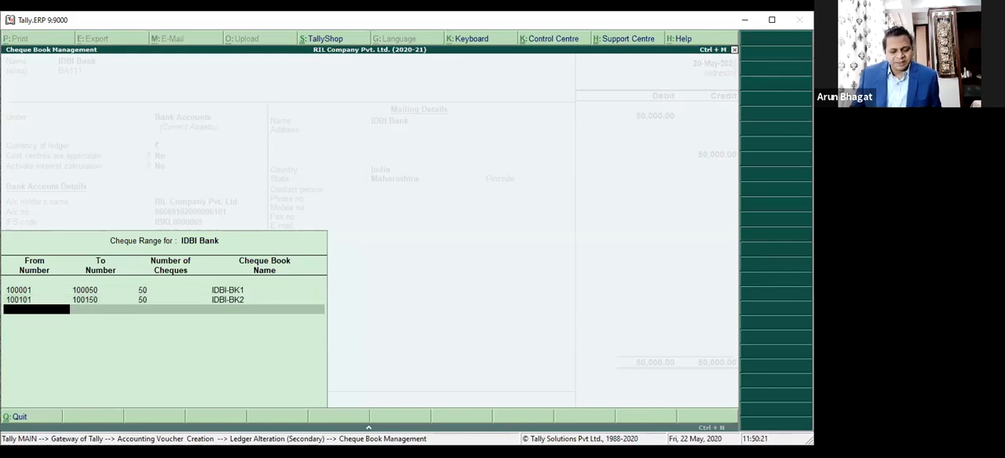
Step: Save the cheque ranges and the IDBI Bank ledger, and return to the voucher's bank allocation
{"action": "key", "text": "Return"}
{"action": "key", "text": "Return"}
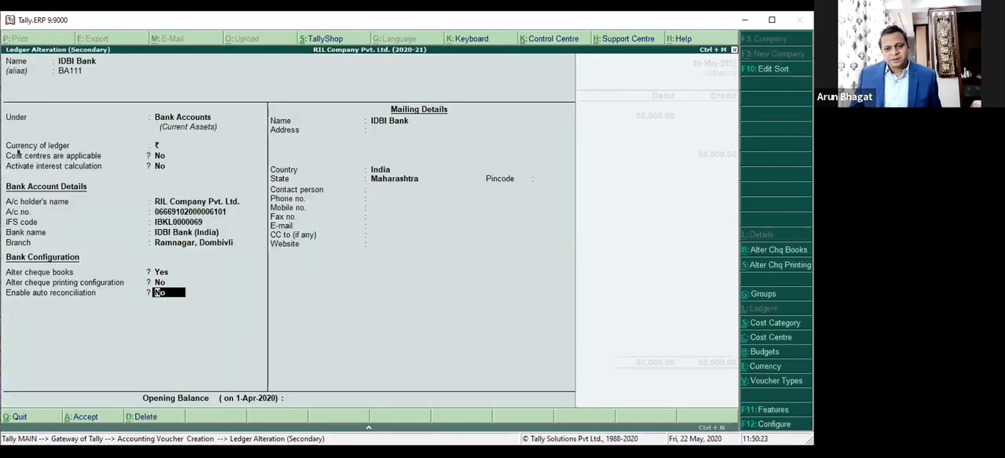
{"action": "key", "text": "ctrl+a"}
{"action": "key", "text": "Return"}
{"action": "key", "text": "Return"}
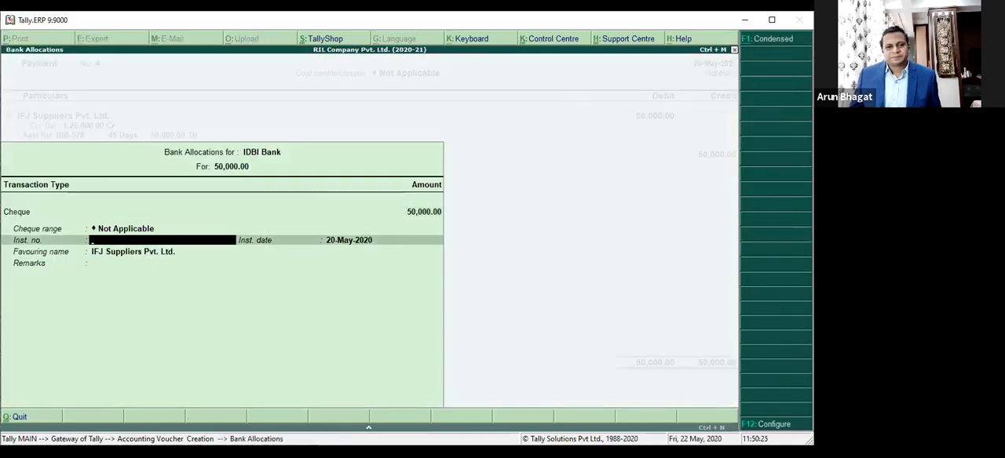
{"action": "key", "text": "BackSpace"}
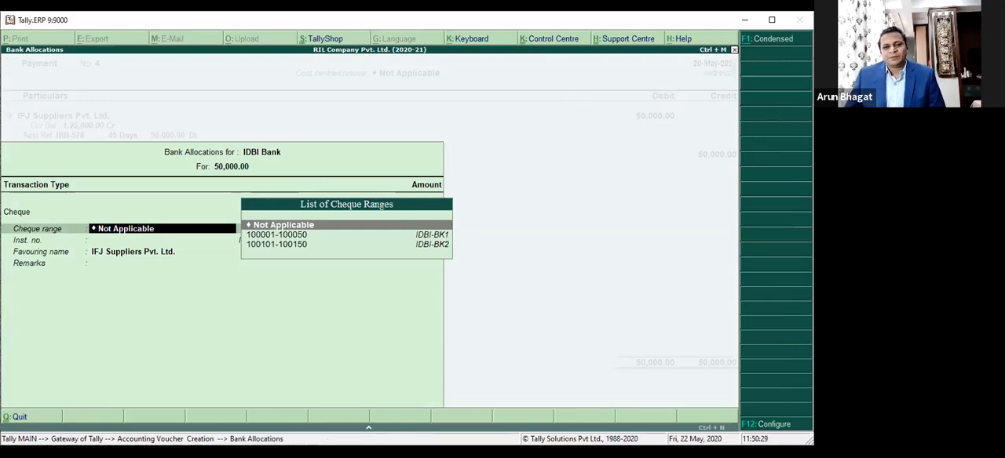
{"action": "key", "text": "Down"}
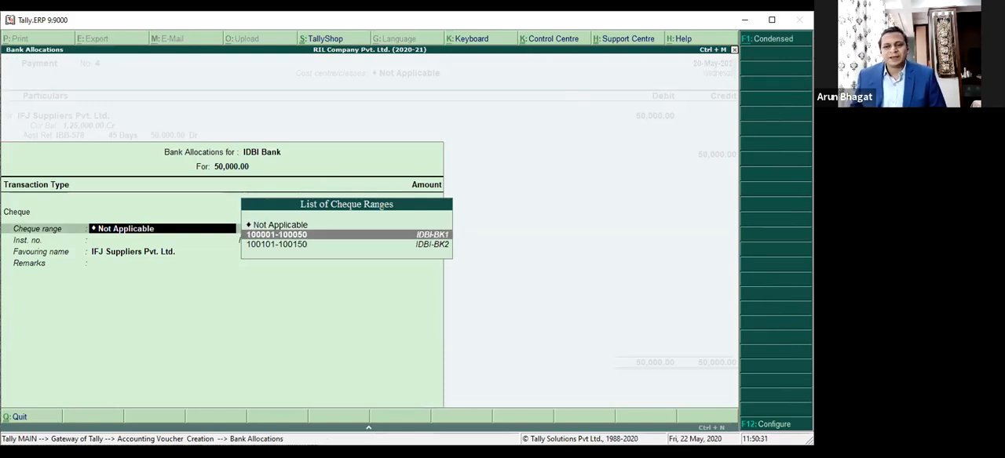
{"action": "key", "text": "Return"}
{"action": "key", "text": "BackSpace"}
{"action": "key", "text": "Return"}
{"action": "type", "text": "100001"}
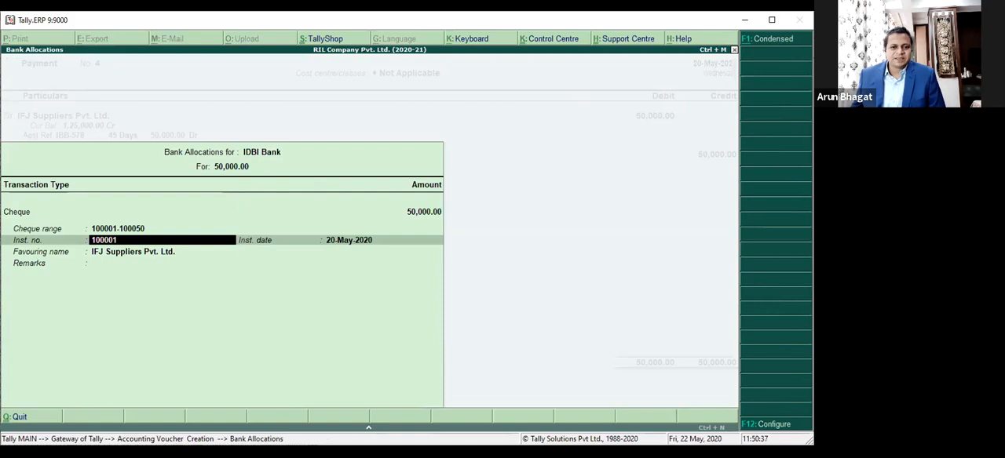
{"action": "key", "text": "Return"}
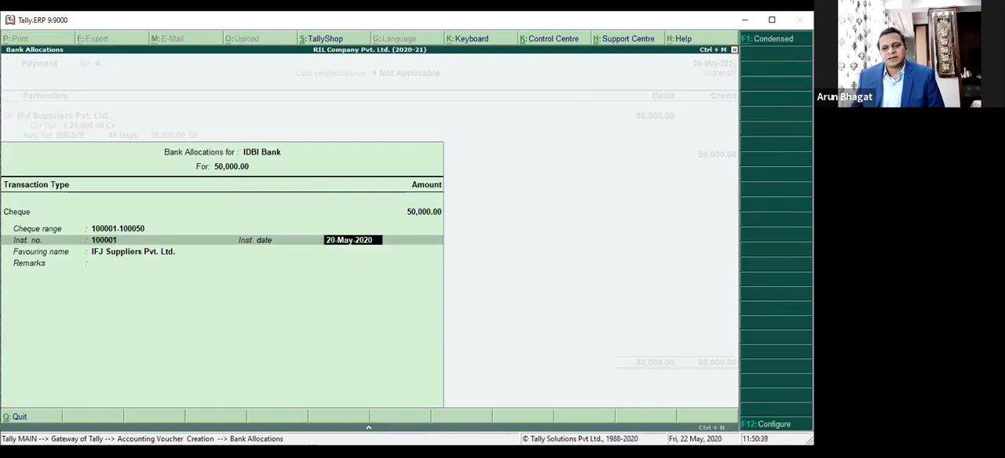
{"action": "key", "text": "Return"}
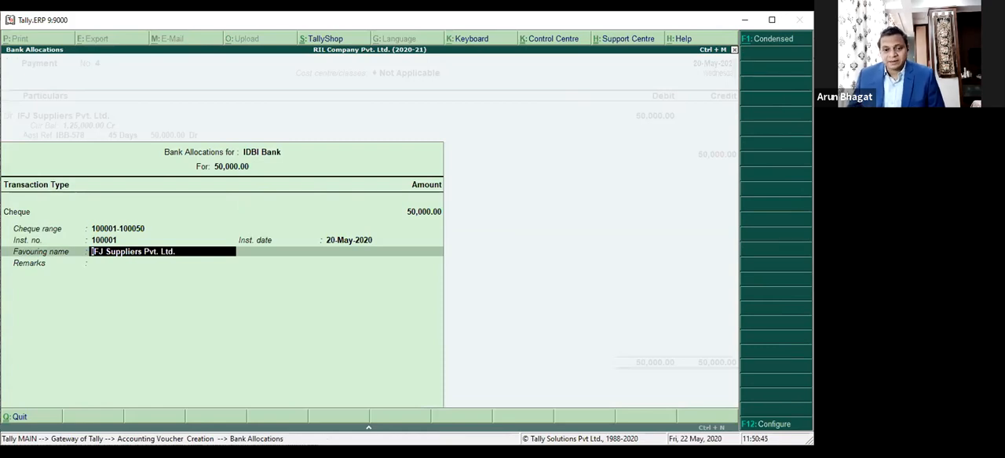
Step: Configure the bank allocation to show the Ref. ID, E-mail and cheque cross using fields
{"action": "key", "text": "F12"}
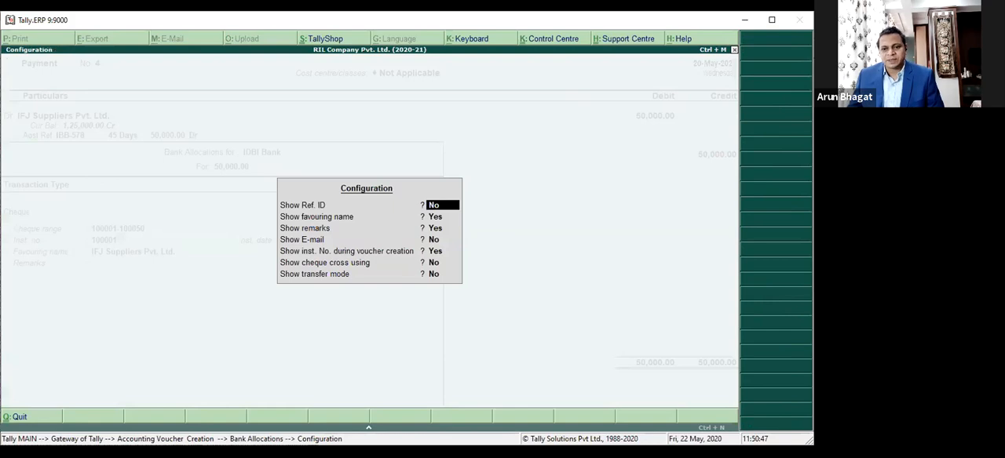
{"action": "type", "text": "y"}
{"action": "key", "text": "Return"}
{"action": "key", "text": "Return"}
{"action": "key", "text": "Return"}
{"action": "type", "text": "y"}
{"action": "key", "text": "Return"}
{"action": "type", "text": "y"}
{"action": "key", "text": "Up"}
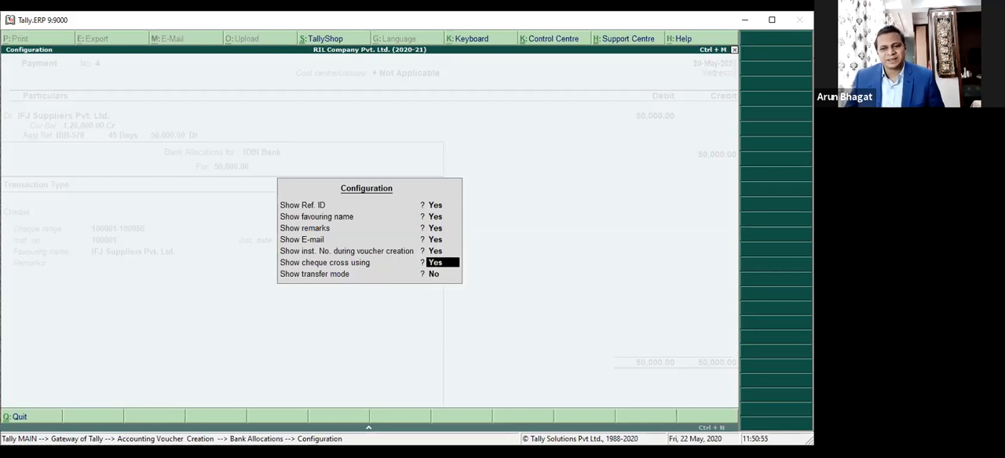
{"action": "key", "text": "Return"}
Step: Complete the cheque allocation crossed A/c Payee in favour of IFJ Suppliers Pvt. Ltd., leaving the remarks and e-mail blank
{"action": "key", "text": "Return"}
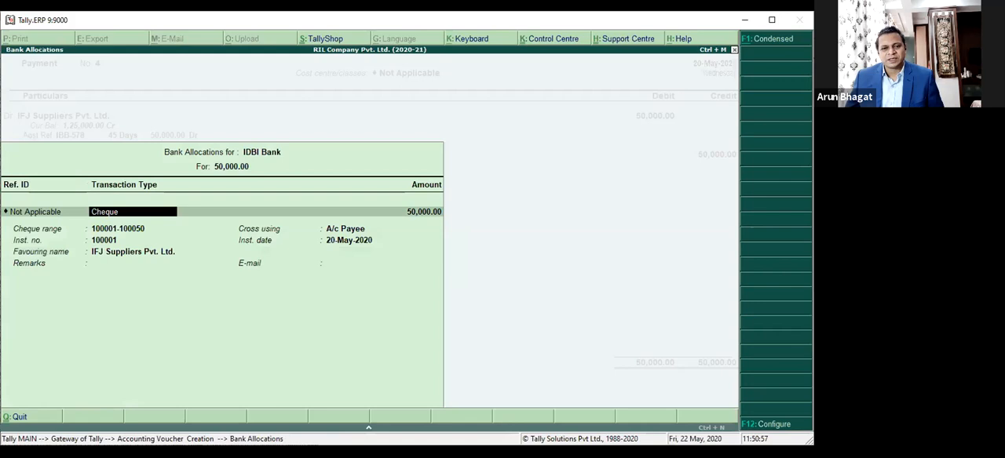
{"action": "key", "text": "Return"}
{"action": "key", "text": "BackSpace"}
{"action": "key", "text": "Return"}
{"action": "key", "text": "Return"}
{"action": "key", "text": "Return"}
{"action": "key", "text": "Return"}
{"action": "key", "text": "Return"}
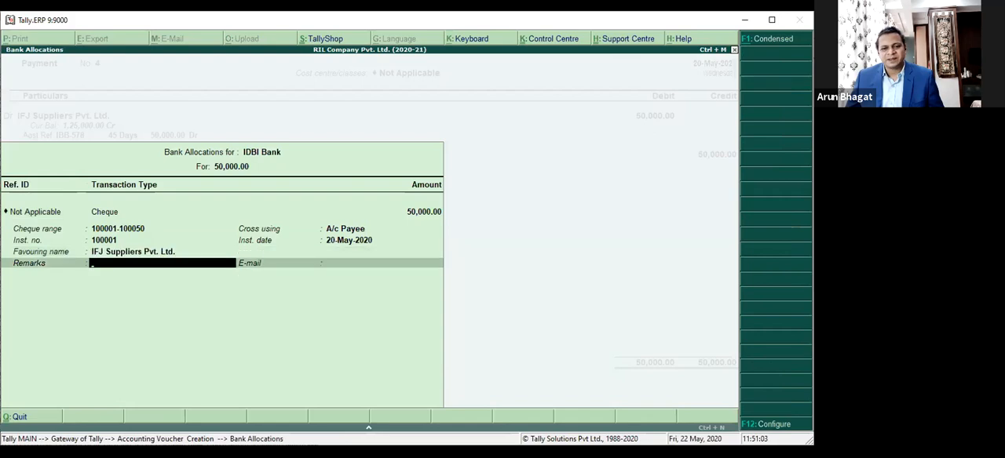
{"action": "key", "text": "Return"}
{"action": "key", "text": "Return"}
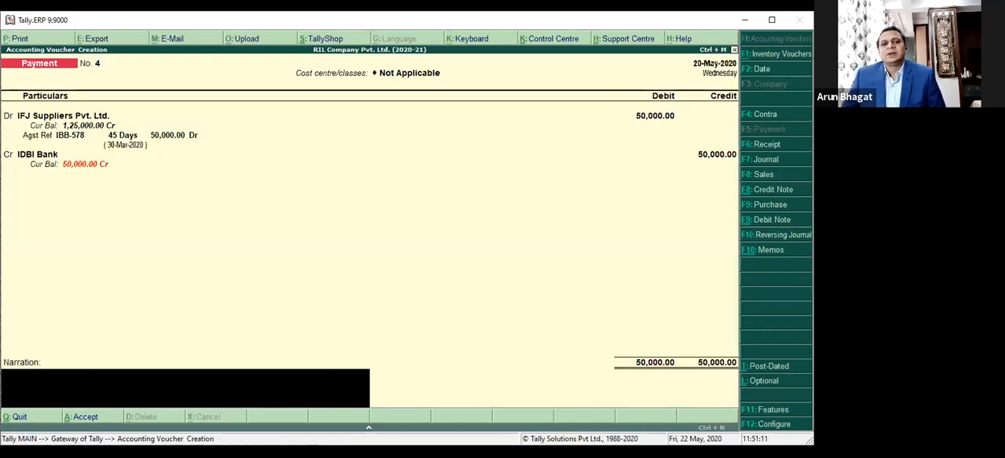
Step: Enter the voucher narration "Being amount paid to XYZ against their Invoice..."
{"action": "type", "text": "B"}
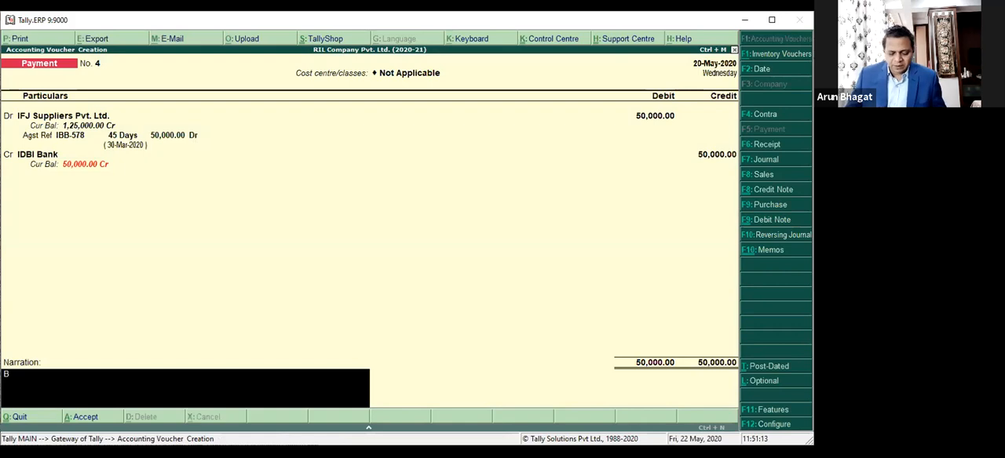
{"action": "type", "text": "eing"}
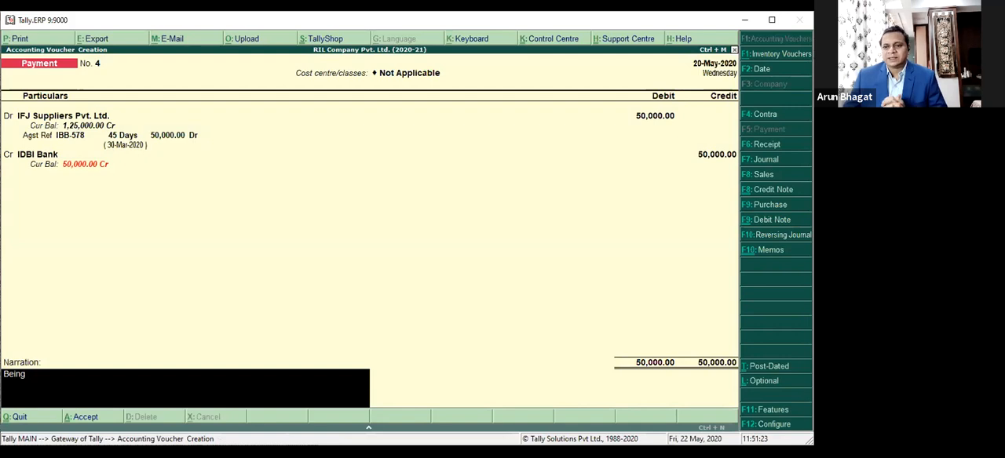
{"action": "type", "text": "amount paid to XYZ"}
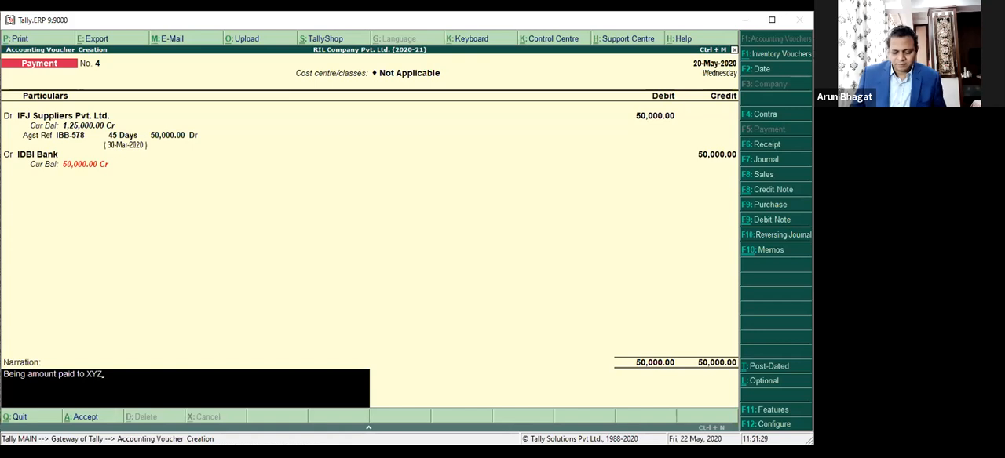
{"action": "type", "text": " against"}
{"action": "key", "text": "BackSpace"}
{"action": "type", "text": "agai"}
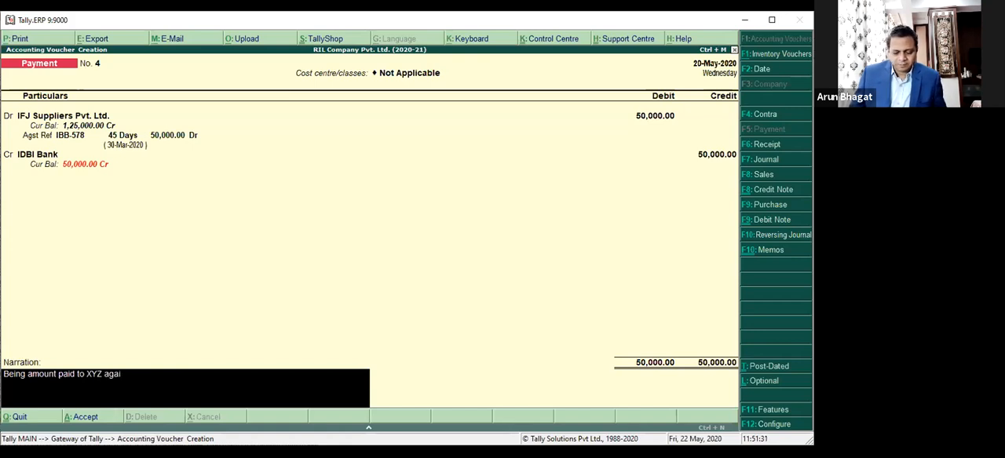
{"action": "type", "text": "nst their Invoice"}
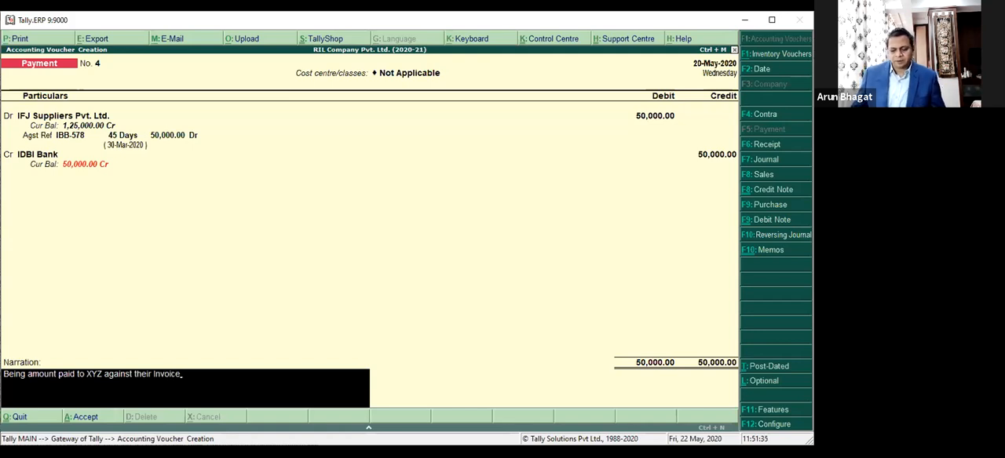
{"action": "type", "text": "..."}
{"action": "key", "text": "Return"}
{"action": "key", "text": "Escape"}
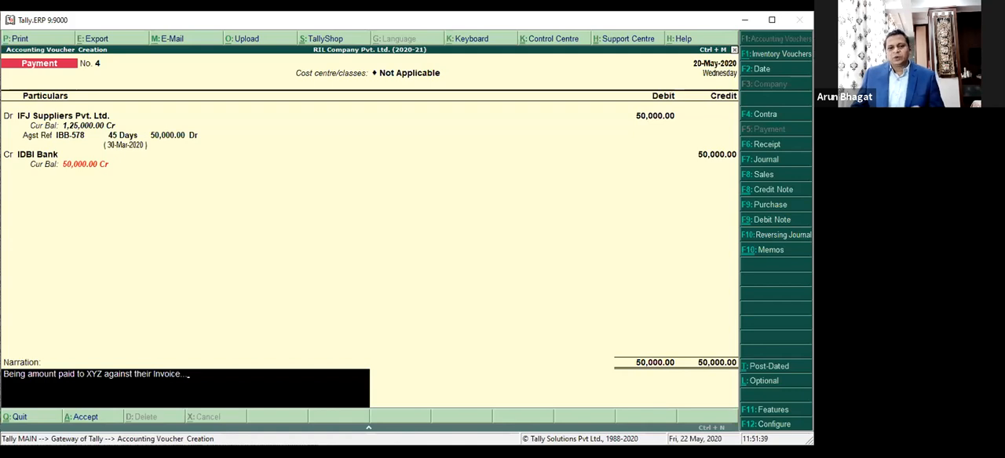
{"action": "key", "text": "Return"}
{"action": "key", "text": "Escape"}
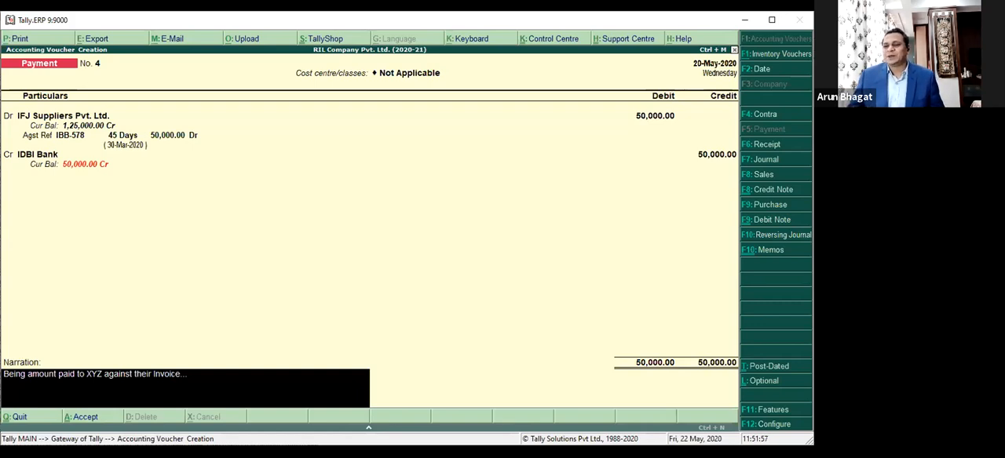
Step: Save the payment voucher without printing the cheque and return to the Gateway of Tally
{"action": "key", "text": "Return"}
{"action": "key", "text": "Return"}
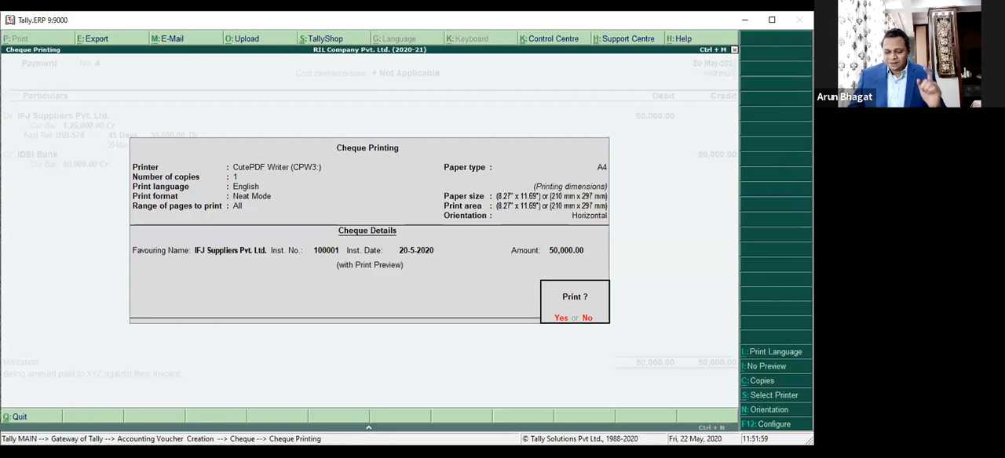
{"action": "key", "text": "Escape"}
{"action": "key", "text": "Escape"}
Step: Open the IFJ Suppliers payment voucher from the IDBI Bank ledger's May entries, ready to edit its narration
{"action": "key", "text": "Return"}
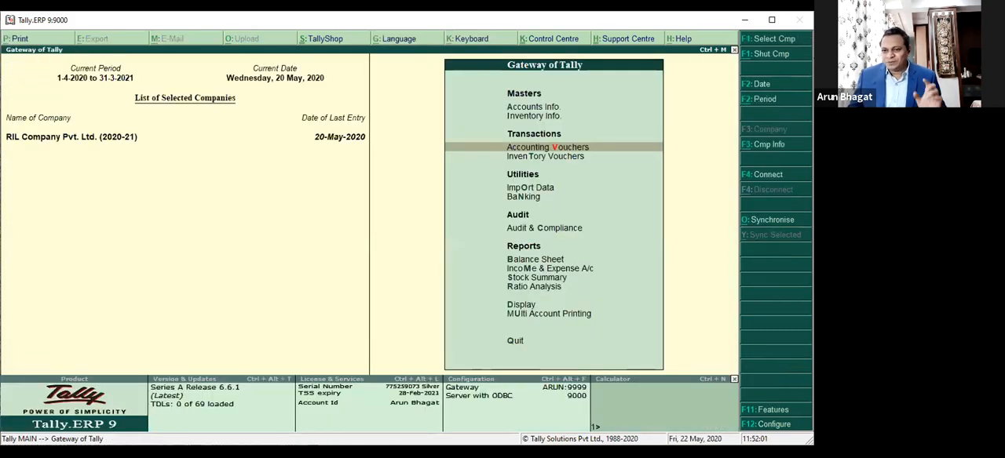
{"action": "key", "text": "d"}
{"action": "key", "text": "a"}
{"action": "key", "text": "Return"}
{"action": "key", "text": "Down"}
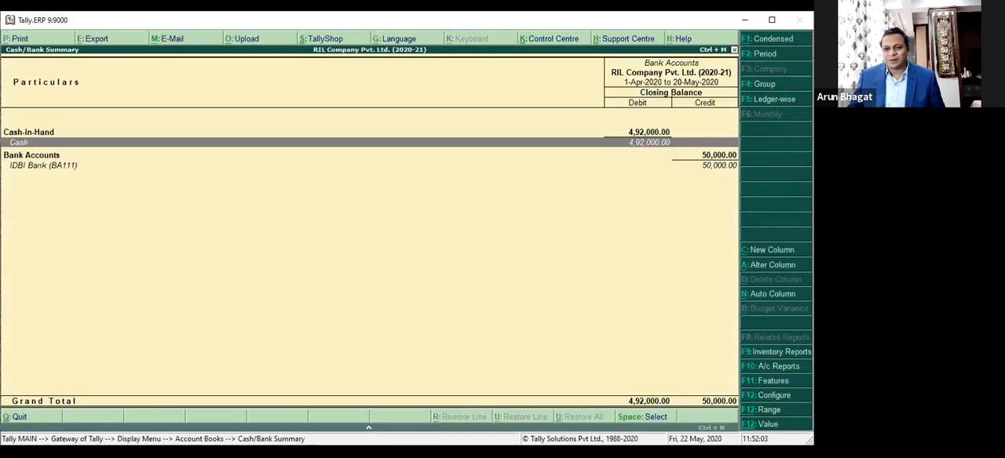
{"action": "key", "text": "Down"}
{"action": "key", "text": "Return"}
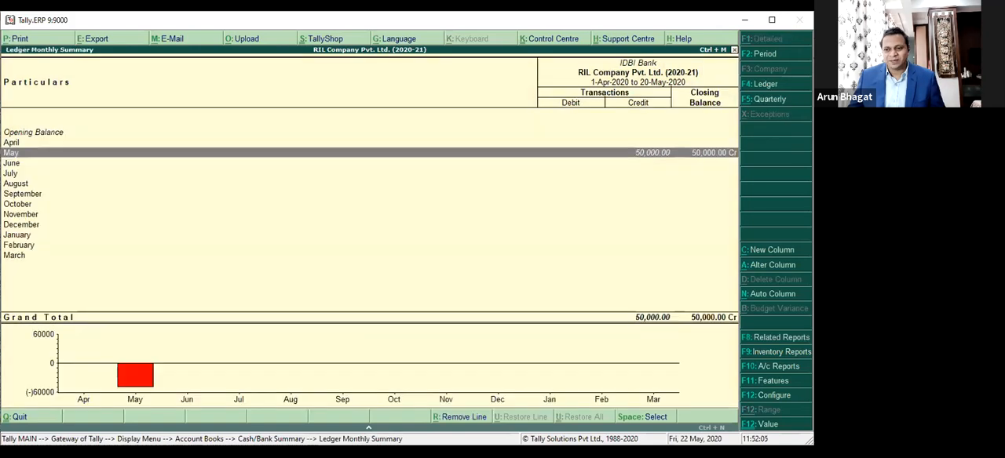
{"action": "key", "text": "Return"}
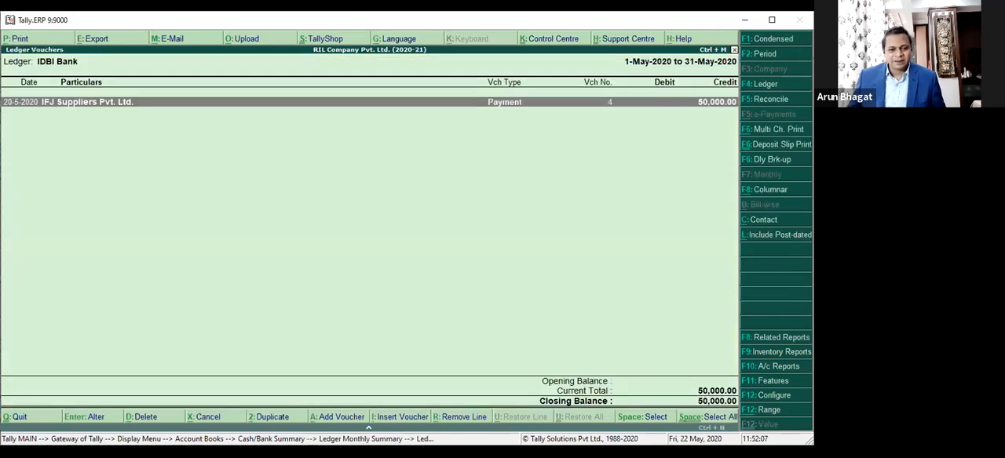
{"action": "key", "text": "Return"}
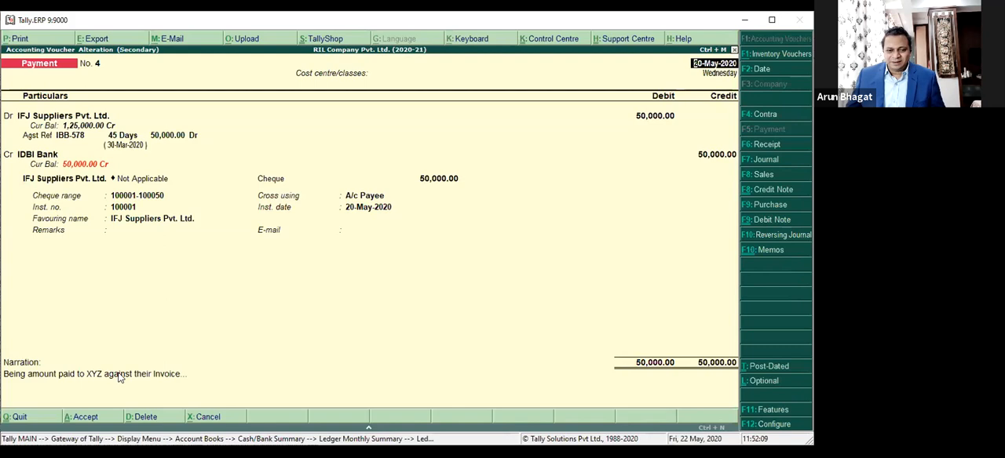
{"action": "left_click", "coordinate": [222, 391]}
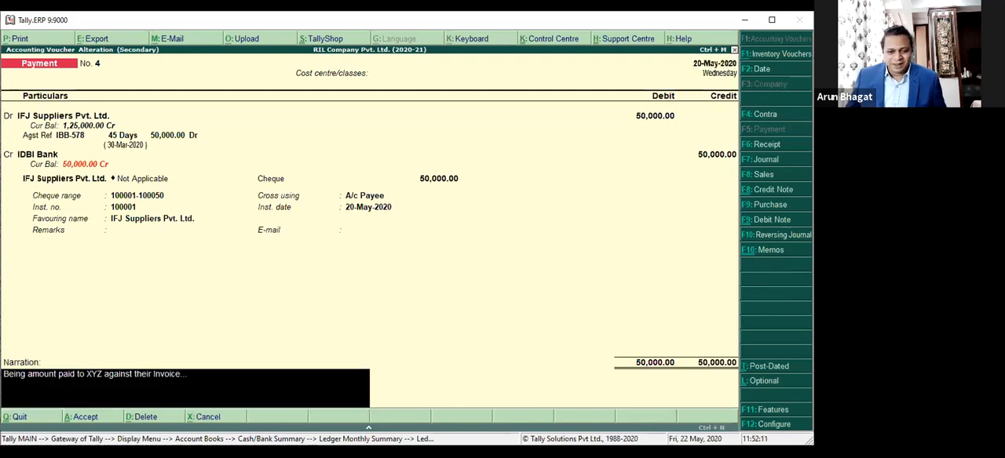
Step: Switch to the Excel workbook StkSum.xlsx and copy the whole stock summary, cells A1 to X49
{"action": "key", "text": "alt+Tab"}
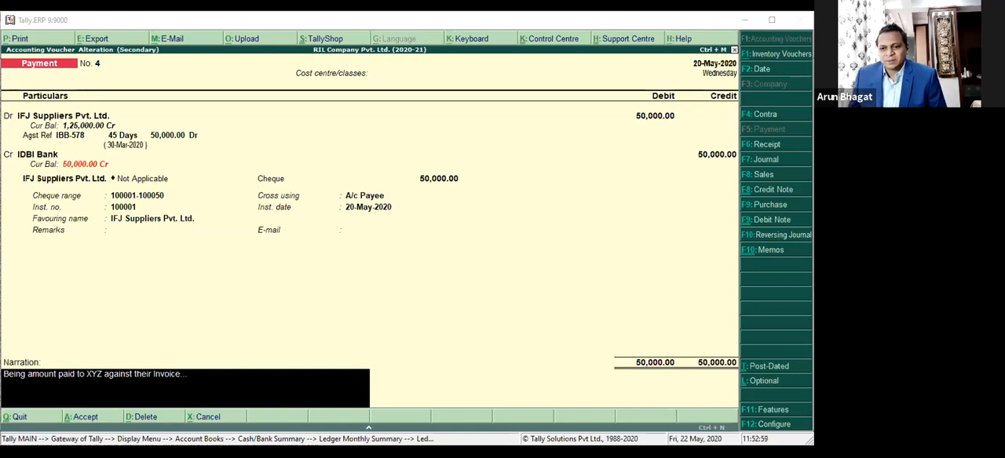
{"action": "key", "text": "alt+Tab"}
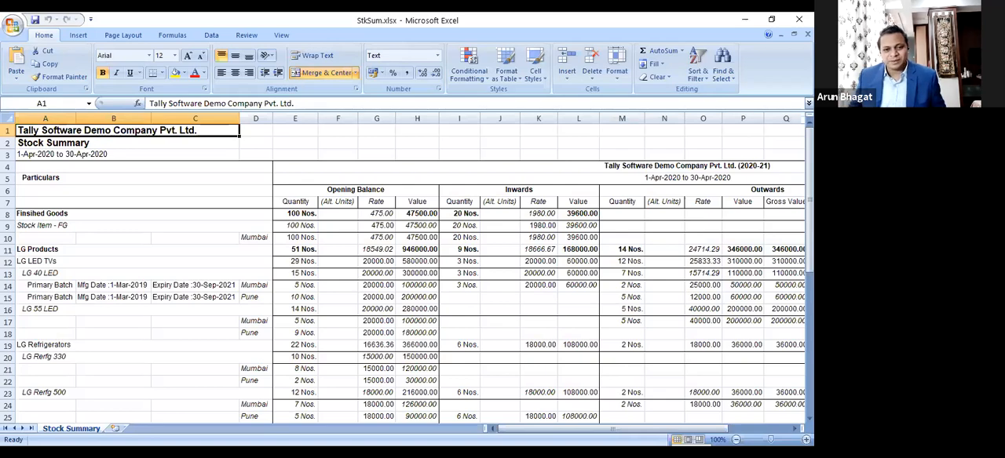
{"action": "key", "text": "shift+Down"}
{"action": "key", "text": "shift+Down"}
{"action": "key", "text": "shift+Down"}
{"action": "key", "text": "shift+Down"}
{"action": "key", "text": "shift+Down"}
{"action": "key", "text": "shift+Down"}
{"action": "key", "text": "shift+Down"}
{"action": "key", "text": "shift+Down"}
{"action": "key", "text": "shift+Down"}
{"action": "key", "text": "shift+Down"}
{"action": "key", "text": "shift+Down"}
{"action": "key", "text": "shift+Down"}
{"action": "key", "text": "shift+Down"}
{"action": "key", "text": "shift+Down"}
{"action": "key", "text": "shift+Down"}
{"action": "key", "text": "shift+Down"}
{"action": "key", "text": "shift+Down"}
{"action": "key", "text": "shift+Down"}
{"action": "key", "text": "shift+Down"}
{"action": "key", "text": "shift+Down"}
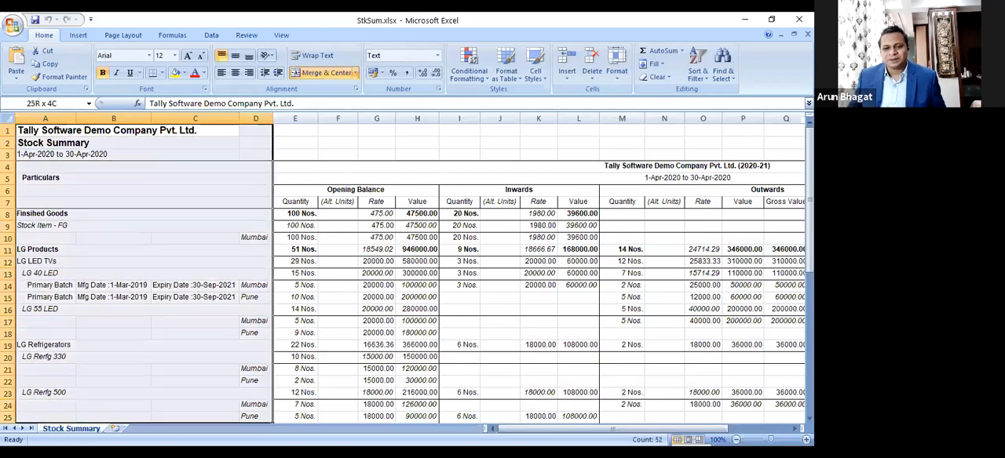
{"action": "key", "text": "shift+Down"}
{"action": "key", "text": "shift+Down"}
{"action": "key", "text": "shift+Down"}
{"action": "key", "text": "shift+Down"}
{"action": "key", "text": "shift+Down"}
{"action": "key", "text": "shift+Down"}
{"action": "key", "text": "shift+Down"}
{"action": "key", "text": "shift+Down"}
{"action": "key", "text": "shift+Down"}
{"action": "key", "text": "shift+Down"}
{"action": "key", "text": "shift+Down"}
{"action": "key", "text": "shift+Down"}
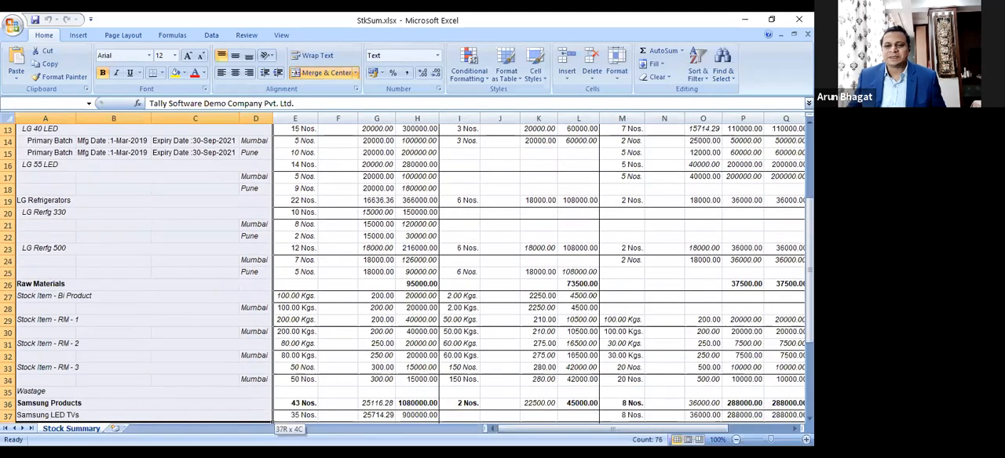
{"action": "key", "text": "shift+Down"}
{"action": "key", "text": "shift+Down"}
{"action": "key", "text": "shift+Down"}
{"action": "key", "text": "shift+Down"}
{"action": "key", "text": "shift+Down"}
{"action": "key", "text": "shift+Down"}
{"action": "key", "text": "shift+Down"}
{"action": "key", "text": "shift+Down"}
{"action": "key", "text": "shift+Down"}
{"action": "key", "text": "shift+Down"}
{"action": "key", "text": "shift+Down"}
{"action": "key", "text": "shift+Down"}
{"action": "key", "text": "shift+Down"}
{"action": "key", "text": "shift+Down"}
{"action": "key", "text": "shift+Down"}
{"action": "key", "text": "shift+Down"}
{"action": "key", "text": "shift+Down"}
{"action": "key", "text": "shift+Down"}
{"action": "key", "text": "shift+Down"}
{"action": "key", "text": "shift+Down"}
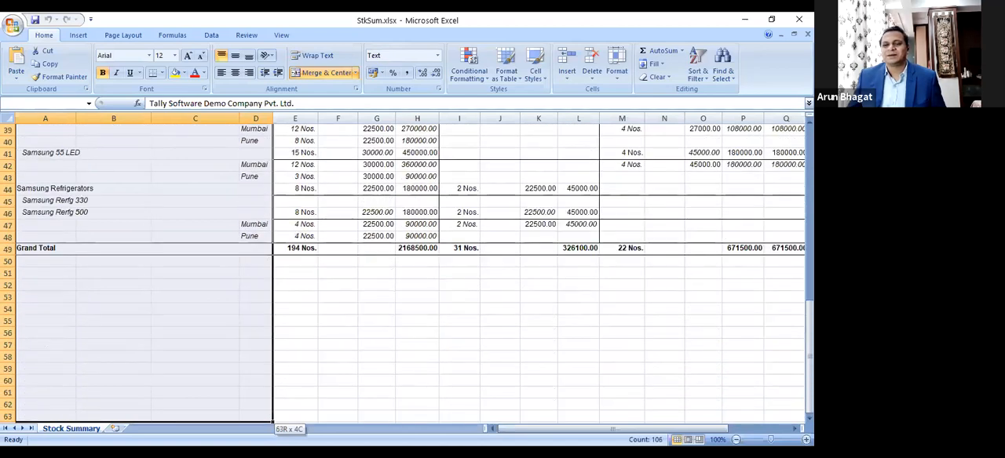
{"action": "left_click_drag", "start_coordinate": [274, 422], "coordinate": [699, 256]}
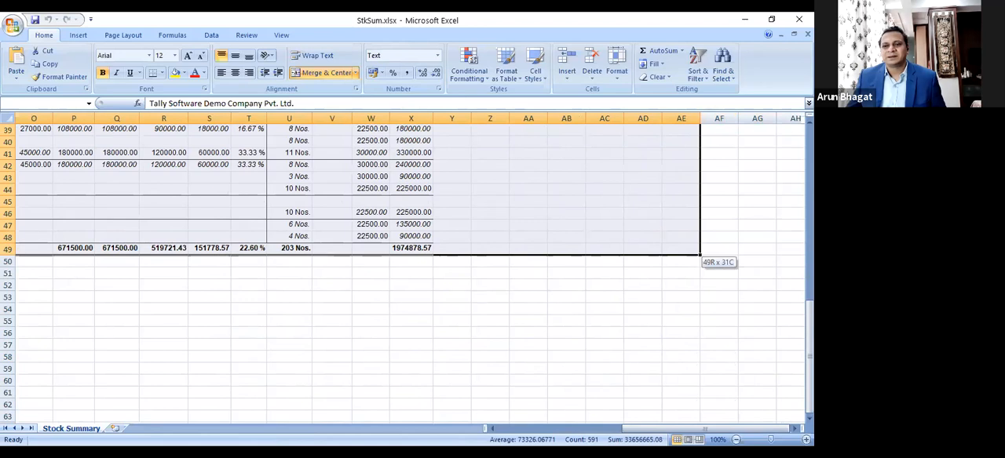
{"action": "left_click_drag", "start_coordinate": [699, 255], "coordinate": [431, 251]}
{"action": "key", "text": "ctrl+c"}
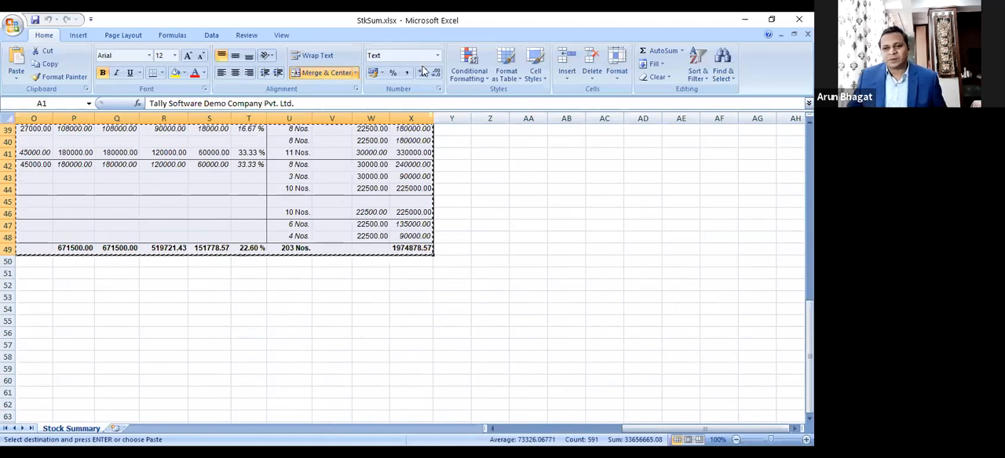
Step: Switch back to Tally.ERP 9 and paste the copied stock summary into the payment voucher's narration
{"action": "key", "text": "alt+Tab"}
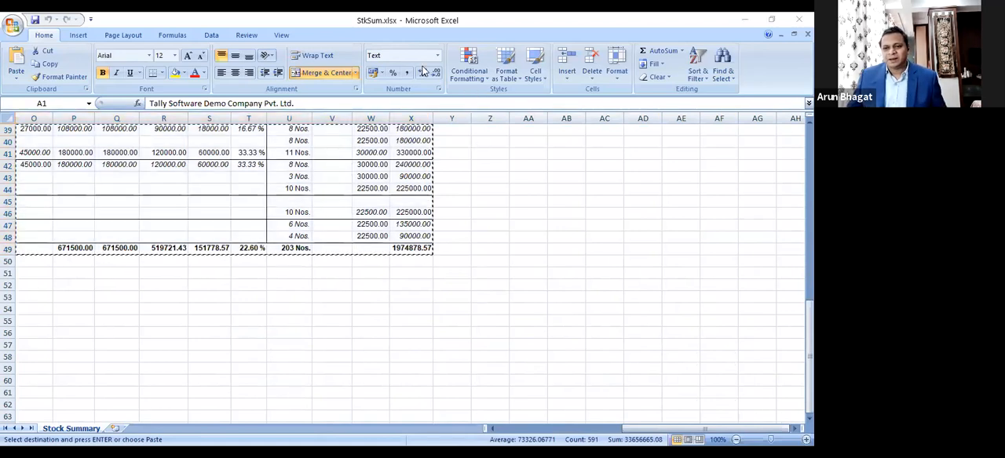
{"action": "key", "text": "alt+Tab"}
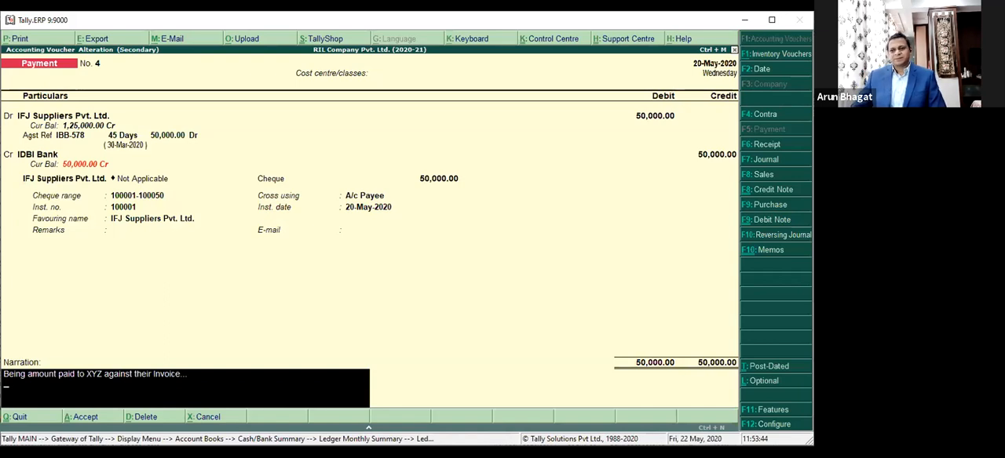
{"action": "key", "text": "alt+Tab"}
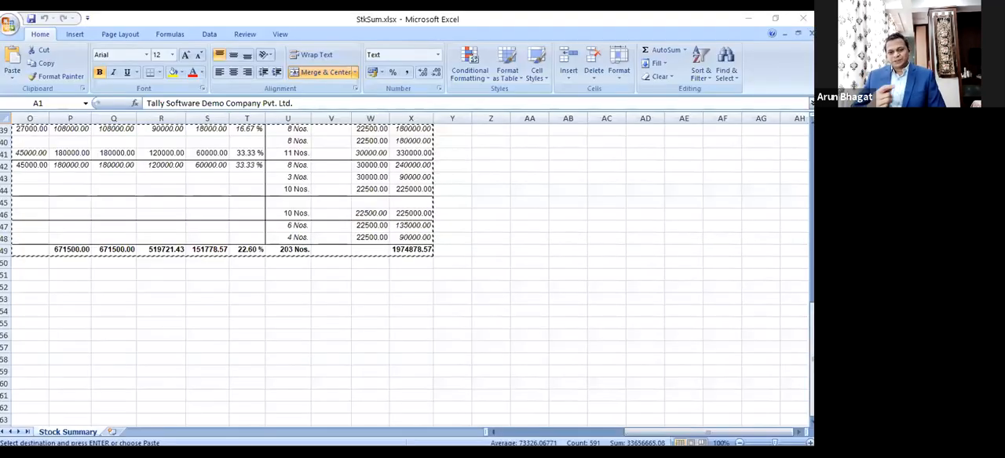
{"action": "key", "text": "alt+Tab"}
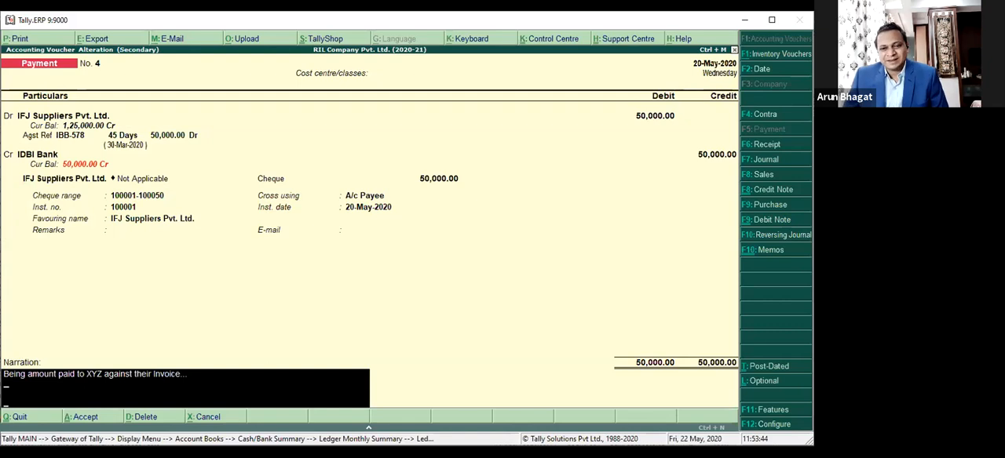
Step: Close the StkSum.xlsx workbook in Excel and save the altered payment voucher in Tally.ERP 9 without printing the cheque
{"action": "key", "text": "alt+Tab"}
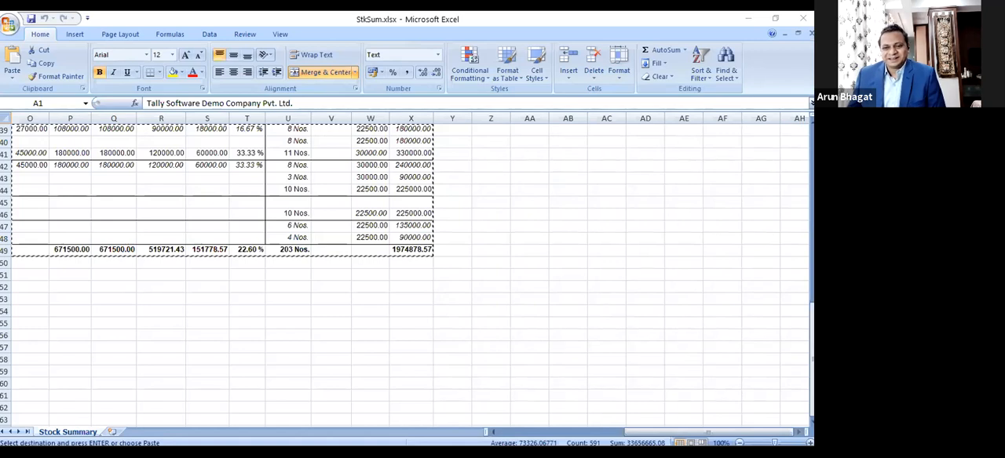
{"action": "left_click", "coordinate": [803, 18]}
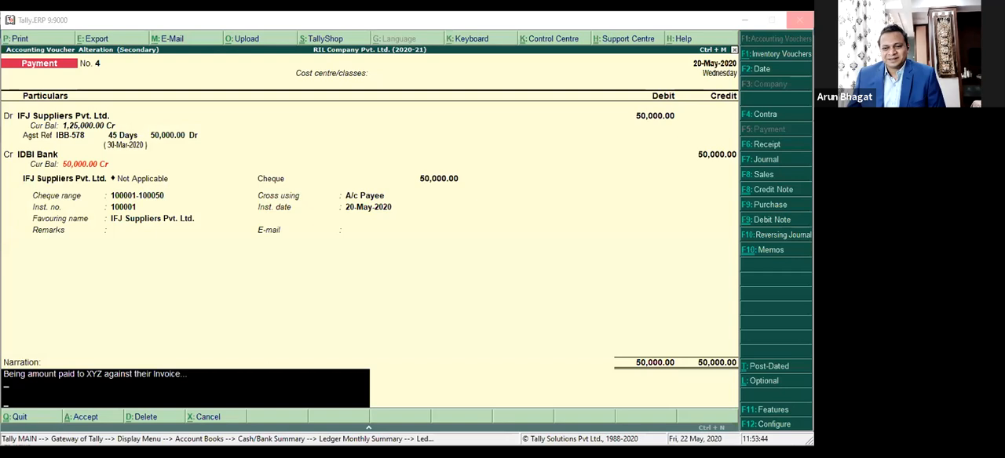
{"action": "left_click", "coordinate": [799, 18]}
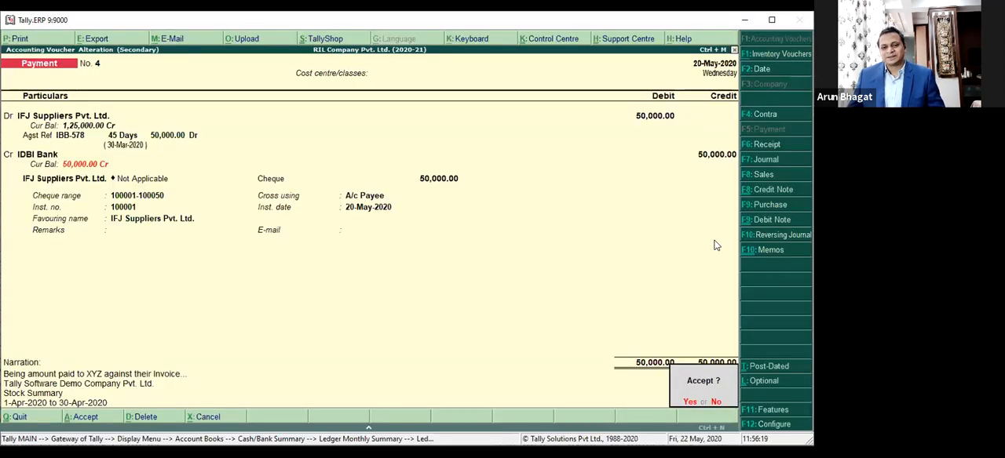
{"action": "key", "text": "y"}
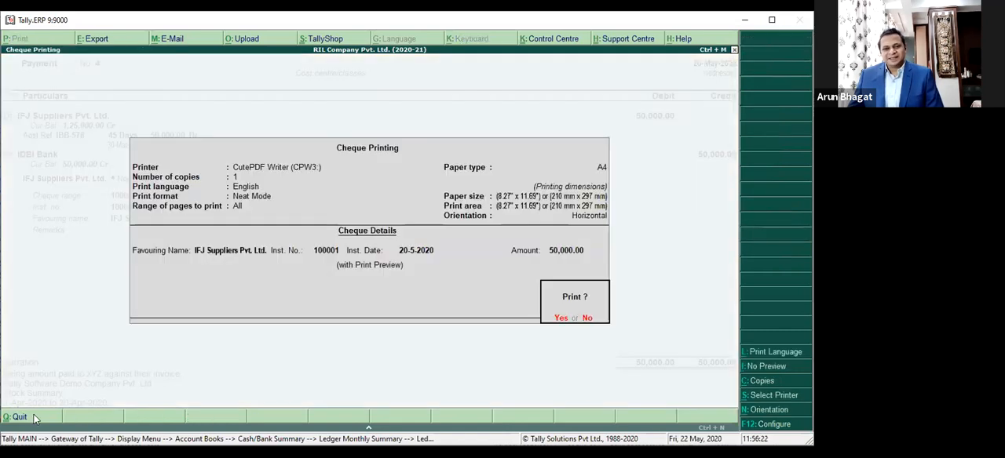
{"action": "key", "text": "n"}
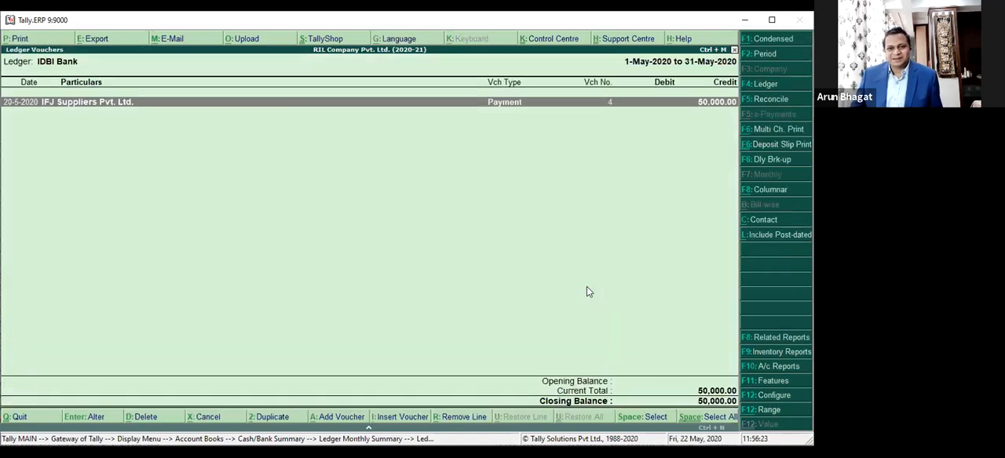
Step: Reopen the IFJ Suppliers payment voucher, compare it with the StkSum.xlsx workbook and copy the voucher's whole narration
{"action": "key", "text": "Return"}
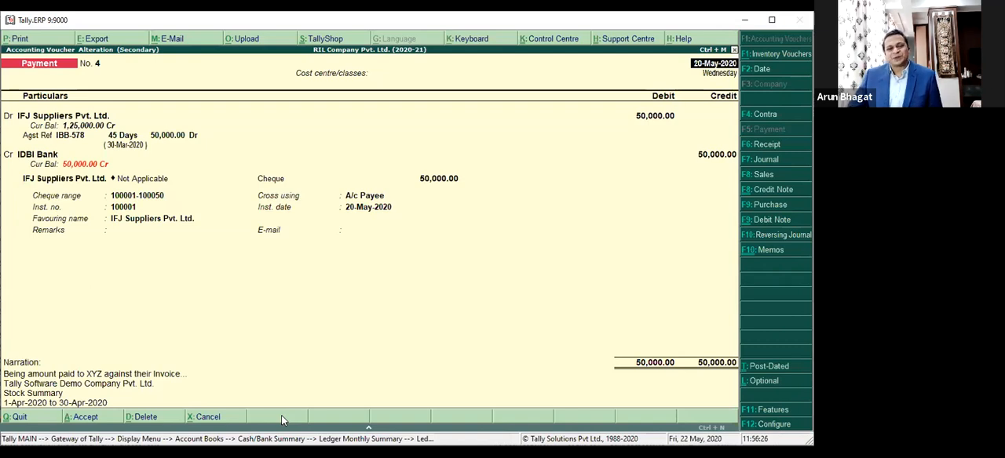
{"action": "key", "text": "alt+Tab"}
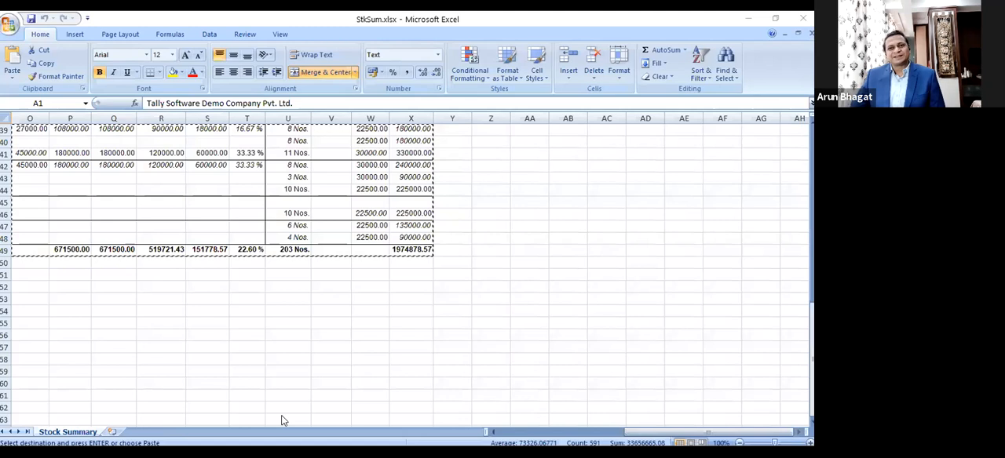
{"action": "key", "text": "alt+Tab"}
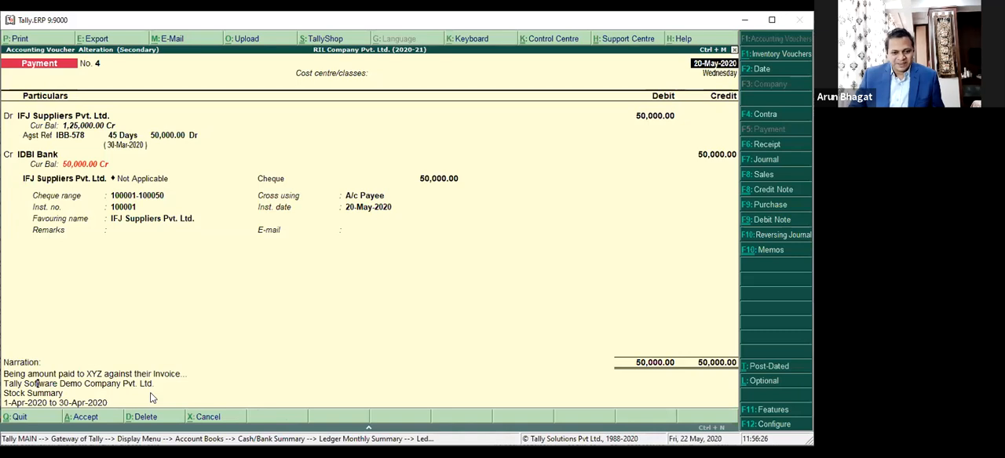
{"action": "key", "text": "alt+Tab"}
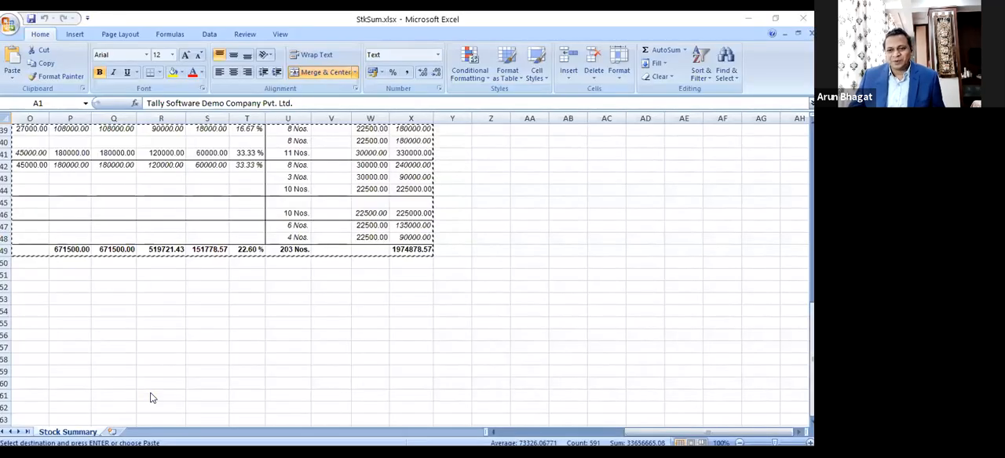
{"action": "key", "text": "alt+Tab"}
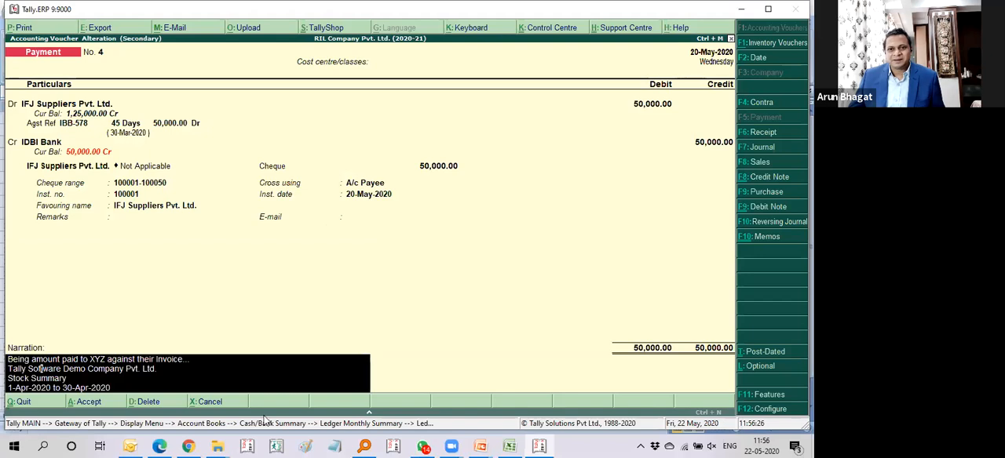
Step: Paste the copied narration into Sheet1 of StkSum.xlsx in Excel, starting at cell B3, and look through the pasted rows
{"action": "left_click", "coordinate": [511, 446]}
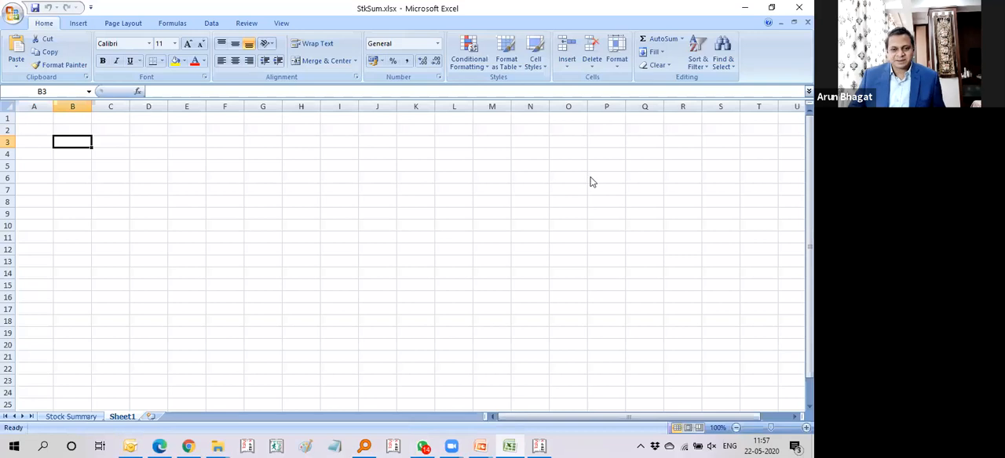
{"action": "key", "text": "ctrl+v"}
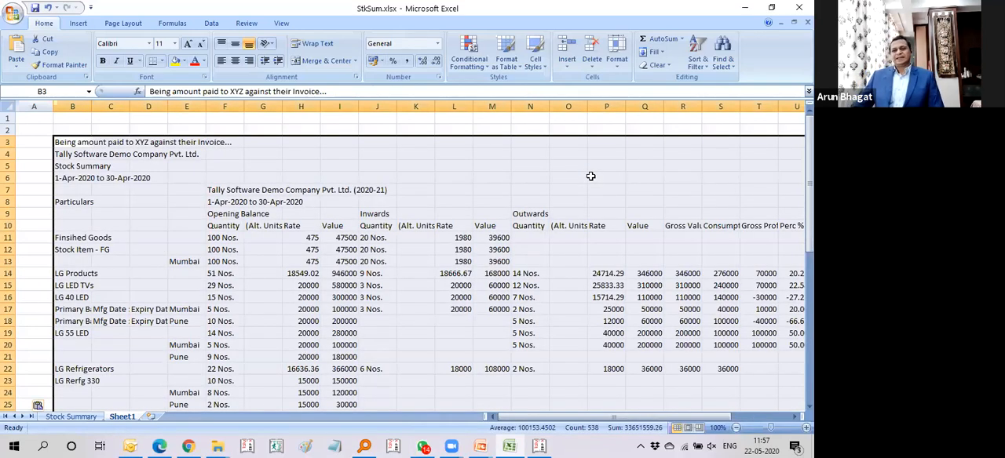
{"action": "scroll", "coordinate": [572, 206], "scroll_direction": "down", "scroll_amount": 4}
{"action": "scroll", "coordinate": [576, 277], "scroll_direction": "down", "scroll_amount": 9}
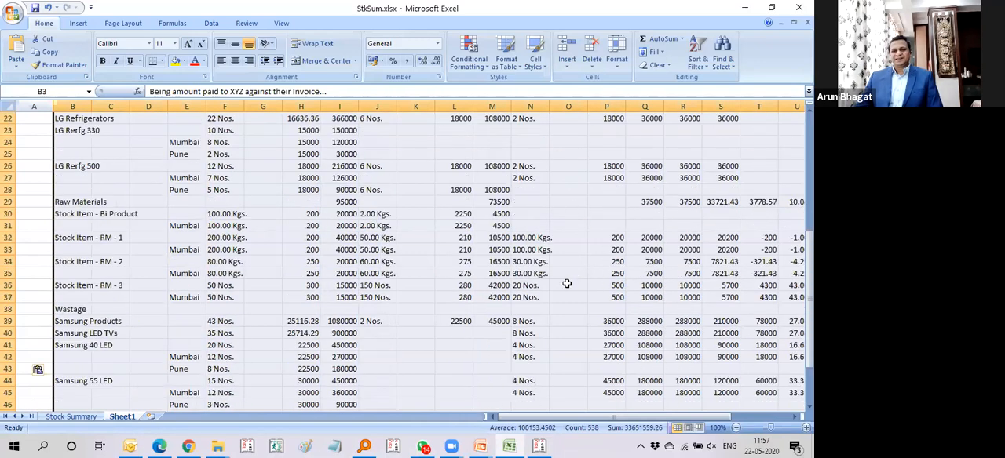
{"action": "scroll", "coordinate": [572, 281], "scroll_direction": "up", "scroll_amount": 10}
{"action": "scroll", "coordinate": [567, 284], "scroll_direction": "up", "scroll_amount": 3}
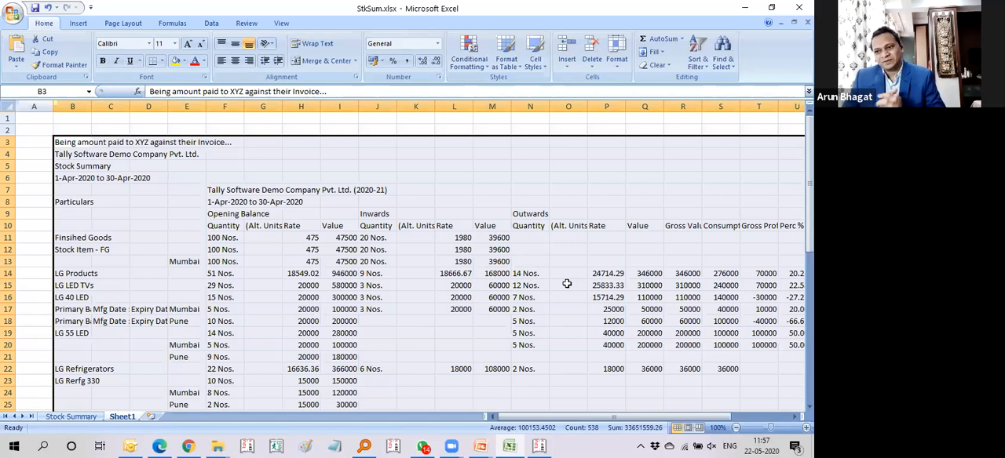
Step: Minimize Excel, accept the payment voucher in Tally.ERP 9 and leave the IDBI Bank reports for the Gateway of Tally
{"action": "left_click", "coordinate": [768, 34]}
{"action": "left_click", "coordinate": [746, 11]}
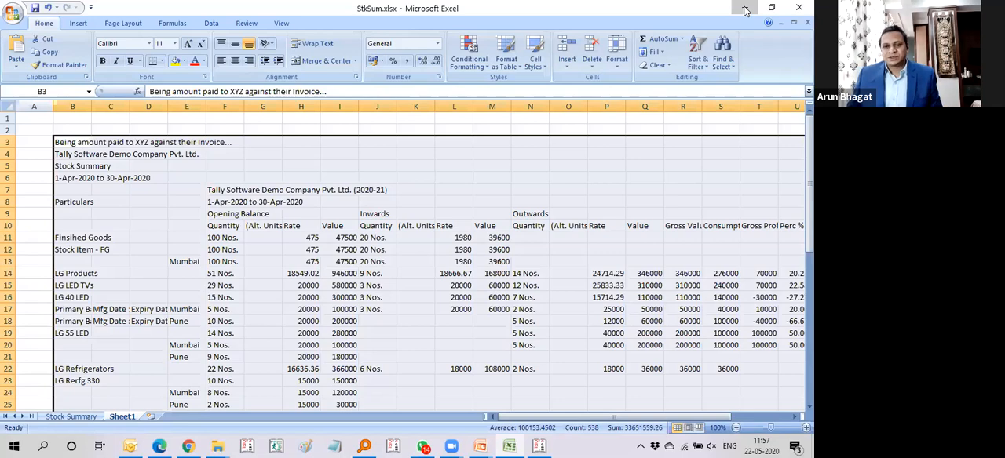
{"action": "key", "text": "ctrl+a"}
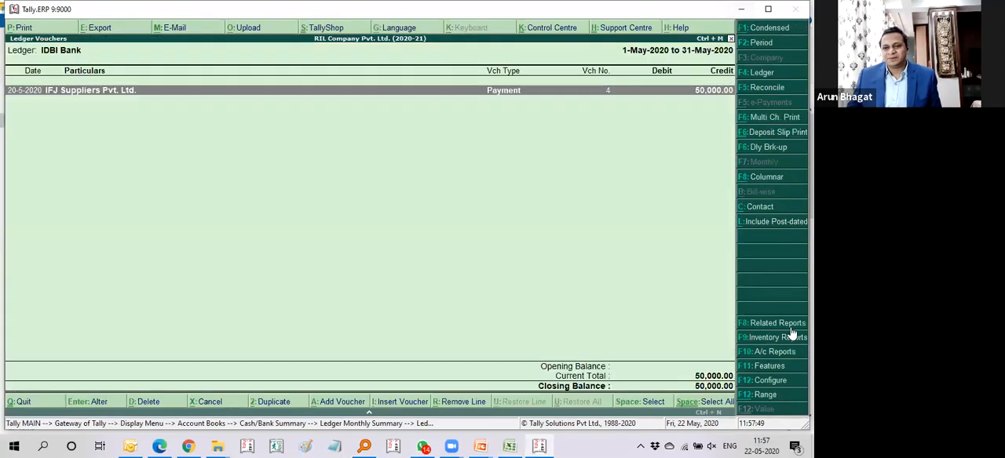
{"action": "key", "text": "Escape"}
{"action": "key", "text": "Escape"}
{"action": "key", "text": "Escape"}
{"action": "key", "text": "Escape"}
{"action": "key", "text": "Escape"}
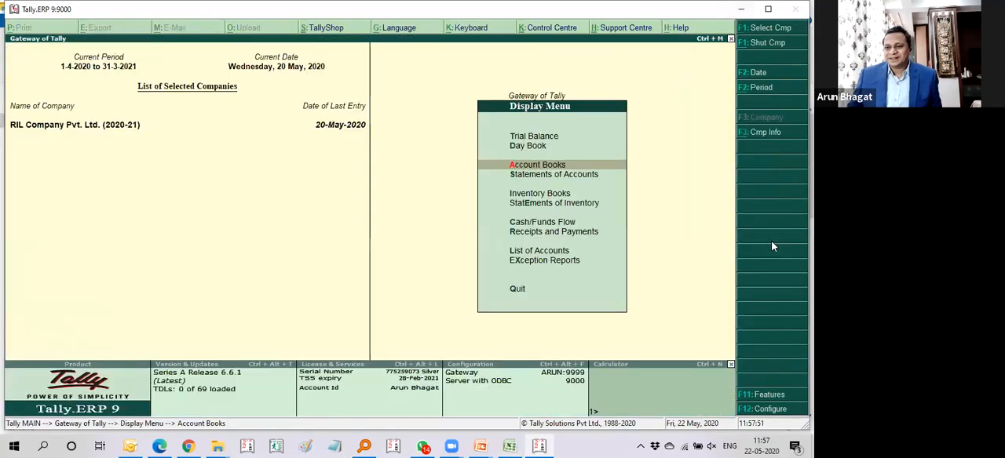
Step: Open the company's Accounting Features and set Set/alter banking features to Yes to show the Banking Features options
{"action": "key", "text": "F11"}
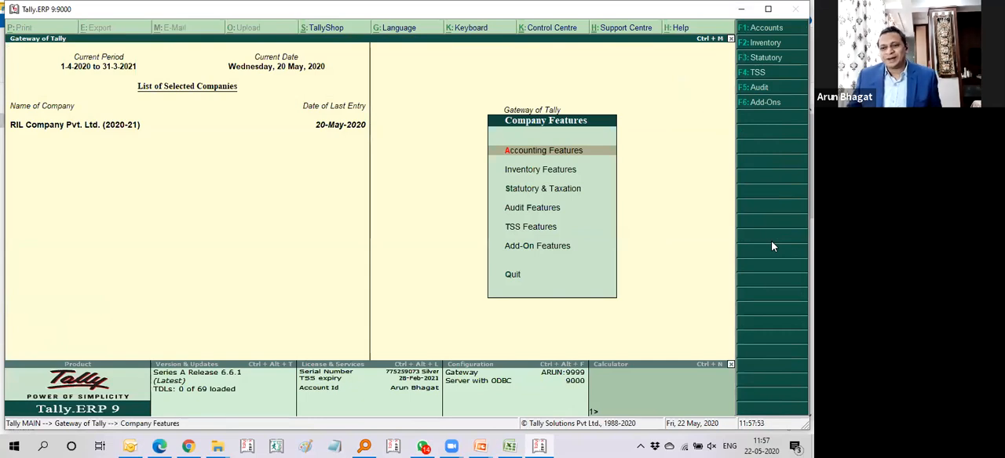
{"action": "key", "text": "Return"}
{"action": "key", "text": "Down"}
{"action": "key", "text": "Down"}
{"action": "key", "text": "Down"}
{"action": "key", "text": "Down"}
{"action": "key", "text": "Down"}
{"action": "key", "text": "Down"}
{"action": "key", "text": "Down"}
{"action": "key", "text": "Return"}
{"action": "key", "text": "Return"}
{"action": "key", "text": "Return"}
{"action": "key", "text": "Return"}
{"action": "key", "text": "Return"}
{"action": "key", "text": "Return"}
{"action": "key", "text": "Return"}
{"action": "key", "text": "Return"}
{"action": "key", "text": "Return"}
{"action": "key", "text": "Return"}
{"action": "key", "text": "Return"}
{"action": "key", "text": "Return"}
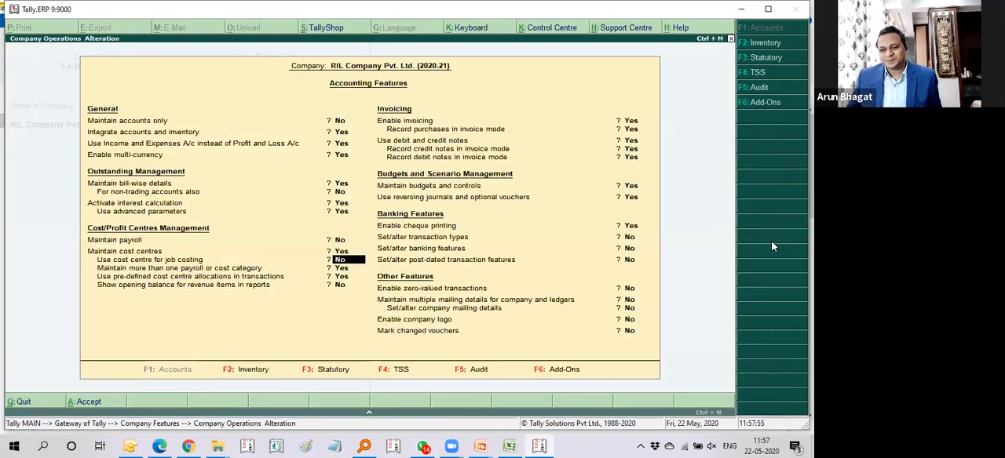
{"action": "key", "text": "Return"}
{"action": "key", "text": "Return"}
{"action": "key", "text": "Return"}
{"action": "key", "text": "Return"}
{"action": "key", "text": "Return"}
{"action": "key", "text": "Return"}
{"action": "key", "text": "Return"}
{"action": "key", "text": "Return"}
{"action": "key", "text": "Return"}
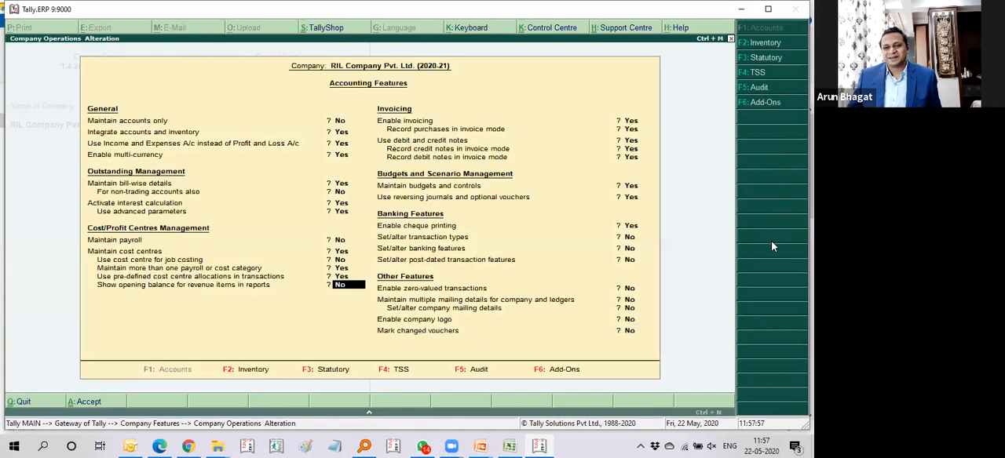
{"action": "key", "text": "Return"}
{"action": "key", "text": "Return"}
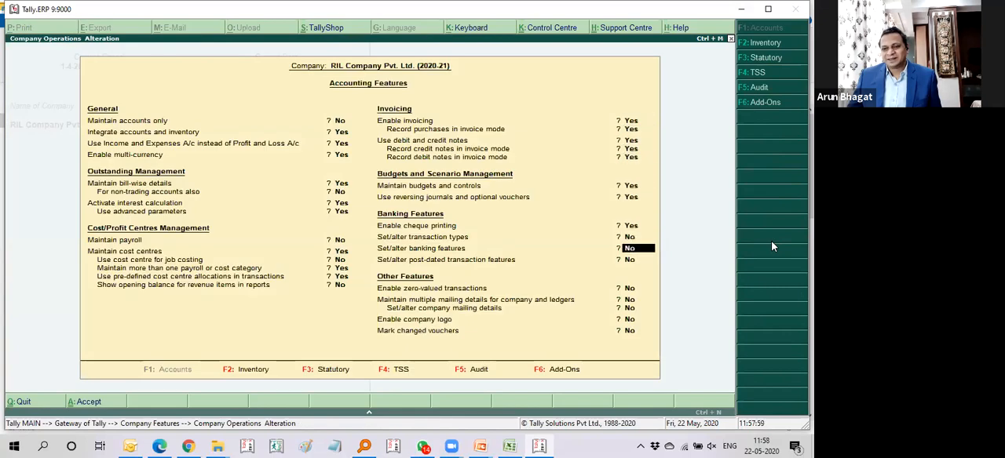
{"action": "key", "text": "y"}
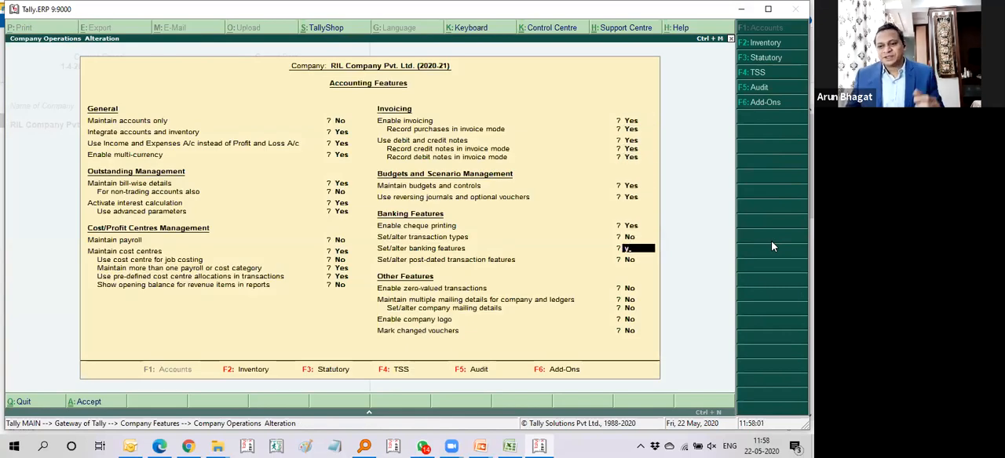
{"action": "key", "text": "Return"}
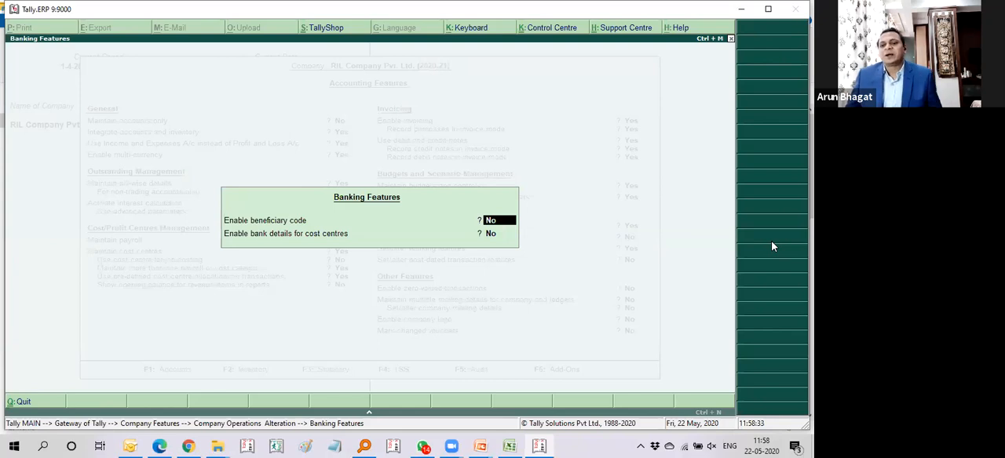
Step: Leave the beneficiary code disabled, set Enable bank details for cost centres to Yes and accept the Banking Features
{"action": "key", "text": "Return"}
{"action": "type", "text": "y"}
{"action": "key", "text": "Return"}
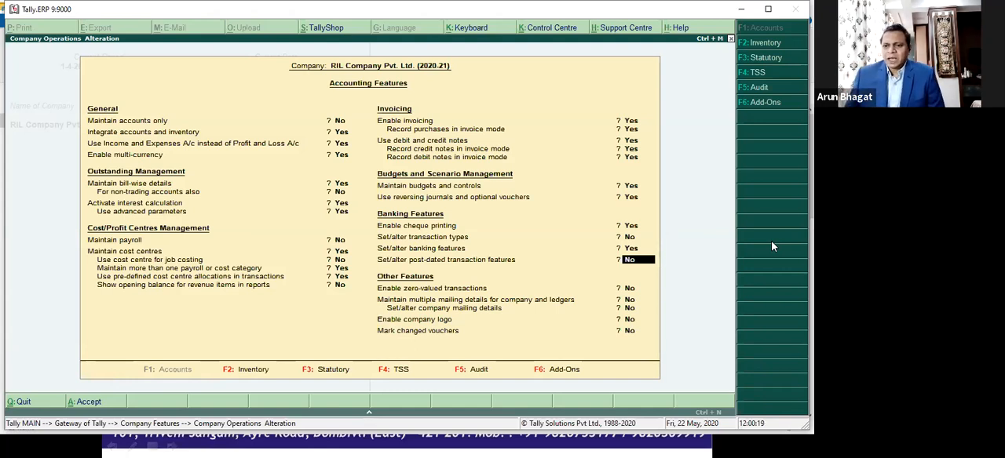
Step: Go through the budget, post-dated transaction and other feature options without changing them, then save the Accounting Features
{"action": "left_click", "coordinate": [632, 187]}
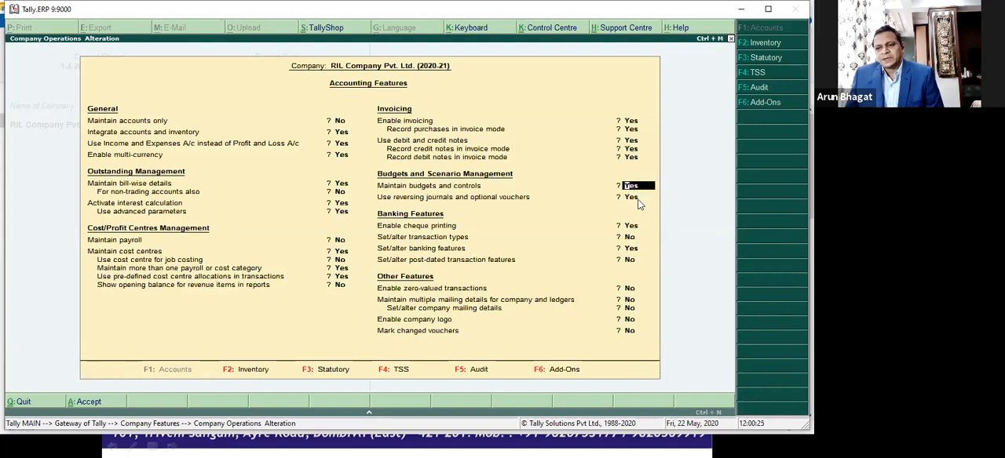
{"action": "left_click", "coordinate": [631, 261]}
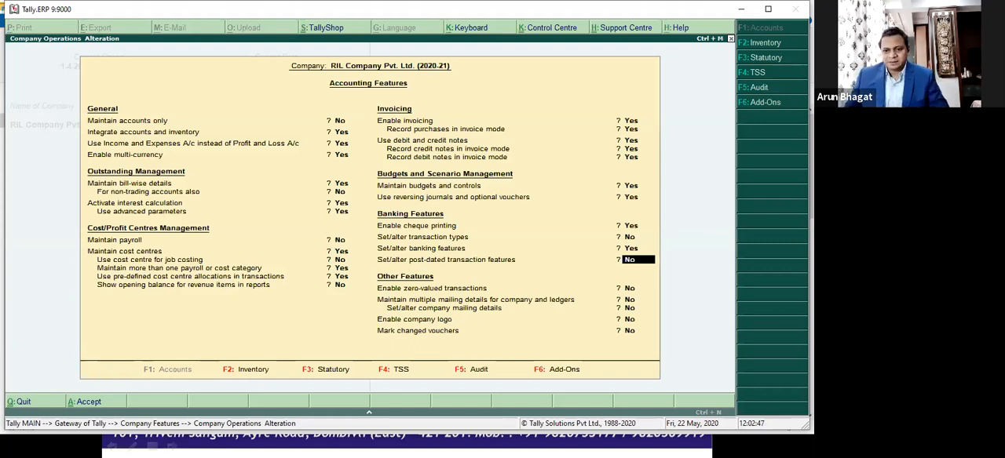
{"action": "key", "text": "Return"}
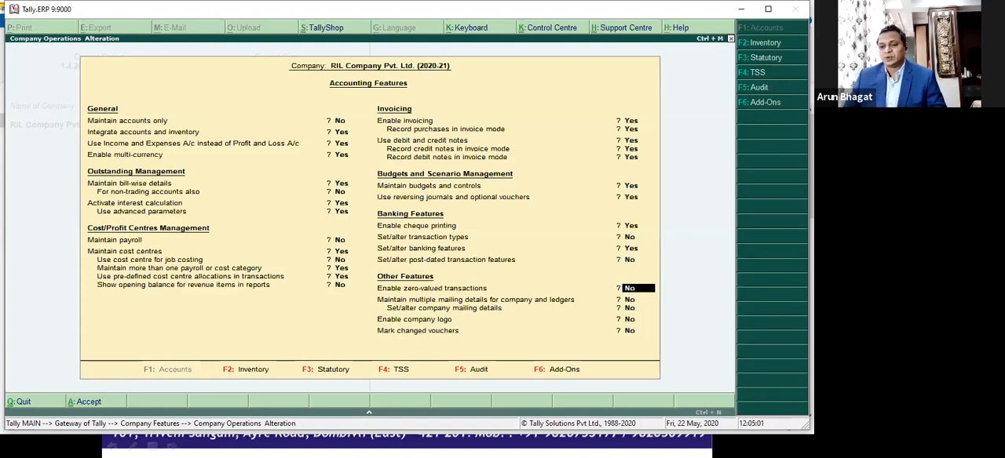
{"action": "key", "text": "Return"}
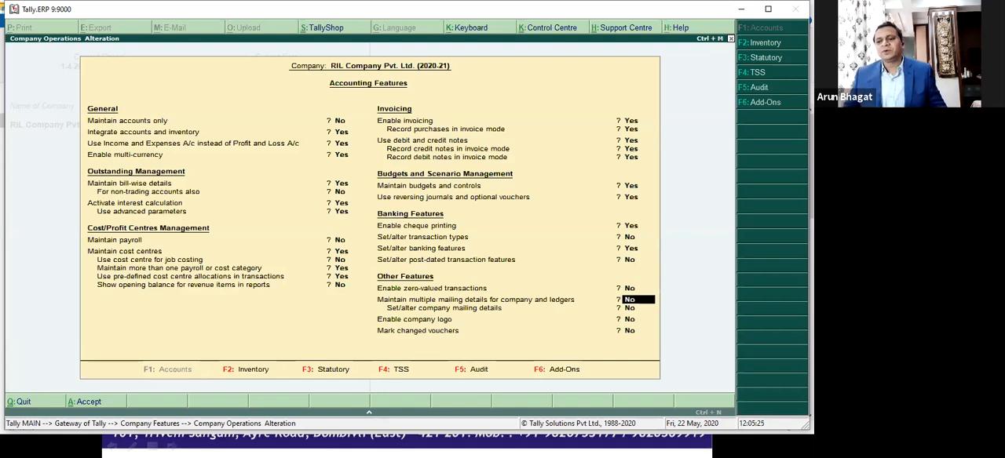
{"action": "key", "text": "ctrl+a"}
{"action": "key", "text": "Escape"}
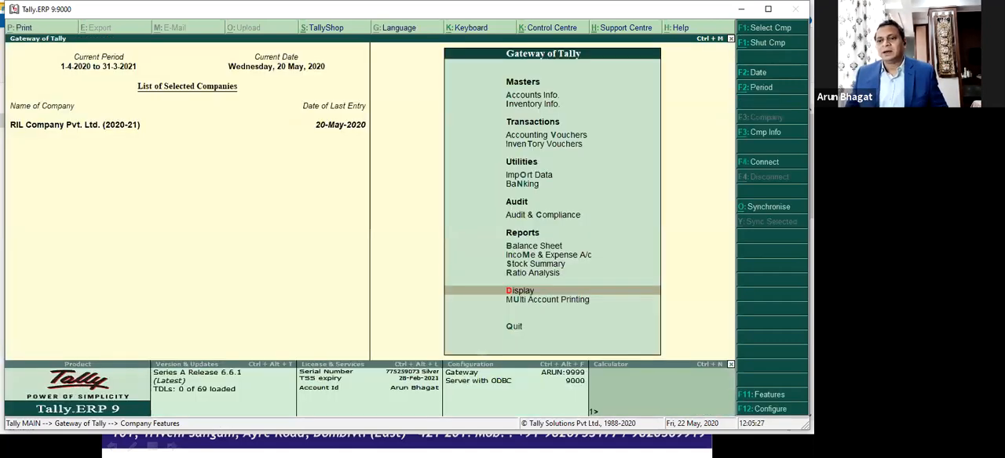
Step: Start a new ledger from the accounts masters and name it L & T Pune
{"action": "key", "text": "Up"}
{"action": "key", "text": "Up"}
{"action": "key", "text": "Up"}
{"action": "key", "text": "Up"}
{"action": "key", "text": "Up"}
{"action": "key", "text": "Up"}
{"action": "key", "text": "Up"}
{"action": "key", "text": "Up"}
{"action": "key", "text": "Up"}
{"action": "key", "text": "Up"}
{"action": "key", "text": "Up"}
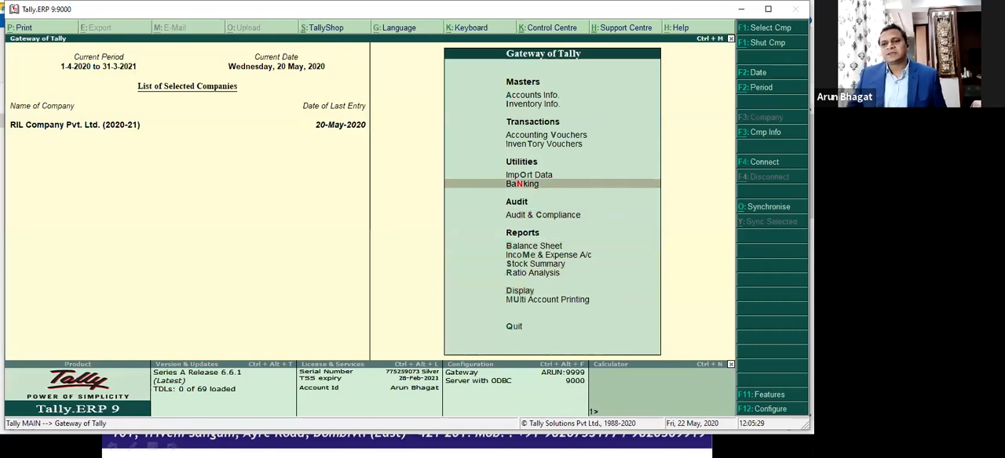
{"action": "key", "text": "Return"}
{"action": "key", "text": "Down"}
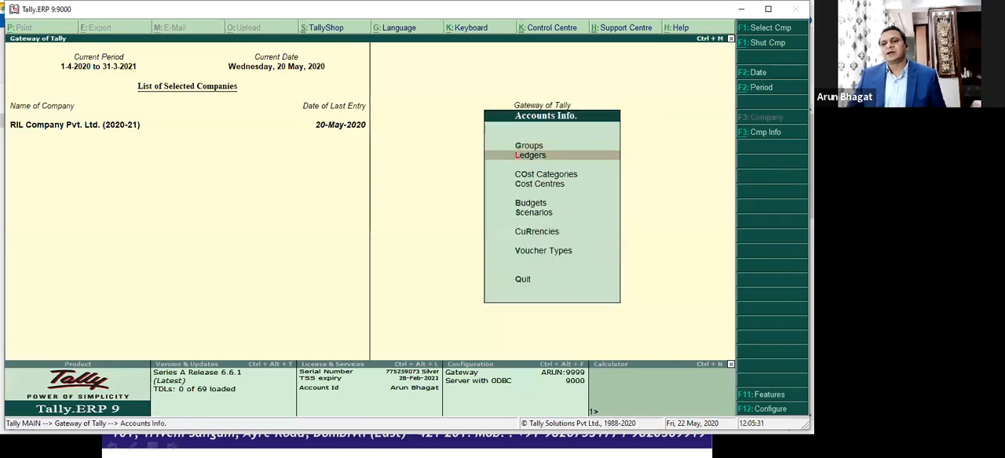
{"action": "key", "text": "Return"}
{"action": "key", "text": "Return"}
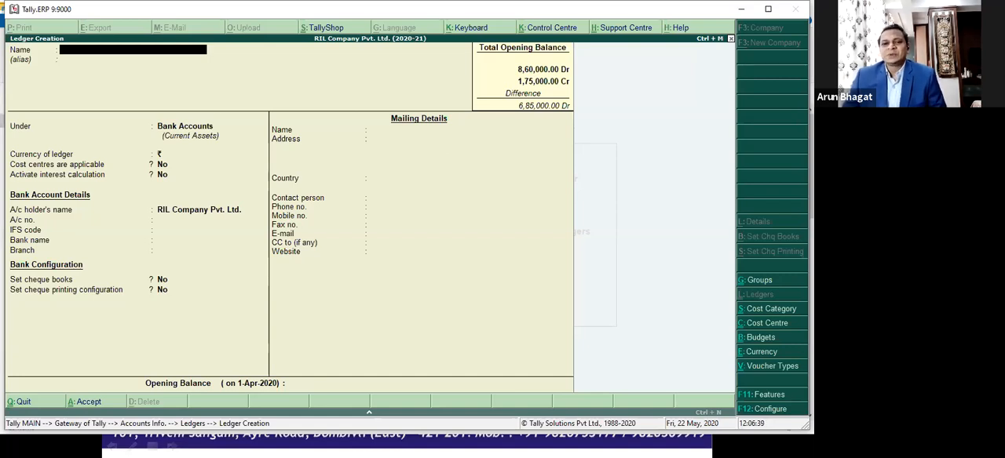
{"action": "type", "text": "& T Pubn"}
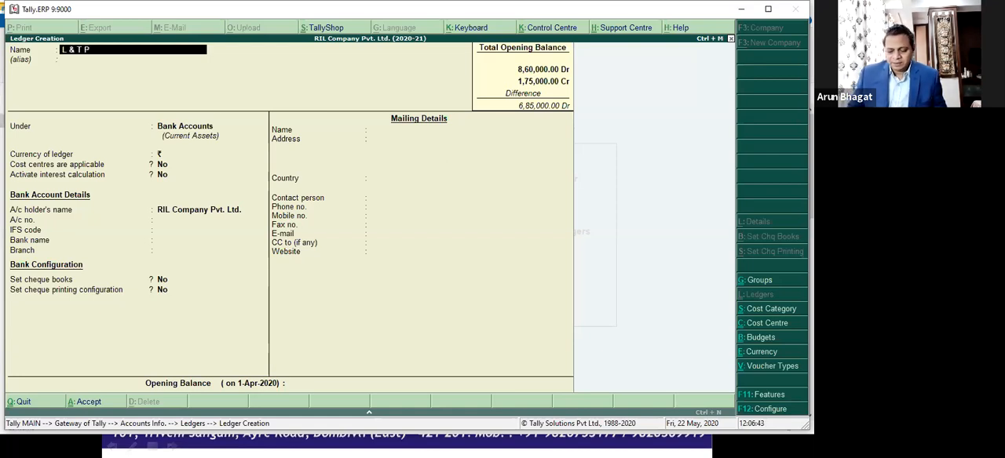
{"action": "type", "text": "ne"}
{"action": "key", "text": "Return"}
{"action": "key", "text": "Return"}
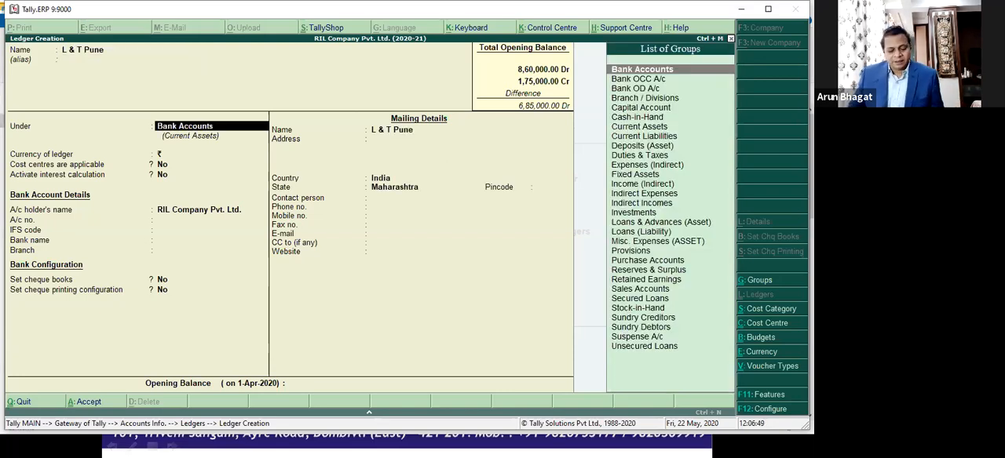
Step: Create a new group named L & T Group under Sundry Debtors from the ledger's parent group selection
{"action": "key", "text": "alt+c"}
{"action": "type", "text": "L"}
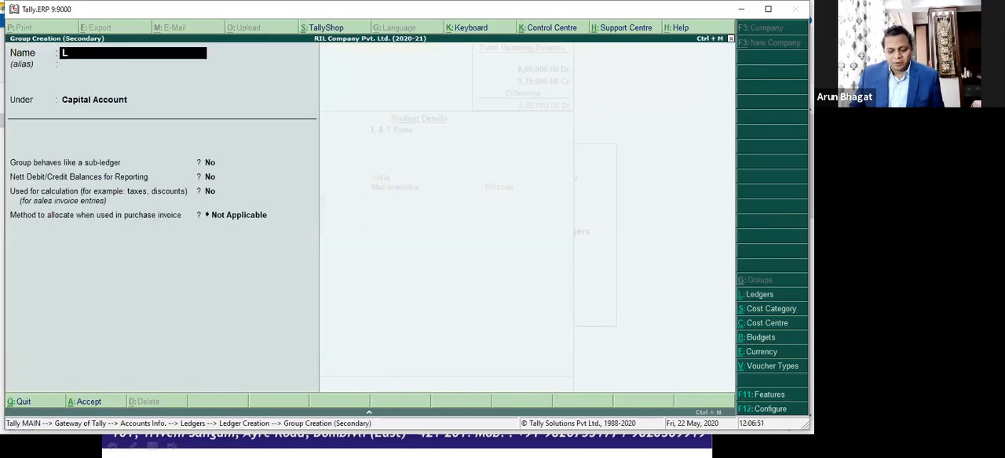
{"action": "type", "text": " & T Group"}
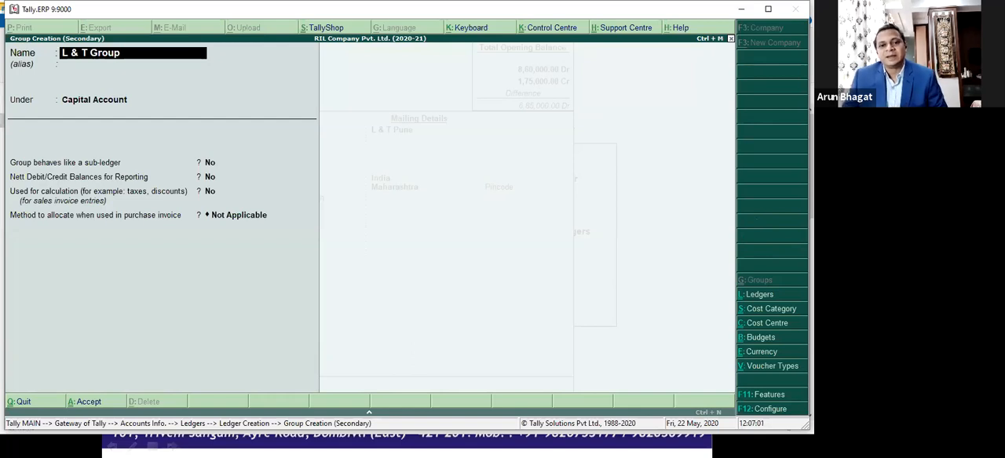
{"action": "key", "text": "Return"}
{"action": "key", "text": "Return"}
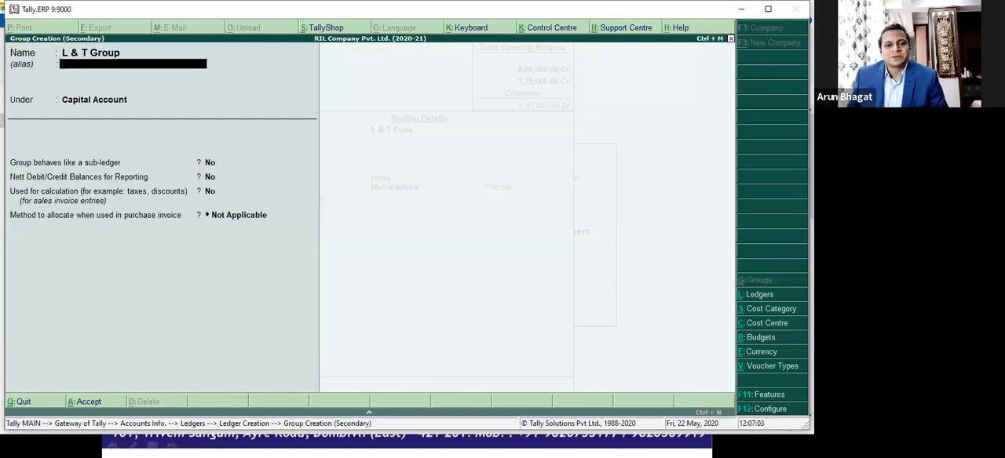
{"action": "type", "text": "Sund"}
{"action": "key", "text": "Down"}
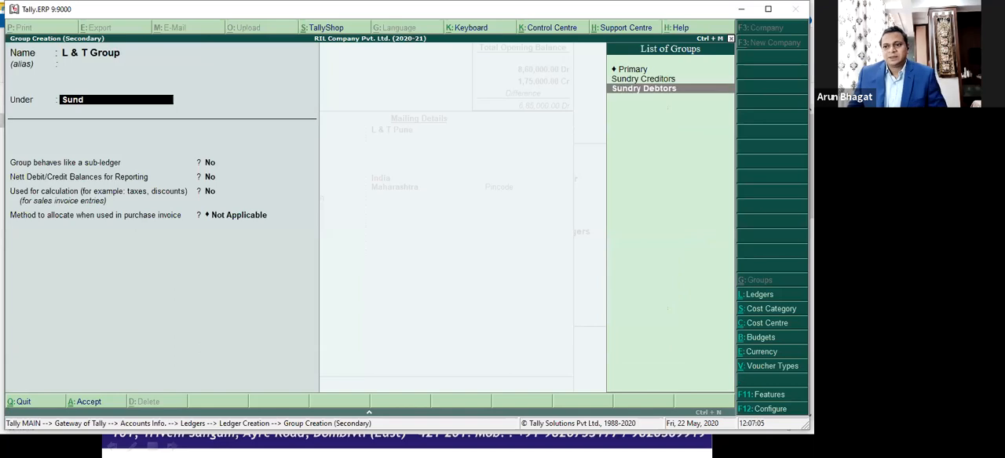
{"action": "key", "text": "Return"}
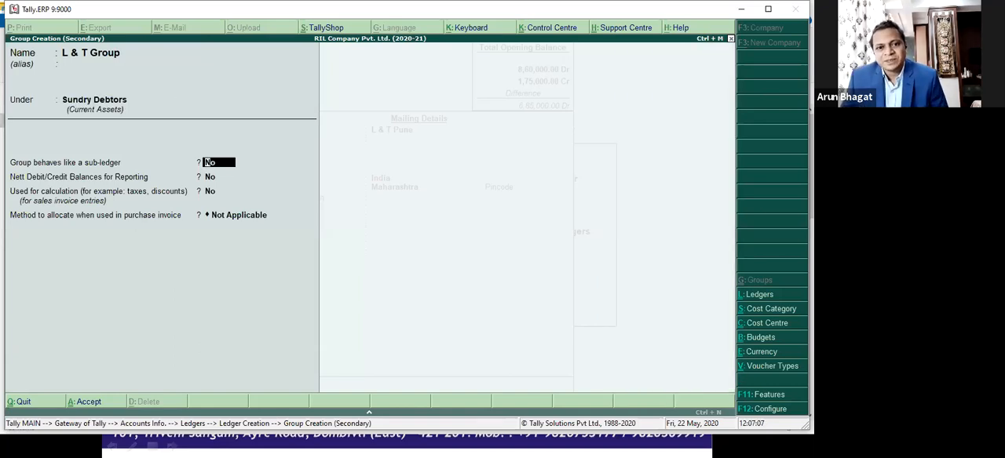
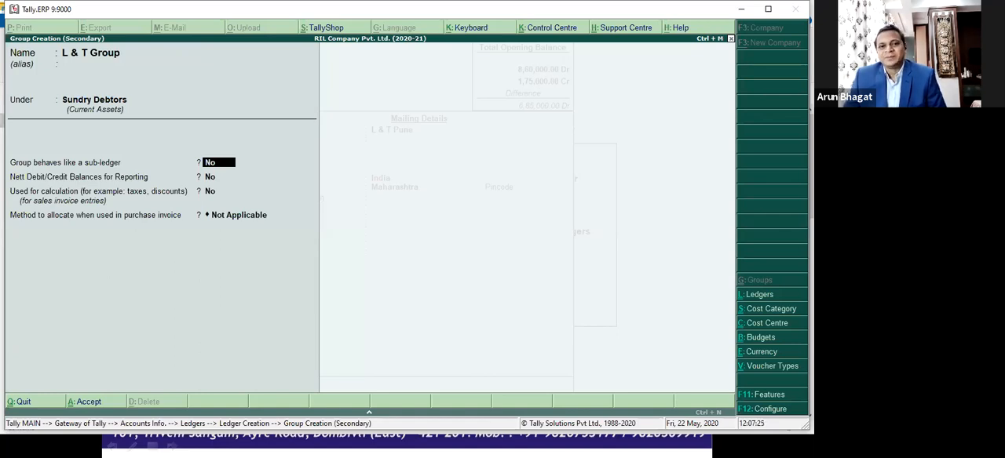
Step: Discard the unsaved L & T Group and the unsaved L & T Pune ledger
{"action": "key", "text": "Escape"}
{"action": "key", "text": "y"}
{"action": "key", "text": "Escape"}
{"action": "key", "text": "y"}
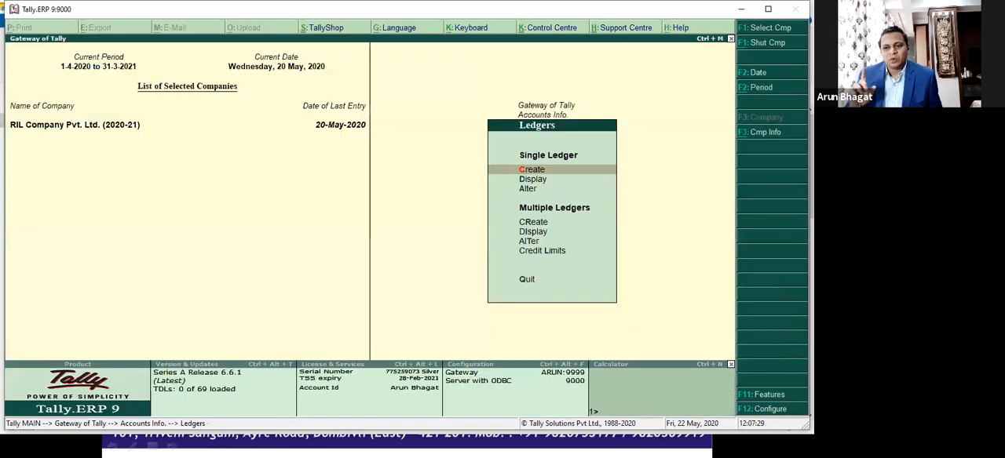
Step: Start a new ledger named L & T Ltd. under Sundry Debtors, leaving its balance and credit settings at their defaults
{"action": "key", "text": "Return"}
{"action": "type", "text": "L &"}
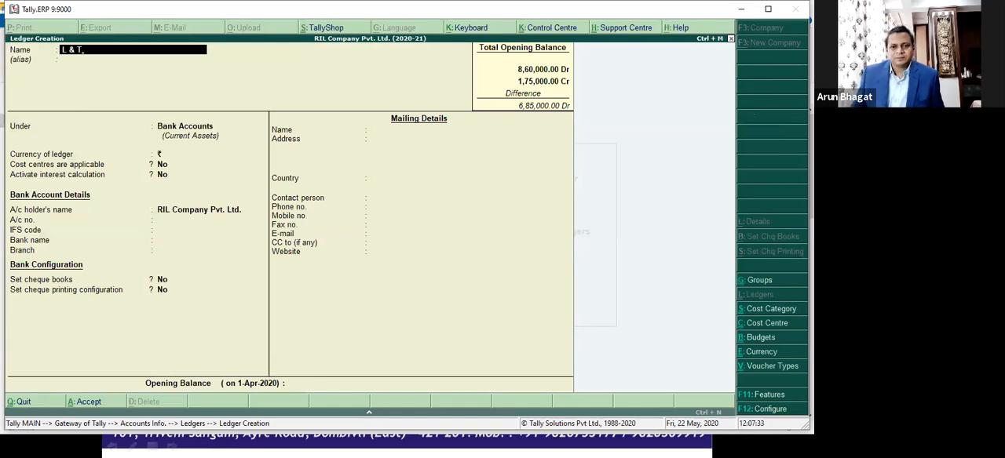
{"action": "type", "text": " T Ltd."}
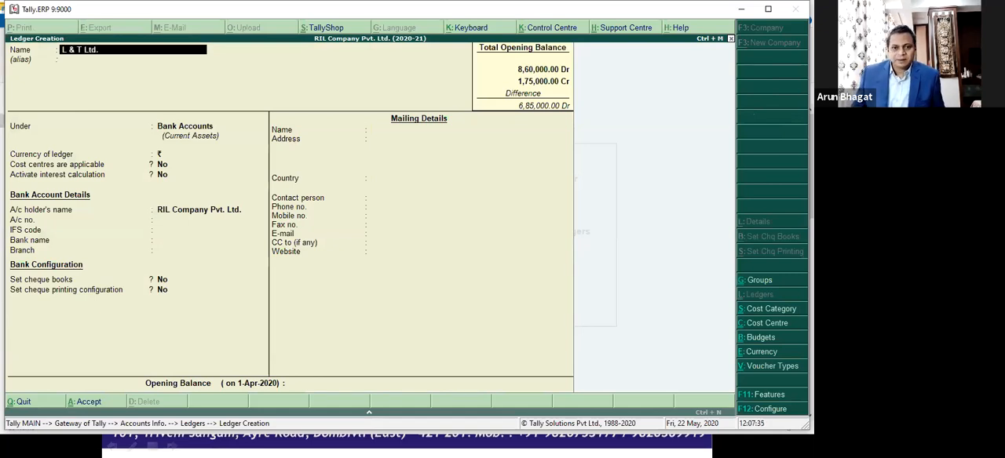
{"action": "key", "text": "Return"}
{"action": "key", "text": "Return"}
{"action": "type", "text": "sund"}
{"action": "key", "text": "Down"}
{"action": "key", "text": "Return"}
{"action": "key", "text": "Return"}
{"action": "key", "text": "Return"}
{"action": "key", "text": "Return"}
{"action": "key", "text": "Return"}
{"action": "key", "text": "Return"}
{"action": "key", "text": "Return"}
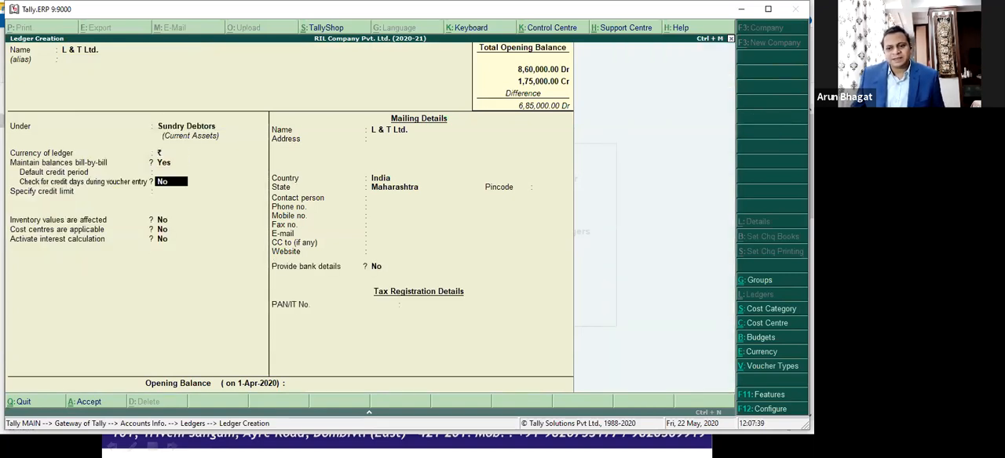
Step: In the Accounting Features, set Maintain multiple mailing details for company and ledgers to Yes
{"action": "key", "text": "Return"}
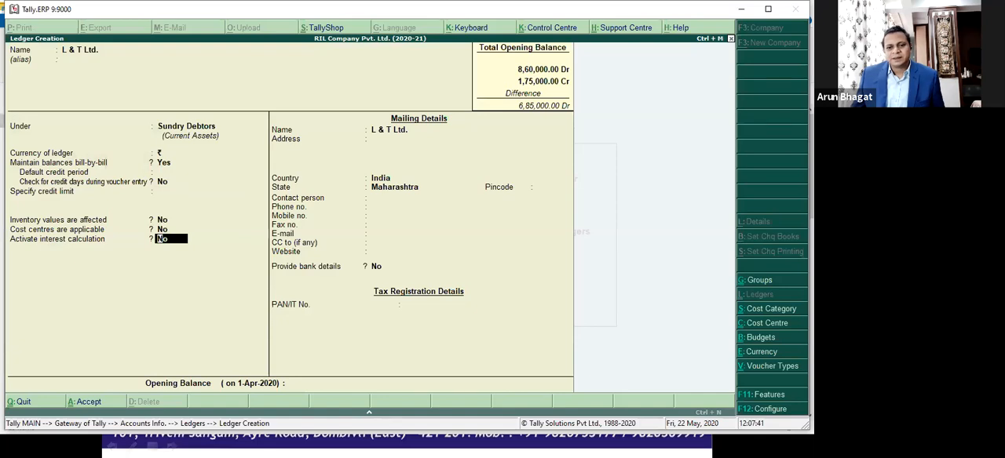
{"action": "key", "text": "F11"}
{"action": "key", "text": "Return"}
{"action": "key", "text": "Return"}
{"action": "key", "text": "Return"}
{"action": "key", "text": "Return"}
{"action": "key", "text": "Return"}
{"action": "key", "text": "Return"}
{"action": "key", "text": "Return"}
{"action": "key", "text": "Return"}
{"action": "key", "text": "Return"}
{"action": "key", "text": "Return"}
{"action": "key", "text": "Return"}
{"action": "key", "text": "Return"}
{"action": "key", "text": "Return"}
{"action": "key", "text": "Return"}
{"action": "key", "text": "Return"}
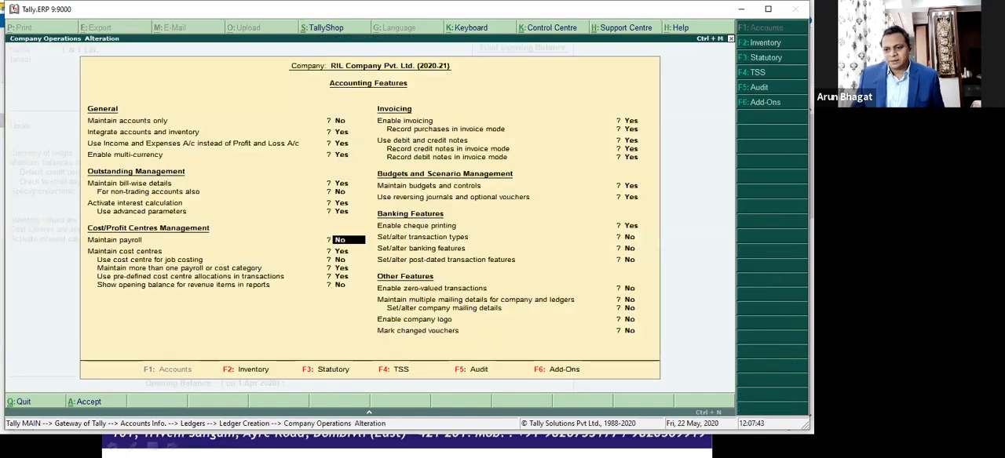
{"action": "key", "text": "Return"}
{"action": "key", "text": "Return"}
{"action": "key", "text": "Return"}
{"action": "key", "text": "Return"}
{"action": "key", "text": "Return"}
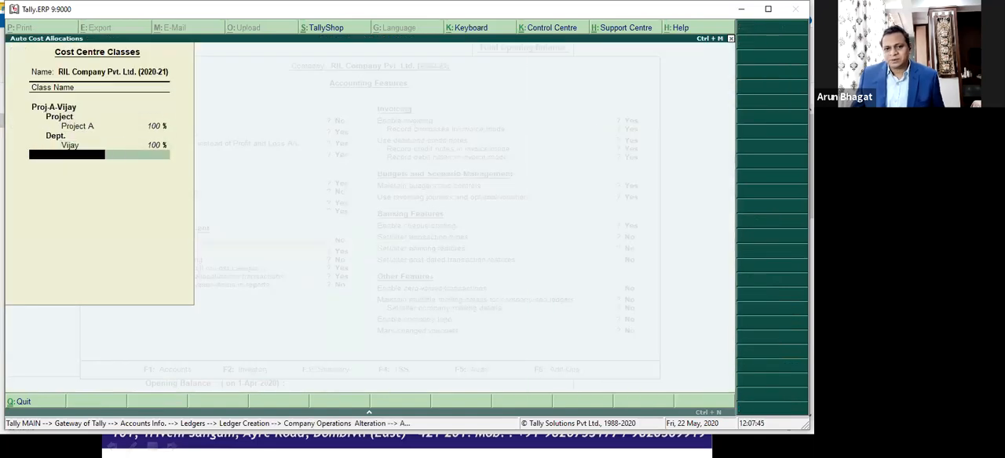
{"action": "key", "text": "Return"}
{"action": "key", "text": "Return"}
{"action": "key", "text": "Return"}
{"action": "key", "text": "Return"}
{"action": "key", "text": "Return"}
{"action": "key", "text": "Return"}
{"action": "key", "text": "Return"}
{"action": "key", "text": "Return"}
{"action": "key", "text": "Return"}
{"action": "key", "text": "Return"}
{"action": "key", "text": "Return"}
{"action": "key", "text": "Return"}
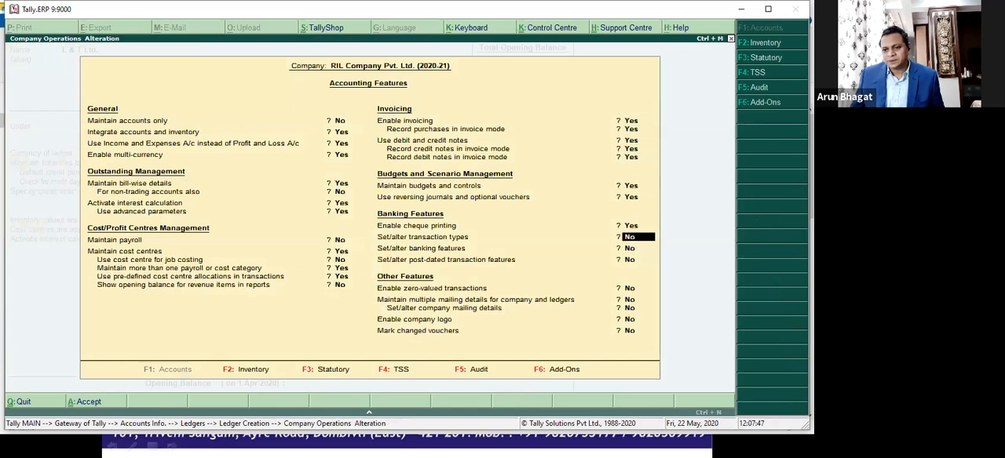
{"action": "key", "text": "Return"}
{"action": "key", "text": "y"}
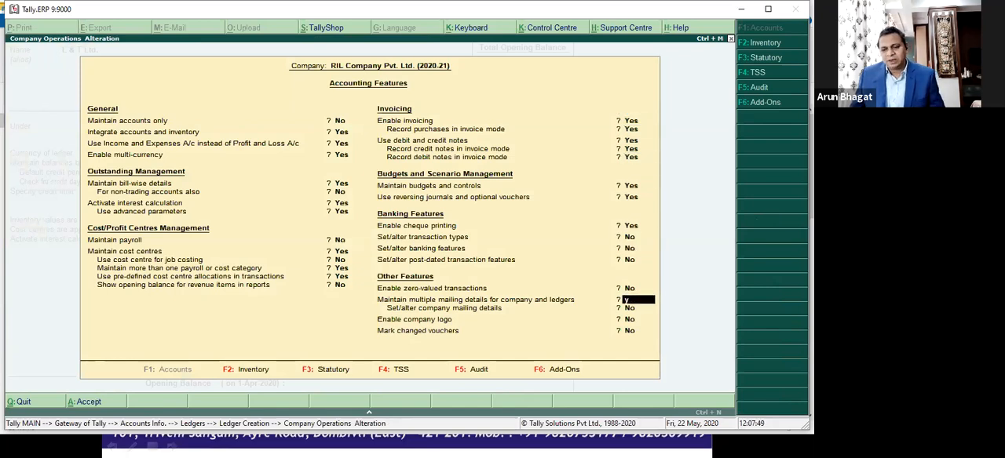
{"action": "key", "text": "Return"}
Step: Set Set/alter company mailing details to Yes, leave the company's address types unfilled and save the Accounting Features
{"action": "key", "text": "y"}
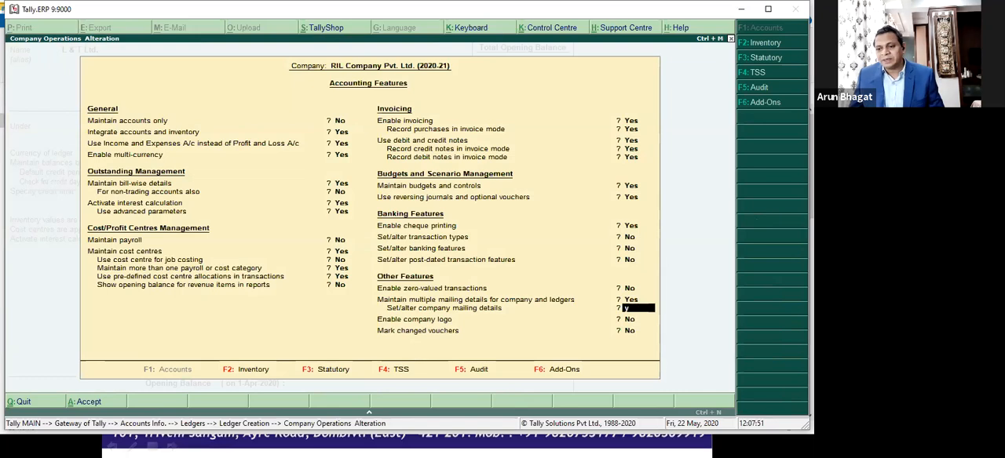
{"action": "key", "text": "Return"}
{"action": "key", "text": "Escape"}
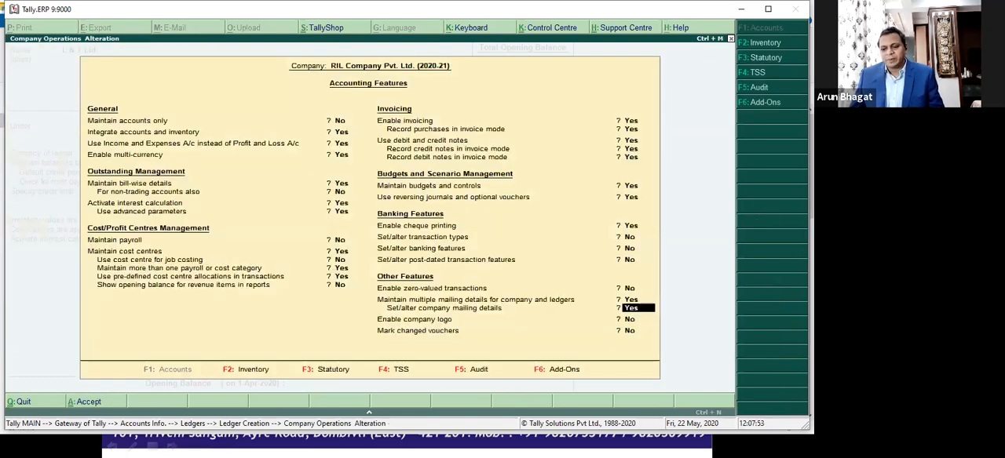
{"action": "key", "text": "Return"}
{"action": "key", "text": "ctrl+a"}
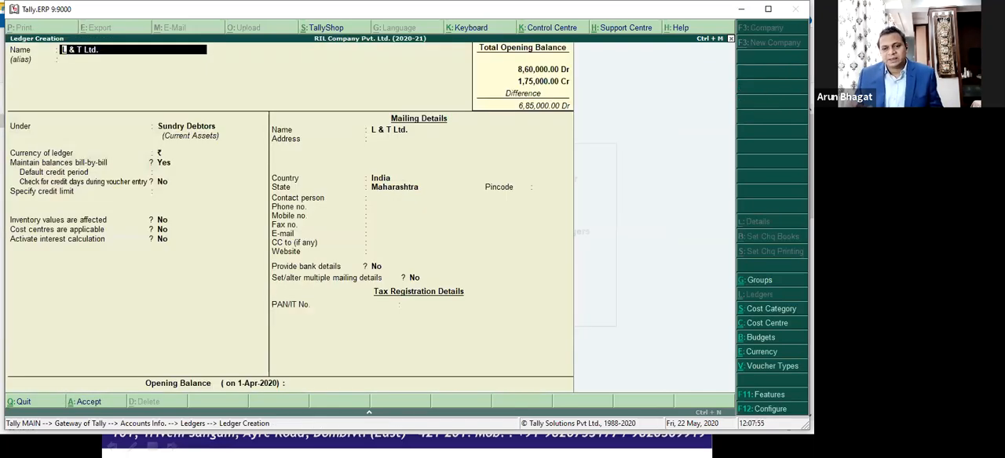
Step: Set Set/alter multiple mailing details to Yes for the L & T Ltd. ledger, leaving its other fields unchanged
{"action": "key", "text": "Return"}
{"action": "key", "text": "Return"}
{"action": "key", "text": "Return"}
{"action": "key", "text": "Return"}
{"action": "key", "text": "Return"}
{"action": "key", "text": "Return"}
{"action": "key", "text": "Return"}
{"action": "key", "text": "Return"}
{"action": "key", "text": "Return"}
{"action": "key", "text": "Return"}
{"action": "key", "text": "Return"}
{"action": "key", "text": "Return"}
{"action": "key", "text": "Return"}
{"action": "key", "text": "Return"}
{"action": "key", "text": "Return"}
{"action": "key", "text": "Return"}
{"action": "key", "text": "Return"}
{"action": "key", "text": "Return"}
{"action": "key", "text": "Return"}
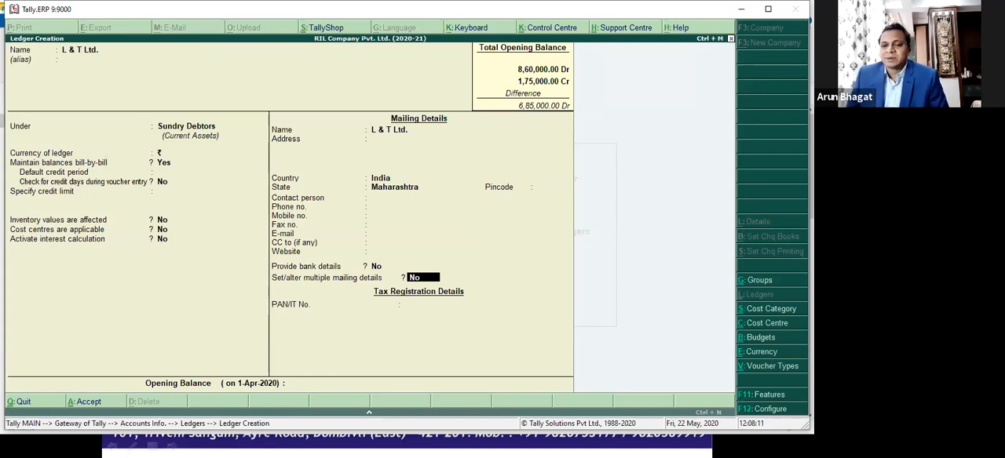
{"action": "key", "text": "y"}
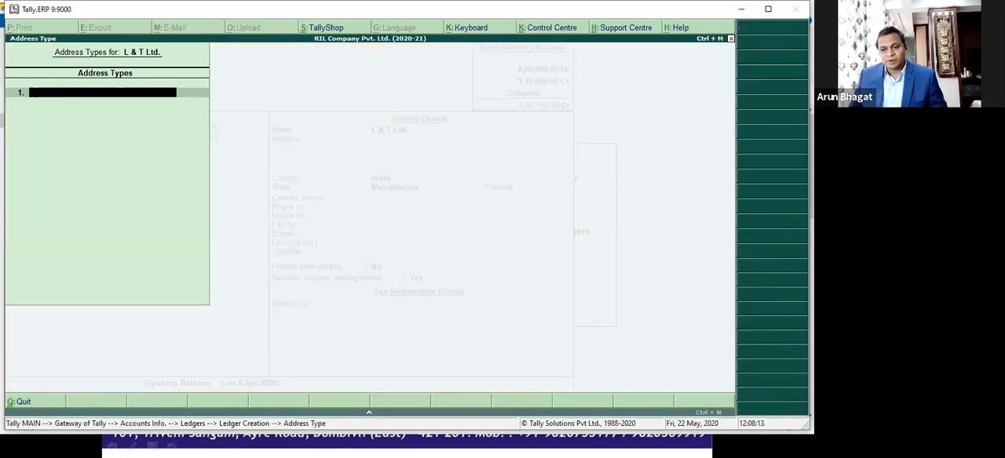
Step: Add an address type named Pune for L & T Ltd. and fill in its two address lines
{"action": "type", "text": "Pune"}
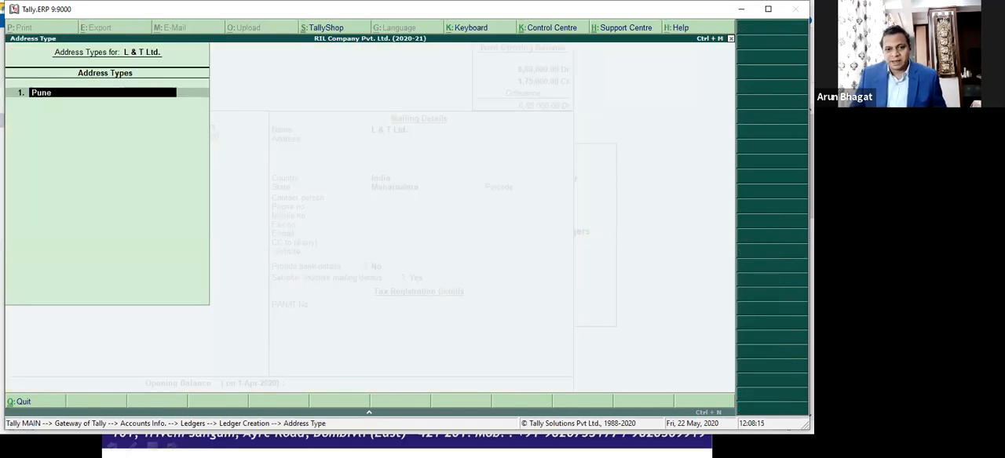
{"action": "key", "text": "Return"}
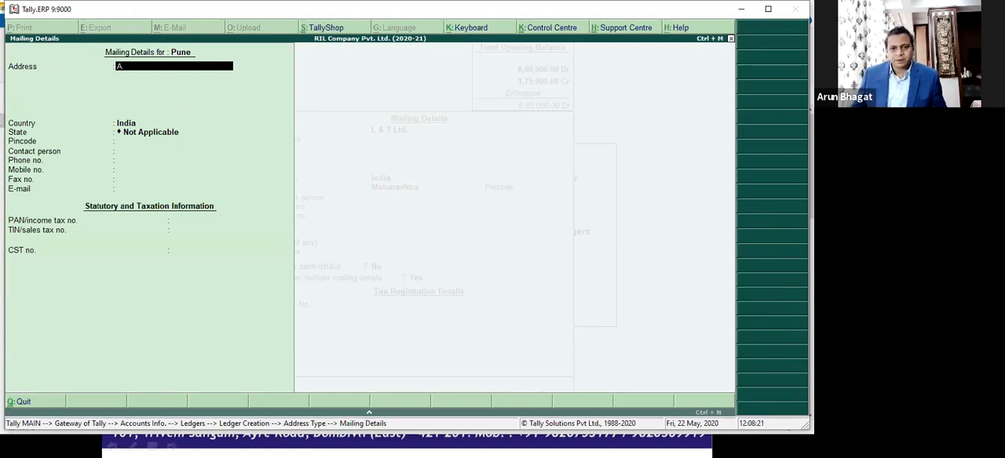
{"action": "type", "text": "Hinjewadi"}
{"action": "key", "text": "Return"}
{"action": "type", "text": "Pune"}
{"action": "key", "text": "Return"}
{"action": "key", "text": "Return"}
{"action": "key", "text": "Return"}
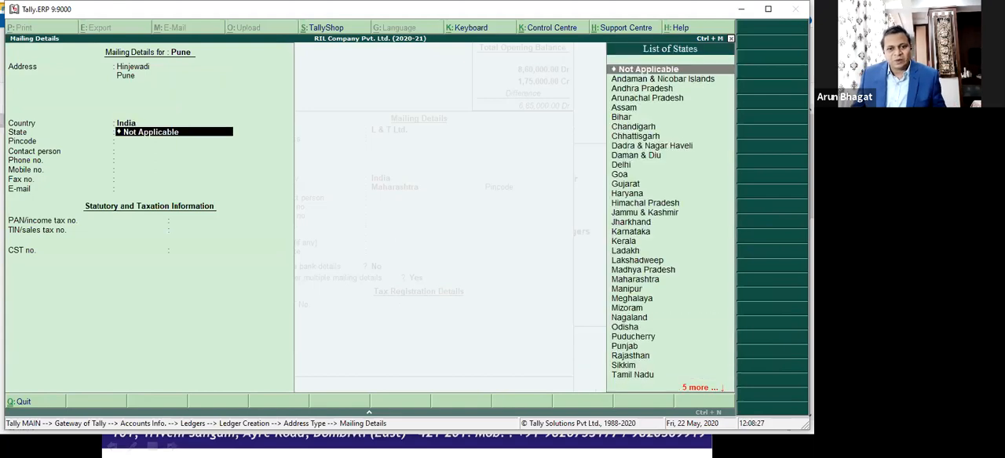
Step: Keep India as the Pune address's country, set its state to Maharashtra and leave the contact and tax fields blank
{"action": "type", "text": "Ma"}
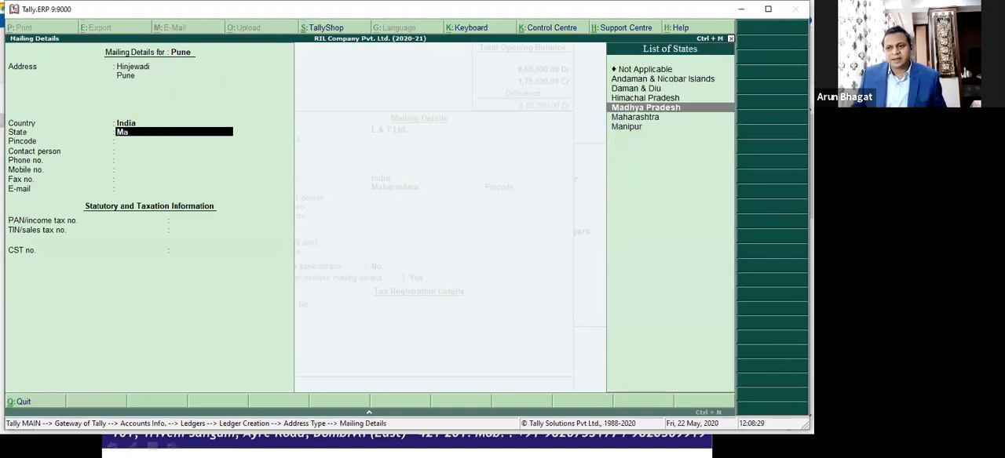
{"action": "key", "text": "Down"}
{"action": "key", "text": "Return"}
{"action": "key", "text": "Return"}
{"action": "key", "text": "Return"}
{"action": "key", "text": "Return"}
{"action": "key", "text": "Return"}
{"action": "key", "text": "Return"}
{"action": "key", "text": "Return"}
{"action": "key", "text": "Return"}
{"action": "key", "text": "Return"}
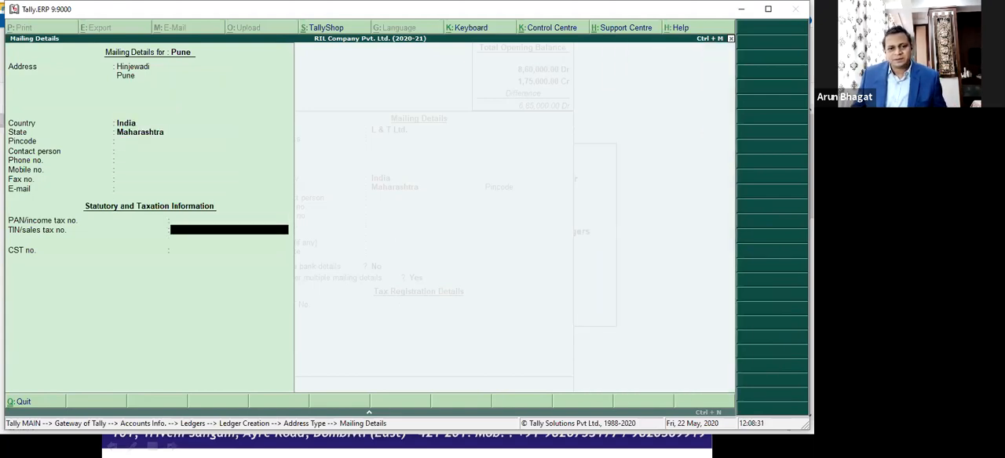
{"action": "key", "text": "Return"}
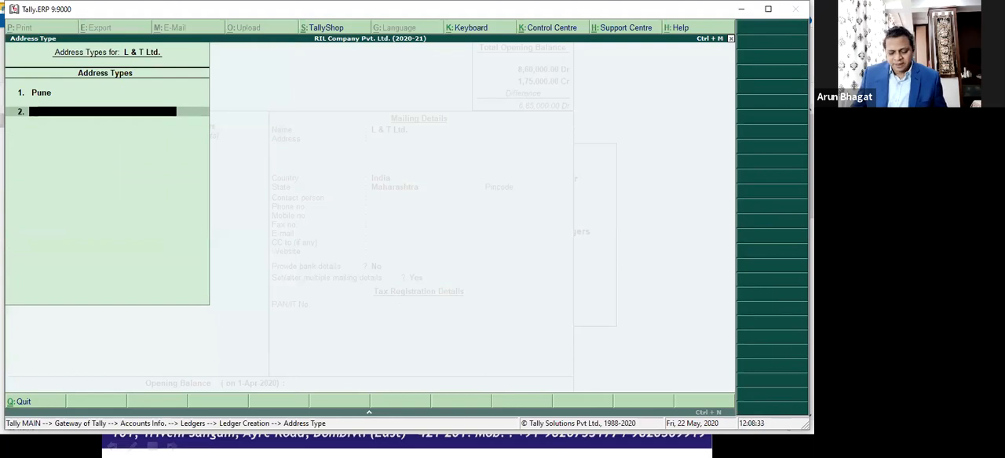
Step: Add a second address type named Bangalore for L & T Ltd. and fill in its two address lines
{"action": "type", "text": "Bangalore"}
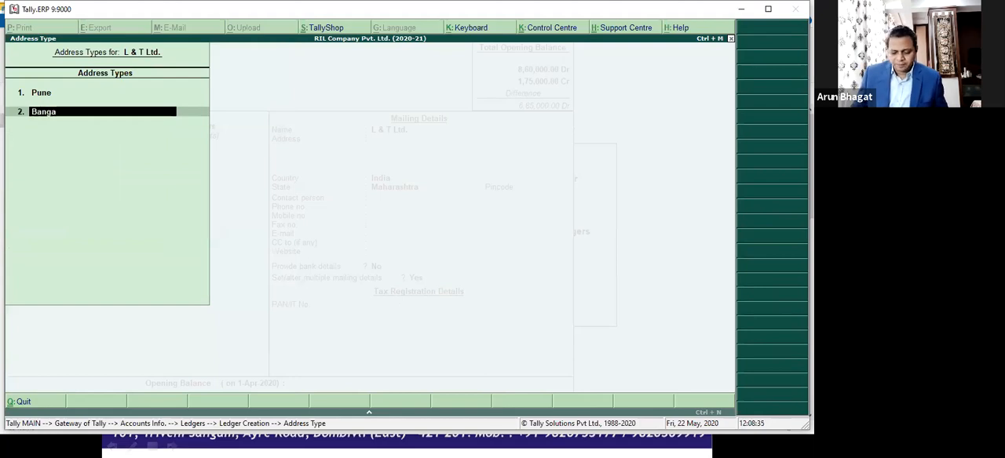
{"action": "key", "text": "Return"}
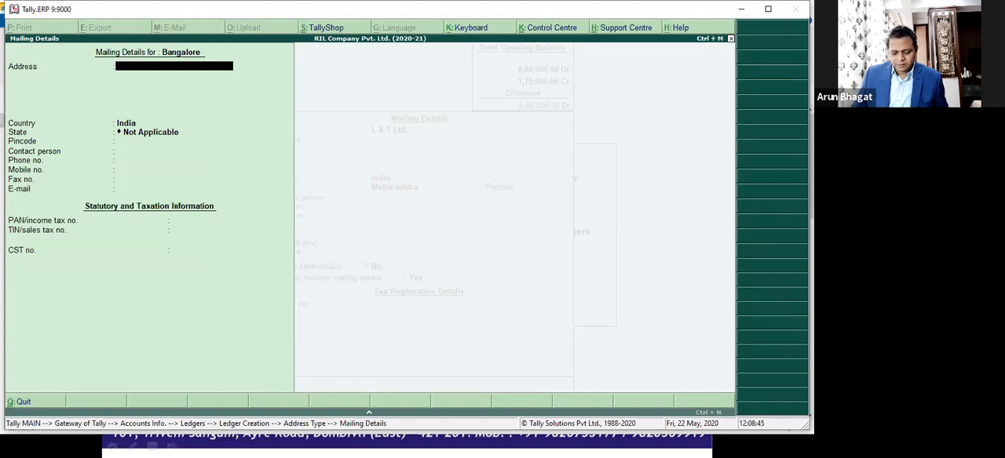
{"action": "type", "text": "Hosaga"}
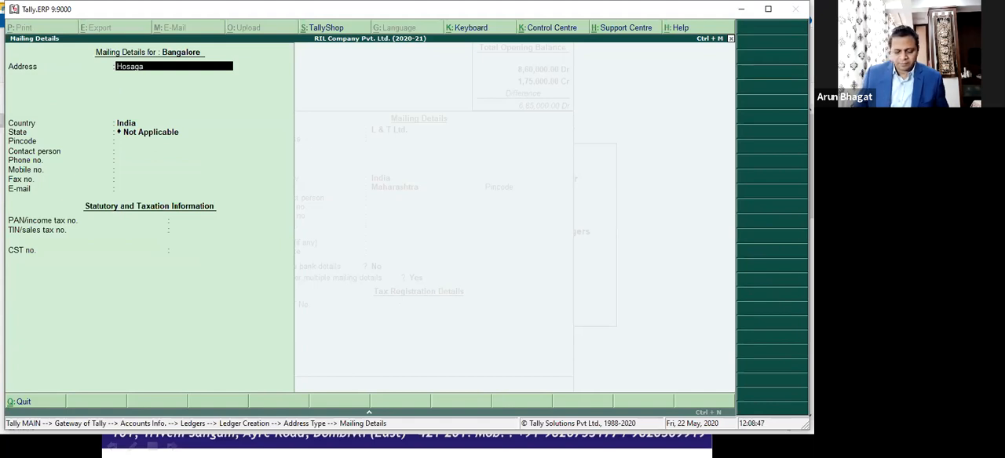
{"action": "type", "text": "ndra"}
{"action": "key", "text": "Return"}
{"action": "type", "text": "B"}
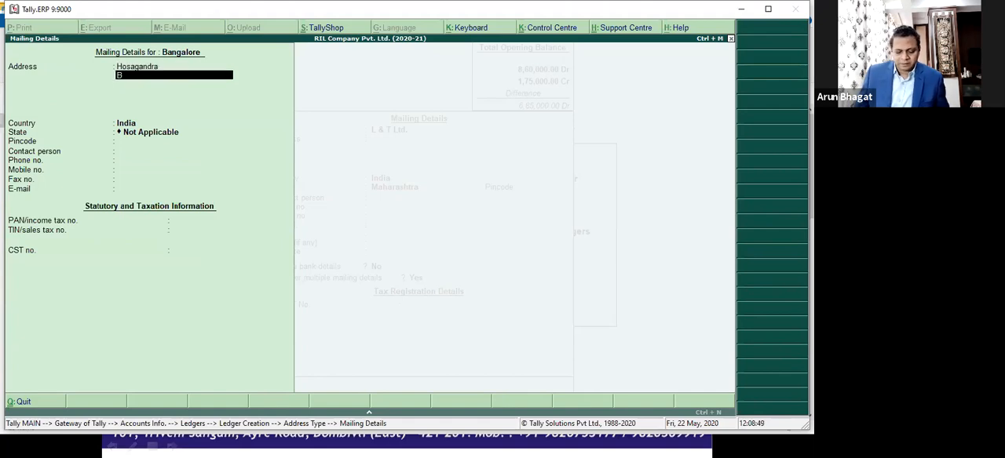
{"action": "type", "text": "angalore"}
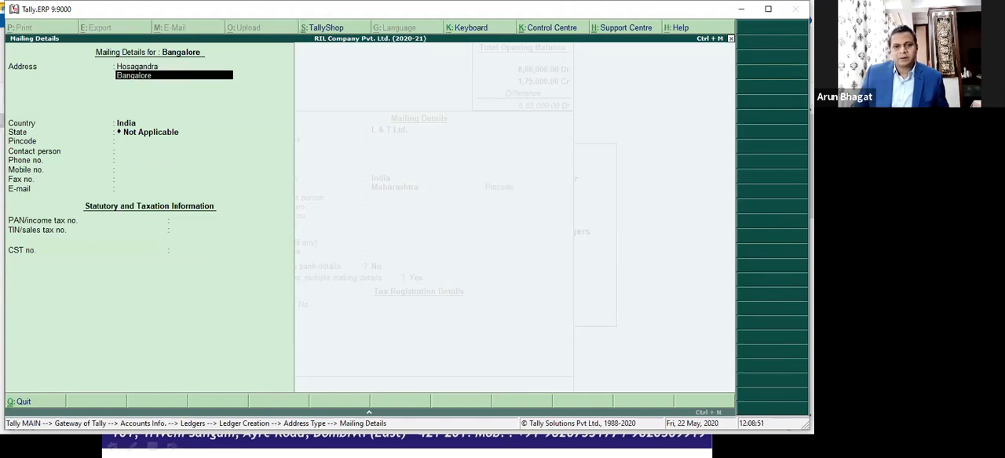
Step: Keep India as the Bangalore address's country, set its state to Karnataka and leave the contact and tax fields blank
{"action": "key", "text": "Return"}
{"action": "key", "text": "Return"}
{"action": "key", "text": "Return"}
{"action": "type", "text": "Ka"}
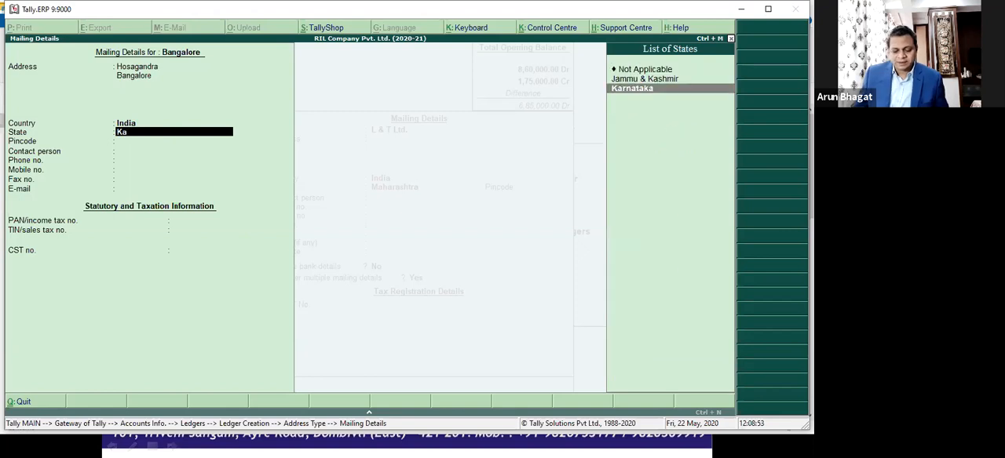
{"action": "key", "text": "Return"}
{"action": "key", "text": "Return"}
{"action": "key", "text": "Return"}
{"action": "key", "text": "Return"}
{"action": "key", "text": "Return"}
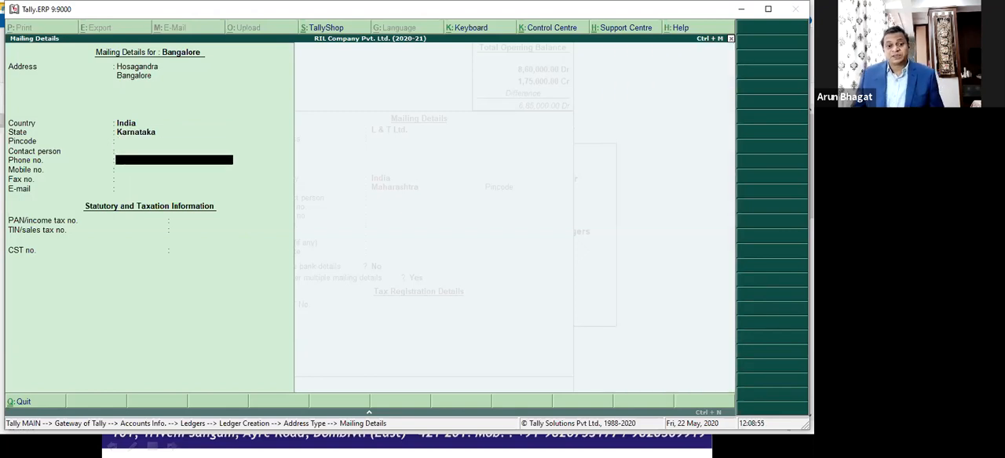
{"action": "key", "text": "Return"}
{"action": "key", "text": "Return"}
{"action": "key", "text": "Return"}
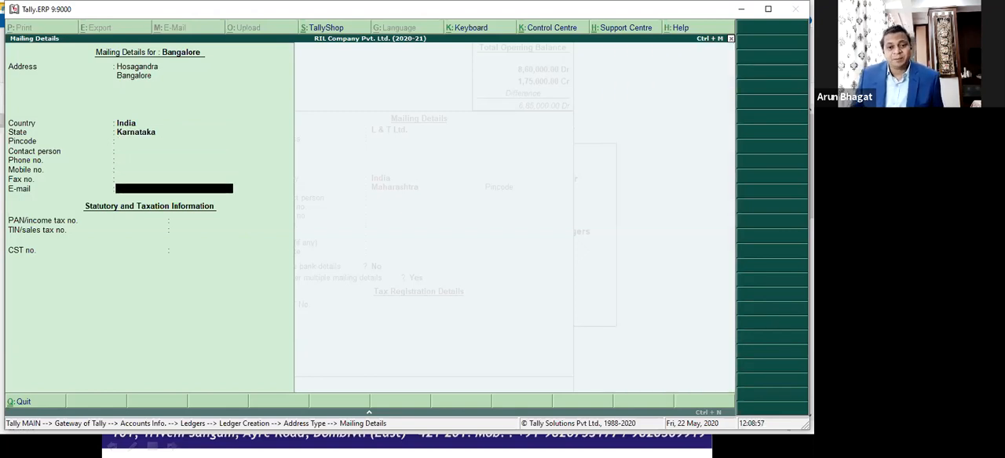
{"action": "key", "text": "Return"}
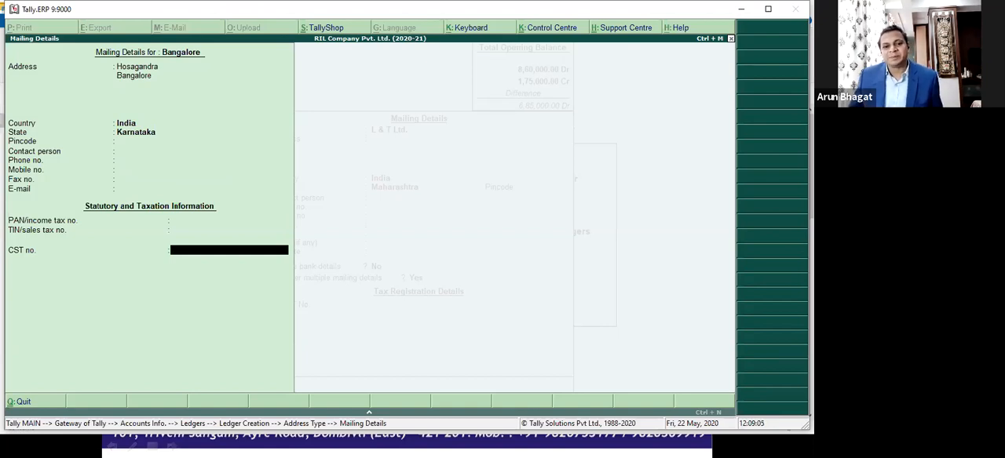
{"action": "key", "text": "Return"}
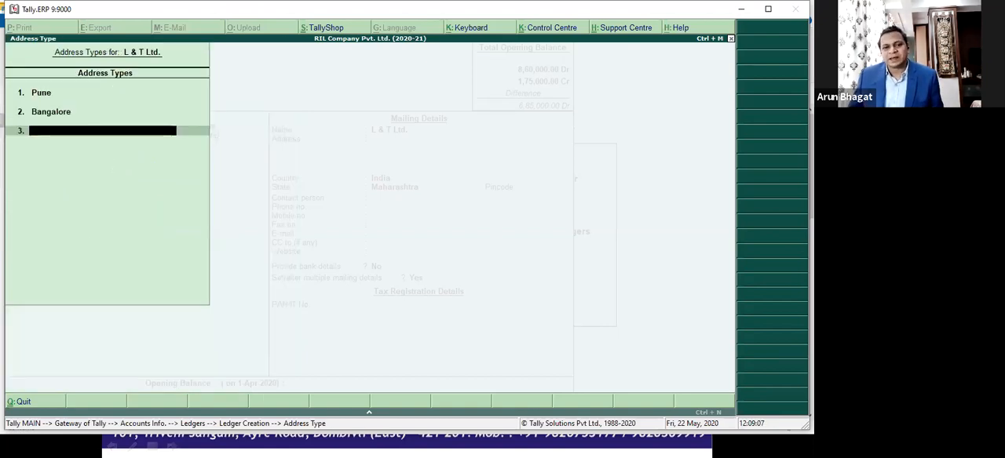
Step: Finish the address type list and save the L & T Ltd. ledger
{"action": "key", "text": "Return"}
{"action": "key", "text": "Return"}
Step: Leave the accounts masters and open a new Sales voucher in the accounting vouchers
{"action": "key", "text": "Return"}
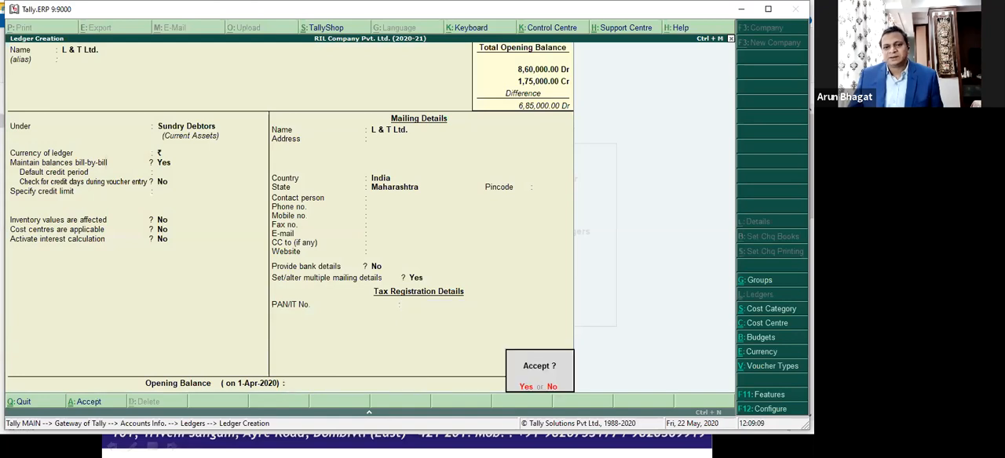
{"action": "key", "text": "Return"}
{"action": "key", "text": "Escape"}
{"action": "key", "text": "Return"}
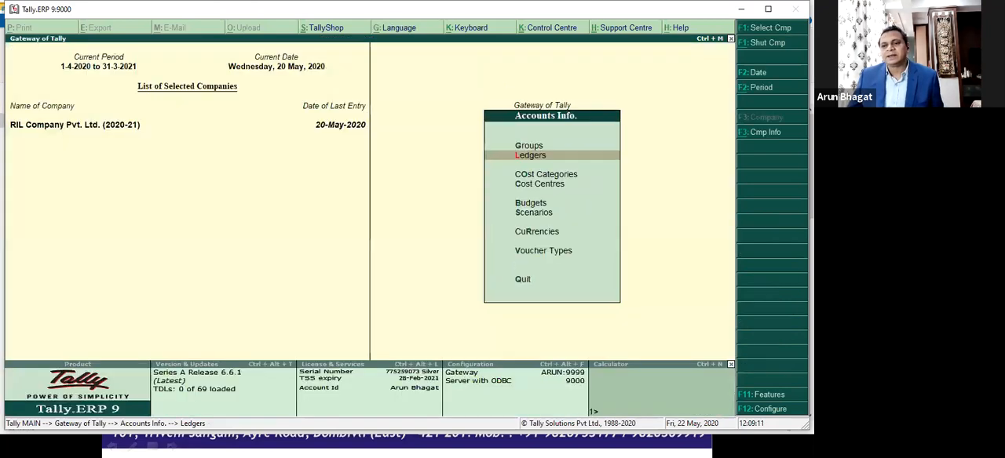
{"action": "key", "text": "Escape"}
{"action": "key", "text": "Down"}
{"action": "key", "text": "Down"}
{"action": "key", "text": "Return"}
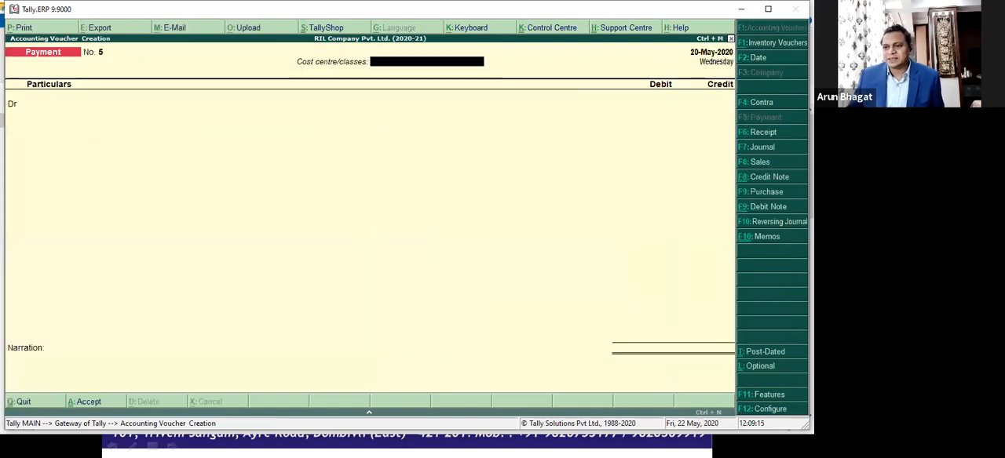
{"action": "left_click", "coordinate": [756, 163]}
Step: Set the cost centre/class to Not Applicable, leave the reference blank and choose L & T Ltd. as the party
{"action": "key", "text": "Return"}
{"action": "key", "text": "Return"}
{"action": "key", "text": "Down"}
{"action": "key", "text": "Down"}
{"action": "key", "text": "Down"}
{"action": "key", "text": "Down"}
{"action": "key", "text": "Down"}
Step: Leave the despatch and order details blank, try Bangalore and switch to Pune as the consignee's address type
{"action": "key", "text": "Return"}
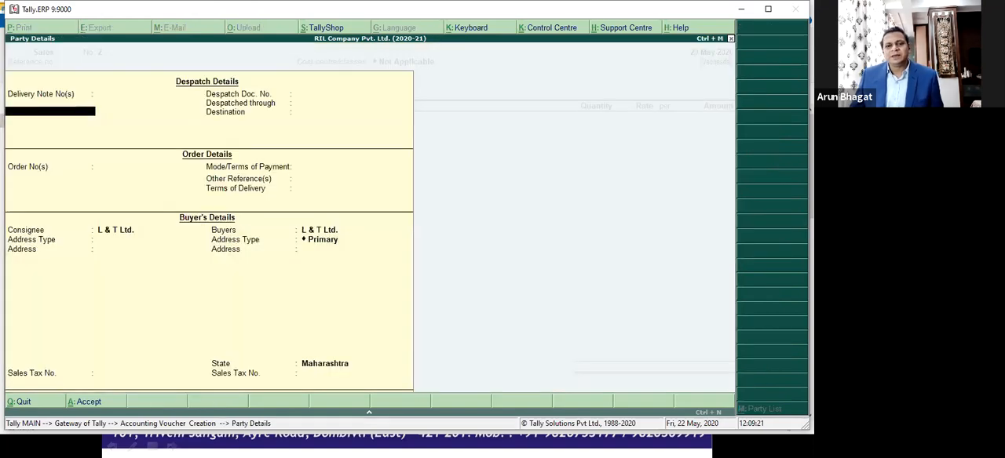
{"action": "key", "text": "Return"}
{"action": "key", "text": "Return"}
{"action": "key", "text": "Return"}
{"action": "key", "text": "Return"}
{"action": "key", "text": "Return"}
{"action": "key", "text": "Return"}
{"action": "key", "text": "Return"}
{"action": "key", "text": "Return"}
{"action": "key", "text": "Return"}
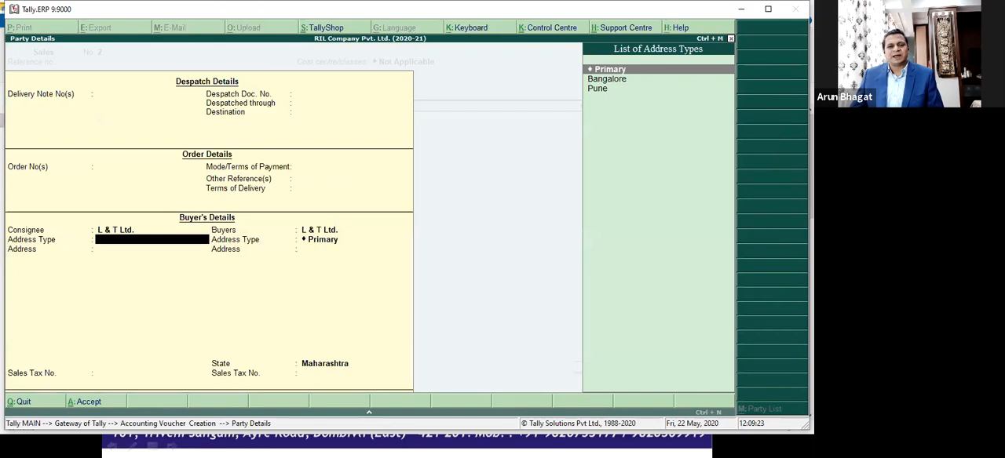
{"action": "key", "text": "Down"}
{"action": "key", "text": "Down"}
{"action": "key", "text": "Up"}
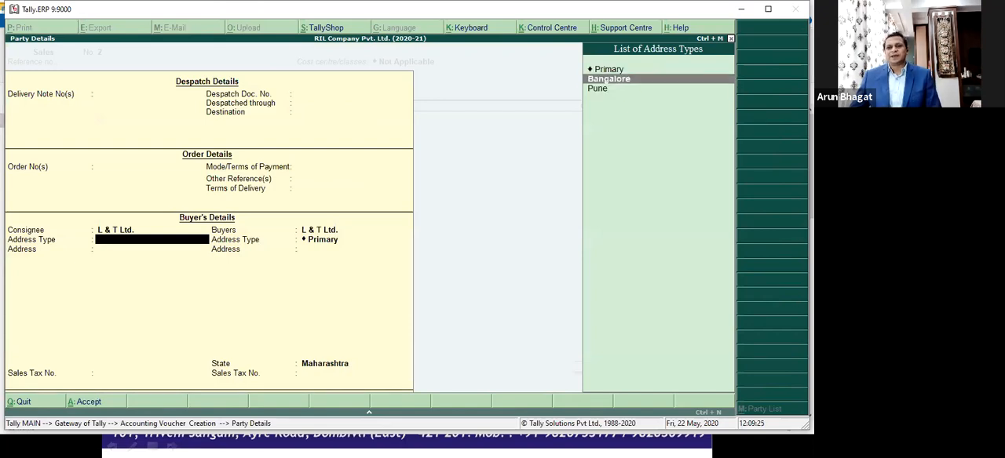
{"action": "key", "text": "Return"}
{"action": "key", "text": "BackSpace"}
{"action": "key", "text": "Down"}
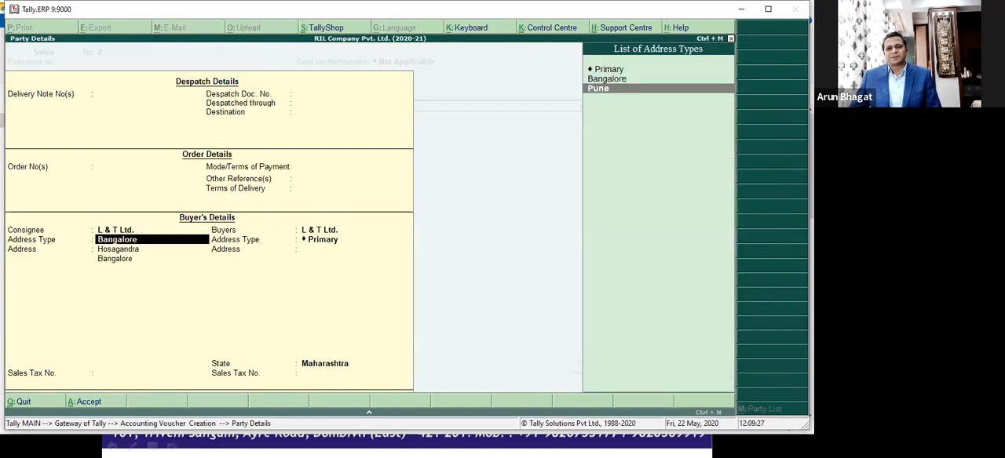
{"action": "key", "text": "Return"}
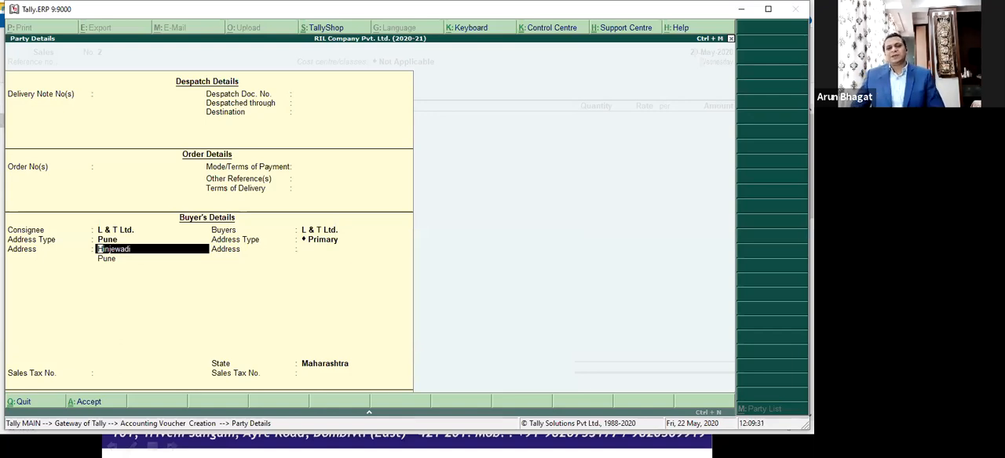
Step: Abandon the unsaved Sales voucher and return to the Gateway of Tally
{"action": "key", "text": "Escape"}
{"action": "key", "text": "Escape"}
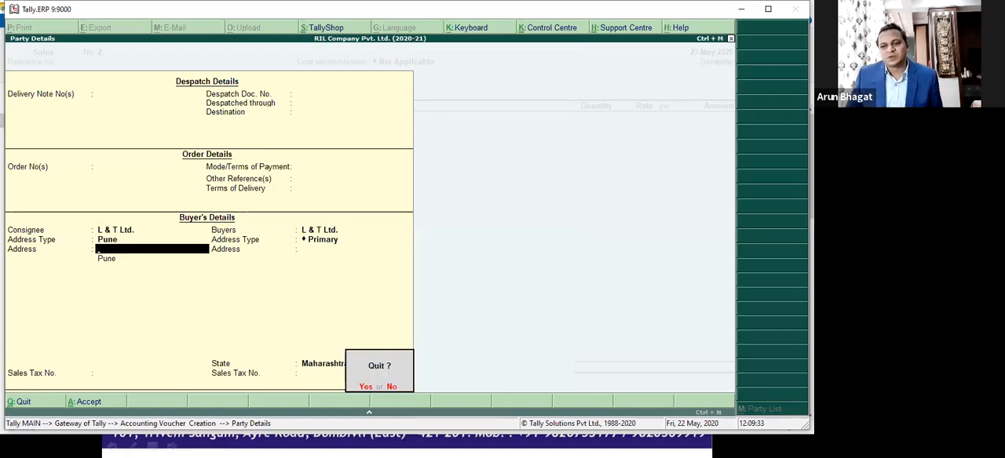
{"action": "key", "text": "Return"}
{"action": "key", "text": "Escape"}
{"action": "key", "text": "Return"}
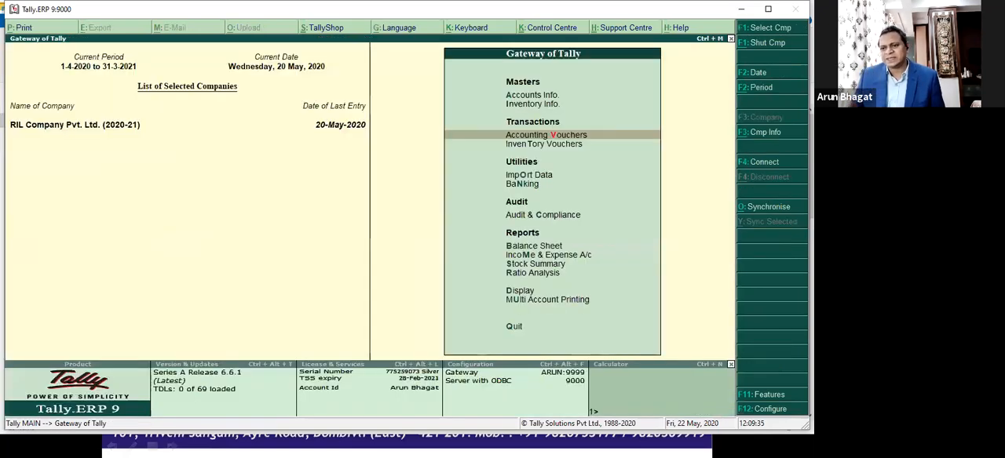
Step: Turn on setting/altering company mailing details in the company's Accounting Features
{"action": "key", "text": "F11"}
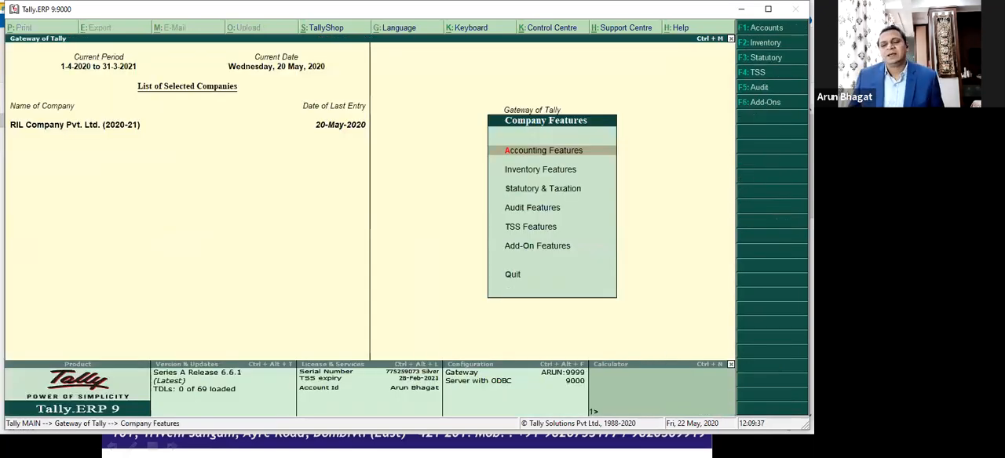
{"action": "key", "text": "Return"}
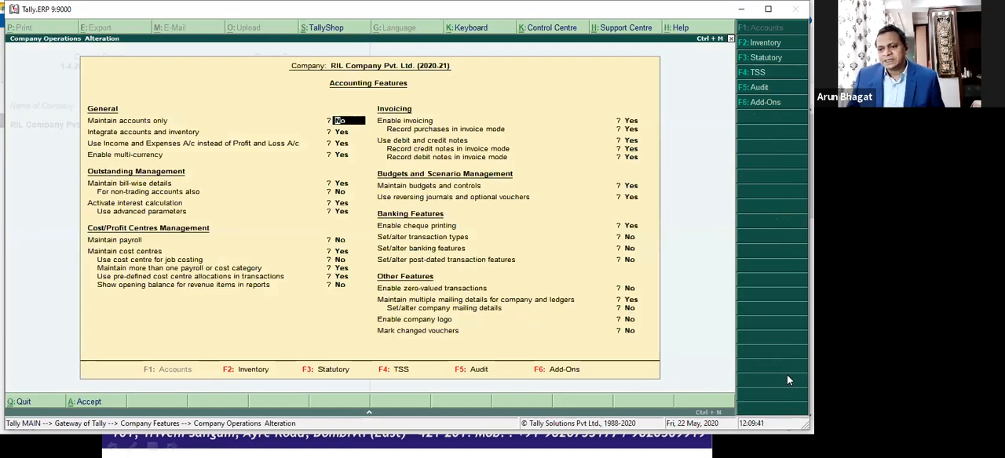
{"action": "key", "text": "ctrl+End"}
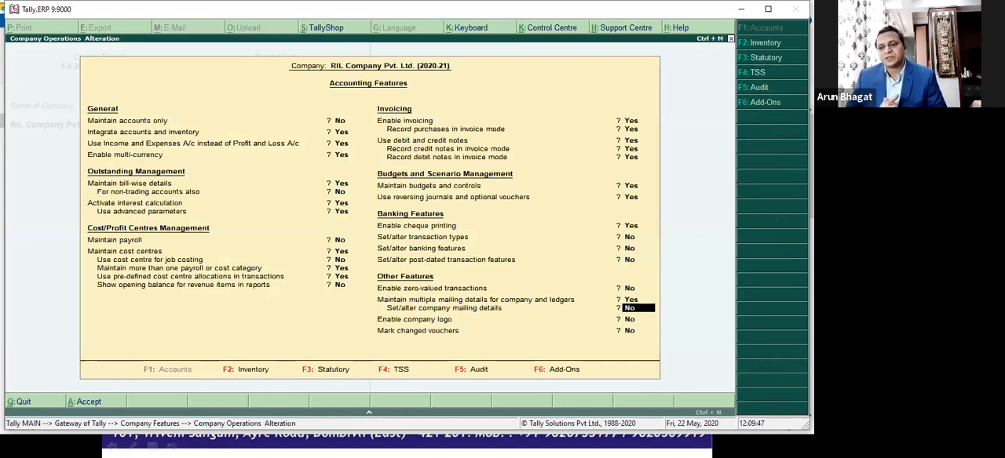
{"action": "key", "text": "y"}
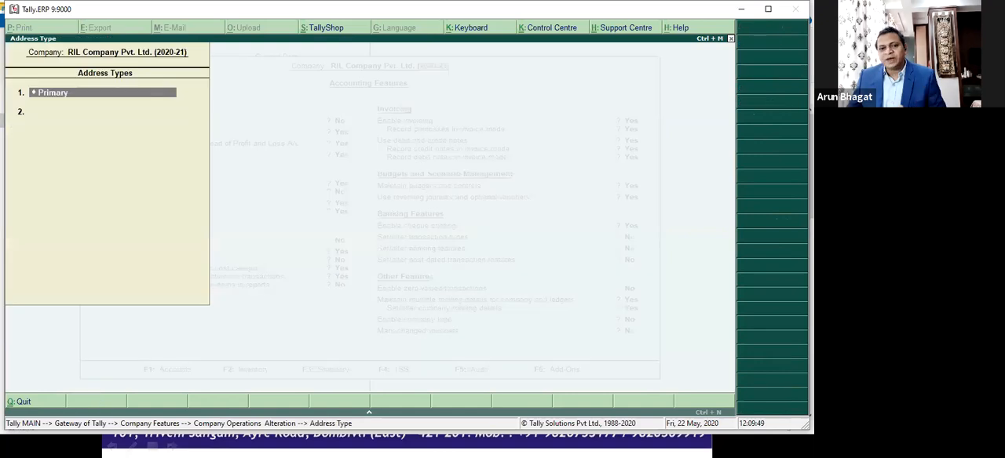
Step: Accept the company's Primary mailing details as they are and add a second address type called Pune
{"action": "key", "text": "Return"}
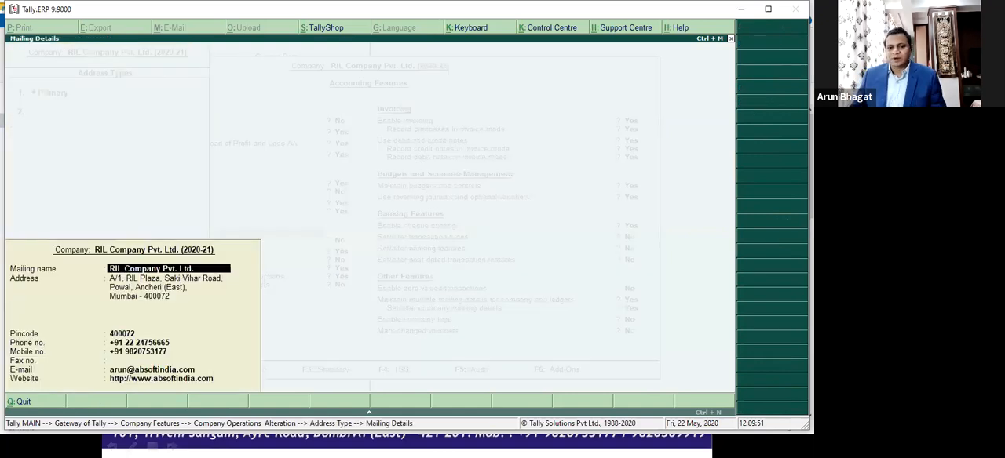
{"action": "key", "text": "ctrl+a"}
{"action": "type", "text": "Pune"}
{"action": "key", "text": "Return"}
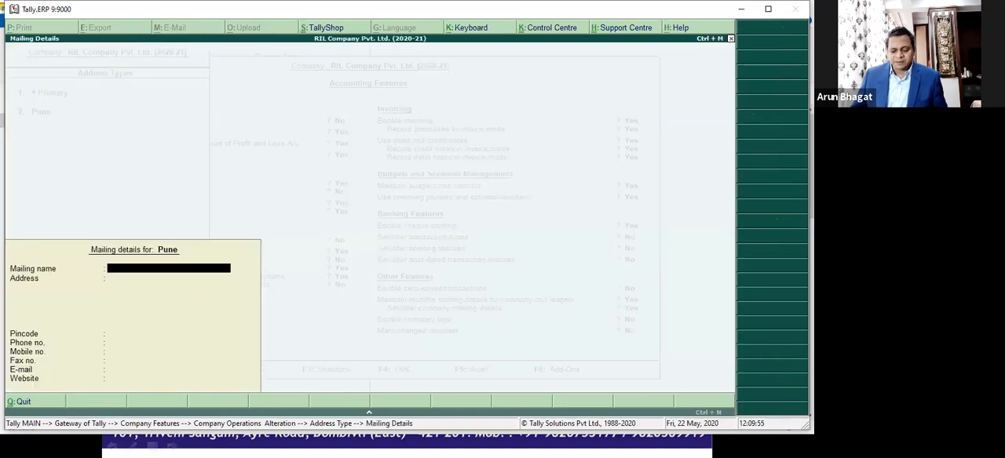
{"action": "type", "text": "Bibwe Wadi,"}
{"action": "key", "text": "Return"}
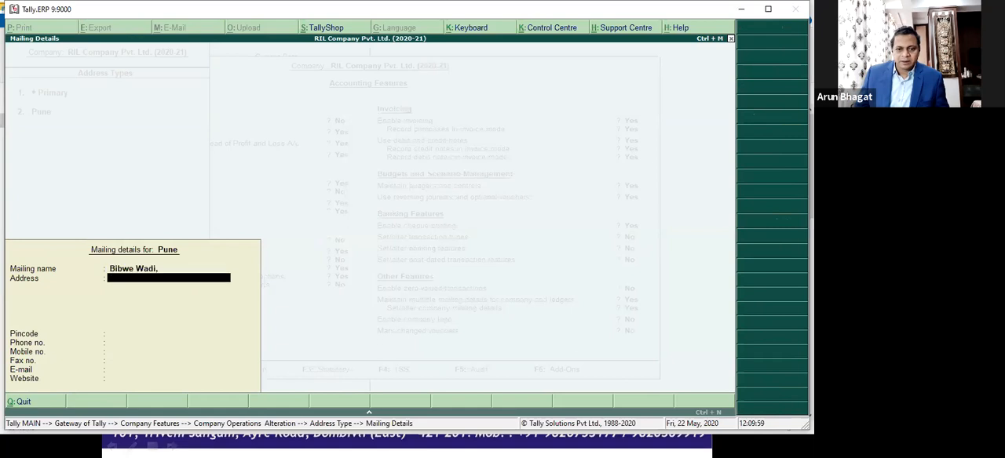
{"action": "key", "text": "BackSpace"}
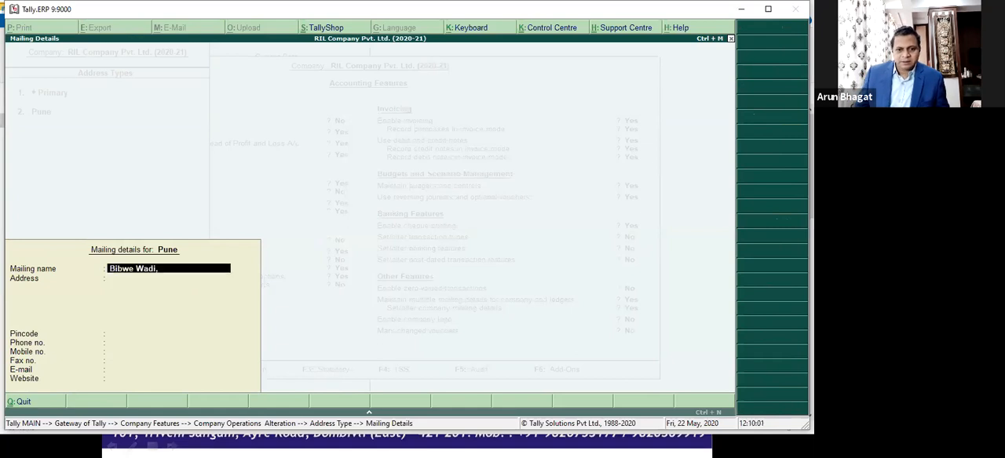
{"action": "key", "text": "BackSpace"}
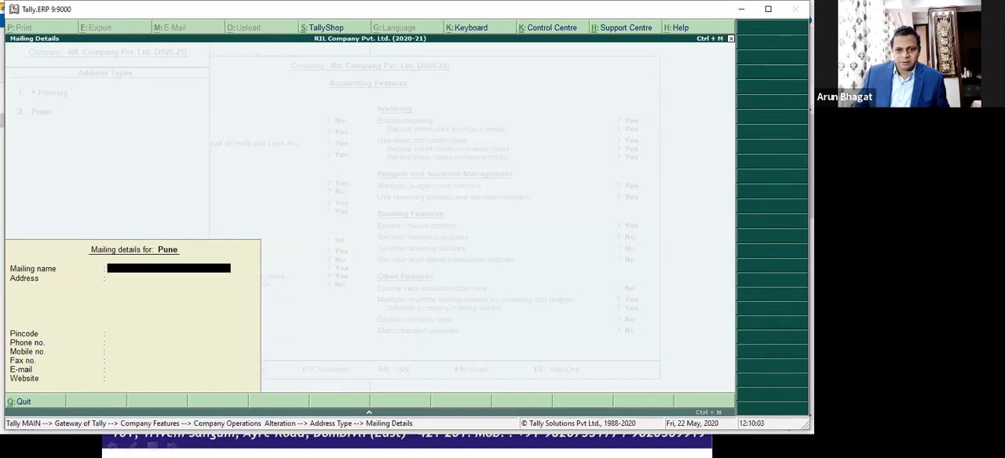
{"action": "key", "text": "Escape"}
{"action": "key", "text": "Up"}
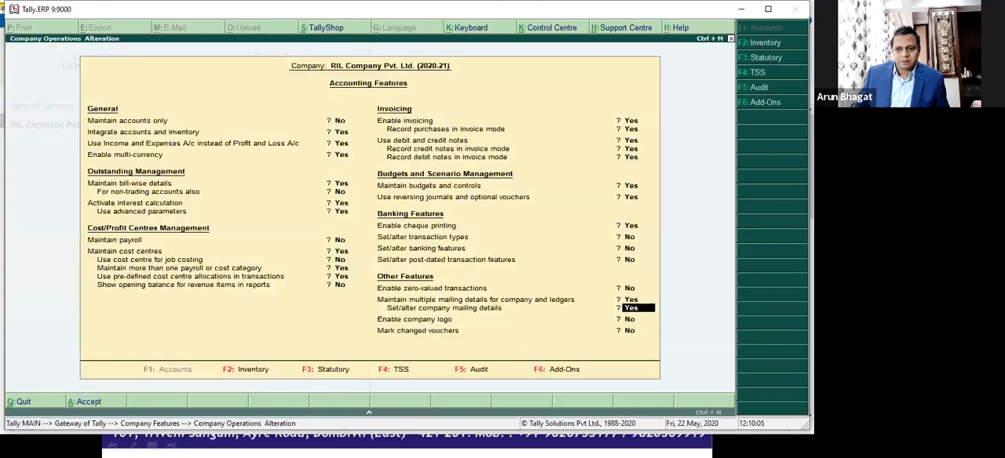
Step: Reopen the company's Pune mailing details, set the mailing name to RIL Company Pvt. Ltd. and enter the two-line branch address
{"action": "key", "text": "Return"}
{"action": "key", "text": "Return"}
{"action": "key", "text": "Return"}
{"action": "key", "text": "ctrl+a"}
{"action": "key", "text": "Return"}
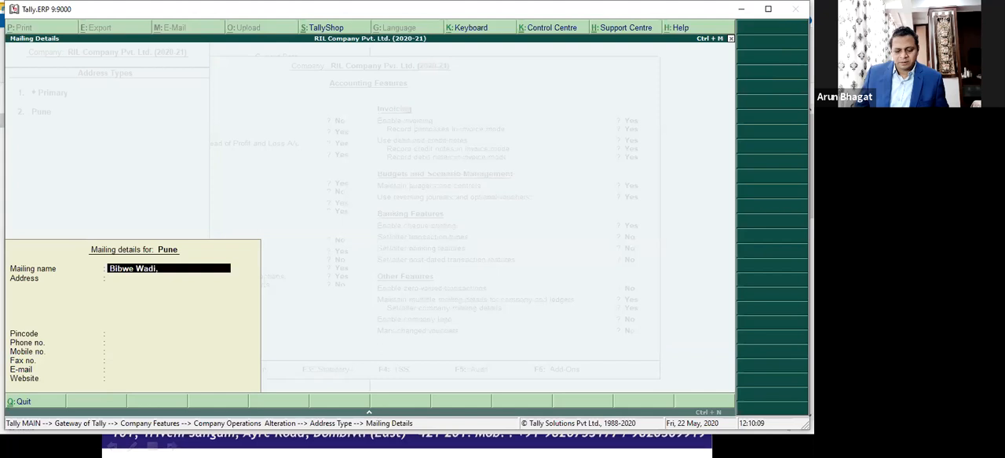
{"action": "key", "text": "Return"}
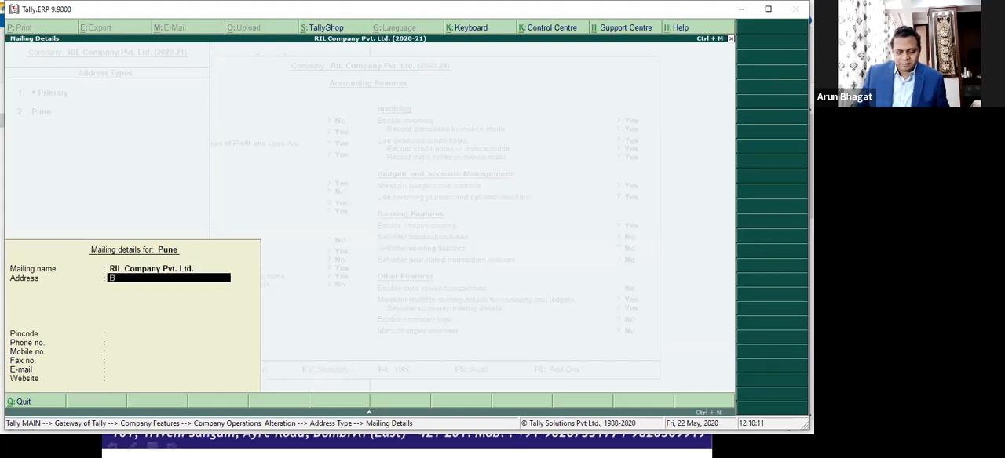
{"action": "type", "text": "Bibwe Wadi"}
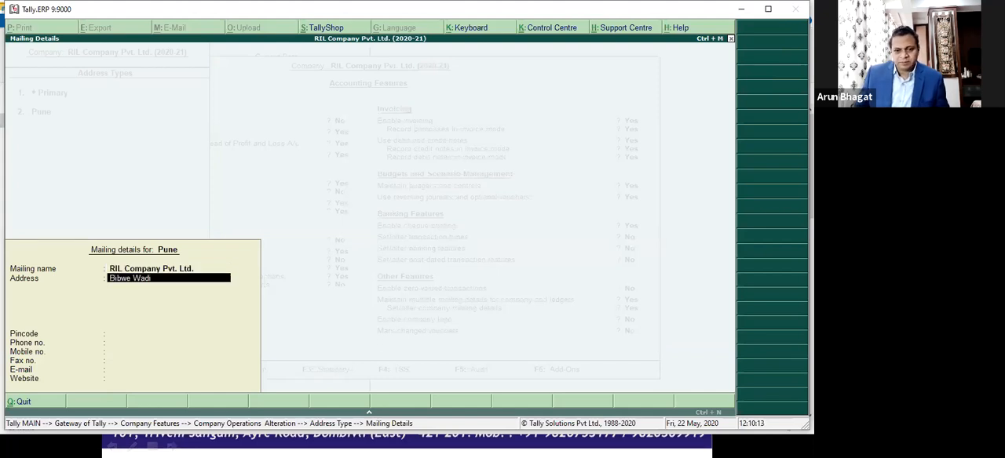
{"action": "key", "text": "Return"}
Step: Leave Pune's pincode and contact fields blank, finish the address type list and save the accounting features
{"action": "key", "text": "Return"}
{"action": "key", "text": "Return"}
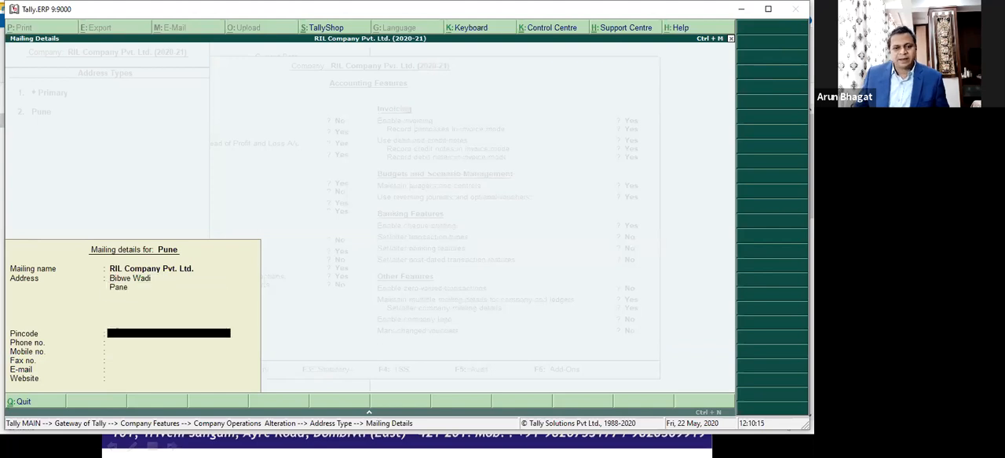
{"action": "key", "text": "Return"}
{"action": "key", "text": "Return"}
{"action": "key", "text": "Return"}
{"action": "key", "text": "Return"}
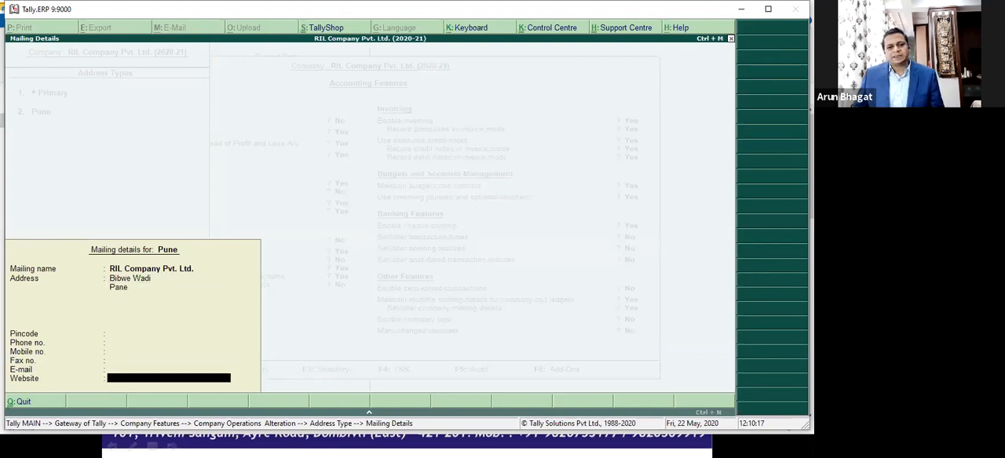
{"action": "key", "text": "Return"}
{"action": "key", "text": "Return"}
{"action": "key", "text": "Escape"}
{"action": "key", "text": "Return"}
{"action": "key", "text": "Return"}
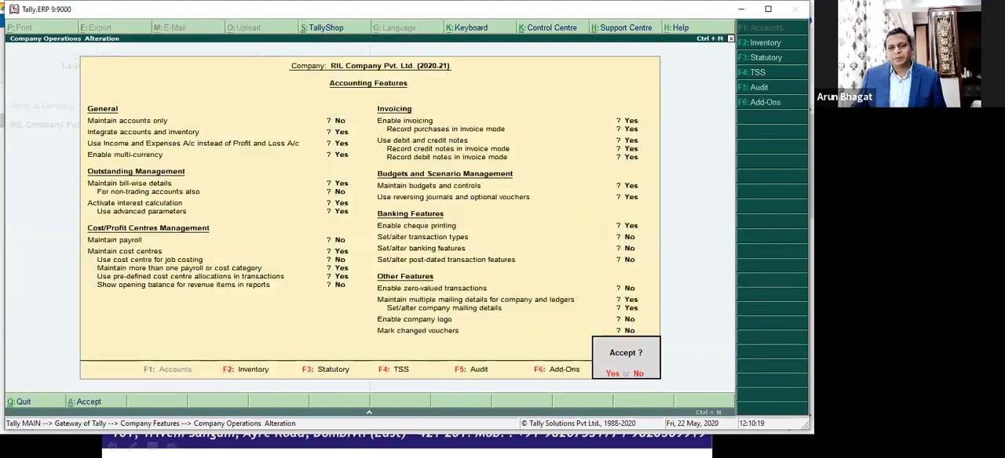
{"action": "key", "text": "Return"}
Step: Open the May 2020 Sales Register from the account books and open ABC Customer Pvt. Ltd.'s sales voucher no. 1
{"action": "key", "text": "Escape"}
{"action": "key", "text": "d"}
{"action": "key", "text": "a"}
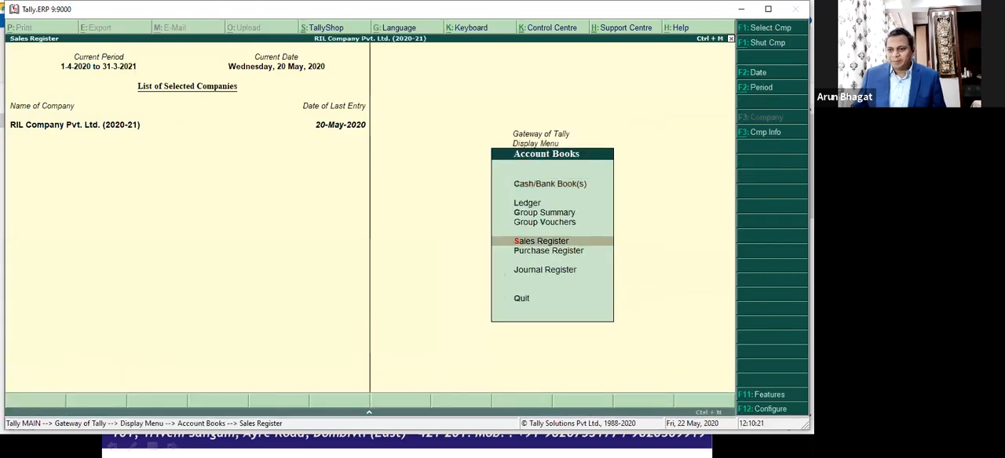
{"action": "key", "text": "s"}
{"action": "key", "text": "Return"}
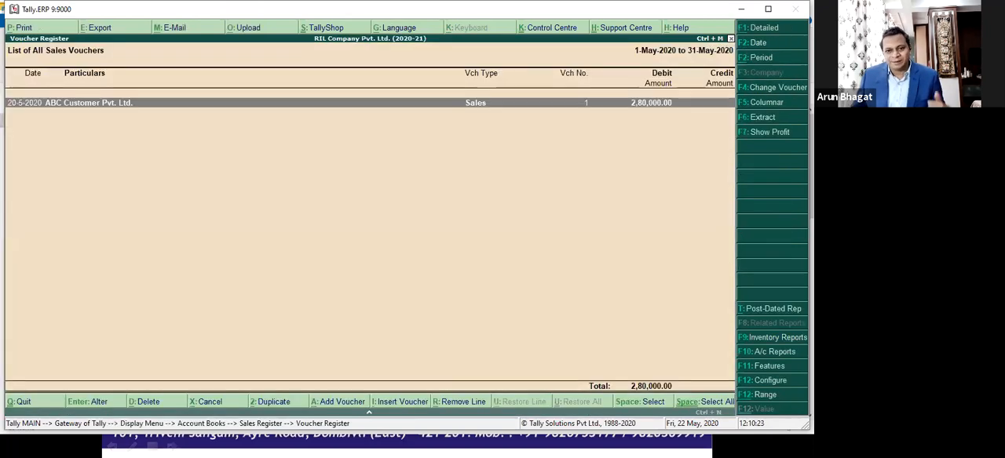
{"action": "key", "text": "Return"}
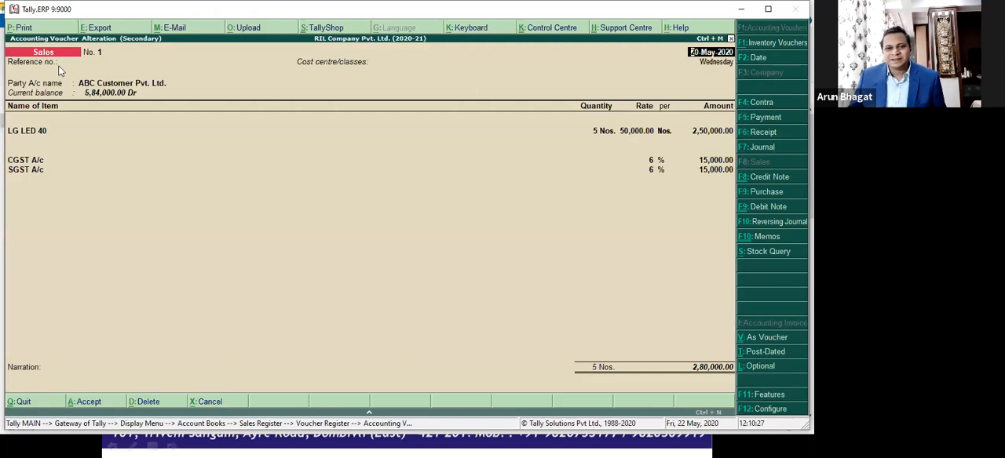
Step: In the voucher's print titling, keep the title TAX INVOICE and set the company address to print to Pune
{"action": "left_click", "coordinate": [23, 29]}
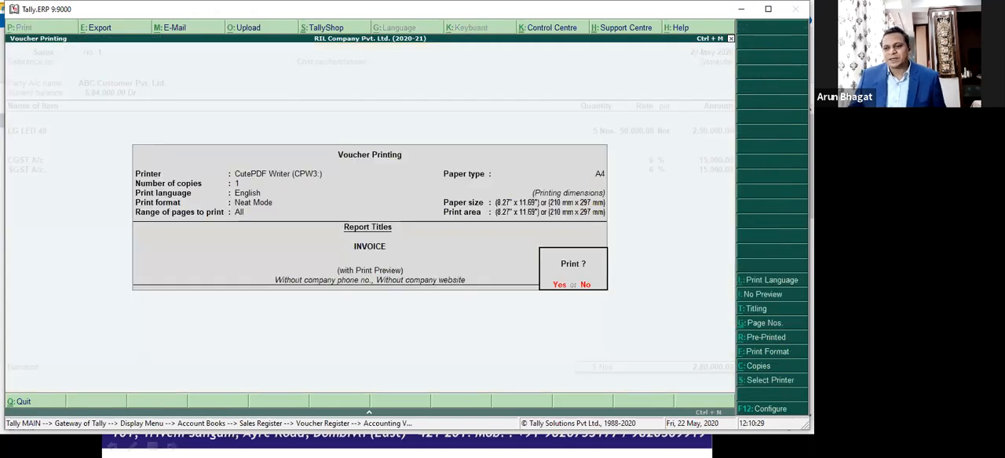
{"action": "left_click", "coordinate": [759, 309]}
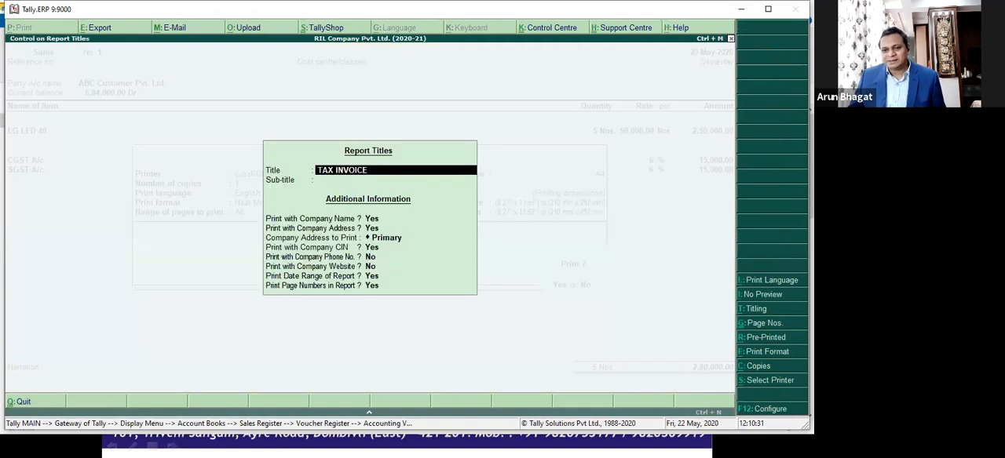
{"action": "key", "text": "Return"}
{"action": "key", "text": "Return"}
{"action": "key", "text": "Return"}
{"action": "key", "text": "Return"}
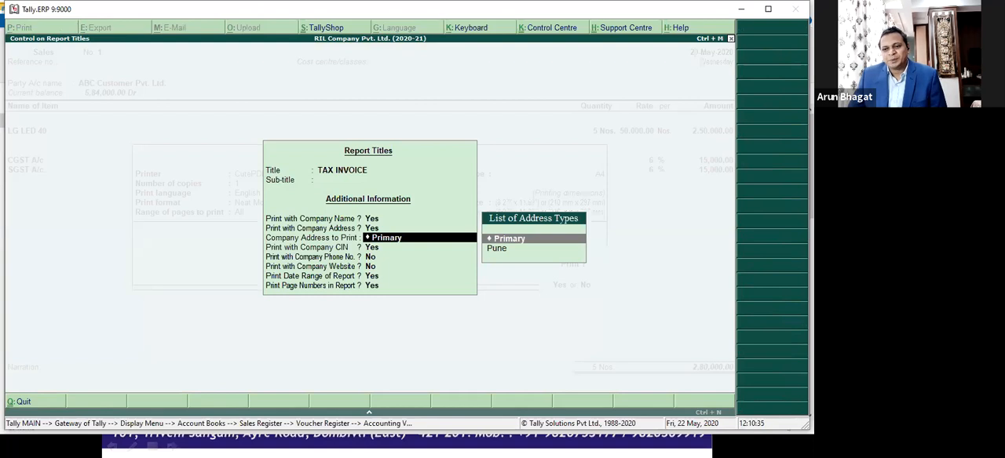
{"action": "key", "text": "Down"}
{"action": "key", "text": "Return"}
{"action": "key", "text": "ctrl+a"}
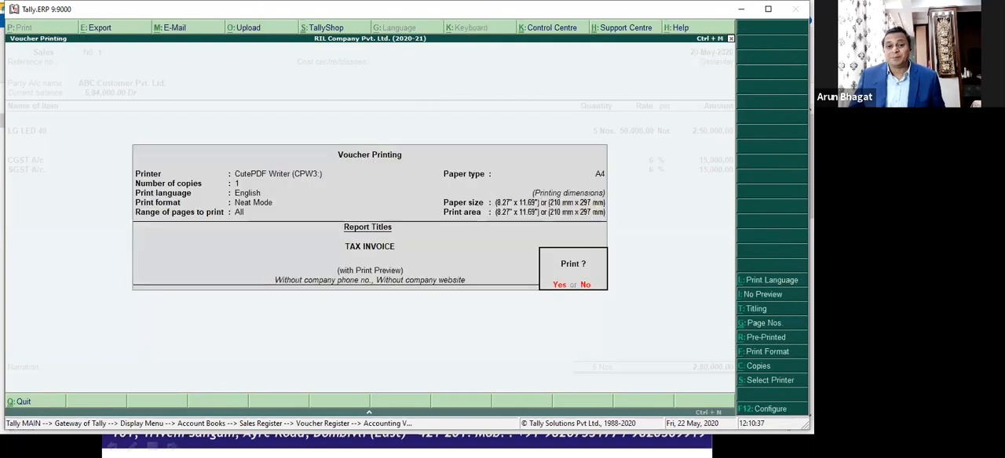
Step: Preview the tax invoice at enlarged size to check the printed company address, and close the preview
{"action": "key", "text": "Return"}
{"action": "key", "text": "alt+z"}
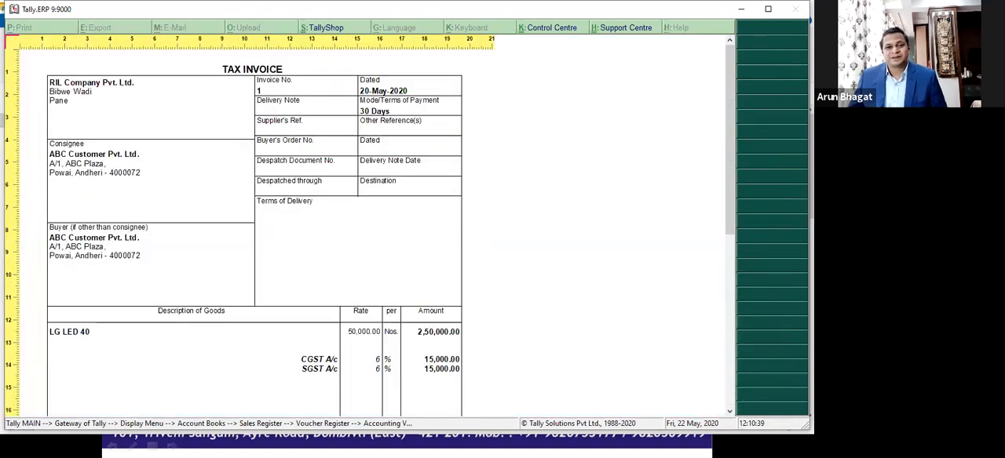
{"action": "key", "text": "alt+z"}
{"action": "key", "text": "Escape"}
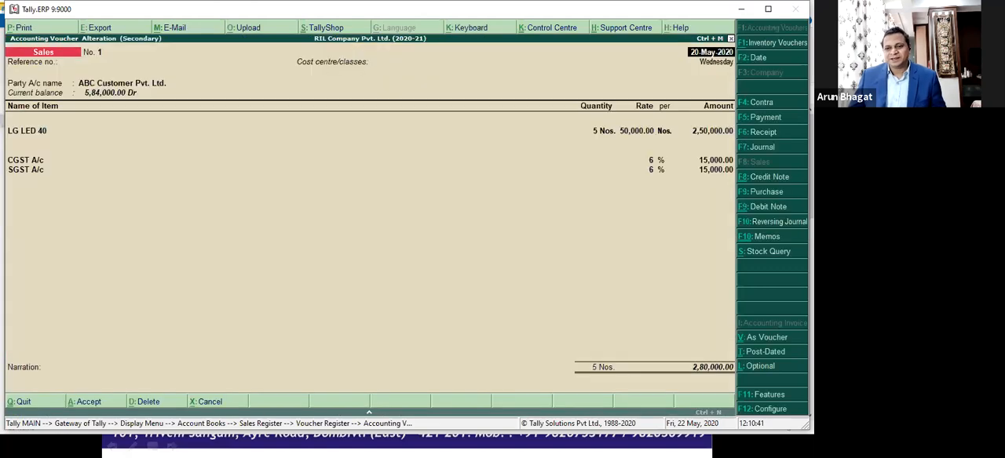
Step: Start printing the voucher again and set the company address to print back to Primary in the titling options
{"action": "key", "text": "alt+p"}
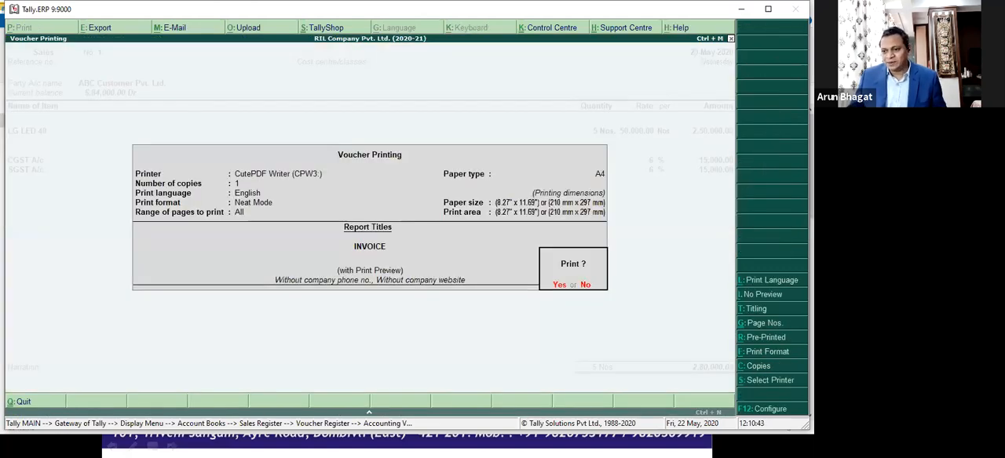
{"action": "left_click", "coordinate": [751, 314]}
{"action": "key", "text": "Return"}
{"action": "key", "text": "Return"}
{"action": "key", "text": "Return"}
{"action": "key", "text": "Up"}
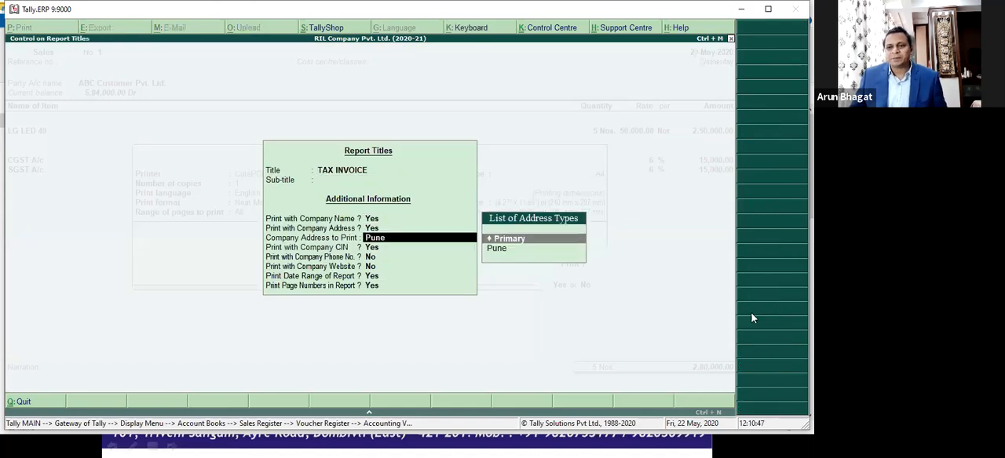
{"action": "key", "text": "Return"}
{"action": "key", "text": "ctrl+a"}
Step: Preview the tax invoice with the Primary company address enlarged, and return to the full-page view
{"action": "key", "text": "alt+i"}
{"action": "key", "text": "z"}
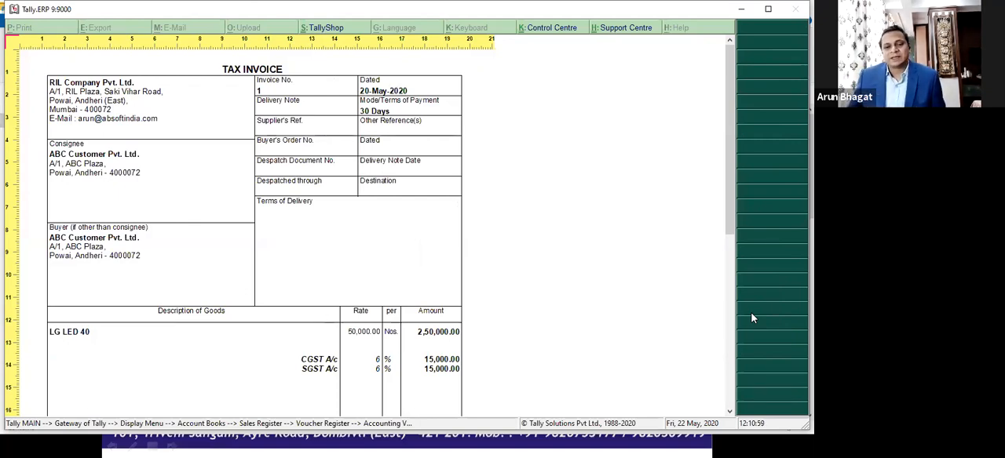
{"action": "key", "text": "alt+z"}
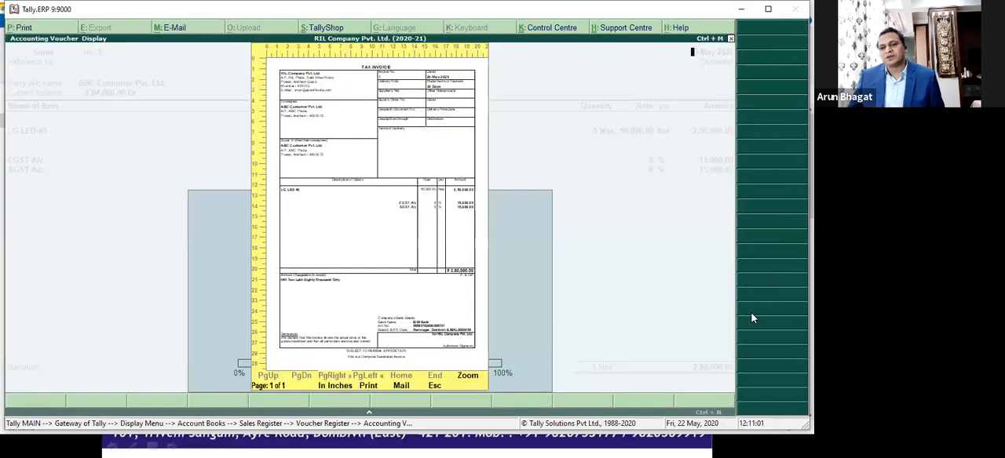
Step: Close the invoice preview and voucher, and set Enable company logo to Yes in the company's Accounting Features
{"action": "key", "text": "Escape"}
{"action": "key", "text": "Escape"}
{"action": "key", "text": "Escape"}
{"action": "key", "text": "Escape"}
{"action": "key", "text": "Escape"}
{"action": "key", "text": "Escape"}
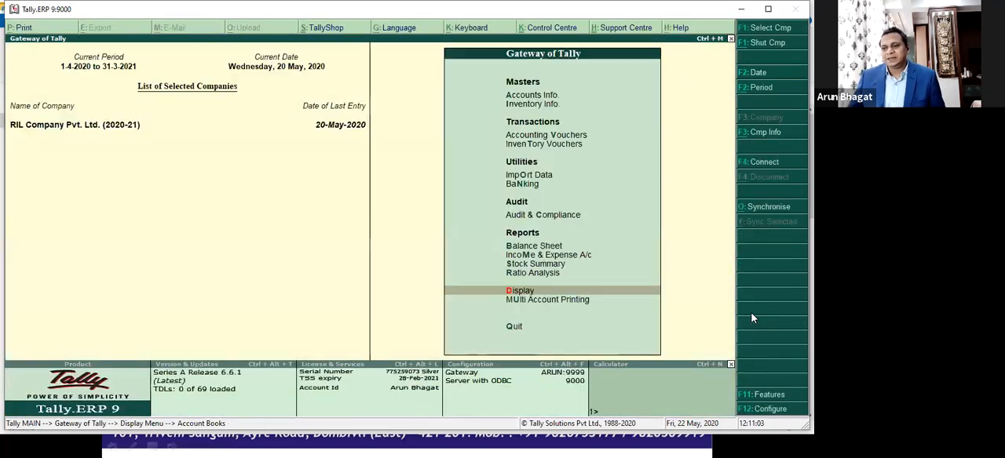
{"action": "key", "text": "F11"}
{"action": "key", "text": "Return"}
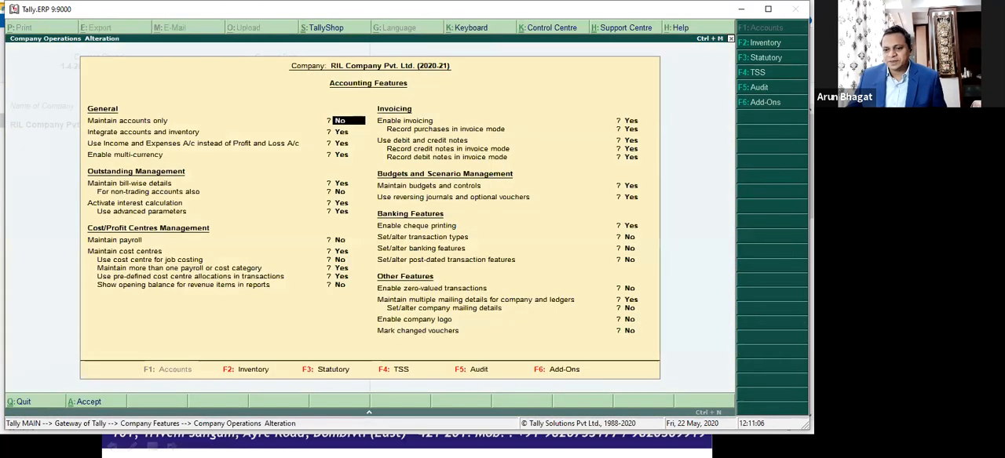
{"action": "left_click", "coordinate": [628, 320]}
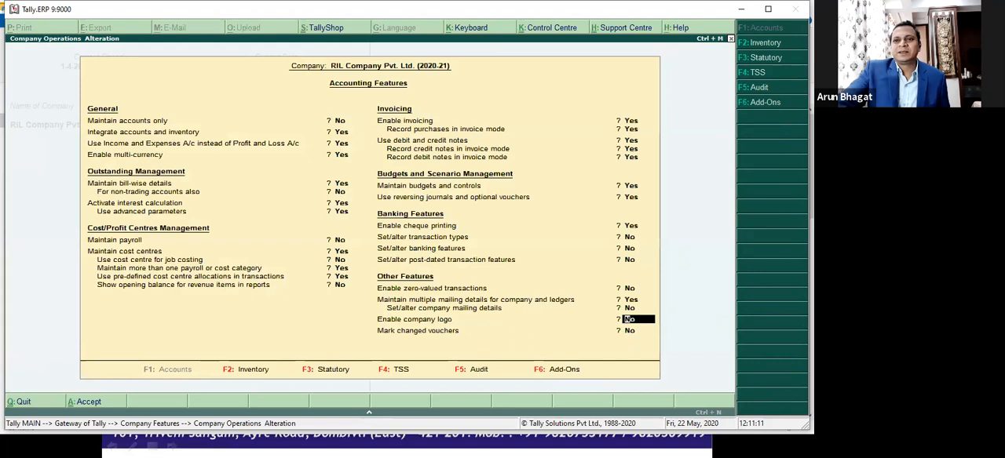
{"action": "type", "text": "y"}
{"action": "key", "text": "Return"}
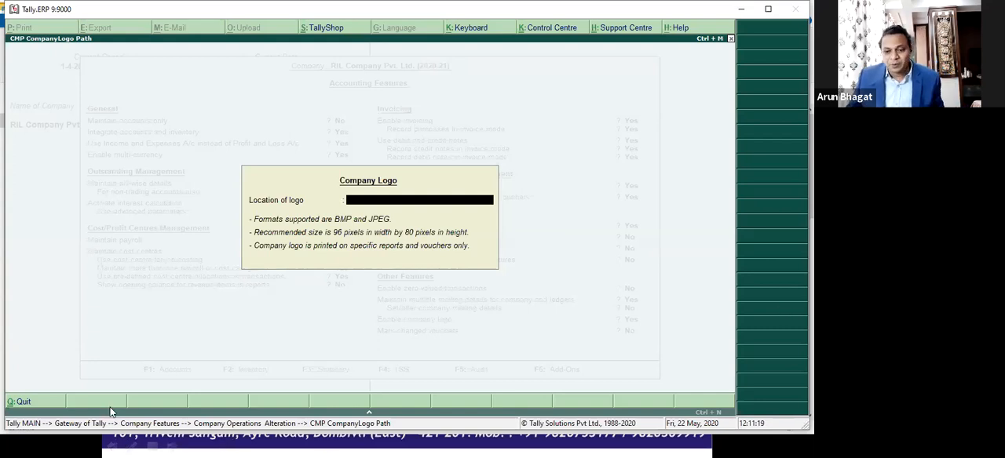
Step: Switch to File Explorer and open the folder D:\Tally.ERP9-Absoft\Logos
{"action": "left_click", "coordinate": [6, 446]}
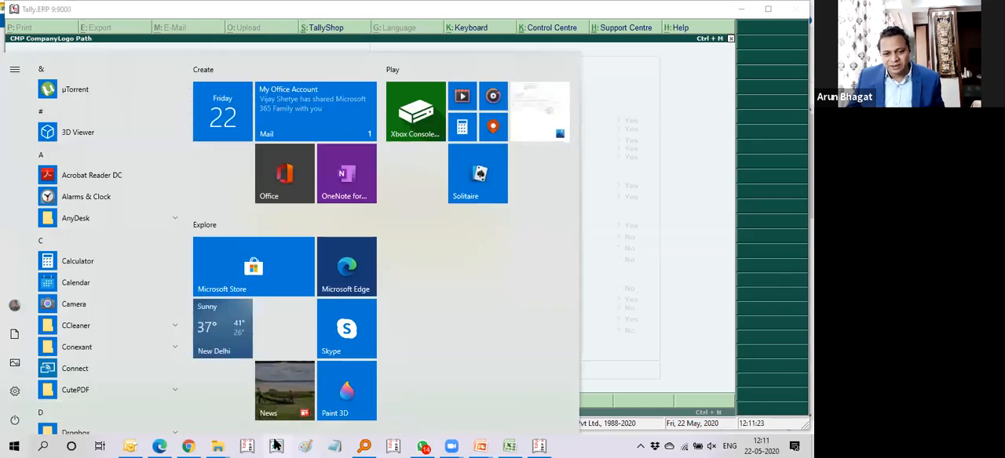
{"action": "mouse_move", "coordinate": [218, 446]}
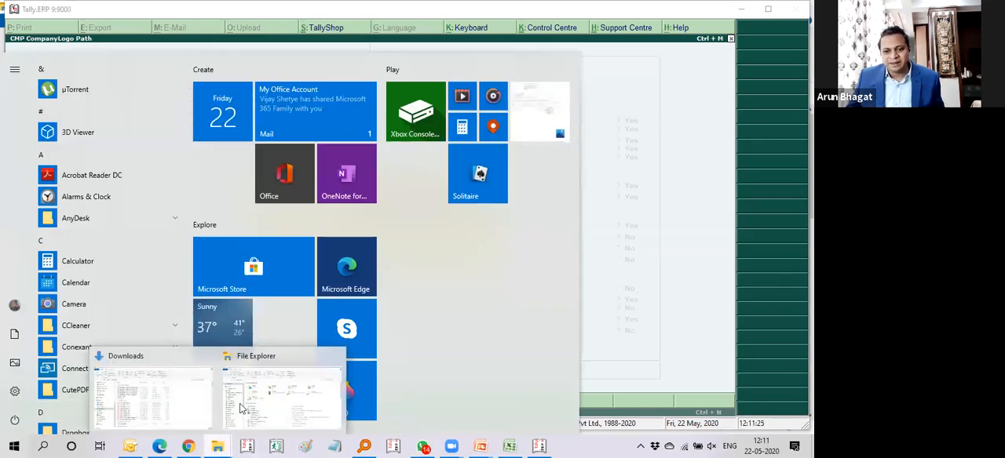
{"action": "left_click", "coordinate": [235, 369]}
{"action": "scroll", "coordinate": [91, 337], "scroll_direction": "down", "scroll_amount": 6}
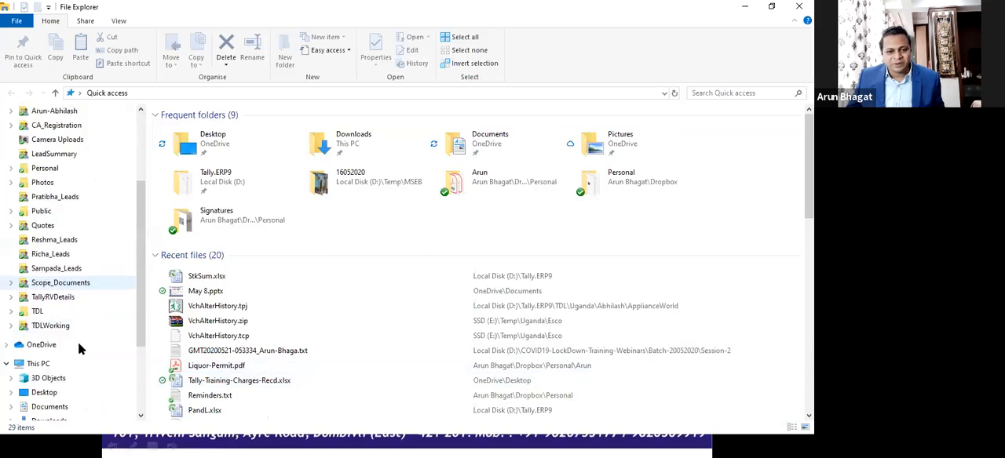
{"action": "scroll", "coordinate": [92, 351], "scroll_direction": "down", "scroll_amount": 1}
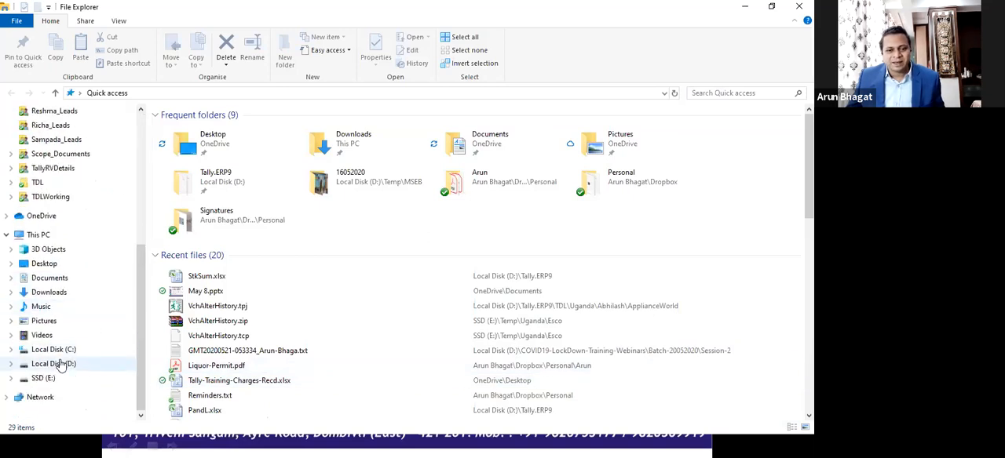
{"action": "left_click", "coordinate": [61, 364]}
{"action": "scroll", "coordinate": [256, 312], "scroll_direction": "down", "scroll_amount": 3}
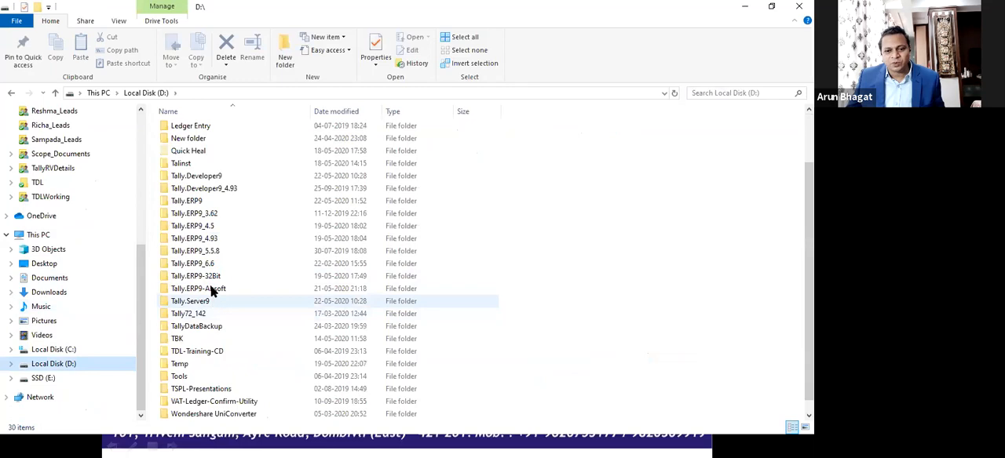
{"action": "left_click", "coordinate": [211, 290]}
{"action": "double_click", "coordinate": [211, 290]}
{"action": "scroll", "coordinate": [256, 304], "scroll_direction": "down", "scroll_amount": 2}
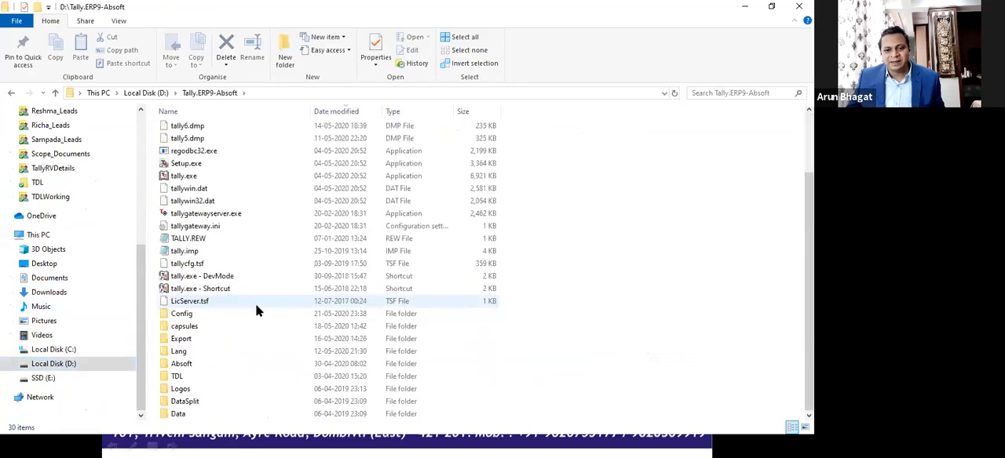
{"action": "double_click", "coordinate": [180, 388]}
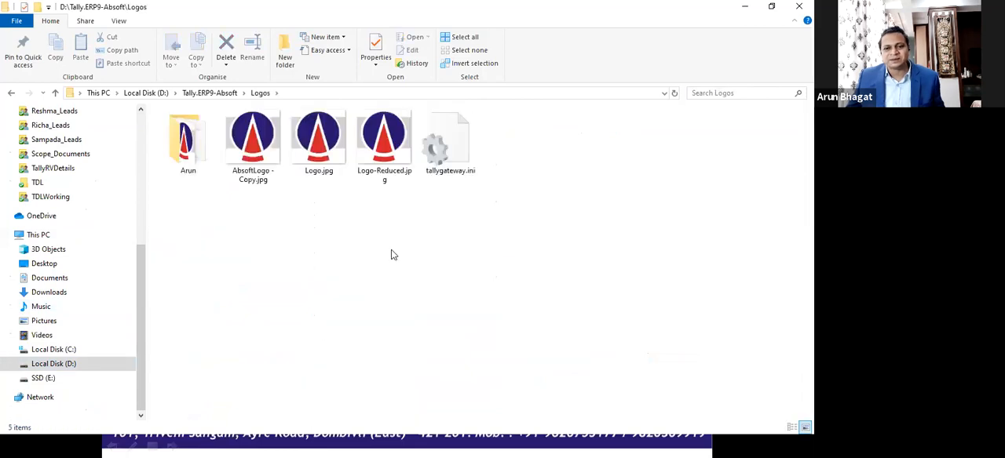
Step: Extend the folder address to D:\Tally.ERP9-Absoft\Logos\Logo.jpg and copy the full path
{"action": "left_click", "coordinate": [317, 93]}
{"action": "left_click", "coordinate": [318, 94]}
{"action": "type", "text": "\\"}
{"action": "key", "text": "Down"}
{"action": "key", "text": "Down"}
{"action": "key", "text": "Down"}
{"action": "key", "text": "Down"}
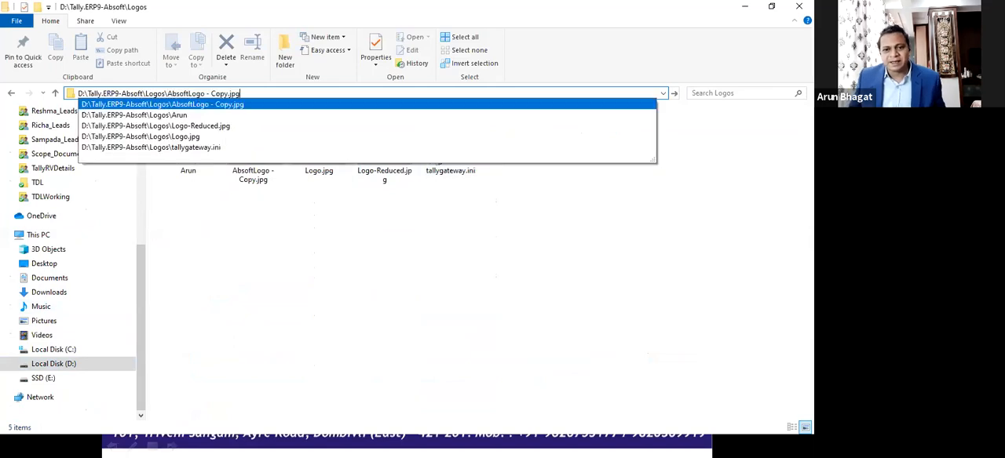
{"action": "key", "text": "ctrl+shift+Left"}
{"action": "key", "text": "ctrl+shift+Left"}
{"action": "key", "text": "ctrl+shift+Left"}
{"action": "key", "text": "ctrl+shift+Left"}
{"action": "key", "text": "ctrl+shift+Left"}
{"action": "key", "text": "ctrl+shift+Left"}
{"action": "key", "text": "ctrl+shift+Left"}
{"action": "key", "text": "ctrl+shift+Left"}
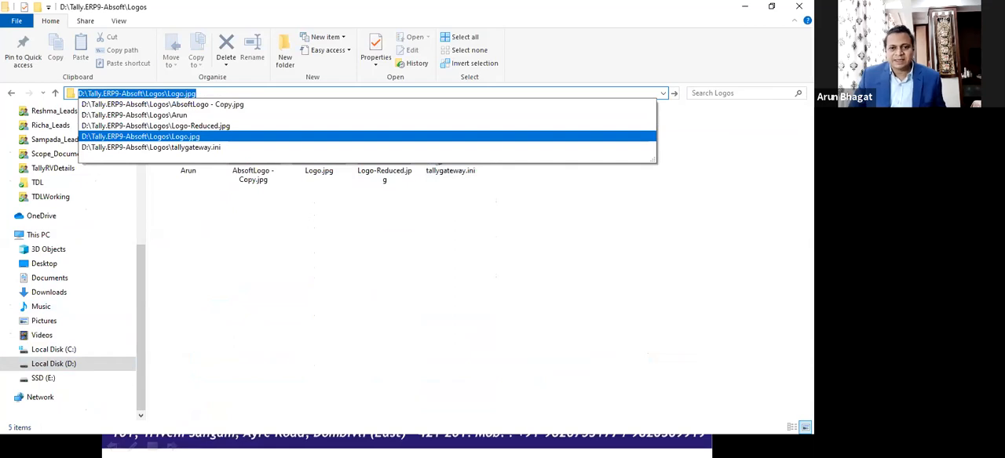
{"action": "key", "text": "ctrl+c"}
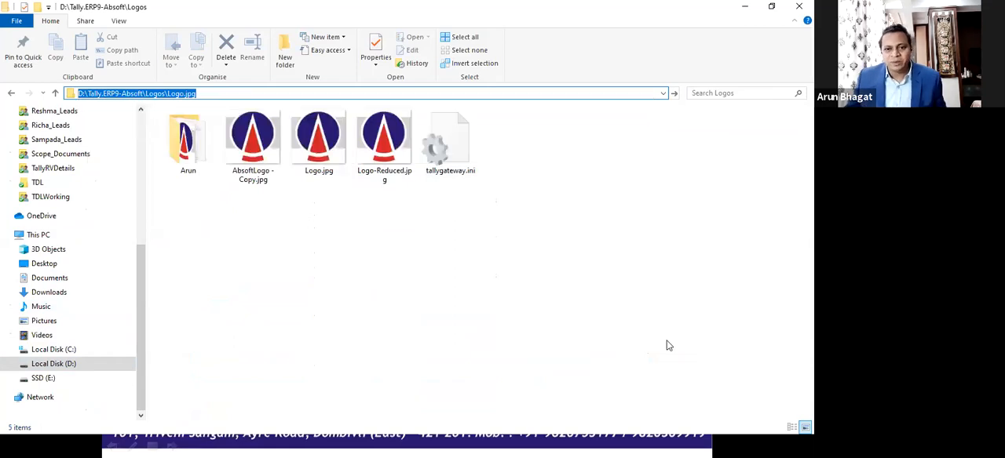
Step: Restore the Logos folder address, complete it again with Logo.jpg from the suggestions, and select the whole path
{"action": "left_click", "coordinate": [454, 285]}
{"action": "left_click", "coordinate": [315, 94]}
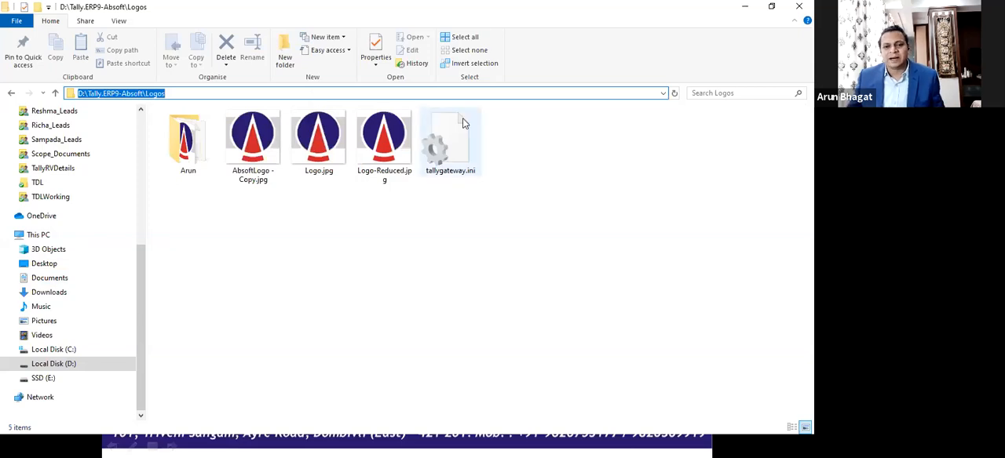
{"action": "key", "text": "End"}
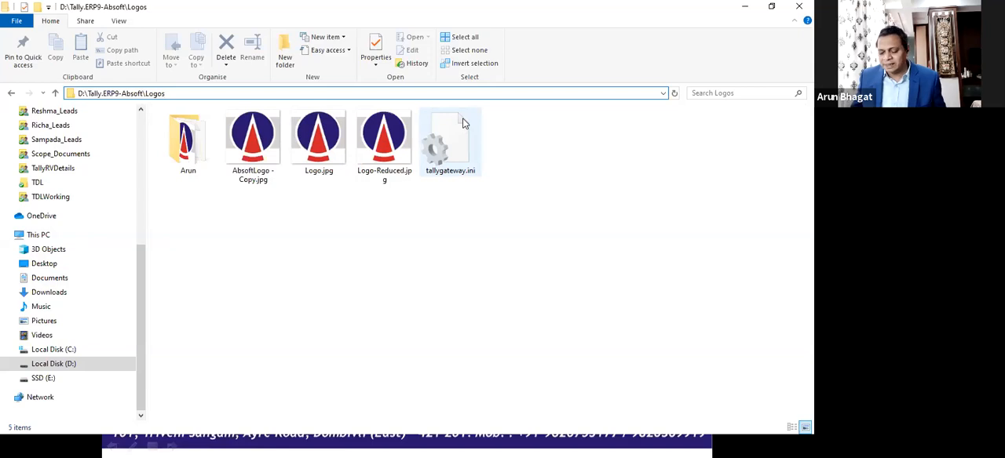
{"action": "type", "text": "\\"}
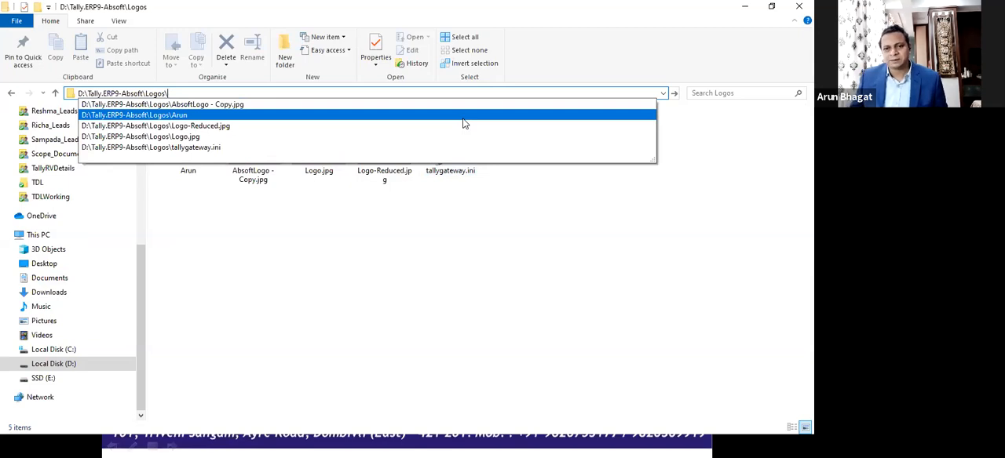
{"action": "key", "text": "Down"}
{"action": "key", "text": "Down"}
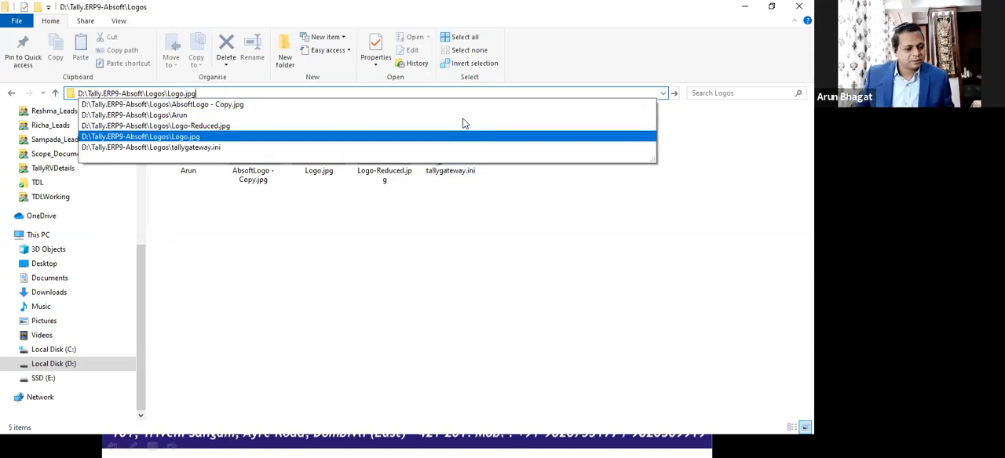
{"action": "key", "text": "Up"}
{"action": "key", "text": "Up"}
{"action": "key", "text": "Down"}
{"action": "key", "text": "Down"}
{"action": "key", "text": "Down"}
{"action": "key", "text": "Down"}
{"action": "key", "text": "Up"}
{"action": "key", "text": "Up"}
{"action": "key", "text": "Up"}
{"action": "key", "text": "Up"}
{"action": "key", "text": "Up"}
{"action": "key", "text": "Down"}
{"action": "key", "text": "Down"}
{"action": "key", "text": "Down"}
{"action": "key", "text": "ctrl+shift+Left"}
{"action": "key", "text": "ctrl+shift+Left"}
{"action": "key", "text": "ctrl+shift+Left"}
{"action": "key", "text": "ctrl+shift+Left"}
{"action": "key", "text": "ctrl+shift+Left"}
{"action": "key", "text": "ctrl+shift+Left"}
{"action": "key", "text": "ctrl+shift+Left"}
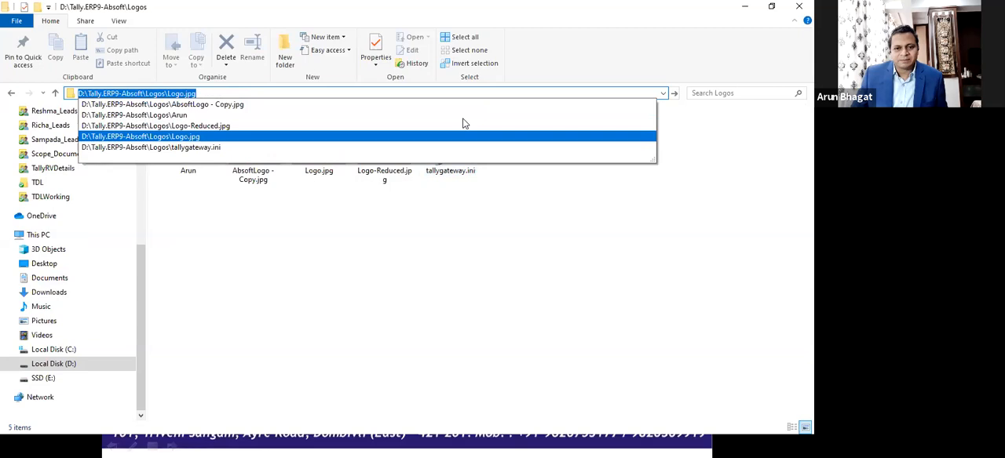
Step: Switch back to Tally.ERP 9, paste D:\Tally.ERP9-Absoft\Logos\Logo.jpg as the location of the logo, and accept the Accounting Features
{"action": "key", "text": "alt+Tab"}
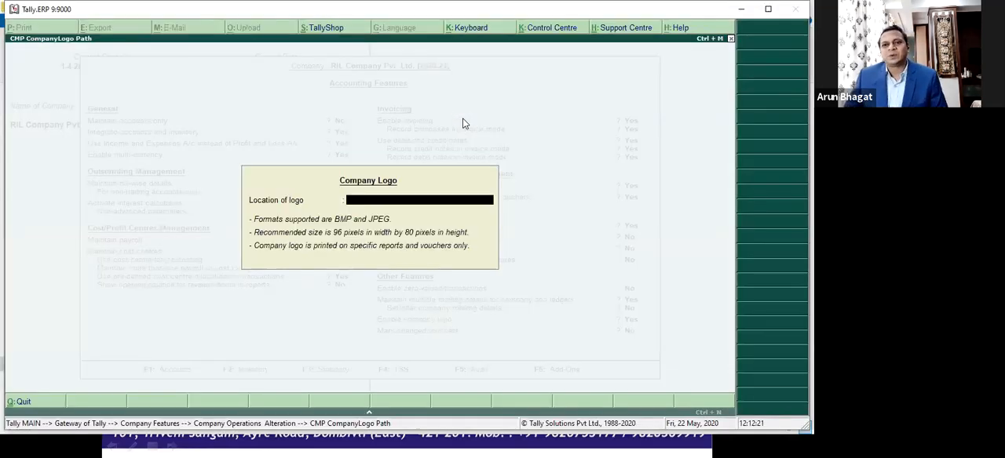
{"action": "key", "text": "ctrl+v"}
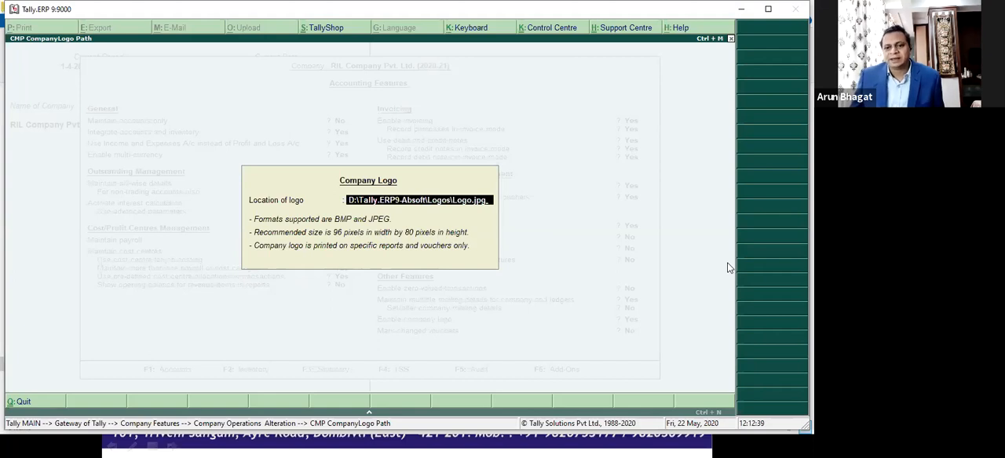
{"action": "key", "text": "Return"}
{"action": "key", "text": "Return"}
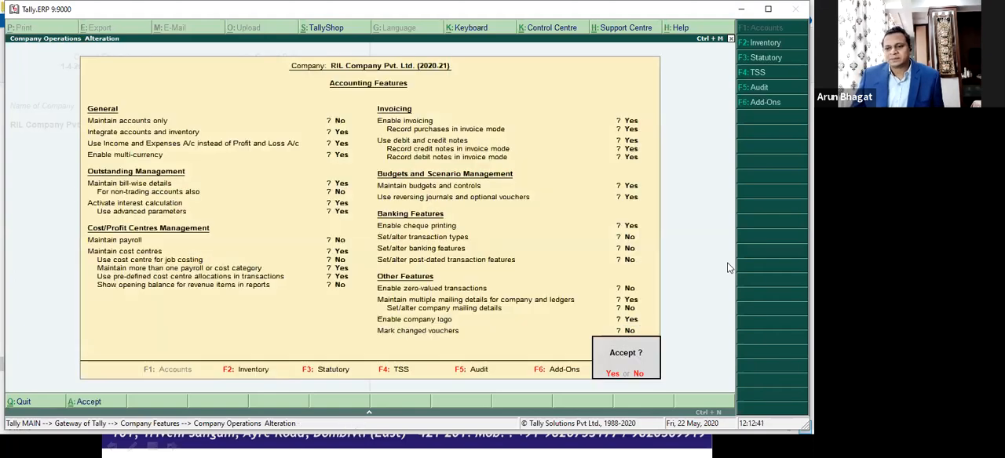
Step: Open sales voucher No. 1 for ABC Customer Pvt. Ltd. from the Sales Register
{"action": "key", "text": "Return"}
{"action": "key", "text": "Escape"}
{"action": "key", "text": "Return"}
{"action": "key", "text": "a"}
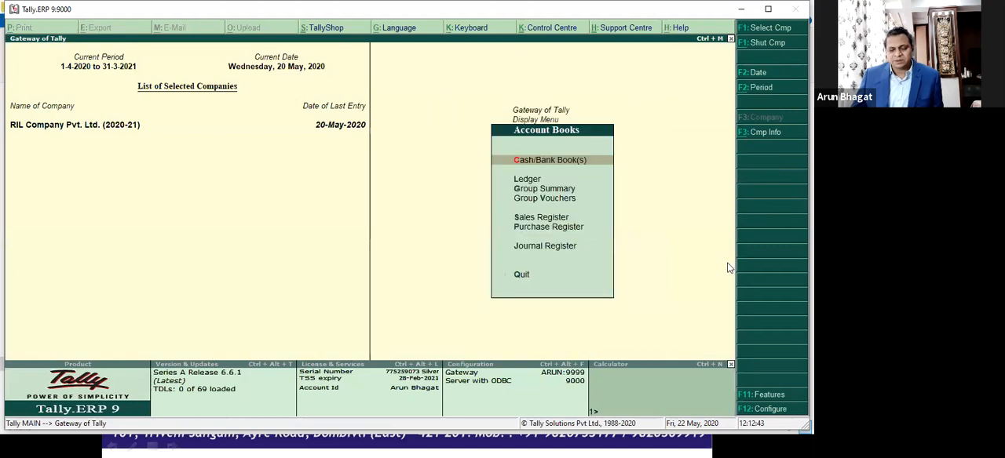
{"action": "key", "text": "s"}
{"action": "key", "text": "Return"}
{"action": "key", "text": "Return"}
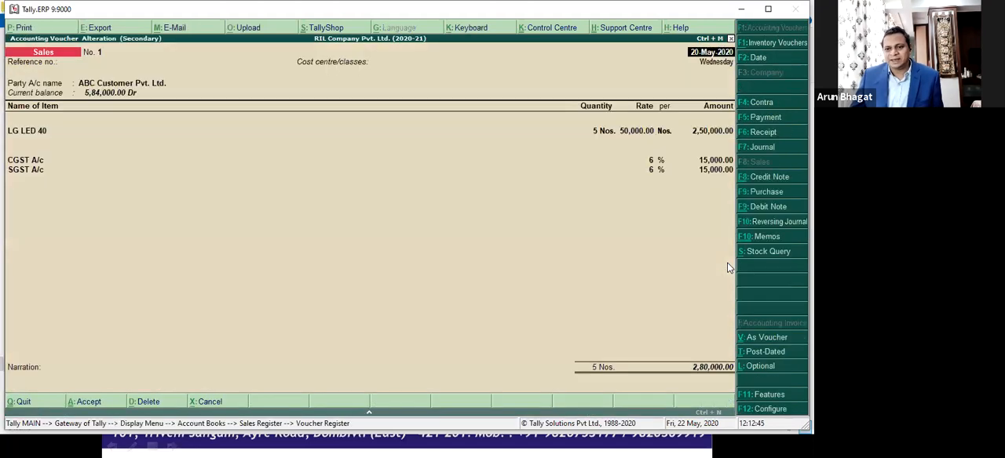
Step: Preview the printed invoice at enlarged size, check the company logo and the rest of the page, and return to the Gateway of Tally
{"action": "key", "text": "alt+p"}
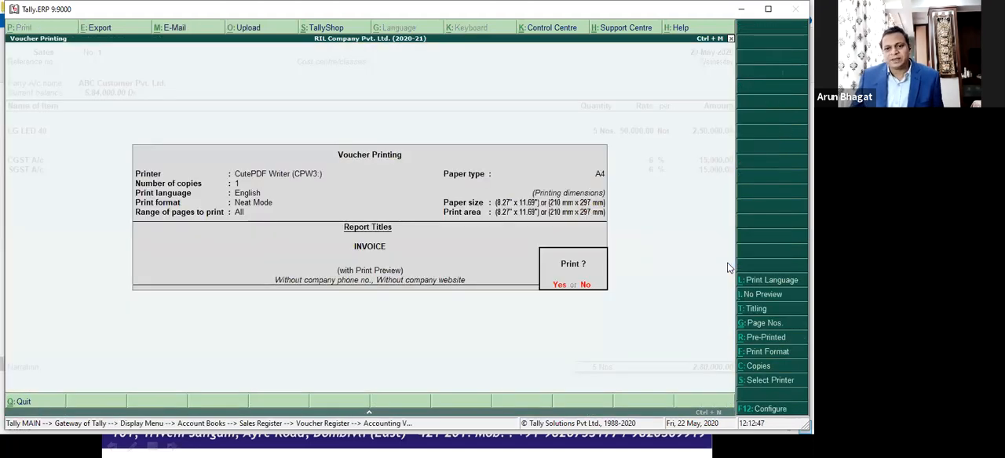
{"action": "key", "text": "Return"}
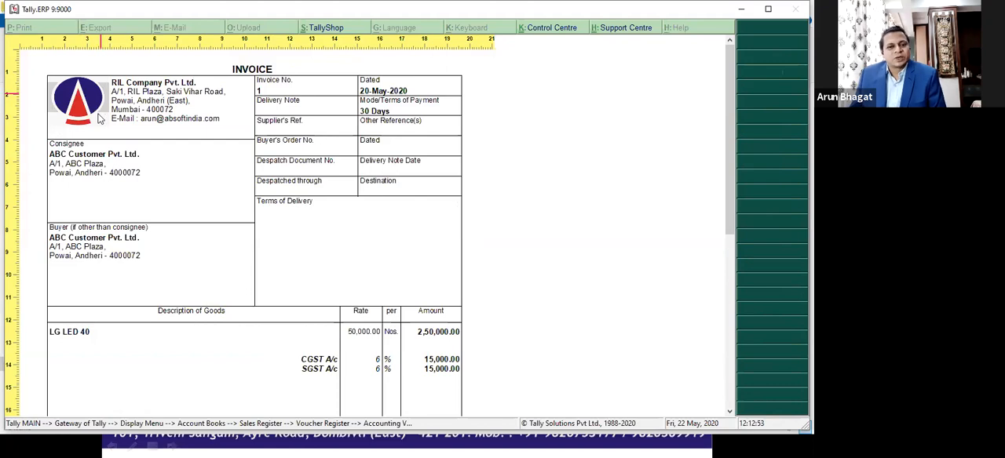
{"action": "scroll", "coordinate": [313, 168], "scroll_direction": "down", "scroll_amount": 5}
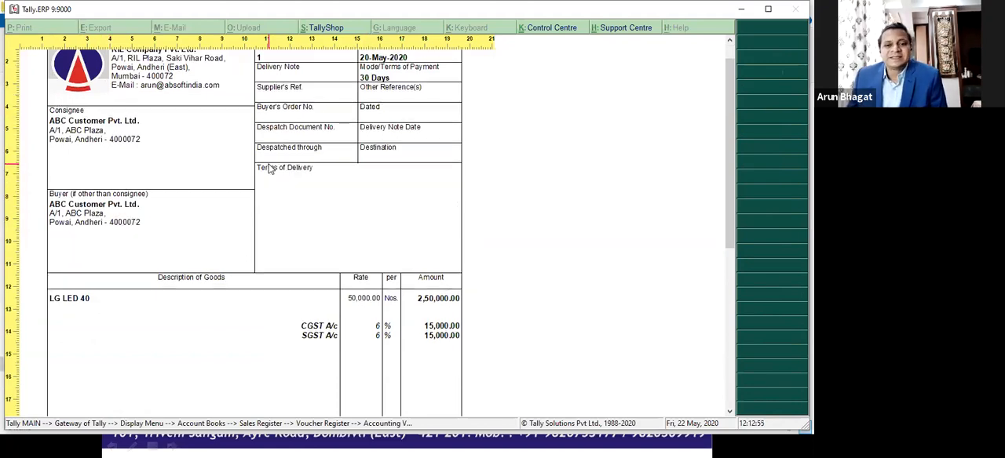
{"action": "scroll", "coordinate": [343, 263], "scroll_direction": "down", "scroll_amount": 1}
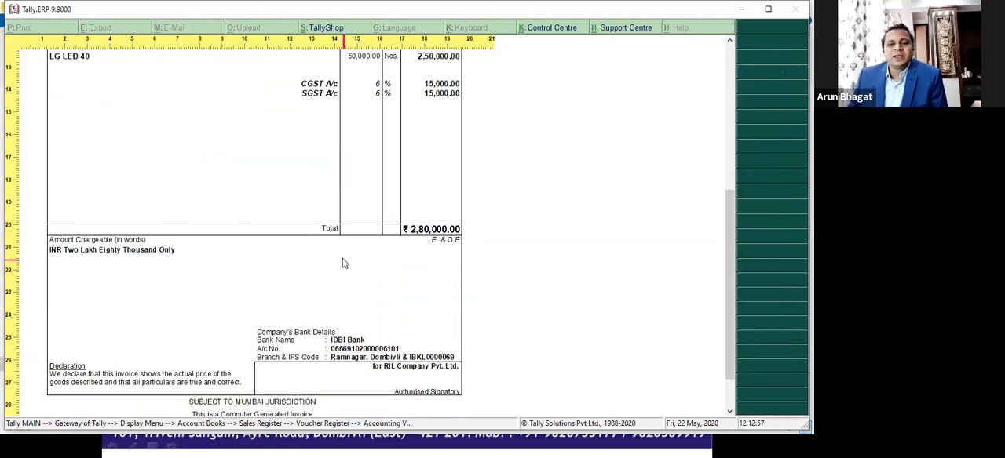
{"action": "scroll", "coordinate": [340, 259], "scroll_direction": "up", "scroll_amount": 5}
{"action": "scroll", "coordinate": [339, 259], "scroll_direction": "up", "scroll_amount": 2}
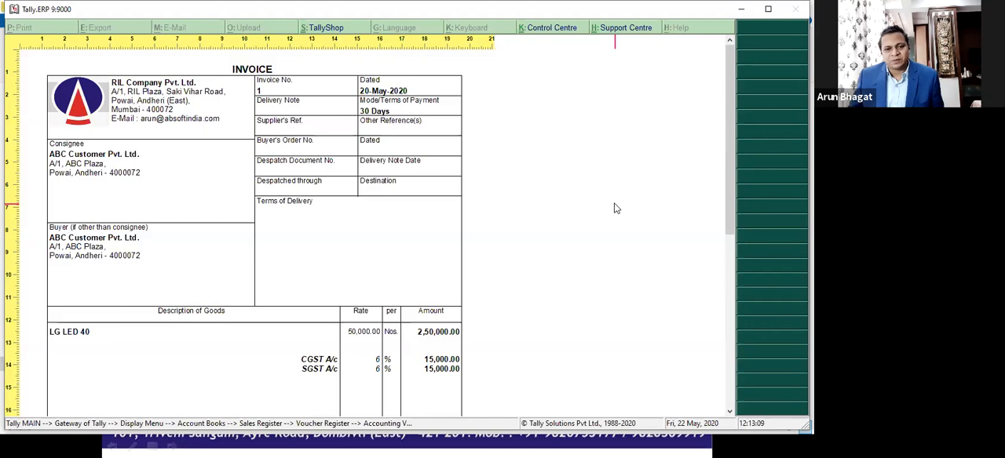
{"action": "key", "text": "Escape"}
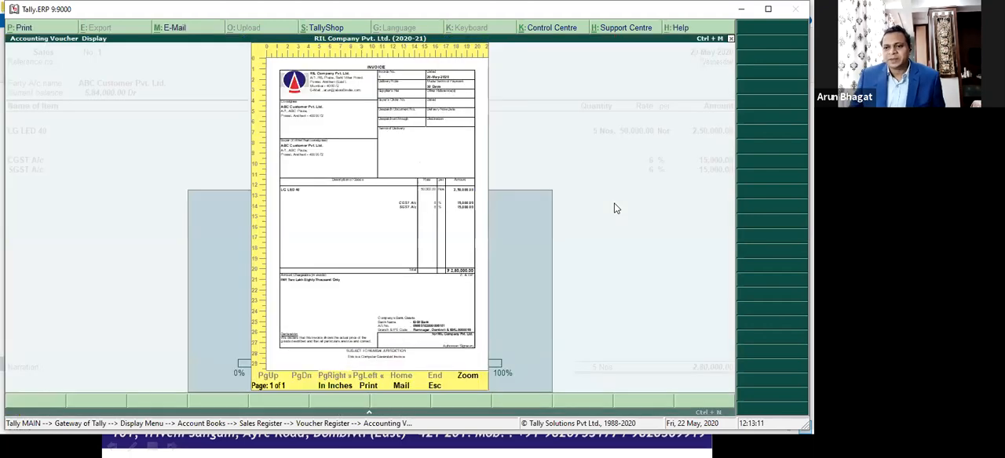
{"action": "key", "text": "Escape"}
{"action": "key", "text": "Escape"}
{"action": "key", "text": "y"}
{"action": "key", "text": "Escape"}
{"action": "key", "text": "Escape"}
{"action": "key", "text": "Escape"}
Step: Open the Balance Sheet, preview its printout for the company logo, and return to the Gateway of Tally without quitting
{"action": "key", "text": "b"}
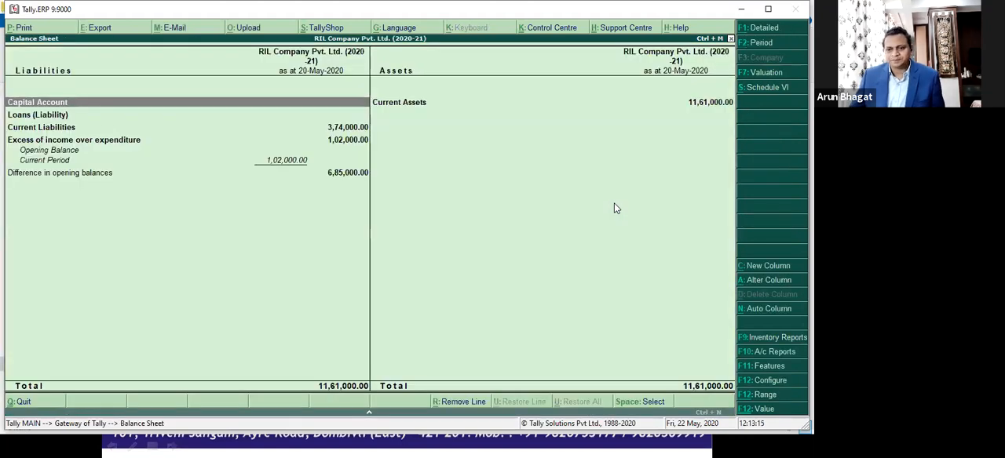
{"action": "key", "text": "alt+p"}
{"action": "key", "text": "Return"}
{"action": "key", "text": "Escape"}
{"action": "key", "text": "Escape"}
{"action": "key", "text": "Escape"}
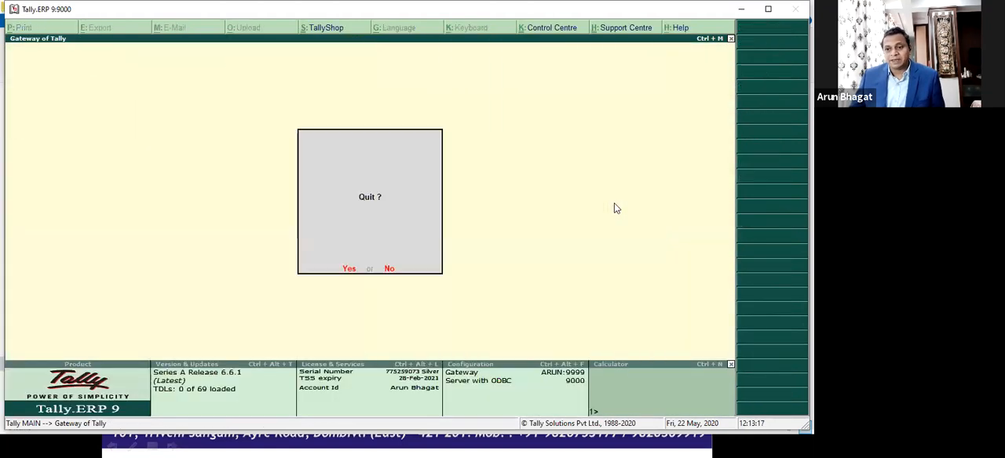
{"action": "key", "text": "n"}
Step: Display the ledger outstandings report for ABC Customer Pvt. Ltd
{"action": "key", "text": "d"}
{"action": "key", "text": "s"}
{"action": "key", "text": "o"}
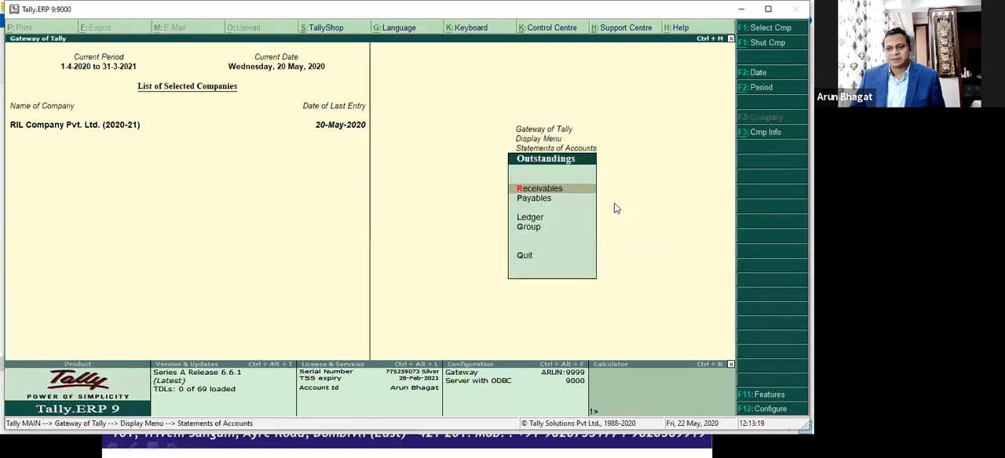
{"action": "key", "text": "Down"}
{"action": "key", "text": "Down"}
{"action": "key", "text": "Return"}
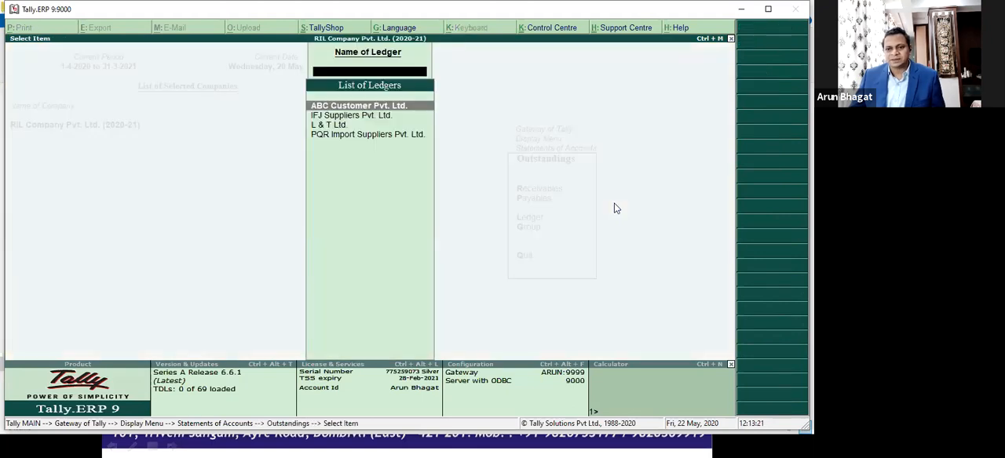
{"action": "key", "text": "Return"}
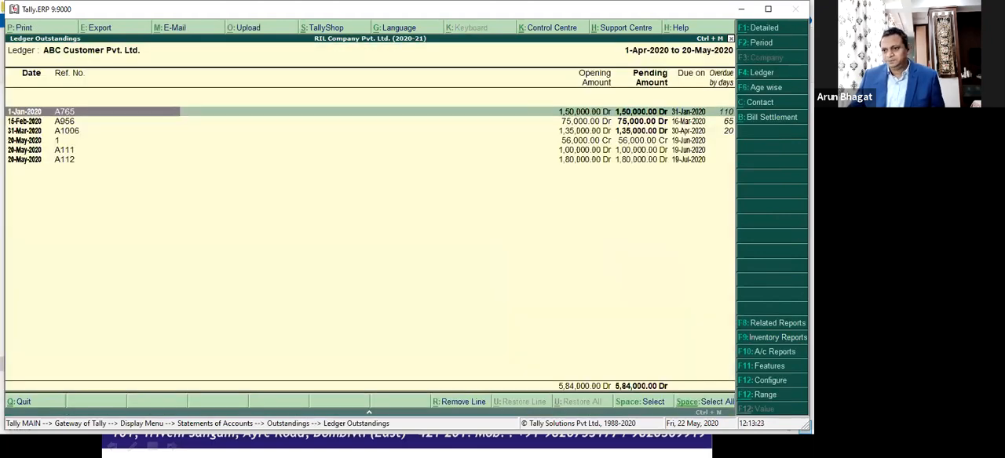
Step: Set the outstandings printout to exclude post-dated transactions and print a reminder letter, keeping the ageing periods of 0–30, 30–60, 60–90 and over 90 days
{"action": "key", "text": "alt+p"}
{"action": "key", "text": "n"}
{"action": "key", "text": "Return"}
{"action": "key", "text": "y"}
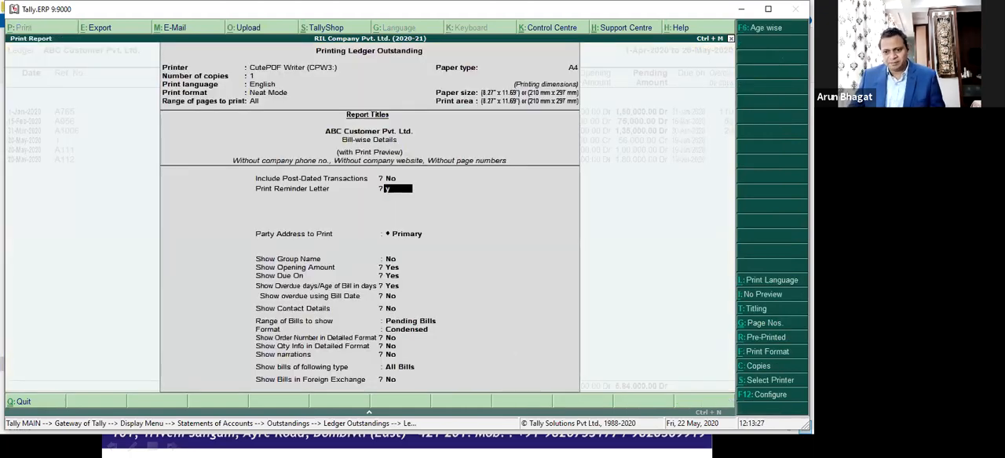
{"action": "key", "text": "Return"}
{"action": "key", "text": "Return"}
{"action": "key", "text": "Return"}
{"action": "key", "text": "Return"}
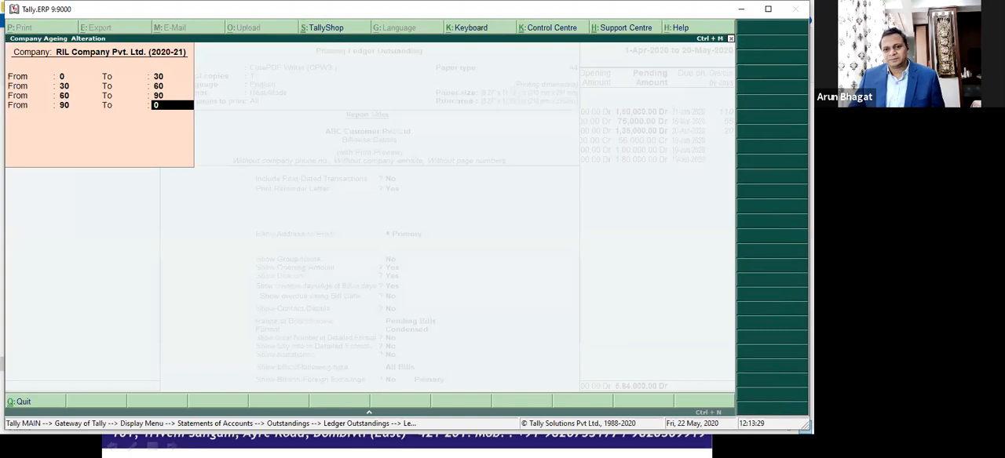
{"action": "key", "text": "Return"}
{"action": "key", "text": "Return"}
{"action": "key", "text": "Return"}
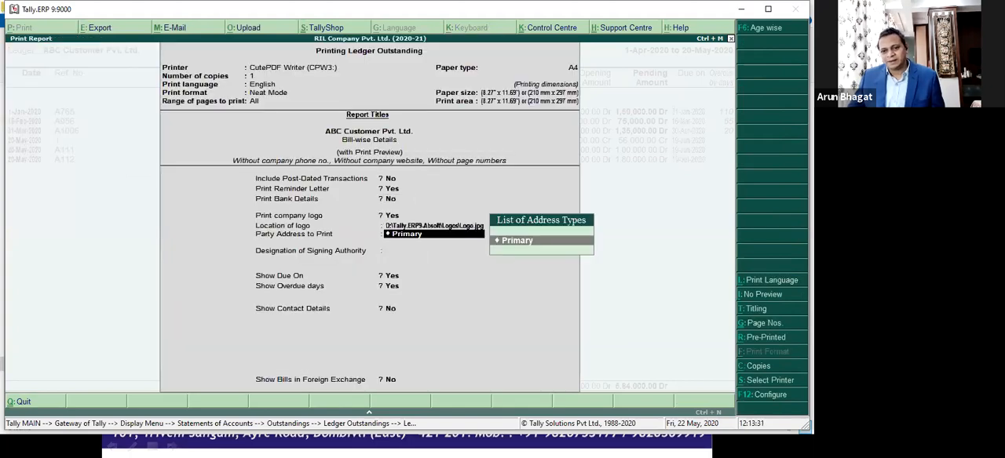
Step: Preview the reminder letter with the company logo and primary party address, check the page at enlarged size, and return to the Gateway of Tally
{"action": "key", "text": "Return"}
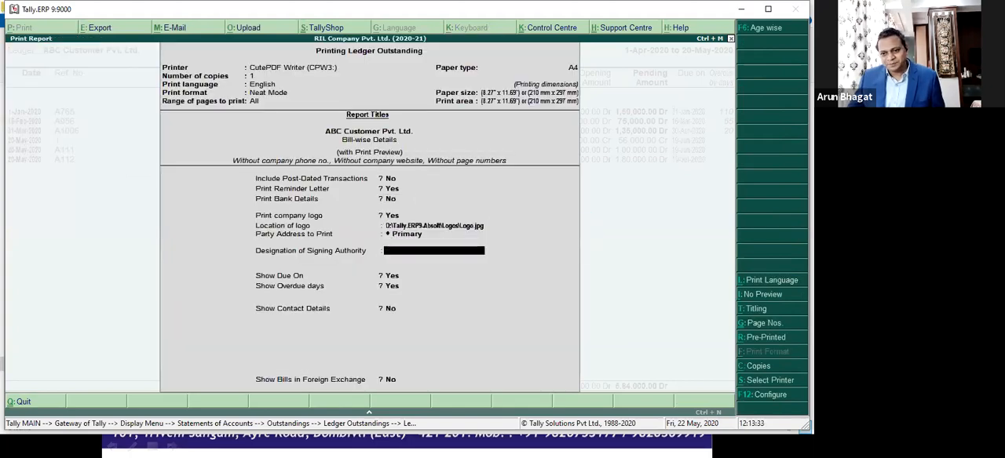
{"action": "key", "text": "ctrl+a"}
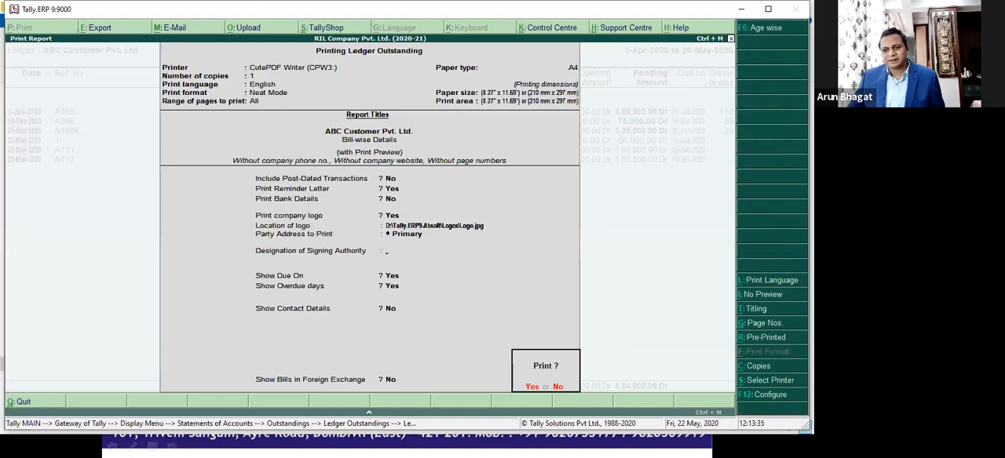
{"action": "key", "text": "Return"}
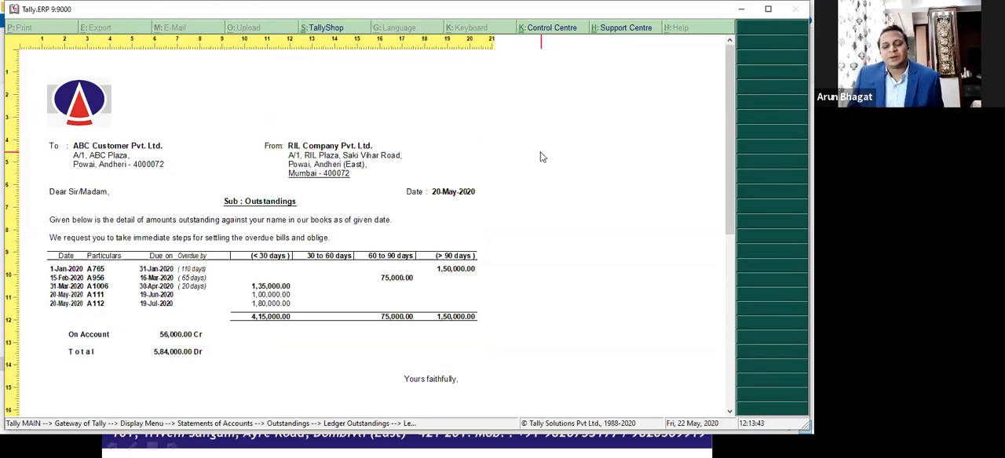
{"action": "key", "text": "Escape"}
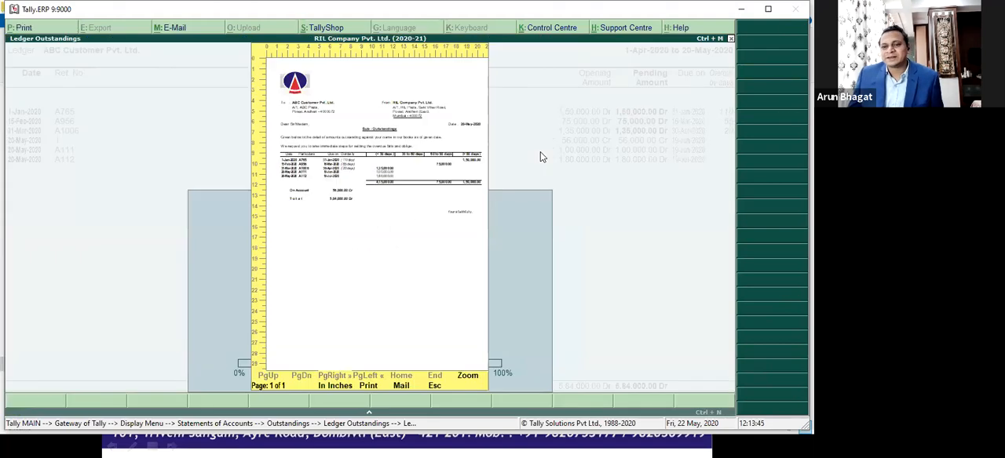
{"action": "key", "text": "Escape"}
{"action": "key", "text": "Escape"}
{"action": "key", "text": "Escape"}
{"action": "key", "text": "Escape"}
{"action": "key", "text": "Escape"}
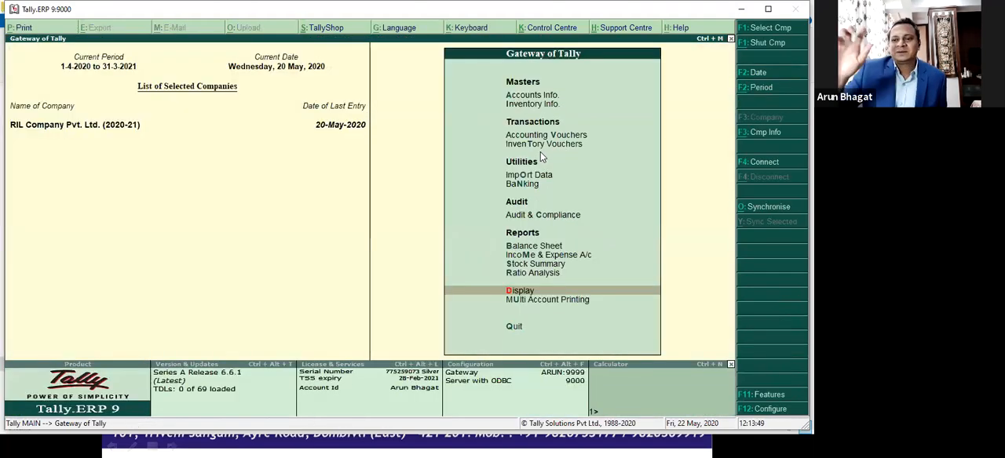
Step: Set Mark changed vouchers to Yes in the company's Accounting Features, accept the settings, and return to the Gateway of Tally
{"action": "key", "text": "F11"}
{"action": "key", "text": "Return"}
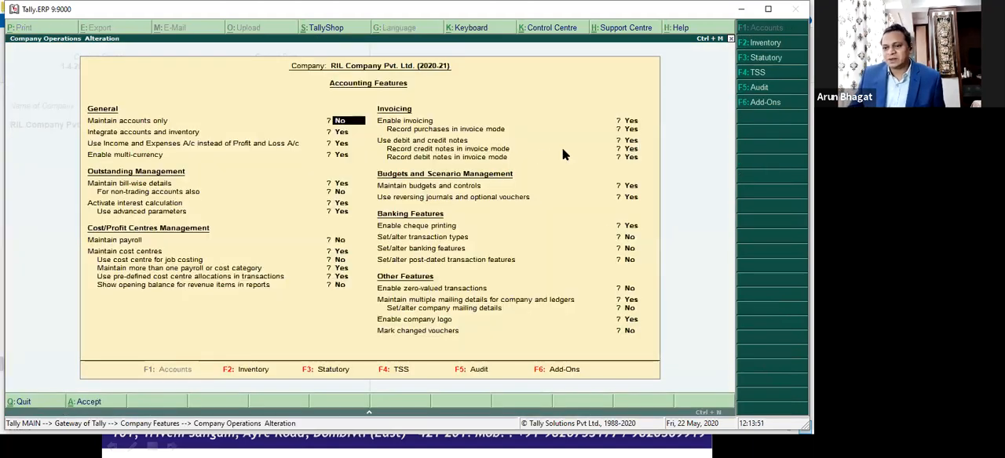
{"action": "left_click", "coordinate": [633, 335]}
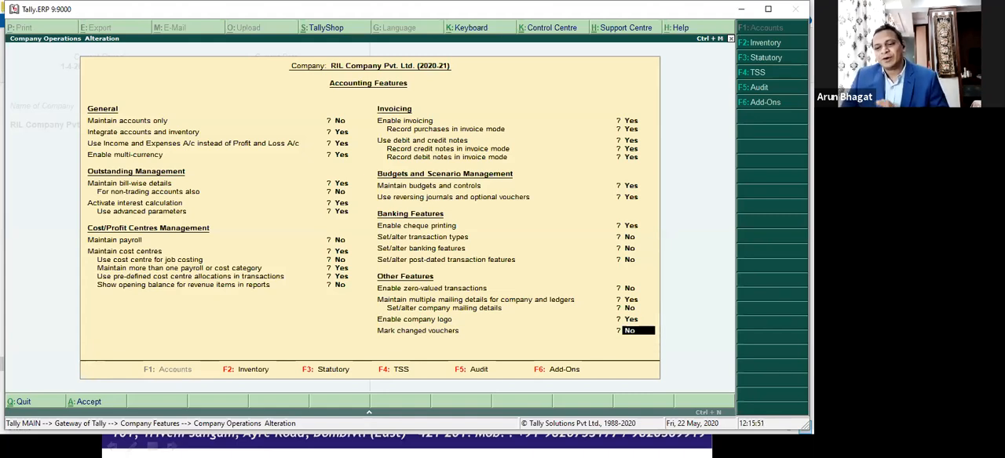
{"action": "type", "text": "y"}
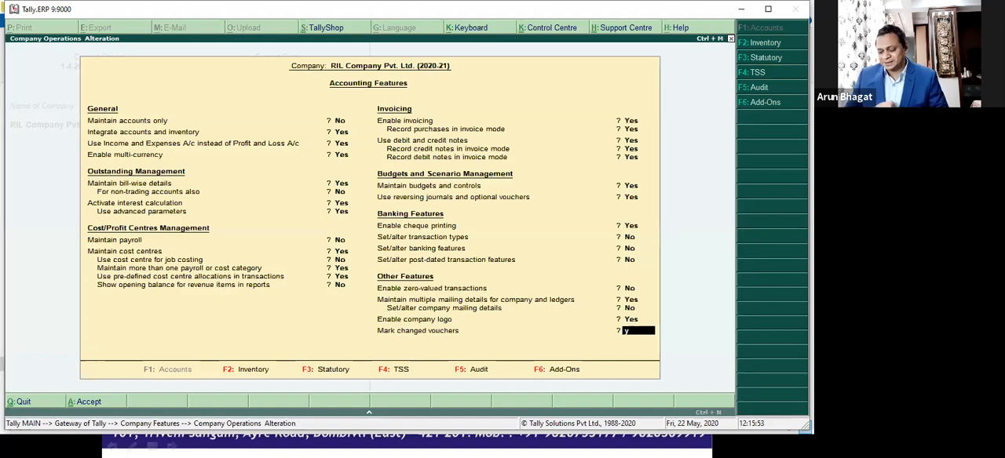
{"action": "key", "text": "Return"}
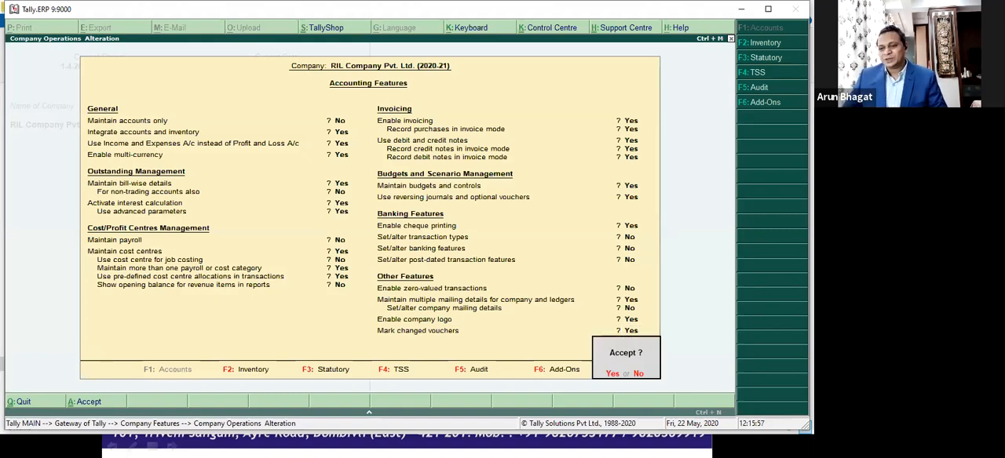
{"action": "key", "text": "y"}
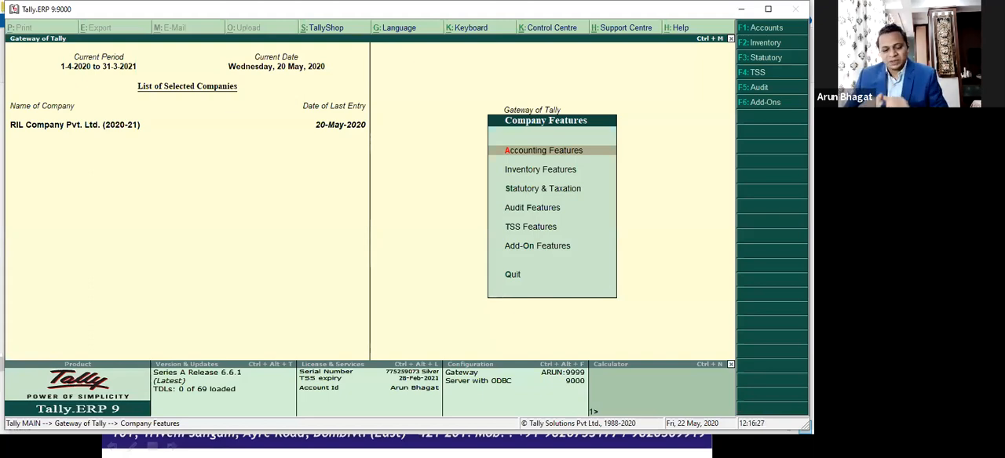
{"action": "key", "text": "Escape"}
Step: Check the data path D:\Tally.ERP9\Data1 for available companies, and leave the company selection without loading one
{"action": "key", "text": "F1"}
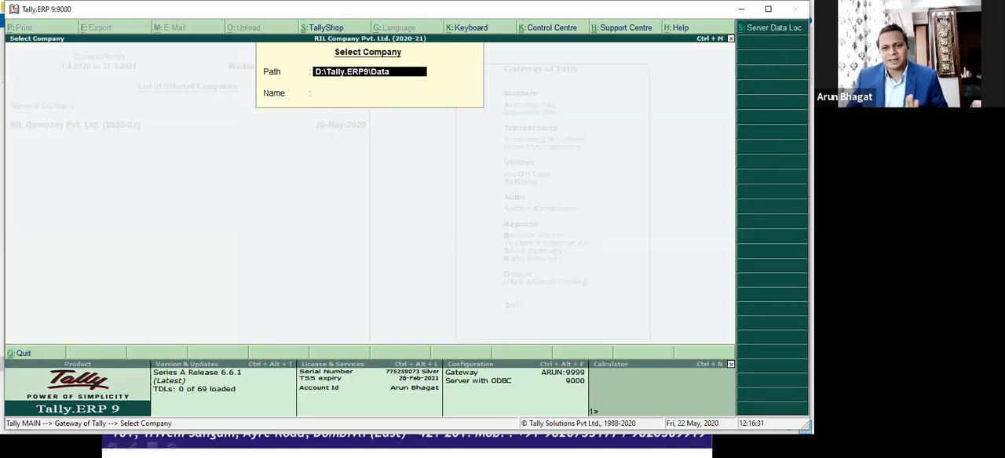
{"action": "type", "text": "1"}
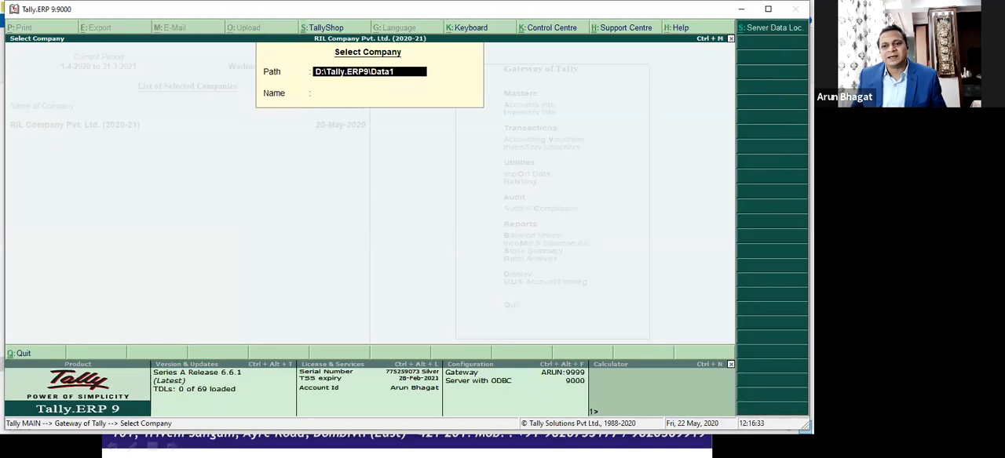
{"action": "key", "text": "Return"}
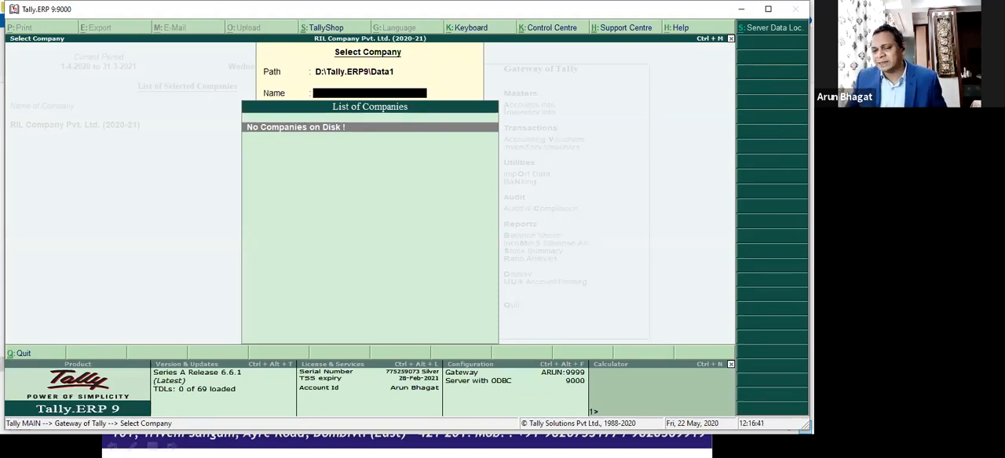
{"action": "key", "text": "Escape"}
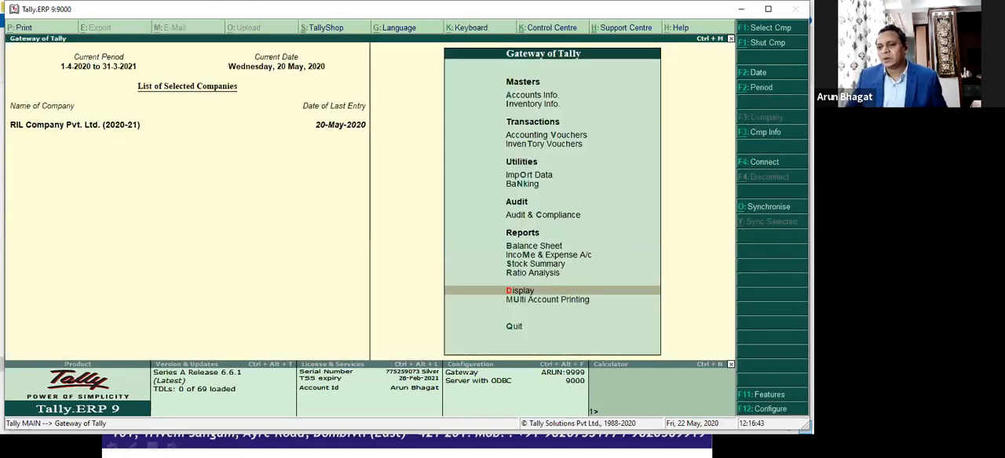
Step: View the Marked Vouchers Register among the exception reports, and return to the Gateway of Tally
{"action": "key", "text": "Down"}
{"action": "key", "text": "Down"}
{"action": "key", "text": "Down"}
{"action": "key", "text": "Down"}
{"action": "key", "text": "Down"}
{"action": "key", "text": "Down"}
{"action": "key", "text": "Down"}
{"action": "key", "text": "Down"}
{"action": "key", "text": "Down"}
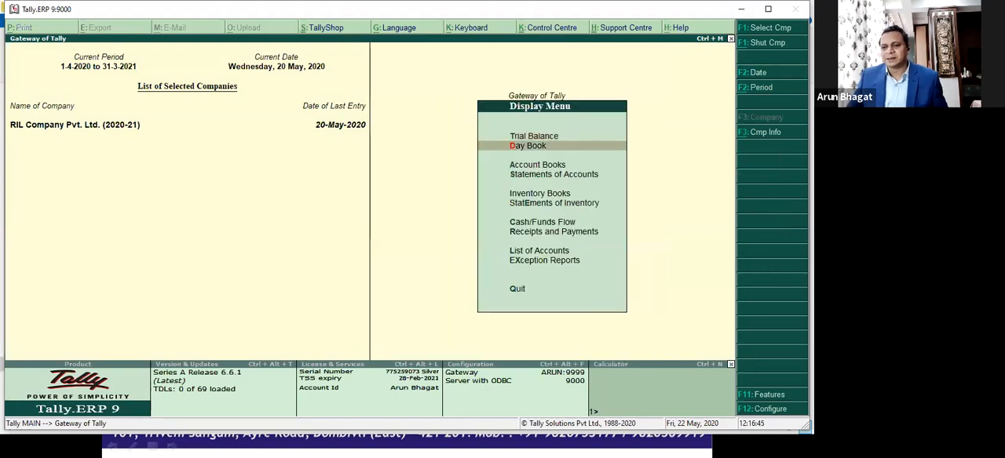
{"action": "key", "text": "Return"}
{"action": "key", "text": "Down"}
{"action": "key", "text": "Down"}
{"action": "key", "text": "Down"}
{"action": "key", "text": "Down"}
{"action": "key", "text": "Down"}
{"action": "key", "text": "Down"}
{"action": "key", "text": "Down"}
{"action": "key", "text": "Down"}
{"action": "key", "text": "Down"}
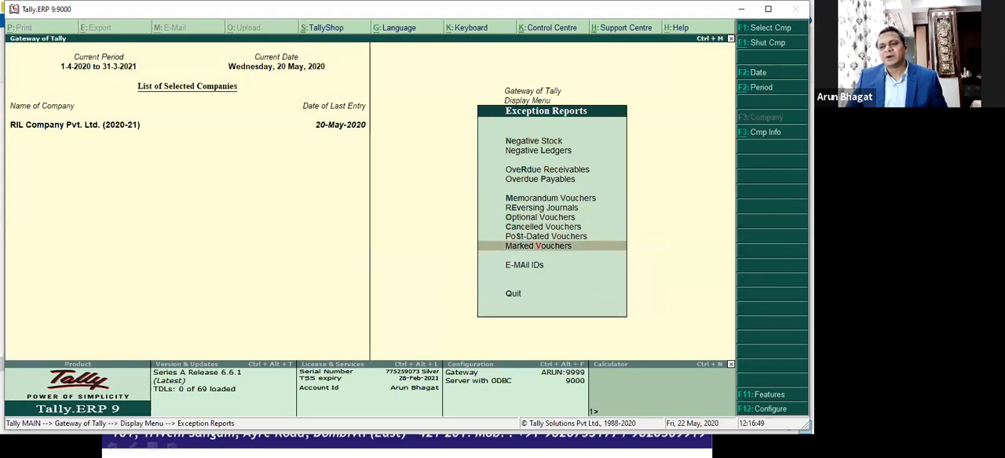
{"action": "key", "text": "Return"}
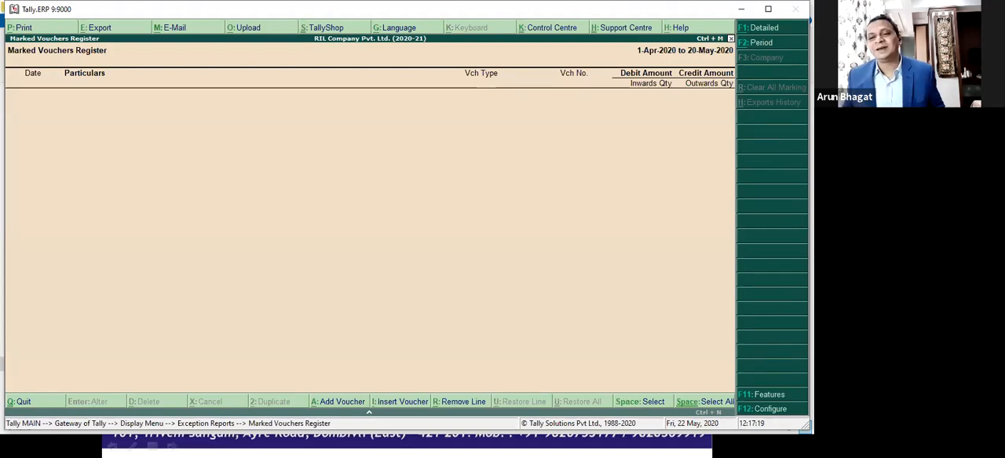
{"action": "key", "text": "Escape"}
{"action": "key", "text": "Escape"}
{"action": "key", "text": "Escape"}
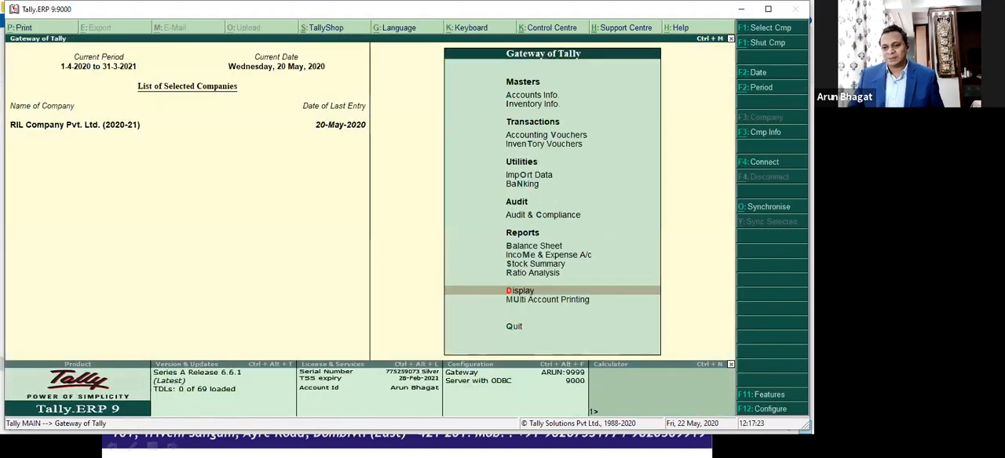
Step: Compare the company's Inventory Features with its Accounting Features, examining the options that appear in both, such as Integrate accounts and inventory
{"action": "key", "text": "F11"}
{"action": "key", "text": "Down"}
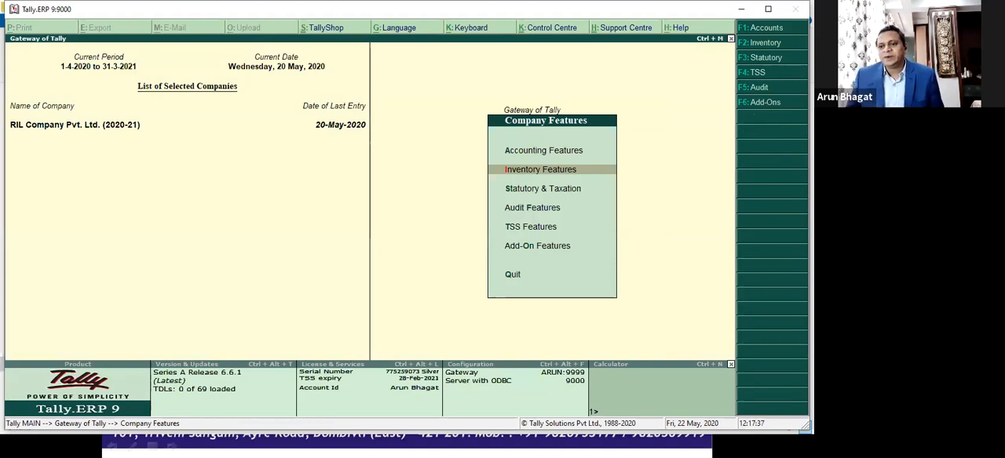
{"action": "key", "text": "Return"}
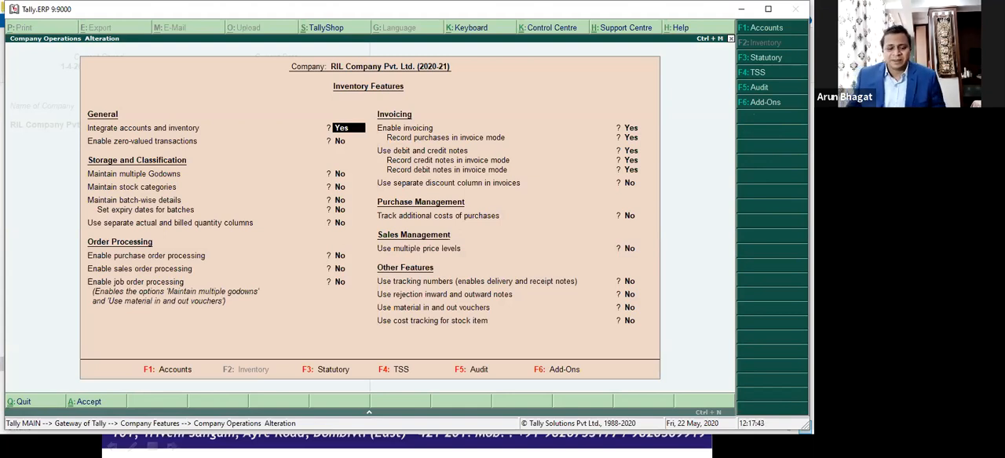
{"action": "left_click", "coordinate": [172, 372]}
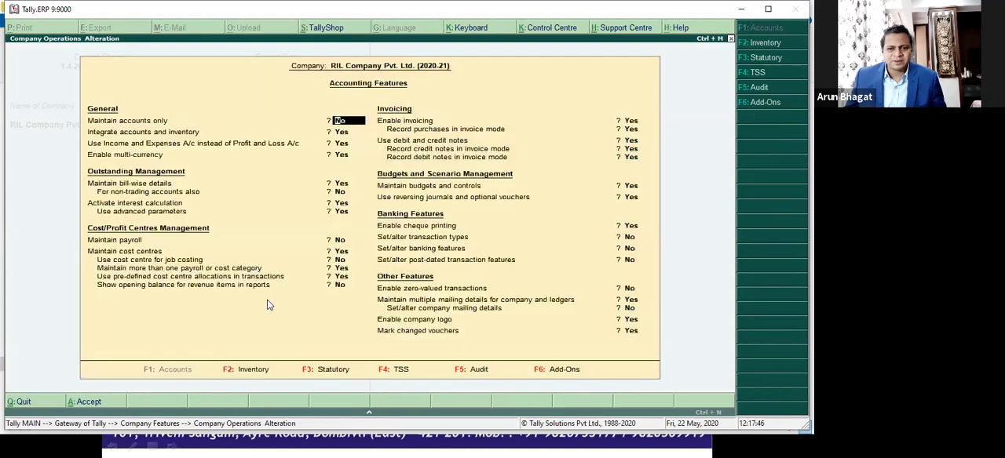
{"action": "left_click", "coordinate": [341, 134]}
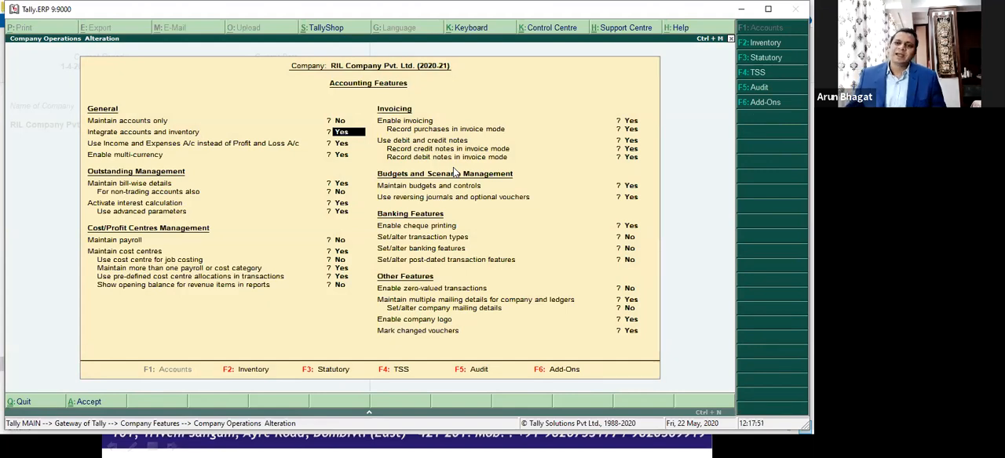
{"action": "key", "text": "F2"}
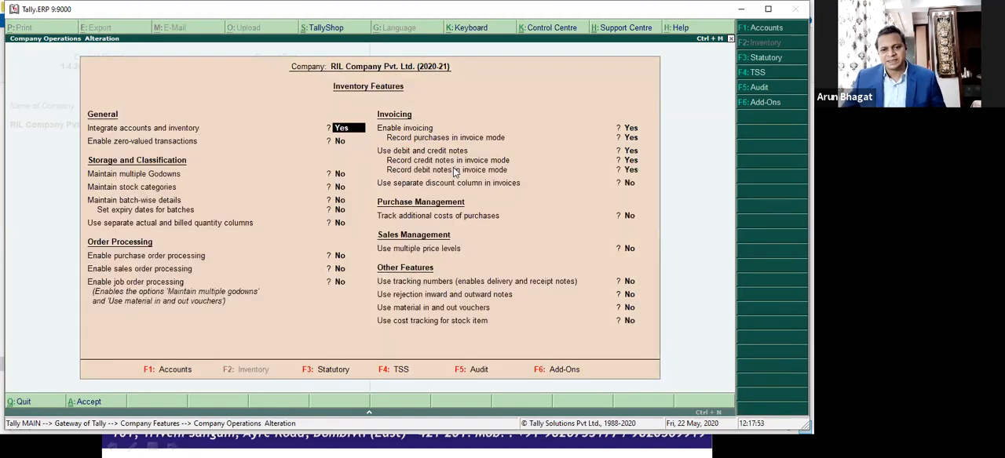
{"action": "key", "text": "Return"}
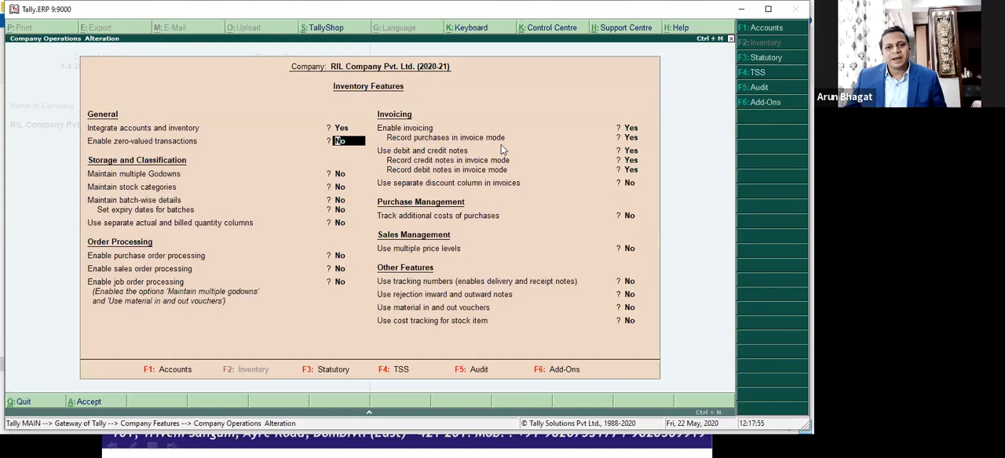
{"action": "left_click", "coordinate": [162, 373]}
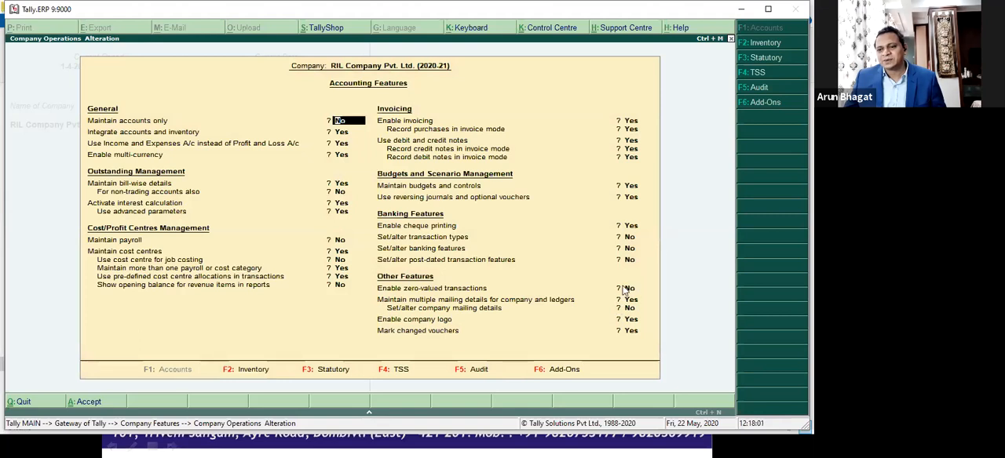
Step: Set Maintain multiple Godowns to Yes in the Inventory Features, save the settings, and return to the Gateway of Tally
{"action": "left_click", "coordinate": [250, 370]}
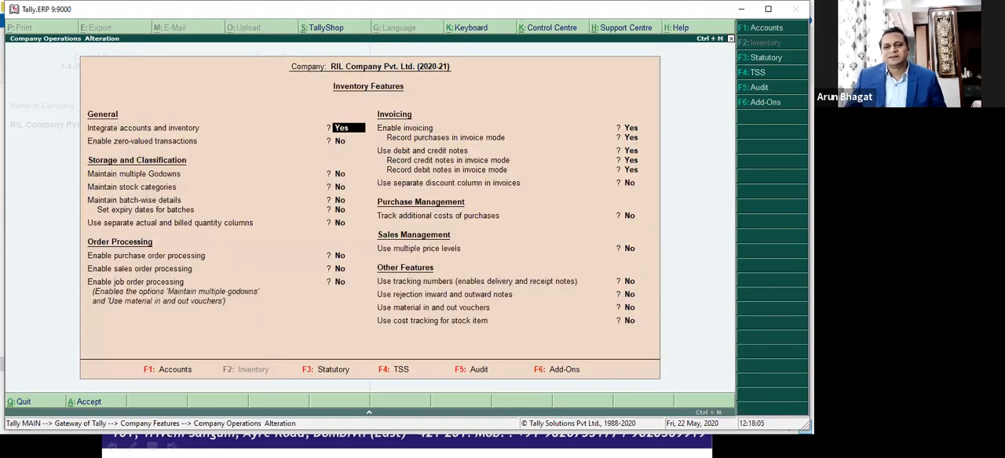
{"action": "key", "text": "Return"}
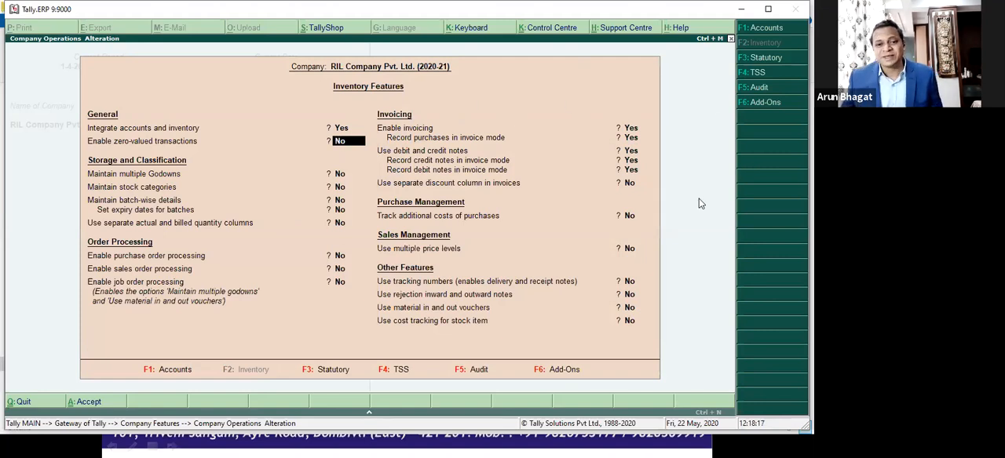
{"action": "key", "text": "Return"}
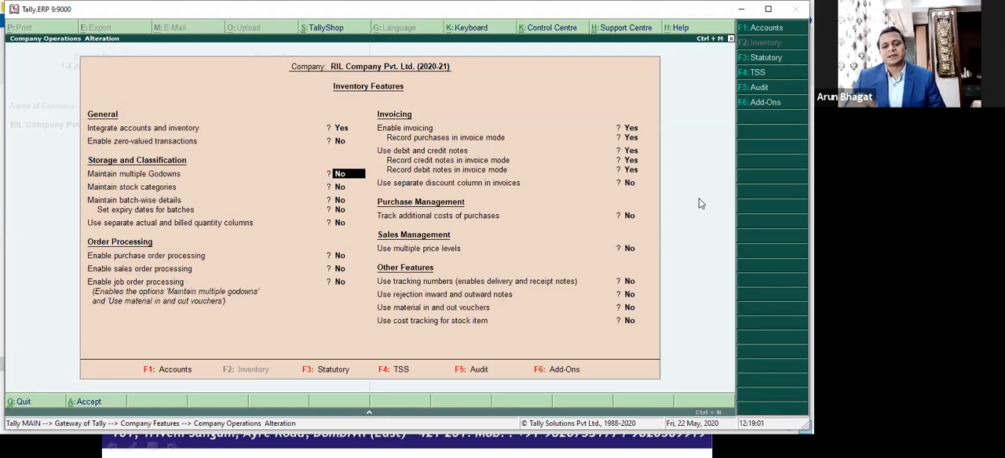
{"action": "key", "text": "y"}
{"action": "key", "text": "Return"}
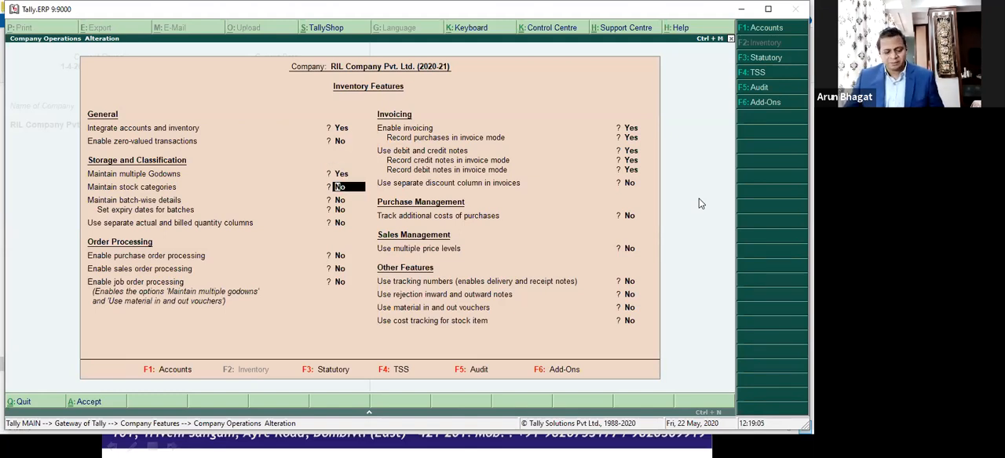
{"action": "key", "text": "ctrl+a"}
{"action": "key", "text": "Escape"}
Step: Open the Godowns masters under Inventory Info and check the list of existing godowns
{"action": "key", "text": "Up"}
{"action": "key", "text": "Up"}
{"action": "key", "text": "Up"}
{"action": "key", "text": "Up"}
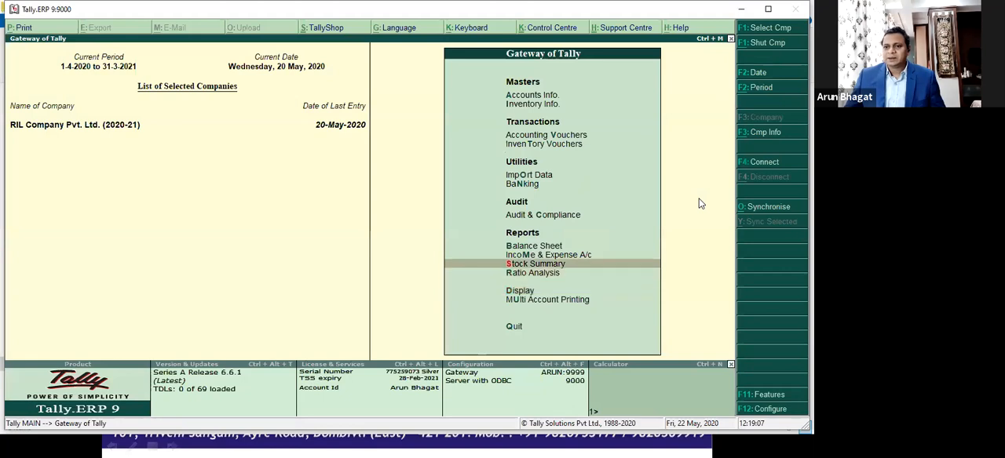
{"action": "key", "text": "Up"}
{"action": "key", "text": "Up"}
{"action": "key", "text": "Up"}
{"action": "key", "text": "Up"}
{"action": "key", "text": "Up"}
{"action": "key", "text": "Up"}
{"action": "key", "text": "Up"}
{"action": "key", "text": "Down"}
{"action": "key", "text": "Return"}
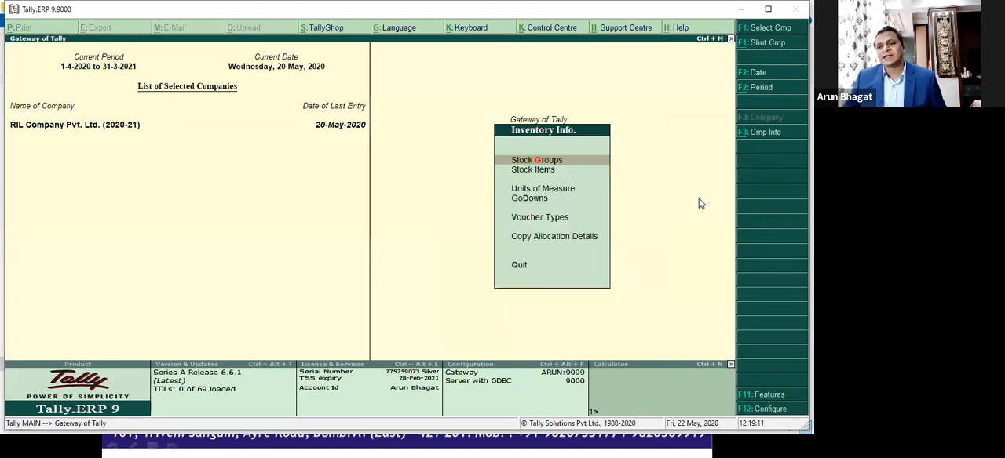
{"action": "key", "text": "Down"}
{"action": "key", "text": "Down"}
{"action": "key", "text": "Down"}
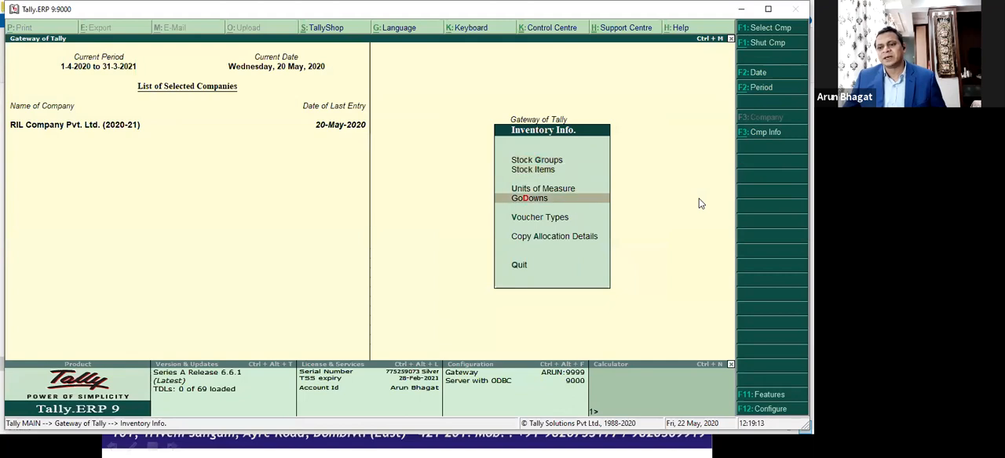
{"action": "key", "text": "Return"}
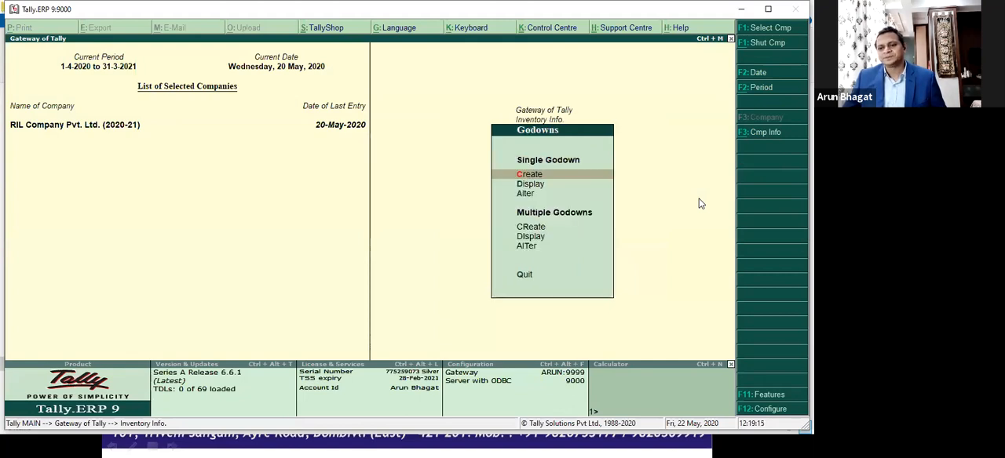
{"action": "key", "text": "Down"}
{"action": "key", "text": "Return"}
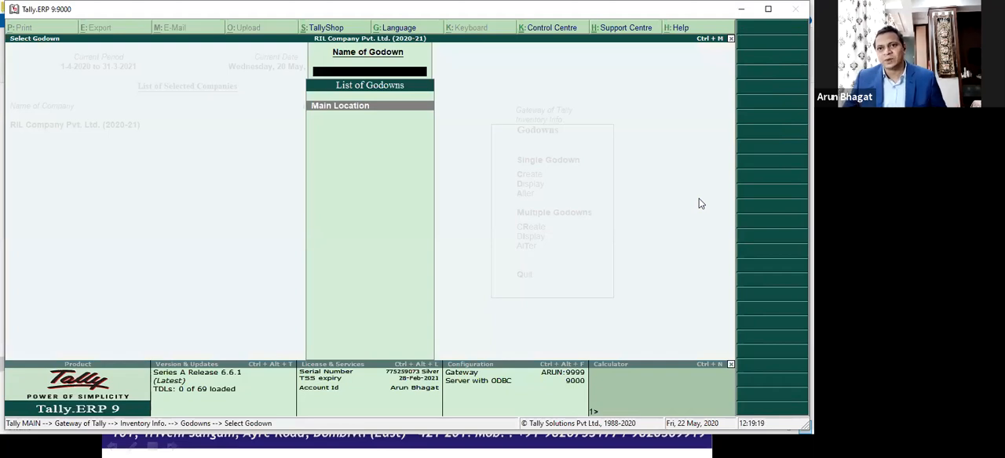
{"action": "key", "text": "Escape"}
Step: Create a single godown named Pune under Primary, with storage of materials allowed and both third-party options set to No
{"action": "key", "text": "Up"}
{"action": "key", "text": "Return"}
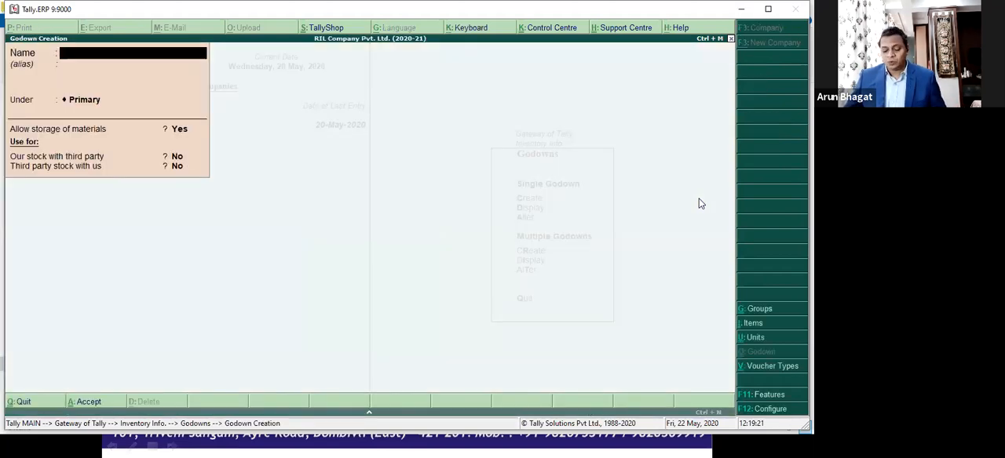
{"action": "type", "text": "Pune"}
{"action": "key", "text": "Return"}
{"action": "key", "text": "Return"}
{"action": "key", "text": "Return"}
{"action": "key", "text": "Up"}
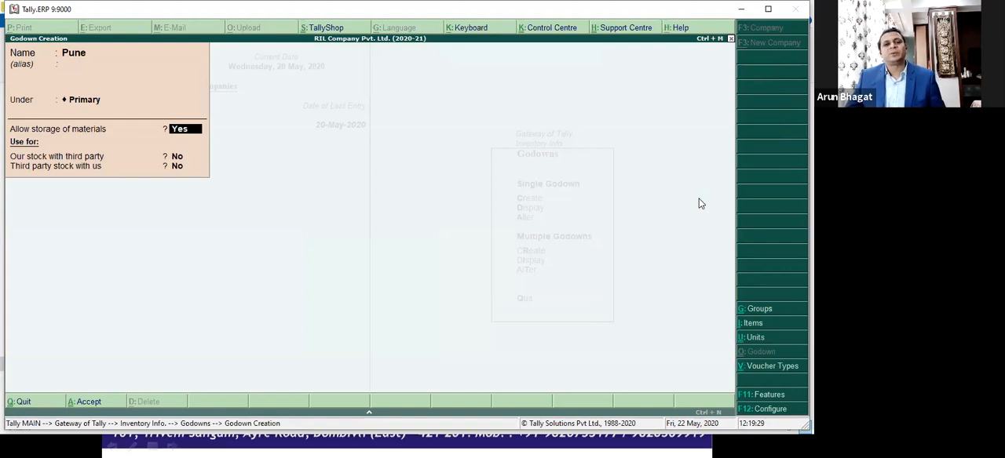
{"action": "key", "text": "Return"}
{"action": "key", "text": "Return"}
{"action": "key", "text": "Up"}
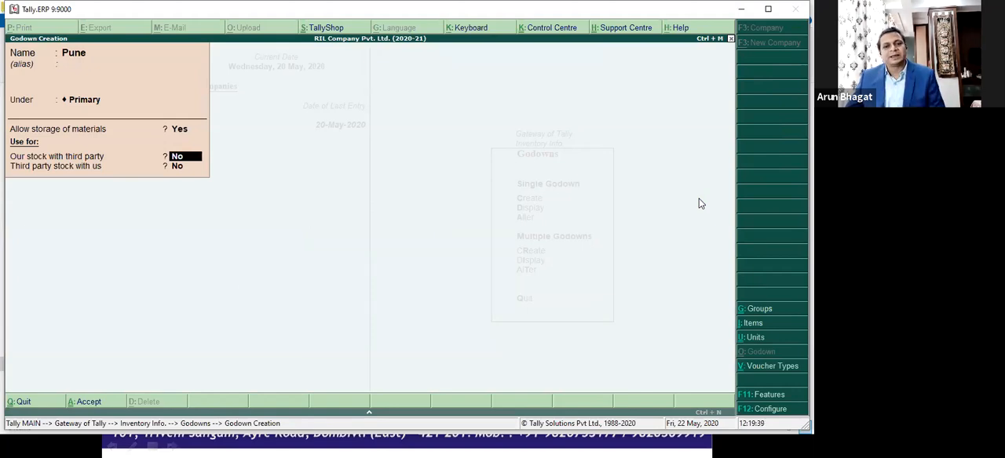
{"action": "key", "text": "Return"}
{"action": "key", "text": "Return"}
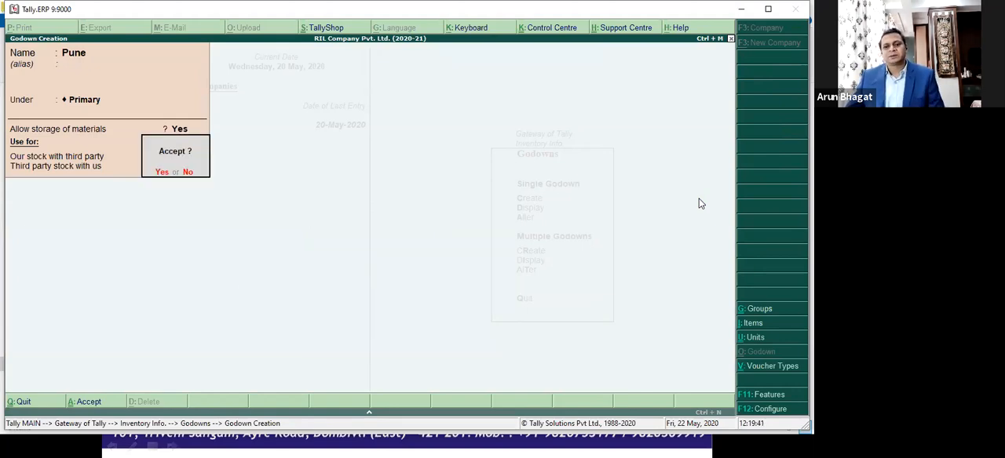
{"action": "key", "text": "Return"}
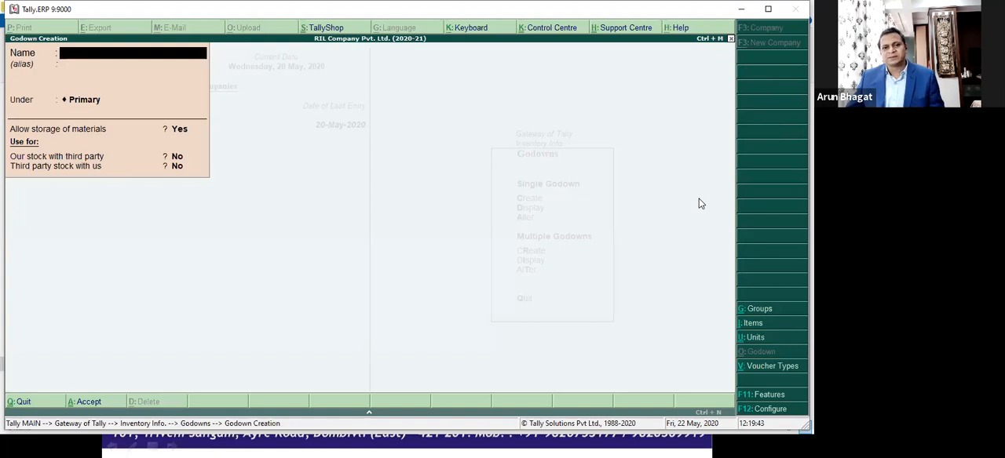
Step: Create another godown named Mumbai under Primary with the default storage settings, and leave godown creation
{"action": "type", "text": "Mumbai"}
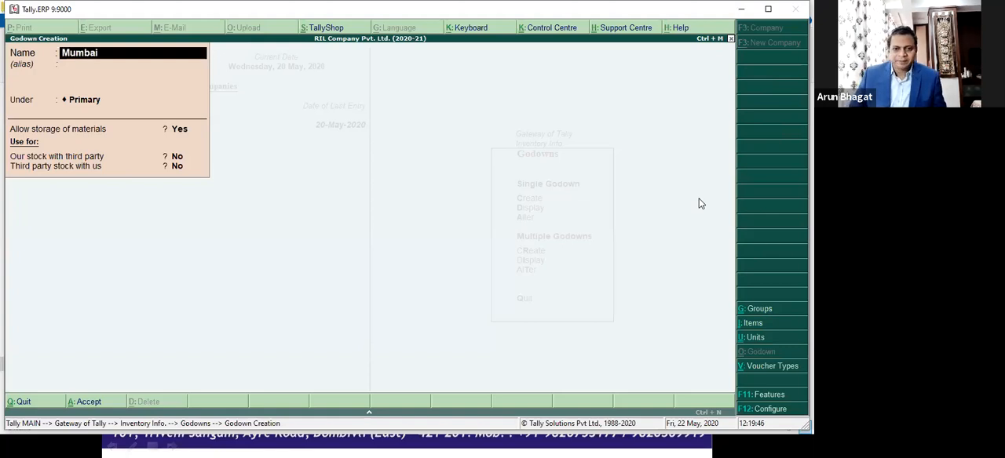
{"action": "key", "text": "Return"}
{"action": "key", "text": "Return"}
{"action": "key", "text": "Return"}
{"action": "key", "text": "Return"}
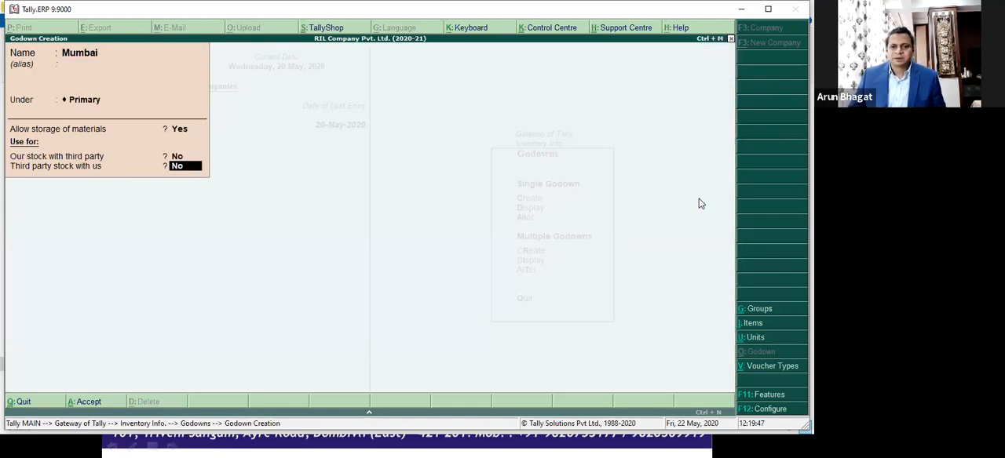
{"action": "key", "text": "Return"}
{"action": "key", "text": "Return"}
{"action": "key", "text": "Escape"}
Step: View the list of godowns to check the Mumbai and Pune entries, and leave the Godowns masters
{"action": "key", "text": "Down"}
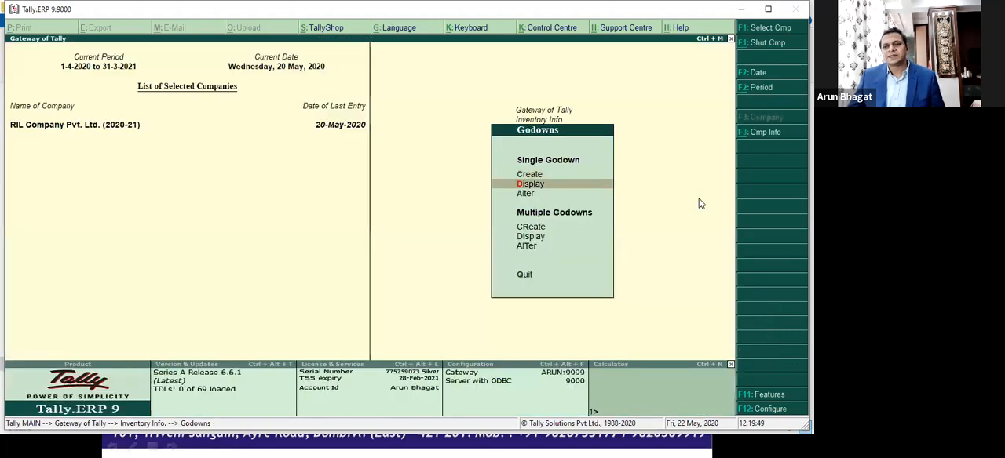
{"action": "key", "text": "Return"}
{"action": "key", "text": "Down"}
{"action": "key", "text": "Down"}
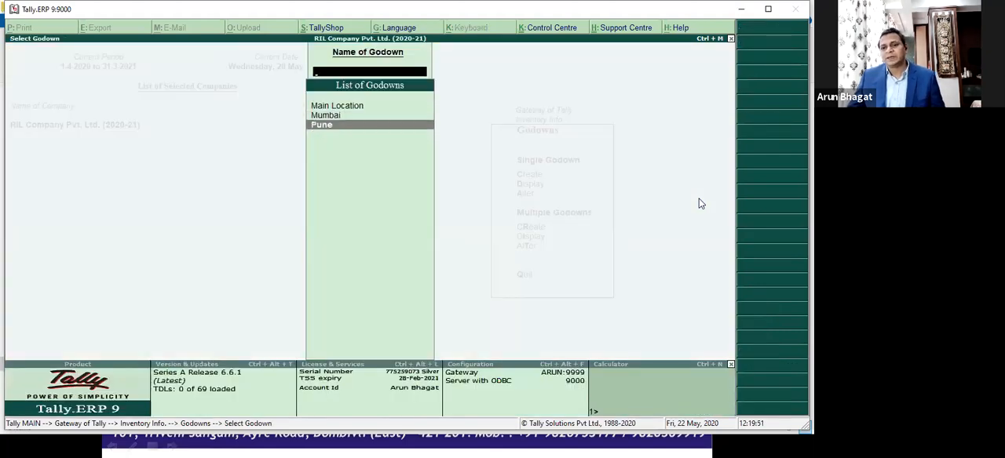
{"action": "key", "text": "Escape"}
Step: View the monthly summary of the Purchase Register among the account books, and return to the Gateway of Tally
{"action": "key", "text": "Escape"}
{"action": "key", "text": "d"}
{"action": "key", "text": "a"}
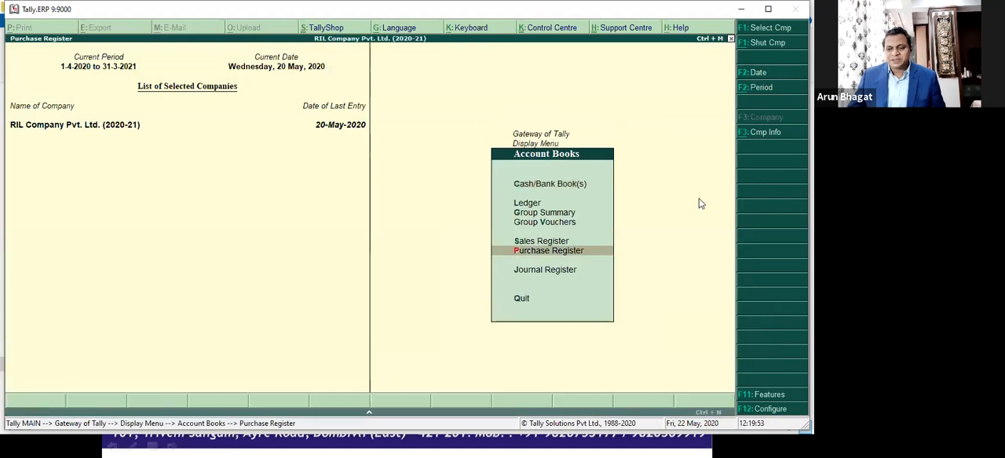
{"action": "key", "text": "Return"}
{"action": "key", "text": "Escape"}
{"action": "key", "text": "Escape"}
{"action": "key", "text": "Escape"}
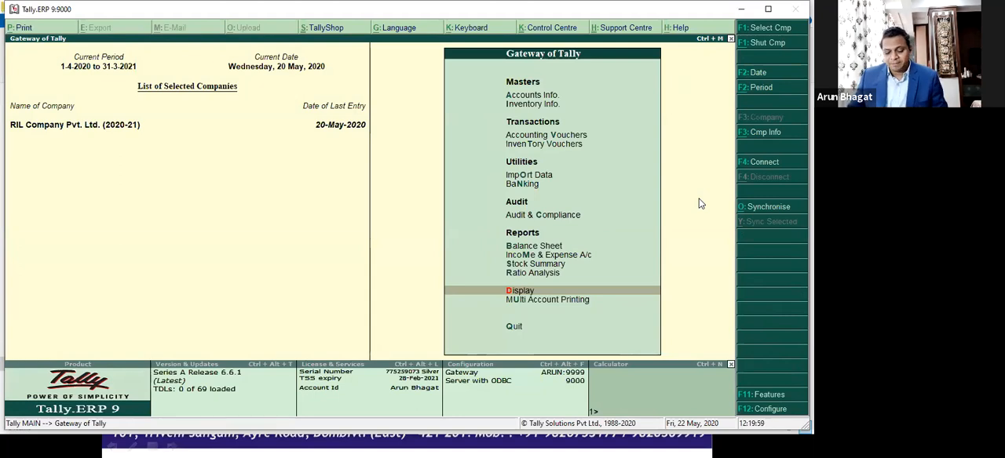
{"action": "key", "text": "Return"}
{"action": "key", "text": "a"}
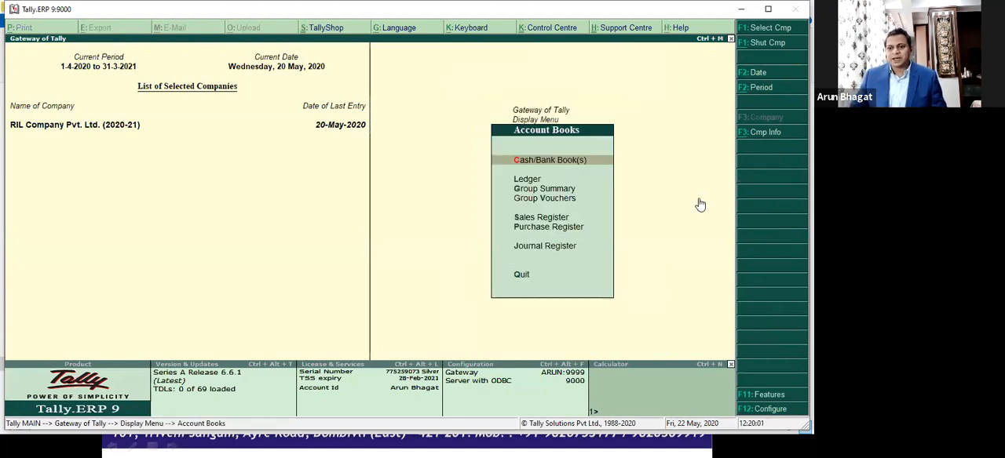
{"action": "key", "text": "u"}
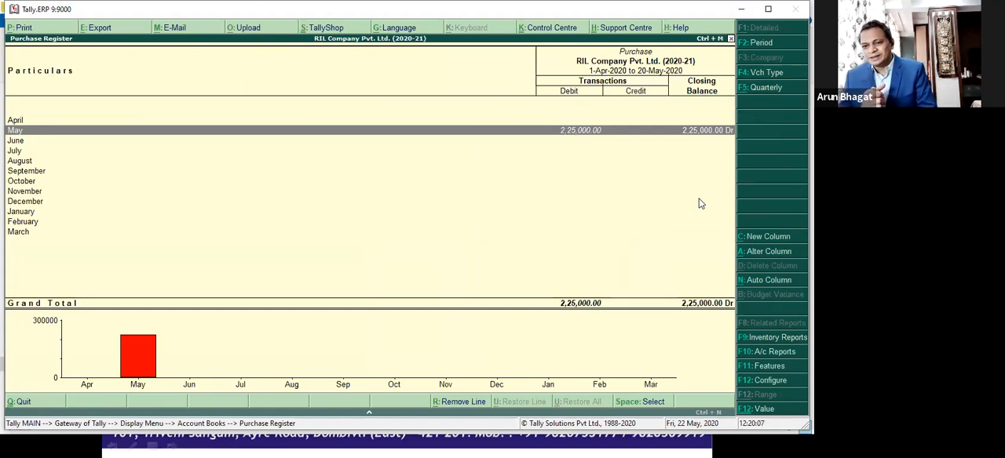
{"action": "key", "text": "Escape"}
{"action": "key", "text": "Escape"}
{"action": "key", "text": "Escape"}
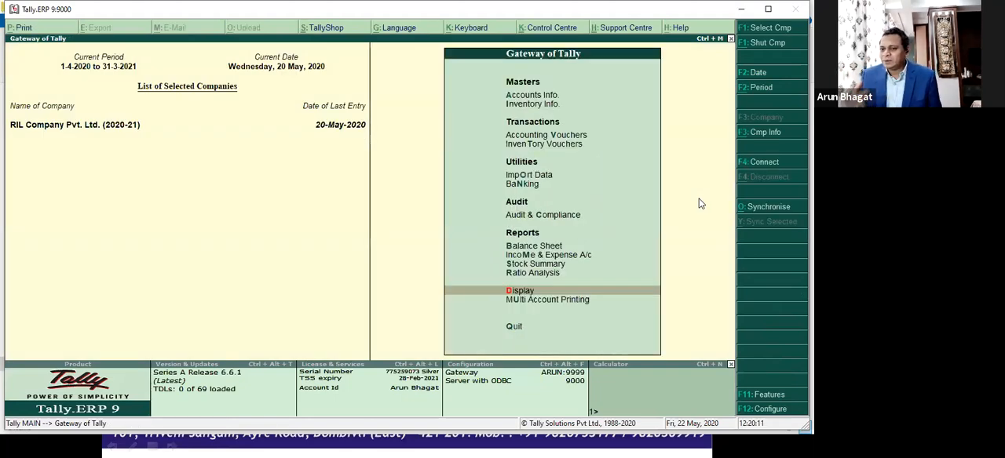
{"action": "key", "text": "Up"}
{"action": "key", "text": "Up"}
{"action": "key", "text": "Up"}
{"action": "key", "text": "Up"}
{"action": "key", "text": "Up"}
{"action": "key", "text": "Up"}
{"action": "key", "text": "Up"}
{"action": "key", "text": "Up"}
{"action": "key", "text": "Up"}
{"action": "key", "text": "Up"}
{"action": "key", "text": "Down"}
{"action": "key", "text": "Down"}
{"action": "key", "text": "Down"}
{"action": "key", "text": "Down"}
{"action": "key", "text": "Down"}
{"action": "key", "text": "Down"}
{"action": "key", "text": "Down"}
{"action": "key", "text": "Down"}
{"action": "key", "text": "Down"}
{"action": "key", "text": "Down"}
{"action": "key", "text": "Down"}
{"action": "key", "text": "Down"}
{"action": "key", "text": "Up"}
Step: Open the May purchase voucher of PQR Import Suppliers Pvt. Ltd. from the Purchase Register for alteration
{"action": "key", "text": "Return"}
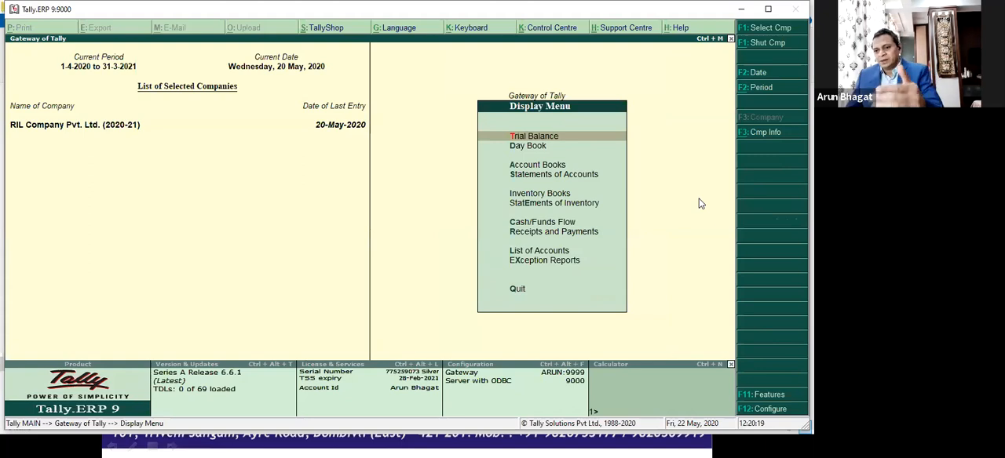
{"action": "key", "text": "Down"}
{"action": "key", "text": "Down"}
{"action": "key", "text": "Return"}
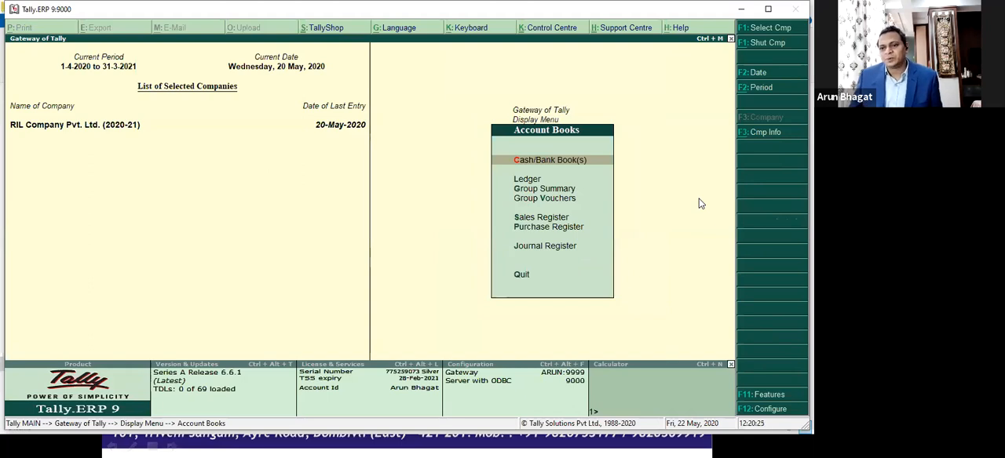
{"action": "key", "text": "Down"}
{"action": "key", "text": "Down"}
{"action": "key", "text": "Down"}
{"action": "key", "text": "Down"}
{"action": "key", "text": "Down"}
{"action": "key", "text": "Return"}
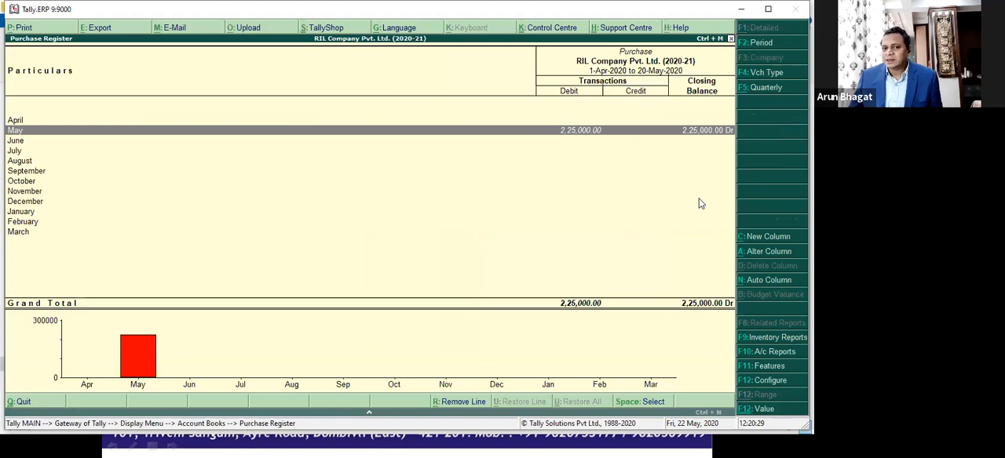
{"action": "key", "text": "Return"}
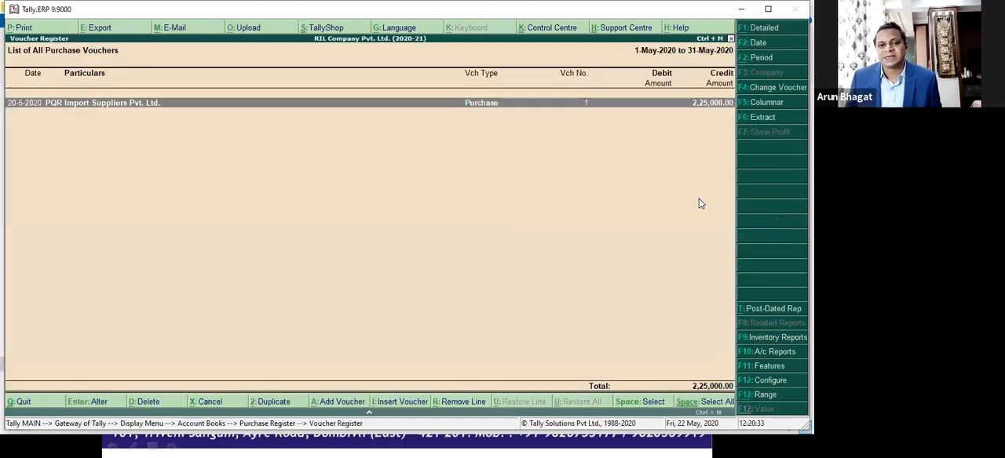
{"action": "key", "text": "Return"}
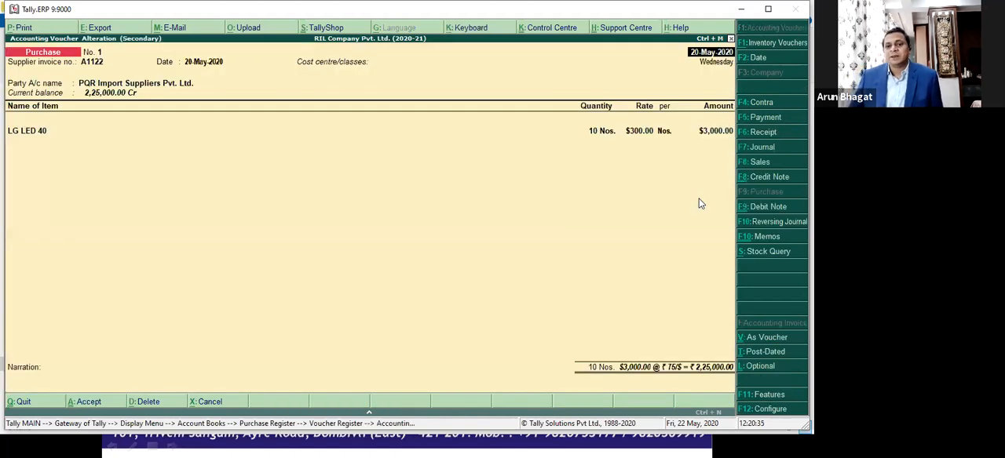
Step: Keep the purchase voucher's header and party details, and open the item allocations for LG LED 40
{"action": "key", "text": "Return"}
{"action": "key", "text": "Return"}
{"action": "key", "text": "Return"}
{"action": "key", "text": "Return"}
{"action": "key", "text": "Return"}
{"action": "key", "text": "Return"}
{"action": "key", "text": "Return"}
{"action": "key", "text": "Return"}
{"action": "key", "text": "ctrl+a"}
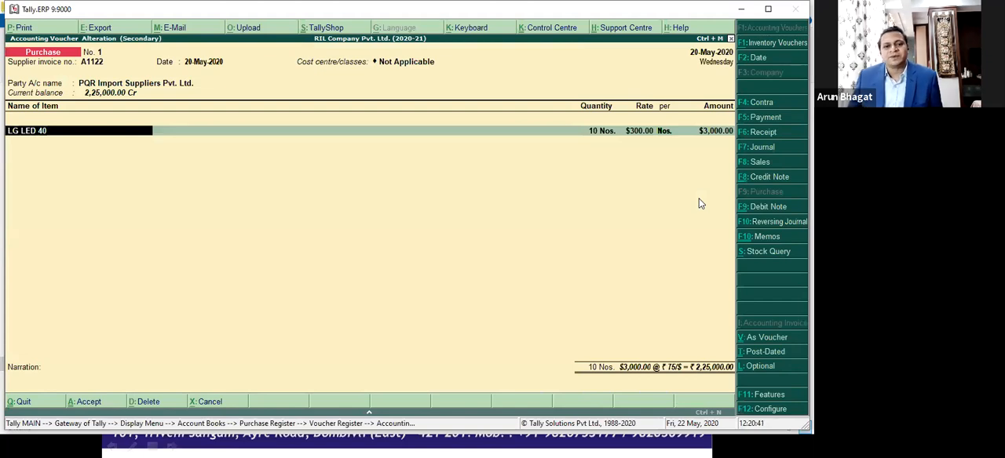
{"action": "key", "text": "Return"}
{"action": "key", "text": "Return"}
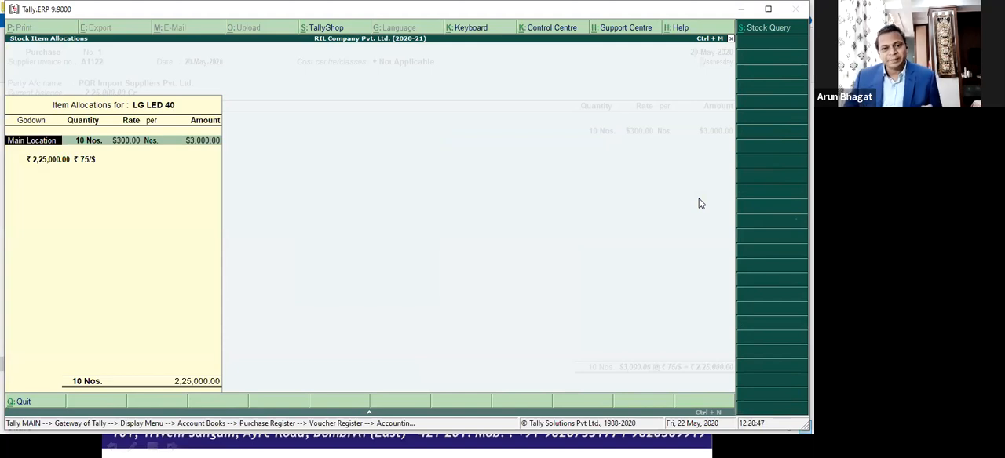
Step: Change the LG LED 40 allocation's godown from Main Location to Mumbai with a quantity of 5 Nos
{"action": "key", "text": "BackSpace"}
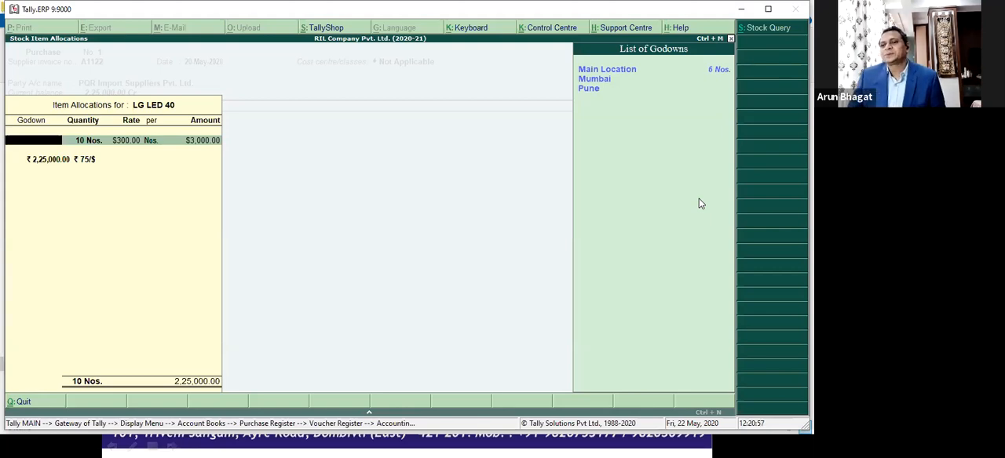
{"action": "key", "text": "Down"}
{"action": "key", "text": "Down"}
{"action": "key", "text": "Down"}
{"action": "key", "text": "Up"}
{"action": "key", "text": "Up"}
{"action": "key", "text": "Down"}
{"action": "key", "text": "Return"}
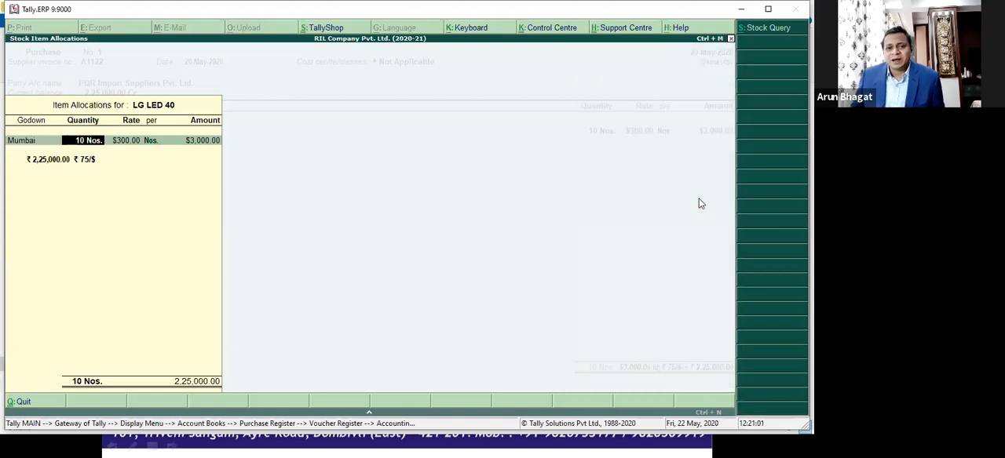
{"action": "type", "text": "5"}
{"action": "key", "text": "Return"}
{"action": "key", "text": "Return"}
{"action": "key", "text": "Return"}
{"action": "key", "text": "Return"}
{"action": "key", "text": "Return"}
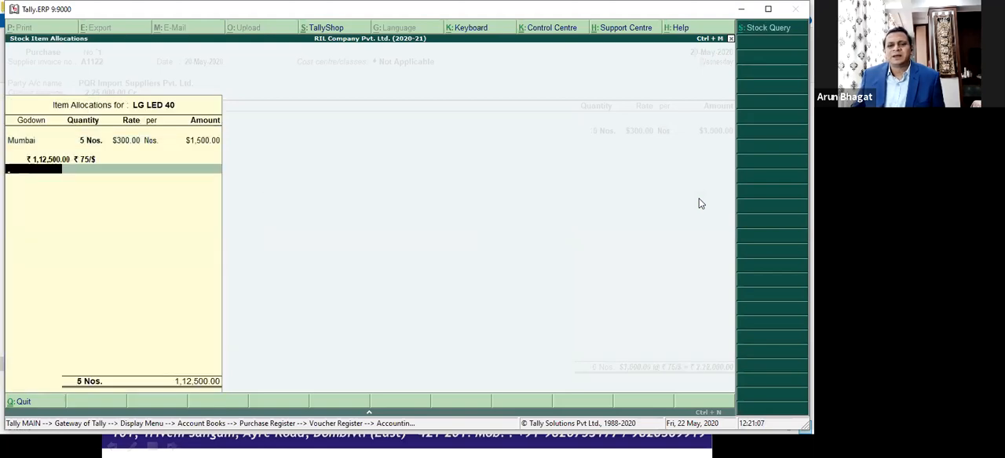
Step: Allocate the remaining 5 Nos. of LG LED 40 to the Pune godown, and save the purchase voucher
{"action": "key", "text": "Down"}
{"action": "key", "text": "Down"}
{"action": "key", "text": "Down"}
{"action": "key", "text": "Return"}
{"action": "type", "text": "5"}
{"action": "key", "text": "Return"}
{"action": "key", "text": "Return"}
{"action": "key", "text": "Return"}
{"action": "key", "text": "Return"}
{"action": "key", "text": "Return"}
{"action": "key", "text": "Return"}
{"action": "key", "text": "Return"}
{"action": "key", "text": "Return"}
{"action": "key", "text": "Return"}
{"action": "key", "text": "Return"}
{"action": "key", "text": "Return"}
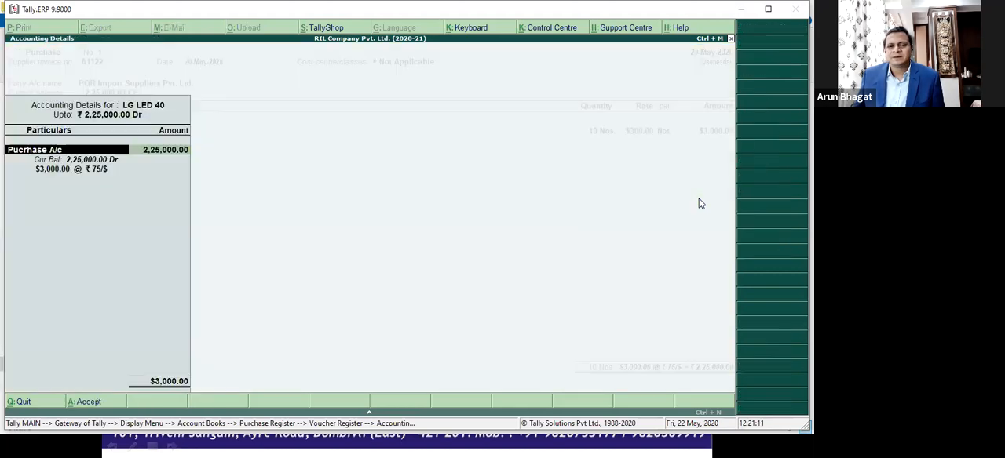
{"action": "key", "text": "Return"}
{"action": "key", "text": "Return"}
{"action": "key", "text": "Return"}
{"action": "key", "text": "Return"}
{"action": "key", "text": "Return"}
{"action": "key", "text": "Return"}
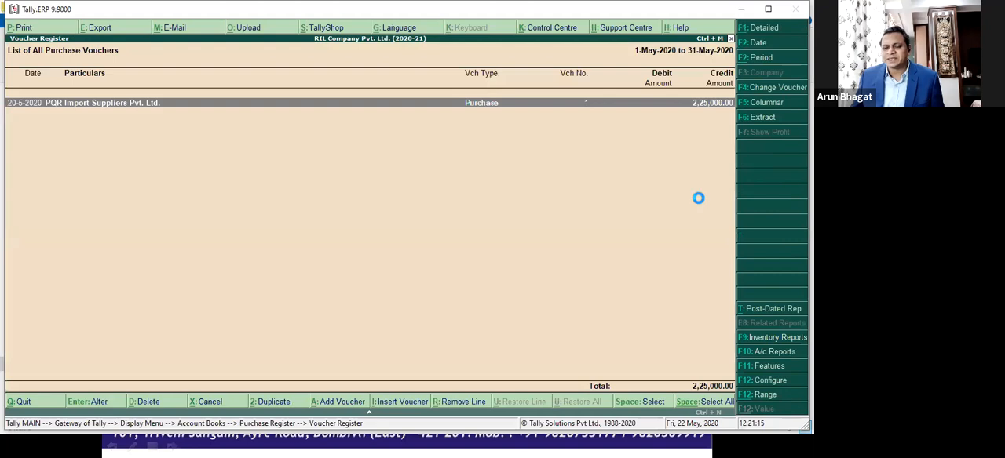
Step: Leave the Purchase Register and open the ABC Customer Pvt. Ltd. sales voucher from the Sales Register for alteration
{"action": "key", "text": "Escape"}
{"action": "key", "text": "Escape"}
{"action": "key", "text": "Up"}
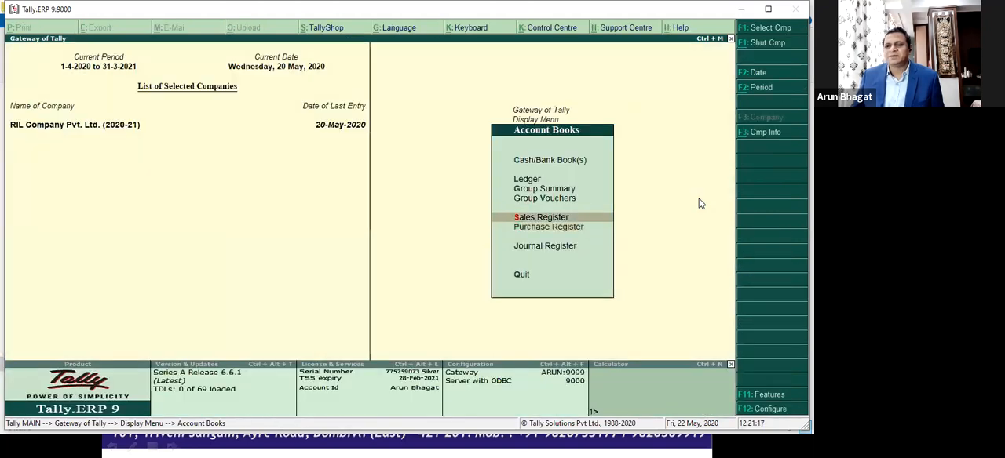
{"action": "key", "text": "Return"}
Step: Keep the sales voucher's header and party details, and open the item allocations for LG LED 40
{"action": "key", "text": "Return"}
{"action": "key", "text": "Return"}
{"action": "key", "text": "Return"}
{"action": "key", "text": "Return"}
{"action": "key", "text": "Return"}
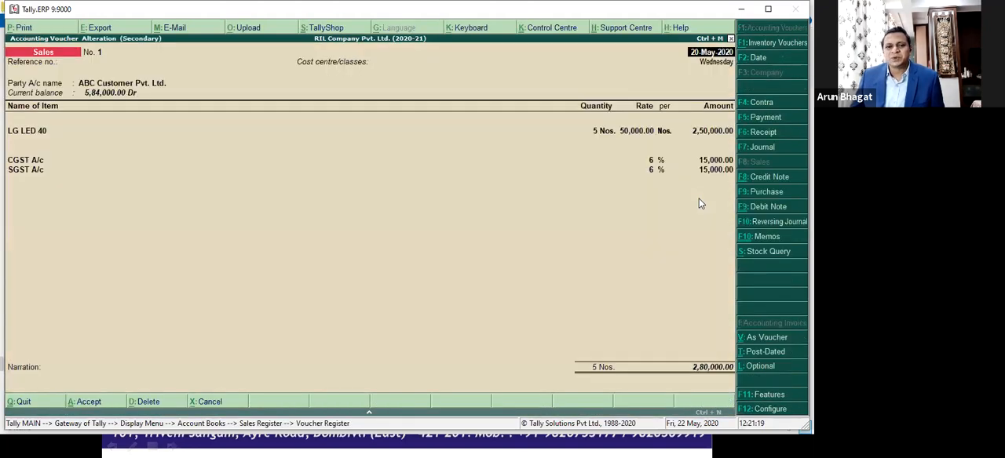
{"action": "key", "text": "Return"}
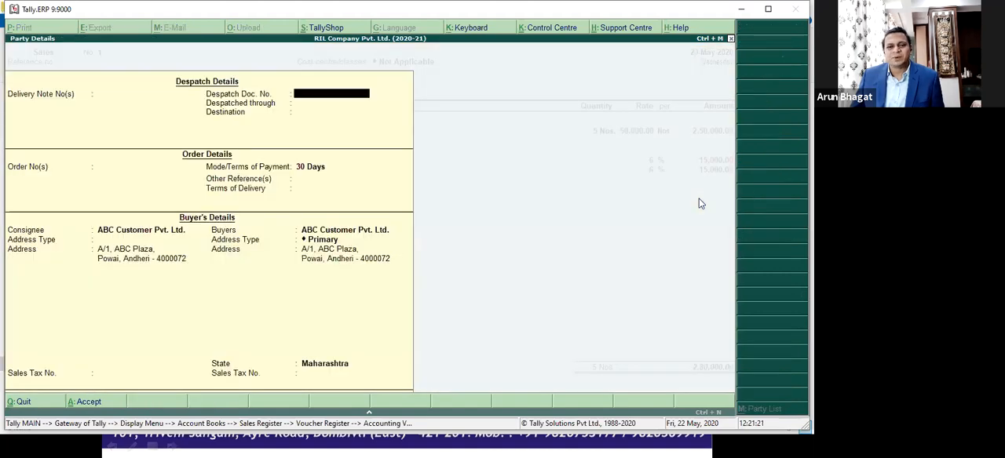
{"action": "key", "text": "ctrl+a"}
{"action": "key", "text": "Return"}
{"action": "key", "text": "Return"}
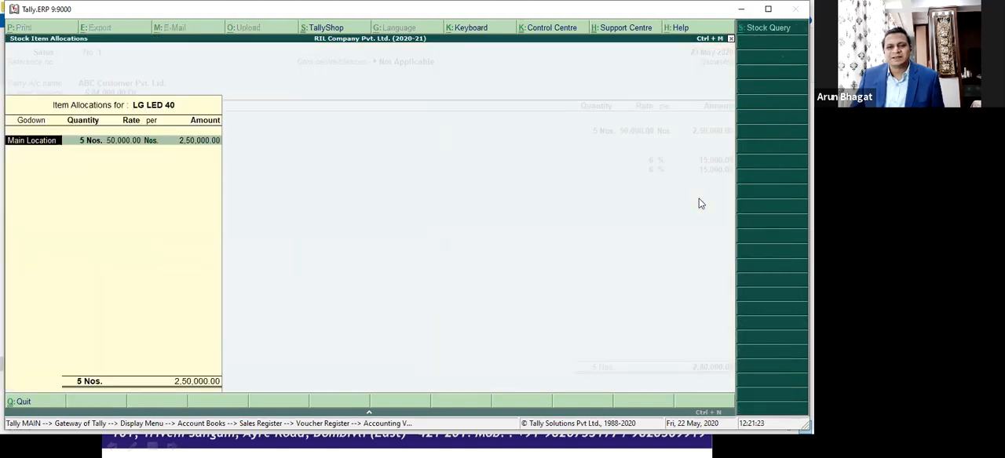
Step: Change the sales allocation of LG LED 40 from Main Location to the Mumbai godown with a quantity of 3 Nos
{"action": "key", "text": "space"}
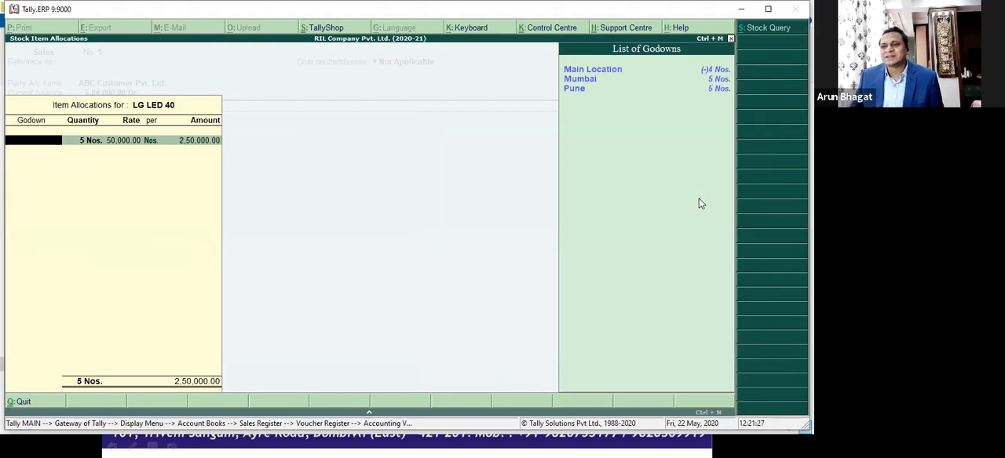
{"action": "key", "text": "Down"}
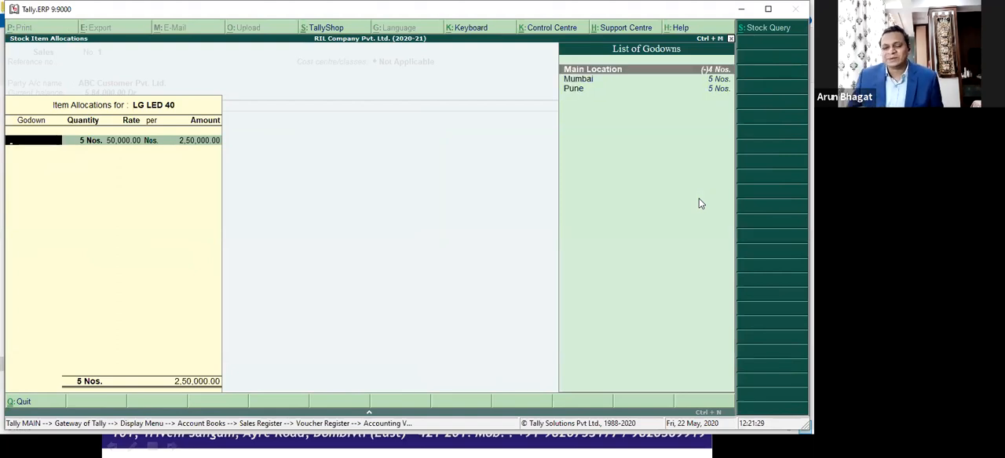
{"action": "key", "text": "Down"}
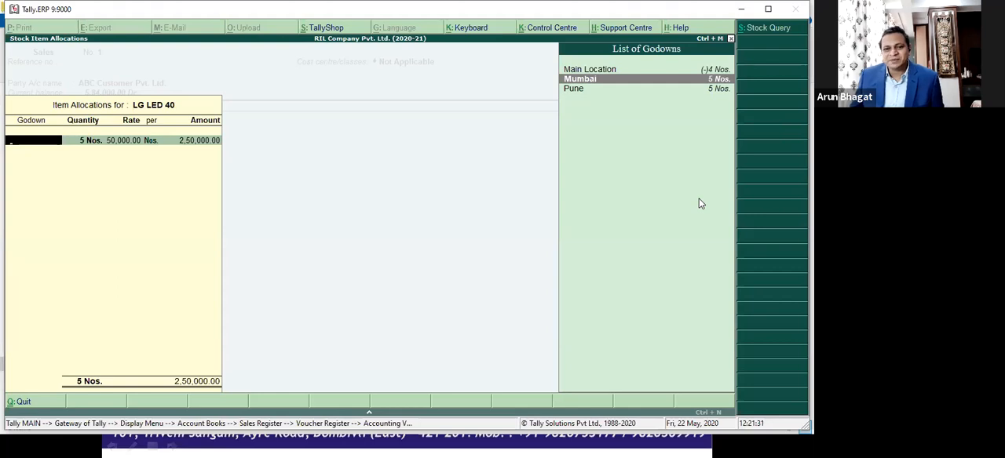
{"action": "key", "text": "Return"}
{"action": "key", "text": "Return"}
{"action": "key", "text": "BackSpace"}
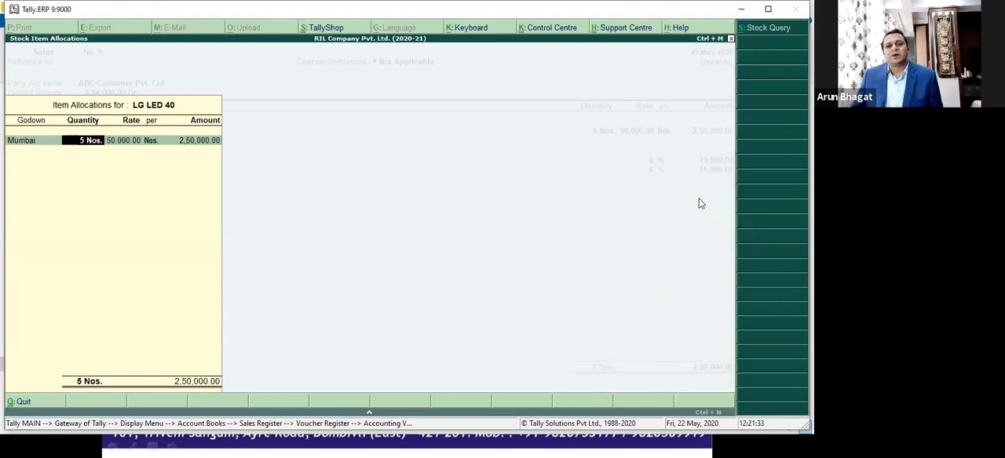
{"action": "type", "text": "3"}
{"action": "key", "text": "Return"}
Step: Allocate another 2 Nos. of LG LED 40 from the Pune godown and complete the item allocations
{"action": "key", "text": "Return"}
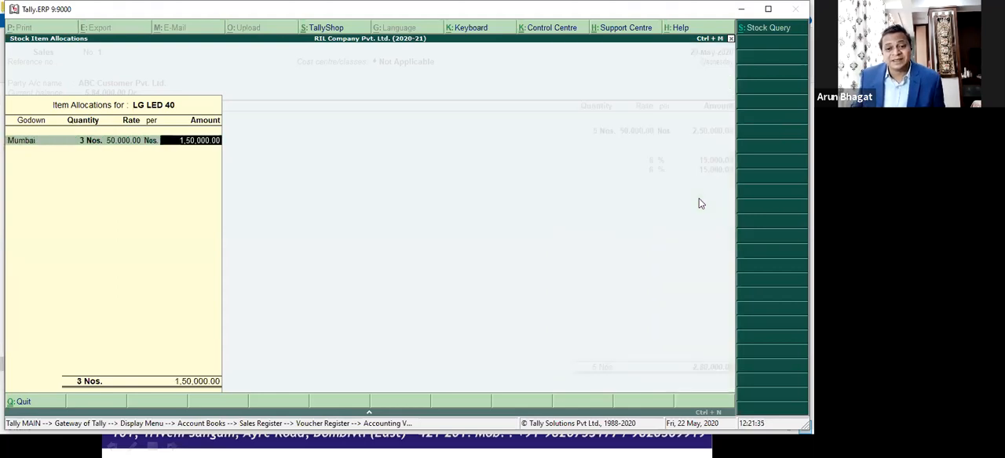
{"action": "key", "text": "Return"}
{"action": "key", "text": "Down"}
{"action": "key", "text": "Down"}
{"action": "key", "text": "Down"}
{"action": "key", "text": "Return"}
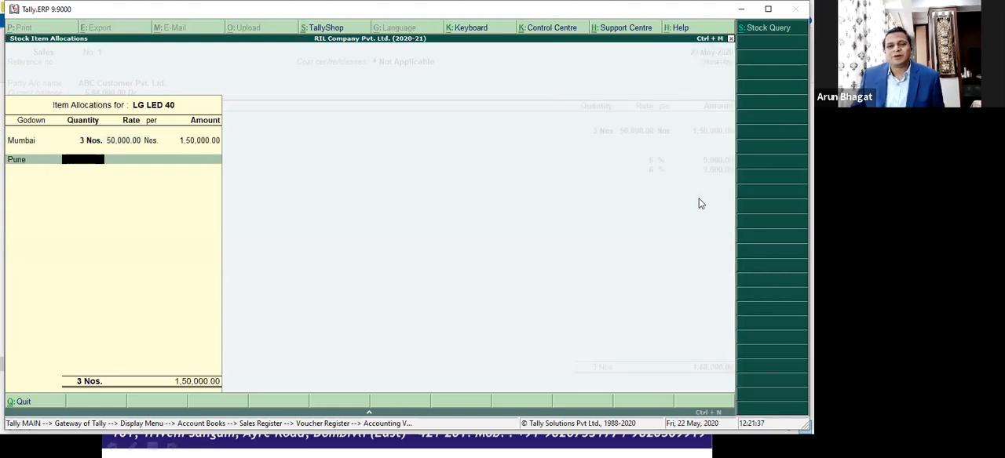
{"action": "type", "text": "2"}
{"action": "key", "text": "Return"}
{"action": "key", "text": "Return"}
Step: Keep the sales voucher's accounting, tax and bill-wise details, and save the voucher
{"action": "key", "text": "Return"}
{"action": "key", "text": "Return"}
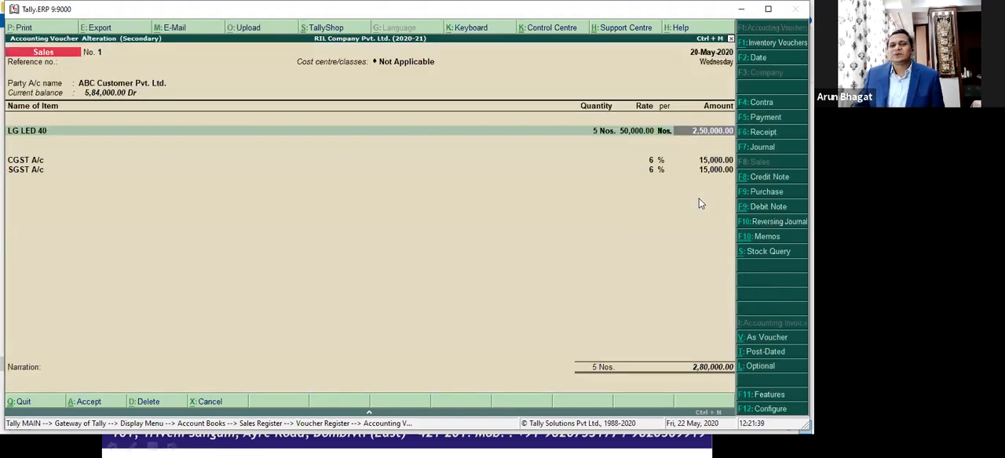
{"action": "key", "text": "Return"}
{"action": "key", "text": "Return"}
{"action": "key", "text": "Return"}
{"action": "key", "text": "Return"}
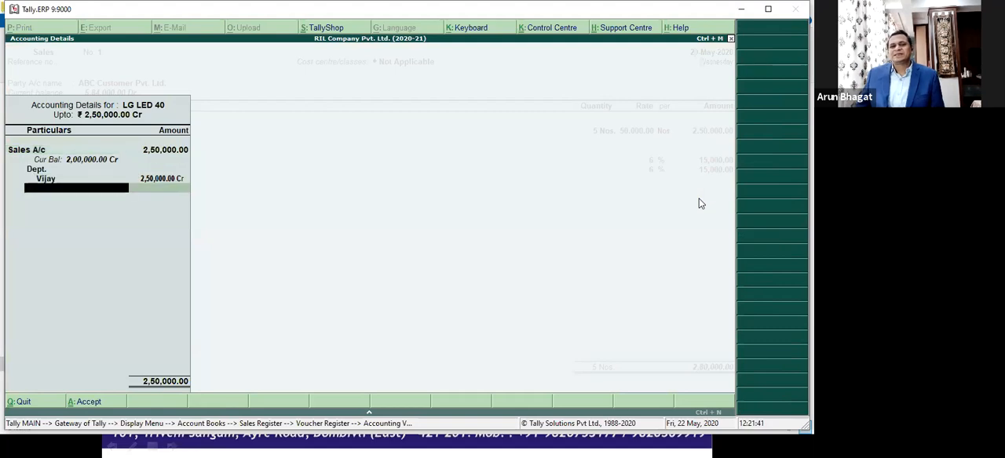
{"action": "key", "text": "Return"}
{"action": "key", "text": "Return"}
{"action": "key", "text": "Return"}
{"action": "key", "text": "Return"}
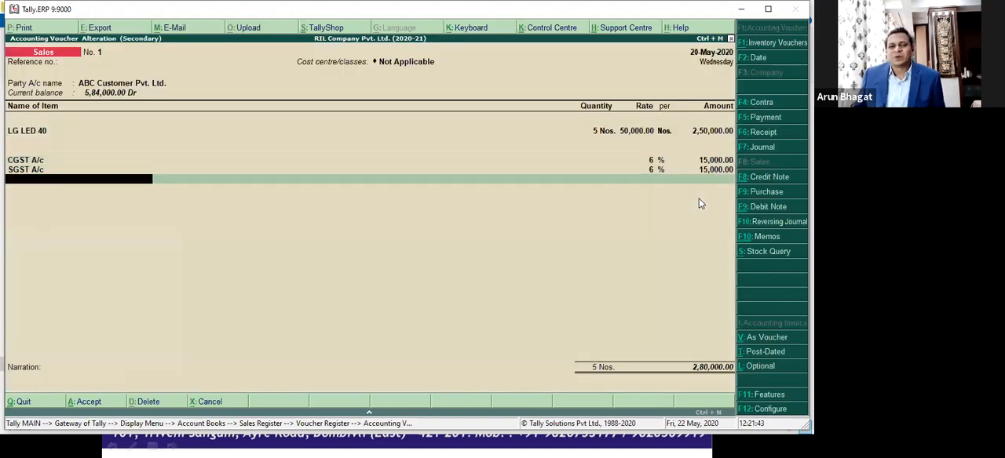
{"action": "key", "text": "Return"}
{"action": "key", "text": "Return"}
{"action": "key", "text": "Return"}
{"action": "key", "text": "Return"}
{"action": "key", "text": "Return"}
{"action": "key", "text": "Return"}
{"action": "key", "text": "Return"}
{"action": "key", "text": "Return"}
{"action": "key", "text": "Return"}
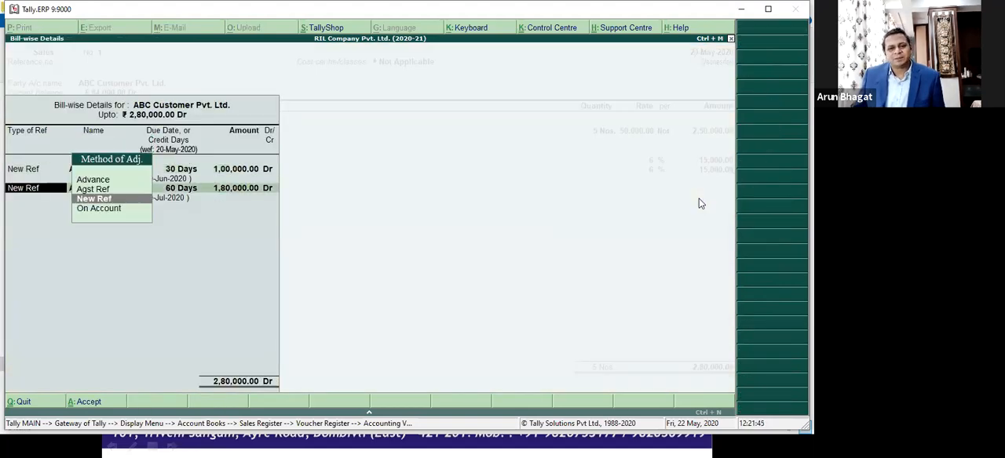
{"action": "key", "text": "Return"}
{"action": "key", "text": "Return"}
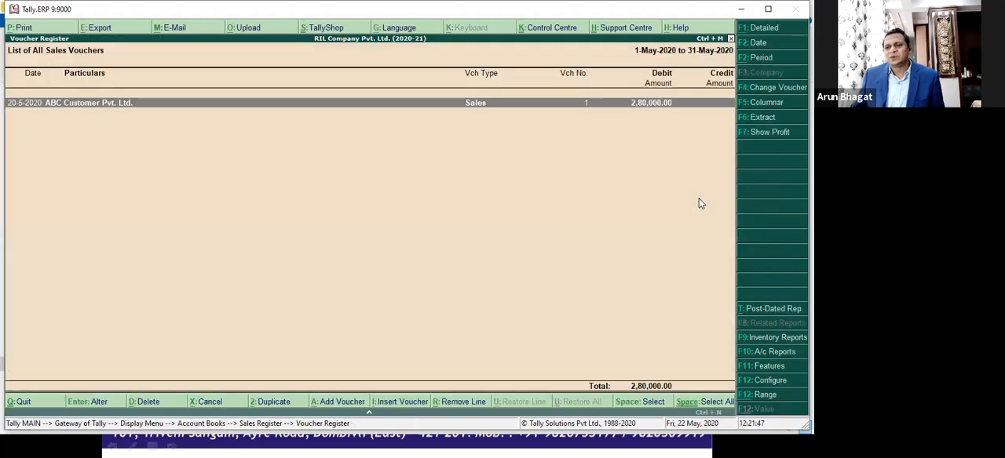
Step: Open the Godown Summary from the Statements of Inventory and examine the LG LED 40 stock in each godown
{"action": "key", "text": "Escape"}
{"action": "key", "text": "Escape"}
{"action": "key", "text": "Escape"}
{"action": "key", "text": "Escape"}
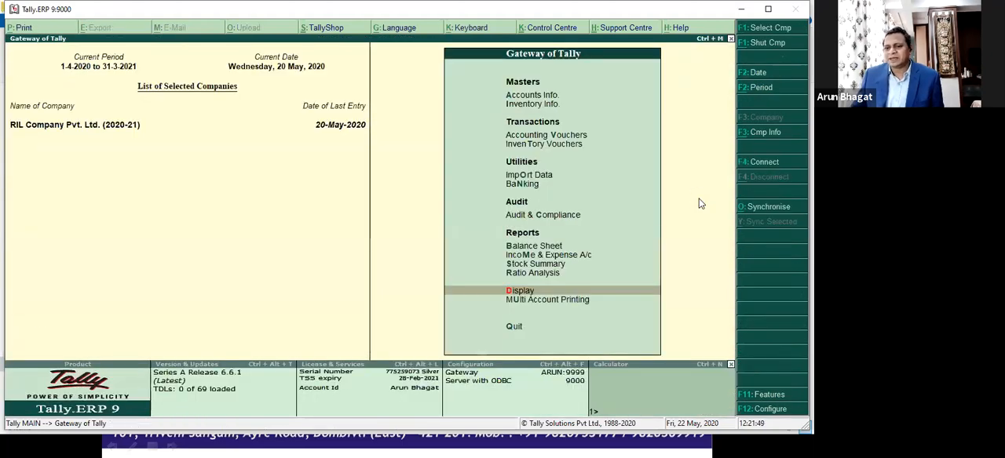
{"action": "key", "text": "Return"}
{"action": "key", "text": "Down"}
{"action": "key", "text": "Down"}
{"action": "key", "text": "Down"}
{"action": "key", "text": "Down"}
{"action": "key", "text": "Down"}
{"action": "key", "text": "Return"}
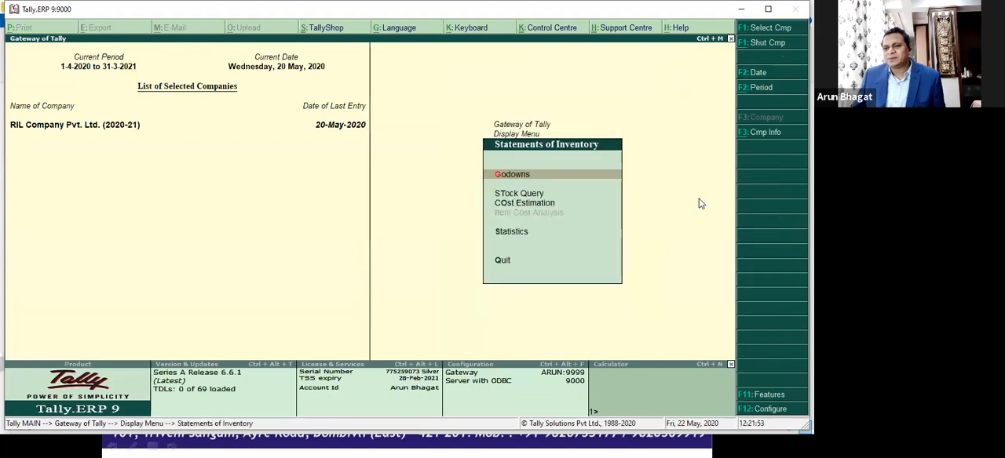
{"action": "key", "text": "Return"}
{"action": "key", "text": "Return"}
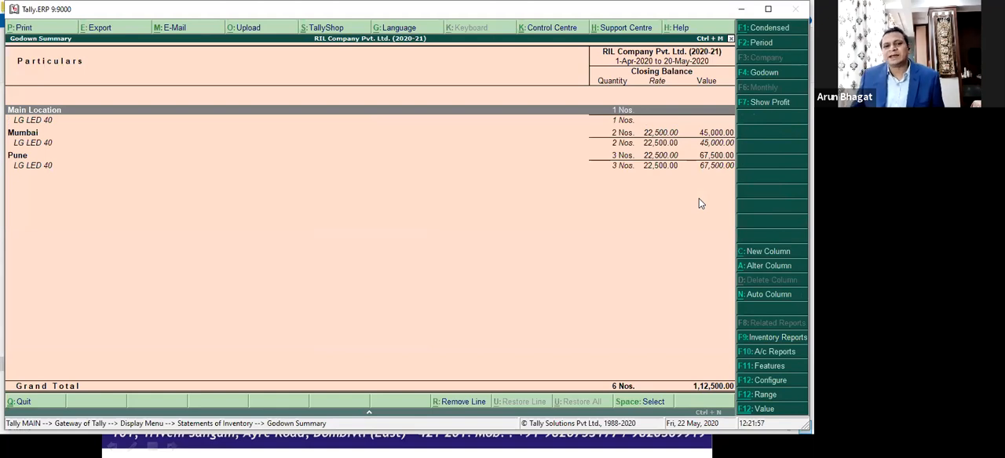
{"action": "key", "text": "Down"}
{"action": "key", "text": "Down"}
{"action": "key", "text": "Down"}
{"action": "key", "text": "Down"}
{"action": "key", "text": "Up"}
{"action": "key", "text": "Up"}
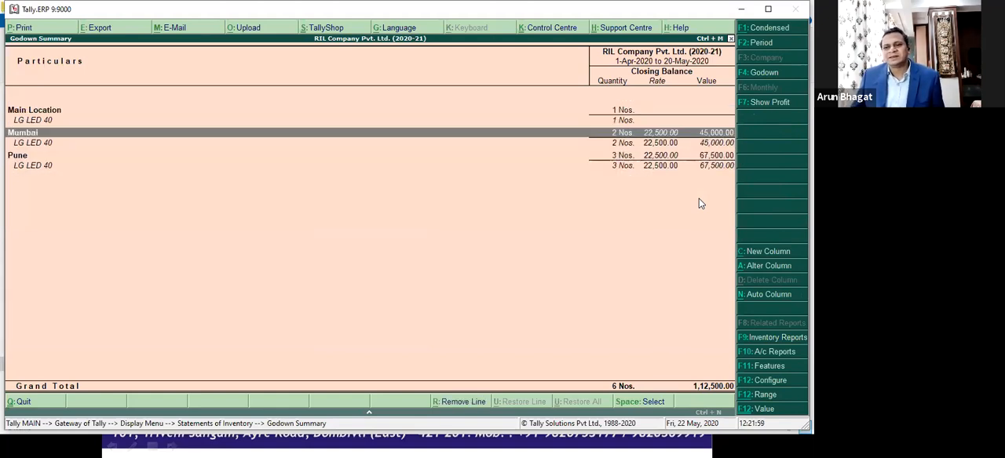
{"action": "key", "text": "Up"}
Step: Configure the Godown Summary to show the opening balance, goods inwards and goods outwards
{"action": "key", "text": "F12"}
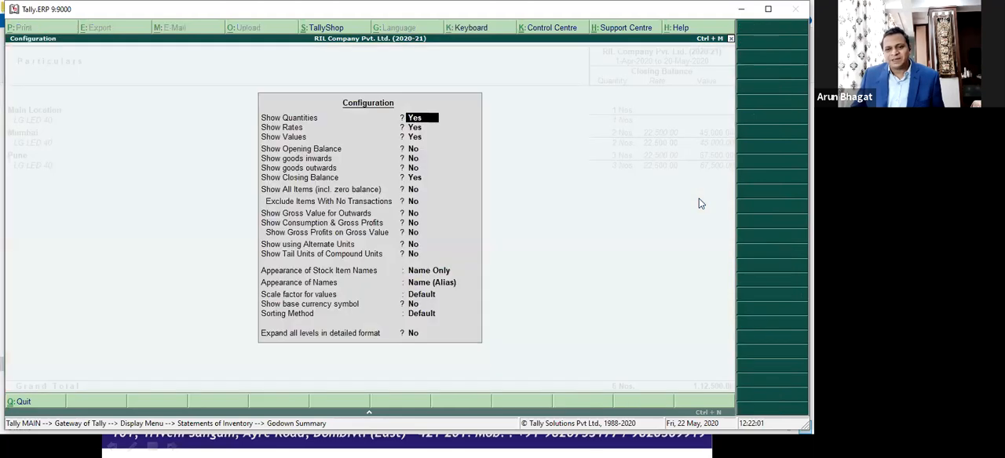
{"action": "key", "text": "Down"}
{"action": "key", "text": "Down"}
{"action": "key", "text": "Return"}
{"action": "key", "text": "y"}
{"action": "key", "text": "y"}
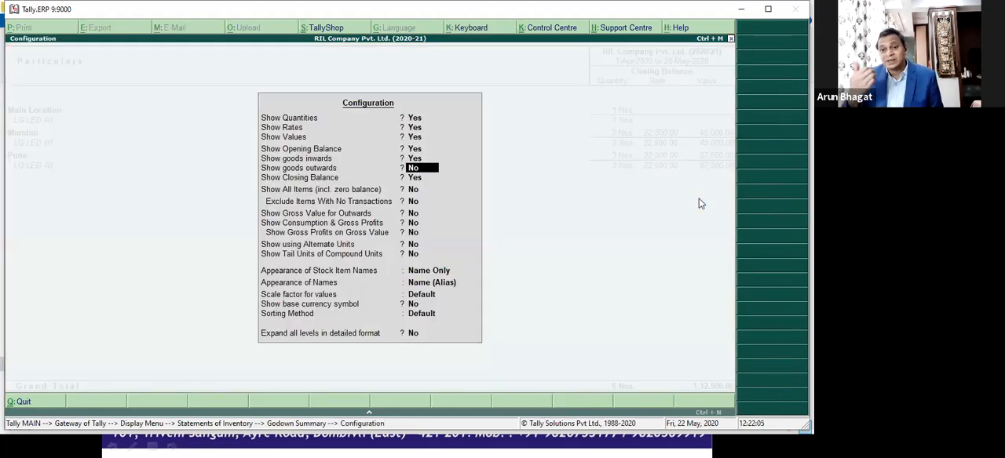
{"action": "type", "text": "y"}
{"action": "key", "text": "Return"}
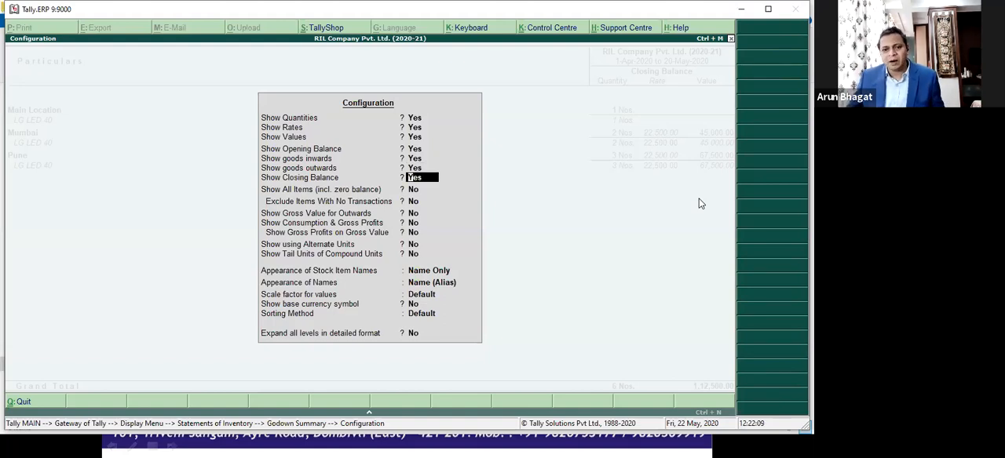
{"action": "key", "text": "ctrl+a"}
Step: Drill down from LG LED 40 under Main Location to the ABC Customer Pvt. Ltd. credit note and open it for alteration
{"action": "key", "text": "Down"}
{"action": "key", "text": "Down"}
{"action": "key", "text": "Up"}
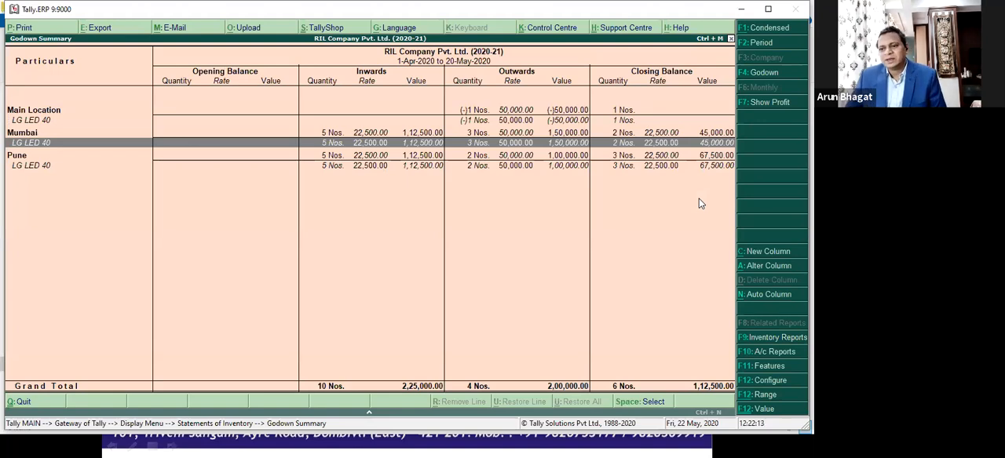
{"action": "key", "text": "Up"}
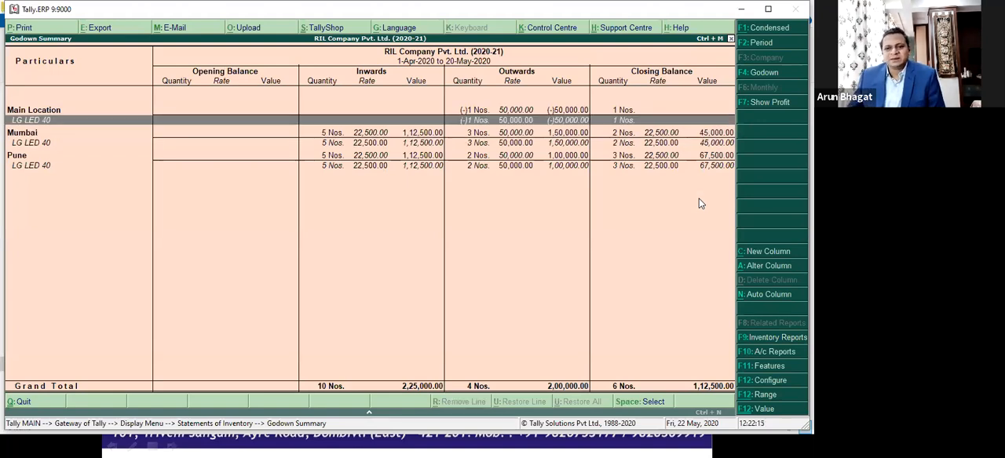
{"action": "key", "text": "Return"}
{"action": "key", "text": "Return"}
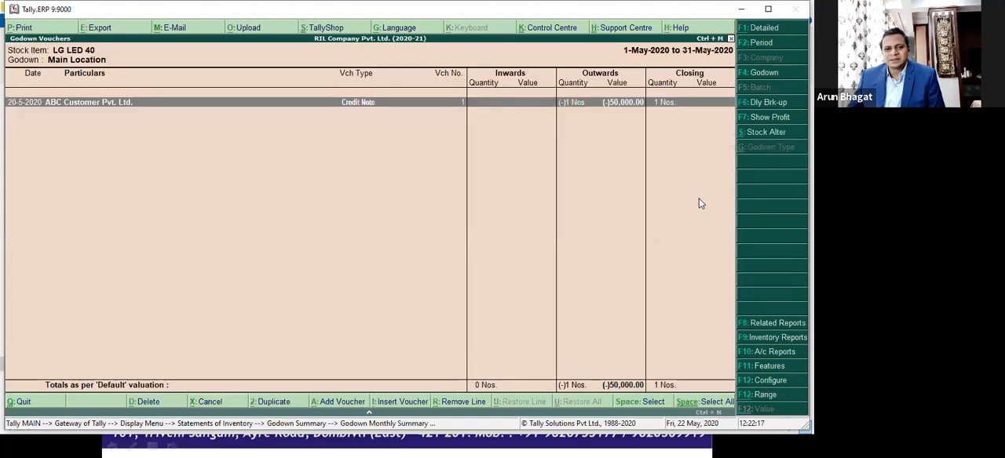
{"action": "key", "text": "Return"}
Step: Keep the credit note's header, party and item description, and open the item allocations for LG LED 40
{"action": "key", "text": "Return"}
{"action": "key", "text": "Return"}
{"action": "key", "text": "Return"}
{"action": "key", "text": "Return"}
{"action": "key", "text": "Return"}
{"action": "key", "text": "Return"}
{"action": "key", "text": "Return"}
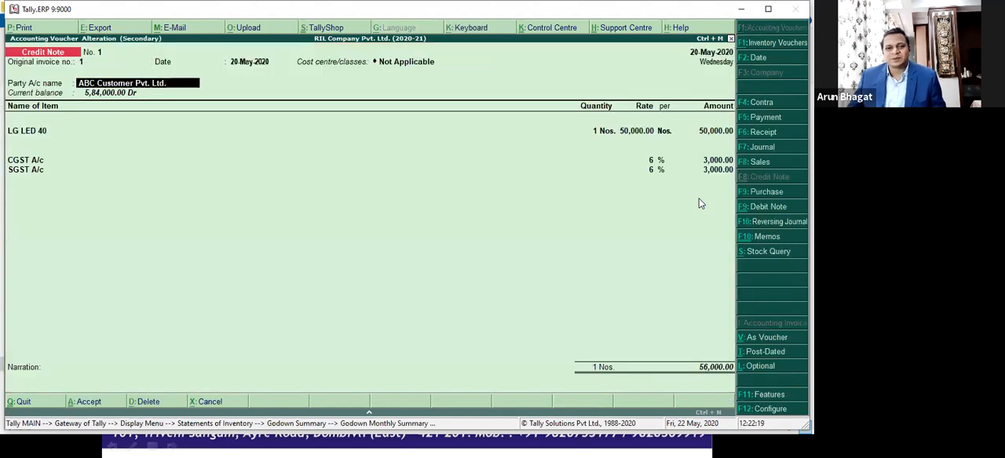
{"action": "key", "text": "Return"}
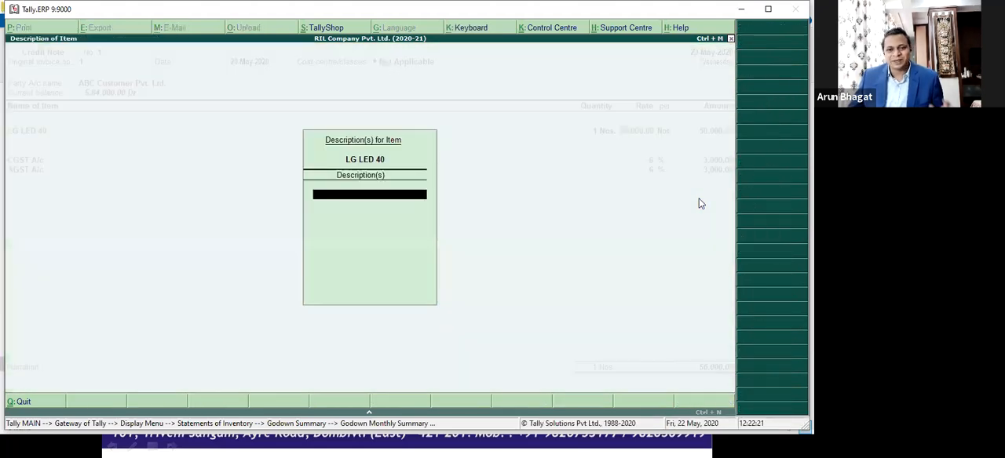
{"action": "key", "text": "Return"}
Step: Change the credit note's LG LED 40 allocation to the Mumbai godown, keeping 1 Nos., and save the voucher
{"action": "key", "text": "Down"}
{"action": "key", "text": "Down"}
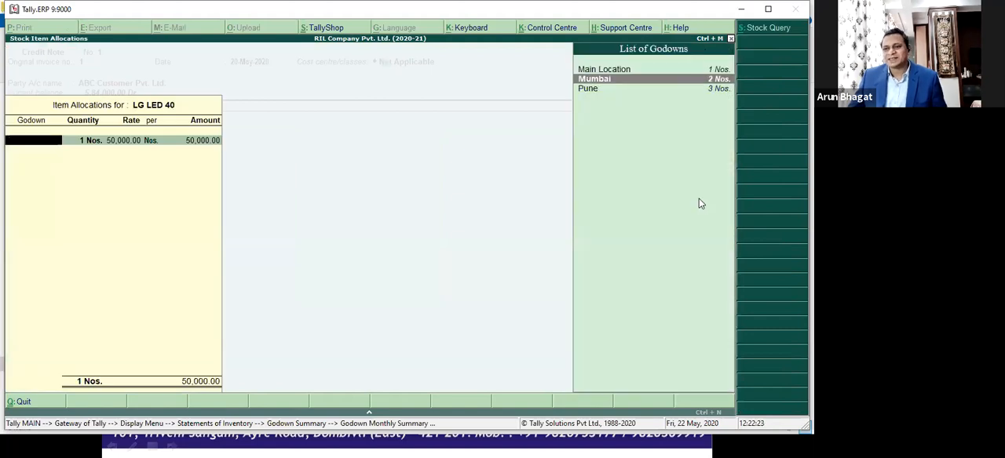
{"action": "key", "text": "Return"}
{"action": "key", "text": "Return"}
{"action": "key", "text": "Return"}
{"action": "key", "text": "Return"}
{"action": "key", "text": "Return"}
{"action": "key", "text": "Return"}
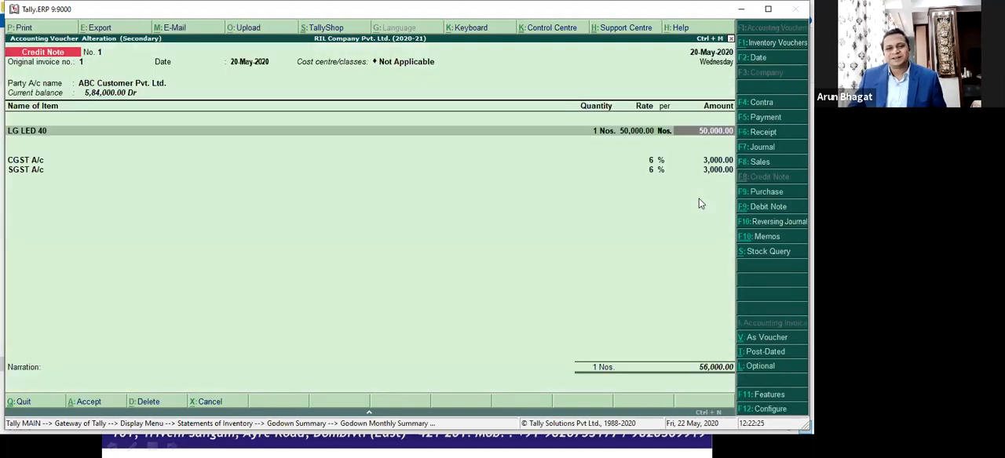
{"action": "key", "text": "ctrl+a"}
Step: Return to the Godown Summary and examine the inward, outward and closing stock of LG LED 40 in Mumbai and Pune
{"action": "key", "text": "Escape"}
{"action": "key", "text": "Escape"}
{"action": "key", "text": "Down"}
{"action": "key", "text": "Down"}
{"action": "key", "text": "Up"}
{"action": "key", "text": "Up"}
{"action": "key", "text": "Down"}
{"action": "key", "text": "Down"}
{"action": "key", "text": "Up"}
{"action": "key", "text": "Up"}
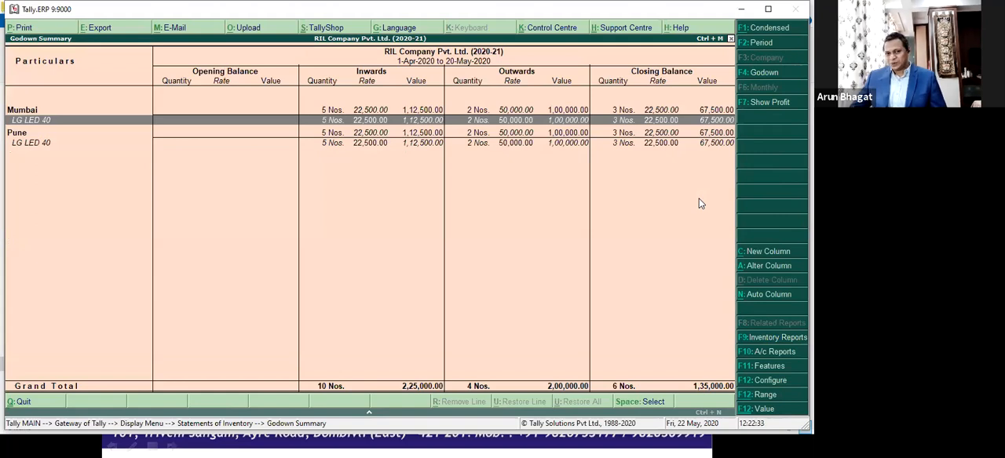
{"action": "key", "text": "ctrl+Return"}
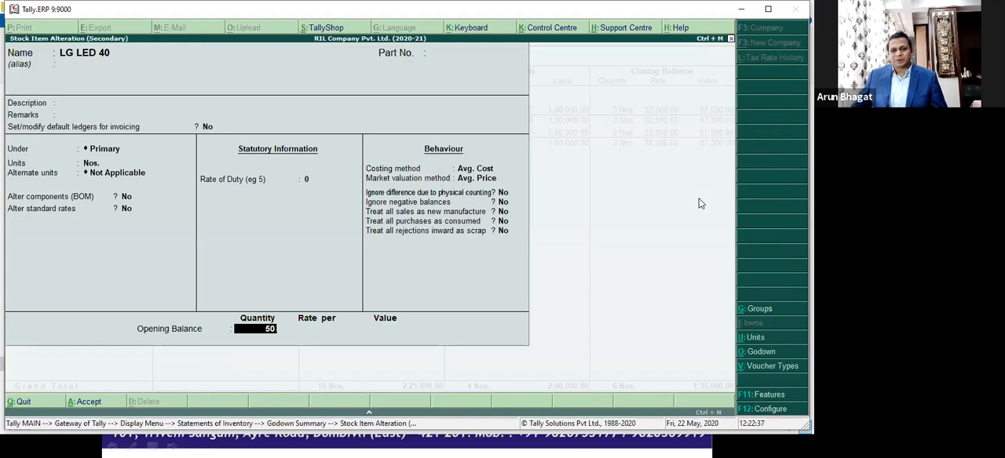
{"action": "type", "text": "5"}
{"action": "key", "text": "Return"}
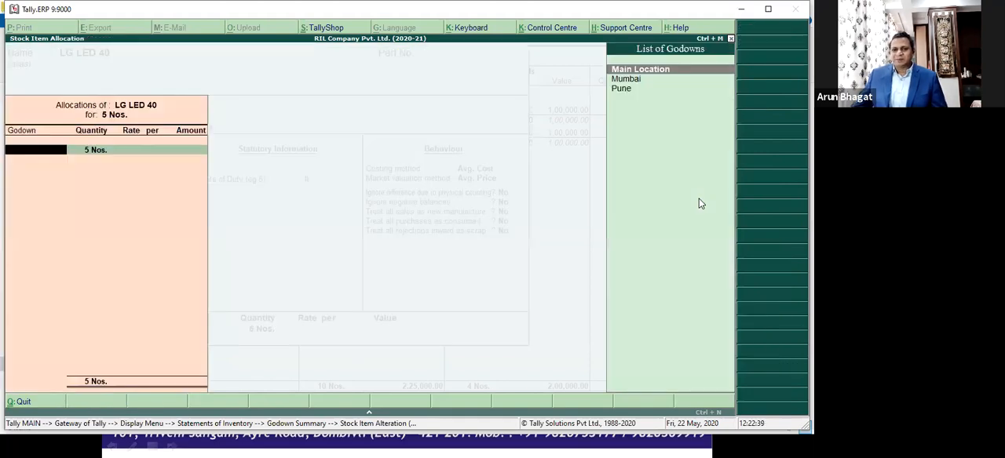
{"action": "key", "text": "Down"}
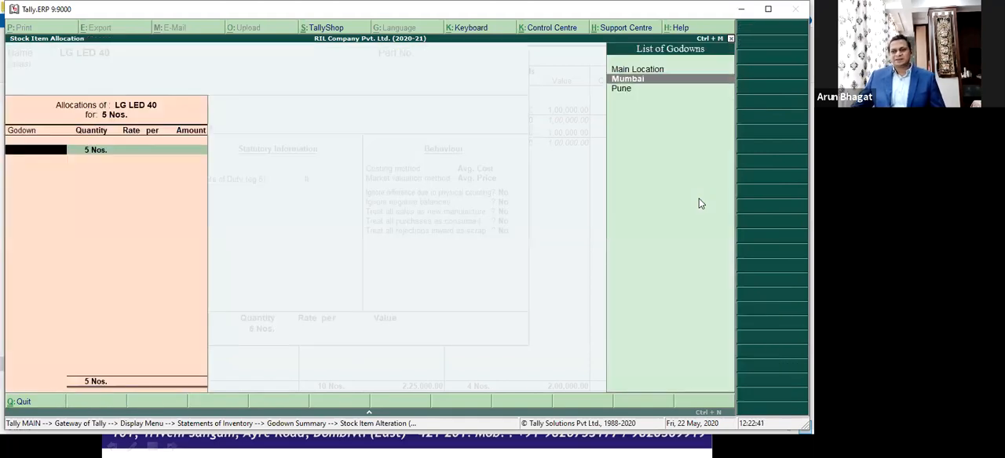
{"action": "key", "text": "Return"}
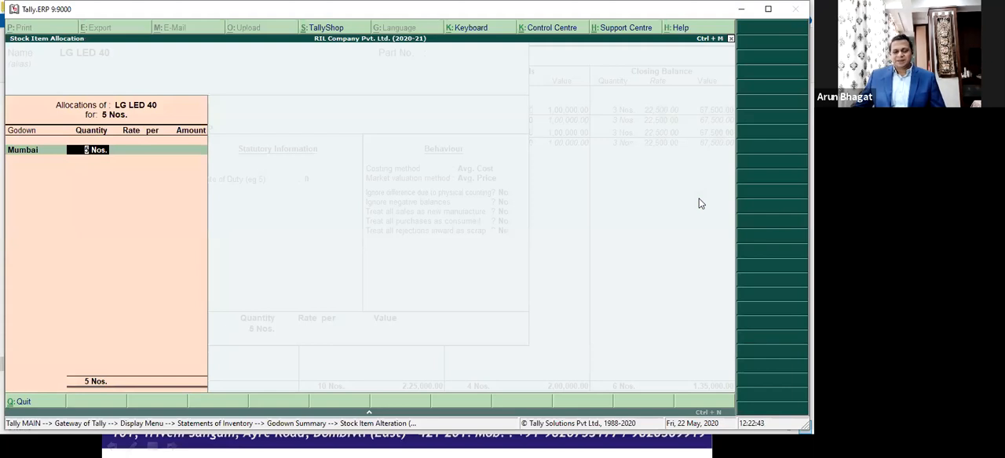
{"action": "type", "text": "3"}
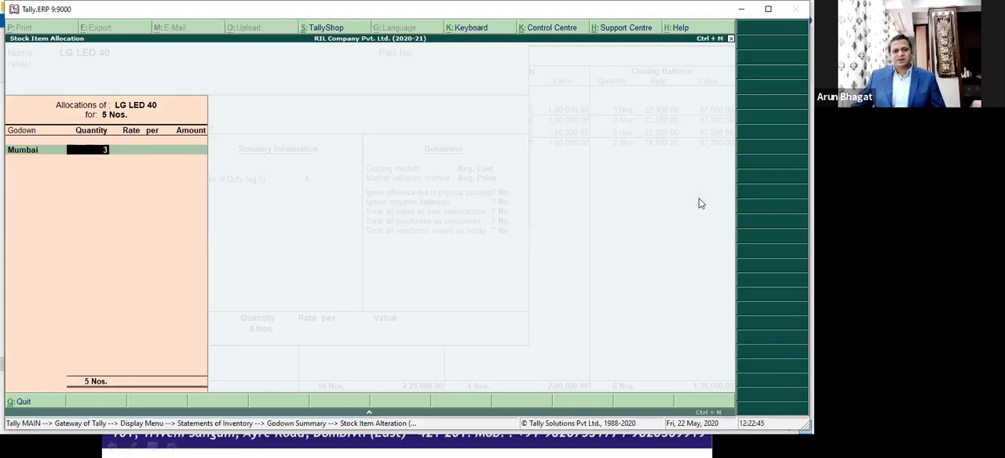
{"action": "key", "text": "Return"}
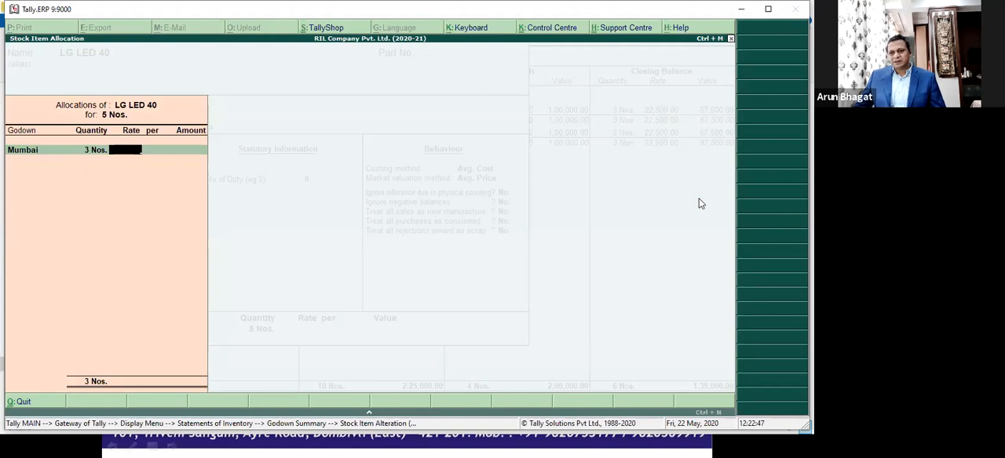
{"action": "key", "text": "Escape"}
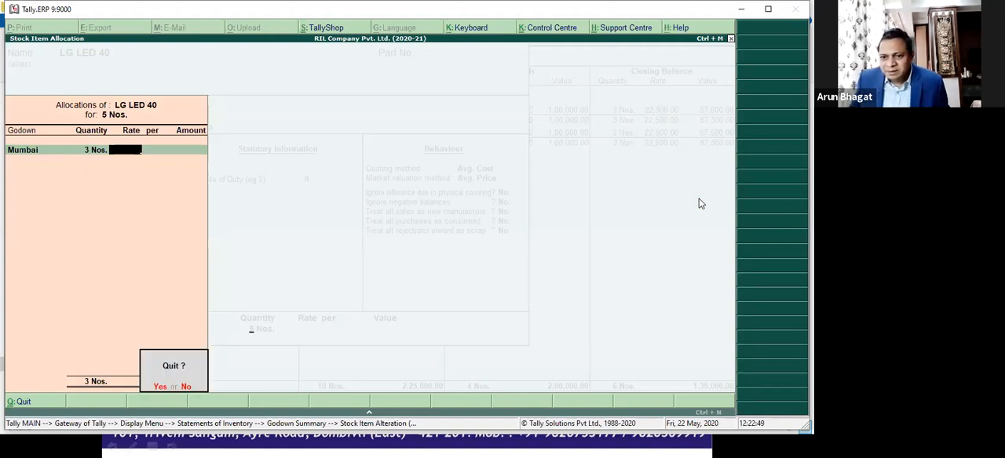
{"action": "key", "text": "y"}
{"action": "key", "text": "Escape"}
{"action": "key", "text": "y"}
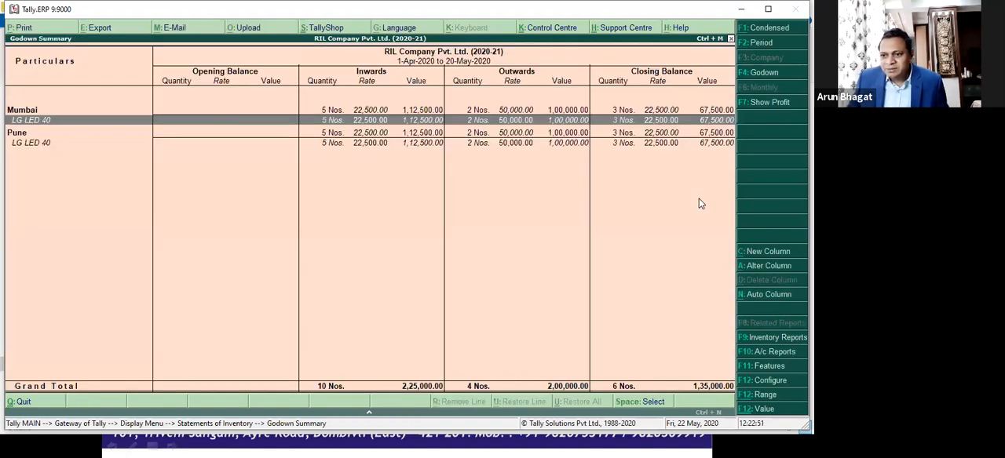
Step: Open the LG LED 40 stock item for alteration and set its opening balance quantity to 6 Nos
{"action": "key", "text": "ctrl+Return"}
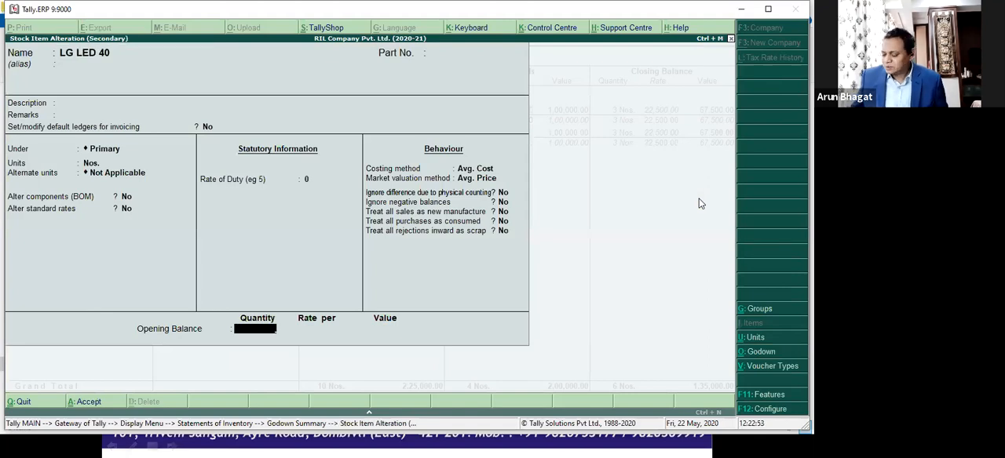
{"action": "type", "text": "5"}
{"action": "key", "text": "Return"}
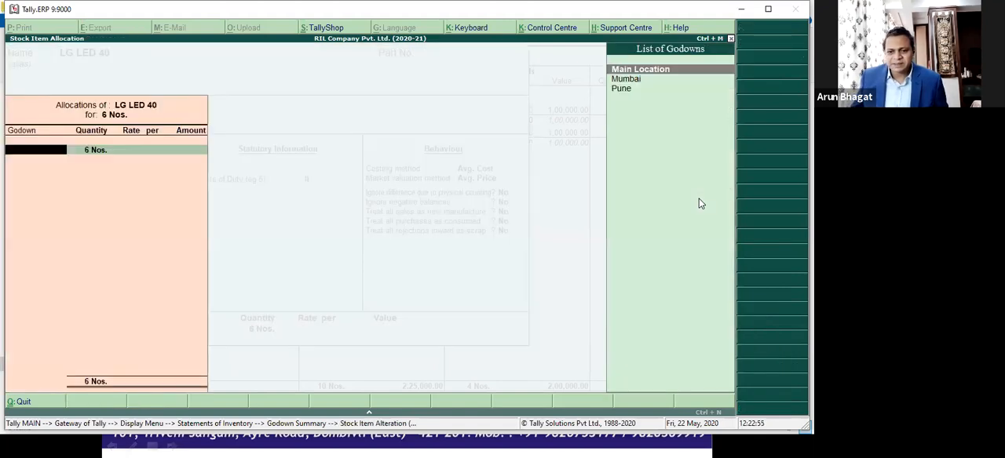
Step: Allocate 3 Nos. of the LG LED 40 opening balance to the Mumbai godown at a rate of 22,000
{"action": "key", "text": "Down"}
{"action": "key", "text": "Return"}
{"action": "type", "text": "3"}
{"action": "key", "text": "Return"}
{"action": "type", "text": "22500"}
{"action": "key", "text": "BackSpace"}
{"action": "key", "text": "BackSpace"}
{"action": "key", "text": "BackSpace"}
{"action": "type", "text": "000"}
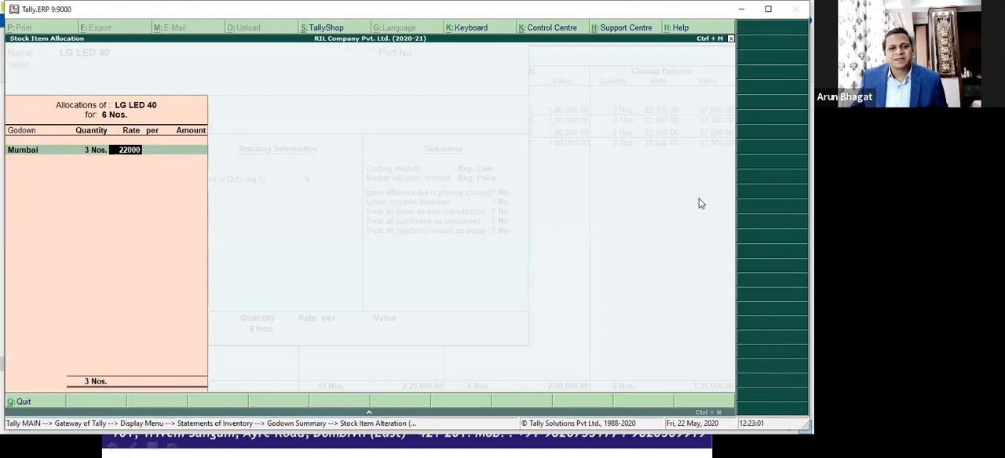
{"action": "key", "text": "Return"}
{"action": "key", "text": "Return"}
Step: Allocate the remaining 3 Nos. of opening stock to the Pune godown at 22,000 and save the stock item
{"action": "key", "text": "Return"}
{"action": "key", "text": "Down"}
{"action": "key", "text": "Down"}
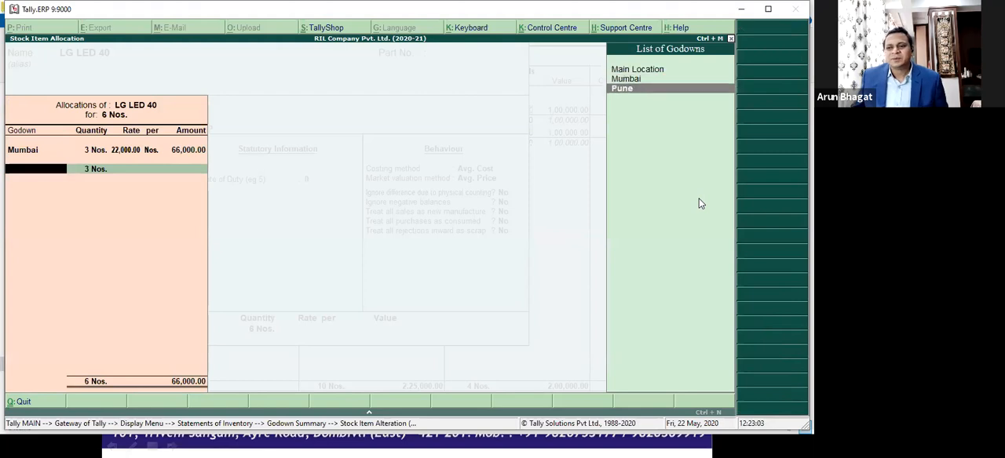
{"action": "key", "text": "Return"}
{"action": "key", "text": "Return"}
{"action": "type", "text": "22000"}
{"action": "key", "text": "Return"}
{"action": "key", "text": "Return"}
{"action": "key", "text": "Return"}
{"action": "key", "text": "Return"}
{"action": "key", "text": "Return"}
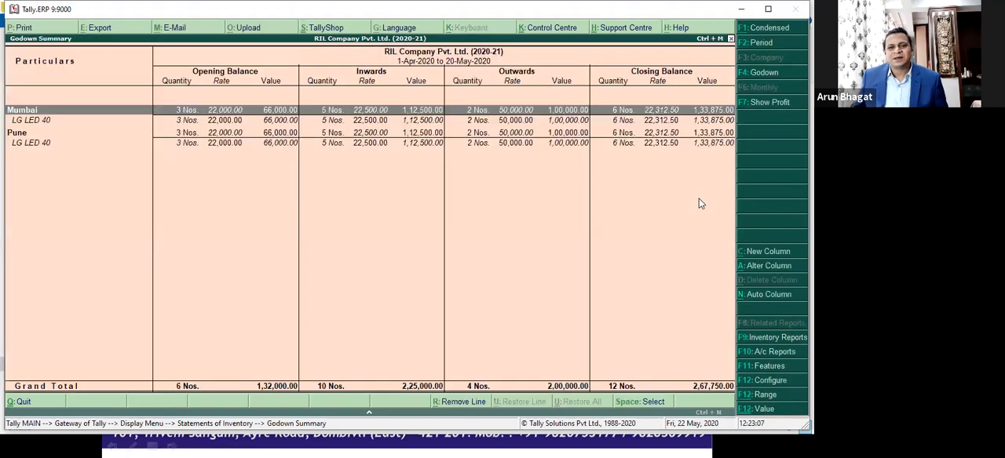
Step: Examine the opening stock in the Godown Summary and the May godown vouchers for Mumbai's LG LED 40, and return to the summary
{"action": "key", "text": "Down"}
{"action": "key", "text": "Down"}
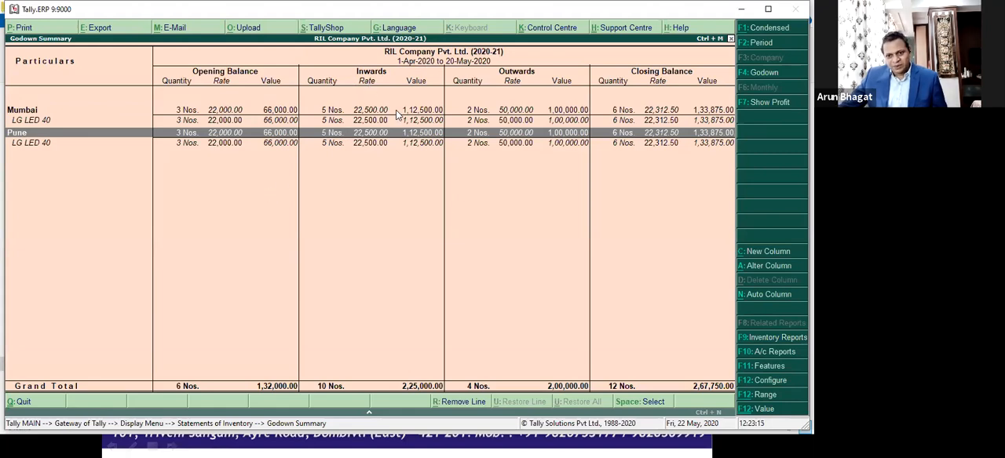
{"action": "key", "text": "Up"}
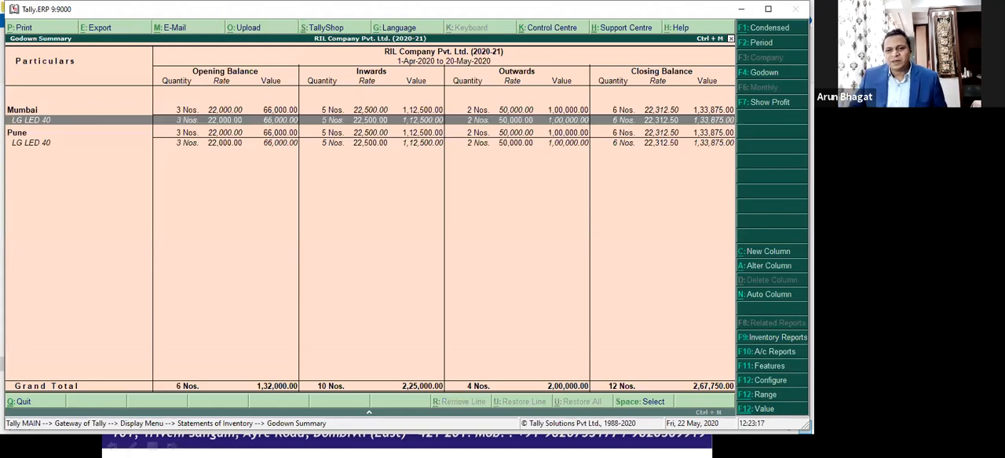
{"action": "key", "text": "Return"}
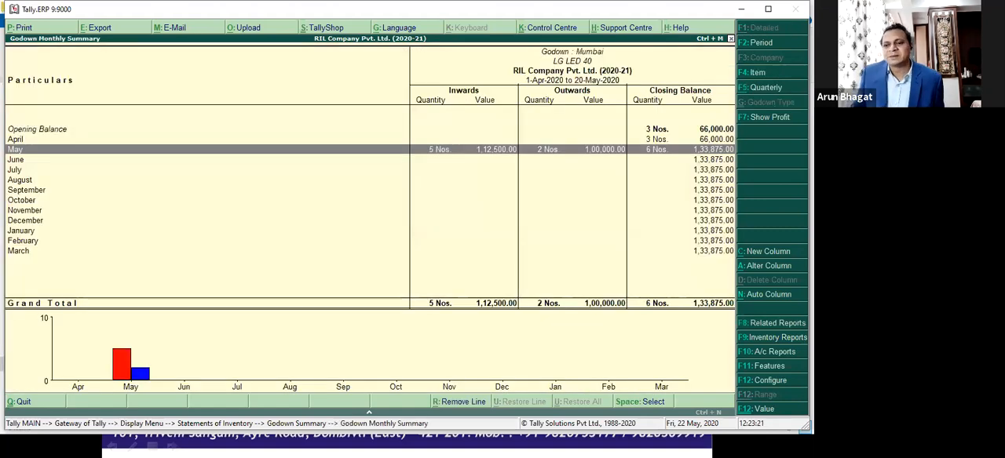
{"action": "key", "text": "Return"}
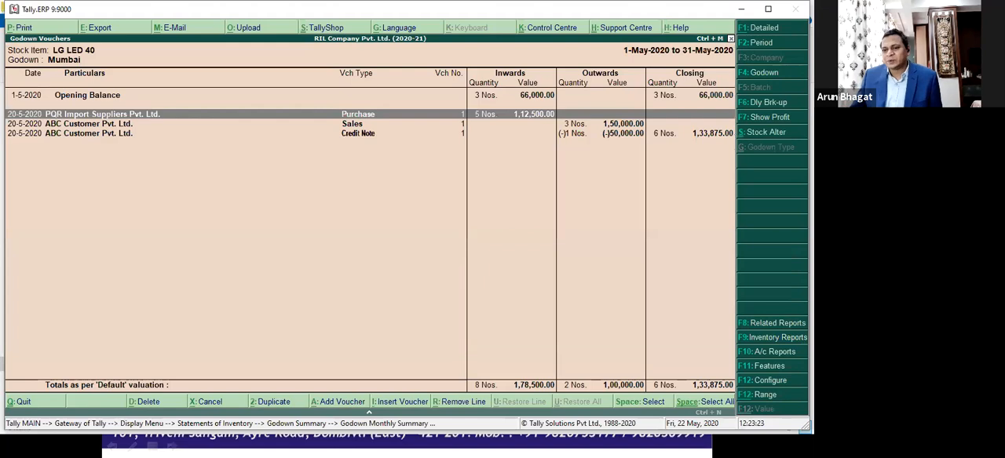
{"action": "key", "text": "Up"}
{"action": "key", "text": "Up"}
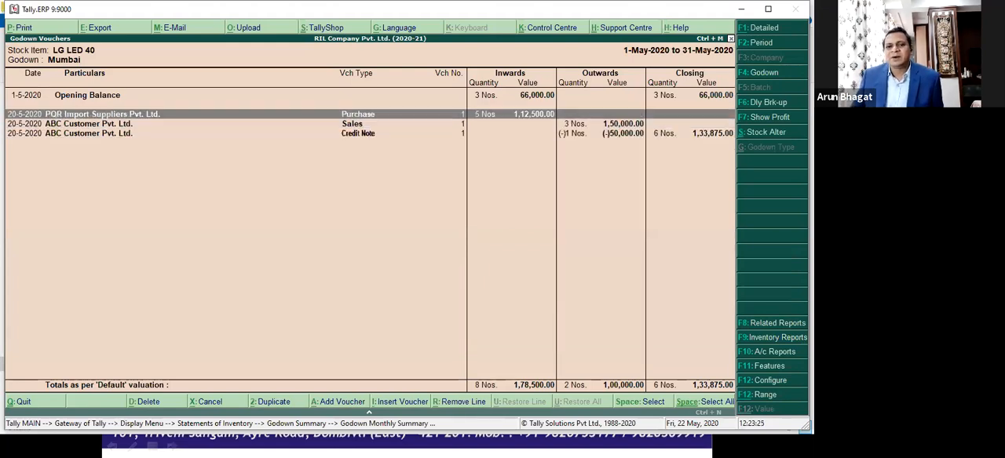
{"action": "key", "text": "Escape"}
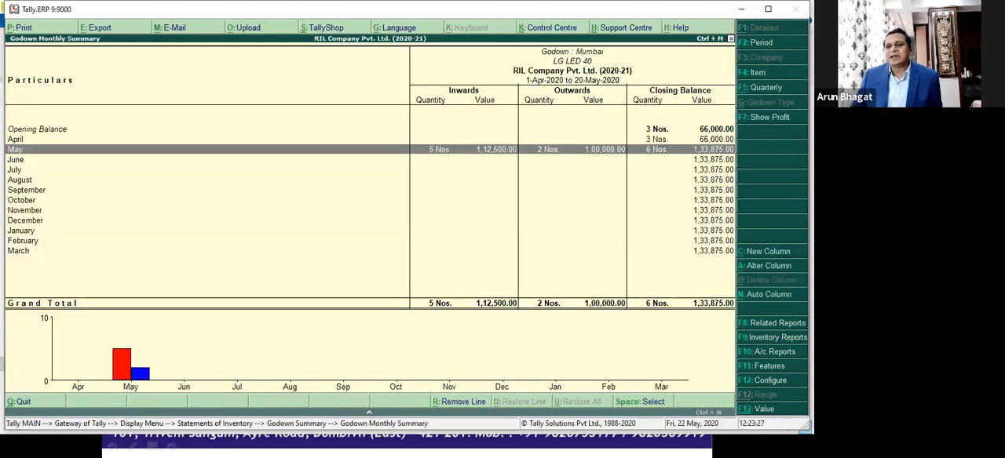
{"action": "key", "text": "Escape"}
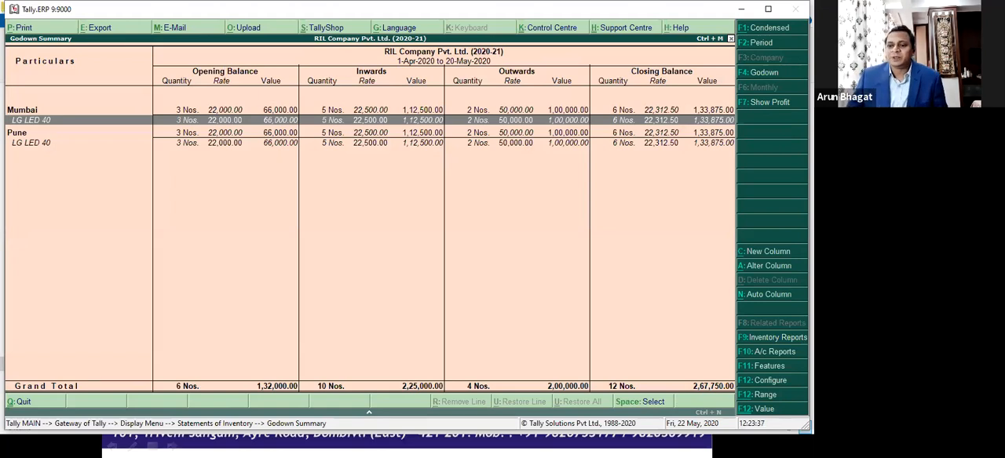
Step: Limit the Godown Summary to the Mumbai godown and view it in condensed form
{"action": "key", "text": "F4"}
{"action": "key", "text": "Down"}
{"action": "key", "text": "Down"}
{"action": "key", "text": "Return"}
{"action": "key", "text": "alt+F1"}
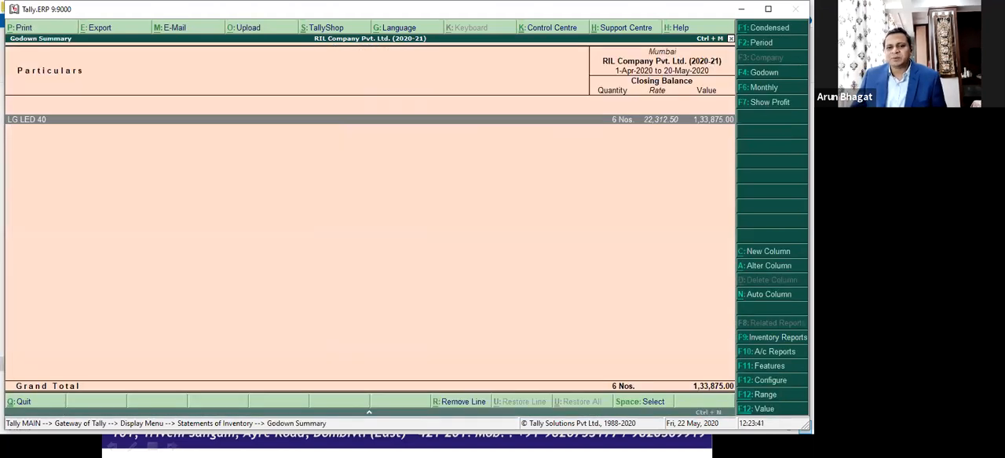
{"action": "key", "text": "alt+F1"}
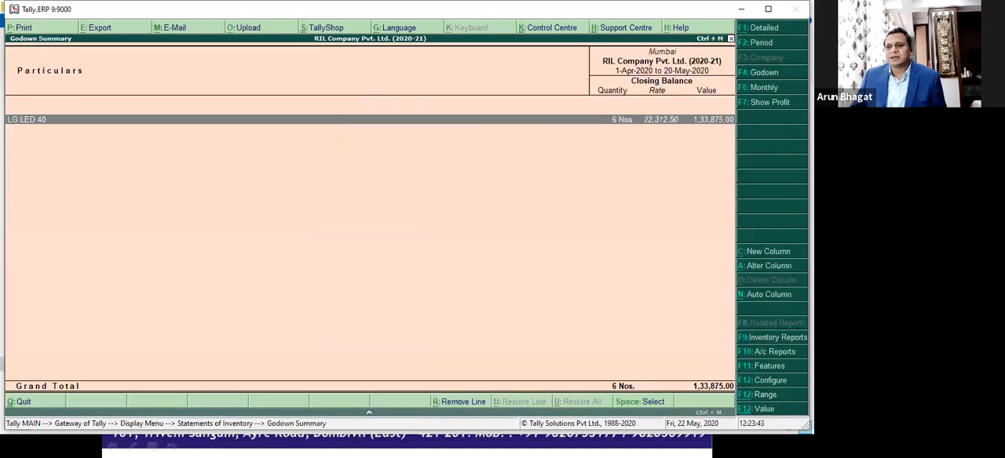
Step: Add a column for the Pune godown from 1-4-2020 with default valuation, and compare LG LED 40 closing stock with Mumbai
{"action": "left_click", "coordinate": [772, 251]}
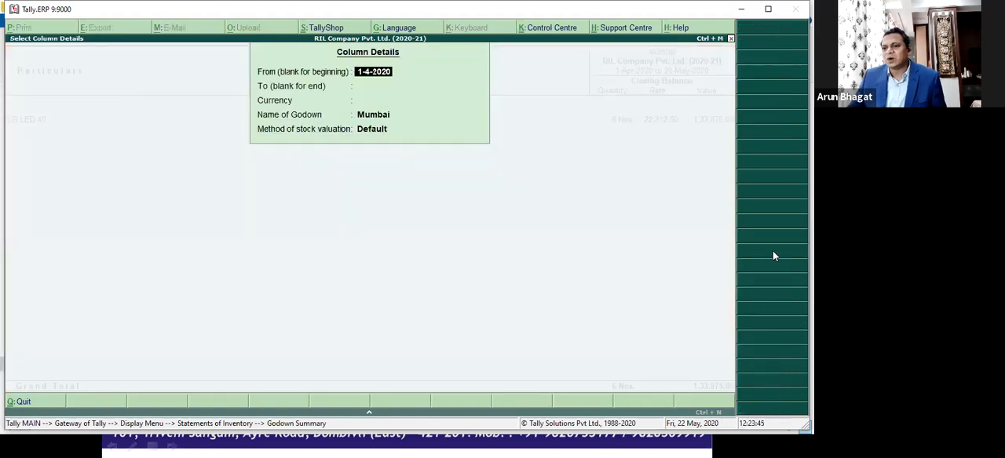
{"action": "key", "text": "Return"}
{"action": "key", "text": "Return"}
{"action": "key", "text": "Return"}
{"action": "key", "text": "Down"}
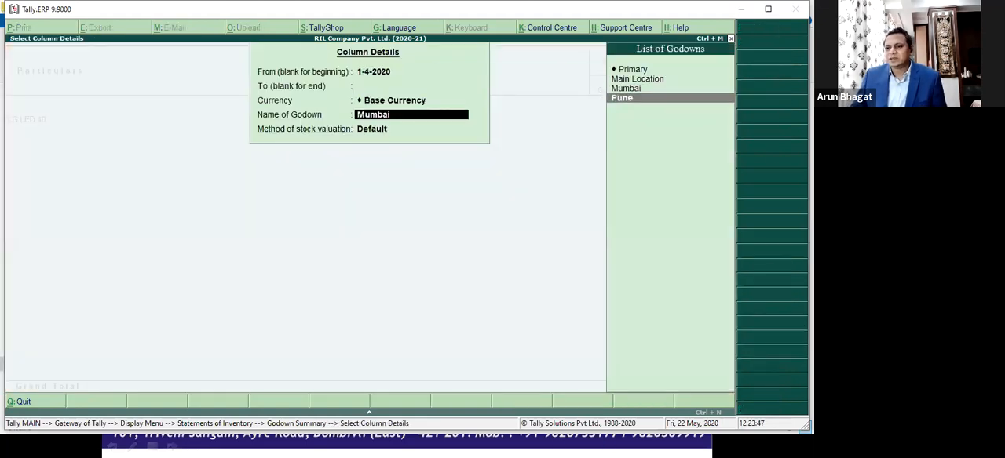
{"action": "key", "text": "Return"}
{"action": "key", "text": "Return"}
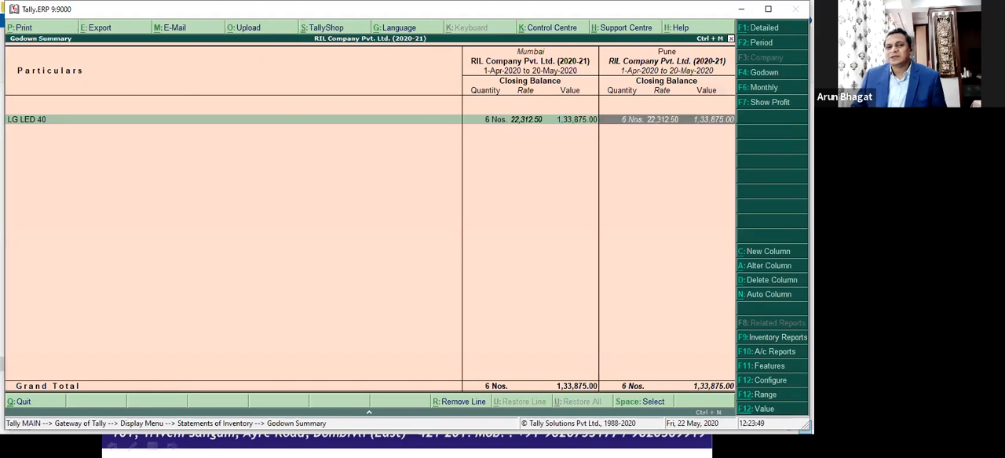
{"action": "key", "text": "Left"}
{"action": "key", "text": "Left"}
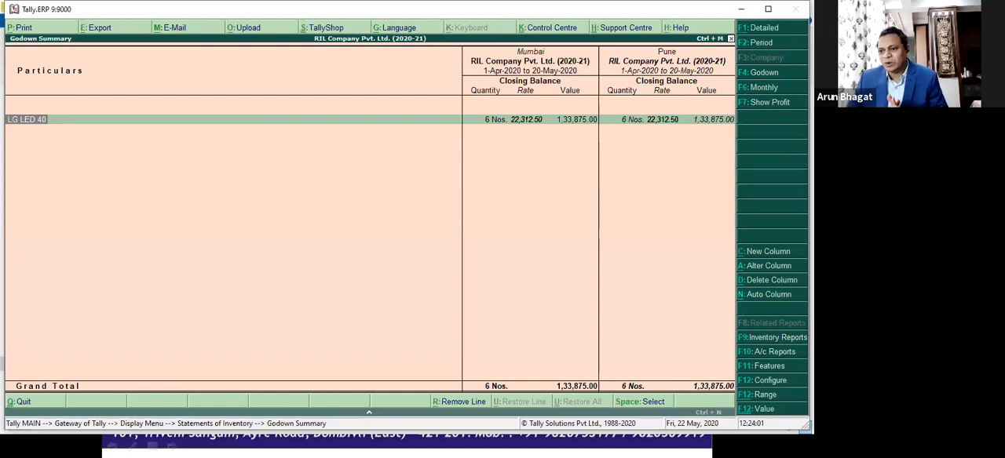
Step: Leave the Godown Summary and open the company's Inventory Features
{"action": "key", "text": "Escape"}
{"action": "key", "text": "Escape"}
{"action": "key", "text": "Escape"}
{"action": "key", "text": "Escape"}
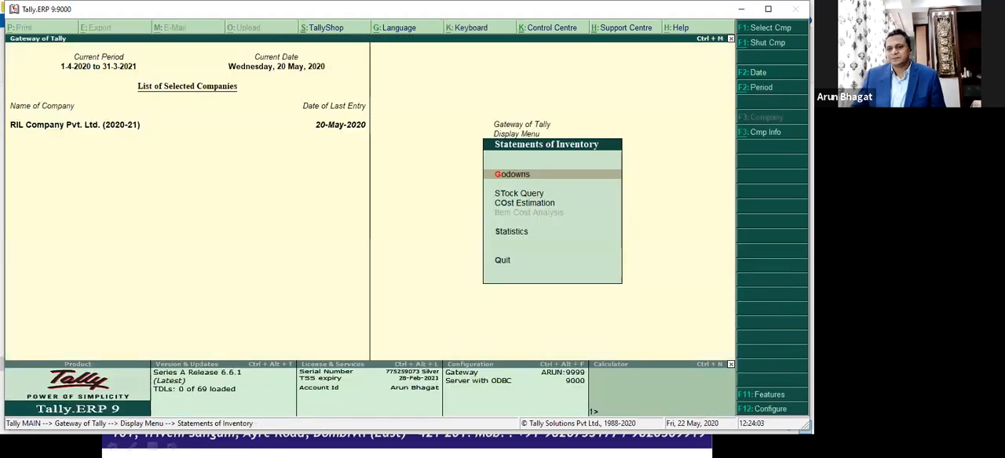
{"action": "key", "text": "F11"}
{"action": "key", "text": "Up"}
{"action": "key", "text": "Up"}
{"action": "key", "text": "Up"}
{"action": "key", "text": "Up"}
{"action": "key", "text": "Up"}
{"action": "key", "text": "Up"}
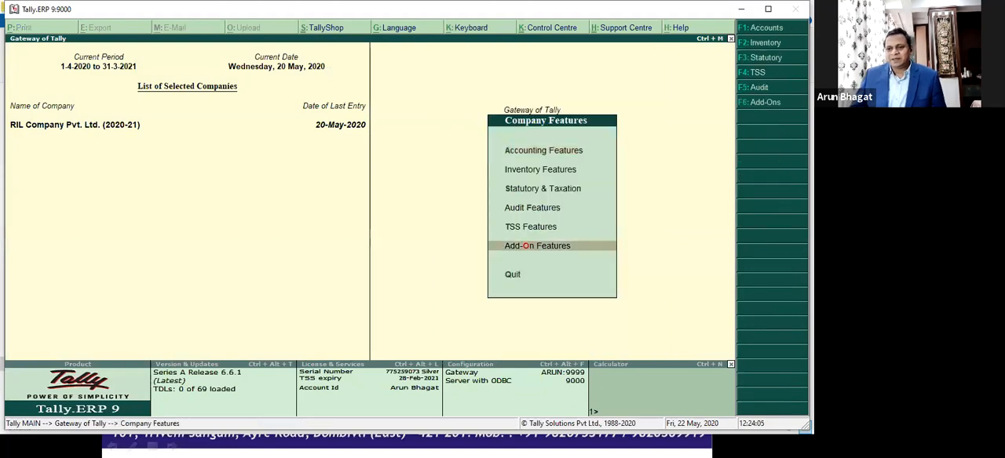
{"action": "key", "text": "Return"}
{"action": "key", "text": "Return"}
{"action": "key", "text": "Return"}
{"action": "key", "text": "Return"}
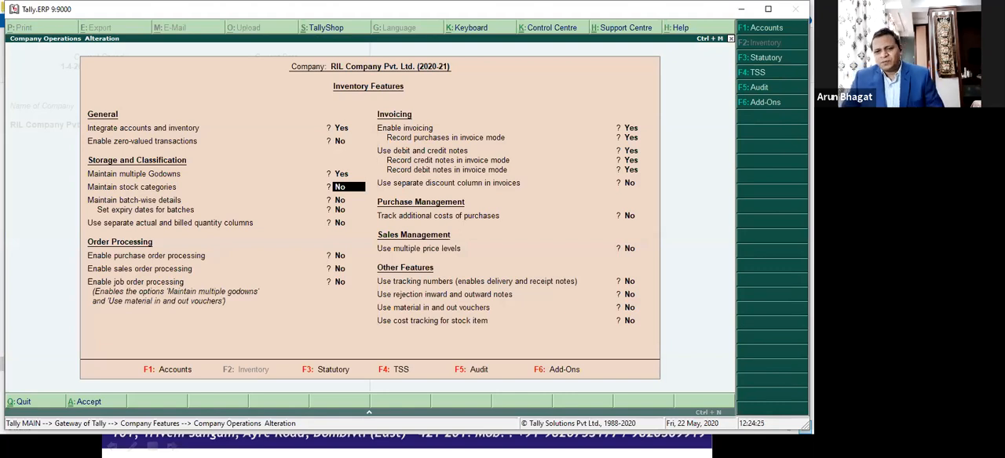
Step: Enable Maintain stock categories for the company and save the Inventory Features
{"action": "key", "text": "y"}
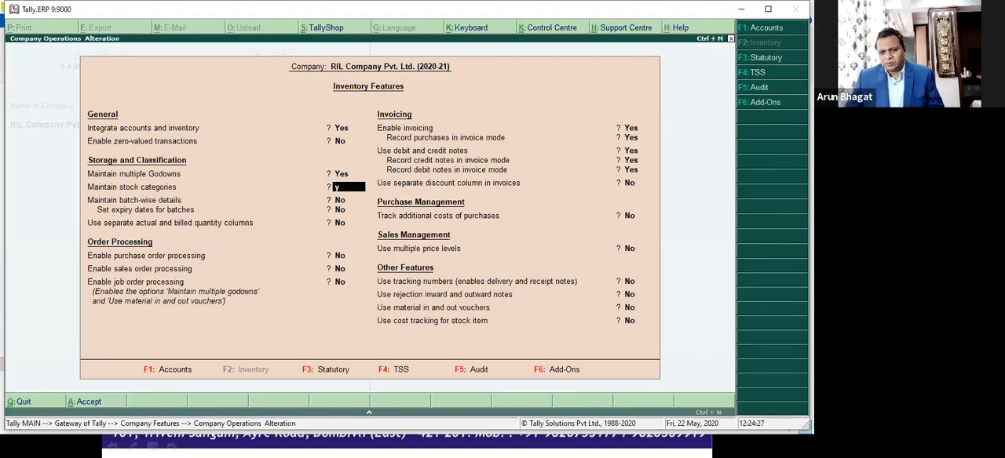
{"action": "key", "text": "Return"}
{"action": "key", "text": "ctrl+a"}
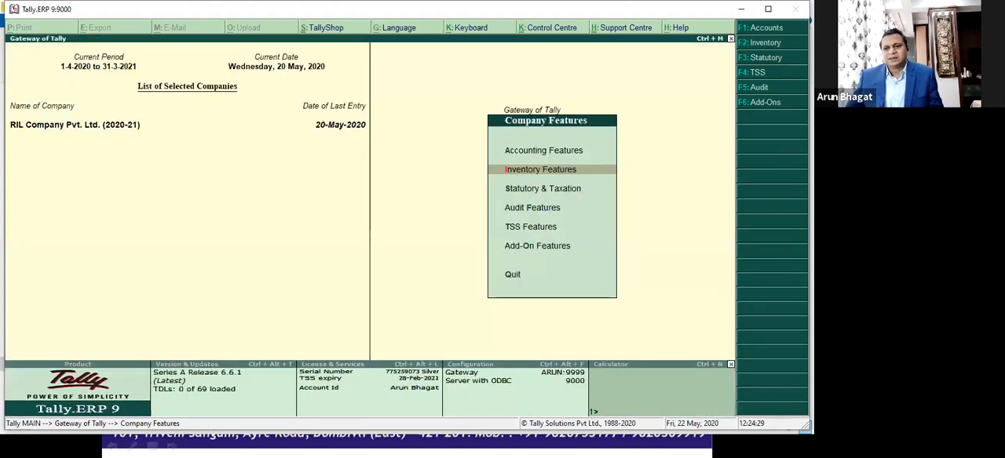
Step: Return to the Gateway of Tally and locate Inventory Info. among the masters
{"action": "key", "text": "Escape"}
{"action": "key", "text": "Down"}
{"action": "key", "text": "Down"}
{"action": "key", "text": "Down"}
{"action": "key", "text": "Down"}
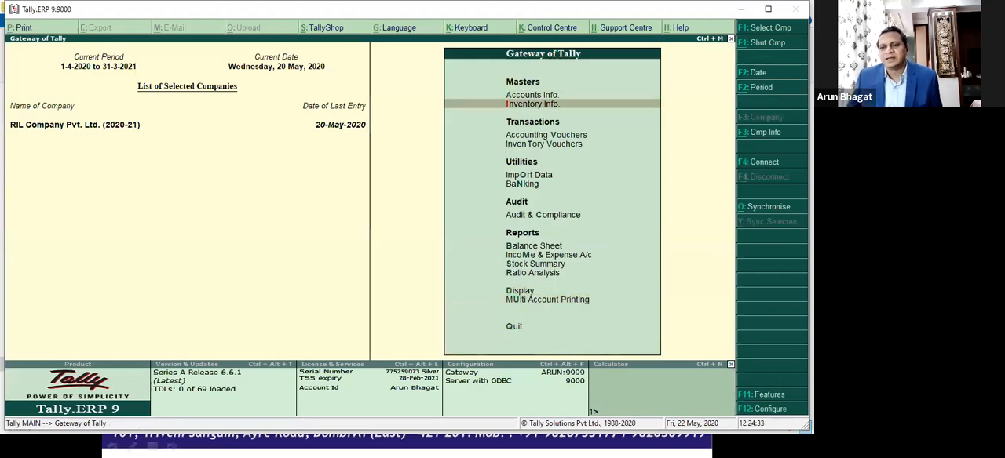
Step: Review the Maintain stock categories setting in Inventory Features and quit without changing it
{"action": "key", "text": "F11"}
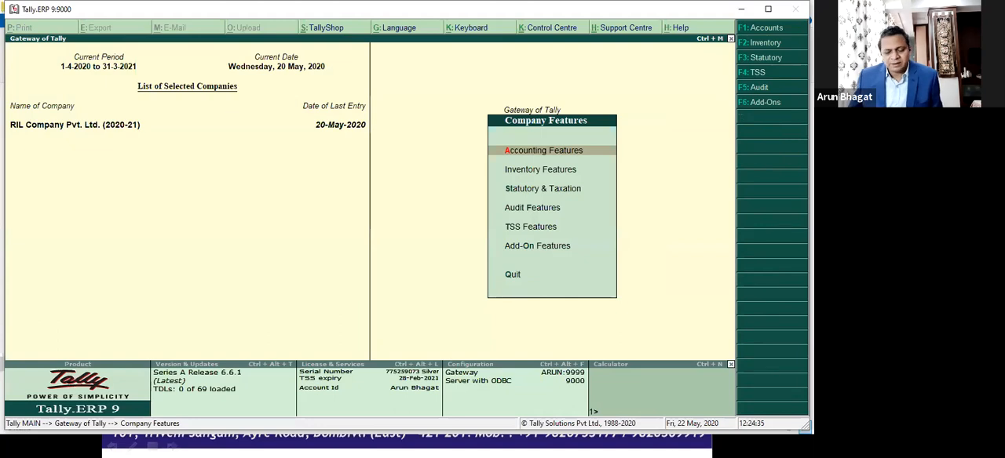
{"action": "key", "text": "i"}
{"action": "key", "text": "Down"}
{"action": "key", "text": "Down"}
{"action": "key", "text": "Down"}
{"action": "key", "text": "Down"}
{"action": "key", "text": "Up"}
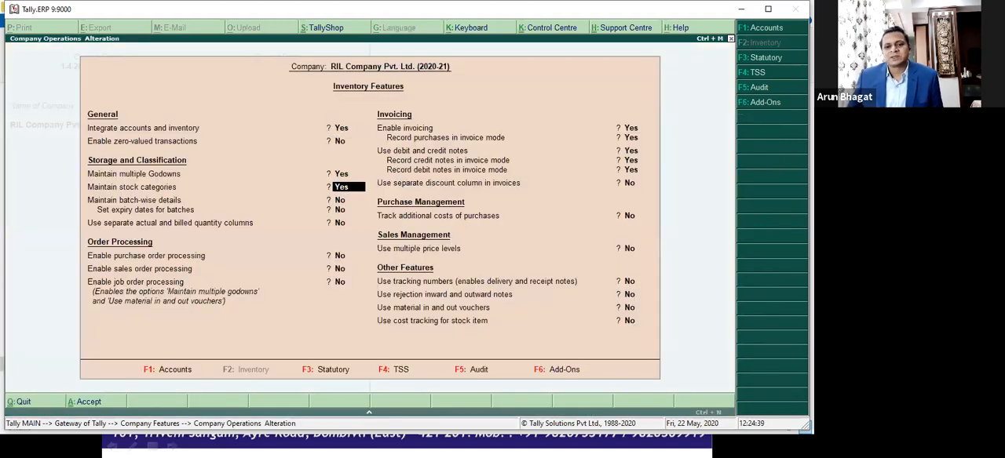
{"action": "key", "text": "Escape"}
{"action": "key", "text": "y"}
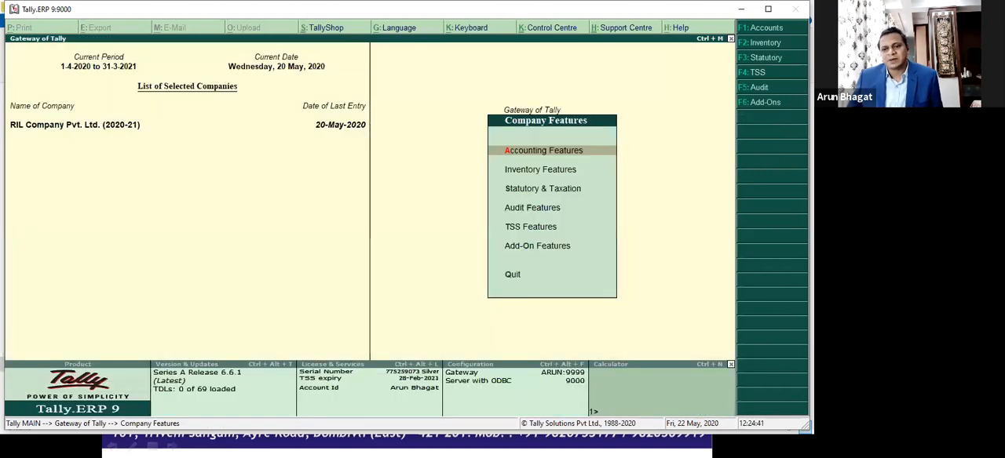
Step: Check the Category field in the Stock Item Creation form under Inventory Info. and leave without creating an item
{"action": "key", "text": "Escape"}
{"action": "key", "text": "Return"}
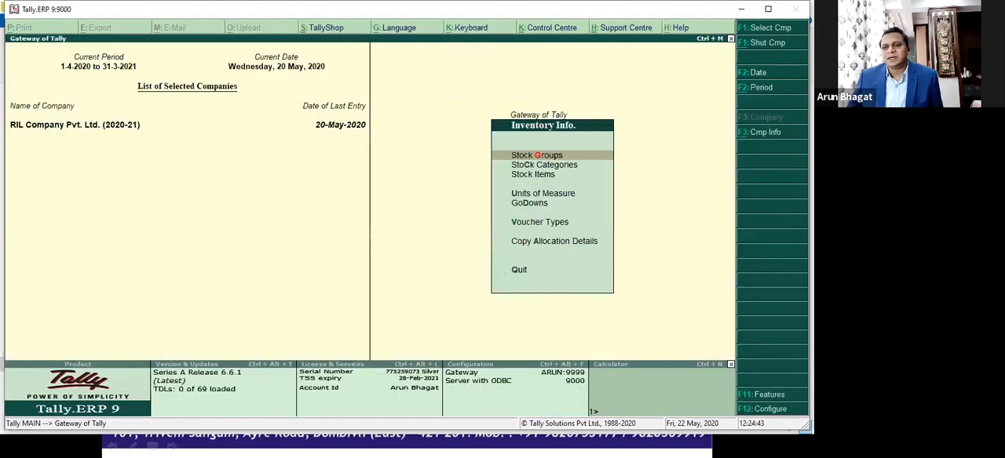
{"action": "key", "text": "Down"}
{"action": "key", "text": "Down"}
{"action": "key", "text": "Return"}
{"action": "key", "text": "Down"}
{"action": "key", "text": "Up"}
{"action": "key", "text": "Return"}
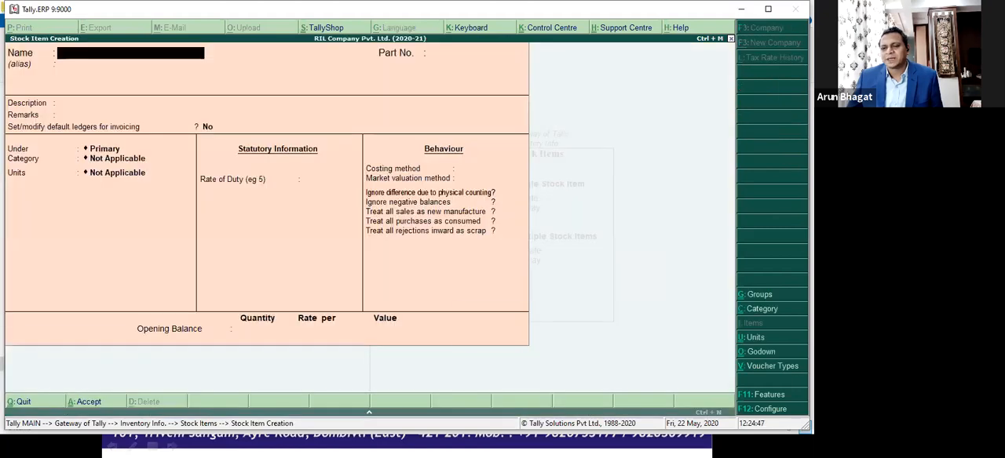
{"action": "key", "text": "Escape"}
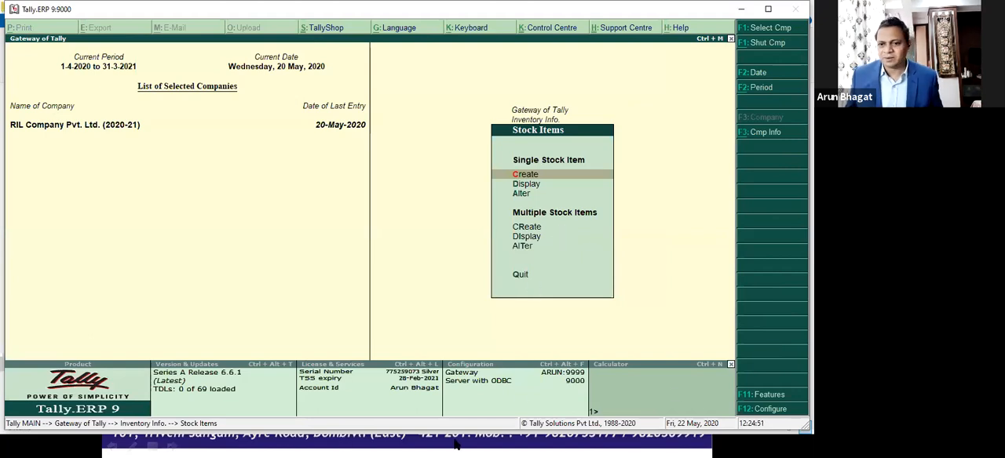
{"action": "key", "text": "alt+Tab"}
{"action": "key", "text": "alt+Tab"}
{"action": "key", "text": "alt+Tab"}
{"action": "key", "text": "alt+Tab"}
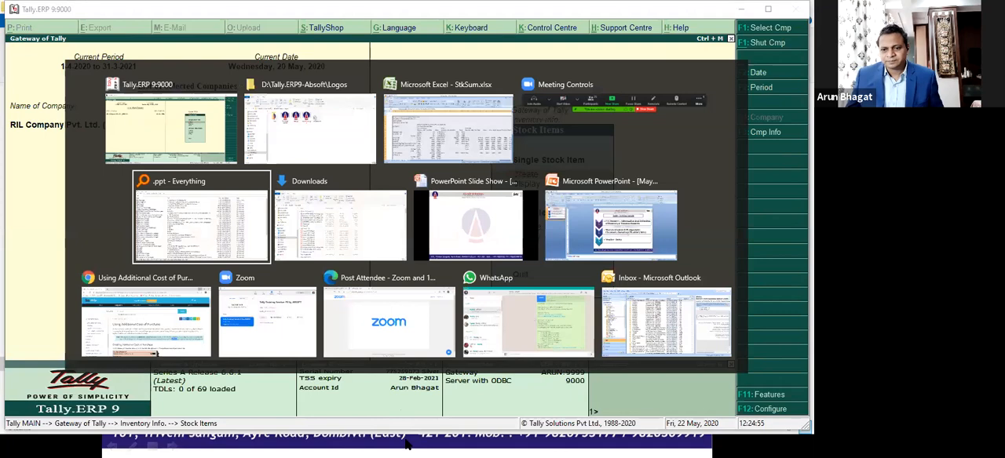
{"action": "key", "text": "alt+Tab"}
{"action": "key", "text": "alt+Tab"}
{"action": "key", "text": "alt+Tab"}
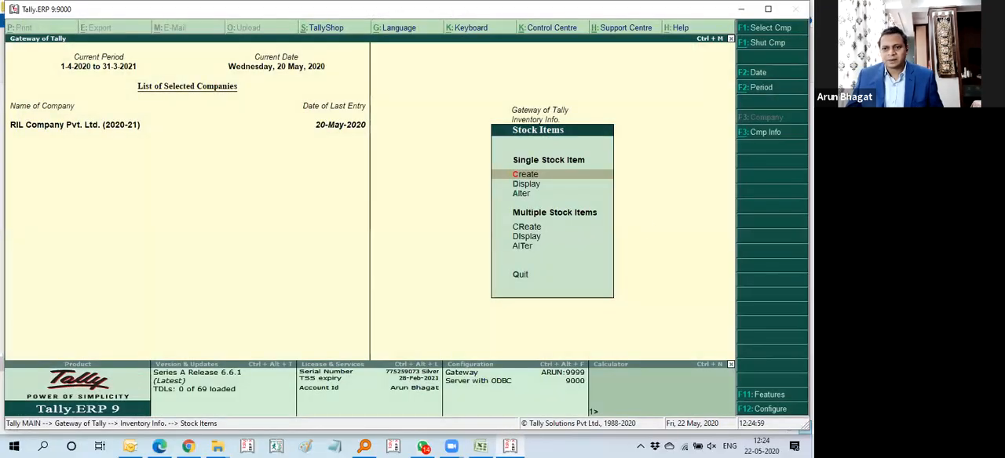
Step: Switch to Outlook and open the Knowing_Stock_Group presentation attached to the "Fw: PPT" e-mail in the colleague's mail folder
{"action": "left_click", "coordinate": [129, 446]}
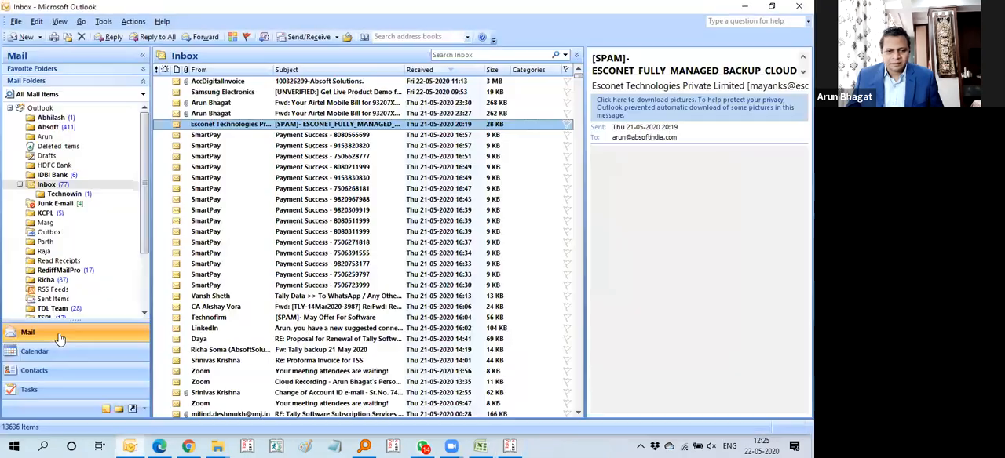
{"action": "scroll", "coordinate": [52, 274], "scroll_direction": "down", "scroll_amount": 2}
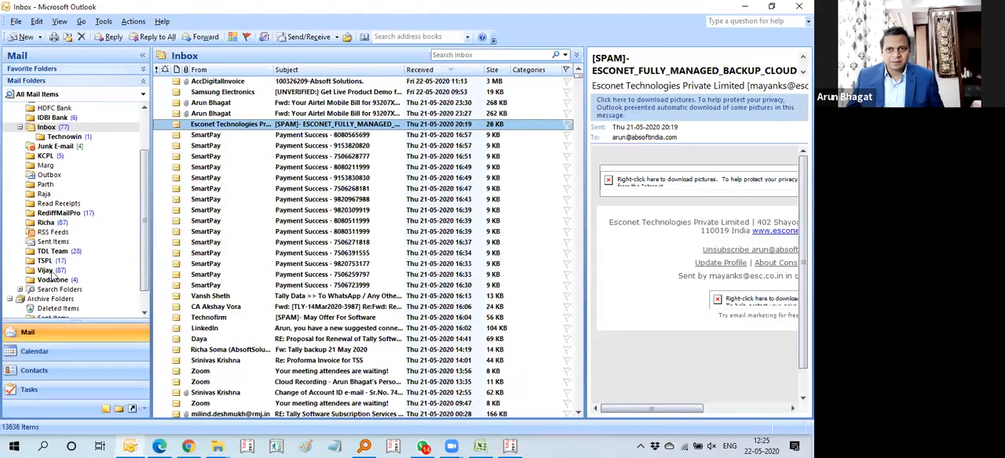
{"action": "left_click", "coordinate": [47, 270]}
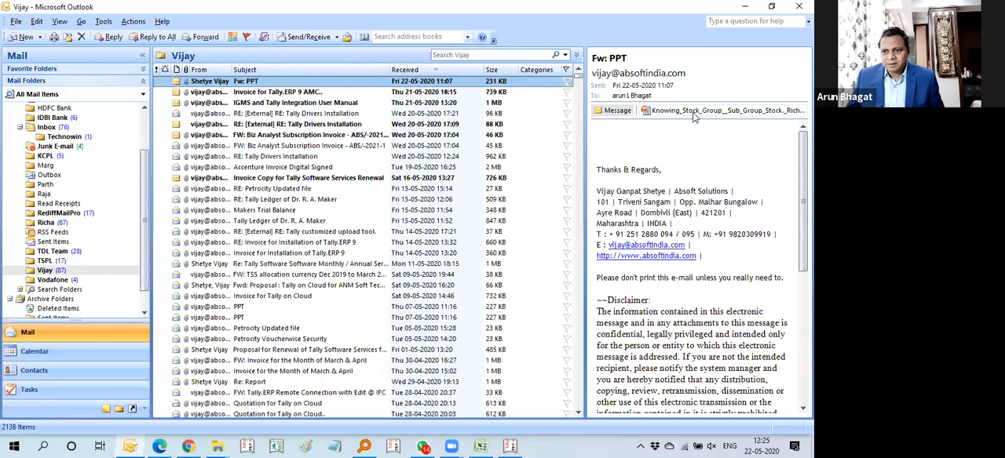
{"action": "double_click", "coordinate": [695, 110]}
{"action": "left_click", "coordinate": [350, 251]}
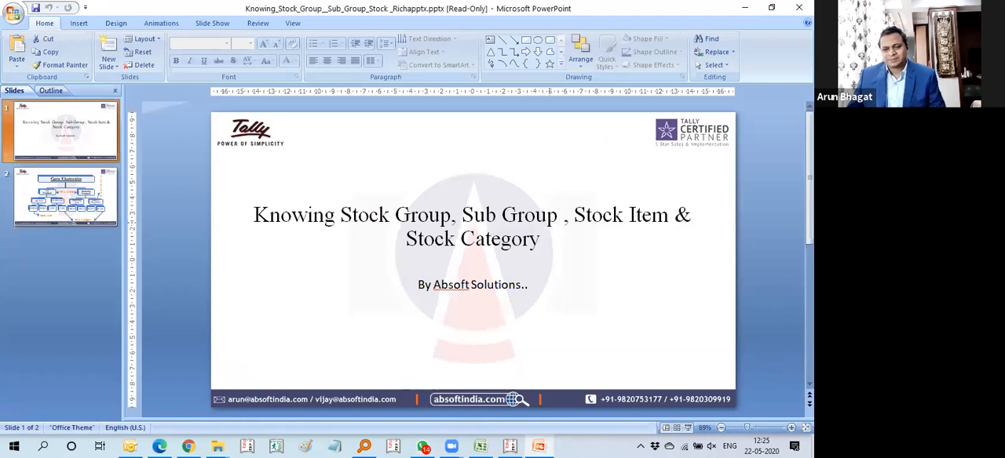
Step: Start the slide show from the title slide and advance to the Guru Electronics heading on the second slide
{"action": "key", "text": "F5"}
{"action": "key", "text": "Right"}
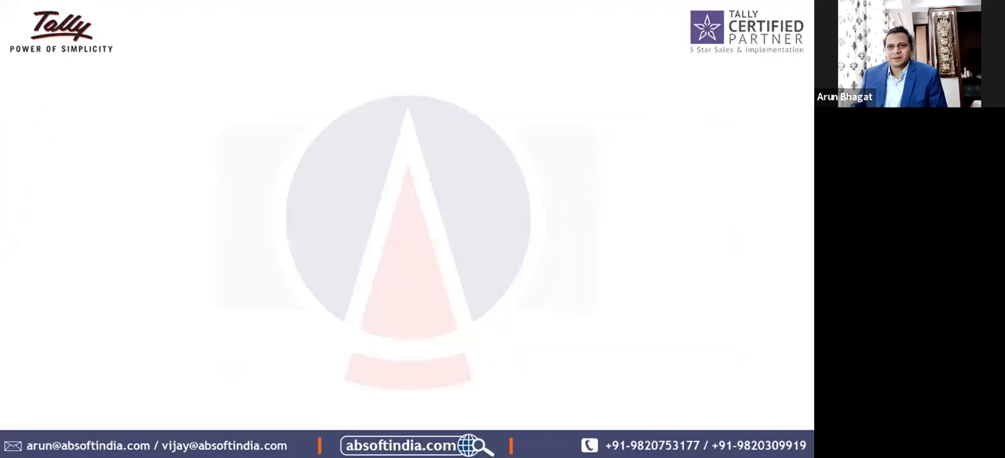
{"action": "key", "text": "Right"}
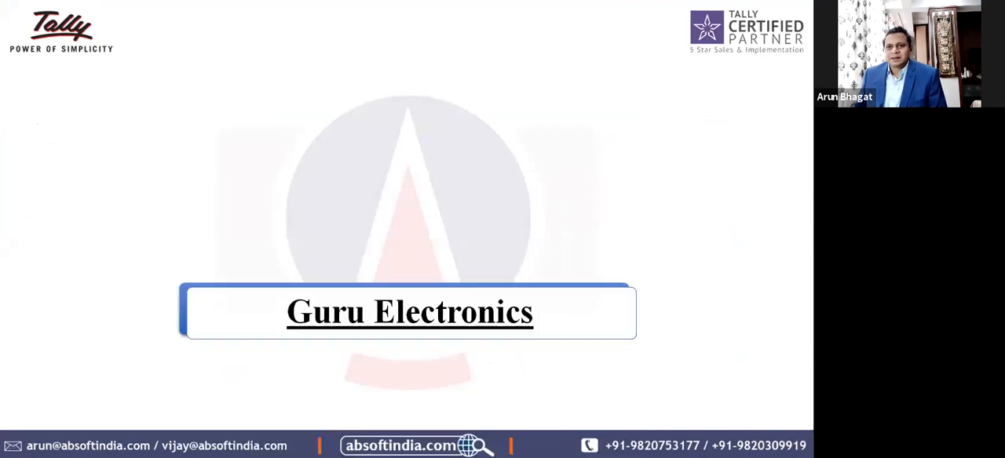
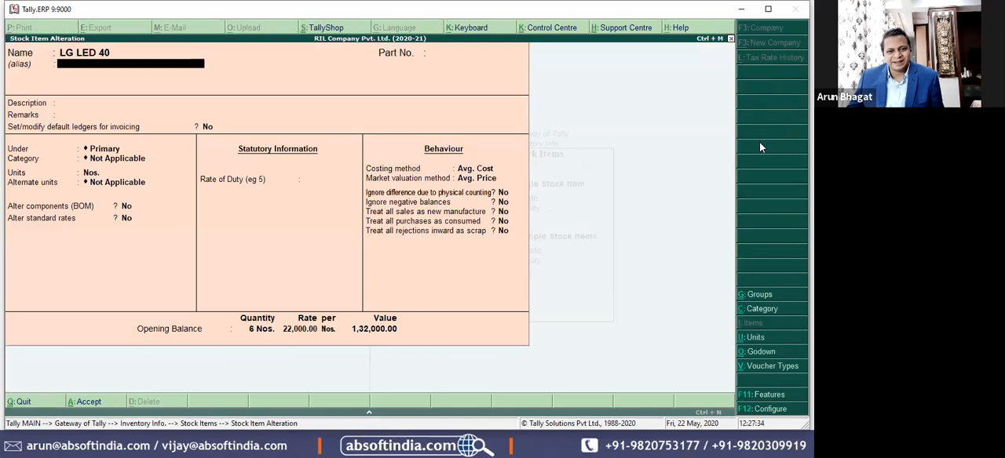
{"action": "key", "text": "Return"}
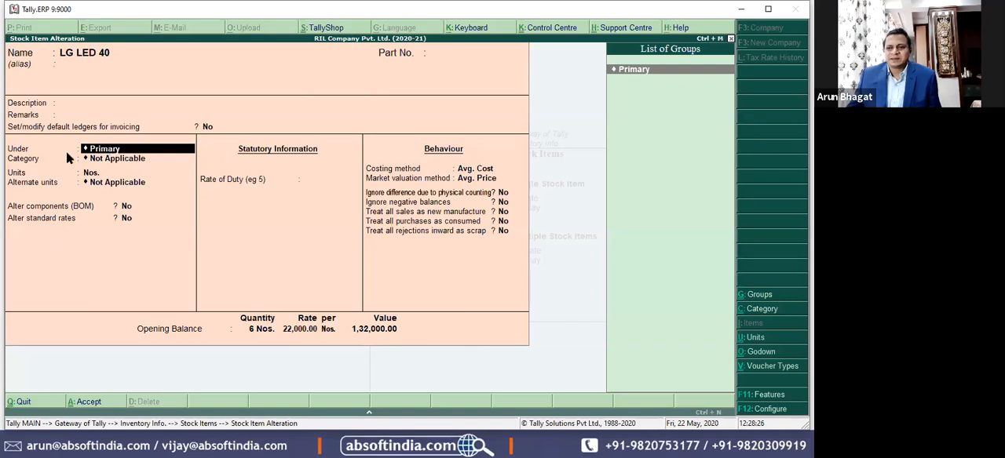
Step: Check the Under field of stock item LG LED 40 against the LG TVs branch on the Guru Electronics slide
{"action": "key", "text": "alt+Tab"}
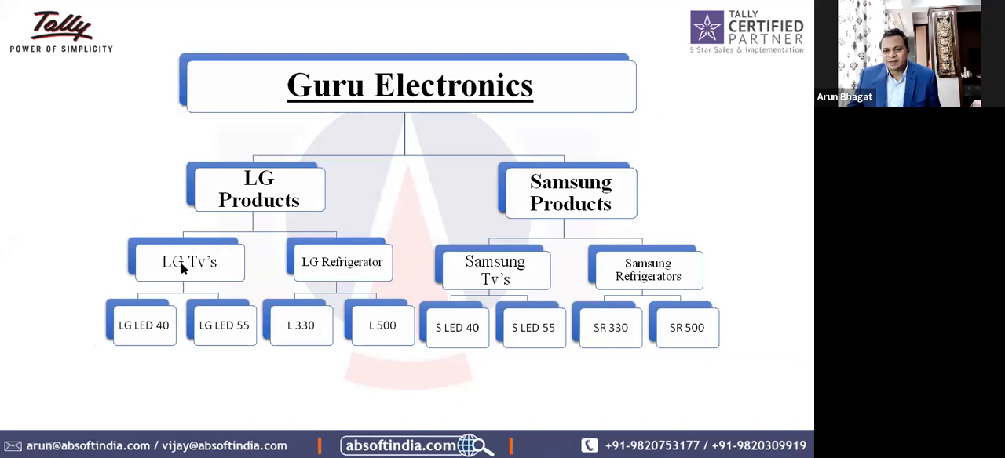
{"action": "key", "text": "alt+Tab"}
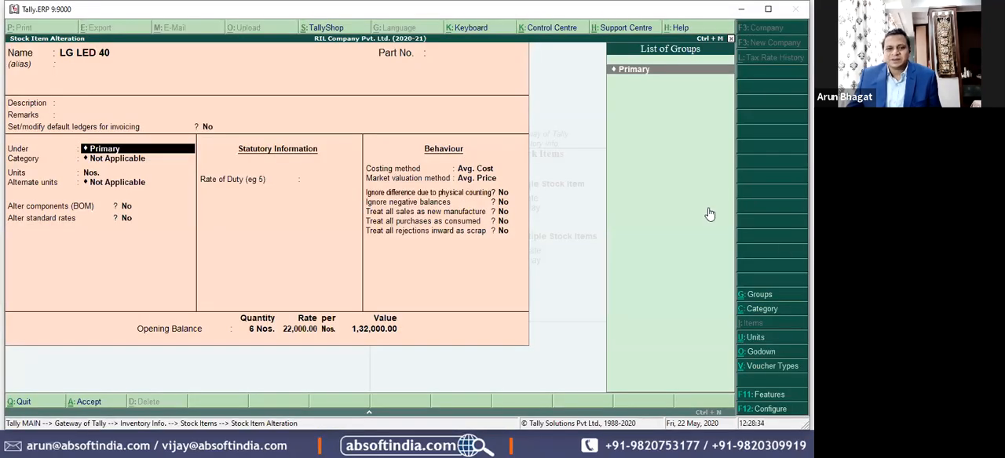
{"action": "key", "text": "alt+Tab"}
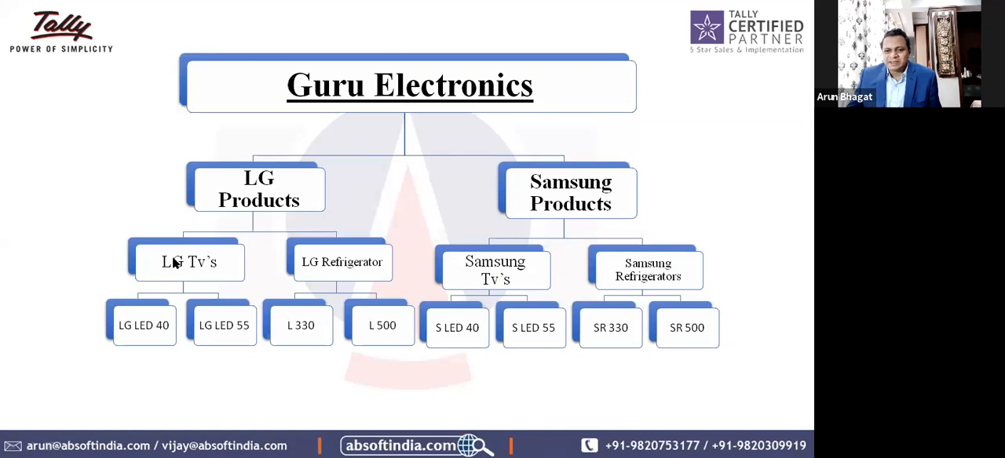
{"action": "key", "text": "alt+Tab"}
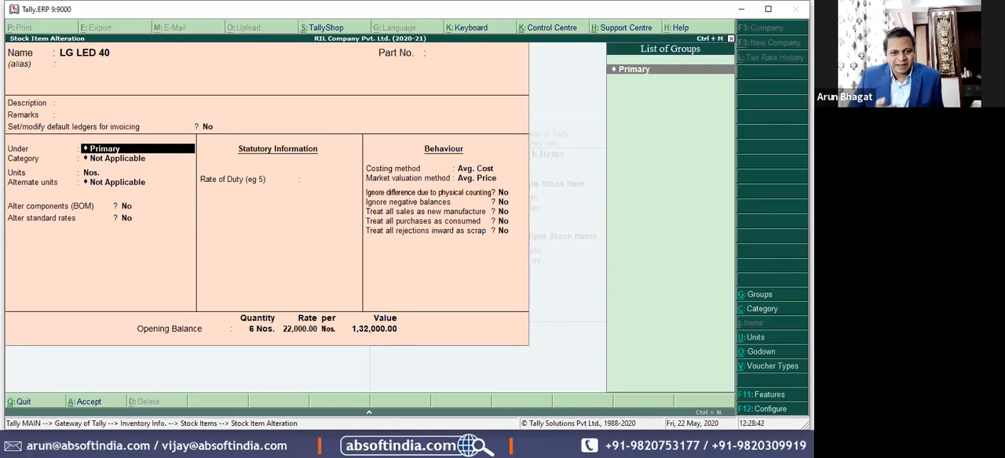
Step: Start a new stock group named LG TVs from the Under field of LG LED 40
{"action": "key", "text": "alt+c"}
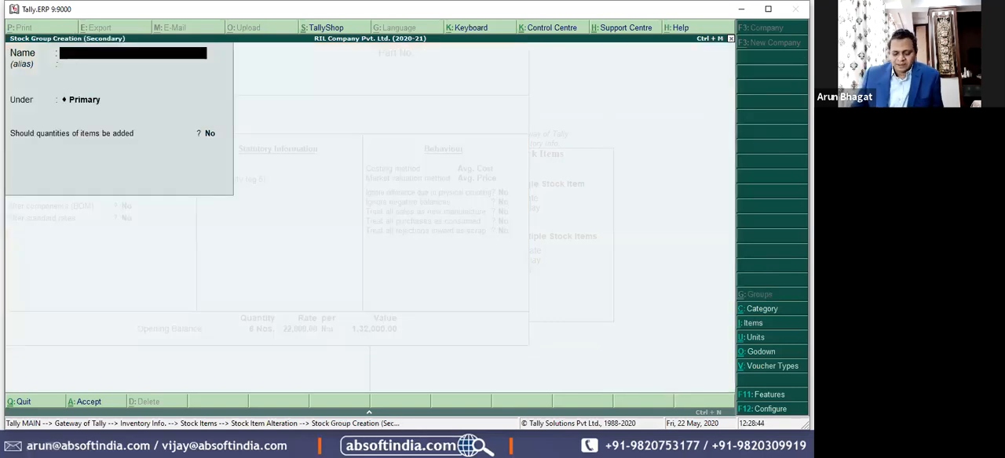
{"action": "type", "text": "LG"}
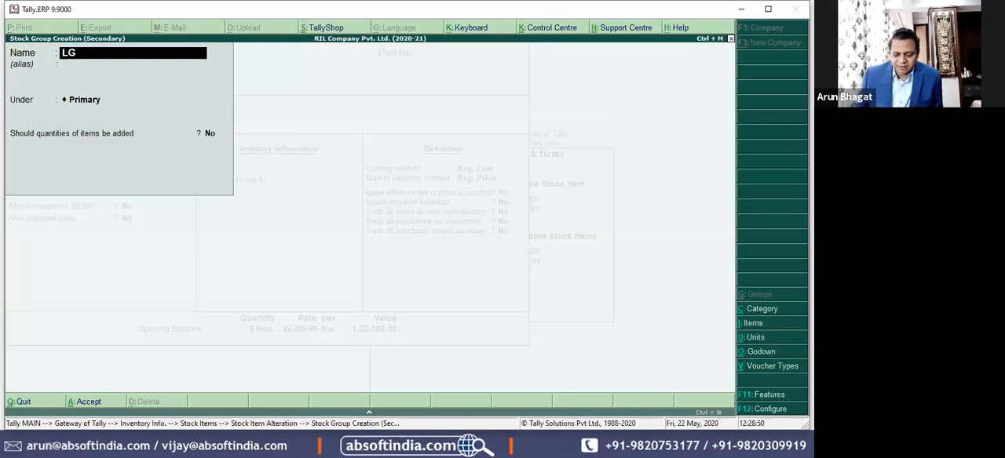
{"action": "type", "text": "TVs"}
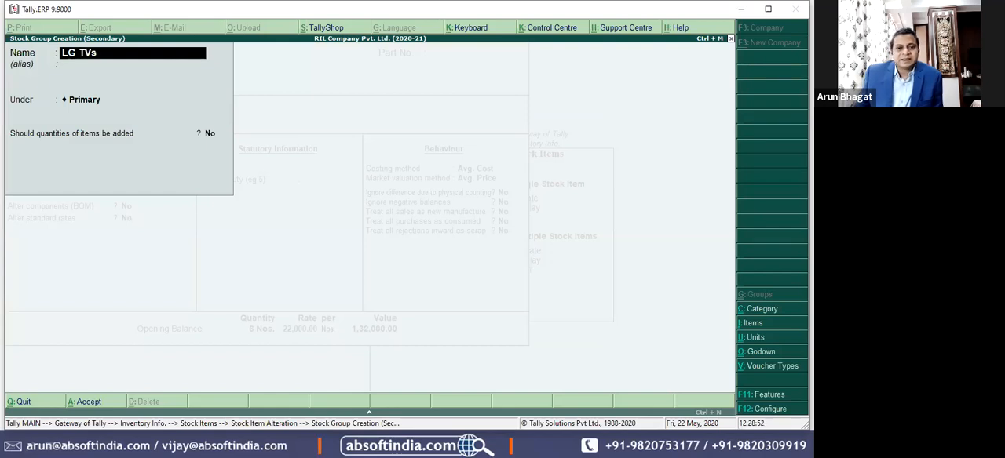
{"action": "key", "text": "Return"}
{"action": "key", "text": "Return"}
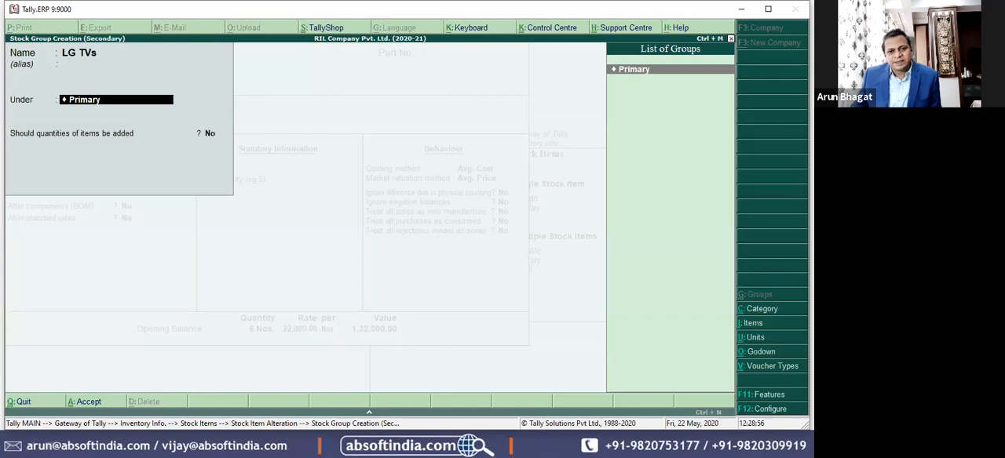
Step: Create parent group LG Products under Primary with item quantities added, and save LG TVs beneath it with quantities added
{"action": "key", "text": "ctrl+a"}
{"action": "type", "text": "LG Products"}
{"action": "key", "text": "Return"}
{"action": "key", "text": "Return"}
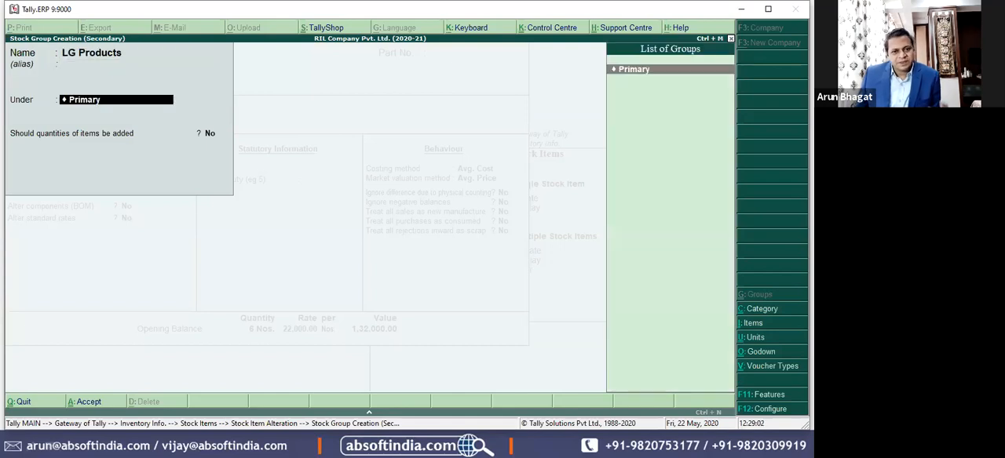
{"action": "key", "text": "Return"}
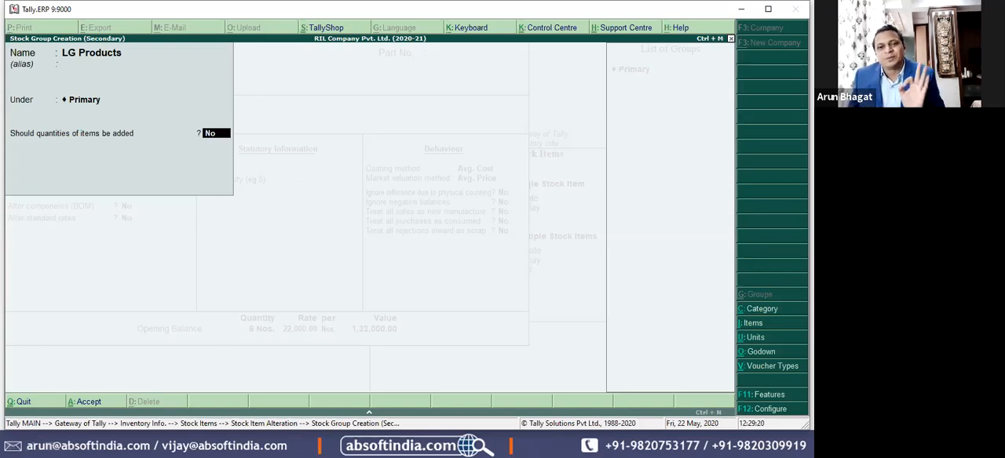
{"action": "type", "text": "y"}
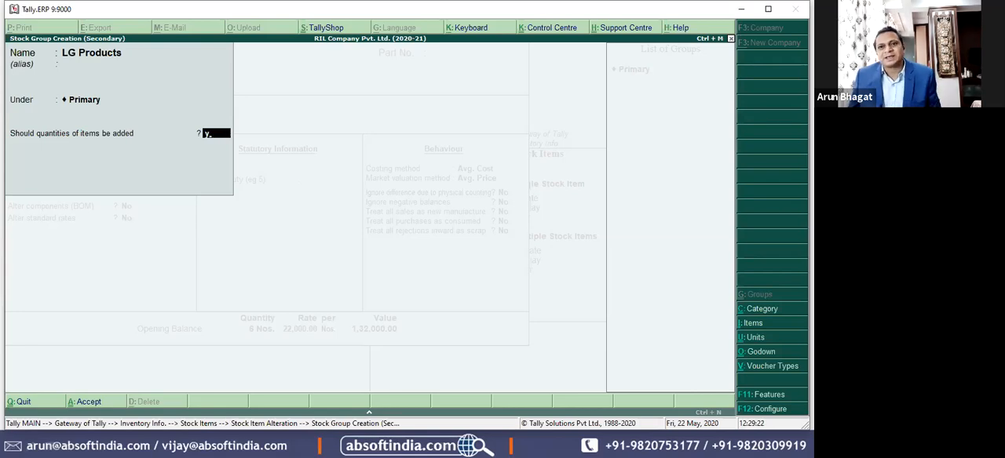
{"action": "key", "text": "Return"}
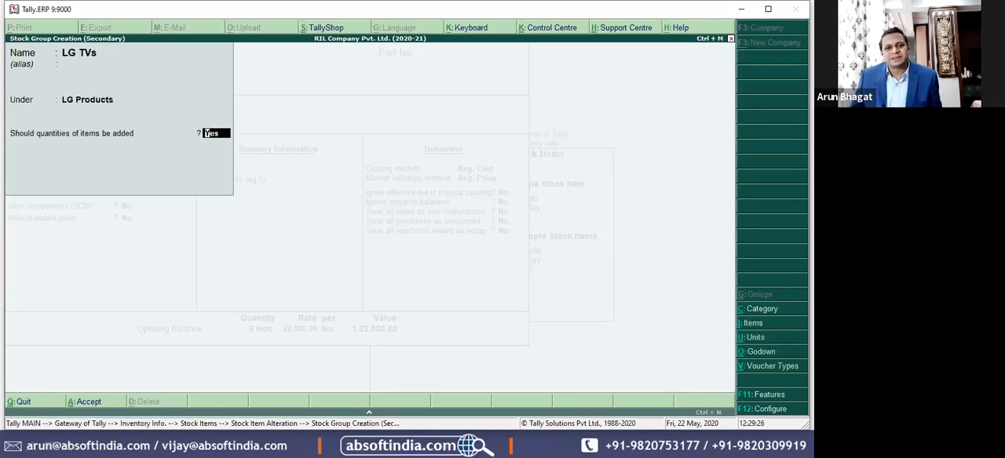
{"action": "key", "text": "Return"}
Step: Save the alteration of stock item LG LED 40 under the LG TVs group, leaving its category Not Applicable
{"action": "key", "text": "Return"}
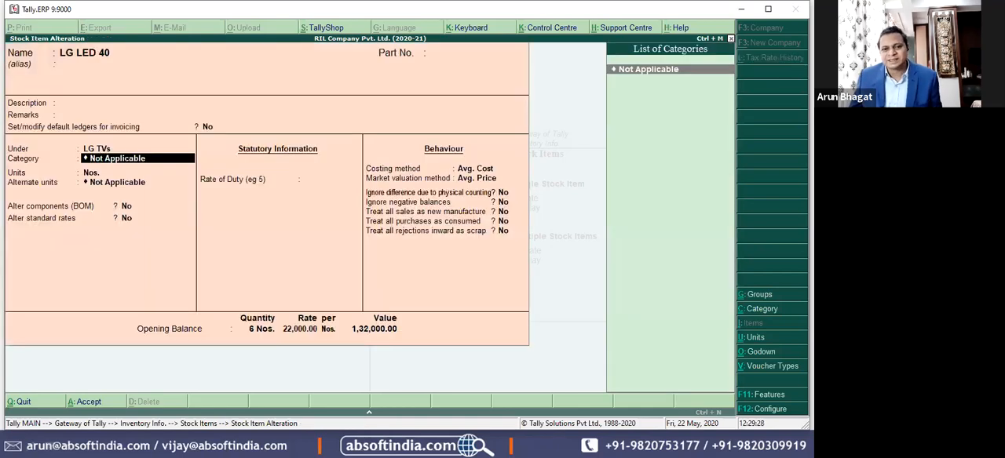
{"action": "key", "text": "Return"}
{"action": "key", "text": "Return"}
{"action": "key", "text": "Return"}
{"action": "key", "text": "Return"}
{"action": "key", "text": "Return"}
{"action": "key", "text": "Return"}
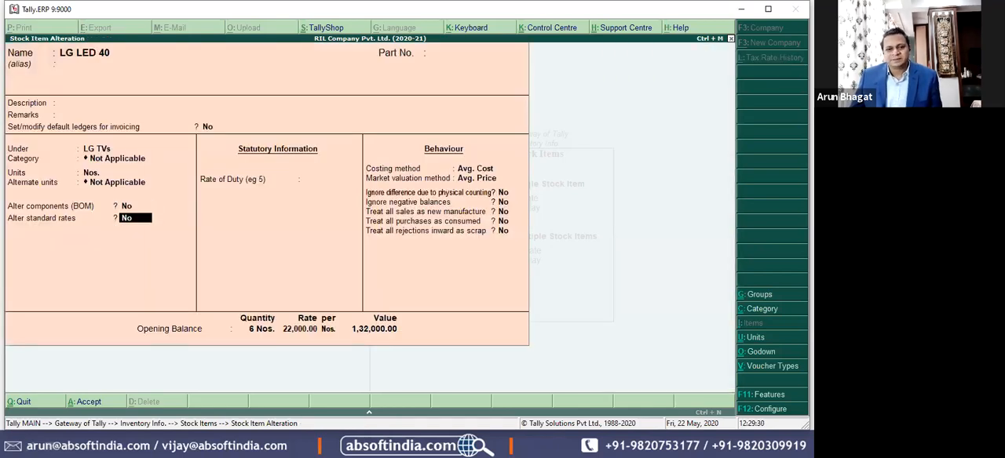
{"action": "key", "text": "Return"}
{"action": "key", "text": "Return"}
{"action": "key", "text": "Return"}
{"action": "key", "text": "Return"}
{"action": "key", "text": "Return"}
{"action": "key", "text": "Return"}
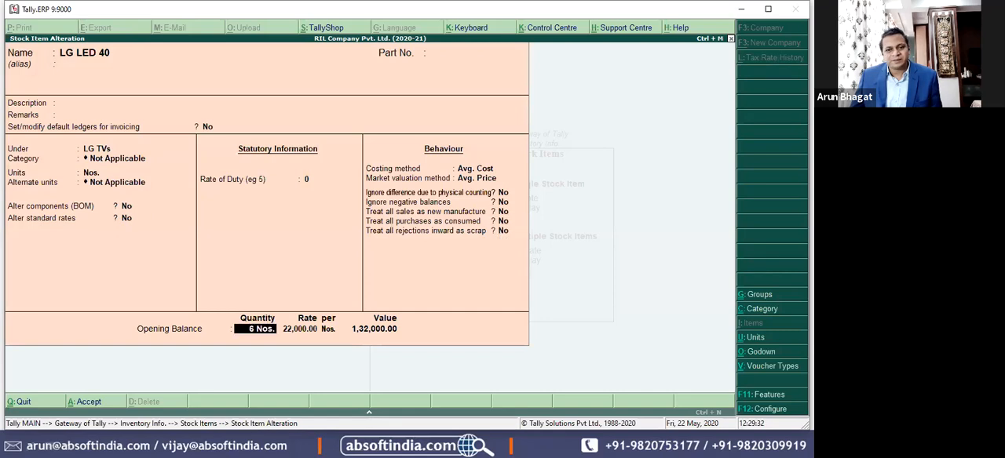
{"action": "key", "text": "Return"}
{"action": "key", "text": "Return"}
{"action": "key", "text": "ctrl+a"}
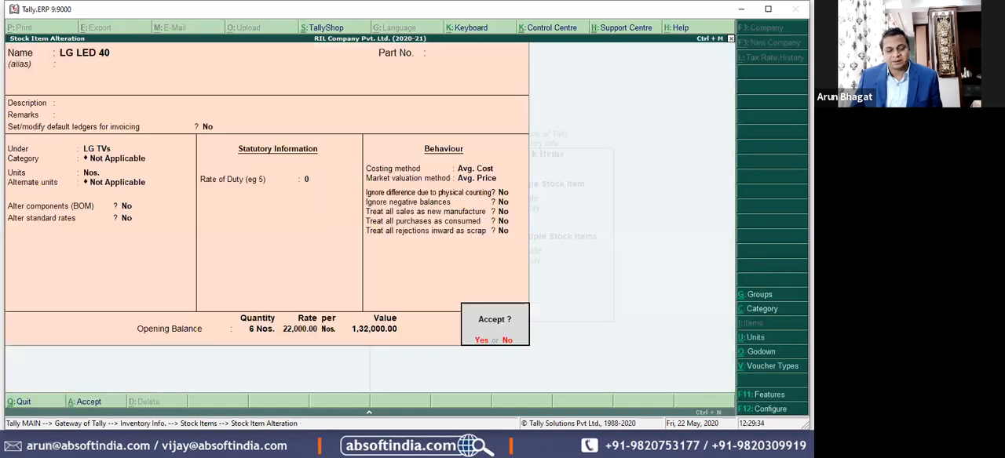
Step: Start creating a single stock item named LG LED 55
{"action": "key", "text": "Return"}
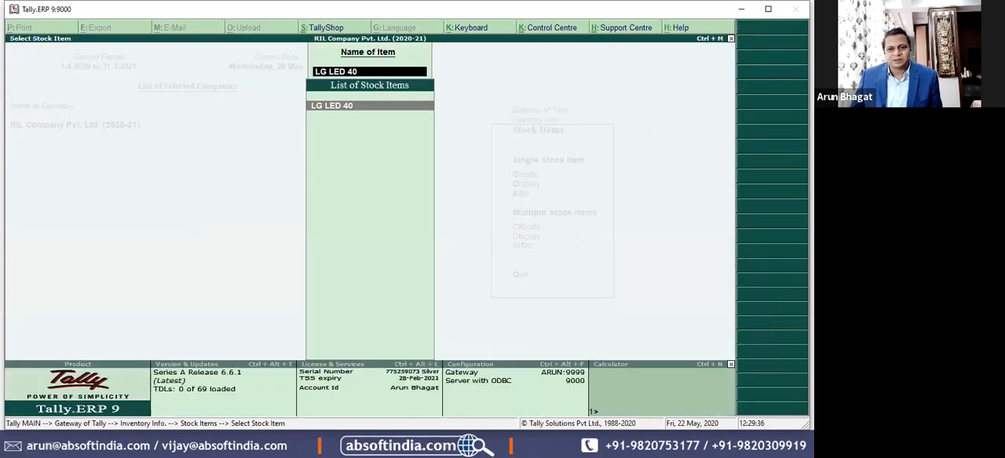
{"action": "key", "text": "Escape"}
{"action": "key", "text": "Up"}
{"action": "key", "text": "Up"}
{"action": "key", "text": "Return"}
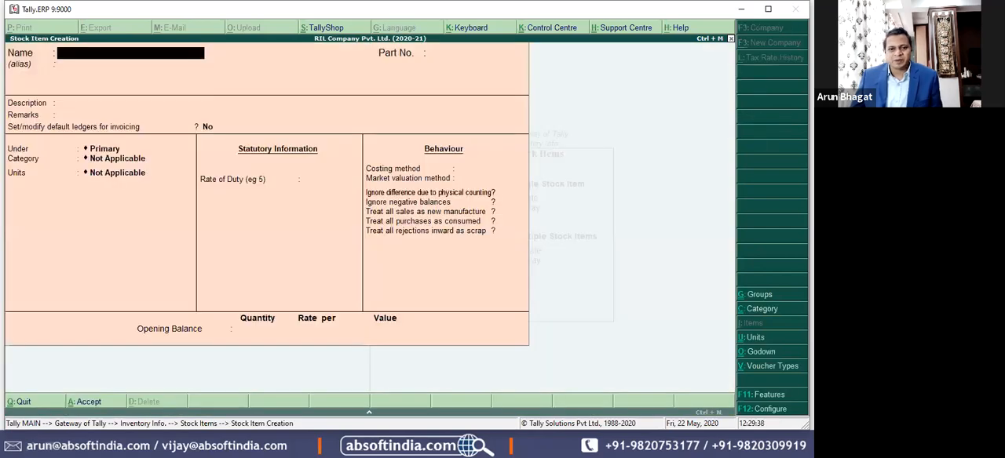
{"action": "type", "text": "LG LED 40"}
{"action": "key", "text": "BackSpace"}
{"action": "key", "text": "BackSpace"}
{"action": "type", "text": "55"}
Step: Place LG LED 55 under the LG TVs group with category Not Applicable and units Nos
{"action": "key", "text": "Return"}
{"action": "key", "text": "Return"}
{"action": "key", "text": "Return"}
{"action": "key", "text": "Return"}
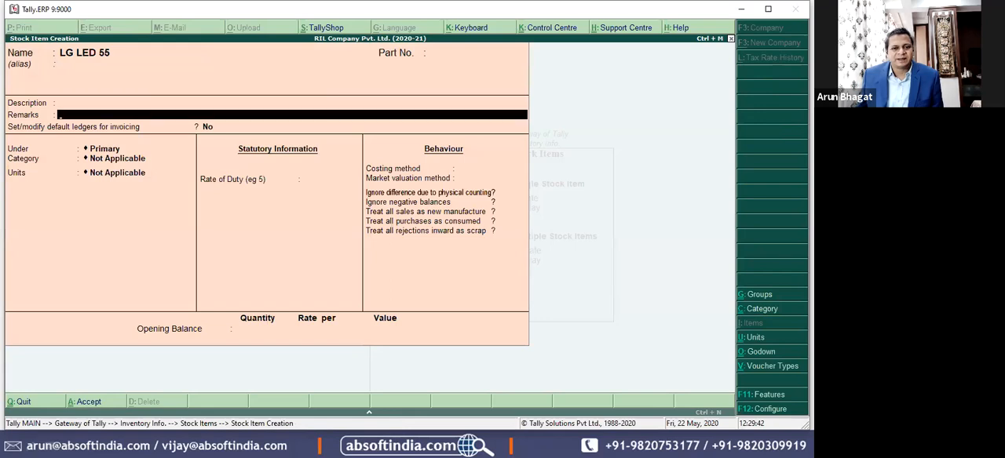
{"action": "key", "text": "Return"}
{"action": "key", "text": "Return"}
{"action": "key", "text": "Down"}
{"action": "key", "text": "Down"}
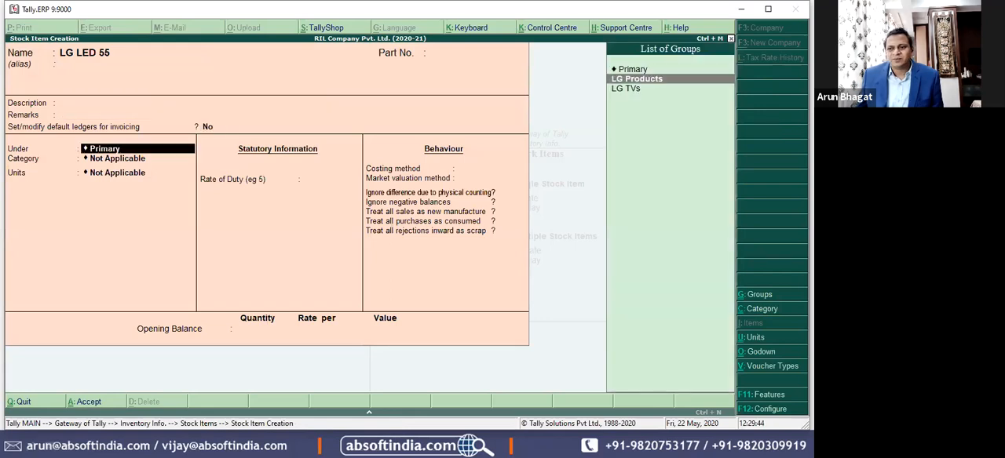
{"action": "key", "text": "Return"}
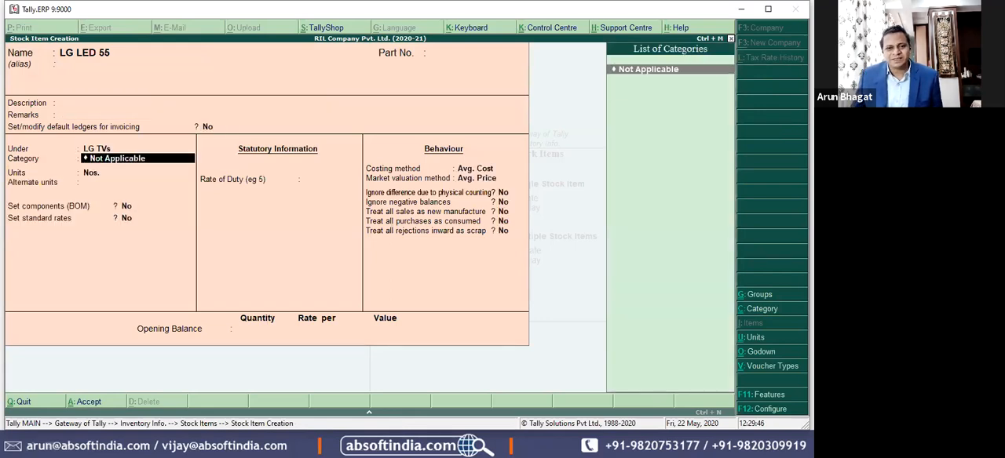
{"action": "key", "text": "Return"}
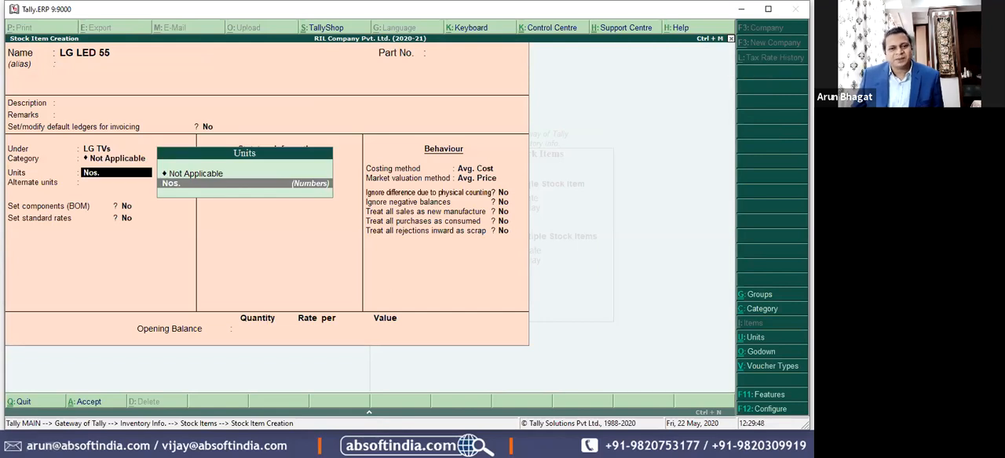
{"action": "key", "text": "Return"}
{"action": "key", "text": "Return"}
{"action": "key", "text": "Return"}
{"action": "key", "text": "Return"}
{"action": "key", "text": "Return"}
{"action": "key", "text": "Return"}
{"action": "key", "text": "Return"}
{"action": "key", "text": "Return"}
{"action": "key", "text": "Return"}
{"action": "key", "text": "Return"}
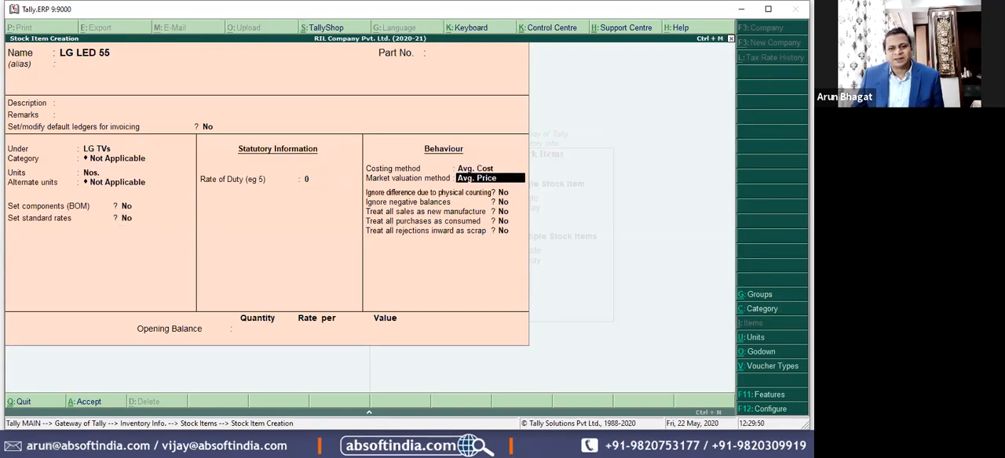
{"action": "key", "text": "Return"}
{"action": "key", "text": "Return"}
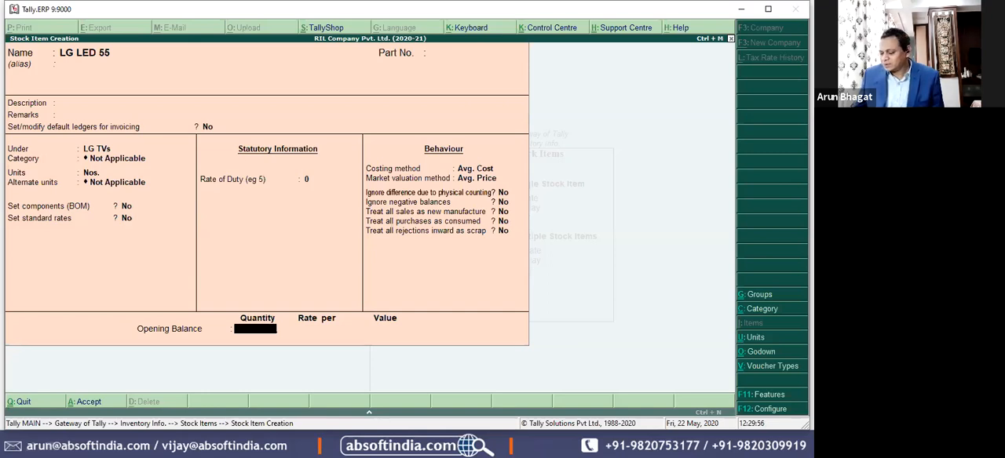
Step: Set the opening quantity of LG LED 55 to 12 Nos. and allocate 8 to the Mumbai godown at a rate of 30,000
{"action": "type", "text": "12"}
{"action": "key", "text": "Return"}
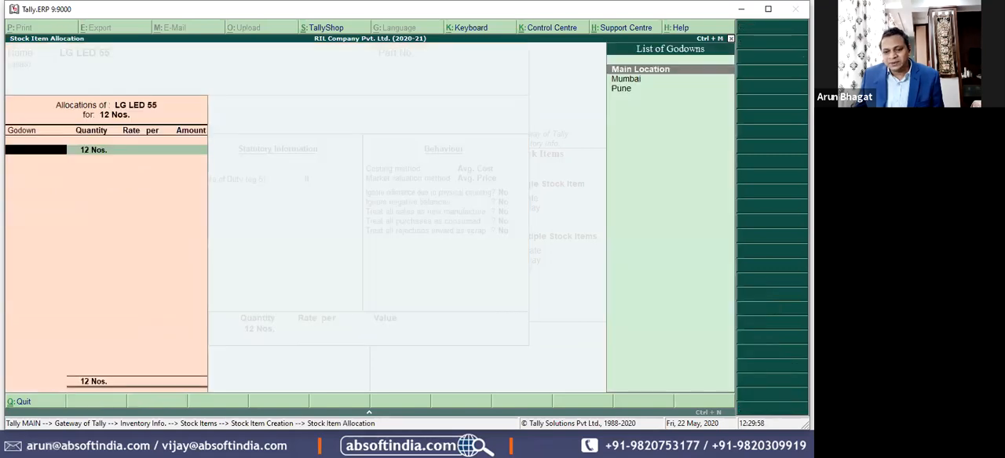
{"action": "key", "text": "Down"}
{"action": "key", "text": "Return"}
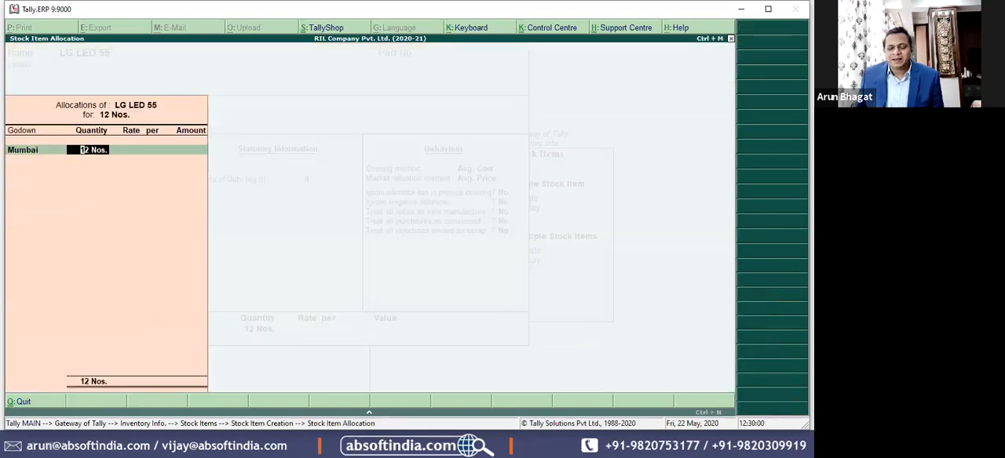
{"action": "type", "text": "8"}
{"action": "key", "text": "Return"}
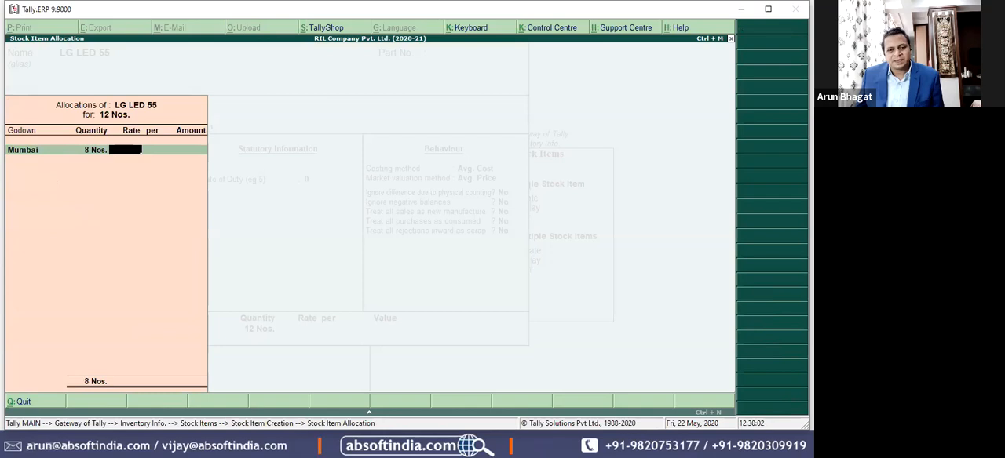
{"action": "type", "text": "30000"}
{"action": "key", "text": "Return"}
{"action": "key", "text": "Return"}
Step: Allocate the remaining 4 Nos. of LG LED 55 to the Pune godown at 30,000 and save the item
{"action": "key", "text": "Return"}
{"action": "key", "text": "Down"}
{"action": "key", "text": "Down"}
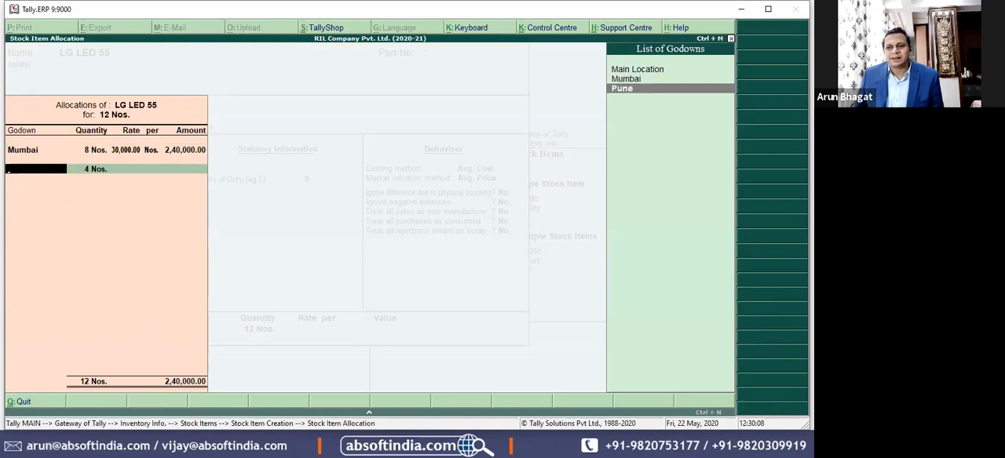
{"action": "key", "text": "Return"}
{"action": "key", "text": "Return"}
{"action": "type", "text": "30,000"}
{"action": "key", "text": "Return"}
Step: Return to the stock item options and start creating a single stock item named SM LED 55
{"action": "key", "text": "Return"}
{"action": "key", "text": "Return"}
{"action": "key", "text": "Return"}
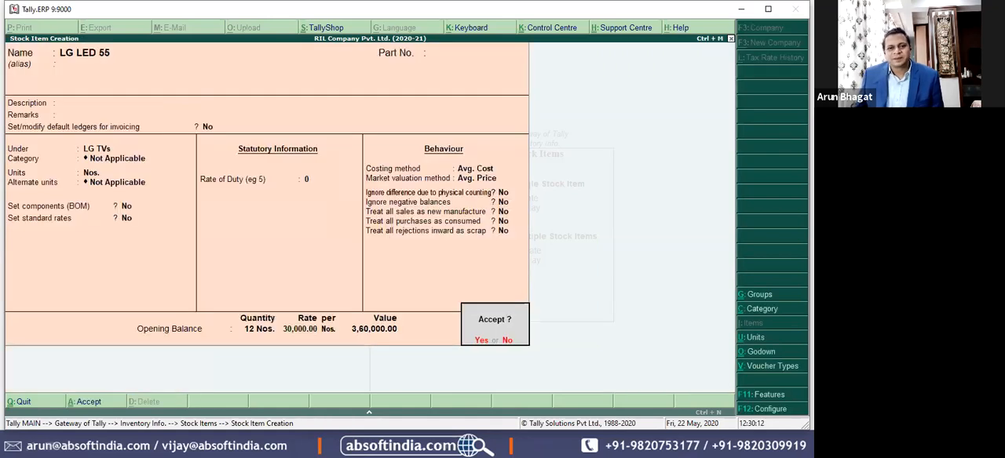
{"action": "key", "text": "Return"}
{"action": "key", "text": "Escape"}
{"action": "key", "text": "Return"}
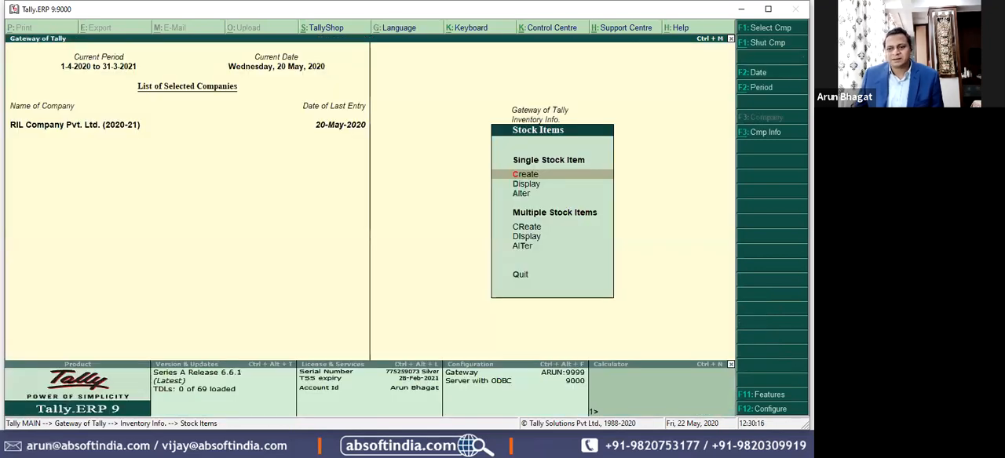
{"action": "key", "text": "Return"}
{"action": "type", "text": "LG LED 55"}
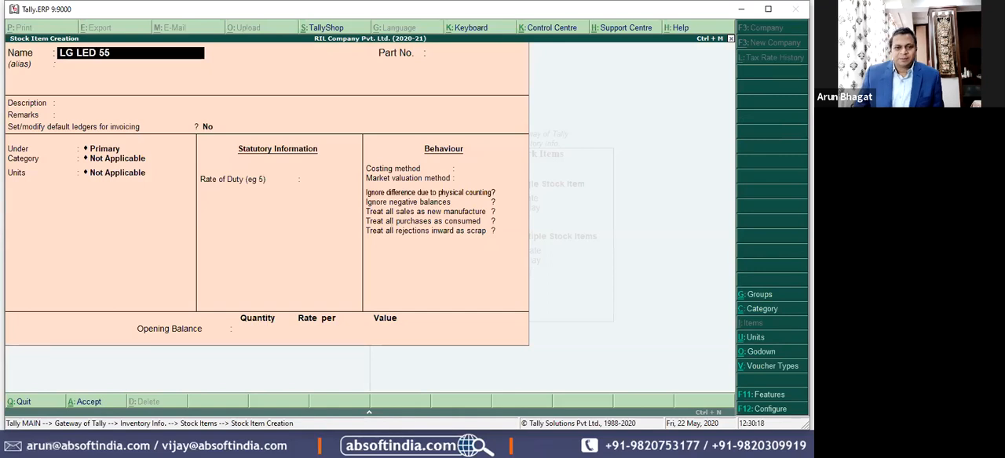
{"action": "key", "text": "Home"}
{"action": "key", "text": "Delete"}
{"action": "key", "text": "Delete"}
{"action": "key", "text": "Delete"}
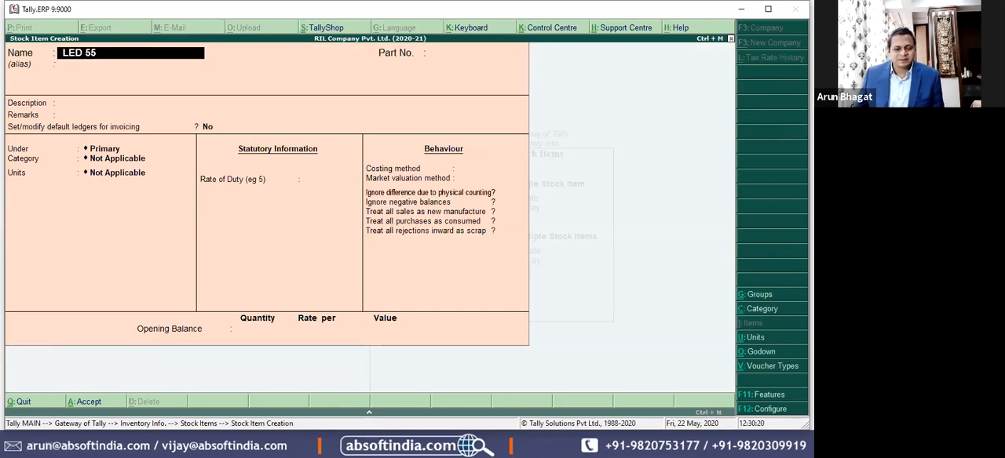
{"action": "type", "text": "S "}
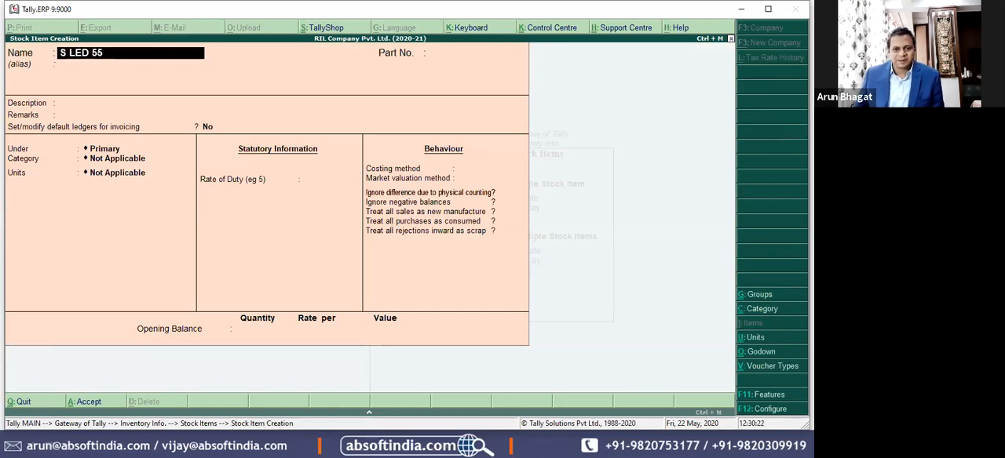
{"action": "type", "text": "M"}
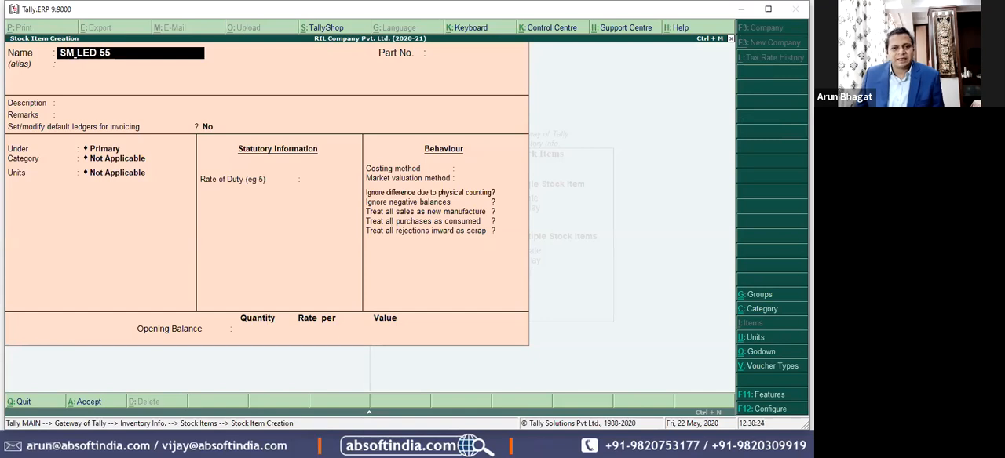
Step: Start a new stock group named Samsung TVs from the group choice of SM LED 55
{"action": "key", "text": "Return"}
{"action": "key", "text": "Return"}
{"action": "key", "text": "Return"}
{"action": "key", "text": "Return"}
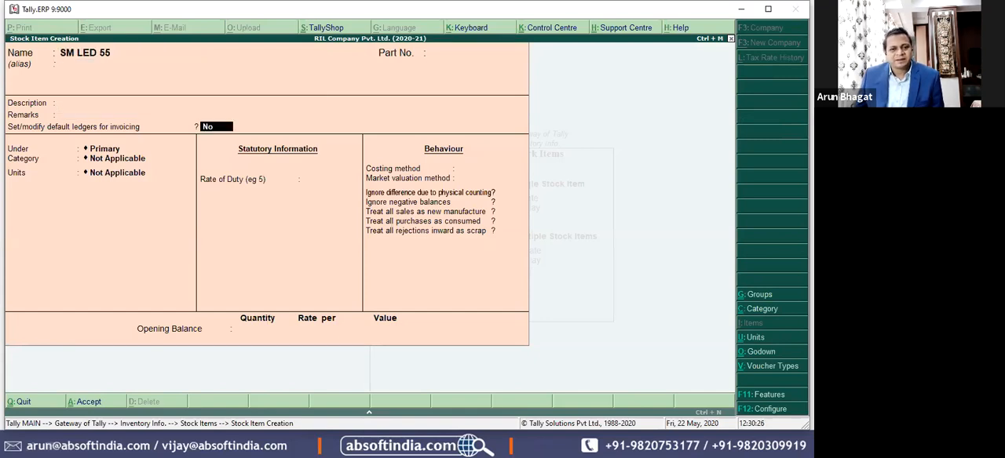
{"action": "key", "text": "Return"}
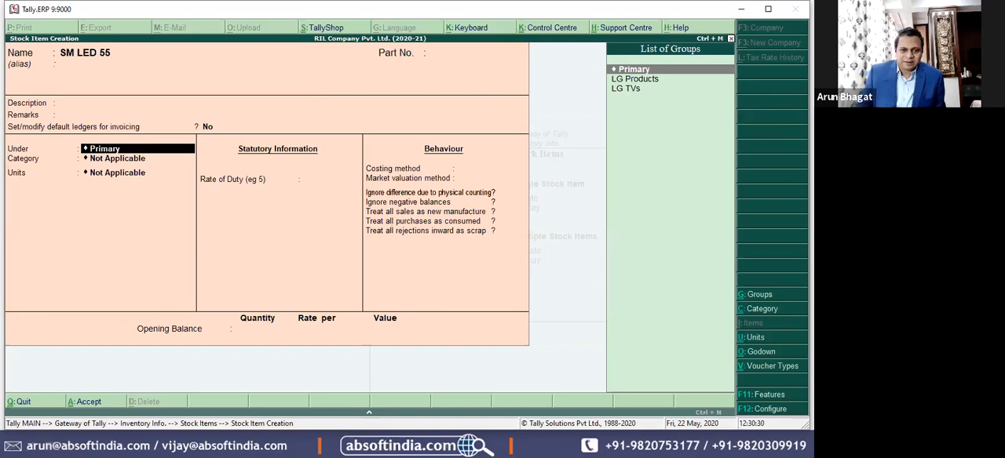
{"action": "key", "text": "alt+c"}
{"action": "type", "text": "SM"}
{"action": "key", "text": "BackSpace"}
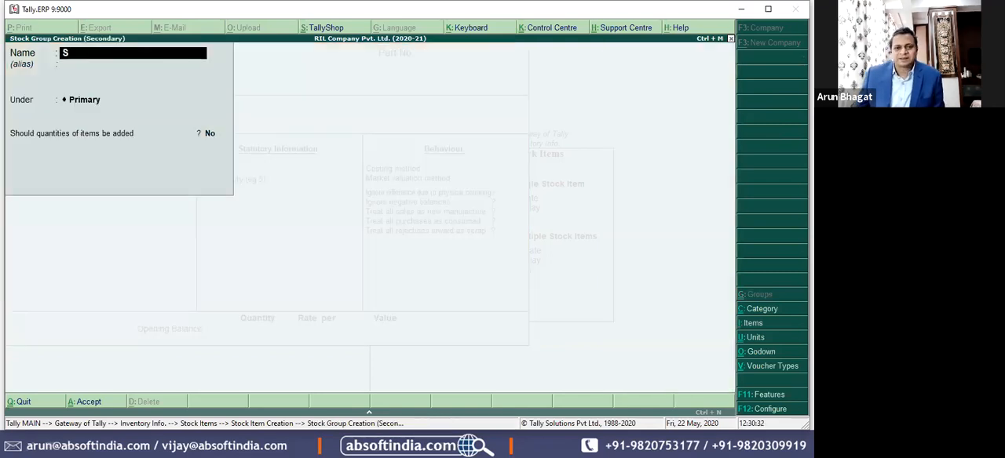
{"action": "type", "text": "a"}
{"action": "key", "text": "BackSpace"}
{"action": "type", "text": "a"}
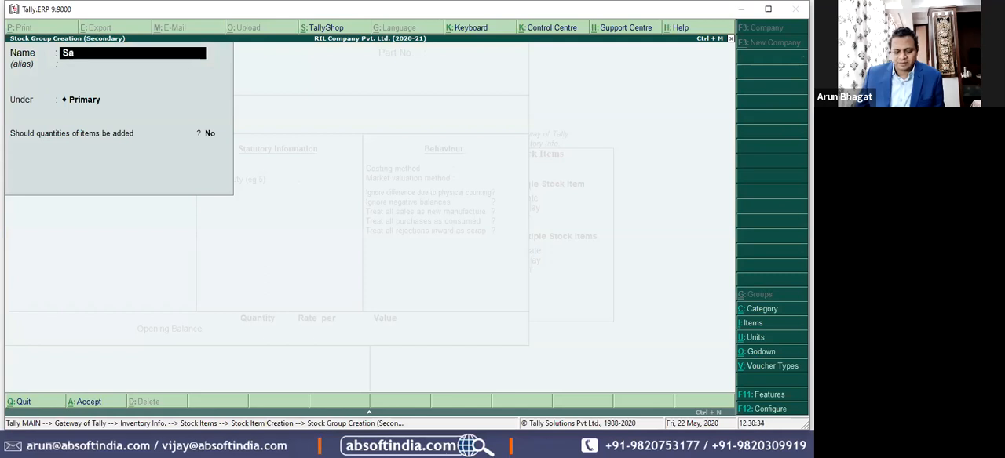
{"action": "type", "text": "msung TVs"}
{"action": "key", "text": "Return"}
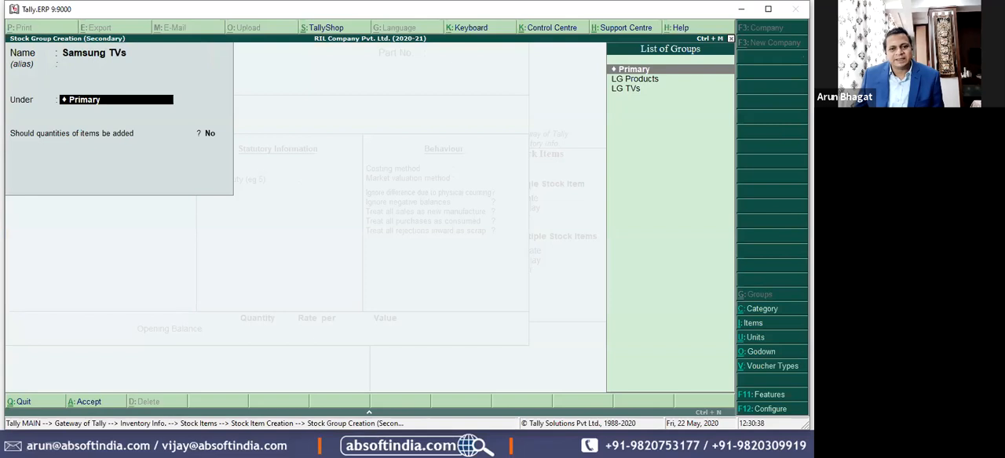
Step: Create the parent stock group Samsung Group under Primary with item quantities added, and save Samsung TVs under it
{"action": "key", "text": "alt+c"}
{"action": "type", "text": "Samsung Group"}
{"action": "key", "text": "Return"}
{"action": "key", "text": "Return"}
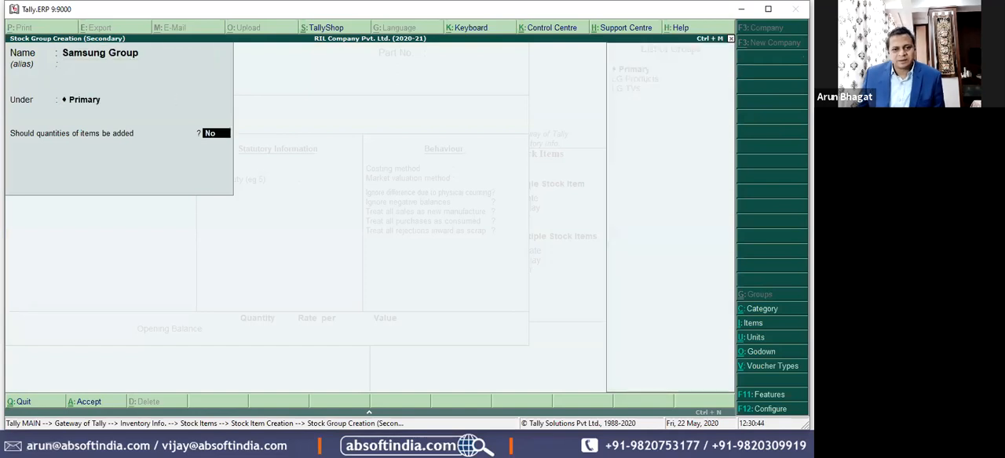
{"action": "key", "text": "y"}
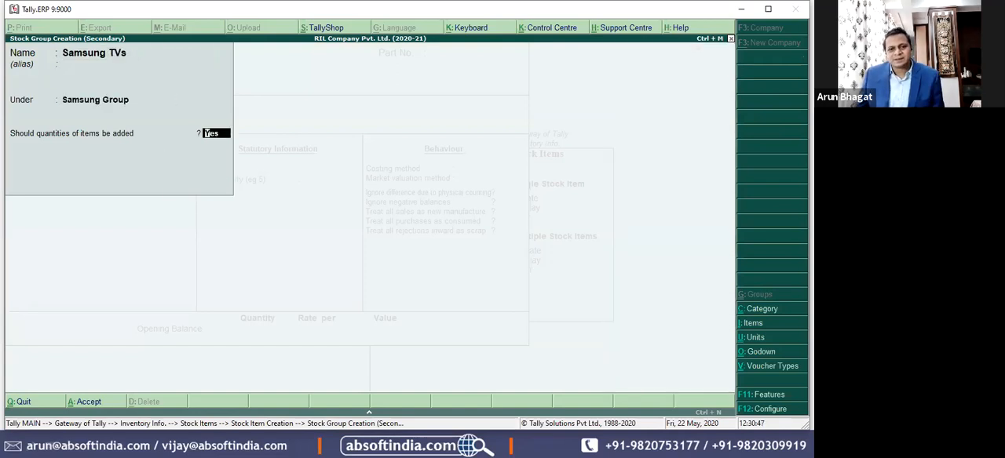
{"action": "key", "text": "Return"}
{"action": "key", "text": "y"}
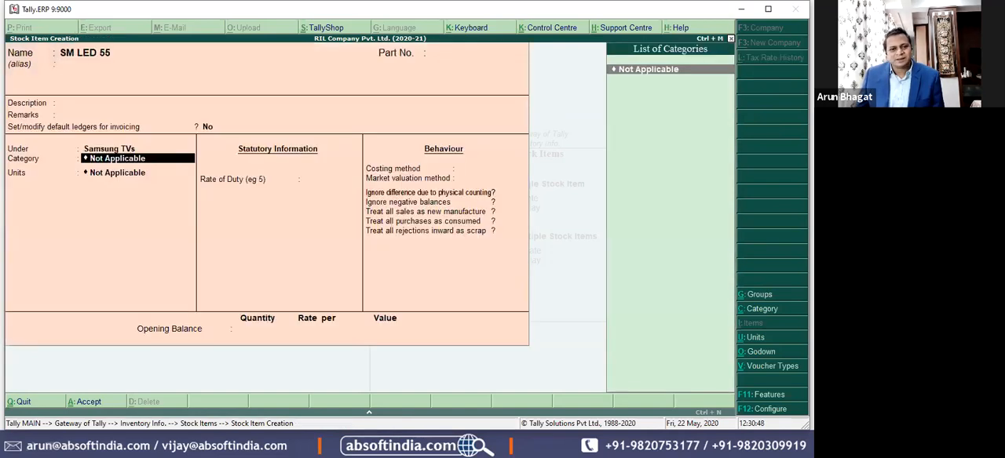
Step: Set SM LED 55 to category Not Applicable and units Nos., keeping the default settings for the remaining options
{"action": "key", "text": "Return"}
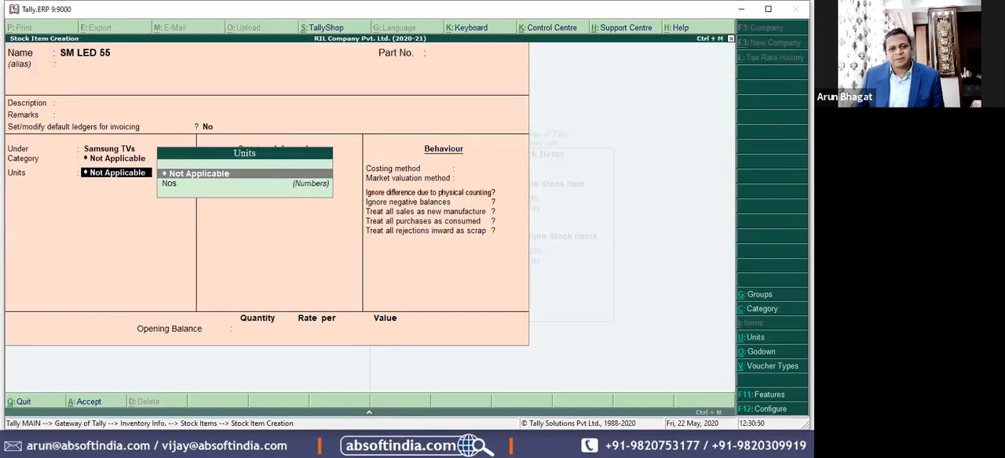
{"action": "key", "text": "Down"}
{"action": "key", "text": "Return"}
{"action": "key", "text": "Return"}
{"action": "key", "text": "Return"}
{"action": "key", "text": "Return"}
{"action": "key", "text": "Return"}
{"action": "key", "text": "Return"}
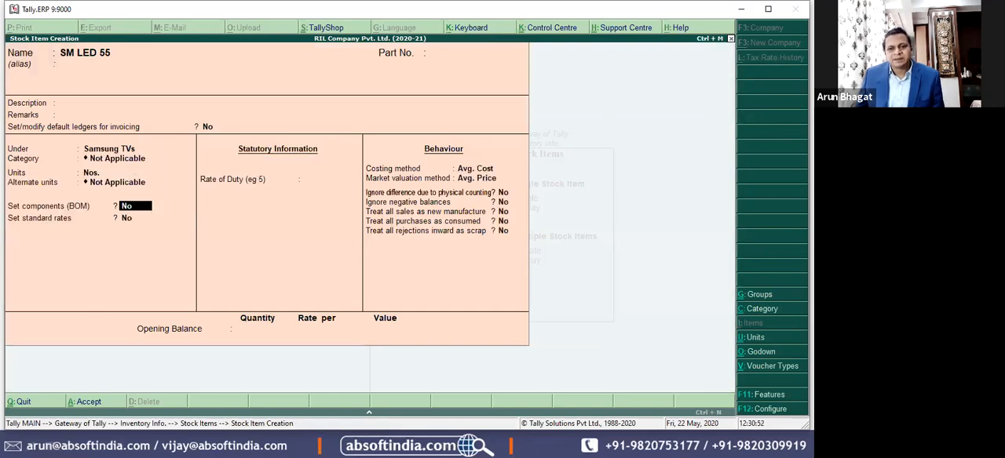
{"action": "key", "text": "Return"}
{"action": "key", "text": "Return"}
{"action": "key", "text": "Return"}
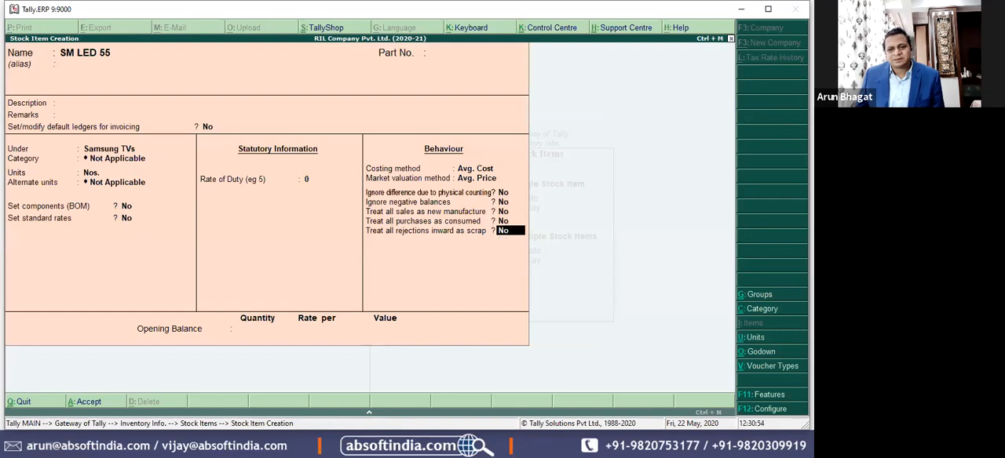
Step: Set the opening quantity of SM LED 55 to 15 Nos. and allocate 7 to the Mumbai godown at a rate of 32,500
{"action": "type", "text": "15"}
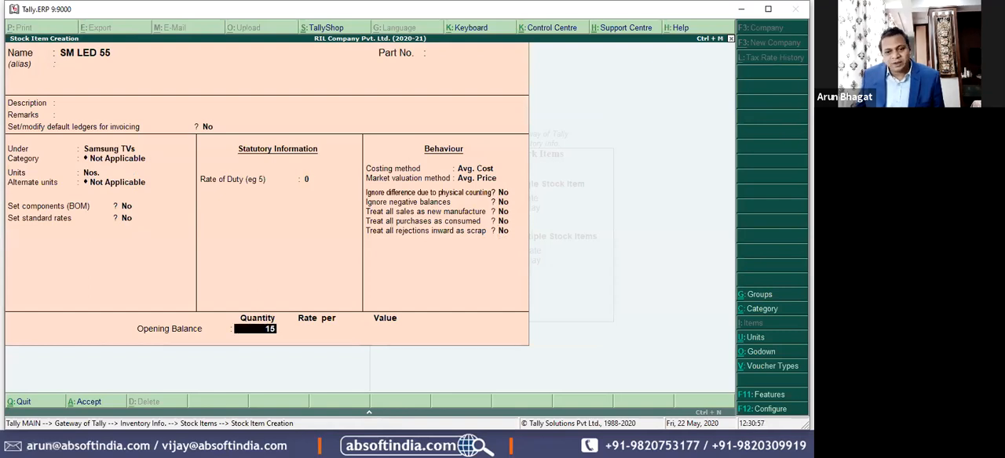
{"action": "key", "text": "Return"}
{"action": "type", "text": "7"}
{"action": "key", "text": "Return"}
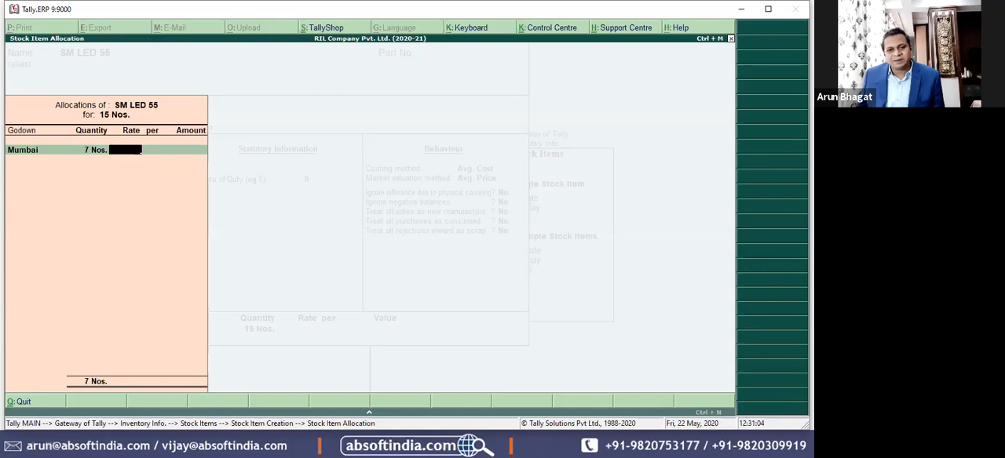
{"action": "type", "text": "32500"}
{"action": "key", "text": "Return"}
{"action": "key", "text": "Return"}
Step: Allocate the remaining 8 Nos. of SM LED 55 to the Pune godown at 32,500 and save the item
{"action": "key", "text": "Return"}
{"action": "key", "text": "Down"}
{"action": "key", "text": "Down"}
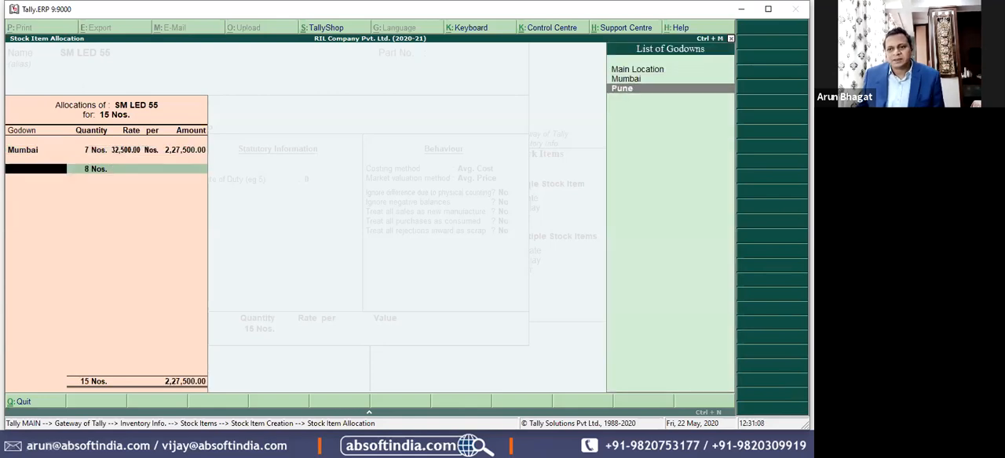
{"action": "key", "text": "Return"}
{"action": "key", "text": "Return"}
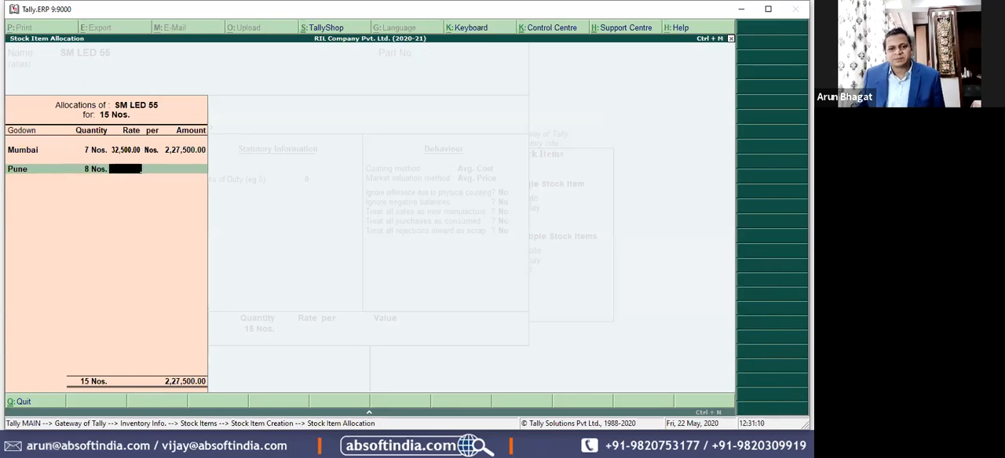
{"action": "type", "text": "32500"}
{"action": "key", "text": "Return"}
{"action": "key", "text": "Return"}
{"action": "key", "text": "Return"}
{"action": "key", "text": "Return"}
{"action": "key", "text": "Return"}
Step: Name the next stock item SM LED 40 by reusing the previous item's name, leaving the alias blank
{"action": "key", "text": "ctrl+r"}
{"action": "key", "text": "BackSpace"}
{"action": "key", "text": "BackSpace"}
{"action": "type", "text": "40"}
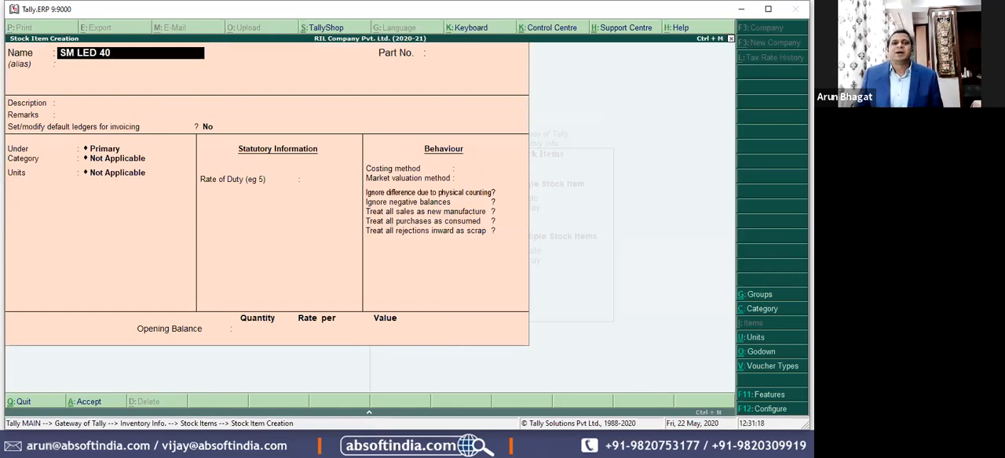
{"action": "key", "text": "Return"}
{"action": "key", "text": "Return"}
{"action": "key", "text": "Return"}
{"action": "key", "text": "Return"}
{"action": "key", "text": "Return"}
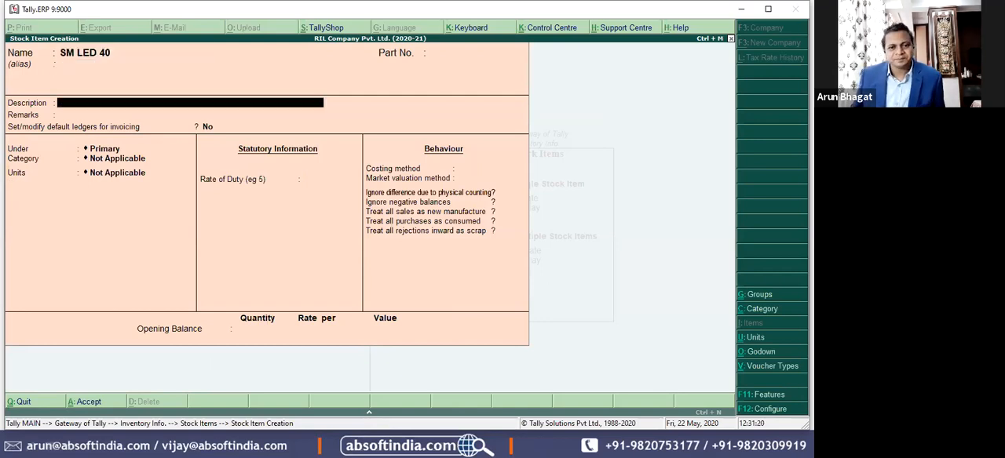
Step: Place SM LED 40 under the Samsung TVs group with category Not Applicable and units Nos
{"action": "key", "text": "Down"}
{"action": "key", "text": "Down"}
{"action": "key", "text": "Down"}
{"action": "key", "text": "Down"}
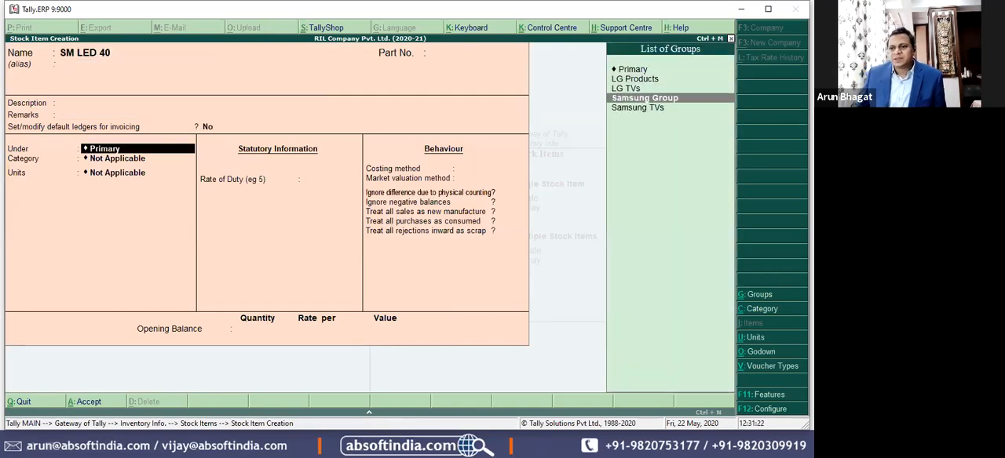
{"action": "key", "text": "Return"}
{"action": "key", "text": "Return"}
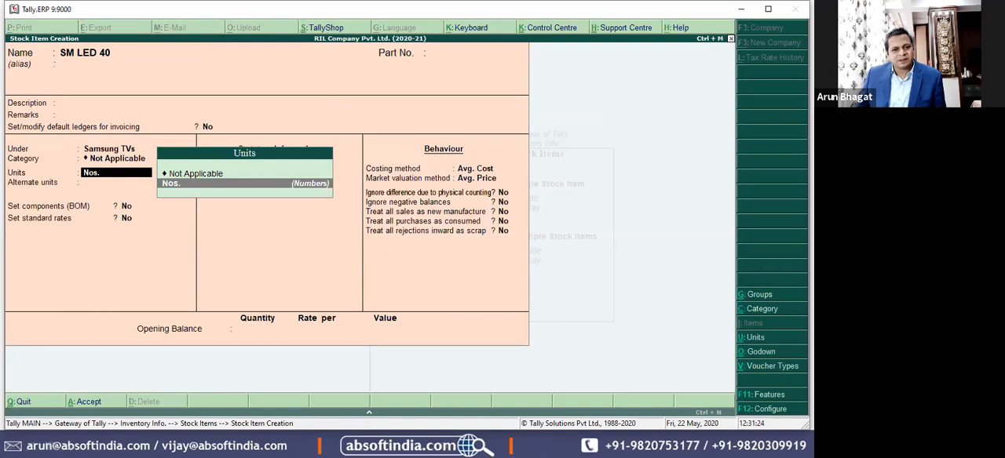
Step: Set the opening quantity of SM LED 40 to 9 Nos. and allocate 5 to the Mumbai godown at a rate of 25,000
{"action": "key", "text": "Return"}
{"action": "key", "text": "Return"}
{"action": "key", "text": "Return"}
{"action": "key", "text": "Return"}
{"action": "key", "text": "Return"}
{"action": "key", "text": "Return"}
{"action": "key", "text": "Return"}
{"action": "key", "text": "Return"}
{"action": "key", "text": "Return"}
{"action": "key", "text": "Return"}
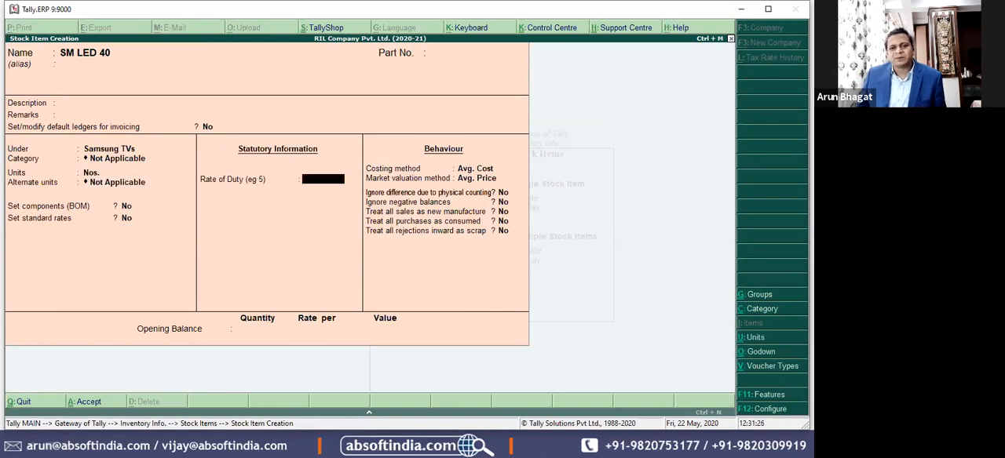
{"action": "key", "text": "Return"}
{"action": "key", "text": "Return"}
{"action": "type", "text": "9 Nos."}
{"action": "key", "text": "Return"}
{"action": "key", "text": "Down"}
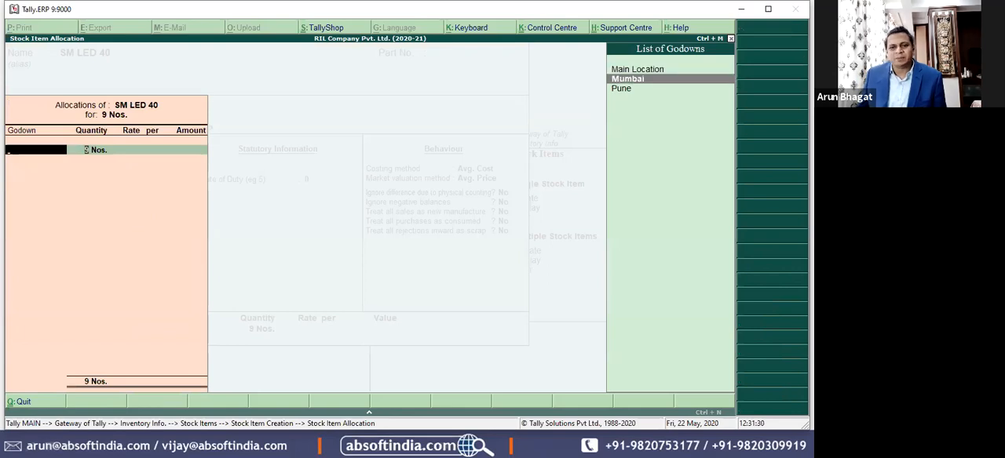
{"action": "key", "text": "Return"}
{"action": "type", "text": "5"}
{"action": "key", "text": "Return"}
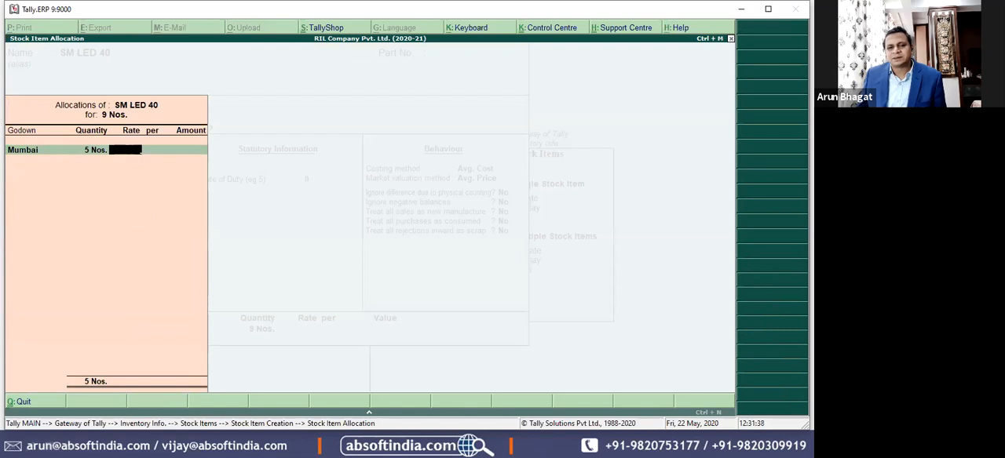
{"action": "type", "text": "25000"}
{"action": "key", "text": "Return"}
Step: Allocate the remaining 4 Nos. of SM LED 40 to the Pune godown at 25,000 and save the item
{"action": "key", "text": "Return"}
{"action": "key", "text": "Return"}
{"action": "key", "text": "Down"}
{"action": "key", "text": "Down"}
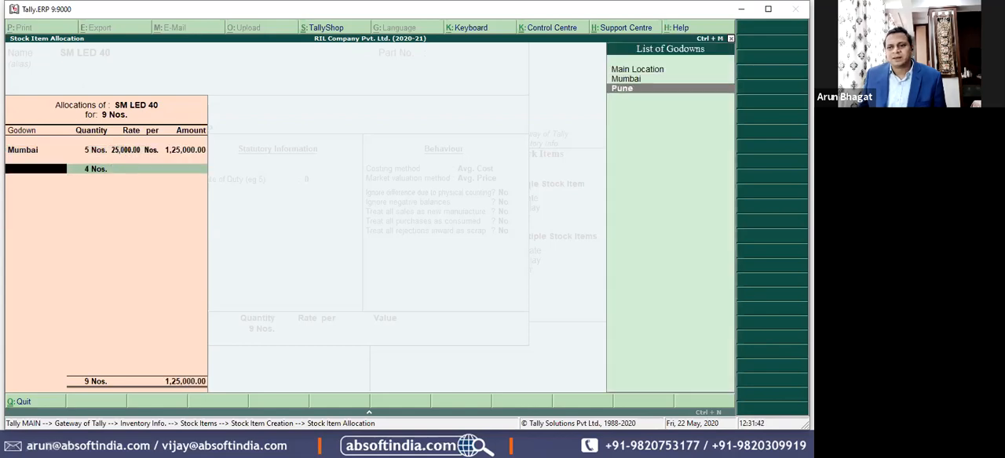
{"action": "key", "text": "Return"}
{"action": "key", "text": "Return"}
{"action": "type", "text": "25,000"}
{"action": "key", "text": "Return"}
{"action": "key", "text": "Return"}
{"action": "key", "text": "Return"}
{"action": "key", "text": "Return"}
{"action": "key", "text": "Return"}
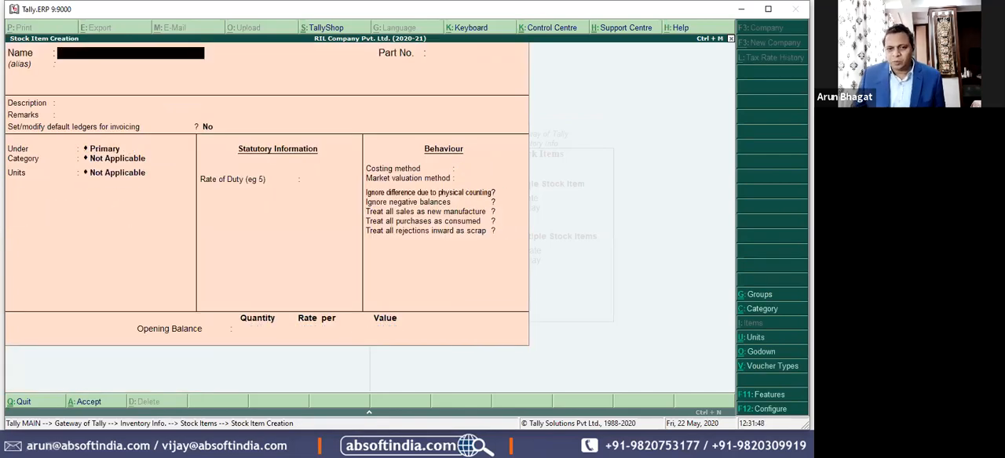
Step: Name the next stock item SM Refg 330 and continue to its group choice
{"action": "type", "text": "SM LED 40"}
{"action": "key", "text": "BackSpace"}
{"action": "key", "text": "BackSpace"}
{"action": "key", "text": "BackSpace"}
{"action": "key", "text": "BackSpace"}
{"action": "key", "text": "BackSpace"}
{"action": "key", "text": "BackSpace"}
{"action": "key", "text": "BackSpace"}
{"action": "type", "text": "Refg 330"}
{"action": "key", "text": "Return"}
{"action": "key", "text": "Return"}
{"action": "key", "text": "Return"}
{"action": "key", "text": "Return"}
{"action": "key", "text": "Return"}
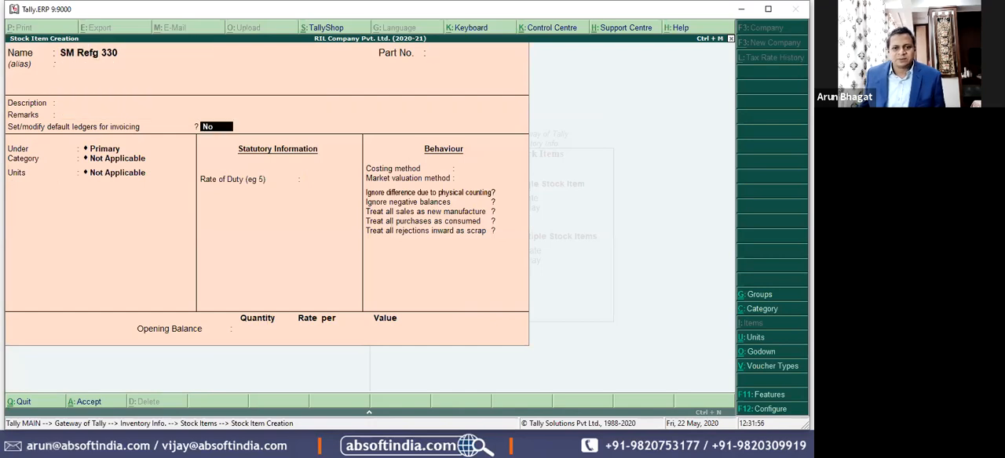
{"action": "key", "text": "Return"}
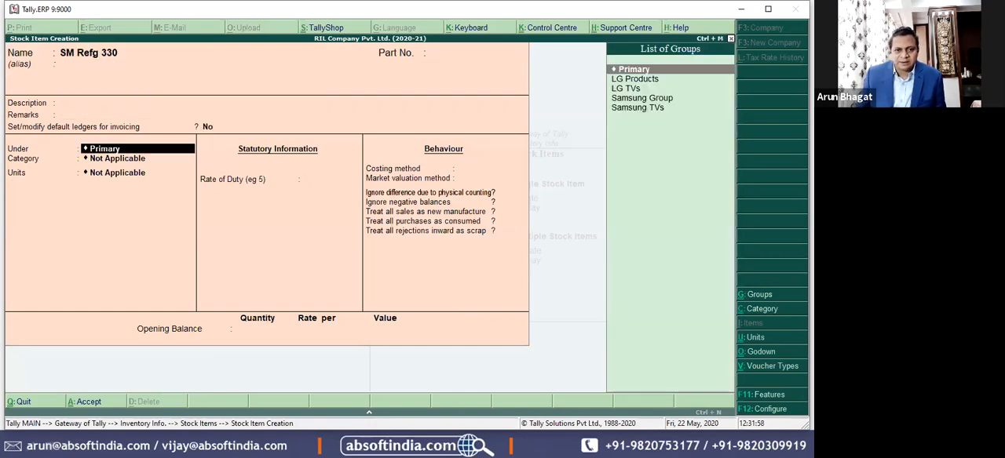
Step: Create a stock group named Samsung Refg. under Samsung Group and assign it to SM Refg 330
{"action": "key", "text": "alt+c"}
{"action": "type", "text": "Samsung Reg"}
{"action": "key", "text": "BackSpace"}
{"action": "type", "text": "fg"}
{"action": "key", "text": "Return"}
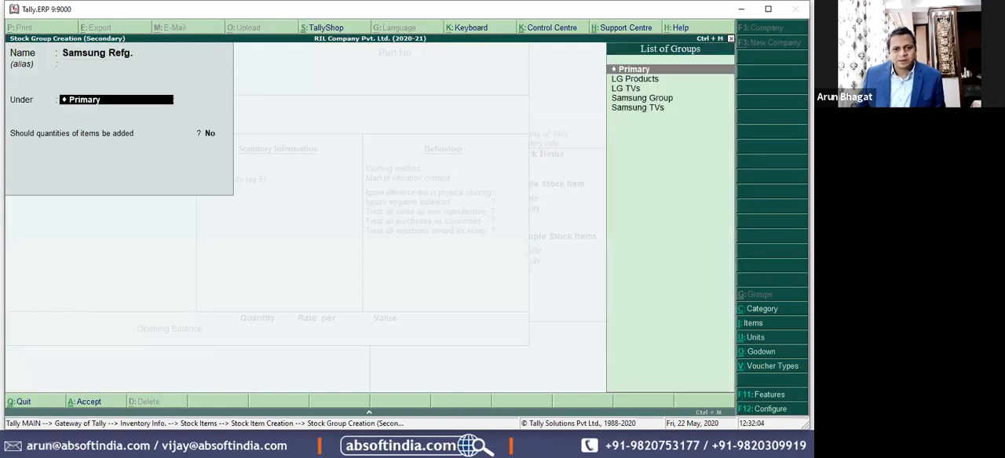
{"action": "key", "text": "Down"}
{"action": "key", "text": "Down"}
Step: Set SM Refg 330 to category Not Applicable and units Nos., leaving the remaining options at their defaults
{"action": "key", "text": "Down"}
{"action": "key", "text": "Down"}
{"action": "key", "text": "Up"}
{"action": "key", "text": "Return"}
{"action": "key", "text": "Return"}
{"action": "key", "text": "Return"}
{"action": "key", "text": "Return"}
{"action": "key", "text": "Return"}
{"action": "key", "text": "BackSpace"}
{"action": "key", "text": "Down"}
{"action": "key", "text": "Return"}
{"action": "key", "text": "Return"}
{"action": "key", "text": "Return"}
{"action": "key", "text": "Return"}
{"action": "key", "text": "Return"}
{"action": "key", "text": "Return"}
{"action": "key", "text": "Return"}
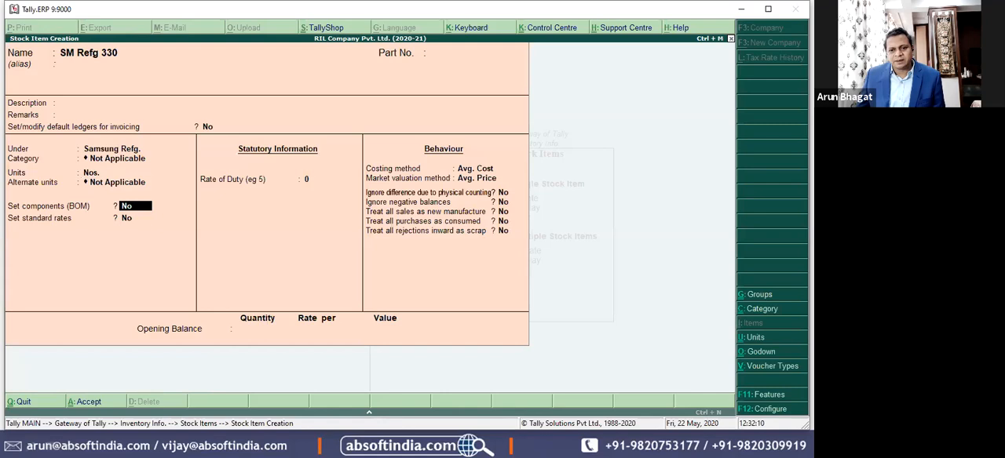
Step: Enter an opening quantity of 12 for SM Refg 330 and allocate 6 Nos. to the Mumbai godown at 12,500
{"action": "key", "text": "Return"}
{"action": "key", "text": "Return"}
{"action": "key", "text": "Return"}
{"action": "key", "text": "Return"}
{"action": "key", "text": "Return"}
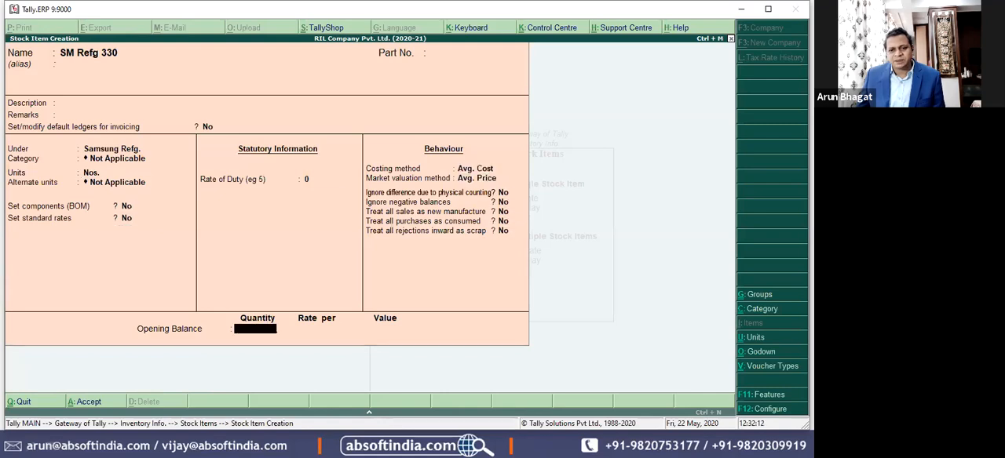
{"action": "type", "text": "12"}
{"action": "key", "text": "Return"}
{"action": "key", "text": "Down"}
{"action": "key", "text": "Return"}
{"action": "type", "text": "6"}
{"action": "key", "text": "Return"}
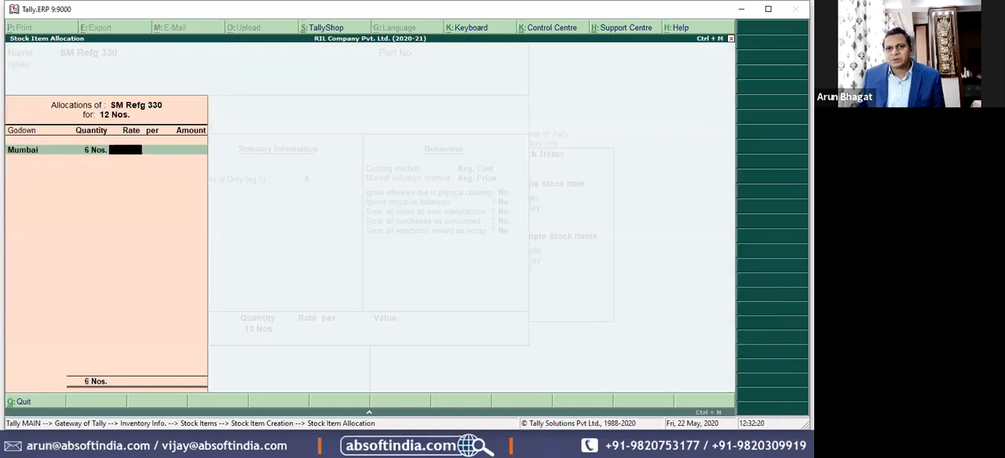
{"action": "type", "text": "12500"}
{"action": "key", "text": "Return"}
{"action": "key", "text": "Return"}
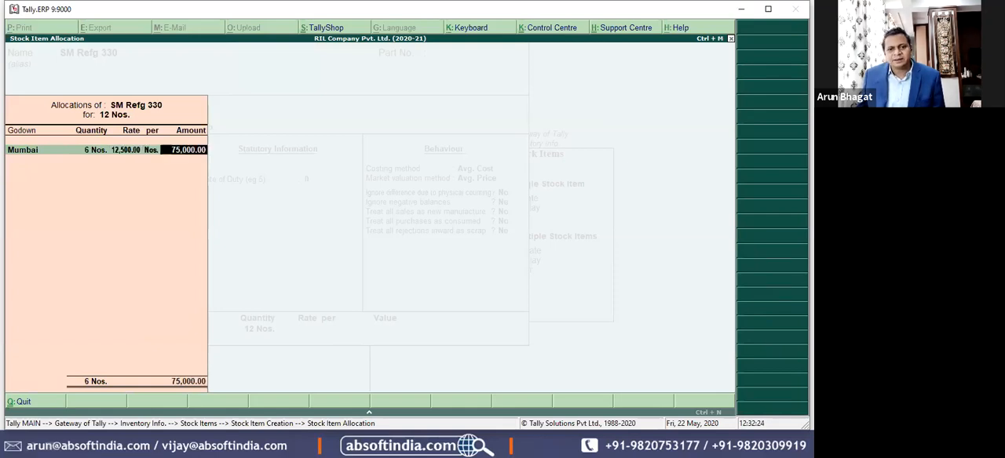
Step: Allocate the remaining 6 Nos. of SM Refg 330 to the Pune godown at 12,500 and save the item
{"action": "key", "text": "Return"}
{"action": "key", "text": "Down"}
{"action": "key", "text": "Return"}
{"action": "key", "text": "Return"}
{"action": "type", "text": "12500"}
{"action": "key", "text": "Return"}
{"action": "key", "text": "Return"}
{"action": "key", "text": "Return"}
{"action": "key", "text": "Return"}
{"action": "key", "text": "Return"}
Step: Name the next stock item SM Refg 500 and assign it to the Samsung Refg. group
{"action": "type", "text": "SM Refg 320"}
{"action": "key", "text": "BackSpace"}
{"action": "key", "text": "BackSpace"}
{"action": "key", "text": "BackSpace"}
{"action": "type", "text": "50"}
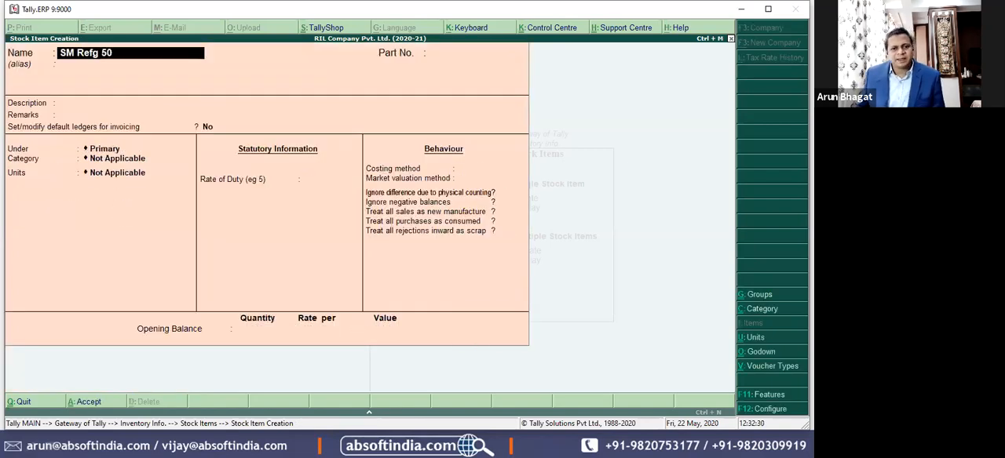
{"action": "type", "text": "0"}
{"action": "key", "text": "Return"}
{"action": "key", "text": "Return"}
{"action": "key", "text": "Return"}
{"action": "key", "text": "Return"}
{"action": "key", "text": "Down"}
Step: Set SM Refg 500 to category Not Applicable and units Nos., keeping the remaining options at their defaults
{"action": "key", "text": "Down"}
{"action": "key", "text": "Down"}
{"action": "key", "text": "Down"}
{"action": "key", "text": "Return"}
{"action": "key", "text": "Return"}
{"action": "key", "text": "Down"}
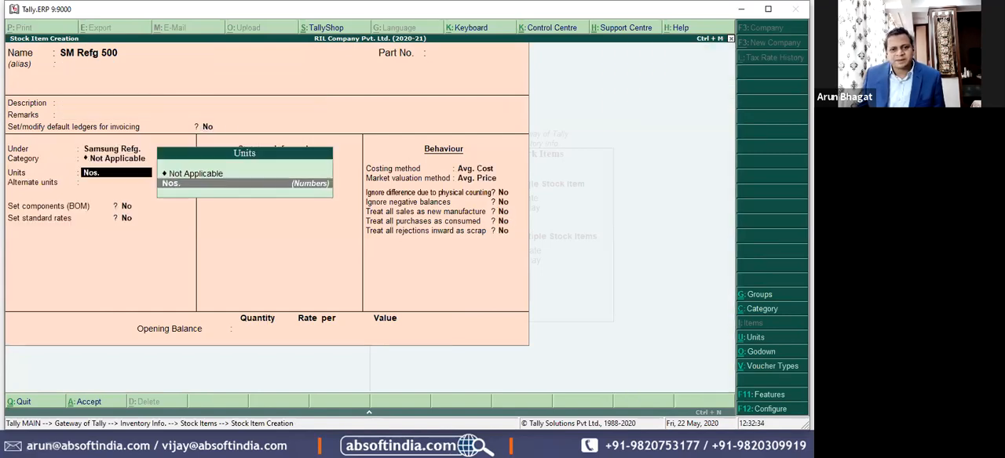
{"action": "key", "text": "Return"}
{"action": "key", "text": "Return"}
{"action": "key", "text": "Return"}
{"action": "key", "text": "Return"}
{"action": "key", "text": "Return"}
{"action": "key", "text": "Return"}
{"action": "key", "text": "Return"}
{"action": "key", "text": "Return"}
{"action": "key", "text": "Return"}
{"action": "key", "text": "Return"}
Step: Enter an opening quantity of 20 for SM Refg 500 and allocate 12 Nos. to the Mumbai godown at 20,000
{"action": "key", "text": "Return"}
{"action": "key", "text": "Return"}
{"action": "key", "text": "Return"}
{"action": "key", "text": "Escape"}
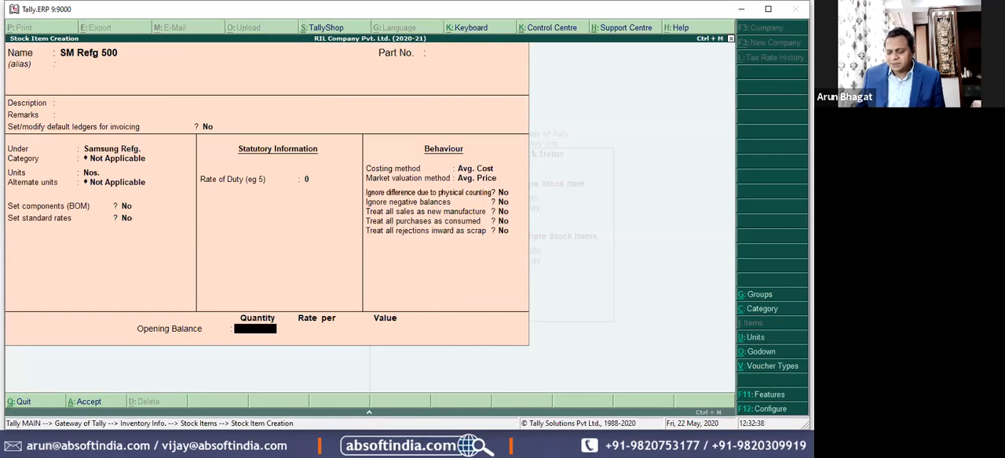
{"action": "type", "text": "20"}
{"action": "key", "text": "Return"}
{"action": "key", "text": "Down"}
{"action": "key", "text": "Return"}
{"action": "type", "text": "12"}
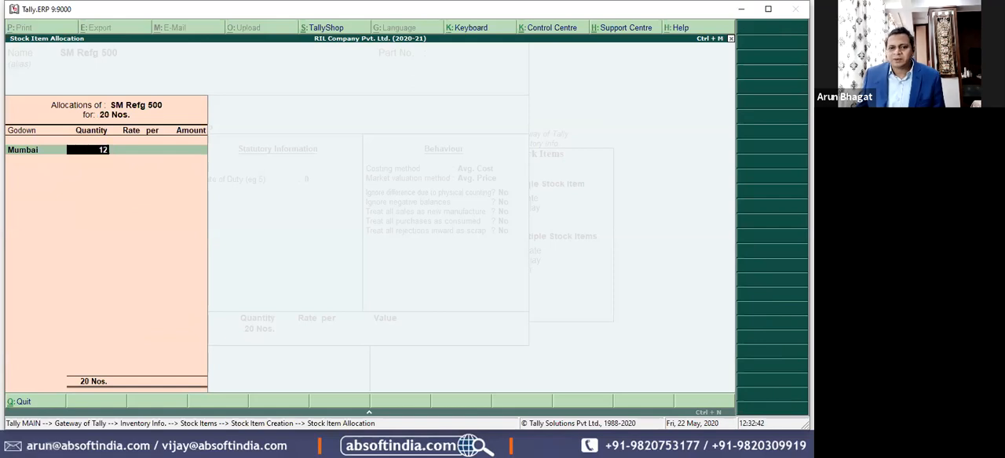
{"action": "key", "text": "Return"}
{"action": "type", "text": "18"}
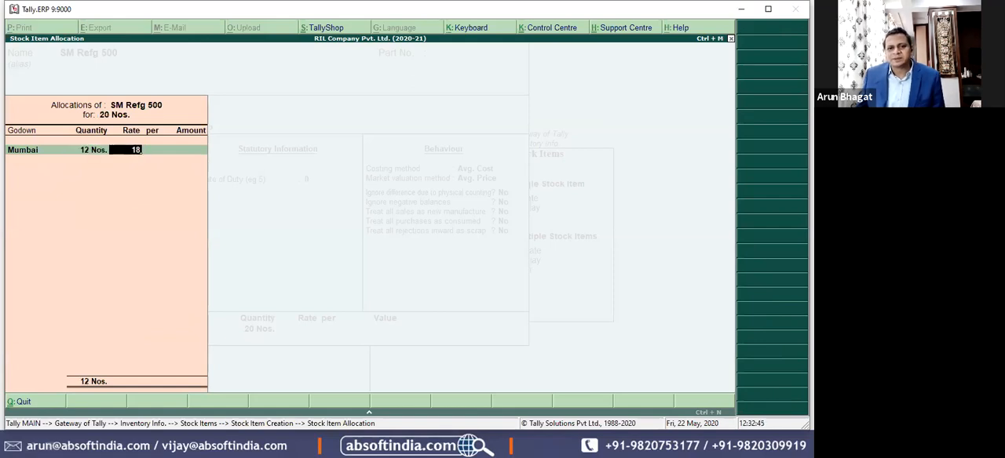
{"action": "key", "text": "BackSpace"}
{"action": "key", "text": "BackSpace"}
{"action": "type", "text": "1"}
{"action": "key", "text": "BackSpace"}
{"action": "type", "text": "20,000"}
{"action": "key", "text": "Return"}
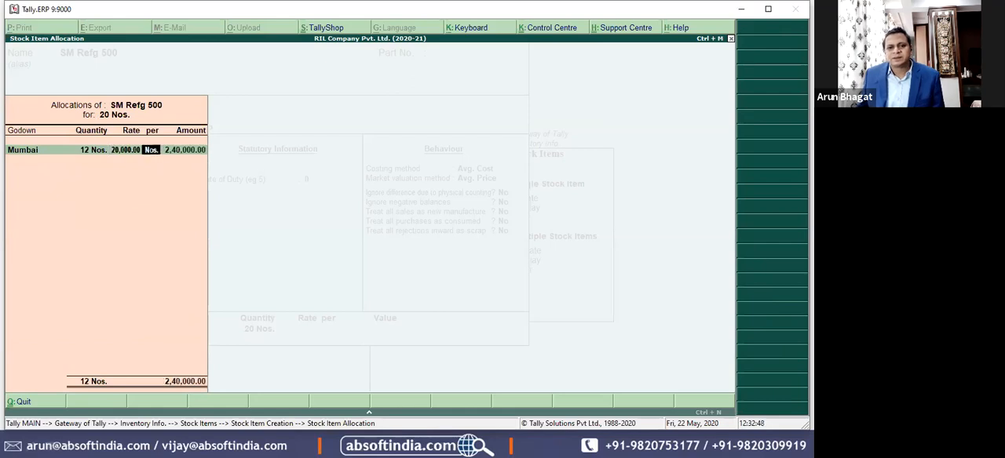
{"action": "key", "text": "Return"}
{"action": "key", "text": "Return"}
Step: Allocate the remaining 8 Nos. of SM Refg 500 to the Pune godown at 20,000 and save the item
{"action": "key", "text": "Down"}
{"action": "key", "text": "Down"}
{"action": "key", "text": "Return"}
{"action": "key", "text": "Return"}
{"action": "type", "text": "20000"}
{"action": "key", "text": "Return"}
{"action": "key", "text": "Return"}
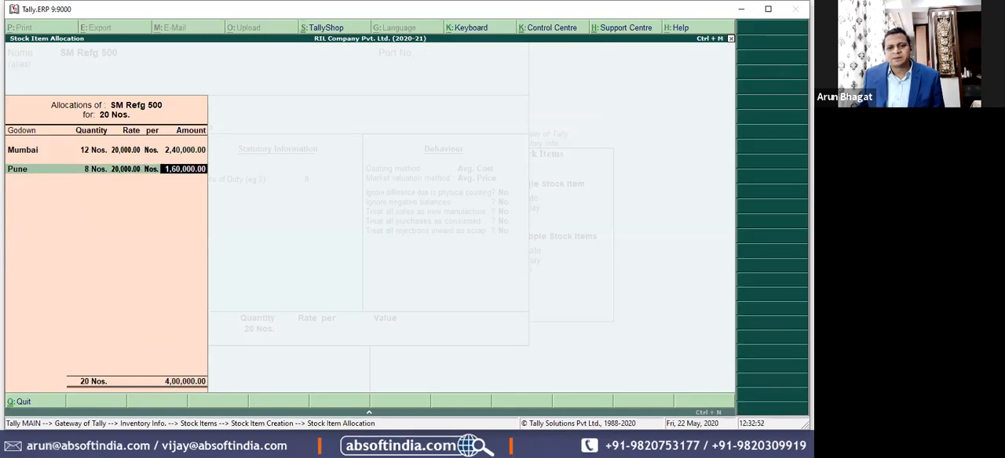
{"action": "key", "text": "ctrl+a"}
Step: Name the next stock item LG Refg 500 and continue to its group choice
{"action": "type", "text": "SM Refg 500"}
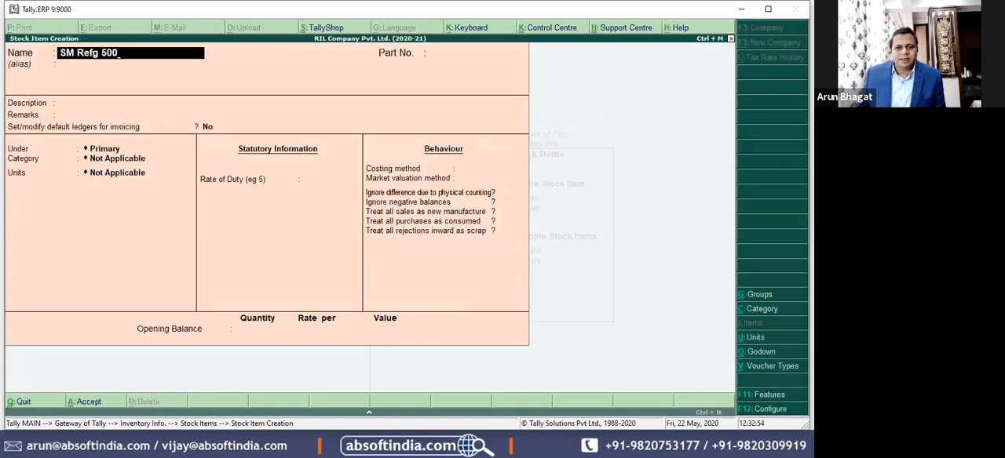
{"action": "key", "text": "Delete"}
{"action": "key", "text": "Delete"}
{"action": "type", "text": "LG"}
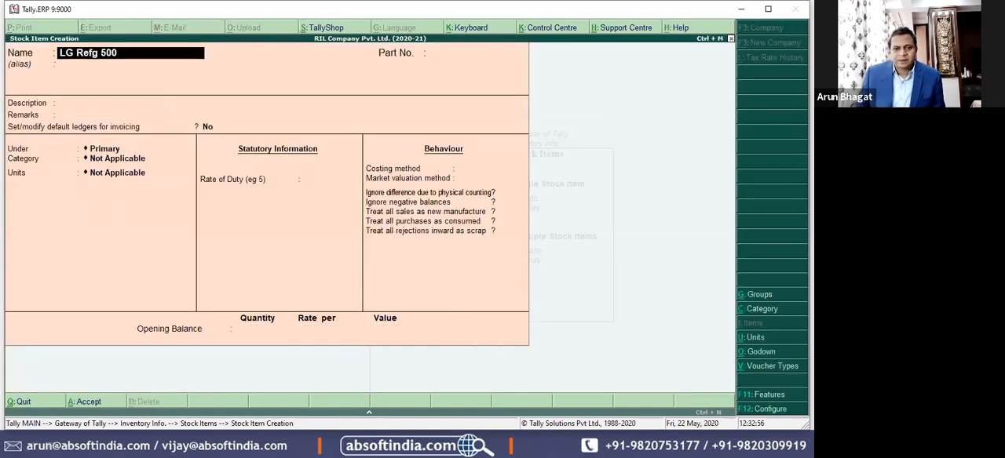
{"action": "key", "text": "Return"}
{"action": "key", "text": "Return"}
{"action": "key", "text": "Return"}
{"action": "key", "text": "Return"}
{"action": "key", "text": "Return"}
{"action": "key", "text": "Return"}
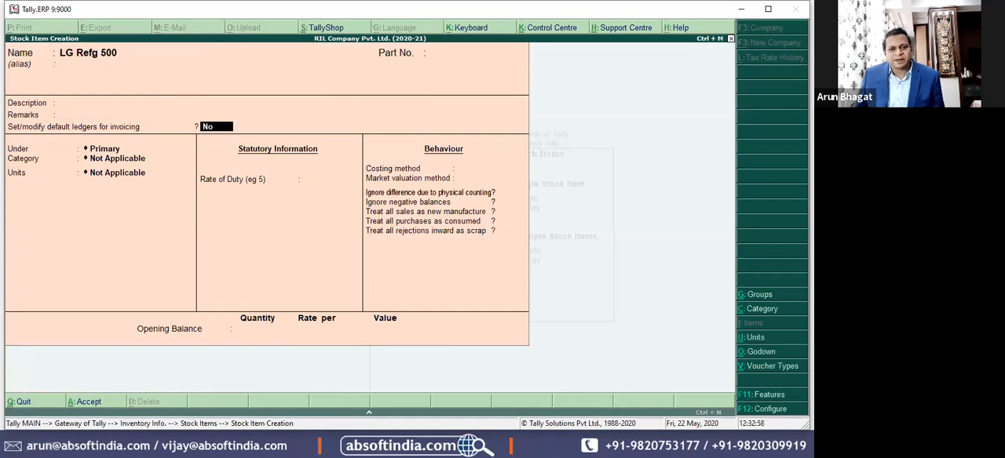
Step: Create a stock group named LG Refg. under LG Products and assign it to LG Refg 500
{"action": "key", "text": "Down"}
{"action": "key", "text": "Down"}
{"action": "key", "text": "Down"}
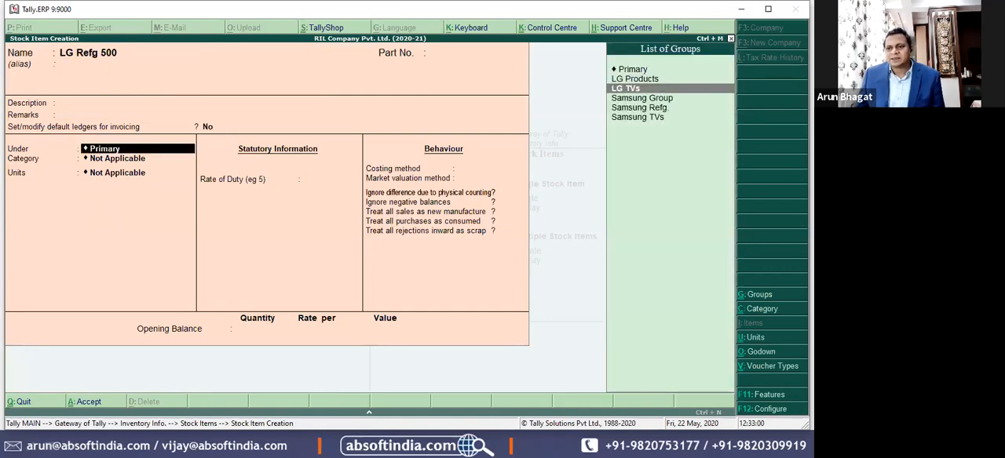
{"action": "key", "text": "Up"}
{"action": "key", "text": "alt+c"}
{"action": "type", "text": "LG Refg."}
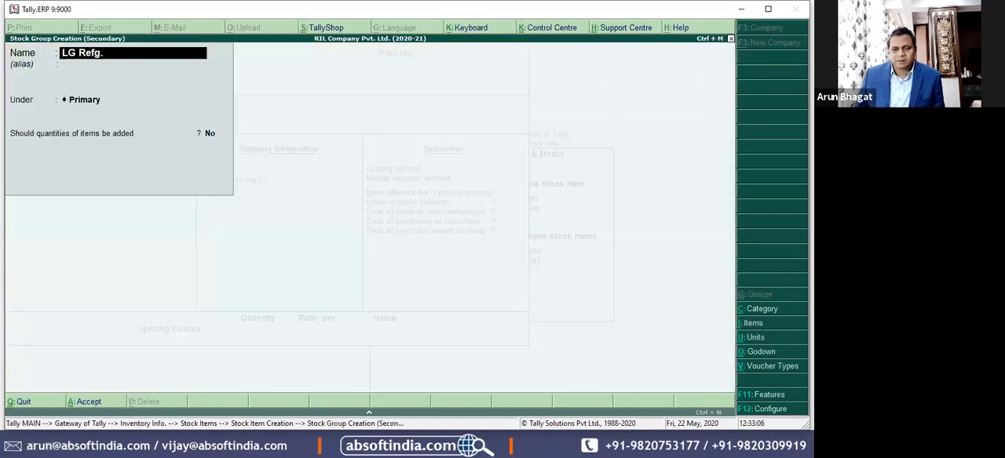
{"action": "key", "text": "Return"}
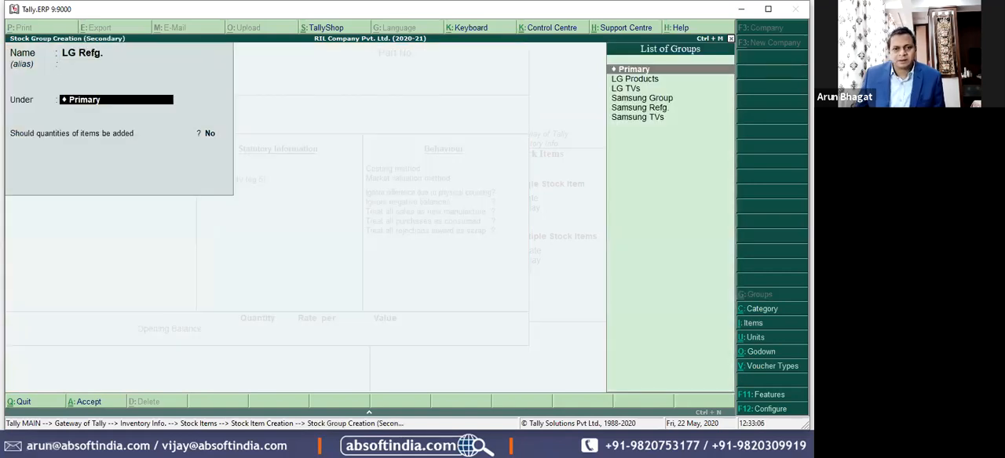
{"action": "type", "text": "L"}
{"action": "key", "text": "Down"}
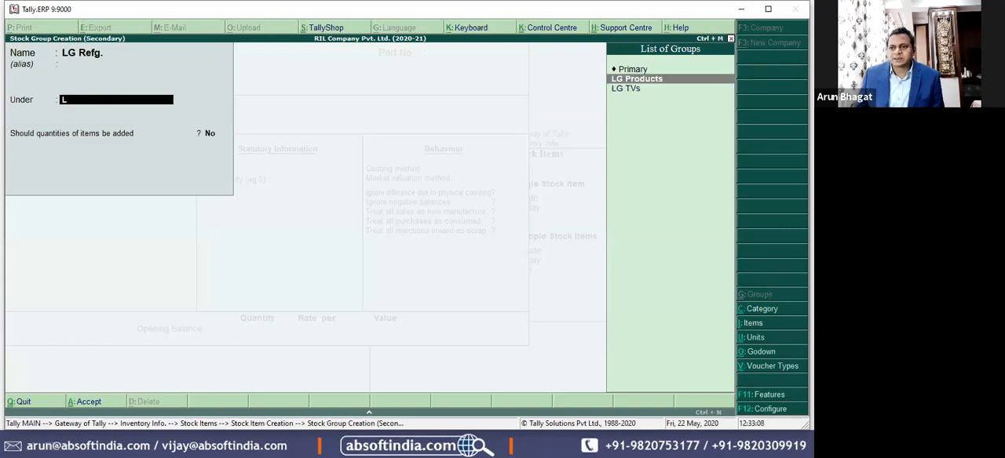
{"action": "key", "text": "Return"}
{"action": "key", "text": "Return"}
{"action": "key", "text": "Return"}
{"action": "key", "text": "Return"}
Step: Set LG Refg 500 to category Not Applicable and units Nos., leaving the other options at their defaults
{"action": "key", "text": "Return"}
{"action": "key", "text": "Return"}
{"action": "key", "text": "Return"}
{"action": "key", "text": "Return"}
{"action": "key", "text": "Return"}
{"action": "key", "text": "Return"}
{"action": "key", "text": "Return"}
{"action": "key", "text": "Return"}
{"action": "key", "text": "Return"}
{"action": "key", "text": "Return"}
{"action": "key", "text": "Return"}
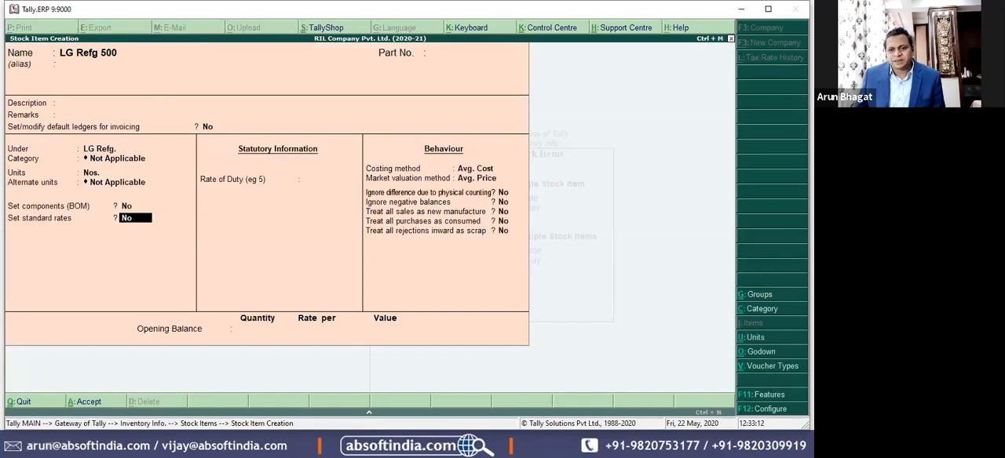
{"action": "key", "text": "Return"}
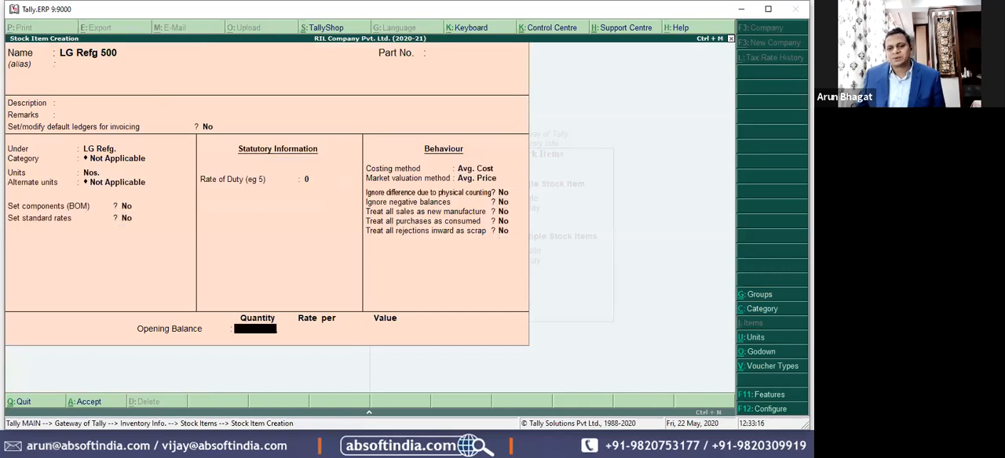
Step: Enter an opening quantity of 8 for LG Refg 500 and allocate 3 Nos. to the Mumbai godown at 18,000
{"action": "type", "text": "8"}
{"action": "key", "text": "Return"}
{"action": "key", "text": "Down"}
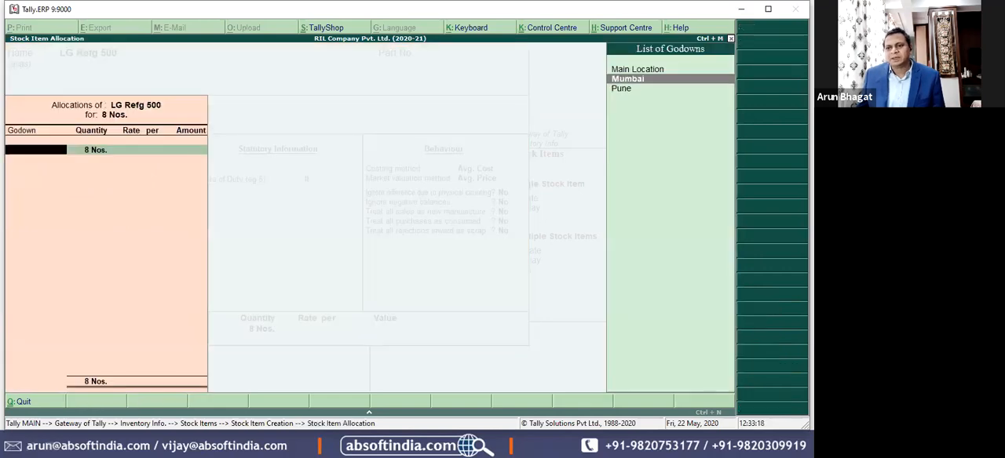
{"action": "key", "text": "Return"}
{"action": "type", "text": "3"}
{"action": "key", "text": "Return"}
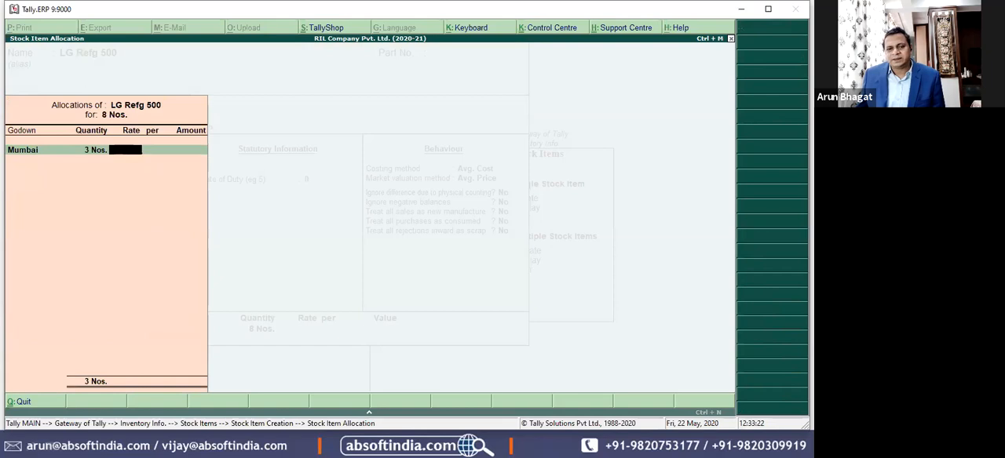
{"action": "type", "text": "18000"}
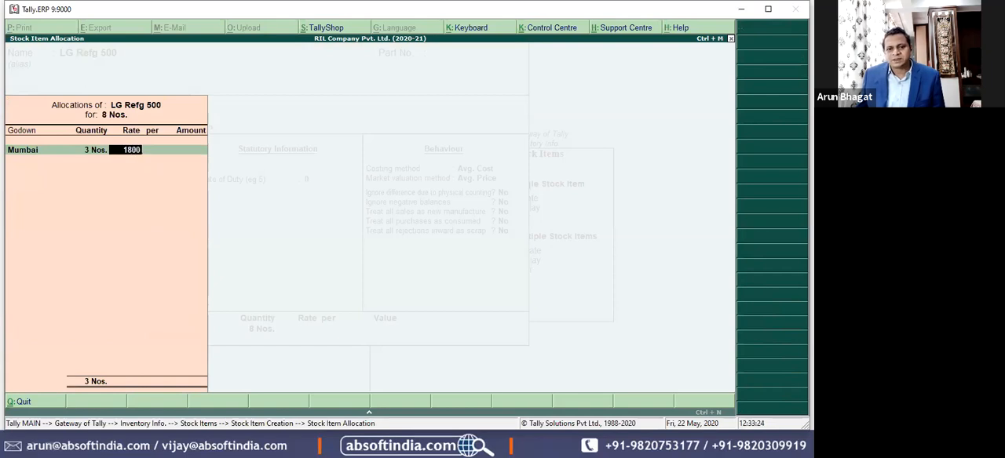
{"action": "key", "text": "Return"}
Step: Allocate the remaining 5 Nos. of LG Refg 500 to the Pune godown at 18,000 and save the item
{"action": "key", "text": "Return"}
{"action": "key", "text": "Return"}
{"action": "key", "text": "Down"}
{"action": "key", "text": "Down"}
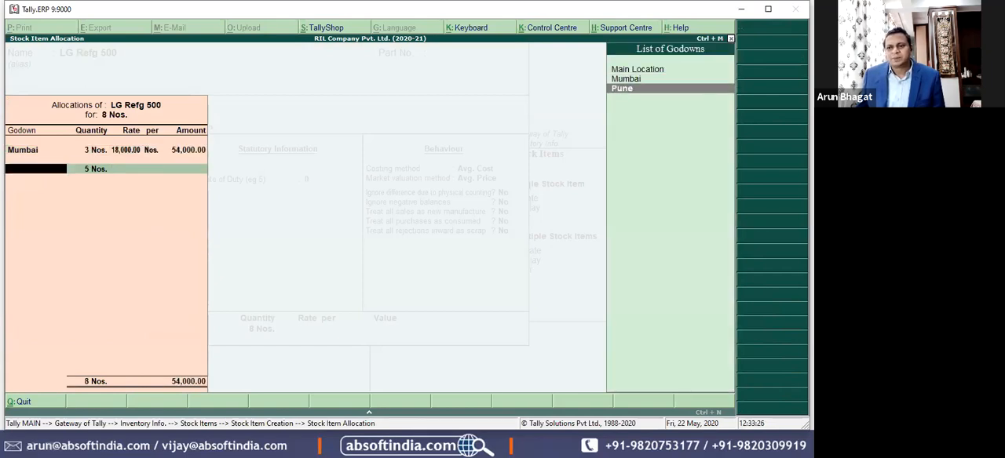
{"action": "key", "text": "Return"}
{"action": "key", "text": "Return"}
{"action": "type", "text": "18000"}
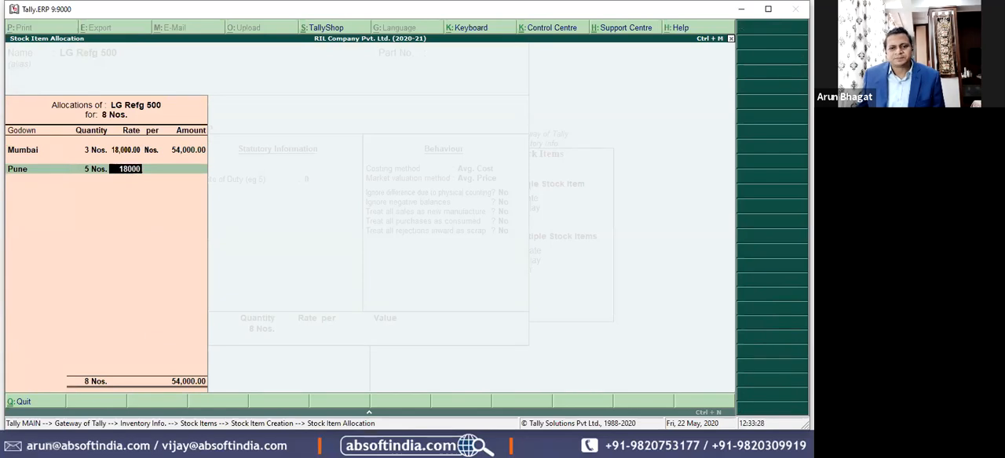
Step: Name the next stock item LG Refg 330 and assign it to the Samsung Refg. group
{"action": "key", "text": "Return"}
{"action": "key", "text": "Return"}
{"action": "key", "text": "Return"}
{"action": "key", "text": "Return"}
{"action": "key", "text": "Return"}
{"action": "type", "text": "LG Refg 500"}
{"action": "key", "text": "BackSpace"}
{"action": "key", "text": "BackSpace"}
{"action": "key", "text": "BackSpace"}
{"action": "type", "text": "330"}
{"action": "key", "text": "Return"}
{"action": "key", "text": "Return"}
{"action": "key", "text": "Return"}
{"action": "key", "text": "Return"}
{"action": "key", "text": "Return"}
{"action": "key", "text": "Return"}
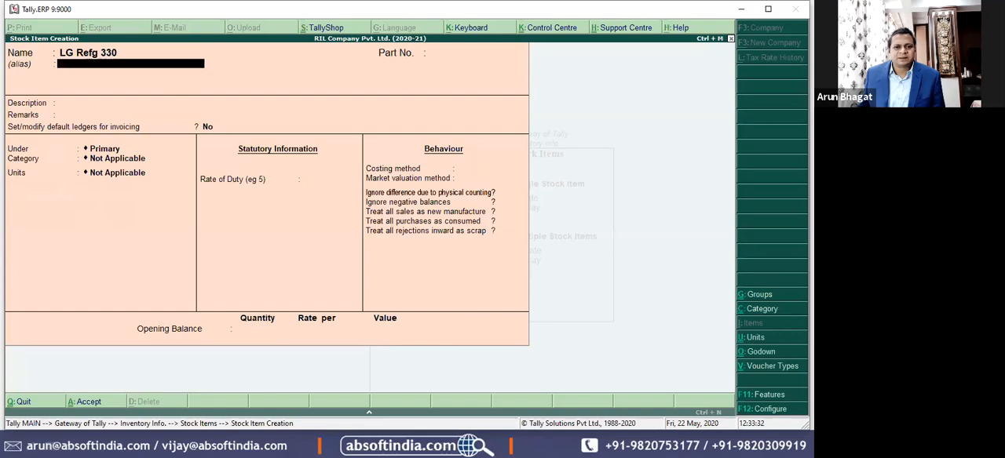
{"action": "key", "text": "Down"}
{"action": "key", "text": "Down"}
{"action": "key", "text": "Down"}
{"action": "key", "text": "Down"}
{"action": "key", "text": "Down"}
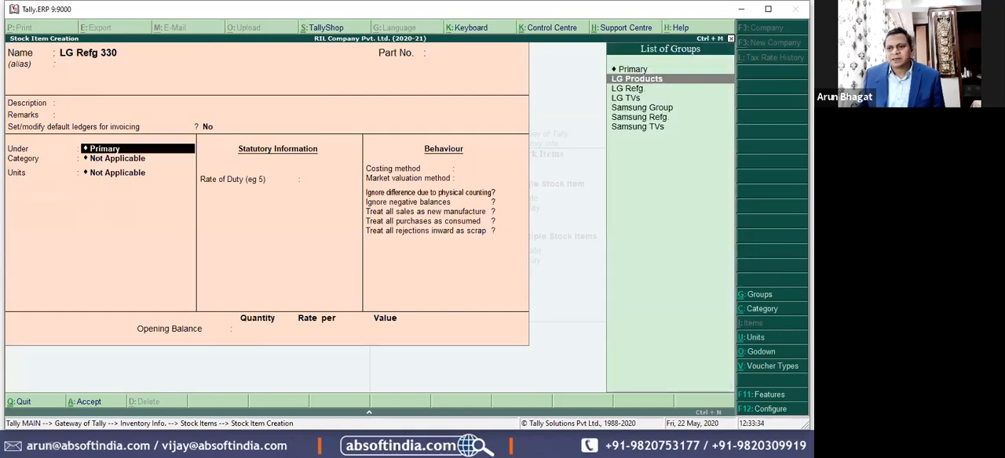
{"action": "key", "text": "Return"}
Step: Set LG Refg 330 to category Not Applicable and units Nos., leaving the other options at their defaults
{"action": "key", "text": "Return"}
{"action": "key", "text": "Return"}
{"action": "key", "text": "Return"}
{"action": "key", "text": "Return"}
{"action": "key", "text": "Return"}
{"action": "key", "text": "Return"}
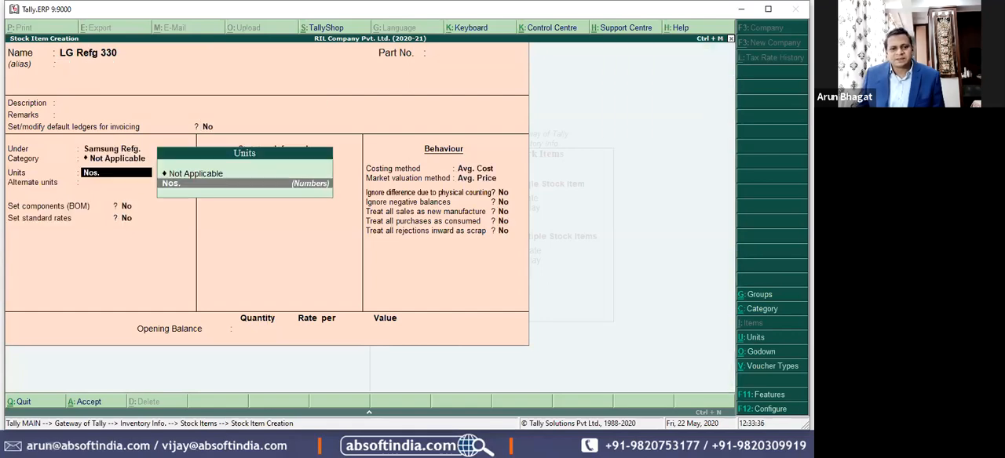
{"action": "key", "text": "Return"}
{"action": "key", "text": "Return"}
{"action": "key", "text": "Return"}
{"action": "key", "text": "Return"}
{"action": "key", "text": "Return"}
{"action": "key", "text": "Return"}
{"action": "key", "text": "Return"}
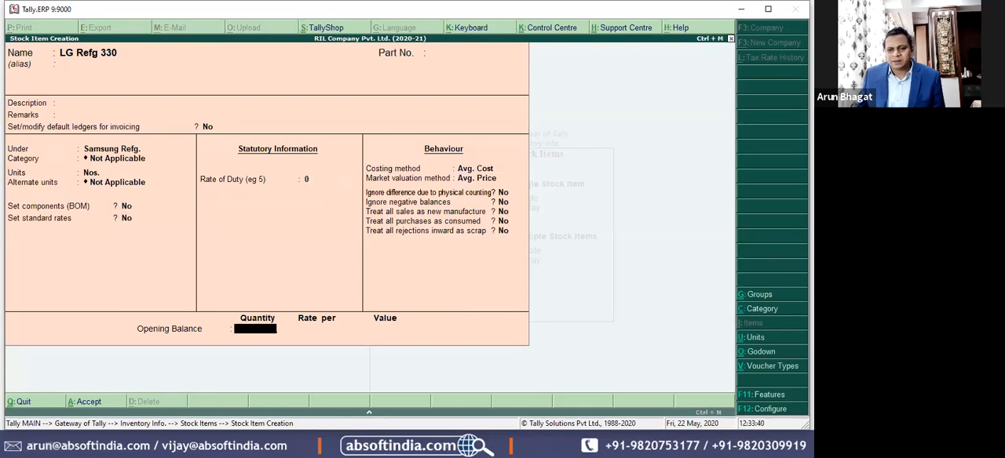
Step: Enter an opening quantity of 14 for LG Refg 330 and allocate 8 Nos. to the Mumbai godown at 11,000
{"action": "type", "text": "14"}
{"action": "key", "text": "Return"}
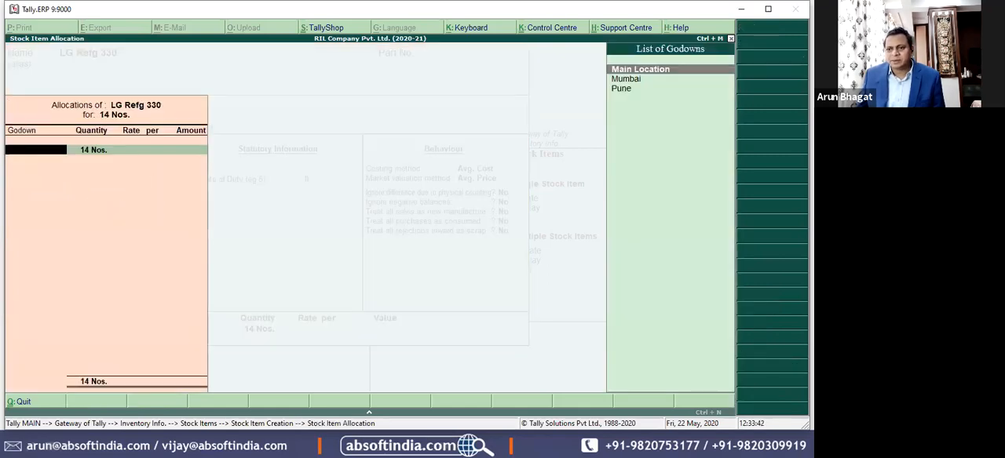
{"action": "key", "text": "Down"}
{"action": "key", "text": "Return"}
{"action": "type", "text": "8"}
{"action": "key", "text": "Return"}
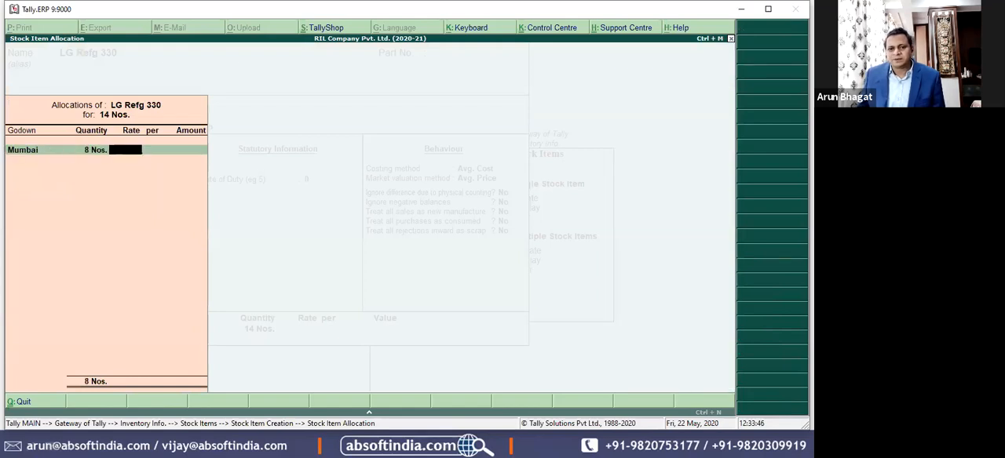
{"action": "type", "text": "11000"}
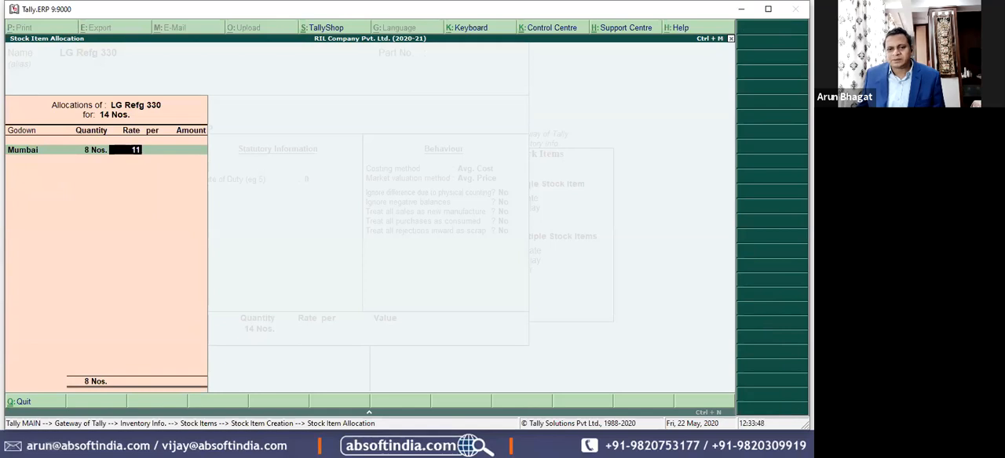
{"action": "key", "text": "Return"}
{"action": "key", "text": "Return"}
{"action": "key", "text": "Return"}
Step: Allocate the remaining 6 Nos. of LG Refg 330 to the Pune godown at 11,000, save the item and leave stock item creation
{"action": "key", "text": "Down"}
{"action": "key", "text": "Down"}
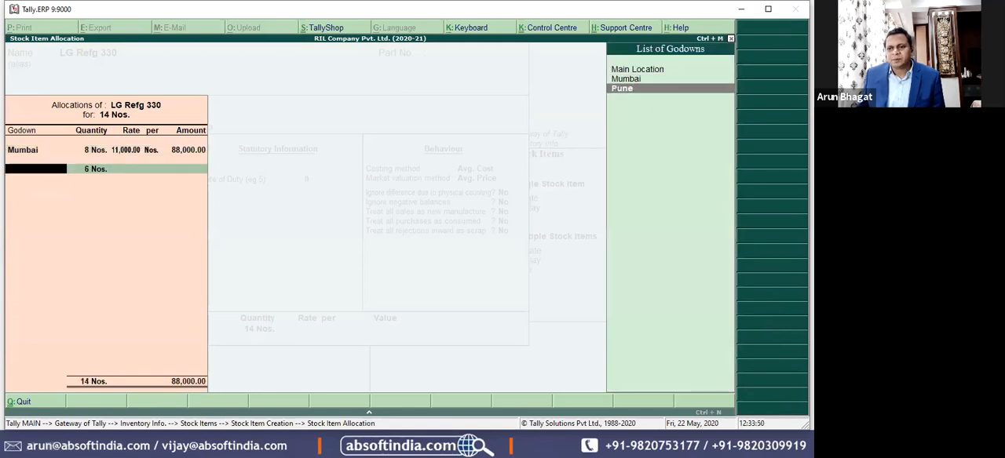
{"action": "key", "text": "Return"}
{"action": "type", "text": "10000"}
{"action": "key", "text": "Return"}
{"action": "key", "text": "BackSpace"}
{"action": "type", "text": "11,000"}
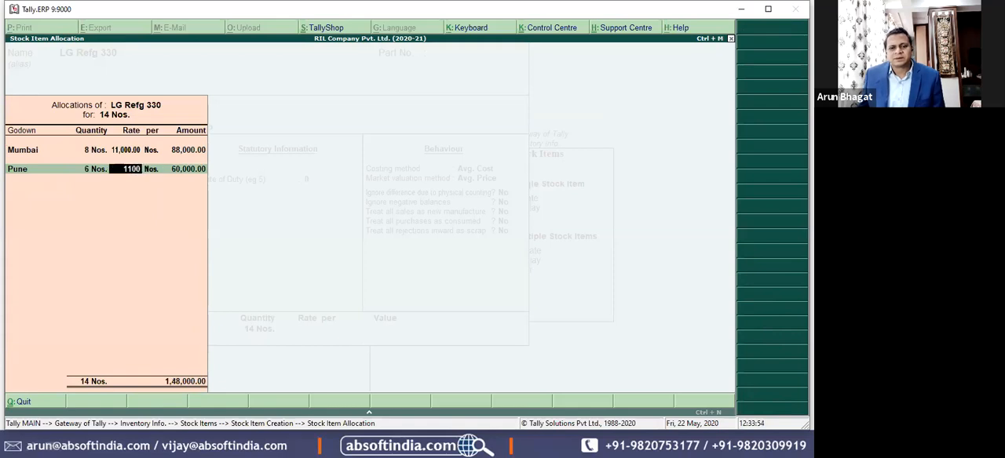
{"action": "key", "text": "Return"}
{"action": "key", "text": "Return"}
{"action": "key", "text": "Return"}
{"action": "key", "text": "Return"}
{"action": "key", "text": "Escape"}
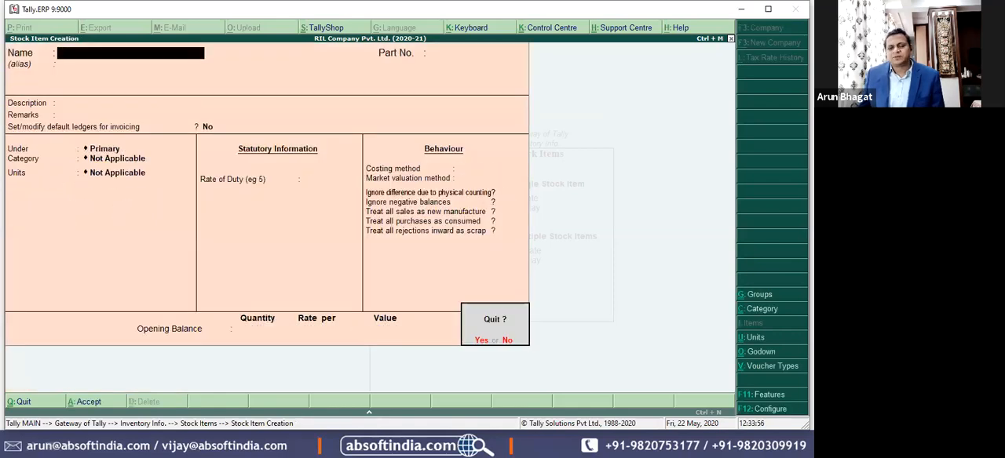
{"action": "key", "text": "Return"}
{"action": "key", "text": "Escape"}
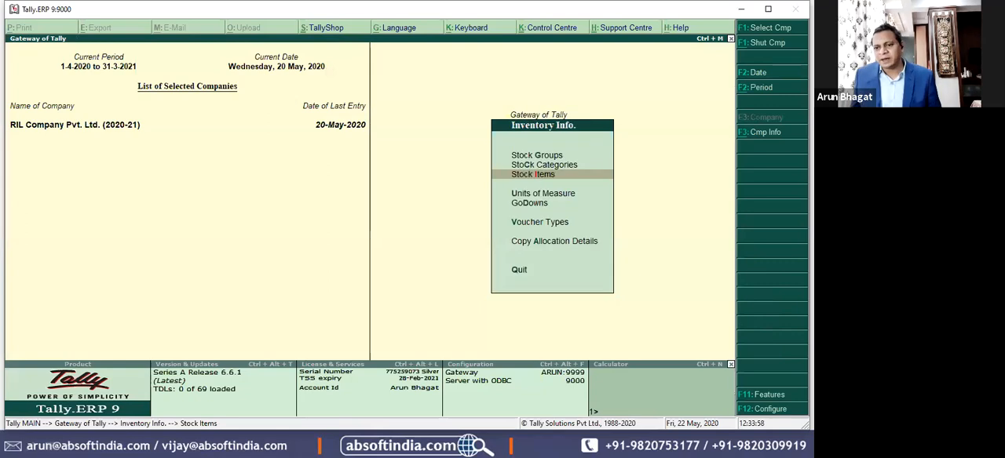
Step: Open the List of Accounts report
{"action": "key", "text": "Escape"}
{"action": "key", "text": "Down"}
{"action": "key", "text": "Down"}
{"action": "key", "text": "Down"}
{"action": "key", "text": "Down"}
{"action": "key", "text": "Down"}
{"action": "key", "text": "Down"}
{"action": "key", "text": "Down"}
{"action": "key", "text": "Down"}
{"action": "key", "text": "Down"}
{"action": "key", "text": "Down"}
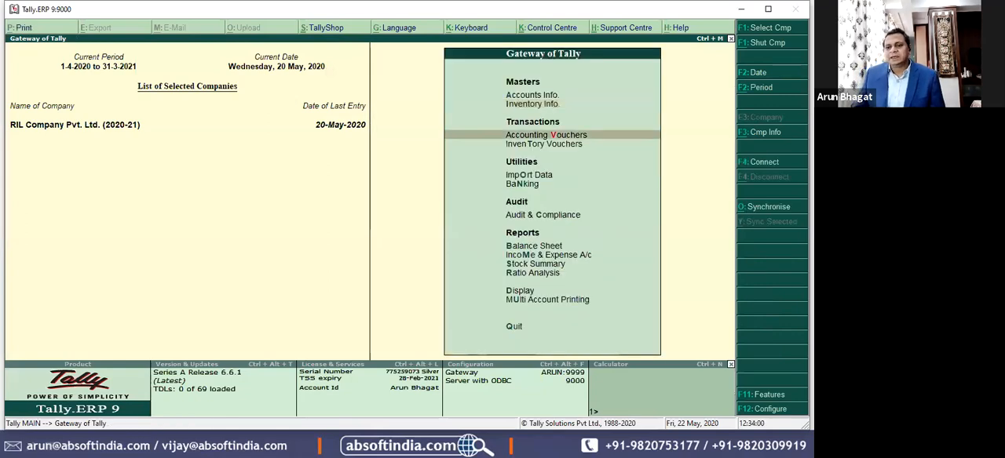
{"action": "key", "text": "Return"}
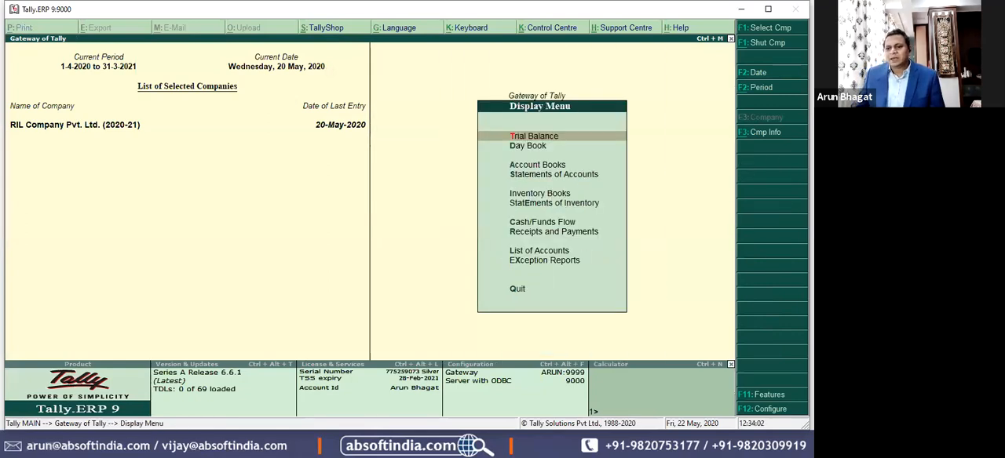
{"action": "key", "text": "Down"}
{"action": "key", "text": "Down"}
{"action": "key", "text": "Down"}
{"action": "key", "text": "Down"}
{"action": "key", "text": "Down"}
{"action": "key", "text": "Down"}
{"action": "key", "text": "Up"}
{"action": "key", "text": "Up"}
{"action": "key", "text": "Up"}
{"action": "key", "text": "Down"}
{"action": "key", "text": "Down"}
{"action": "key", "text": "Down"}
{"action": "key", "text": "Down"}
{"action": "key", "text": "Down"}
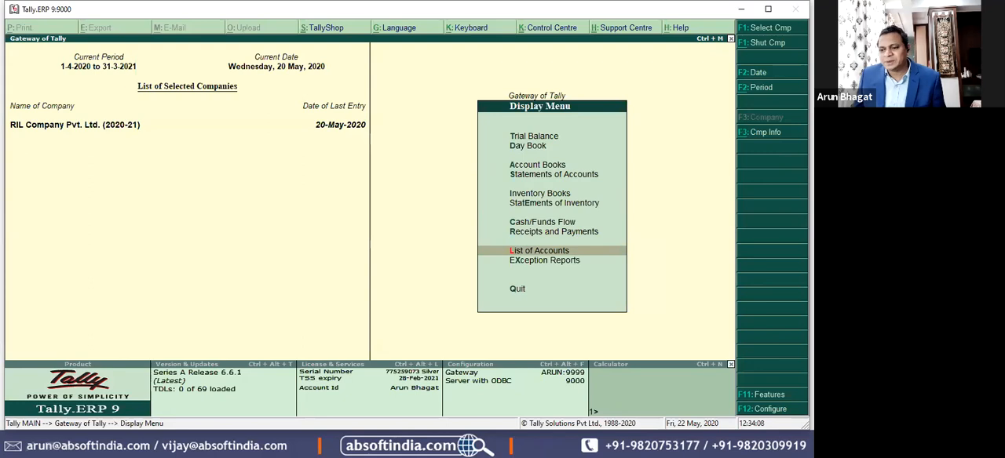
{"action": "key", "text": "Return"}
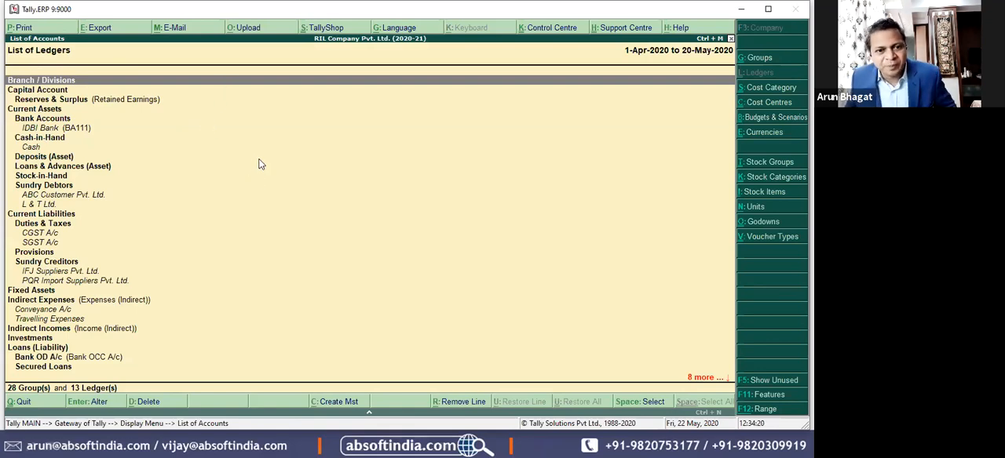
Step: Examine the groups and ledgers under Current Assets, such as Bank Accounts and Cash-in-Hand
{"action": "left_click", "coordinate": [29, 157]}
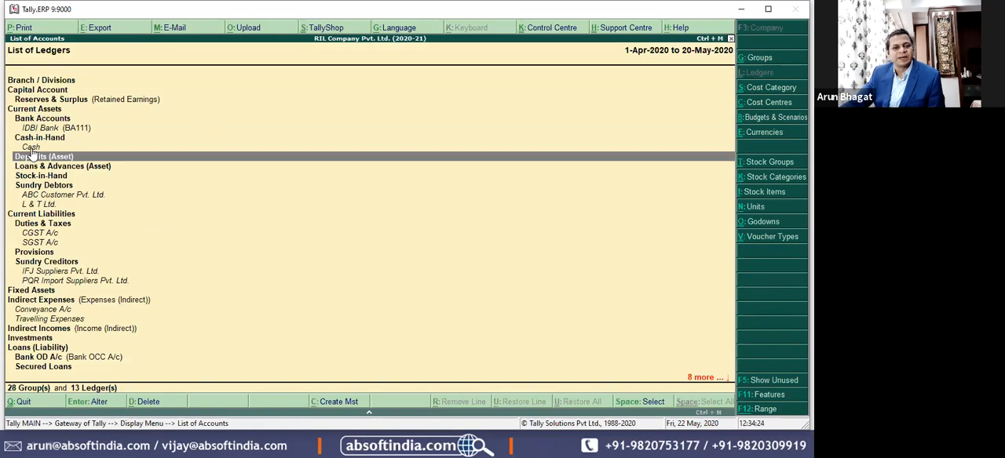
{"action": "key", "text": "Up"}
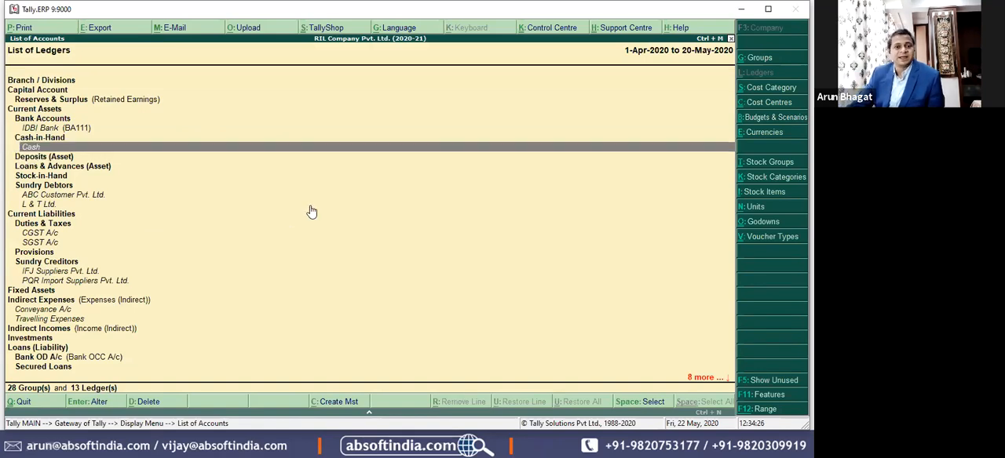
{"action": "left_click", "coordinate": [56, 113]}
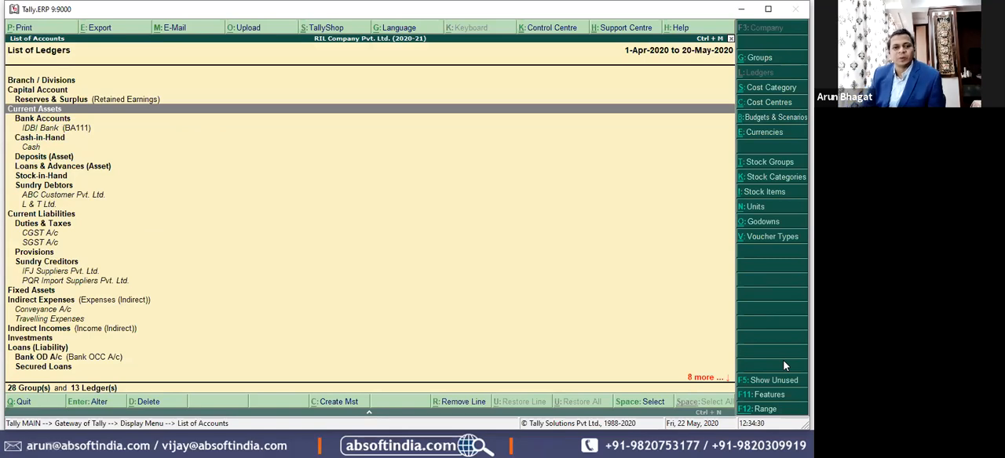
{"action": "key", "text": "Down"}
{"action": "key", "text": "Down"}
{"action": "key", "text": "Down"}
{"action": "key", "text": "Up"}
{"action": "key", "text": "Up"}
{"action": "key", "text": "Down"}
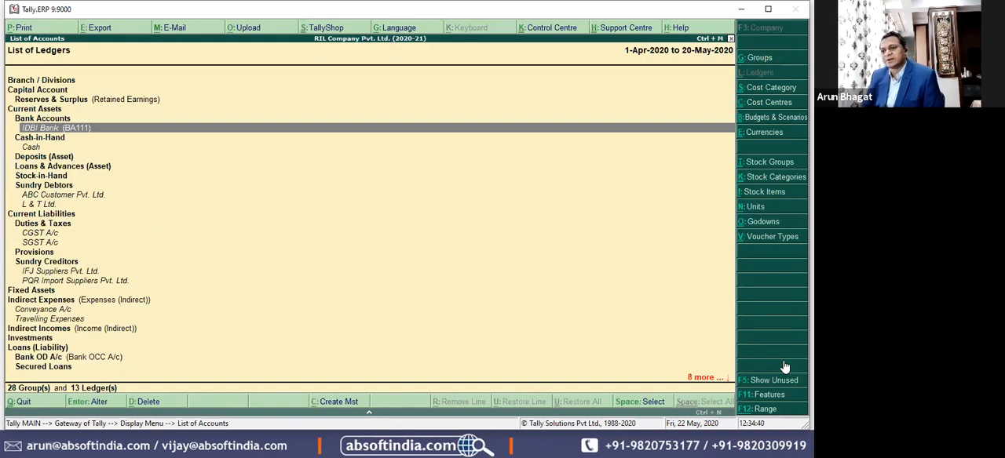
Step: List the stock items, move LG Refg 330 under the LG Refg. group and save the alteration
{"action": "left_click", "coordinate": [759, 194]}
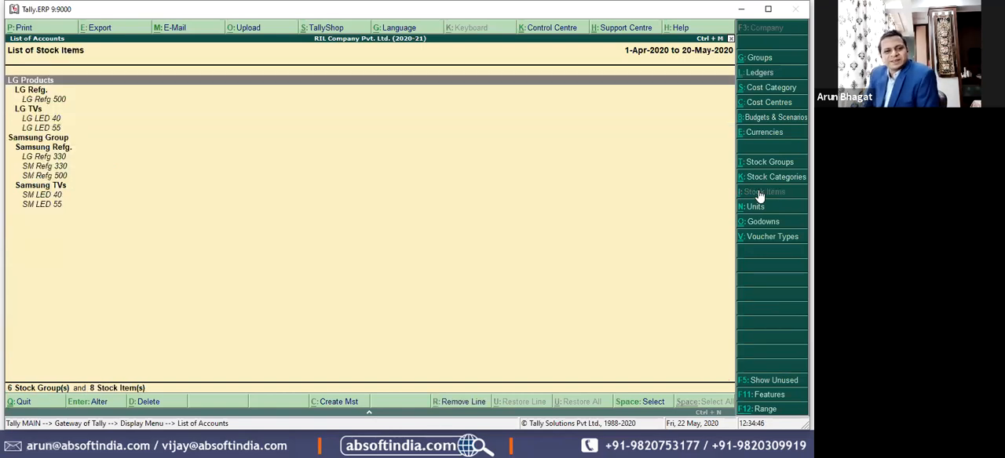
{"action": "key", "text": "Down"}
{"action": "key", "text": "Down"}
{"action": "key", "text": "Down"}
{"action": "key", "text": "Down"}
{"action": "key", "text": "Down"}
{"action": "key", "text": "Down"}
{"action": "key", "text": "Down"}
{"action": "key", "text": "Down"}
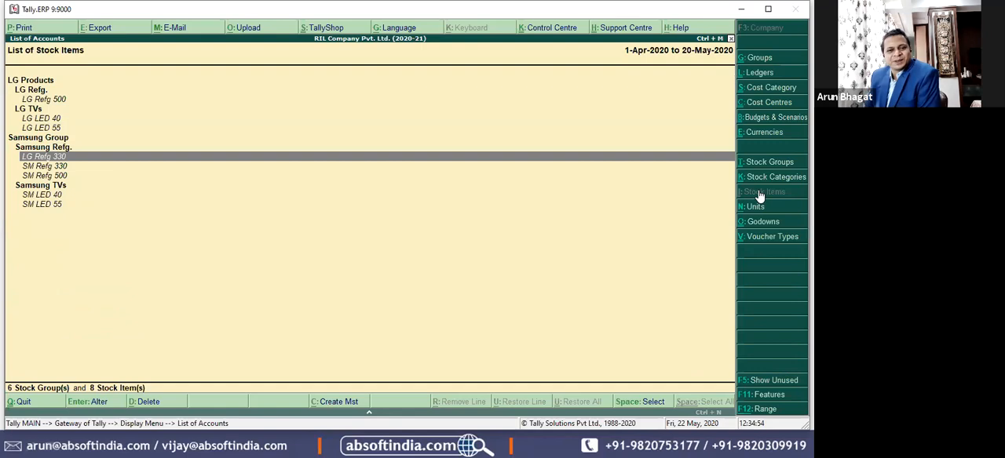
{"action": "key", "text": "Return"}
{"action": "key", "text": "Return"}
{"action": "key", "text": "Return"}
{"action": "key", "text": "Return"}
{"action": "key", "text": "Return"}
{"action": "key", "text": "Return"}
{"action": "key", "text": "Return"}
{"action": "key", "text": "Up"}
{"action": "key", "text": "Up"}
{"action": "key", "text": "Up"}
{"action": "key", "text": "Return"}
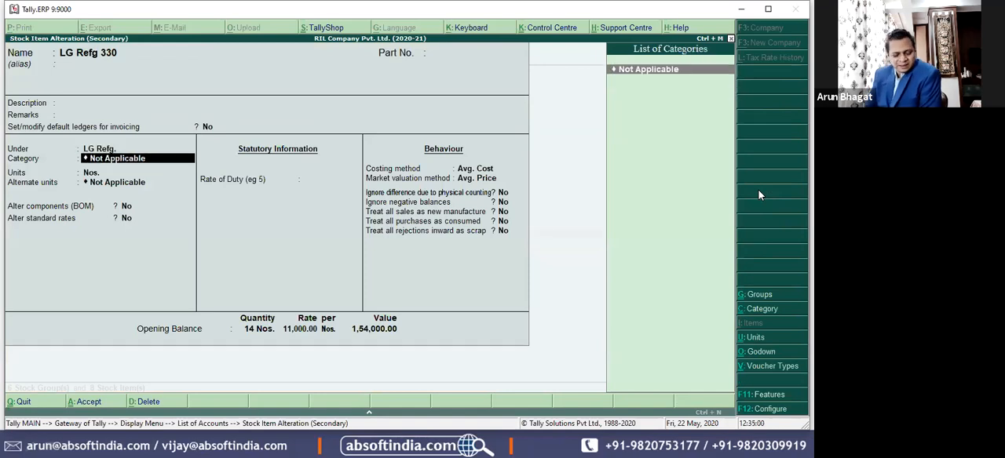
{"action": "key", "text": "ctrl+a"}
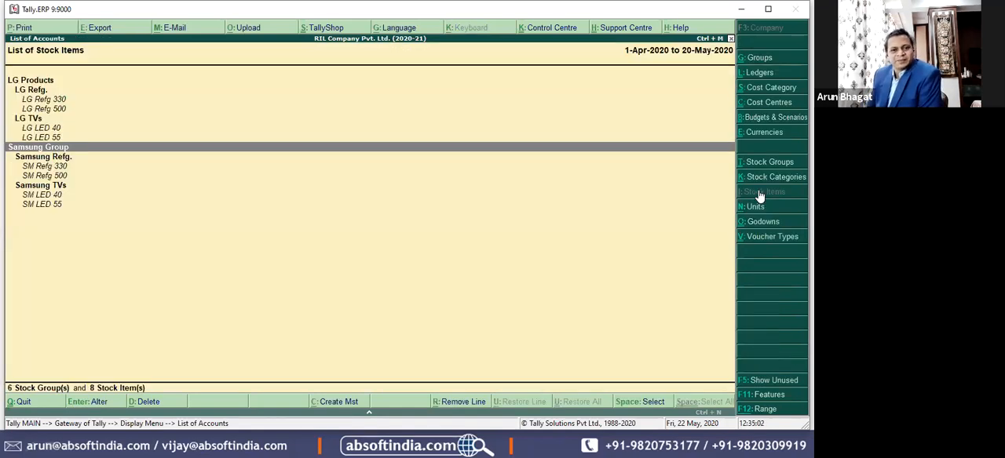
Step: Collapse LG Products and Samsung Group so that only the main stock groups are listed
{"action": "key", "text": "Up"}
{"action": "key", "text": "Up"}
{"action": "key", "text": "Up"}
{"action": "key", "text": "Up"}
{"action": "key", "text": "Up"}
{"action": "key", "text": "Up"}
{"action": "key", "text": "Up"}
{"action": "key", "text": "shift+Return"}
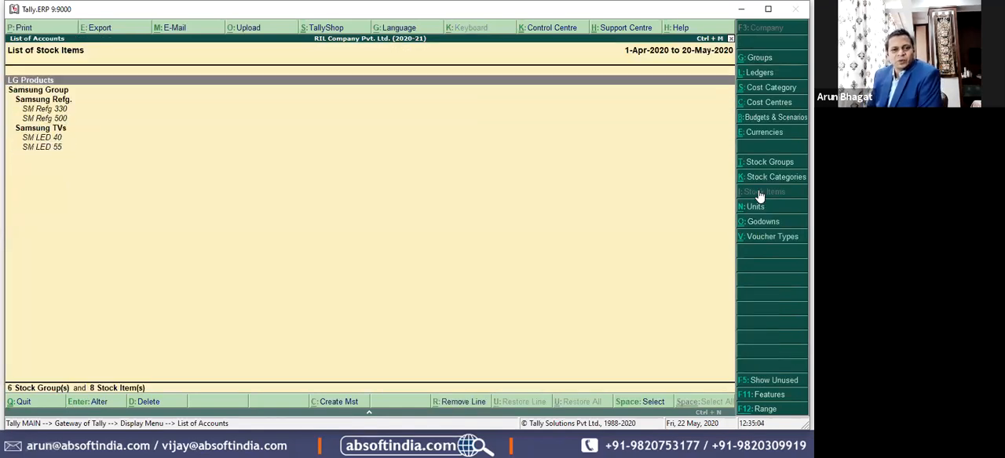
{"action": "key", "text": "Down"}
{"action": "key", "text": "shift+Return"}
Step: Rename the stock group Samsung Group as Samsung Products and save it
{"action": "key", "text": "Up"}
{"action": "key", "text": "Down"}
{"action": "key", "text": "Up"}
{"action": "key", "text": "Down"}
{"action": "key", "text": "Return"}
{"action": "key", "text": "BackSpace"}
{"action": "key", "text": "BackSpace"}
{"action": "key", "text": "BackSpace"}
{"action": "key", "text": "BackSpace"}
{"action": "key", "text": "BackSpace"}
{"action": "key", "text": "BackSpace"}
{"action": "type", "text": "P"}
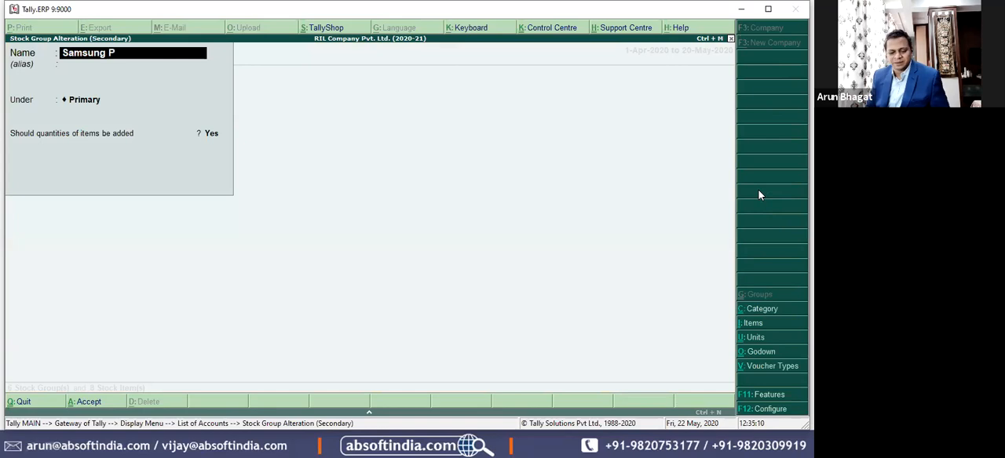
{"action": "type", "text": "roducts"}
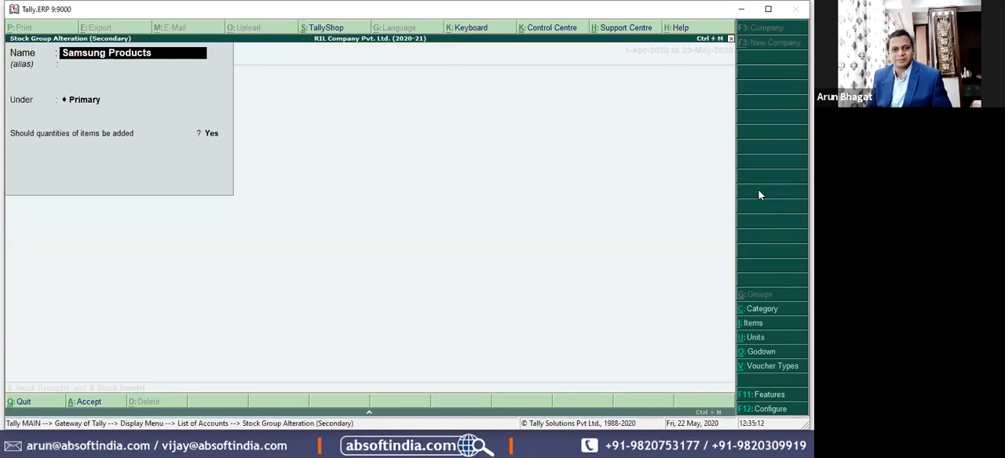
{"action": "key", "text": "Return"}
{"action": "key", "text": "Return"}
{"action": "key", "text": "Return"}
{"action": "key", "text": "Return"}
{"action": "key", "text": "Return"}
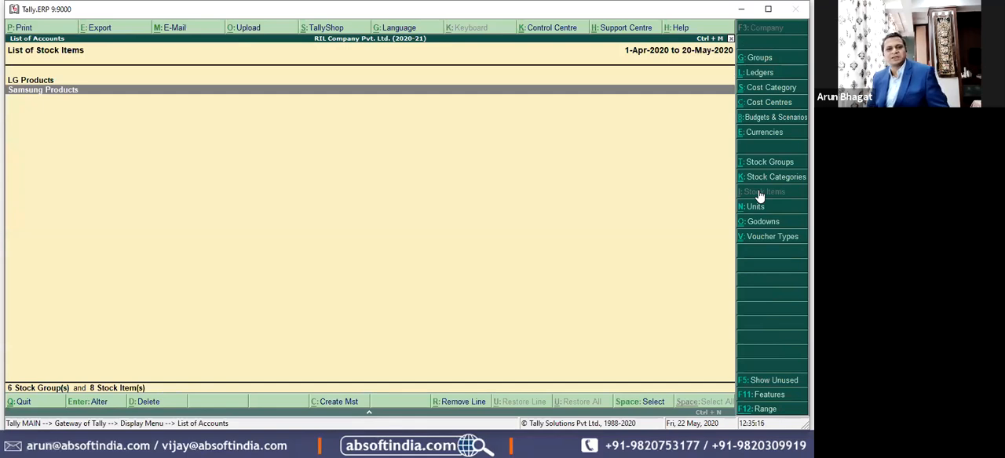
Step: Expand LG Products and Samsung Products to show their sub groups and items
{"action": "key", "text": "Up"}
{"action": "key", "text": "shift+Return"}
{"action": "key", "text": "Down"}
{"action": "key", "text": "Down"}
{"action": "key", "text": "Down"}
{"action": "key", "text": "Down"}
{"action": "key", "text": "Down"}
{"action": "key", "text": "Down"}
{"action": "key", "text": "Down"}
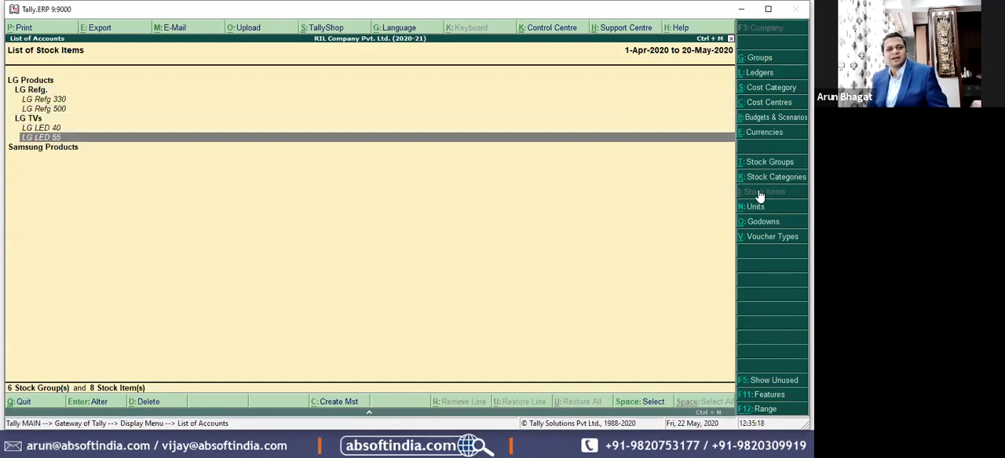
{"action": "key", "text": "shift+Return"}
Step: Collapse LG Refg., LG TVs, Samsung Refg. and Samsung TVs to review only the groups and sub groups
{"action": "key", "text": "Up"}
{"action": "key", "text": "Up"}
{"action": "key", "text": "Up"}
{"action": "key", "text": "Up"}
{"action": "key", "text": "Up"}
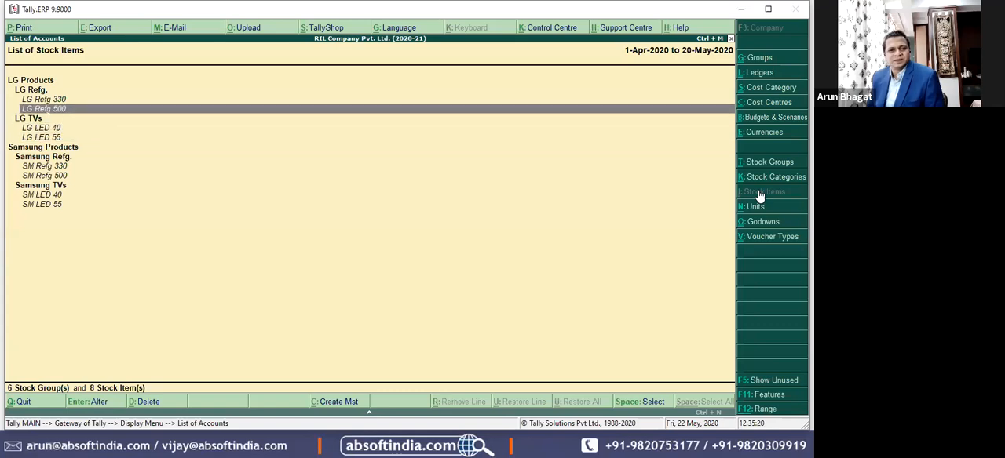
{"action": "key", "text": "Up"}
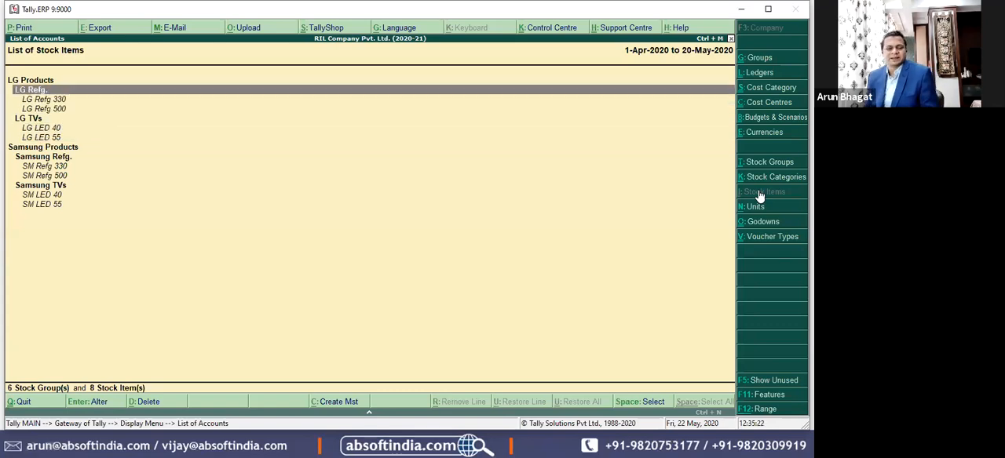
{"action": "key", "text": "shift+Return"}
{"action": "key", "text": "Down"}
{"action": "key", "text": "shift+Return"}
{"action": "key", "text": "Down"}
{"action": "key", "text": "Down"}
{"action": "key", "text": "shift+Return"}
{"action": "key", "text": "Down"}
{"action": "key", "text": "shift+Return"}
{"action": "key", "text": "Up"}
{"action": "key", "text": "Up"}
{"action": "key", "text": "Down"}
{"action": "key", "text": "Down"}
{"action": "key", "text": "Up"}
{"action": "key", "text": "Up"}
{"action": "key", "text": "Up"}
{"action": "key", "text": "Up"}
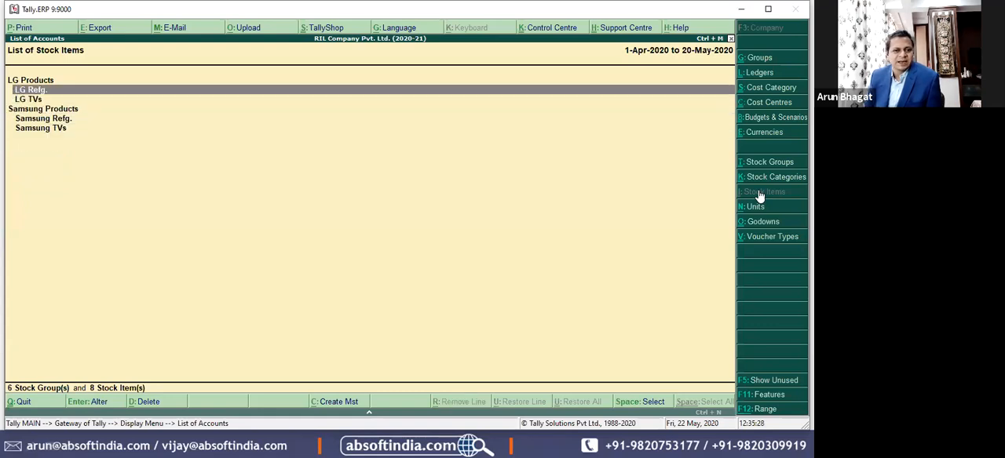
{"action": "key", "text": "Down"}
{"action": "key", "text": "Up"}
{"action": "key", "text": "Down"}
{"action": "key", "text": "Up"}
{"action": "key", "text": "Up"}
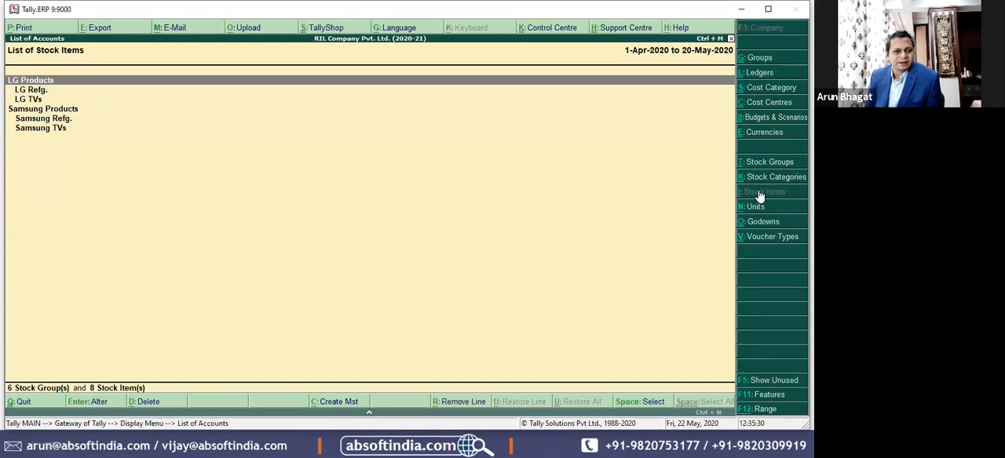
Step: Expand the LG Refg. and LG TVs sub groups and review the items under each
{"action": "key", "text": "Down"}
{"action": "key", "text": "Return"}
{"action": "key", "text": "Down"}
{"action": "key", "text": "Down"}
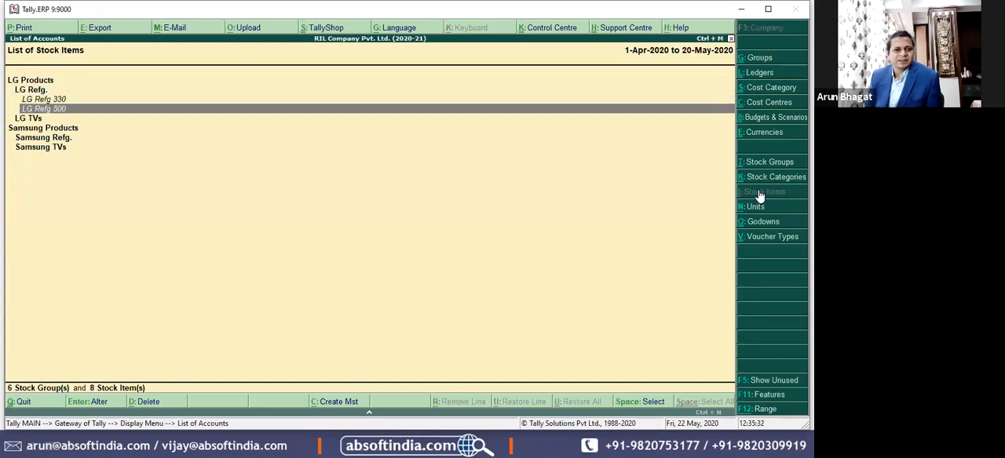
{"action": "key", "text": "Up"}
{"action": "key", "text": "Down"}
{"action": "key", "text": "Up"}
{"action": "key", "text": "Up"}
{"action": "key", "text": "Down"}
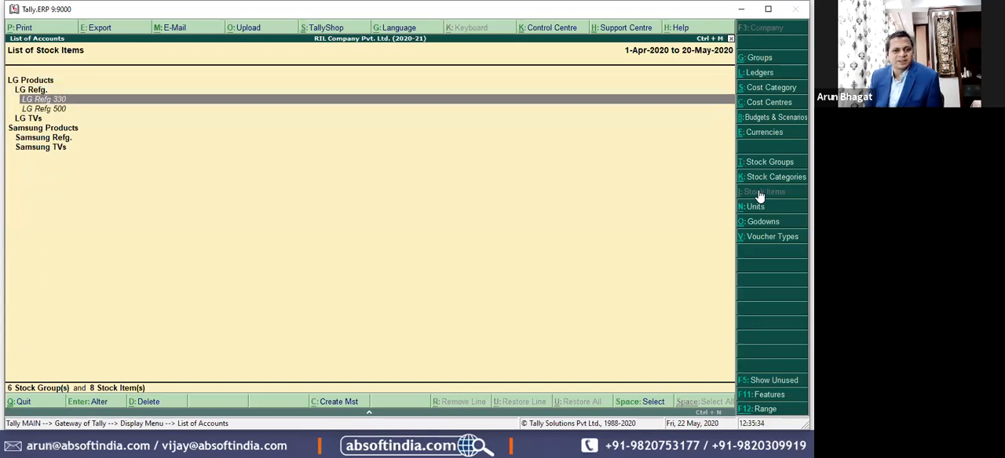
{"action": "key", "text": "Down"}
{"action": "key", "text": "Down"}
{"action": "key", "text": "Return"}
{"action": "key", "text": "Down"}
{"action": "key", "text": "Down"}
{"action": "key", "text": "Up"}
{"action": "key", "text": "Up"}
Step: Expand the Samsung Refg. and Samsung TVs sub groups to show their items
{"action": "key", "text": "Down"}
{"action": "key", "text": "Up"}
{"action": "key", "text": "Down"}
{"action": "key", "text": "Down"}
{"action": "key", "text": "Down"}
{"action": "key", "text": "Down"}
{"action": "key", "text": "Return"}
{"action": "key", "text": "Down"}
{"action": "key", "text": "Down"}
{"action": "key", "text": "Down"}
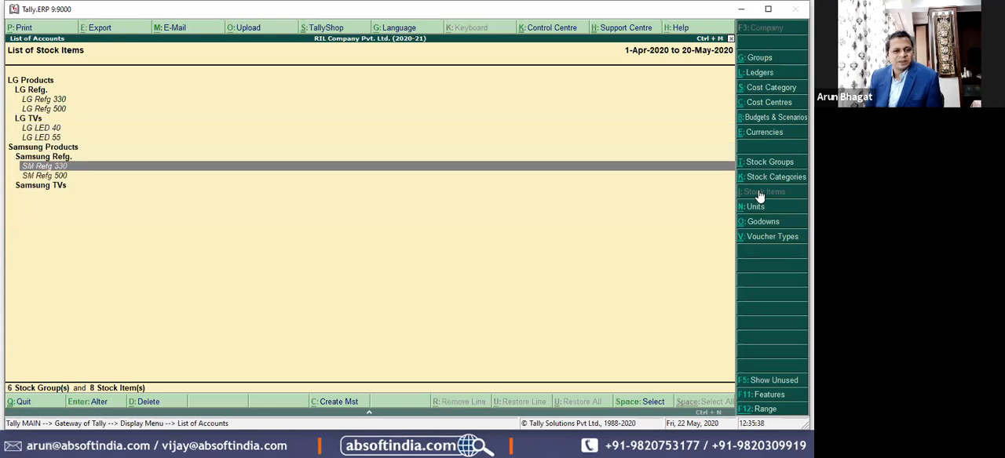
{"action": "key", "text": "Return"}
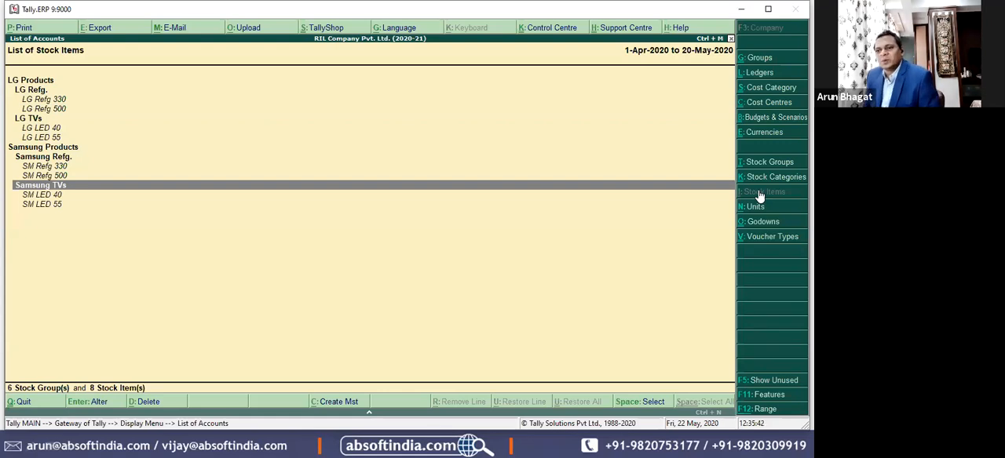
Step: Leave the list of accounts and open the Stock Summary in detailed format
{"action": "key", "text": "Escape"}
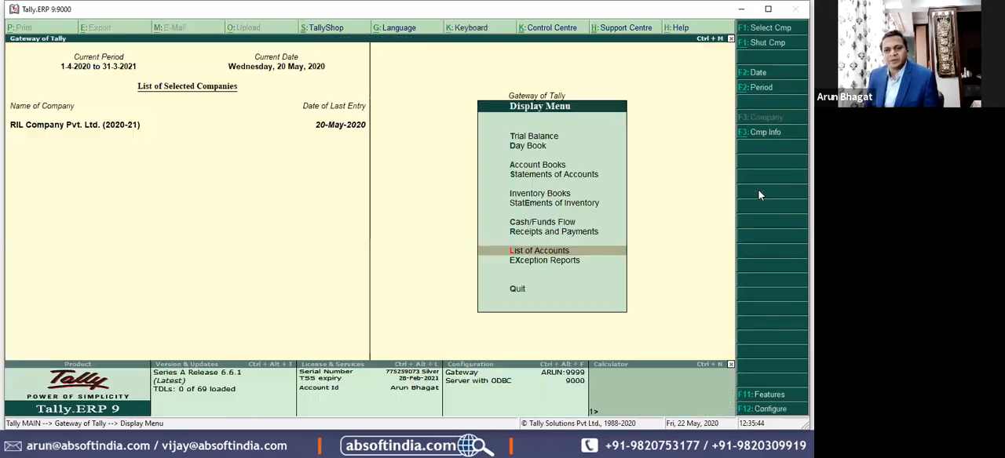
{"action": "key", "text": "Escape"}
{"action": "key", "text": "s"}
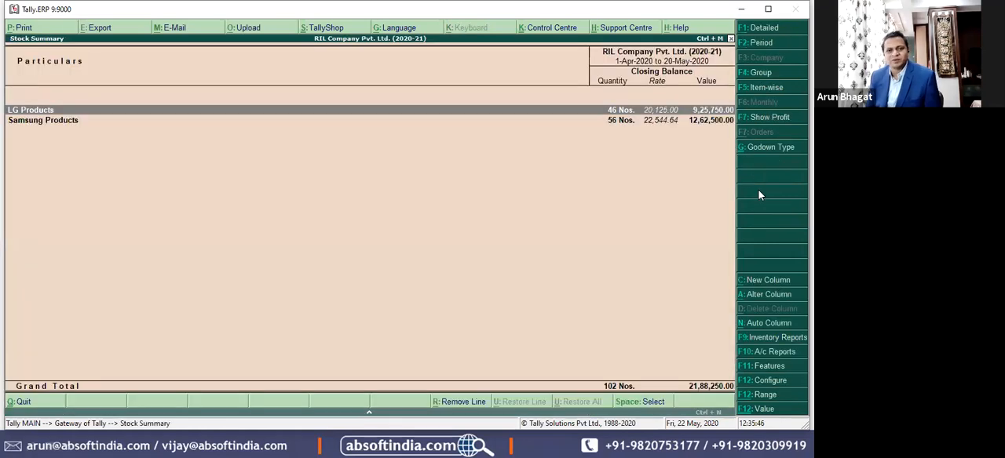
{"action": "key", "text": "alt+F1"}
{"action": "key", "text": "Down"}
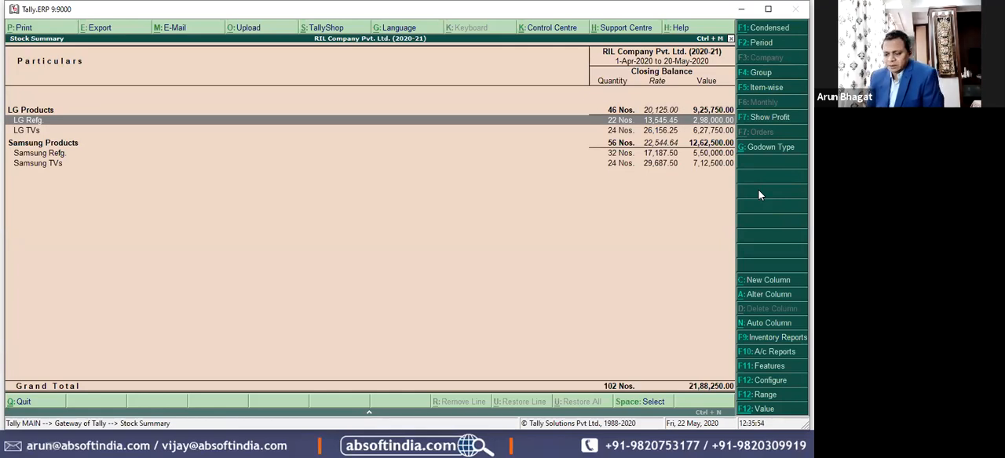
{"action": "key", "text": "F12"}
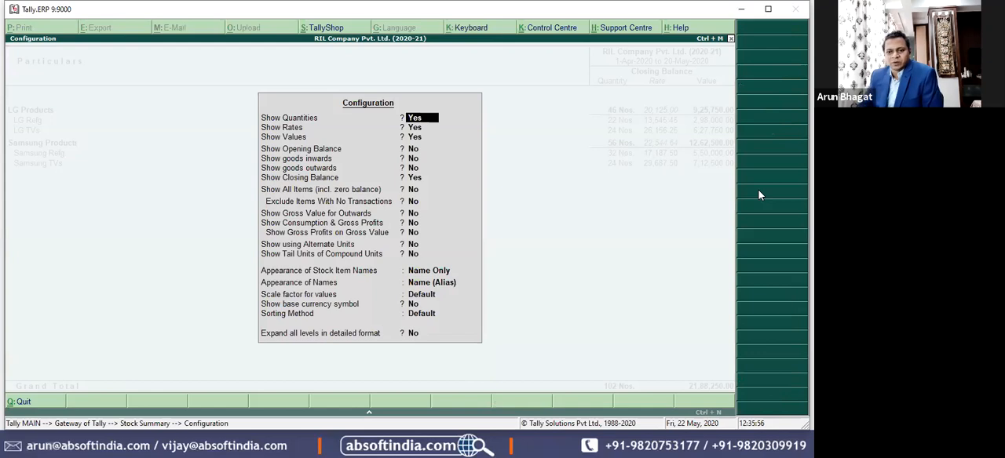
{"action": "key", "text": "Escape"}
{"action": "key", "text": "Escape"}
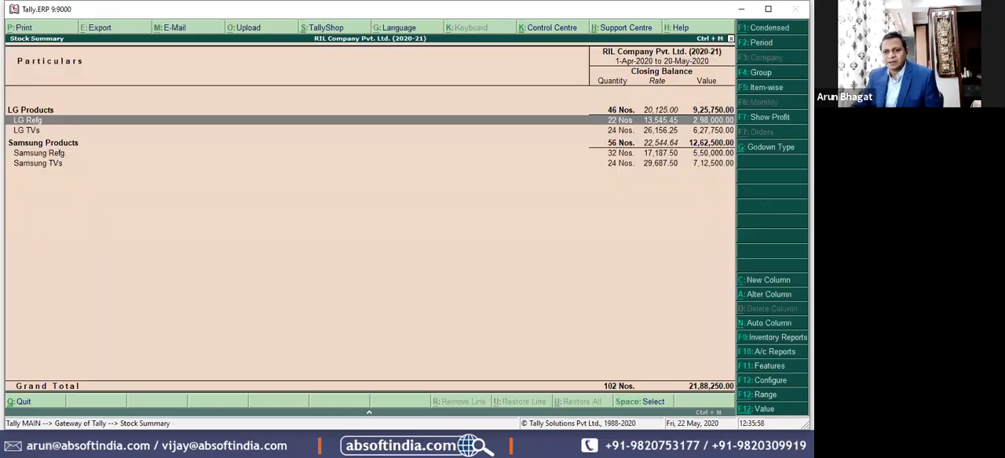
Step: Configure the Stock Summary to expand all levels in detailed format
{"action": "left_click", "coordinate": [766, 382]}
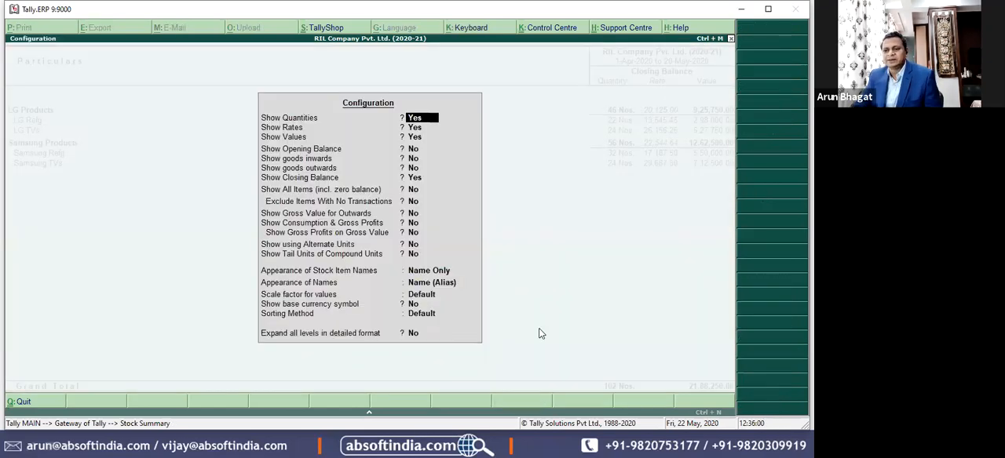
{"action": "left_click", "coordinate": [416, 334]}
{"action": "type", "text": "y"}
{"action": "key", "text": "Return"}
Step: Review the expanded Stock Summary down through the groups, sub groups, items and their Mumbai and Pune godown lines
{"action": "key", "text": "Down"}
{"action": "key", "text": "Down"}
{"action": "key", "text": "Up"}
{"action": "key", "text": "Down"}
{"action": "key", "text": "Up"}
{"action": "key", "text": "Down"}
{"action": "key", "text": "Down"}
{"action": "key", "text": "Down"}
{"action": "key", "text": "Down"}
{"action": "key", "text": "Down"}
{"action": "key", "text": "Down"}
{"action": "key", "text": "Down"}
{"action": "key", "text": "Down"}
{"action": "key", "text": "Down"}
{"action": "key", "text": "Down"}
{"action": "key", "text": "Down"}
{"action": "key", "text": "Down"}
{"action": "key", "text": "Down"}
{"action": "key", "text": "Down"}
{"action": "key", "text": "Down"}
{"action": "key", "text": "Down"}
{"action": "key", "text": "Down"}
{"action": "key", "text": "Down"}
{"action": "key", "text": "Down"}
{"action": "key", "text": "Down"}
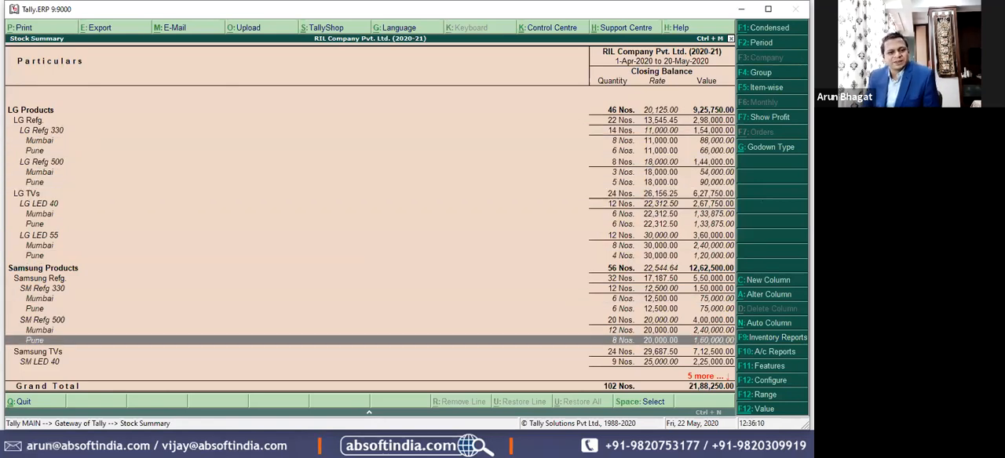
{"action": "key", "text": "Down"}
{"action": "key", "text": "Down"}
{"action": "key", "text": "Down"}
{"action": "key", "text": "Down"}
{"action": "key", "text": "Down"}
{"action": "key", "text": "Down"}
{"action": "key", "text": "Up"}
{"action": "key", "text": "Up"}
{"action": "key", "text": "Up"}
{"action": "key", "text": "Up"}
{"action": "key", "text": "Up"}
{"action": "key", "text": "Up"}
{"action": "key", "text": "Up"}
{"action": "key", "text": "Up"}
{"action": "key", "text": "Up"}
{"action": "key", "text": "Up"}
{"action": "key", "text": "Up"}
{"action": "key", "text": "Up"}
{"action": "key", "text": "Up"}
{"action": "key", "text": "Up"}
{"action": "key", "text": "Up"}
{"action": "key", "text": "Up"}
{"action": "key", "text": "Up"}
{"action": "key", "text": "Up"}
{"action": "key", "text": "Up"}
{"action": "key", "text": "Up"}
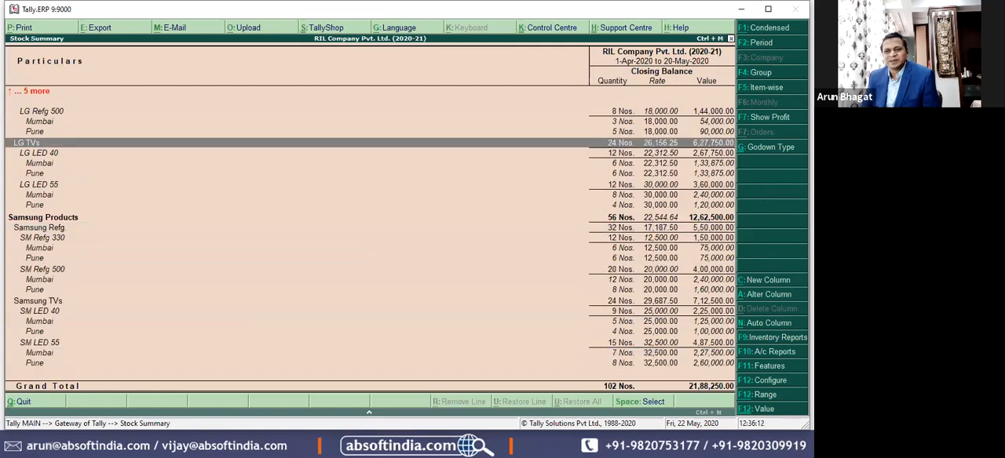
{"action": "key", "text": "Up"}
{"action": "key", "text": "Up"}
{"action": "key", "text": "Up"}
{"action": "key", "text": "Up"}
{"action": "key", "text": "Up"}
{"action": "key", "text": "Up"}
{"action": "key", "text": "Up"}
{"action": "key", "text": "Up"}
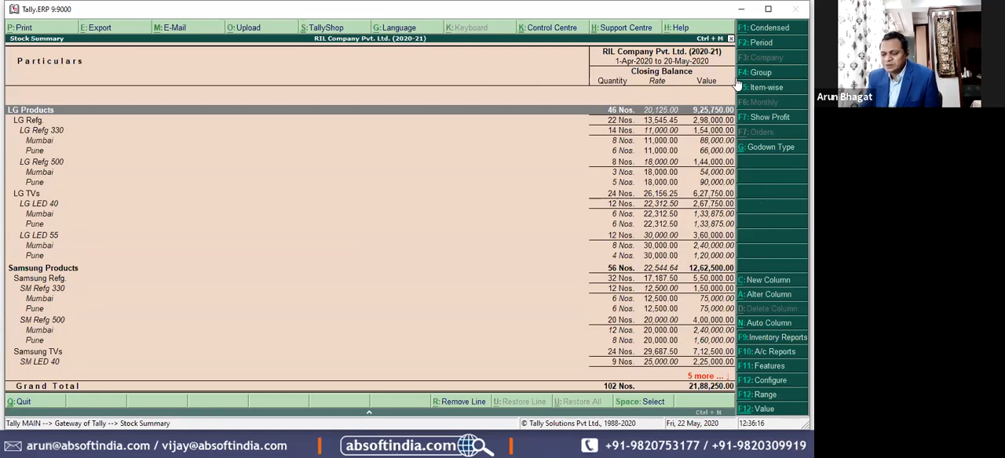
Step: Configure the Stock Summary to show the opening balance, goods inwards and goods outwards as well
{"action": "key", "text": "F12"}
{"action": "key", "text": "Down"}
{"action": "key", "text": "Down"}
{"action": "key", "text": "Down"}
{"action": "type", "text": "y"}
{"action": "key", "text": "Return"}
{"action": "type", "text": "y"}
{"action": "key", "text": "Return"}
{"action": "type", "text": "y"}
{"action": "key", "text": "Return"}
{"action": "key", "text": "ctrl+a"}
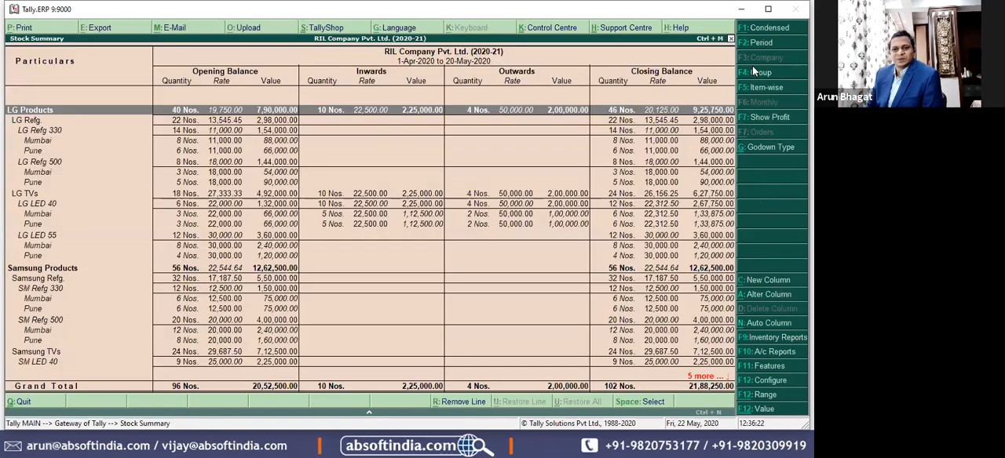
Step: Examine the opening, inwards, outwards and closing figures of the LG Refg. and LG TVs items
{"action": "key", "text": "Down"}
{"action": "key", "text": "Down"}
{"action": "key", "text": "Down"}
{"action": "key", "text": "Down"}
{"action": "key", "text": "Down"}
{"action": "key", "text": "Down"}
{"action": "key", "text": "Down"}
{"action": "key", "text": "Down"}
{"action": "key", "text": "Down"}
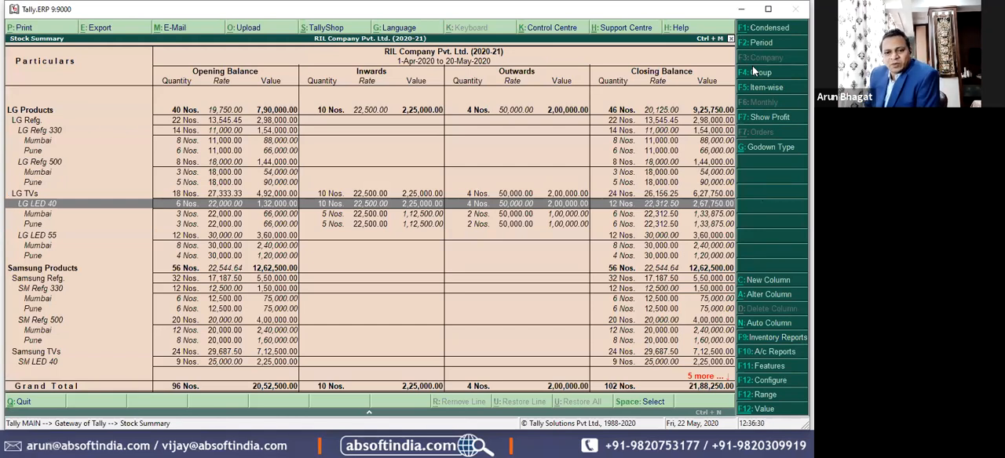
{"action": "key", "text": "Up"}
{"action": "key", "text": "Up"}
{"action": "key", "text": "Up"}
{"action": "key", "text": "Up"}
{"action": "key", "text": "Up"}
{"action": "key", "text": "Up"}
{"action": "key", "text": "Up"}
{"action": "key", "text": "Up"}
{"action": "key", "text": "Up"}
{"action": "key", "text": "Down"}
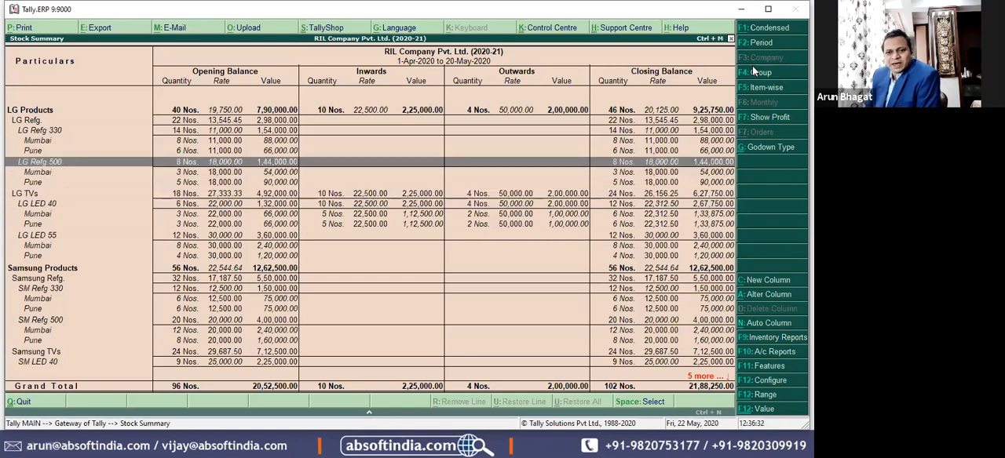
{"action": "key", "text": "Down"}
{"action": "key", "text": "Down"}
{"action": "key", "text": "Down"}
{"action": "key", "text": "Down"}
{"action": "key", "text": "Down"}
{"action": "key", "text": "Down"}
{"action": "key", "text": "Down"}
{"action": "key", "text": "Down"}
{"action": "key", "text": "Down"}
{"action": "key", "text": "Down"}
{"action": "key", "text": "Down"}
{"action": "key", "text": "Down"}
{"action": "key", "text": "Down"}
{"action": "key", "text": "Down"}
{"action": "key", "text": "Down"}
{"action": "key", "text": "Down"}
{"action": "key", "text": "Down"}
{"action": "key", "text": "Down"}
{"action": "key", "text": "Down"}
{"action": "key", "text": "Down"}
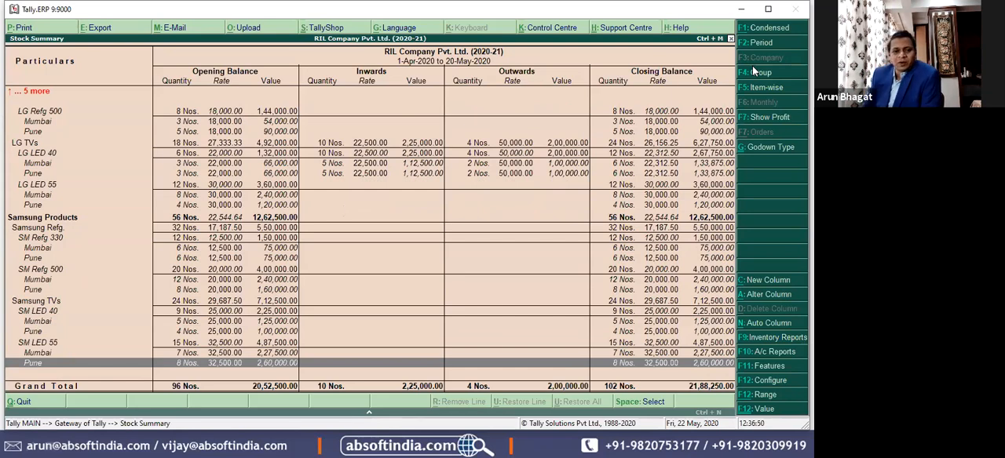
Step: Examine the godown-wise opening and closing figures of the SM Refg 500 and SM LED 40 items
{"action": "key", "text": "Up"}
{"action": "key", "text": "Up"}
{"action": "key", "text": "Up"}
{"action": "key", "text": "Up"}
{"action": "key", "text": "Up"}
{"action": "key", "text": "Up"}
{"action": "key", "text": "Up"}
{"action": "key", "text": "Up"}
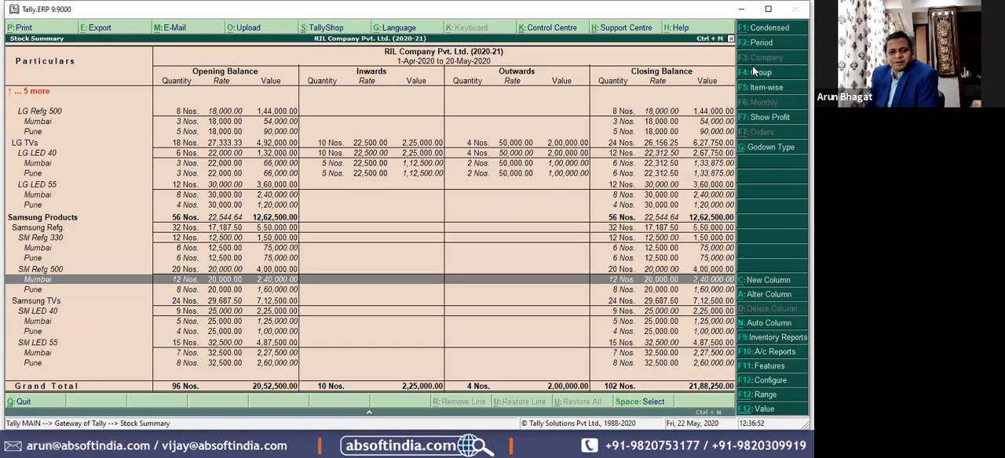
{"action": "key", "text": "Up"}
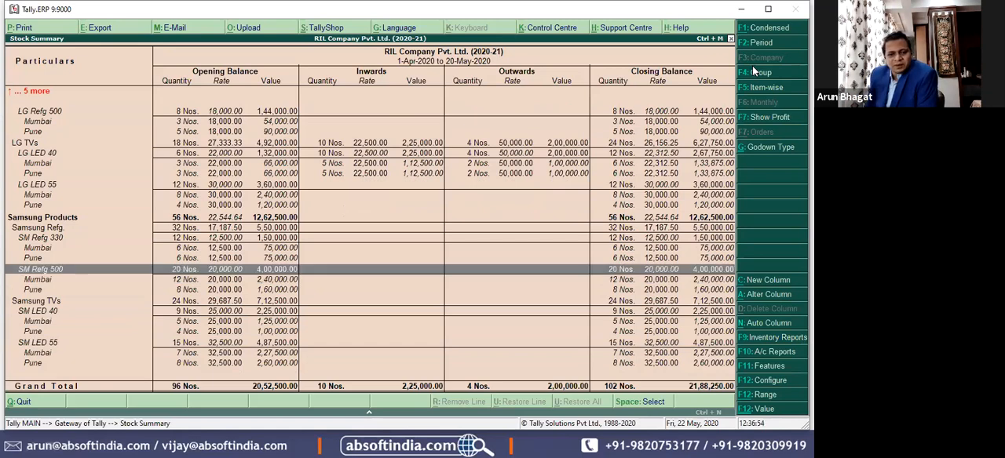
{"action": "key", "text": "Down"}
{"action": "key", "text": "Down"}
{"action": "key", "text": "Down"}
{"action": "key", "text": "Down"}
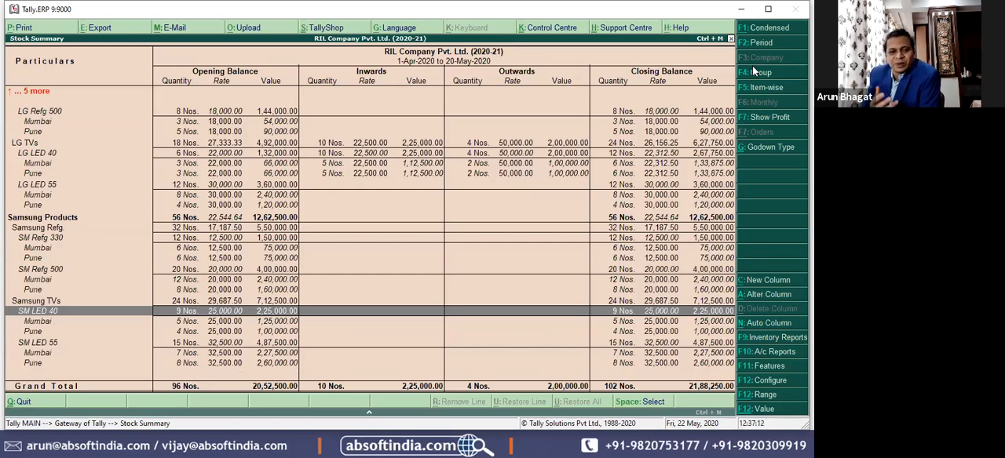
{"action": "key", "text": "Down"}
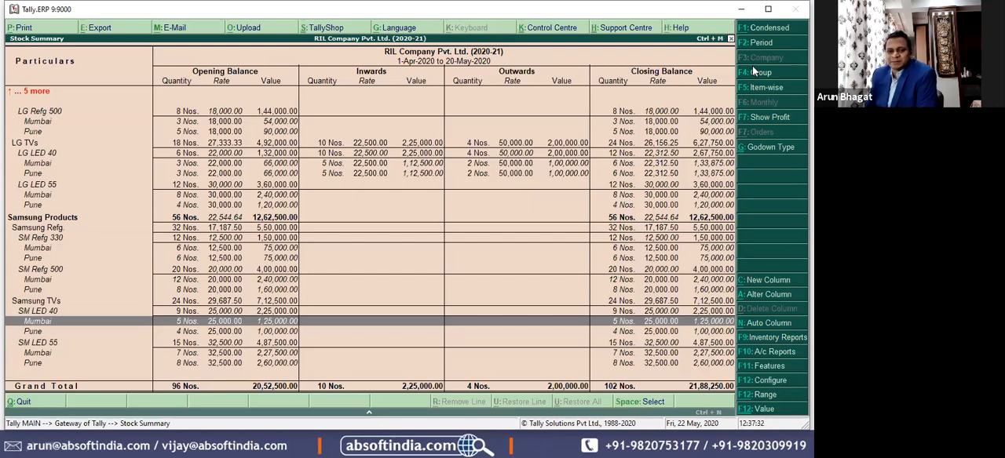
Step: Mark the SM LED 40 line and compare it with the LG LED 40 and Samsung refrigerator lines
{"action": "key", "text": "Up"}
{"action": "key", "text": "space"}
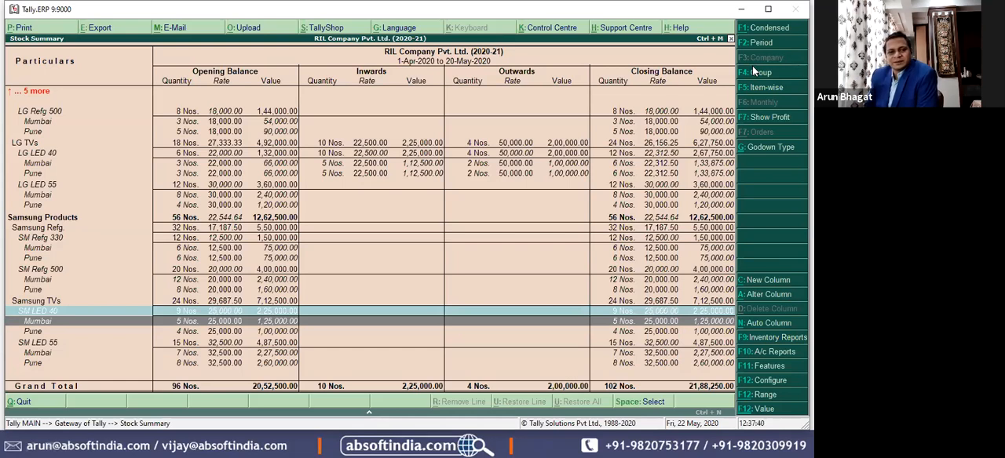
{"action": "key", "text": "Up"}
{"action": "key", "text": "Up"}
{"action": "key", "text": "Up"}
{"action": "key", "text": "Up"}
{"action": "key", "text": "Up"}
{"action": "key", "text": "Up"}
{"action": "key", "text": "Up"}
{"action": "key", "text": "Up"}
{"action": "key", "text": "Up"}
{"action": "key", "text": "Up"}
{"action": "key", "text": "Up"}
{"action": "key", "text": "Up"}
{"action": "key", "text": "Up"}
{"action": "key", "text": "Up"}
{"action": "key", "text": "Up"}
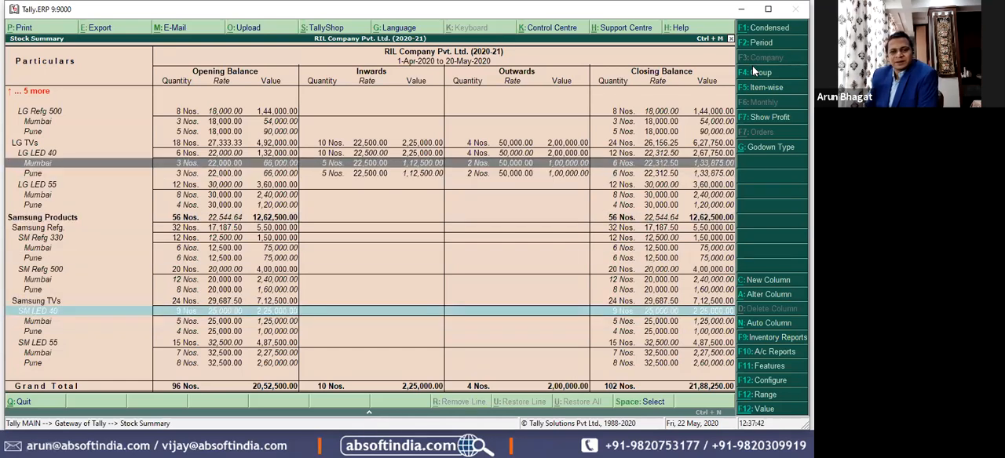
{"action": "key", "text": "Down"}
{"action": "key", "text": "Down"}
{"action": "key", "text": "Down"}
{"action": "key", "text": "Down"}
{"action": "key", "text": "Down"}
{"action": "key", "text": "Down"}
{"action": "key", "text": "Down"}
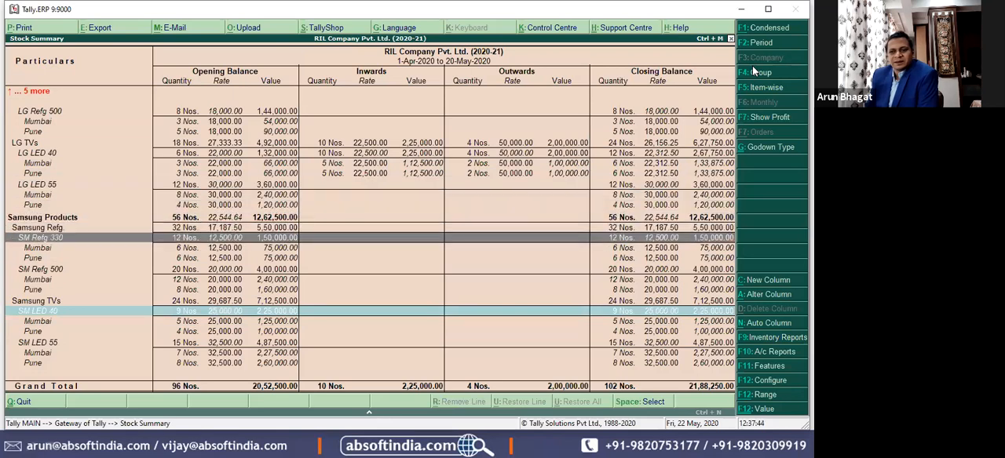
{"action": "key", "text": "Down"}
{"action": "key", "text": "Down"}
{"action": "key", "text": "Down"}
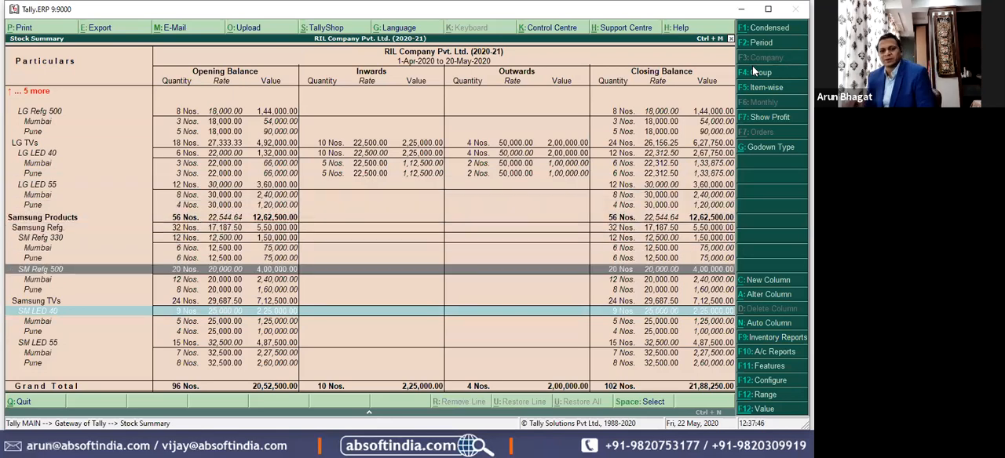
{"action": "key", "text": "alt+Tab"}
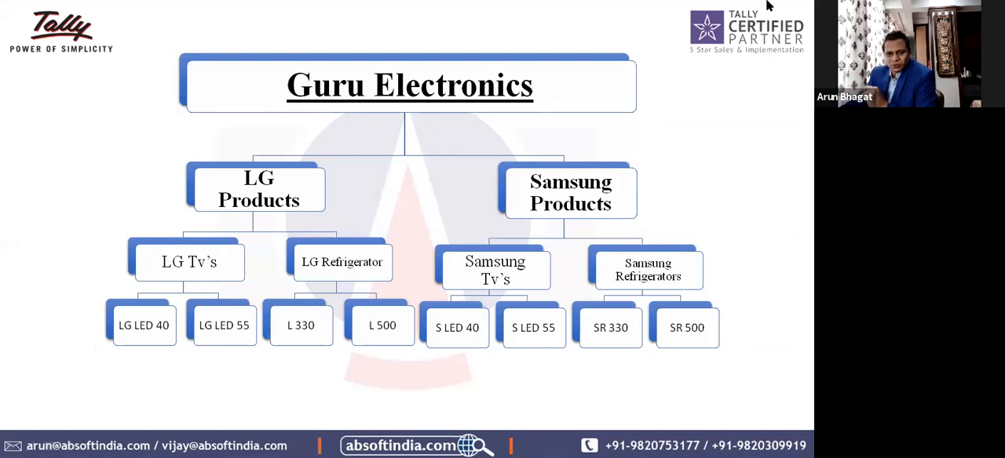
{"action": "left_click", "coordinate": [435, 200]}
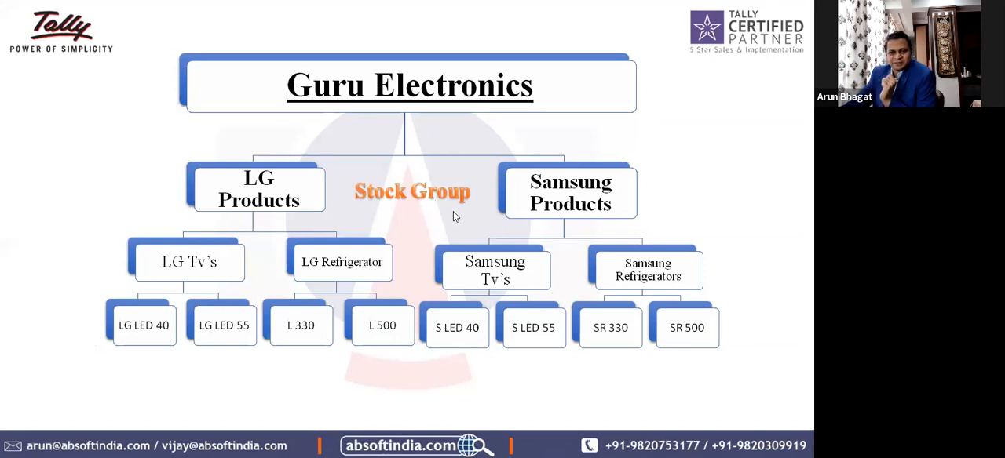
{"action": "left_click", "coordinate": [498, 239]}
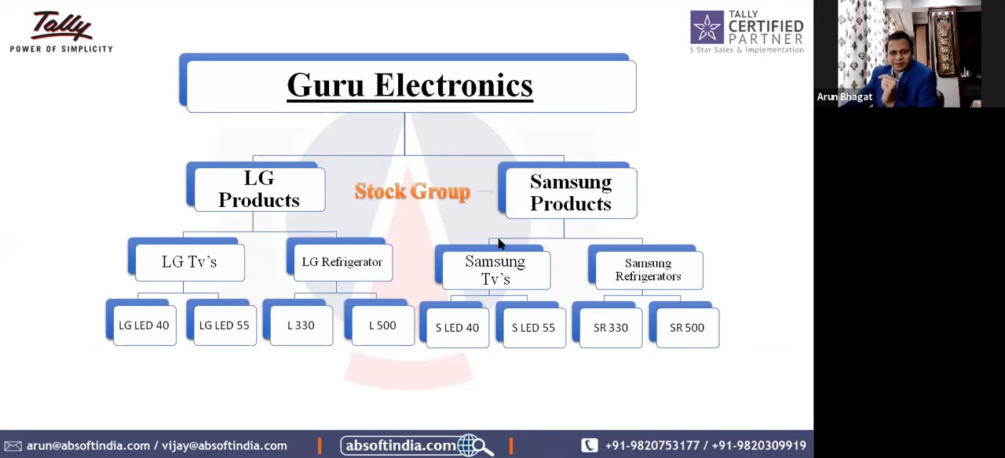
{"action": "left_click", "coordinate": [732, 207]}
{"action": "left_click", "coordinate": [748, 207]}
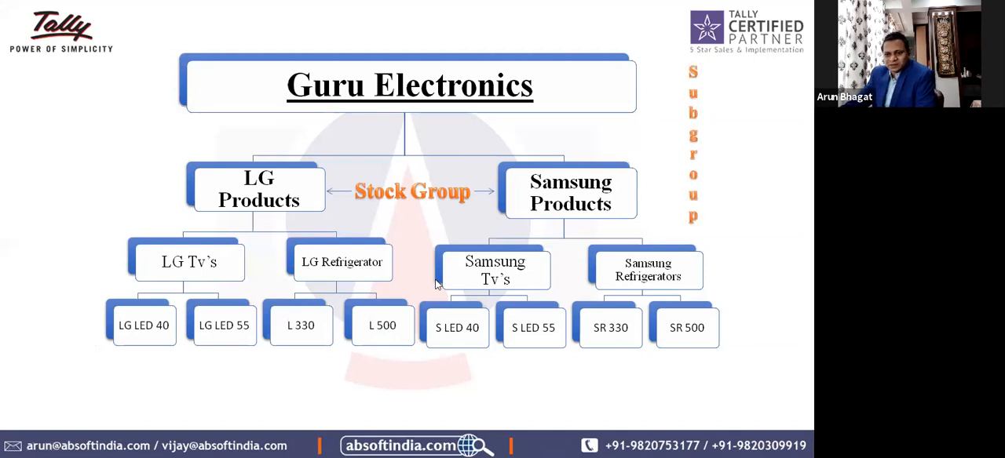
{"action": "left_click", "coordinate": [697, 257]}
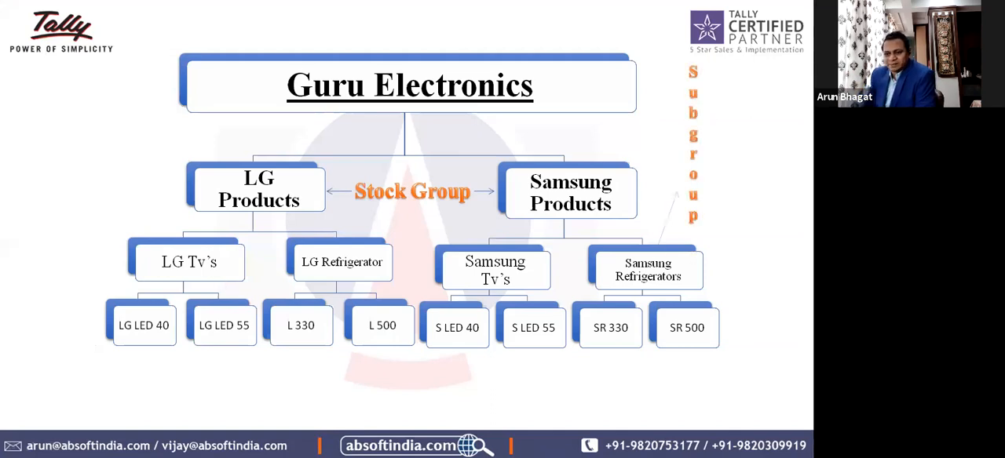
{"action": "key", "text": "Right"}
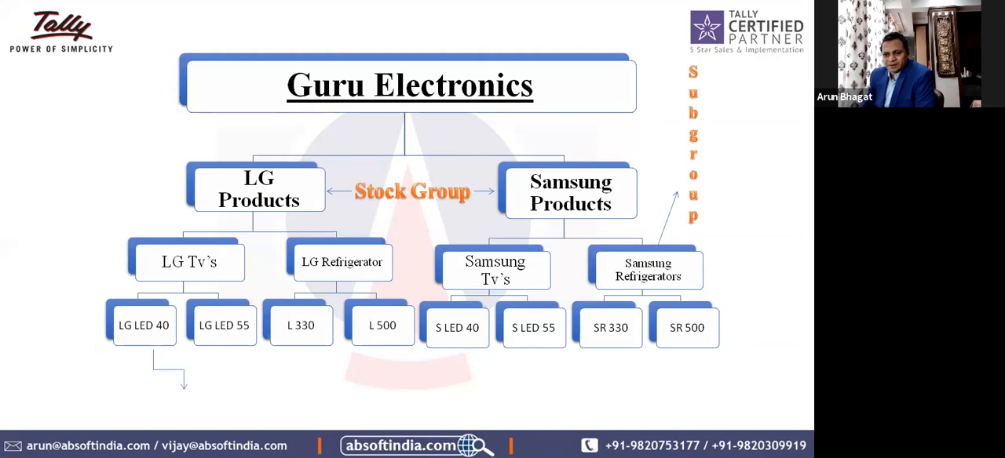
{"action": "key", "text": "Right"}
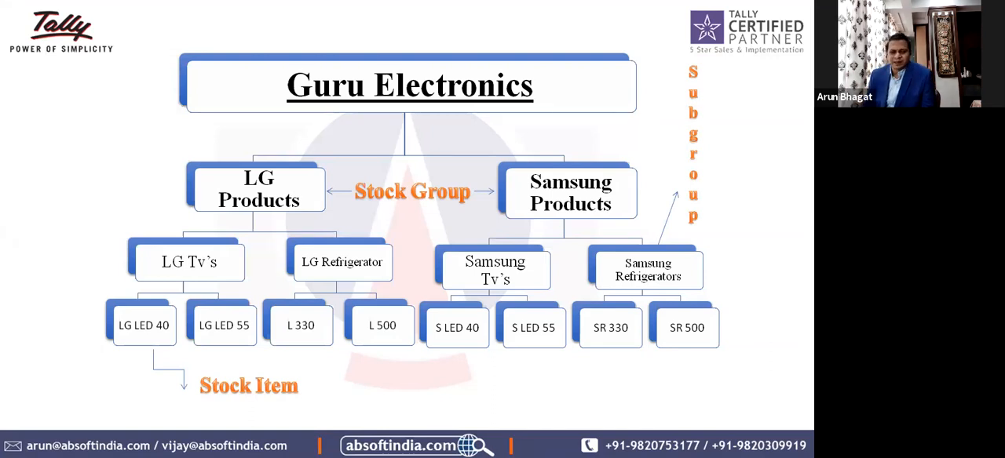
{"action": "key", "text": "alt+Tab"}
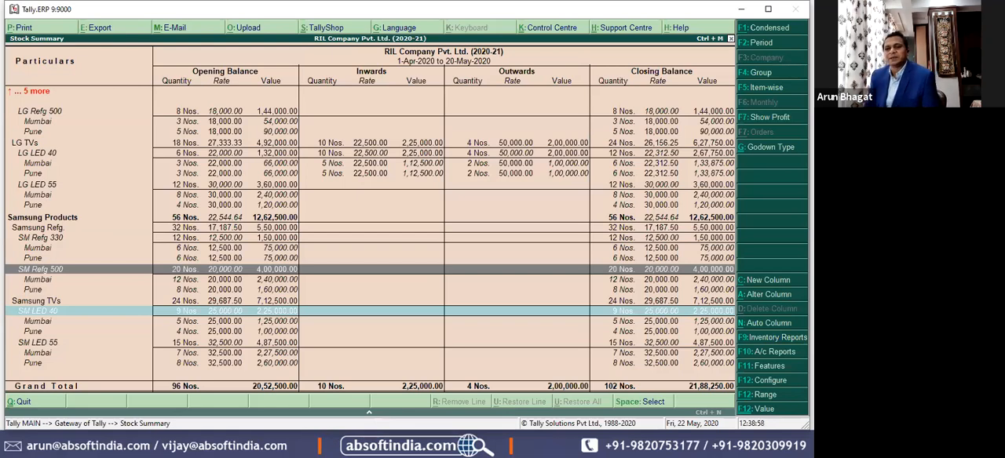
Step: Leave the Stock Summary and look into the Stock Items options of the inventory masters
{"action": "key", "text": "Escape"}
{"action": "key", "text": "Down"}
{"action": "key", "text": "Down"}
{"action": "key", "text": "Down"}
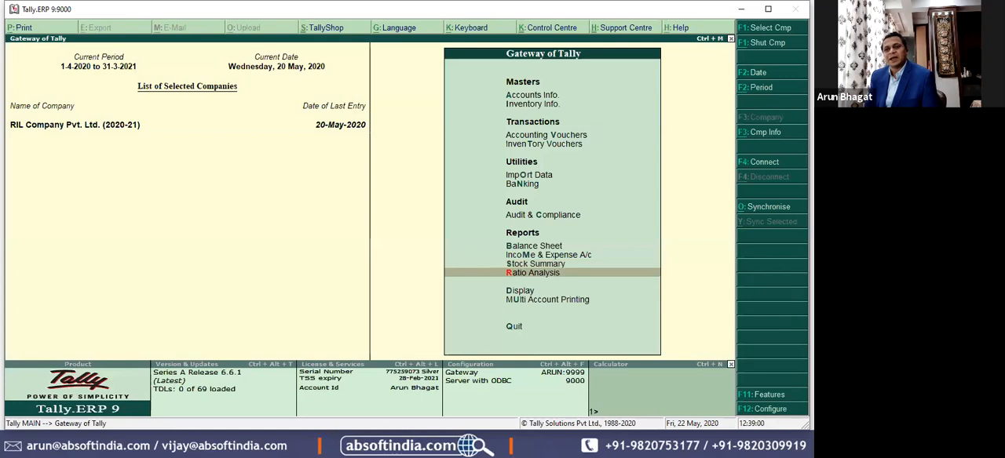
{"action": "key", "text": "Down"}
{"action": "key", "text": "Down"}
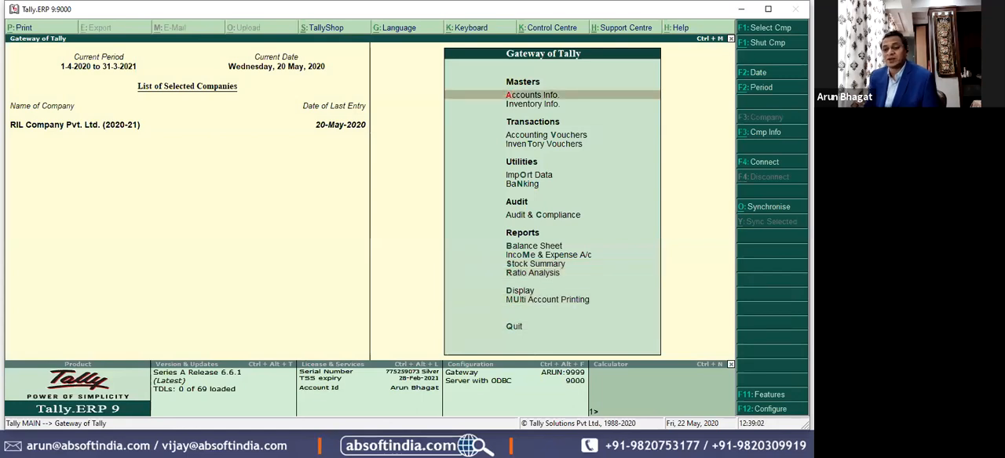
{"action": "key", "text": "Down"}
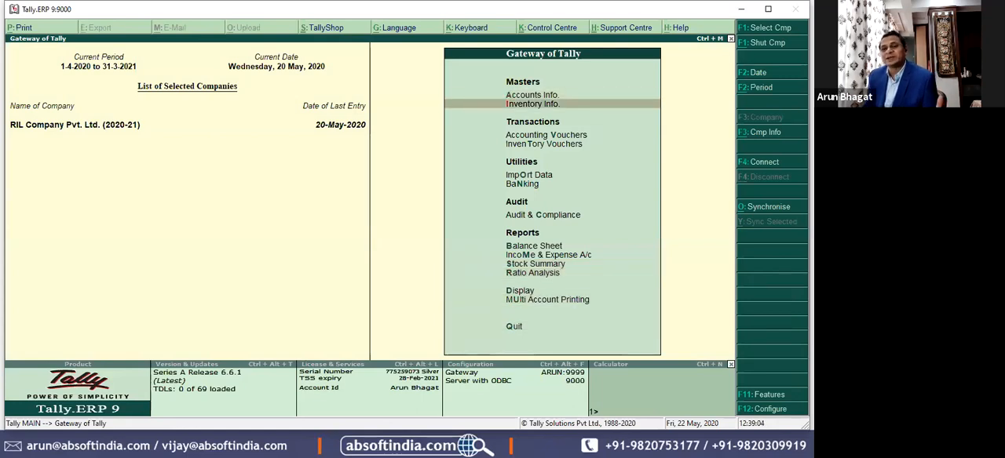
{"action": "key", "text": "Return"}
{"action": "key", "text": "Down"}
{"action": "key", "text": "Down"}
{"action": "key", "text": "Return"}
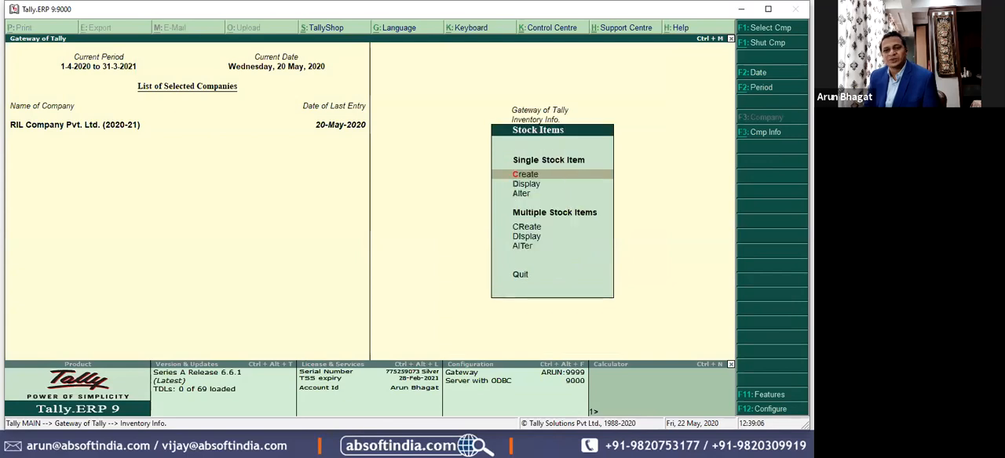
{"action": "key", "text": "Escape"}
{"action": "key", "text": "Escape"}
Step: Open the List of Accounts and switch it to the list of stock items
{"action": "key", "text": "Down"}
{"action": "key", "text": "Down"}
{"action": "key", "text": "Down"}
{"action": "key", "text": "Down"}
{"action": "key", "text": "Down"}
{"action": "key", "text": "Down"}
{"action": "key", "text": "Down"}
{"action": "key", "text": "Down"}
{"action": "key", "text": "Down"}
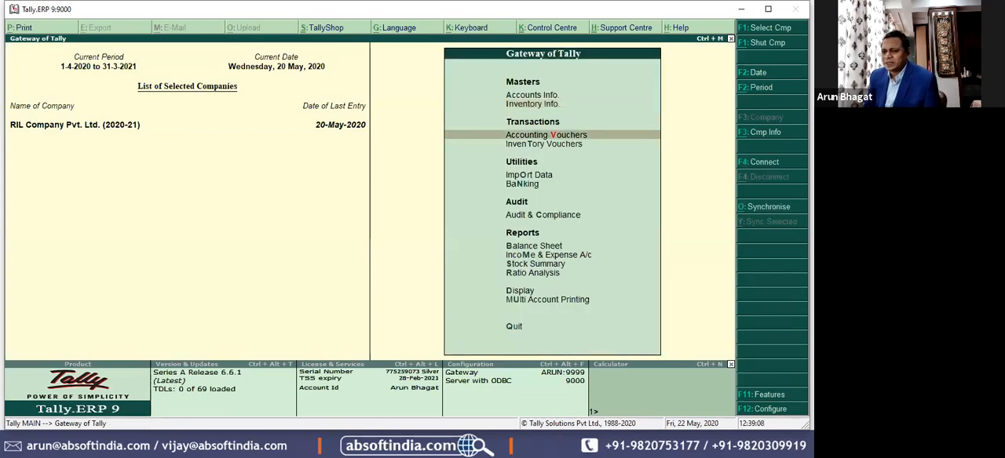
{"action": "key", "text": "Down"}
{"action": "key", "text": "Return"}
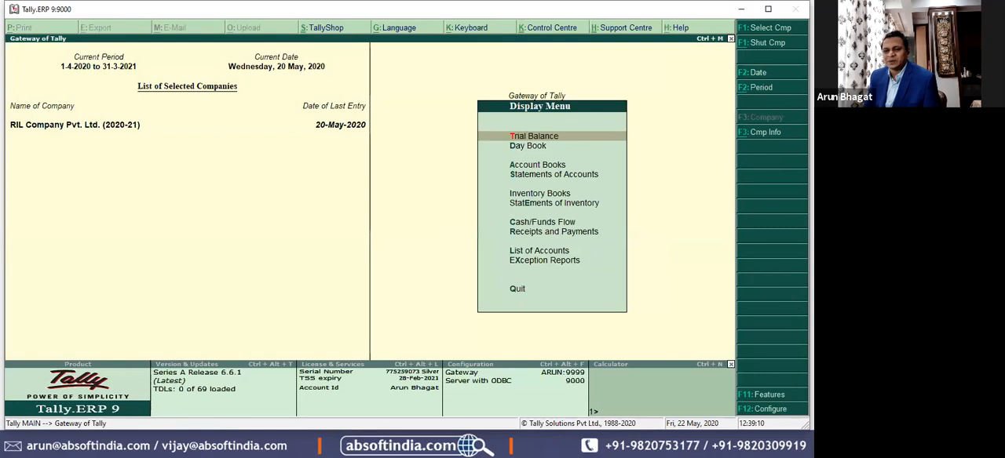
{"action": "key", "text": "Down"}
{"action": "key", "text": "Down"}
{"action": "key", "text": "Down"}
{"action": "key", "text": "Down"}
{"action": "key", "text": "Down"}
{"action": "key", "text": "Down"}
{"action": "key", "text": "Down"}
{"action": "key", "text": "Up"}
{"action": "key", "text": "Return"}
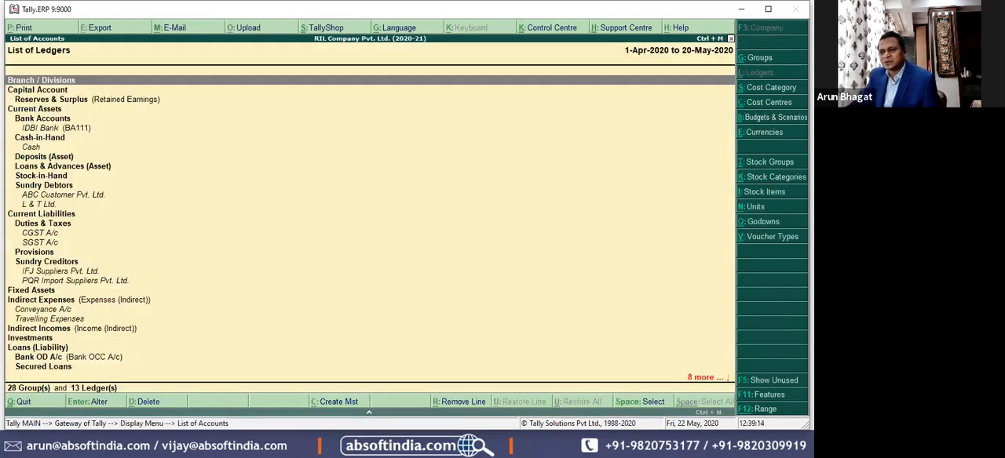
{"action": "left_click", "coordinate": [755, 192]}
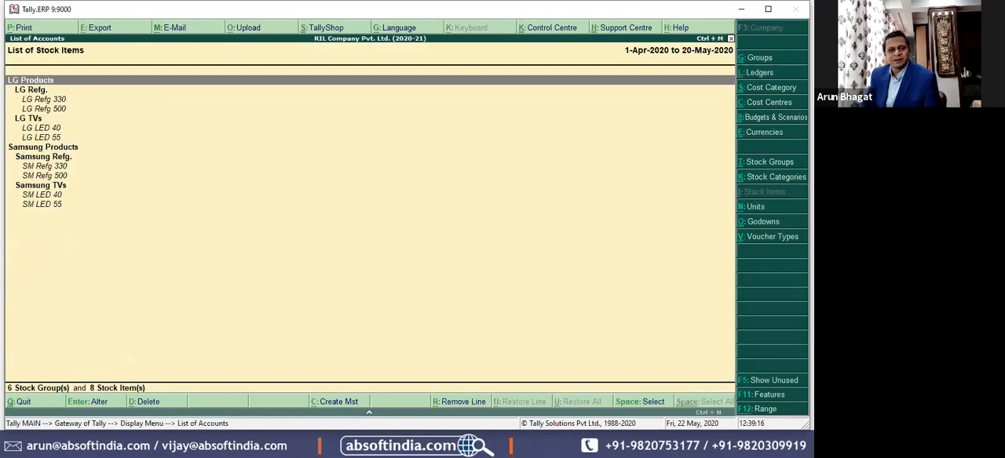
{"action": "key", "text": "Down"}
{"action": "key", "text": "Down"}
{"action": "key", "text": "Return"}
{"action": "key", "text": "Return"}
{"action": "key", "text": "Return"}
{"action": "key", "text": "Return"}
{"action": "key", "text": "Return"}
{"action": "key", "text": "Return"}
{"action": "key", "text": "Return"}
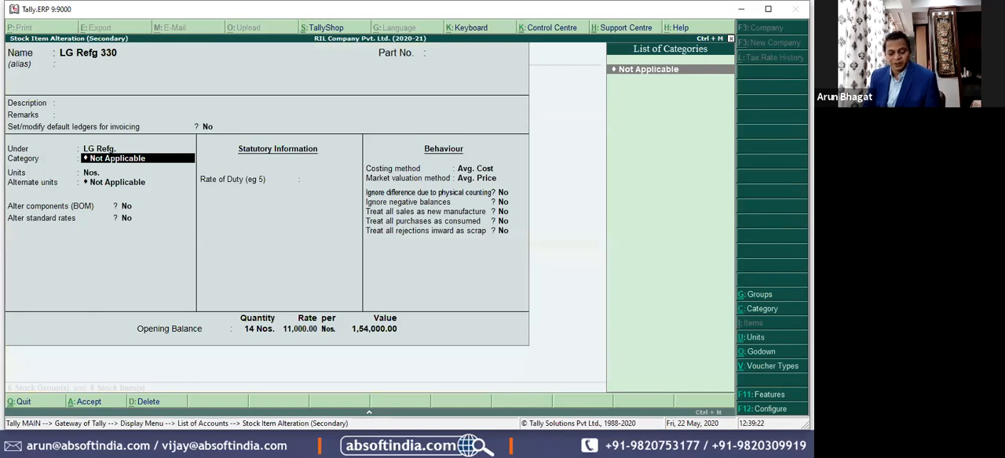
{"action": "key", "text": "Escape"}
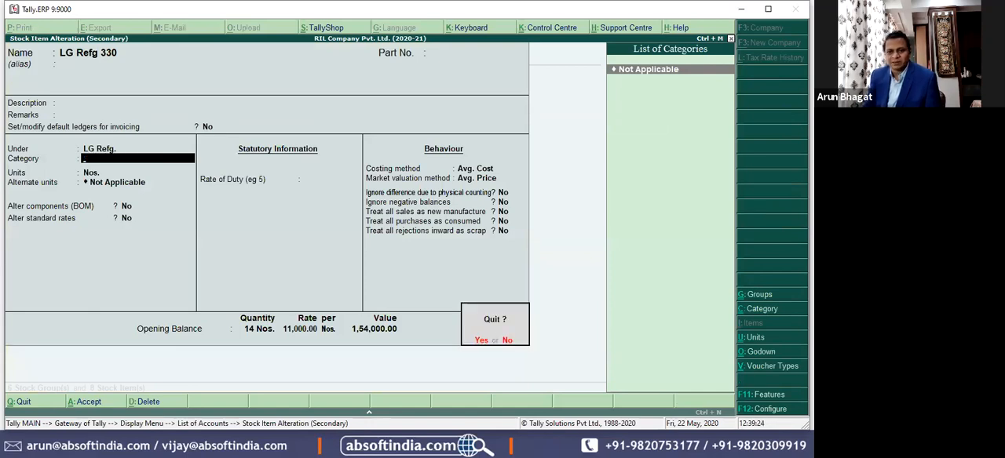
{"action": "key", "text": "Return"}
{"action": "key", "text": "Escape"}
{"action": "key", "text": "Escape"}
Step: Open the Stock Categories options of the inventory masters
{"action": "key", "text": "Up"}
{"action": "key", "text": "Up"}
{"action": "key", "text": "Up"}
{"action": "key", "text": "Up"}
{"action": "key", "text": "Up"}
{"action": "key", "text": "Up"}
{"action": "key", "text": "Up"}
{"action": "key", "text": "Up"}
{"action": "key", "text": "Up"}
{"action": "key", "text": "Up"}
{"action": "key", "text": "Up"}
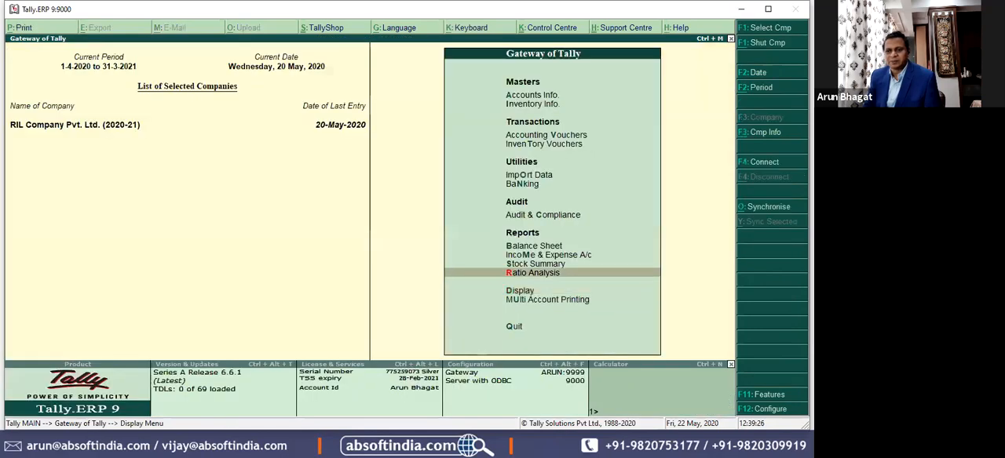
{"action": "key", "text": "Down"}
{"action": "key", "text": "Return"}
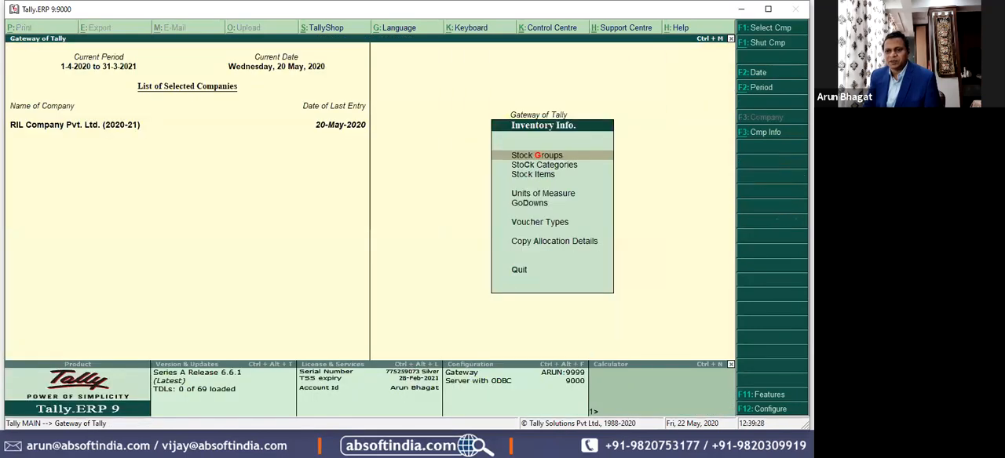
{"action": "key", "text": "Down"}
{"action": "key", "text": "Return"}
{"action": "key", "text": "Down"}
{"action": "key", "text": "Up"}
{"action": "key", "text": "Down"}
{"action": "key", "text": "Down"}
{"action": "key", "text": "Up"}
{"action": "key", "text": "Up"}
{"action": "key", "text": "Up"}
{"action": "key", "text": "Down"}
{"action": "key", "text": "Up"}
{"action": "key", "text": "Down"}
{"action": "key", "text": "Up"}
{"action": "key", "text": "Down"}
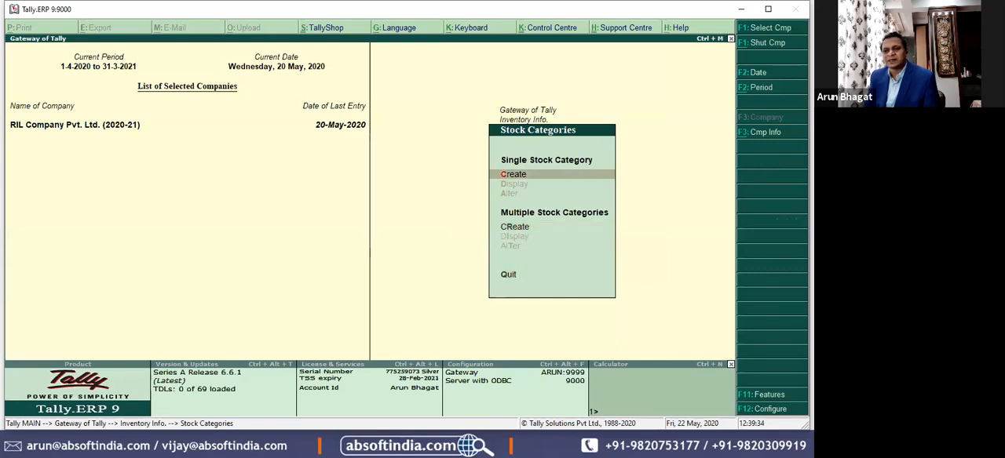
Step: Create a single stock category named 40 TV under Primary
{"action": "key", "text": "Return"}
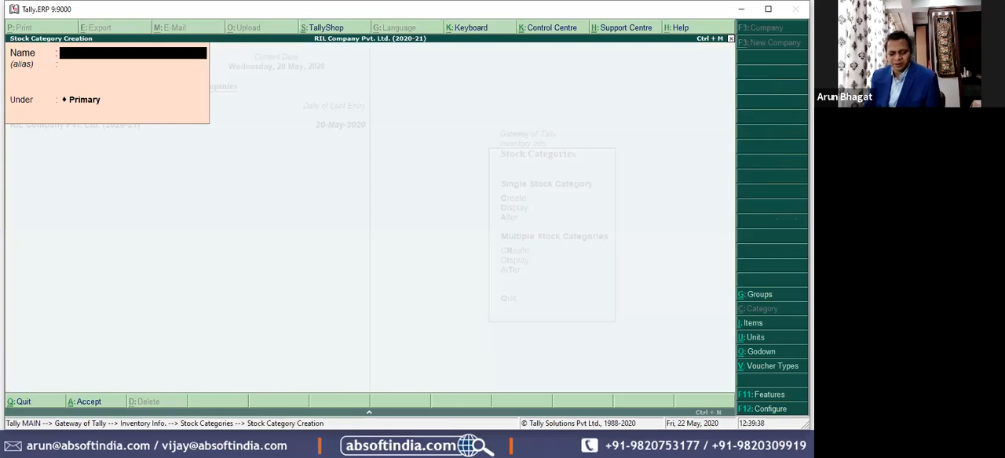
{"action": "type", "text": "40"}
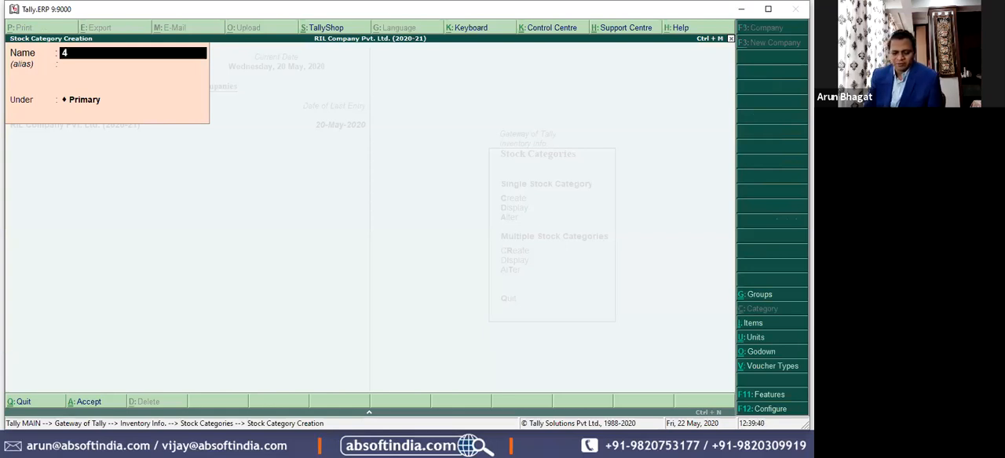
{"action": "type", "text": " TV"}
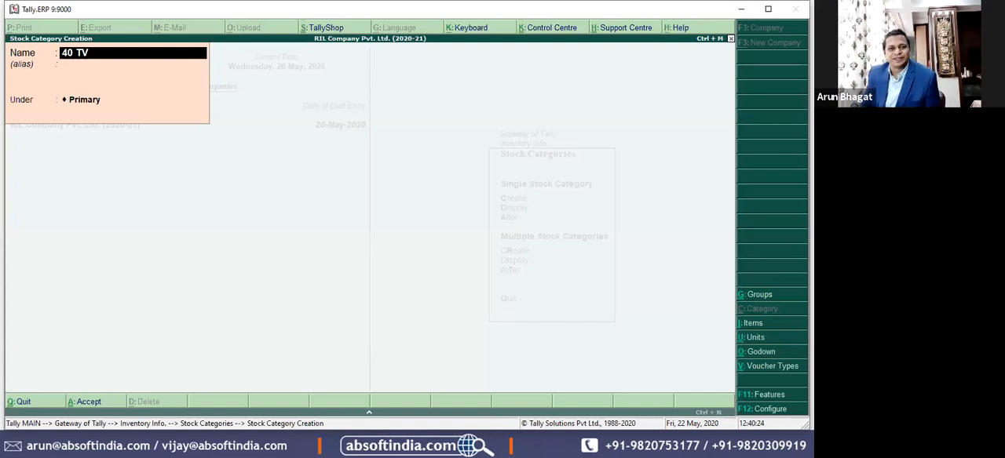
{"action": "key", "text": "Return"}
{"action": "key", "text": "Return"}
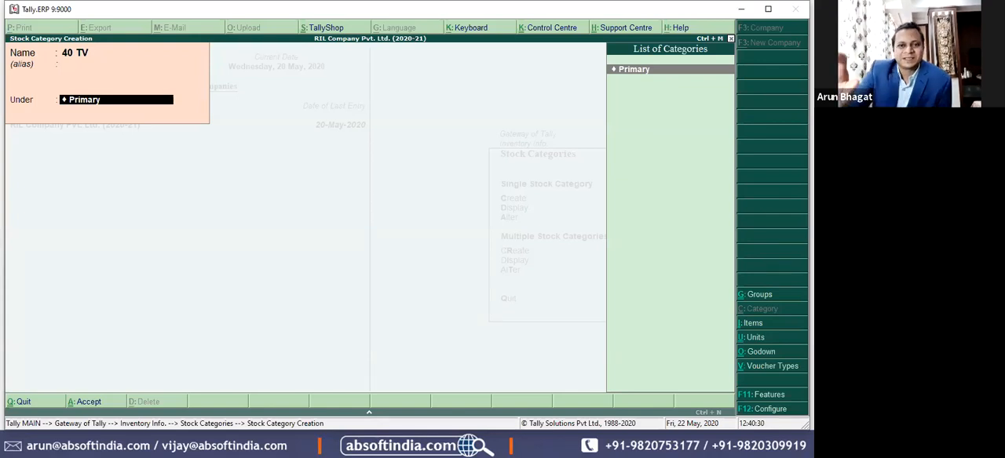
{"action": "key", "text": "Return"}
Step: Create a second stock category named 55 TV under Primary and leave category creation
{"action": "key", "text": "Return"}
{"action": "type", "text": "40 TV"}
{"action": "key", "text": "Home"}
{"action": "key", "text": "Delete"}
{"action": "key", "text": "Delete"}
{"action": "type", "text": "55"}
{"action": "key", "text": "Return"}
{"action": "key", "text": "Return"}
{"action": "key", "text": "Return"}
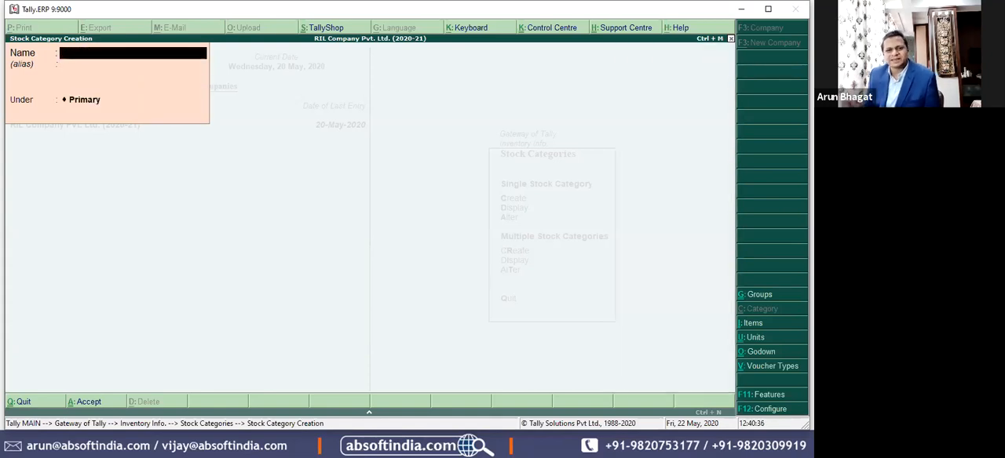
{"action": "key", "text": "Escape"}
{"action": "key", "text": "Return"}
{"action": "key", "text": "Escape"}
{"action": "key", "text": "Escape"}
Step: Open the List of Accounts from the display reports and switch it to the list of stock items
{"action": "key", "text": "Down"}
{"action": "key", "text": "Down"}
{"action": "key", "text": "Down"}
{"action": "key", "text": "Down"}
{"action": "key", "text": "Down"}
{"action": "key", "text": "Down"}
{"action": "key", "text": "Down"}
{"action": "key", "text": "Down"}
{"action": "key", "text": "Down"}
{"action": "key", "text": "Down"}
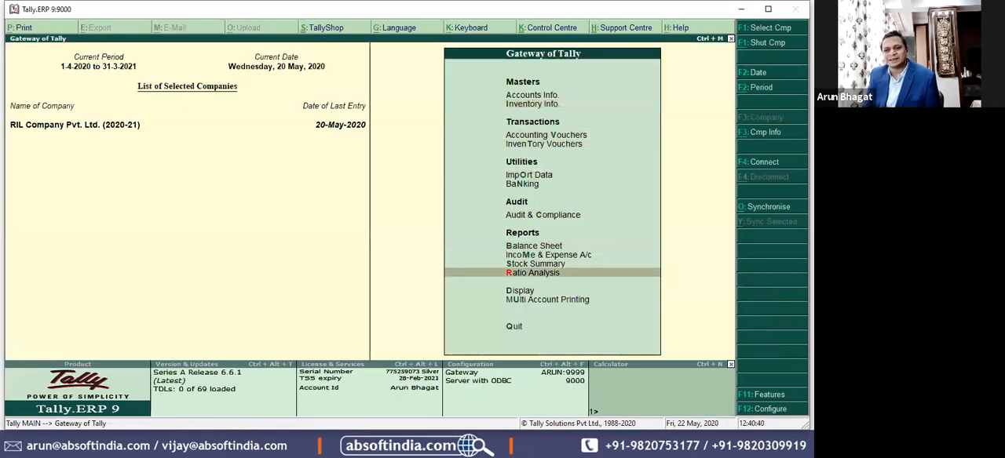
{"action": "key", "text": "Return"}
{"action": "key", "text": "Down"}
{"action": "key", "text": "Down"}
{"action": "key", "text": "Down"}
{"action": "key", "text": "Down"}
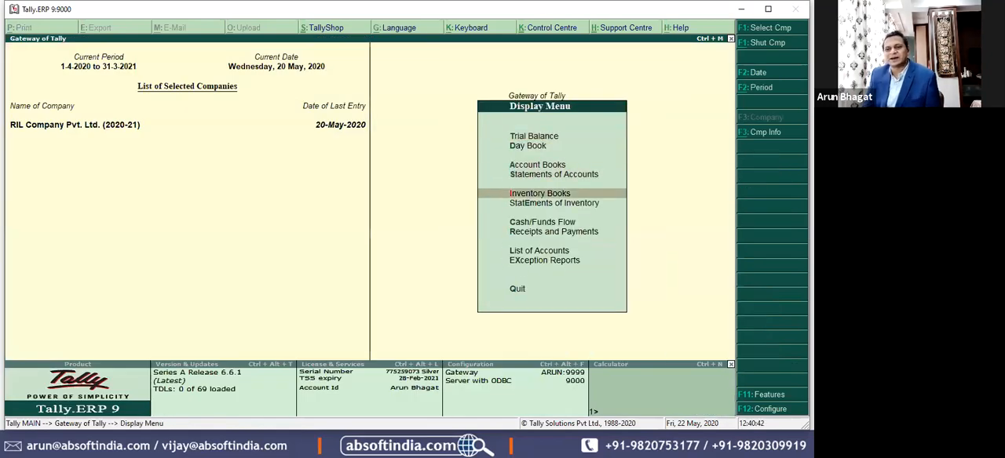
{"action": "key", "text": "Down"}
{"action": "key", "text": "Down"}
{"action": "key", "text": "l"}
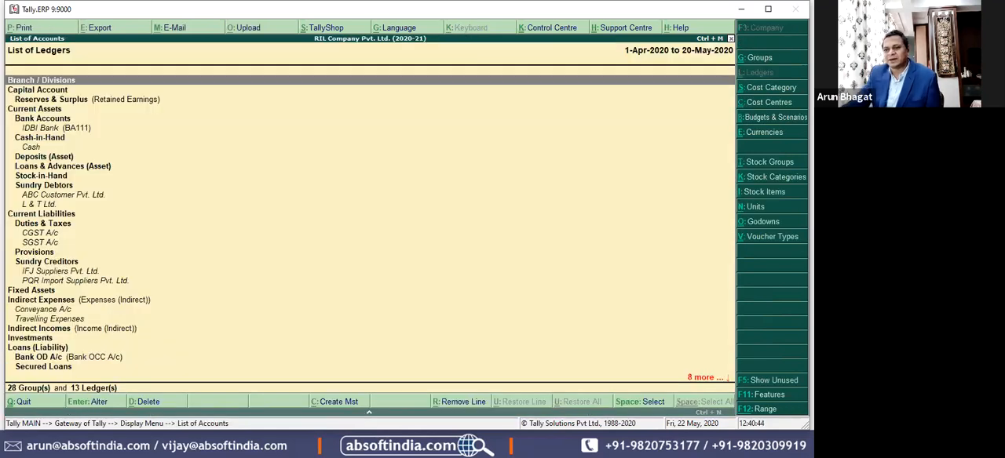
{"action": "left_click", "coordinate": [794, 193]}
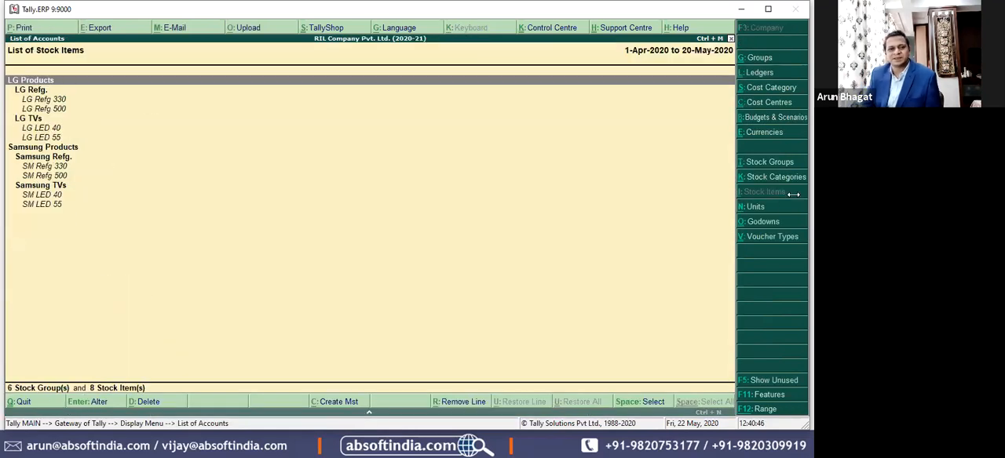
Step: Open the LG Refg 330 item for alteration and go to its category
{"action": "key", "text": "Down"}
{"action": "key", "text": "Down"}
{"action": "key", "text": "Return"}
{"action": "key", "text": "Return"}
{"action": "key", "text": "Return"}
{"action": "key", "text": "Return"}
{"action": "key", "text": "Return"}
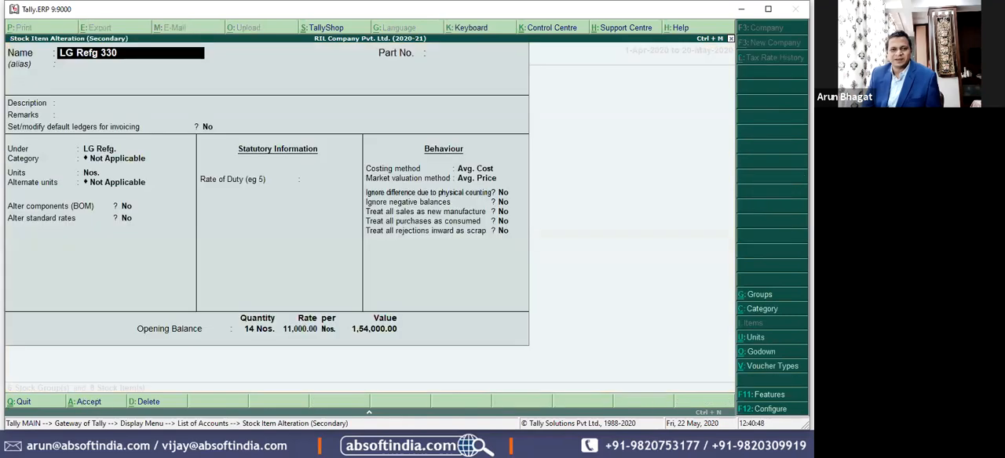
{"action": "key", "text": "Return"}
{"action": "key", "text": "Return"}
{"action": "key", "text": "Return"}
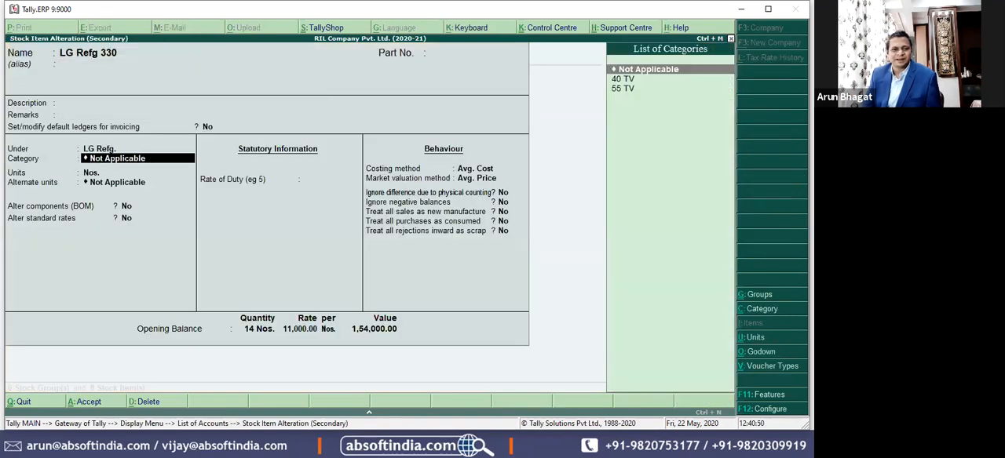
Step: Create the stock category 330 Ltrs Refg under Primary from within the item alteration
{"action": "key", "text": "alt+c"}
{"action": "type", "text": "330"}
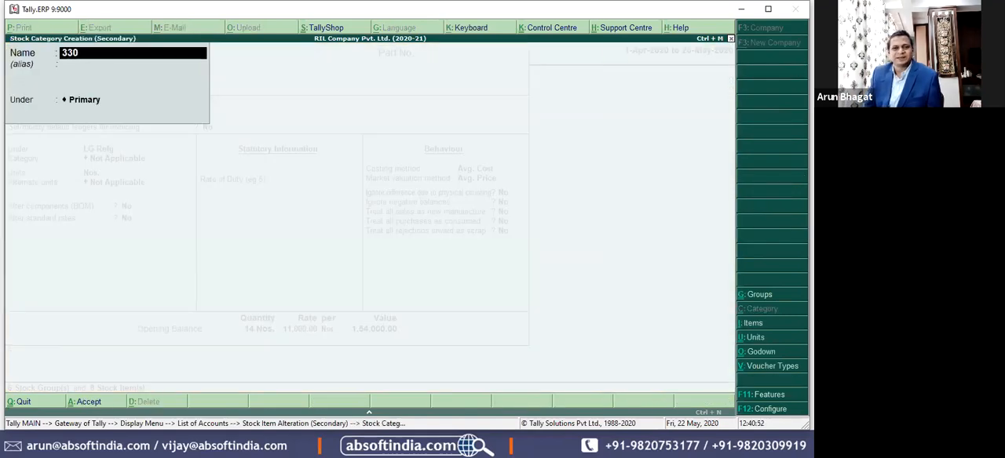
{"action": "type", "text": " Ltrs"}
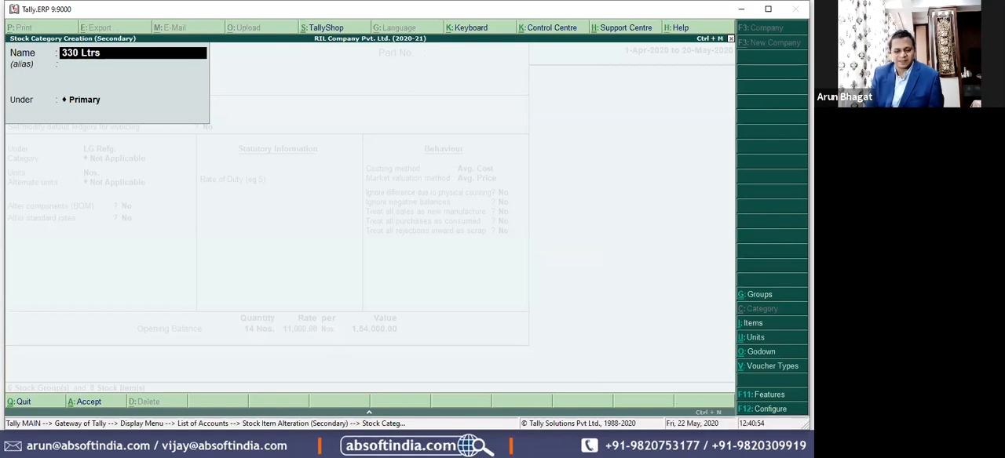
{"action": "type", "text": " Refg"}
{"action": "key", "text": "Return"}
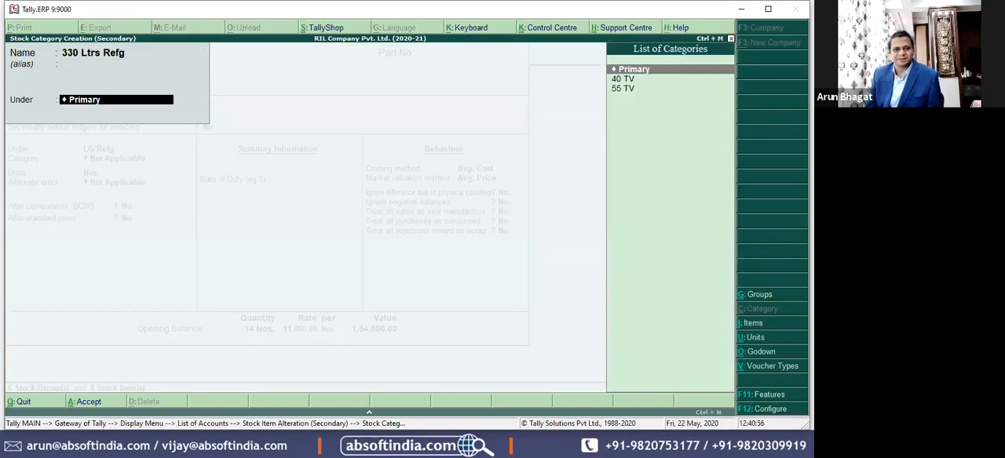
{"action": "key", "text": "Return"}
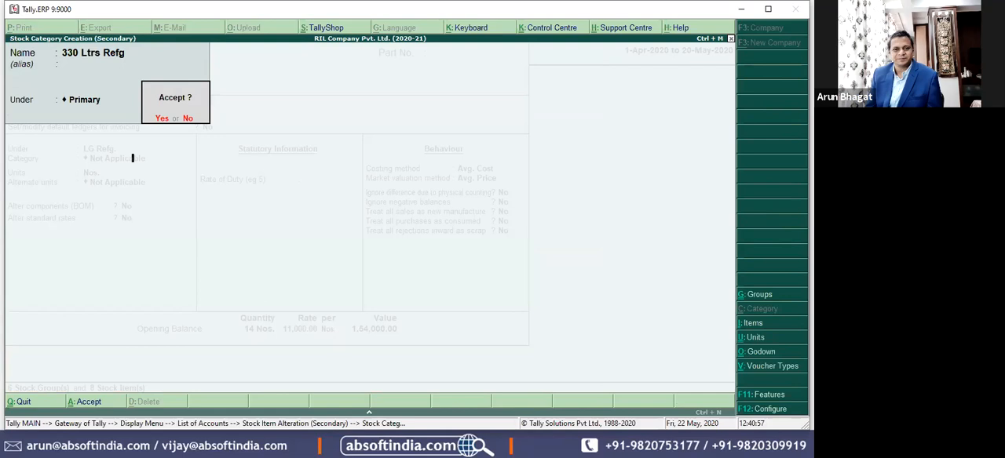
{"action": "key", "text": "Return"}
{"action": "key", "text": "Return"}
{"action": "key", "text": "Return"}
Step: Assign the category 330 Ltrs Refg to LG Refg 330 and save the item
{"action": "key", "text": "BackSpace"}
{"action": "key", "text": "BackSpace"}
{"action": "key", "text": "BackSpace"}
{"action": "key", "text": "BackSpace"}
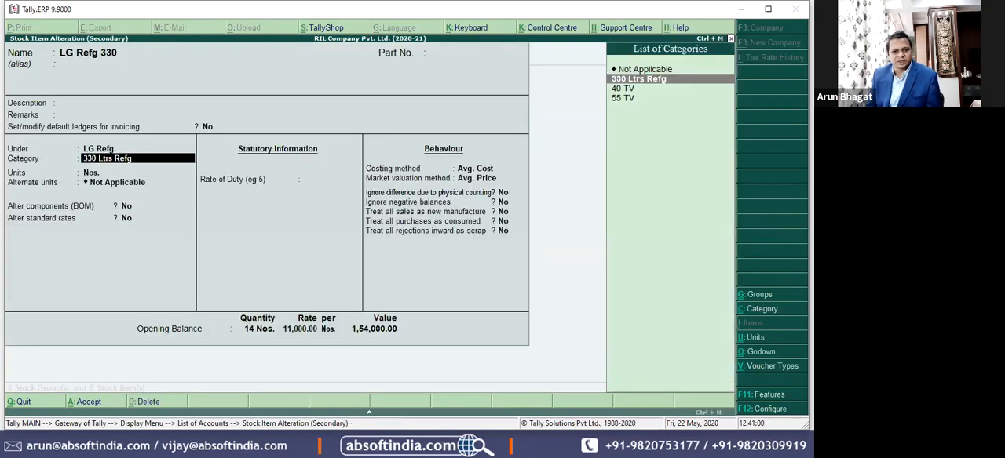
{"action": "key", "text": "Return"}
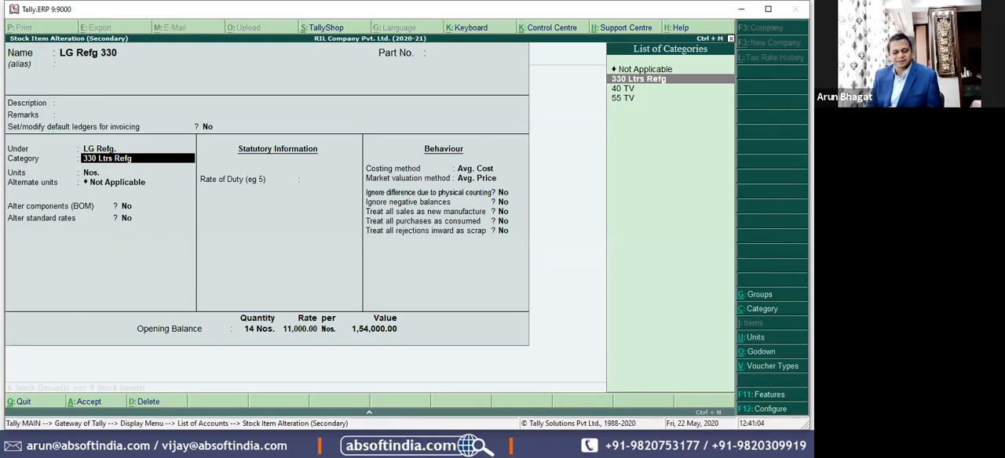
{"action": "key", "text": "ctrl+a"}
Step: Open the LG Refg 500 item for alteration and go to its category
{"action": "key", "text": "Down"}
{"action": "key", "text": "Down"}
{"action": "key", "text": "Down"}
{"action": "key", "text": "Return"}
{"action": "key", "text": "Return"}
{"action": "key", "text": "Return"}
{"action": "key", "text": "Return"}
{"action": "key", "text": "Return"}
{"action": "key", "text": "Return"}
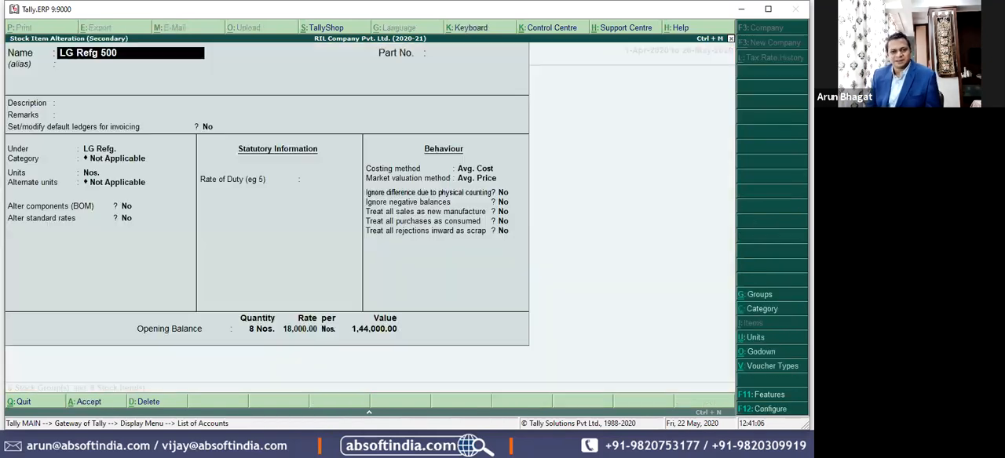
{"action": "key", "text": "Return"}
{"action": "key", "text": "Return"}
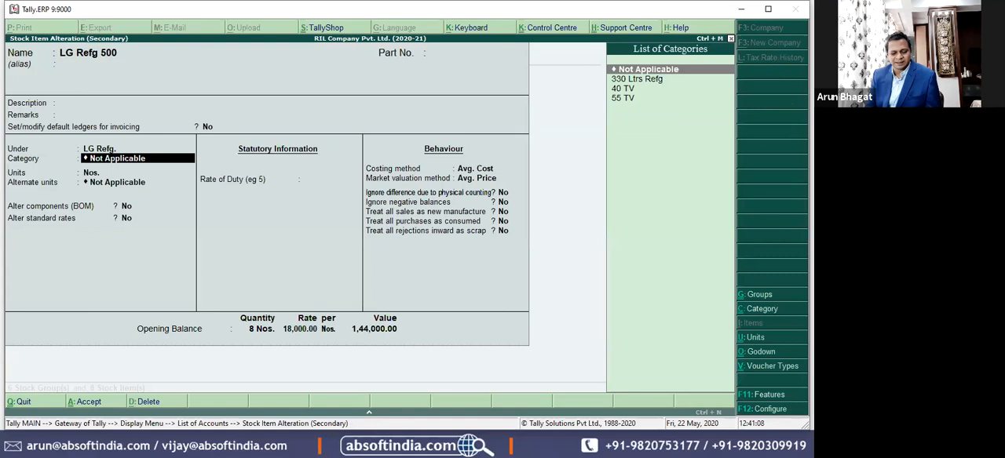
Step: Create the stock category 500 Lts. Refg. under Primary, assign it to LG Refg 500 and save the item
{"action": "key", "text": "alt+c"}
{"action": "key", "text": "ctrl+alt+v"}
{"action": "key", "text": "BackSpace"}
{"action": "key", "text": "BackSpace"}
{"action": "key", "text": "BackSpace"}
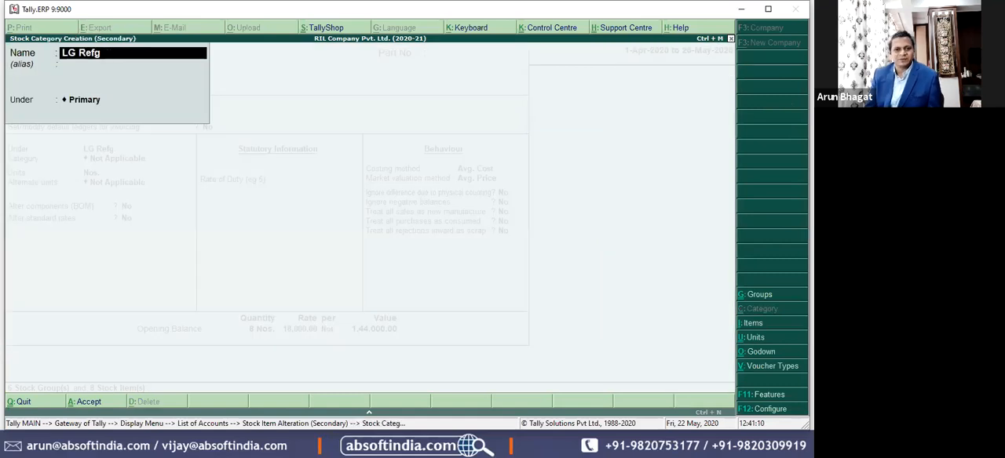
{"action": "key", "text": "BackSpace"}
{"action": "key", "text": "BackSpace"}
{"action": "key", "text": "BackSpace"}
{"action": "key", "text": "BackSpace"}
{"action": "key", "text": "BackSpace"}
{"action": "key", "text": "BackSpace"}
{"action": "key", "text": "BackSpace"}
{"action": "key", "text": "BackSpace"}
{"action": "type", "text": "500 Lts"}
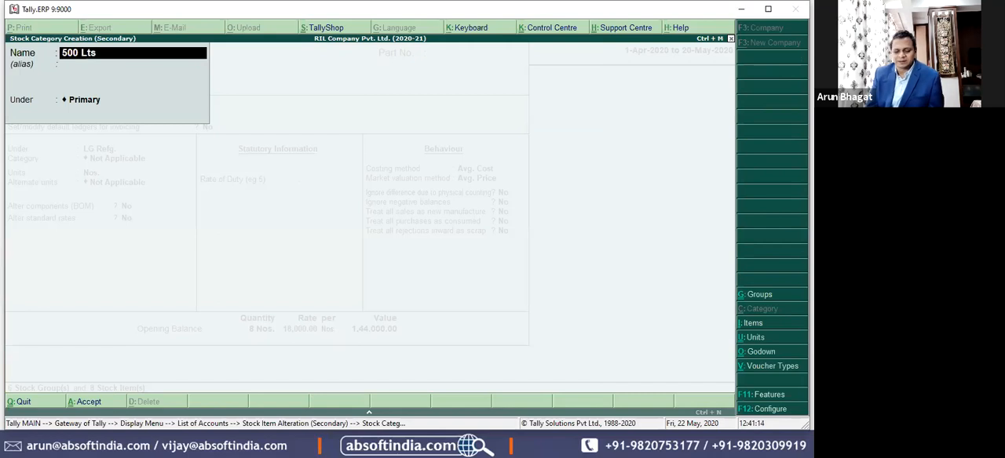
{"action": "type", "text": ". Refg"}
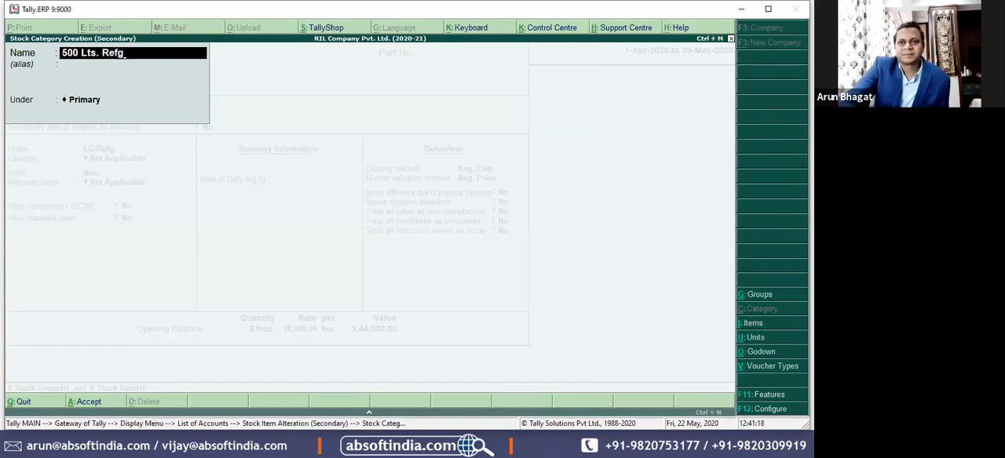
{"action": "key", "text": "Return"}
{"action": "key", "text": "Return"}
{"action": "key", "text": "Return"}
{"action": "key", "text": "Return"}
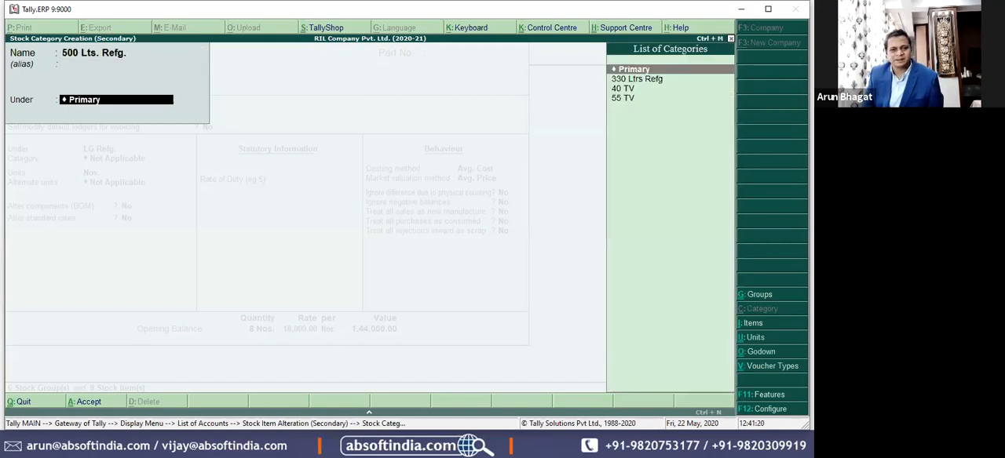
{"action": "key", "text": "Return"}
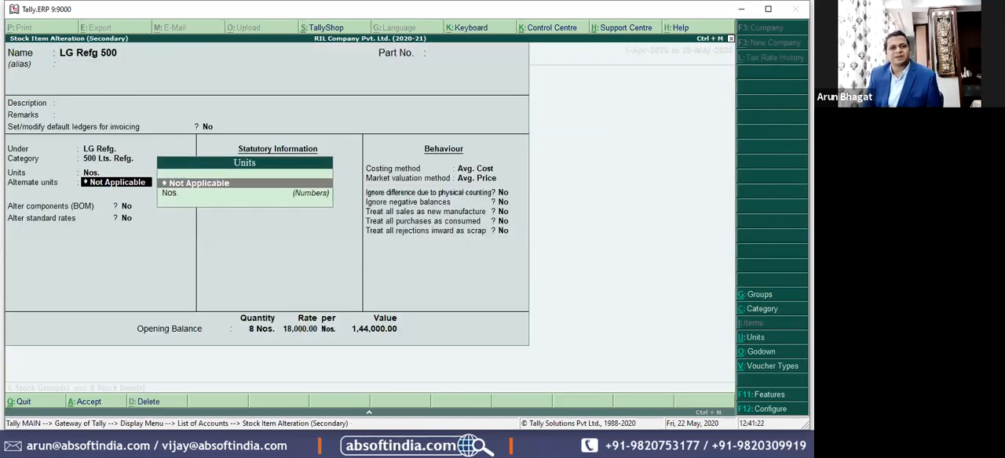
{"action": "key", "text": "ctrl+a"}
Step: Assign the category 40 TV to the LG LED 40 item and save it
{"action": "key", "text": "Down"}
{"action": "key", "text": "Down"}
{"action": "key", "text": "Down"}
{"action": "key", "text": "Down"}
{"action": "key", "text": "Down"}
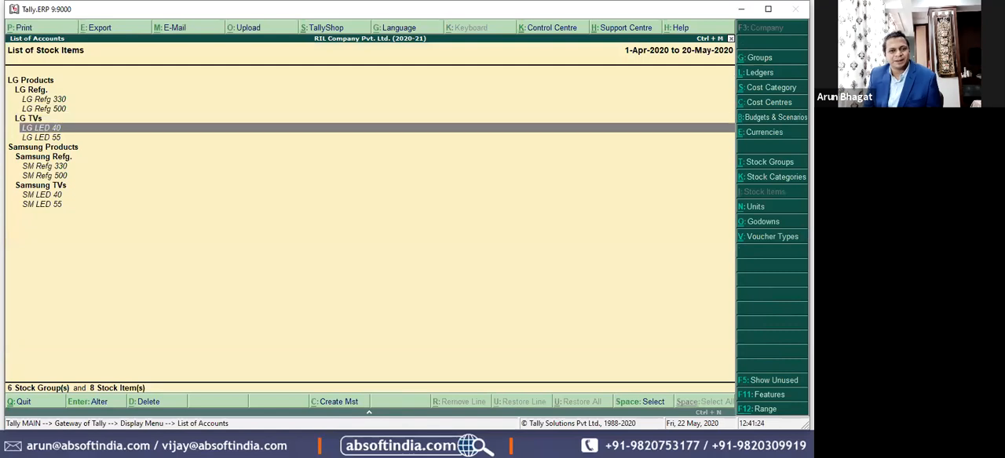
{"action": "key", "text": "Return"}
{"action": "key", "text": "Return"}
{"action": "key", "text": "Return"}
{"action": "key", "text": "Return"}
{"action": "key", "text": "Return"}
{"action": "key", "text": "Return"}
{"action": "key", "text": "Return"}
{"action": "key", "text": "Return"}
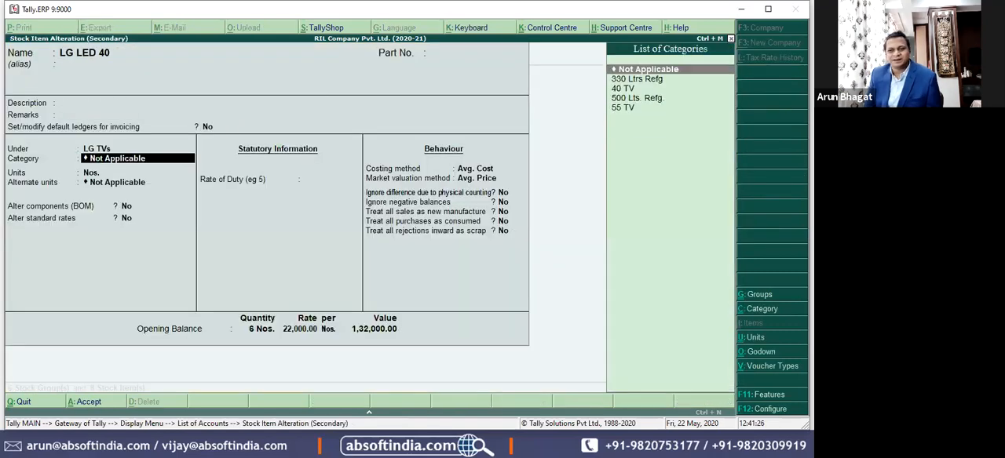
{"action": "key", "text": "Down"}
Step: Assign the category 55 TV to the LG LED 55 item and save it
{"action": "key", "text": "Down"}
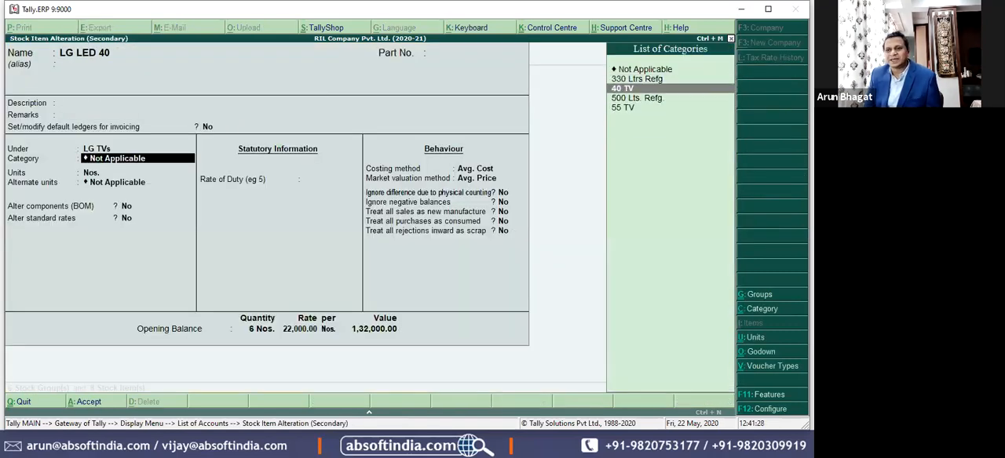
{"action": "key", "text": "Return"}
{"action": "key", "text": "Return"}
{"action": "key", "text": "Return"}
{"action": "key", "text": "ctrl+a"}
{"action": "key", "text": "Down"}
{"action": "key", "text": "Down"}
{"action": "key", "text": "Down"}
{"action": "key", "text": "Down"}
{"action": "key", "text": "Down"}
{"action": "key", "text": "Down"}
{"action": "key", "text": "Return"}
{"action": "key", "text": "Return"}
{"action": "key", "text": "Return"}
{"action": "key", "text": "Return"}
{"action": "key", "text": "Return"}
{"action": "key", "text": "Return"}
{"action": "key", "text": "Down"}
Step: Set LG LED 55's category to 55 TV, save the item and open SM Refg 330 for alteration
{"action": "key", "text": "Down"}
{"action": "key", "text": "Down"}
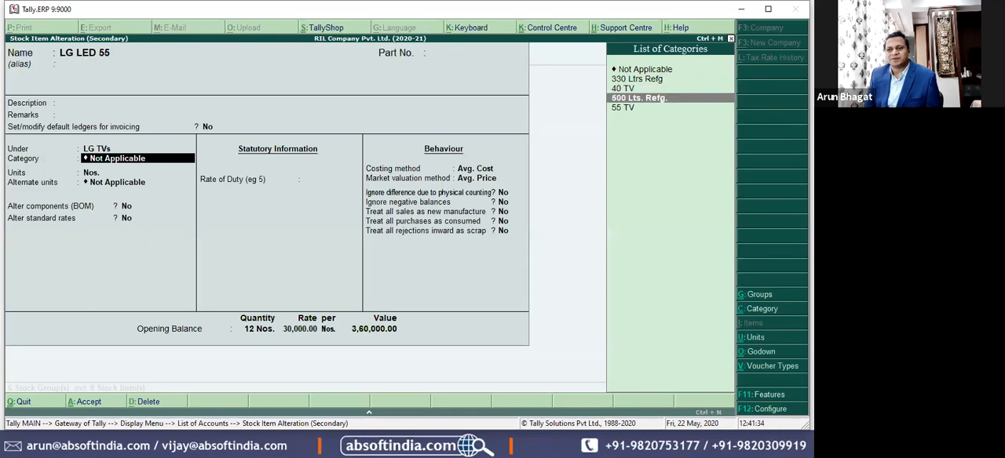
{"action": "key", "text": "Down"}
{"action": "key", "text": "Return"}
{"action": "key", "text": "Return"}
{"action": "key", "text": "ctrl+a"}
{"action": "key", "text": "Down"}
{"action": "key", "text": "Down"}
{"action": "key", "text": "Down"}
{"action": "key", "text": "Down"}
{"action": "key", "text": "Down"}
{"action": "key", "text": "Down"}
{"action": "key", "text": "Down"}
{"action": "key", "text": "Down"}
{"action": "key", "text": "Down"}
{"action": "key", "text": "Return"}
{"action": "key", "text": "Return"}
{"action": "key", "text": "Return"}
{"action": "key", "text": "Return"}
{"action": "key", "text": "Return"}
{"action": "key", "text": "Return"}
{"action": "key", "text": "Return"}
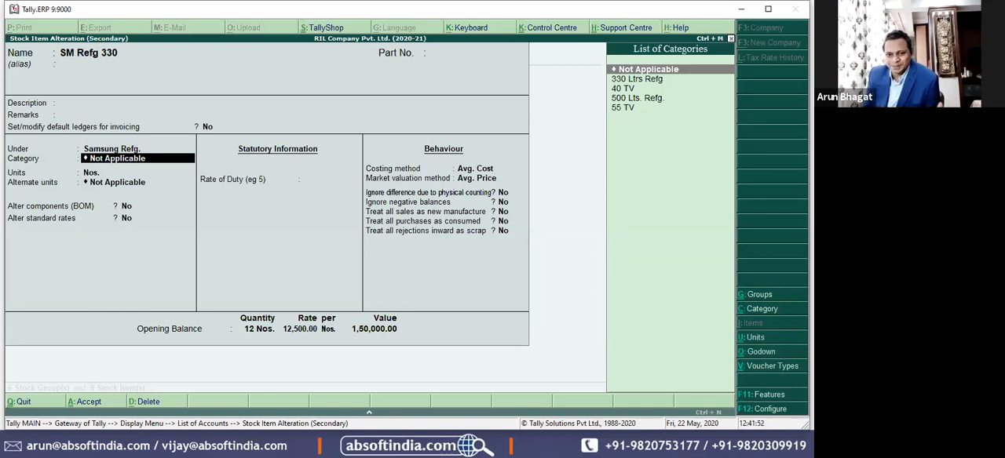
Step: Assign the category 330 Ltrs Refg to the SM Refg 330 item and save it
{"action": "key", "text": "Down"}
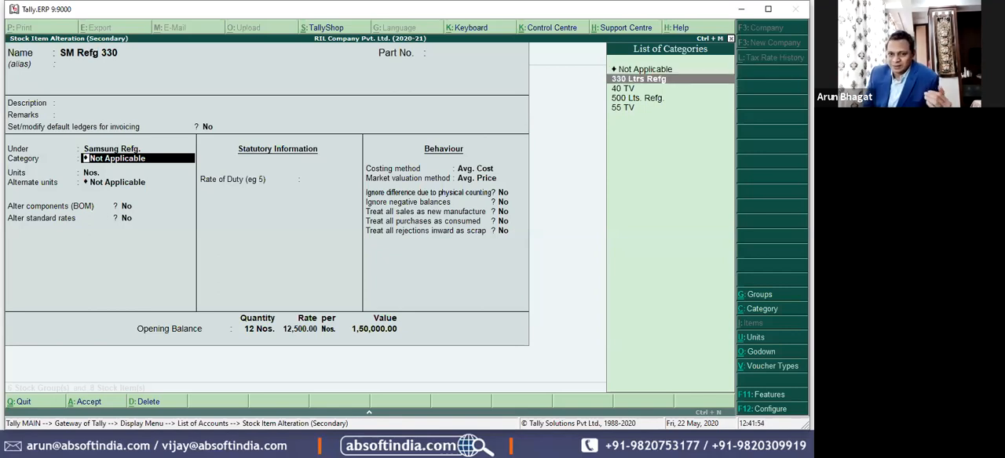
{"action": "key", "text": "Return"}
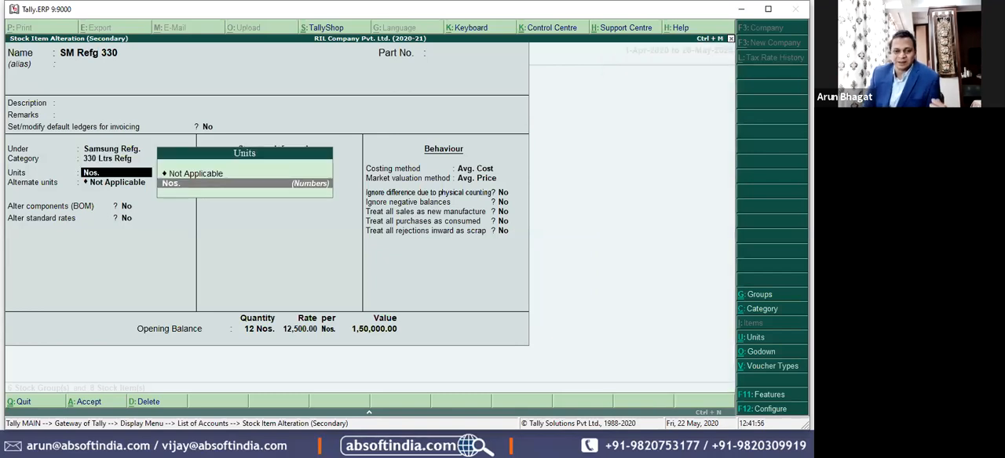
{"action": "key", "text": "Return"}
{"action": "key", "text": "Return"}
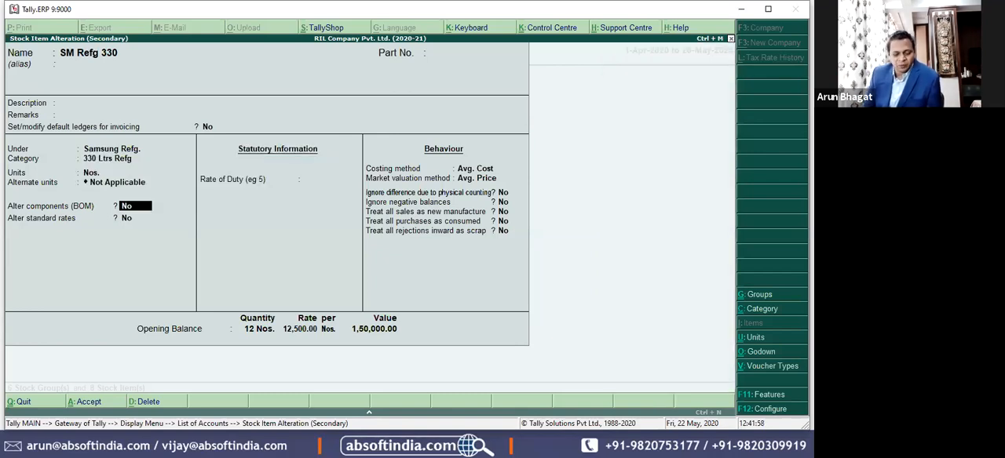
{"action": "key", "text": "ctrl+a"}
Step: Open the SM Refg 500 item for alteration and assign it the category 500 Lts. Refg
{"action": "key", "text": "Down"}
{"action": "key", "text": "Down"}
{"action": "key", "text": "Down"}
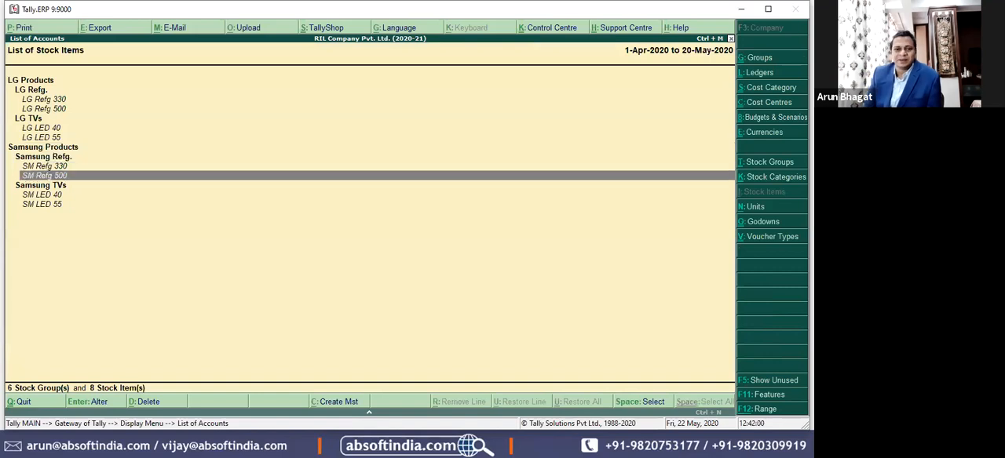
{"action": "key", "text": "Return"}
{"action": "key", "text": "Return"}
{"action": "key", "text": "Return"}
{"action": "key", "text": "Return"}
{"action": "key", "text": "Return"}
{"action": "key", "text": "Return"}
{"action": "key", "text": "Return"}
{"action": "key", "text": "Return"}
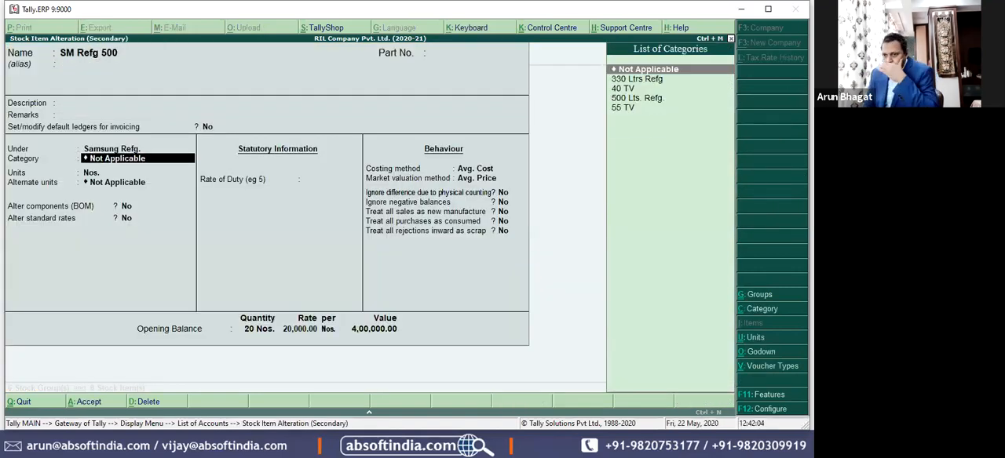
{"action": "key", "text": "Down"}
{"action": "key", "text": "Down"}
{"action": "key", "text": "Down"}
{"action": "key", "text": "Down"}
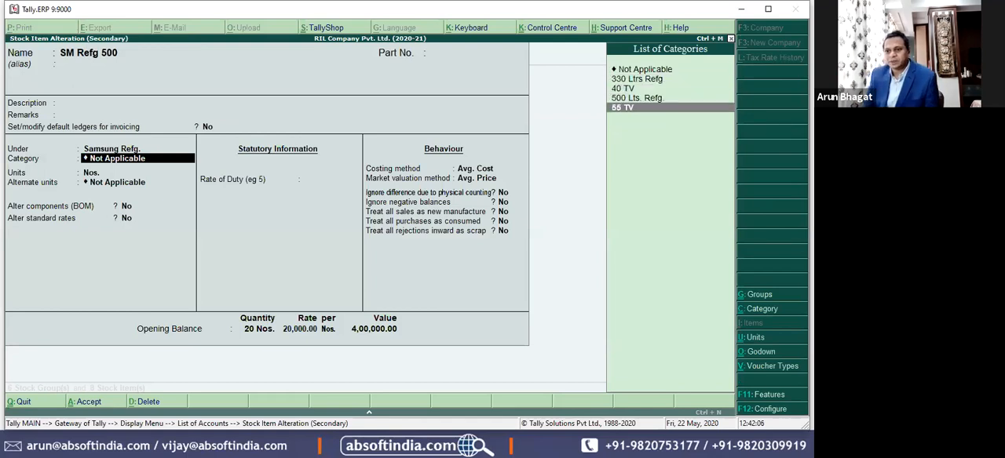
{"action": "key", "text": "Up"}
{"action": "key", "text": "Return"}
Step: Keep the remaining details of SM Refg 500 and save the item
{"action": "key", "text": "Return"}
{"action": "key", "text": "Return"}
{"action": "key", "text": "Return"}
{"action": "key", "text": "Return"}
{"action": "key", "text": "Return"}
{"action": "key", "text": "Return"}
{"action": "key", "text": "Return"}
{"action": "key", "text": "Return"}
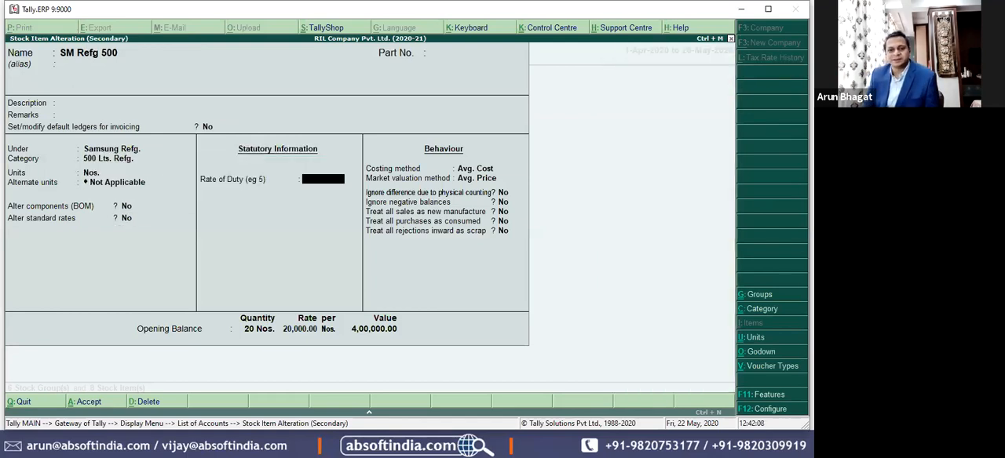
{"action": "key", "text": "Return"}
{"action": "key", "text": "Return"}
{"action": "key", "text": "Return"}
{"action": "key", "text": "Return"}
{"action": "key", "text": "Return"}
{"action": "key", "text": "Return"}
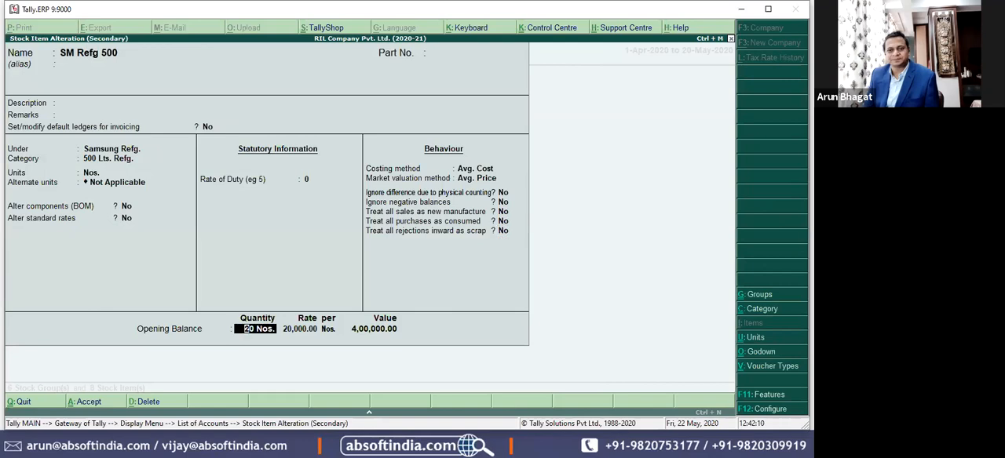
{"action": "key", "text": "Return"}
{"action": "key", "text": "ctrl+a"}
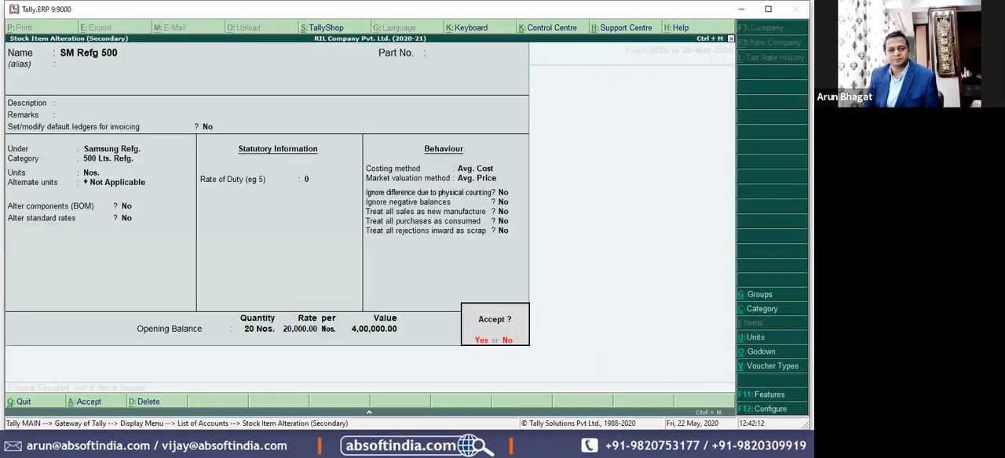
Step: Open the SM LED 40 item for alteration, assign it the category 40 TV and save it
{"action": "key", "text": "Return"}
{"action": "key", "text": "Down"}
{"action": "key", "text": "Down"}
{"action": "key", "text": "Down"}
{"action": "key", "text": "Down"}
{"action": "key", "text": "Down"}
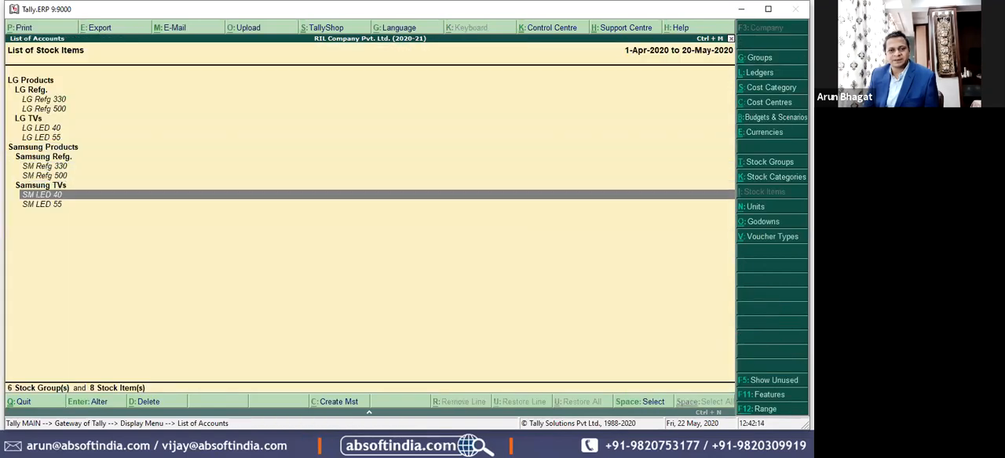
{"action": "key", "text": "Return"}
{"action": "key", "text": "Return"}
{"action": "key", "text": "Return"}
{"action": "key", "text": "Return"}
{"action": "key", "text": "BackSpace"}
{"action": "type", "text": "40"}
{"action": "key", "text": "Return"}
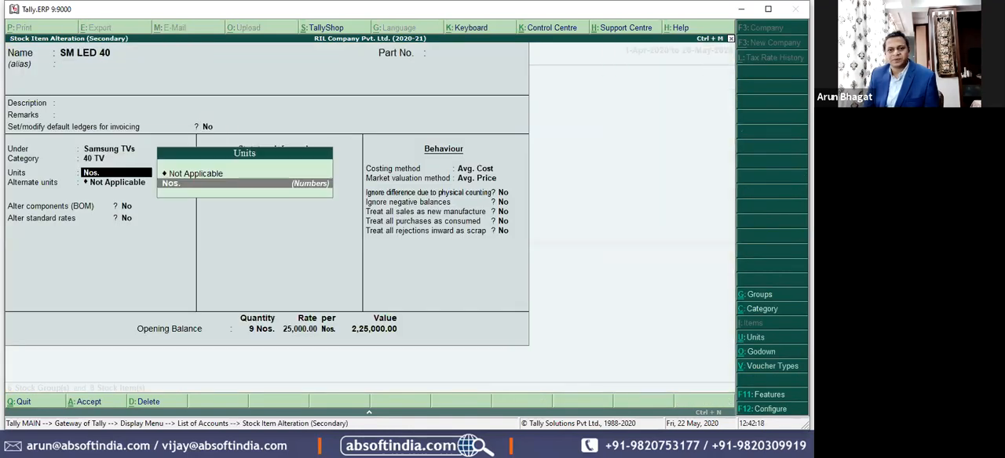
Step: Open the SM LED 55 item for alteration, assign it the category 55 TV and save it
{"action": "key", "text": "Return"}
{"action": "key", "text": "ctrl+a"}
{"action": "key", "text": "Down"}
{"action": "key", "text": "Down"}
{"action": "key", "text": "Down"}
{"action": "key", "text": "Down"}
{"action": "key", "text": "Down"}
{"action": "key", "text": "Down"}
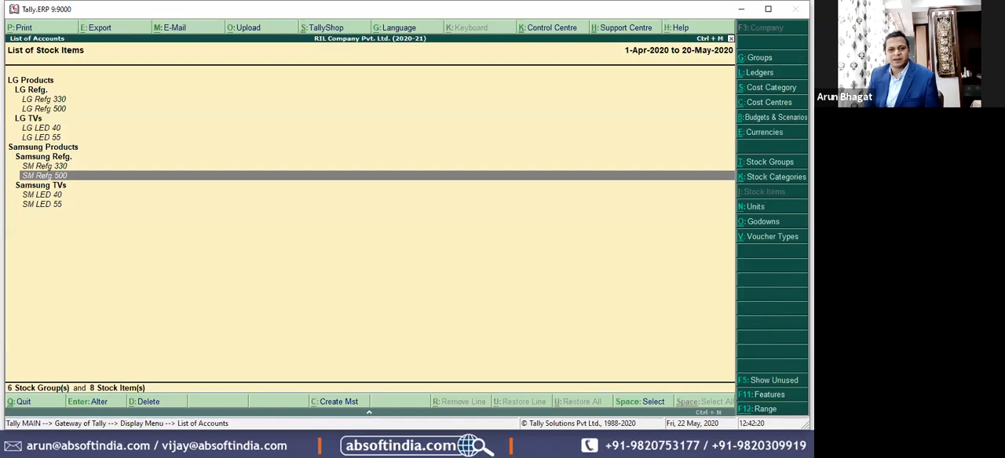
{"action": "key", "text": "Return"}
{"action": "key", "text": "Return"}
{"action": "key", "text": "Return"}
{"action": "key", "text": "Return"}
{"action": "key", "text": "Return"}
{"action": "key", "text": "Return"}
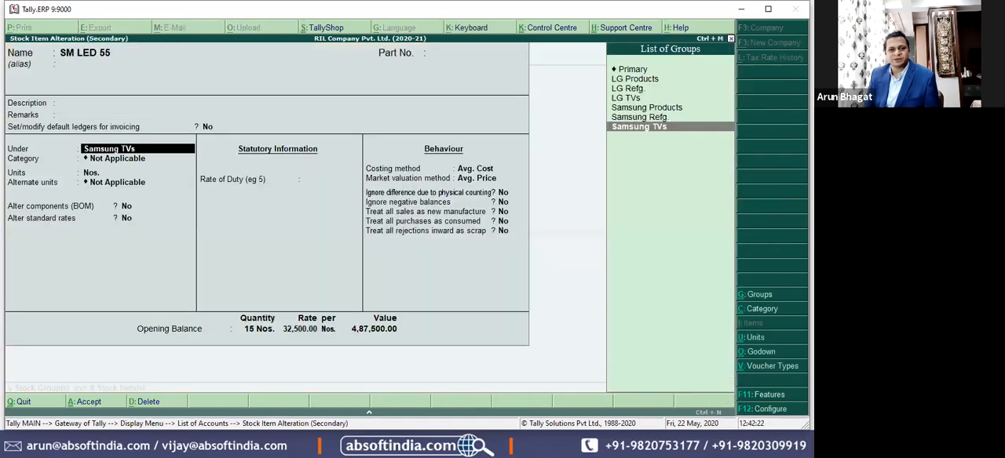
{"action": "key", "text": "Return"}
{"action": "key", "text": "Down"}
{"action": "key", "text": "Down"}
{"action": "key", "text": "Down"}
{"action": "key", "text": "Down"}
{"action": "key", "text": "Return"}
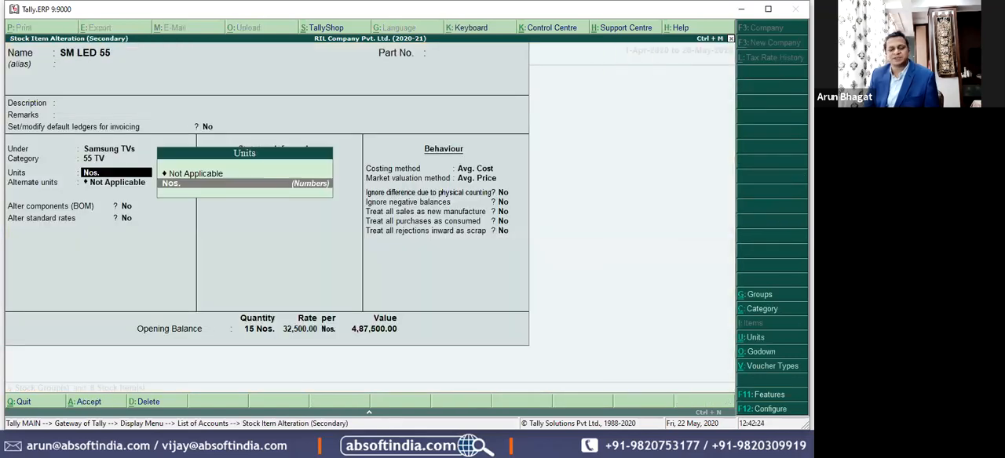
{"action": "key", "text": "ctrl+a"}
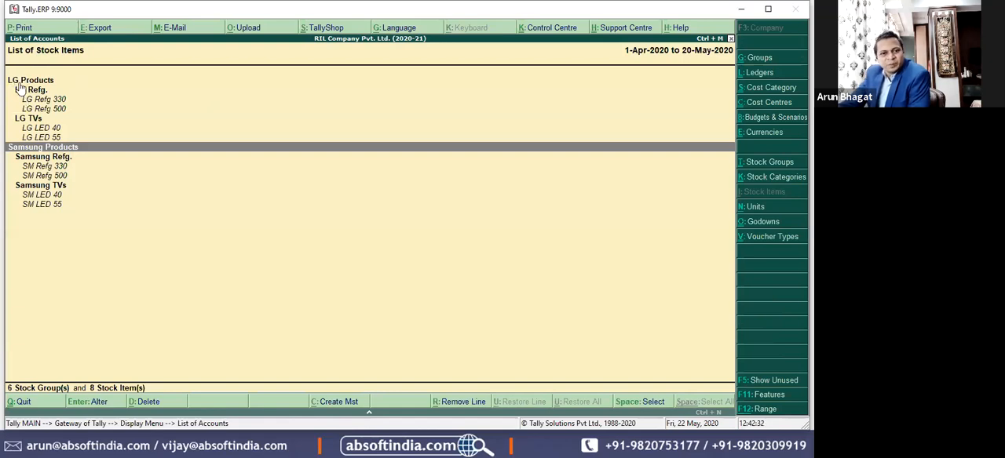
Step: Display the list of stock categories and review the LG and Samsung items grouped under each one
{"action": "left_click", "coordinate": [758, 183]}
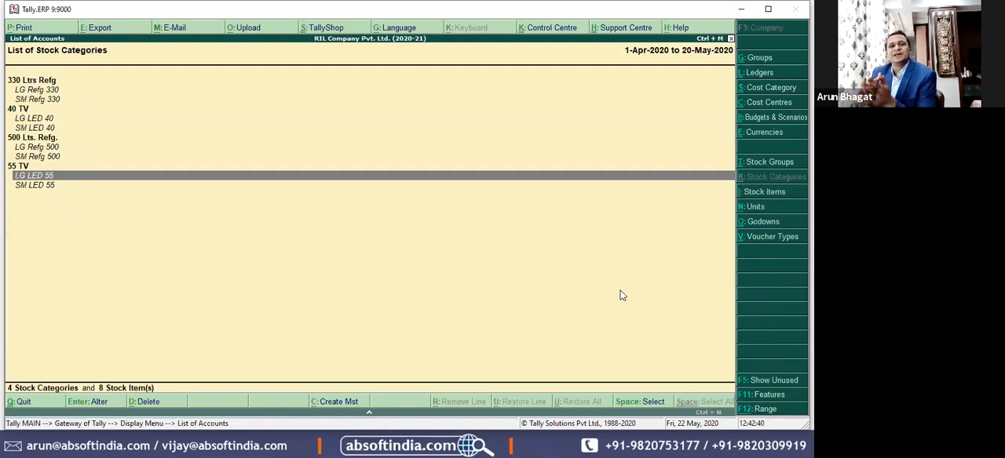
{"action": "key", "text": "Up"}
{"action": "key", "text": "Up"}
{"action": "key", "text": "Up"}
{"action": "key", "text": "Up"}
{"action": "key", "text": "Up"}
{"action": "key", "text": "Up"}
{"action": "key", "text": "Up"}
{"action": "key", "text": "Up"}
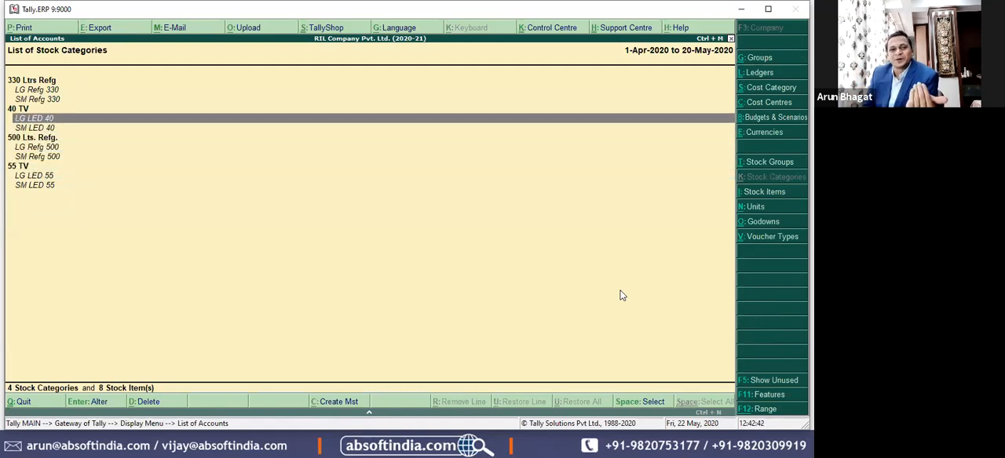
{"action": "key", "text": "Up"}
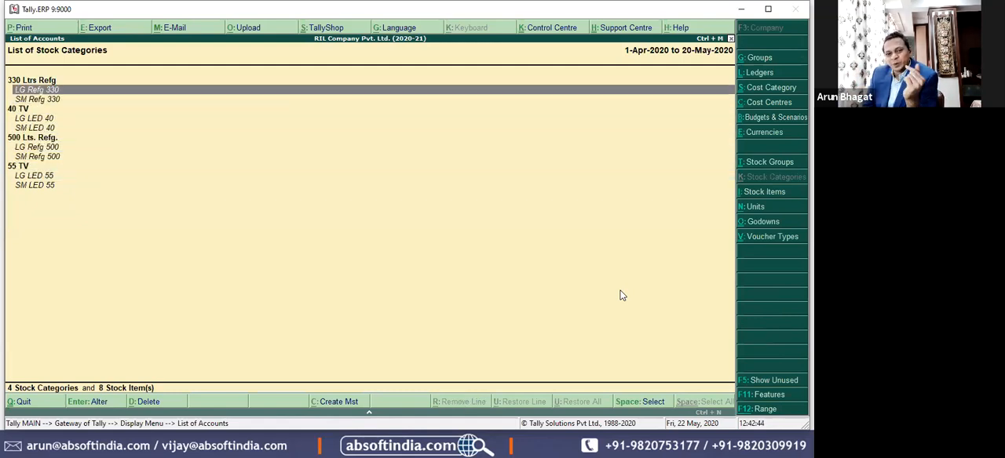
{"action": "key", "text": "Down"}
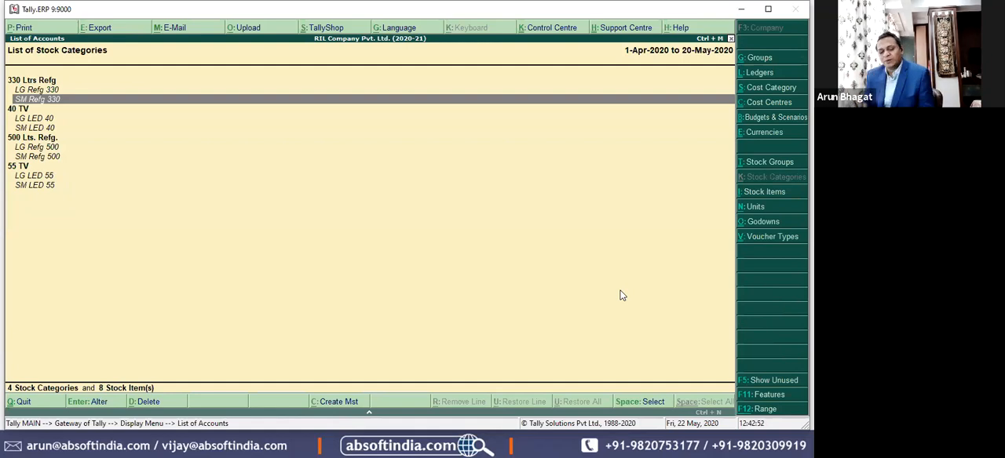
Step: Open the Stock Summary and configure it to expand all levels in detailed format
{"action": "key", "text": "Escape"}
{"action": "key", "text": "Escape"}
{"action": "key", "text": "s"}
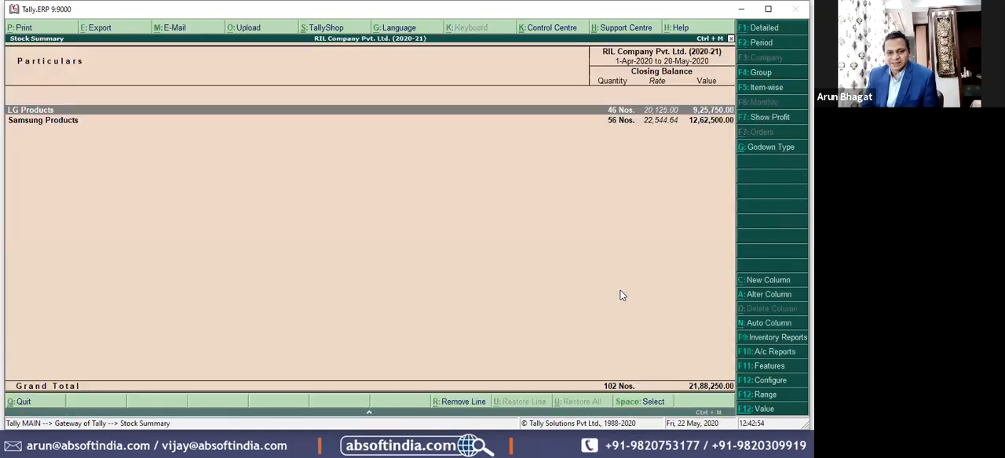
{"action": "key", "text": "F12"}
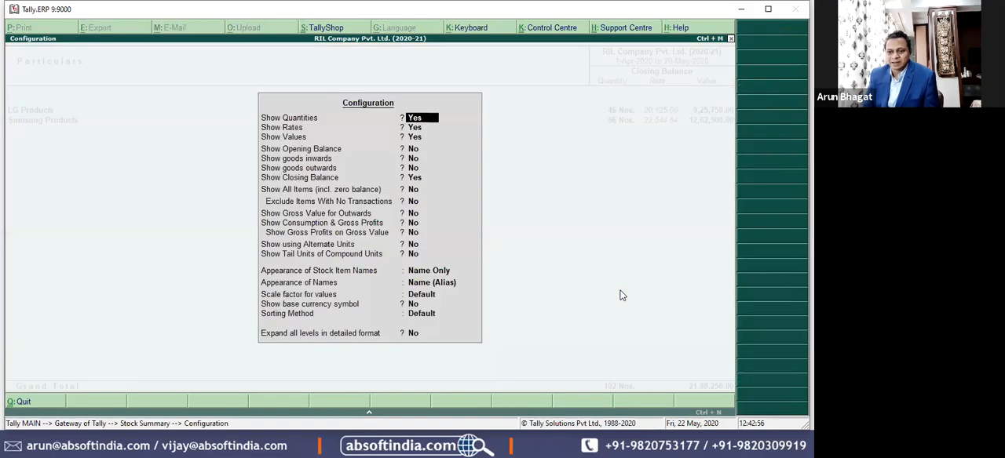
{"action": "key", "text": "End"}
{"action": "key", "text": "y"}
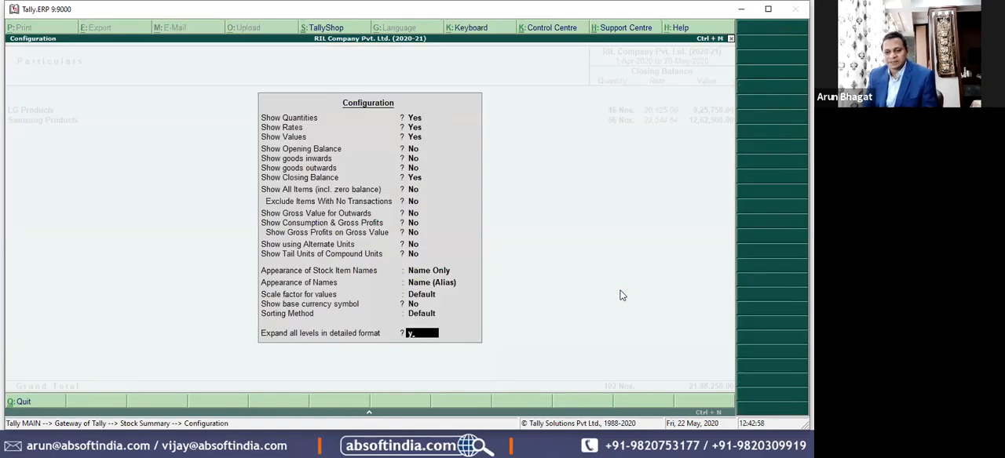
{"action": "key", "text": "Return"}
Step: Examine the detailed stock summary's item and godown breakdown for LG and Samsung products
{"action": "key", "text": "Down"}
{"action": "key", "text": "Down"}
{"action": "key", "text": "Down"}
{"action": "key", "text": "Down"}
{"action": "key", "text": "Down"}
{"action": "key", "text": "Down"}
{"action": "key", "text": "Down"}
{"action": "key", "text": "Down"}
{"action": "key", "text": "Down"}
{"action": "key", "text": "Down"}
{"action": "key", "text": "Down"}
{"action": "key", "text": "Down"}
{"action": "key", "text": "Down"}
{"action": "key", "text": "Down"}
{"action": "key", "text": "Down"}
{"action": "key", "text": "Down"}
{"action": "key", "text": "Down"}
{"action": "key", "text": "Down"}
{"action": "key", "text": "Down"}
{"action": "key", "text": "Down"}
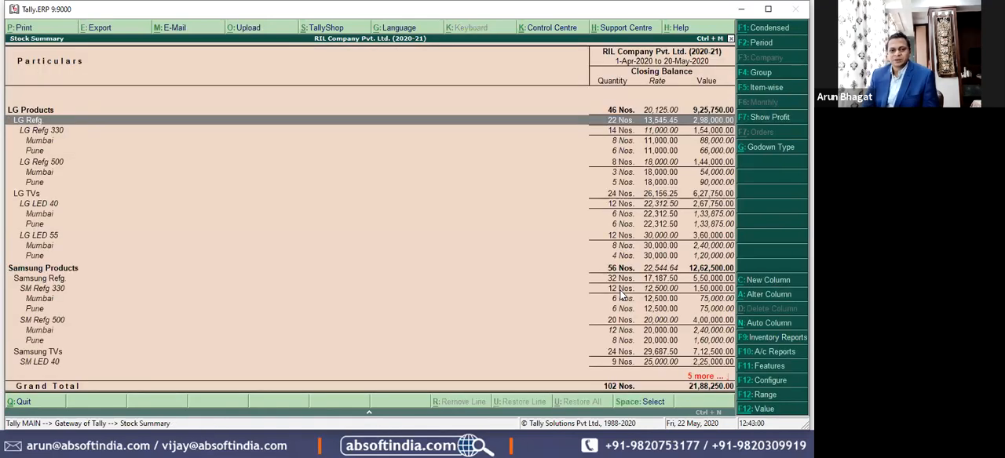
{"action": "key", "text": "Up"}
{"action": "key", "text": "Up"}
{"action": "key", "text": "Up"}
{"action": "key", "text": "Up"}
{"action": "key", "text": "Up"}
{"action": "key", "text": "Up"}
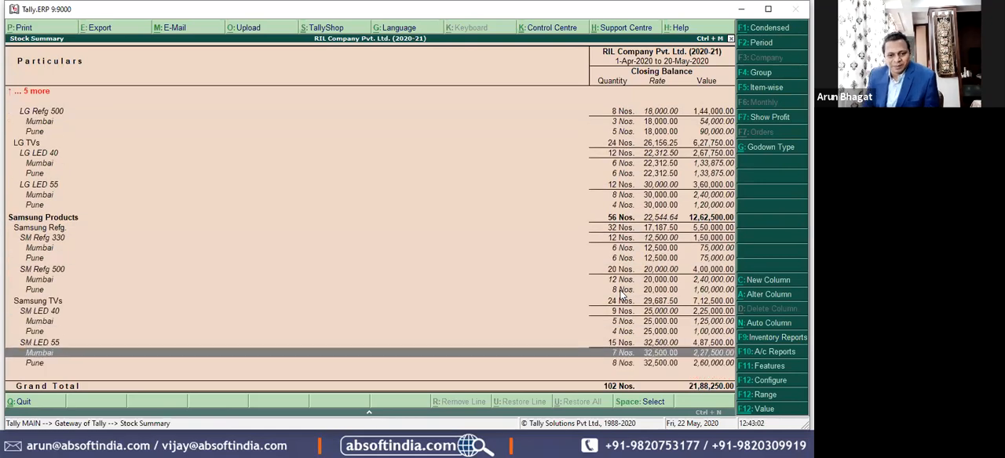
{"action": "key", "text": "Down"}
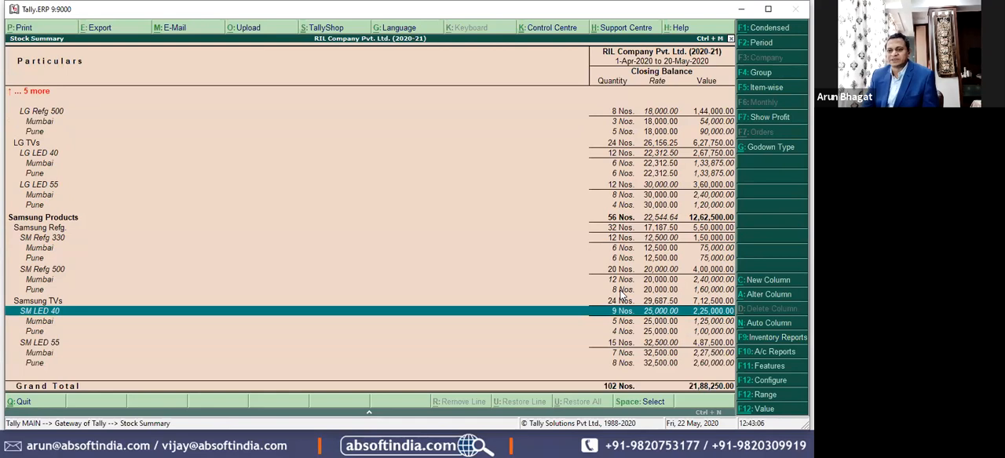
{"action": "key", "text": "Down"}
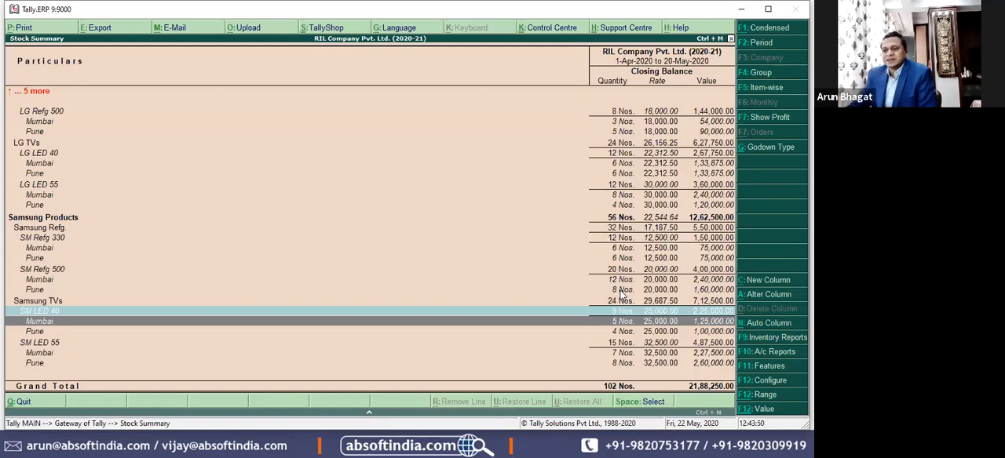
Step: Open the Stock Category Summary from the inventory reports
{"action": "left_click", "coordinate": [784, 339]}
{"action": "key", "text": "Escape"}
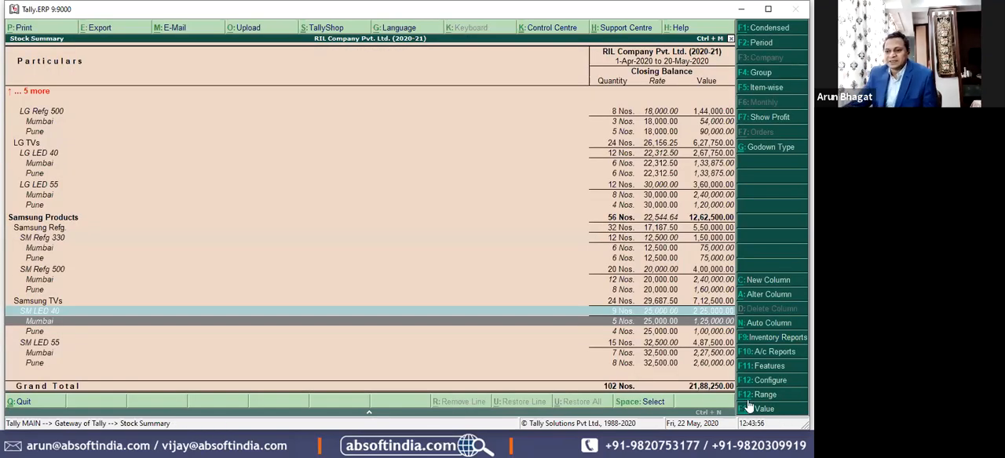
{"action": "left_click", "coordinate": [771, 341]}
{"action": "key", "text": "Down"}
{"action": "key", "text": "Down"}
{"action": "key", "text": "Down"}
{"action": "key", "text": "Down"}
{"action": "key", "text": "Down"}
{"action": "key", "text": "Down"}
{"action": "key", "text": "Down"}
{"action": "key", "text": "Down"}
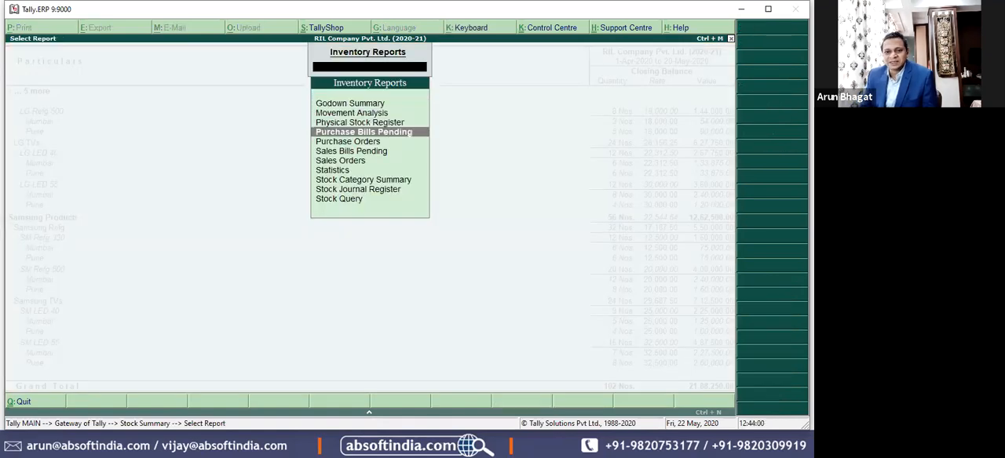
{"action": "key", "text": "Return"}
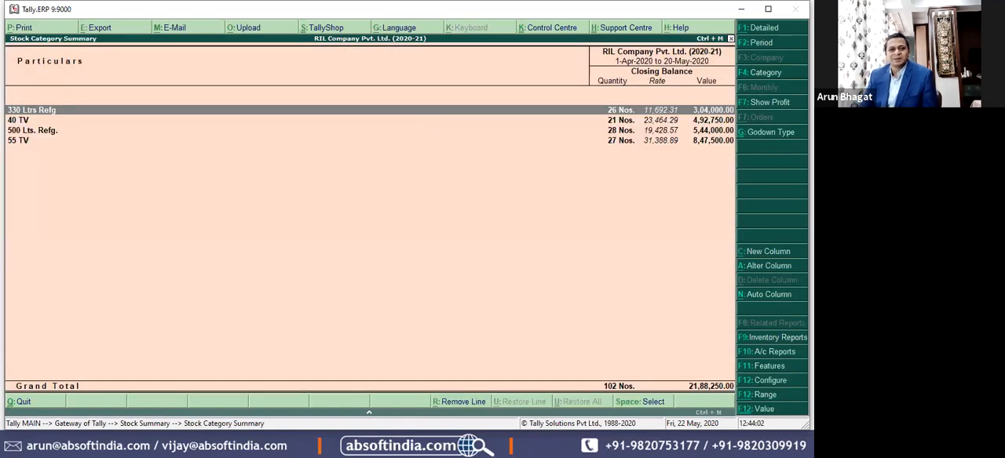
Step: Examine the closing quantities, rates and values of the refrigerator and TV categories
{"action": "key", "text": "Down"}
{"action": "key", "text": "Down"}
{"action": "key", "text": "Down"}
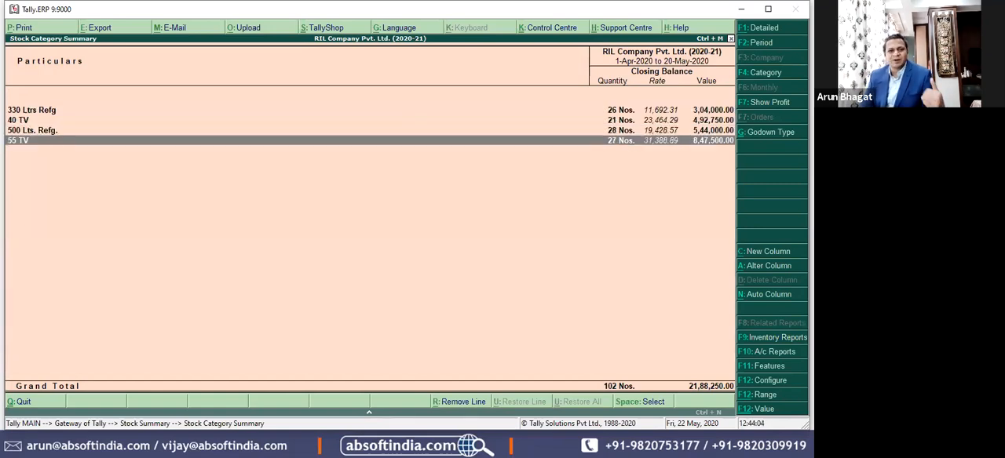
{"action": "key", "text": "Up"}
{"action": "key", "text": "Up"}
{"action": "key", "text": "Down"}
{"action": "key", "text": "Down"}
{"action": "key", "text": "Up"}
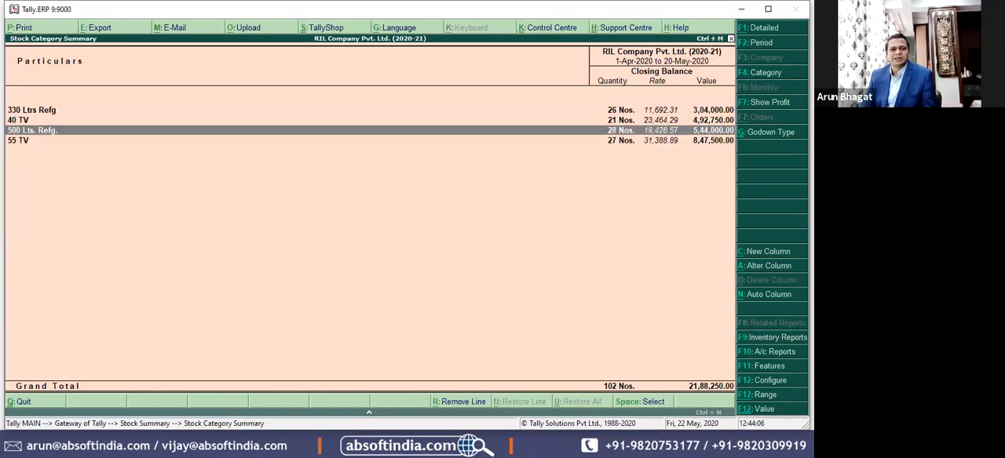
Step: Drill into the 40 TV category, expand LG LED 40 by godown and switch to the Guru Electronics presentation slide
{"action": "key", "text": "Up"}
{"action": "key", "text": "Return"}
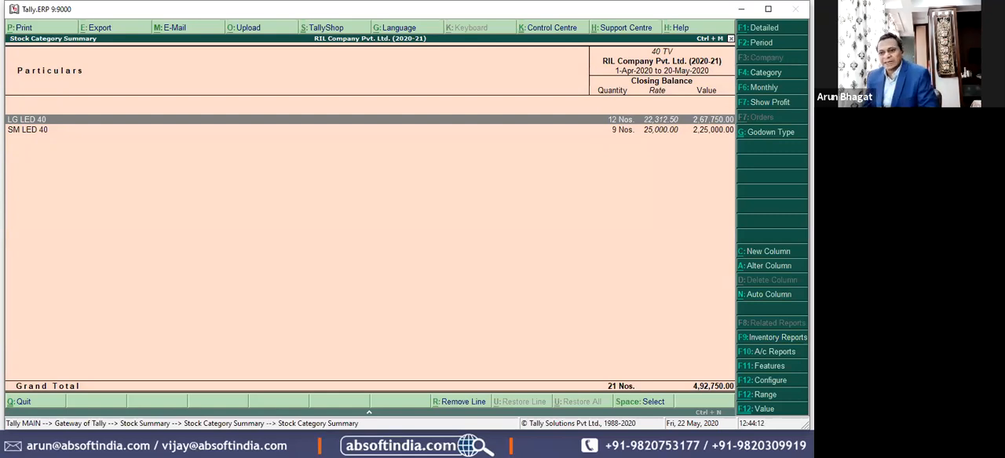
{"action": "key", "text": "shift+Return"}
{"action": "key", "text": "Down"}
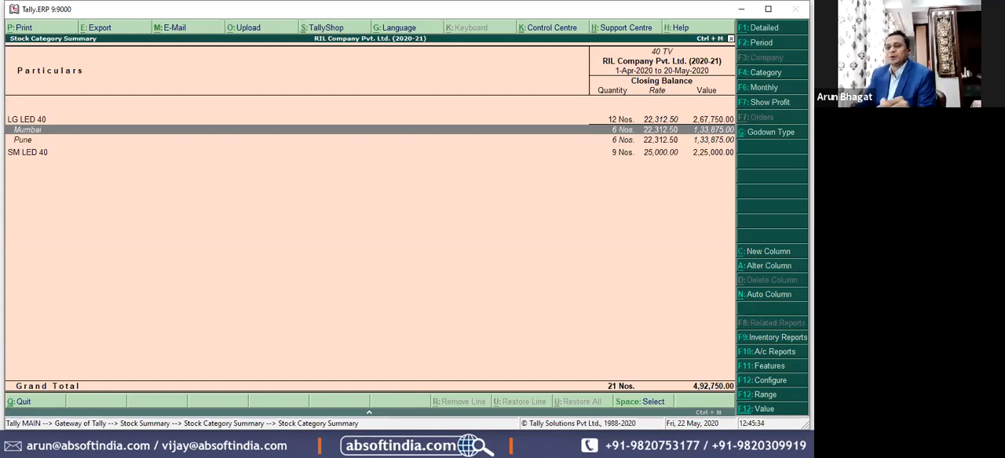
{"action": "key", "text": "alt+Tab"}
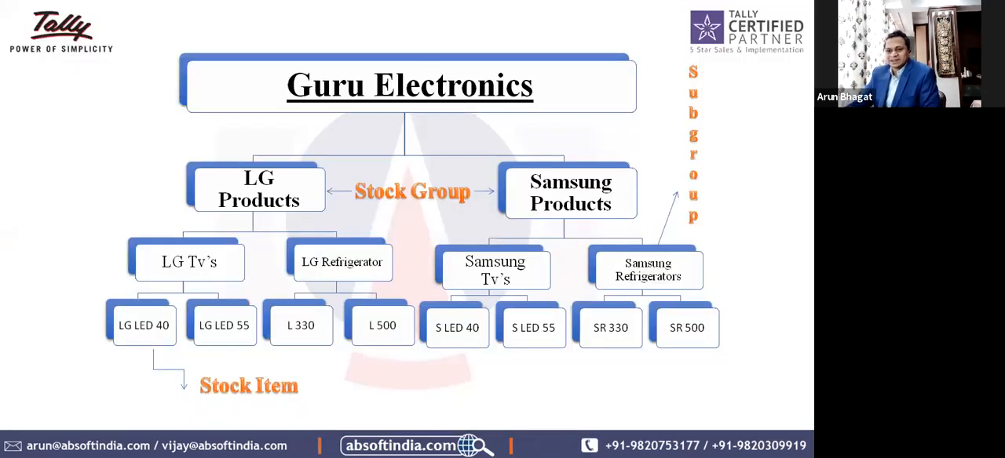
Step: Present the Guru Electronics hierarchy slide through its Stock Category callout, restarting the slide show from the title slide's successor
{"action": "key", "text": "Right"}
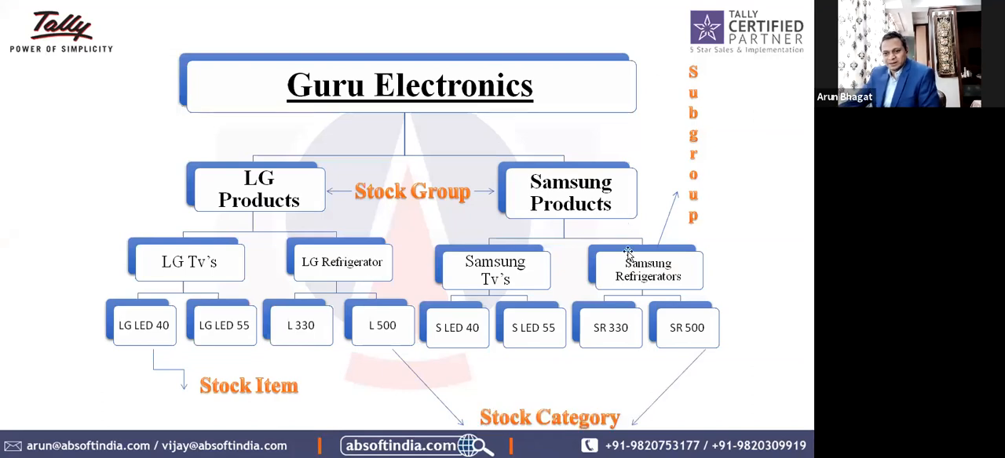
{"action": "key", "text": "Escape"}
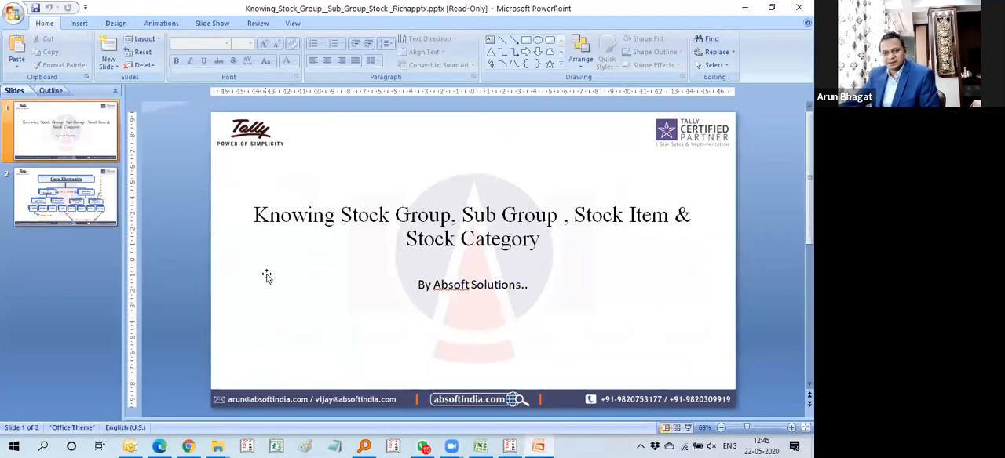
{"action": "left_click", "coordinate": [82, 200]}
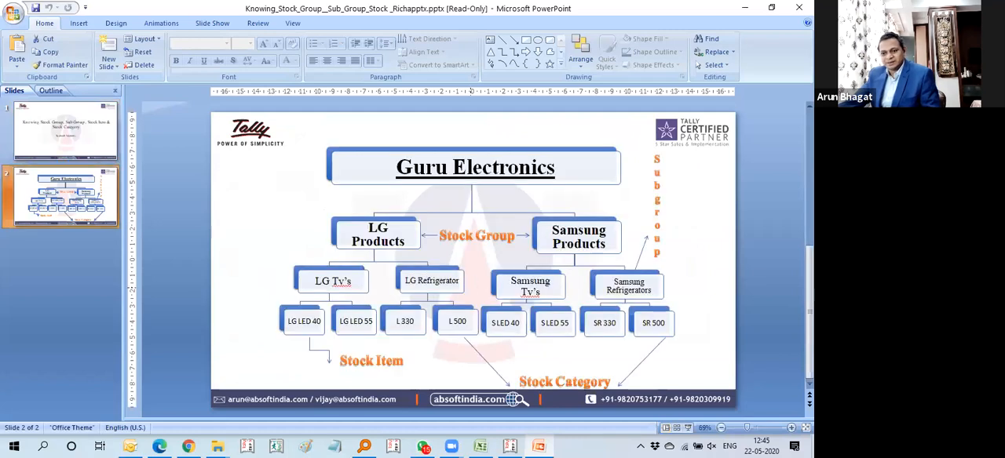
{"action": "key", "text": "F5"}
{"action": "key", "text": "Right"}
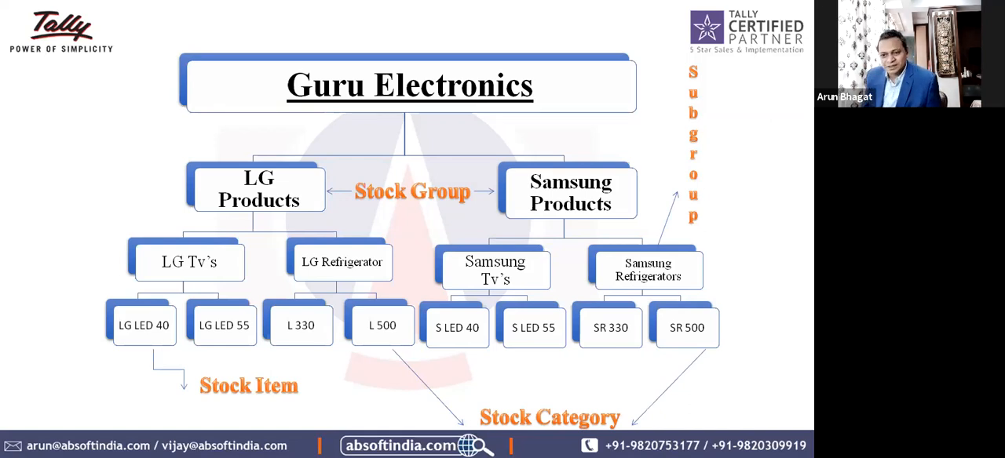
{"action": "key", "text": "Escape"}
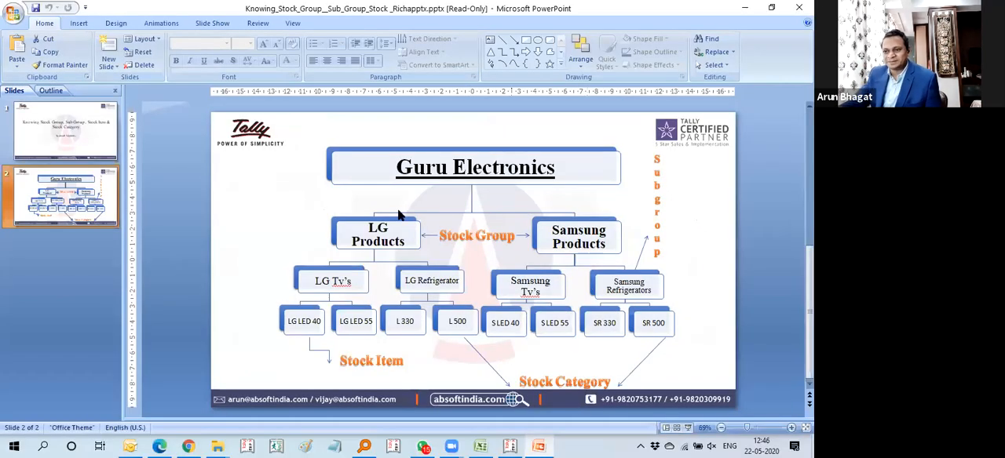
Step: Switch to Tally.ERP 9, leave the stock reports and open the company's Inventory Features
{"action": "key", "text": "alt+Tab"}
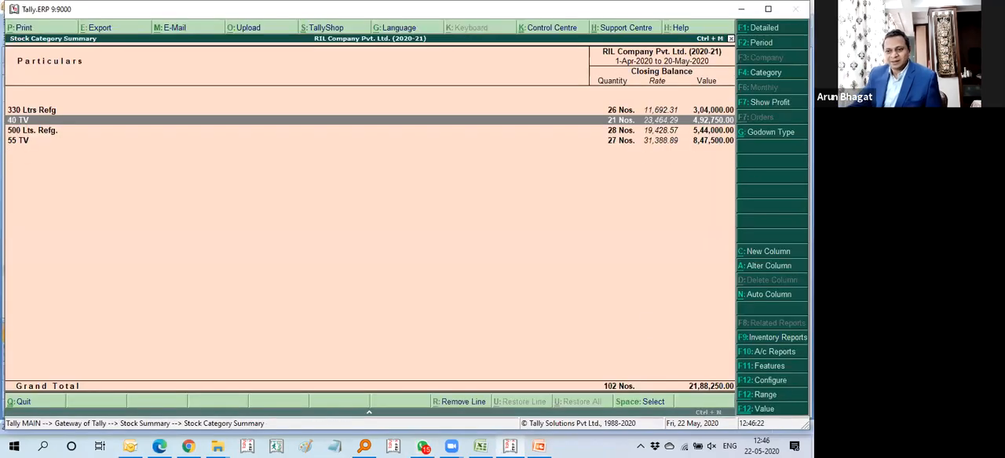
{"action": "key", "text": "Escape"}
{"action": "key", "text": "Escape"}
{"action": "key", "text": "F11"}
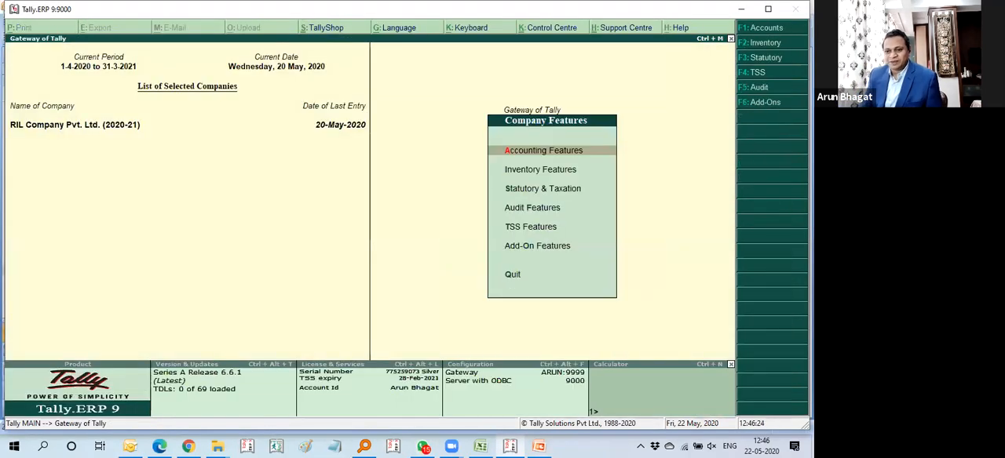
{"action": "key", "text": "Down"}
{"action": "key", "text": "Return"}
Step: Enable batch-wise details and expiry dates for batches in the Storage and Classification settings
{"action": "key", "text": "Down"}
{"action": "key", "text": "Down"}
{"action": "key", "text": "Down"}
{"action": "key", "text": "Down"}
{"action": "key", "text": "Down"}
{"action": "key", "text": "Down"}
{"action": "key", "text": "Down"}
{"action": "key", "text": "Down"}
{"action": "key", "text": "Down"}
{"action": "key", "text": "Down"}
{"action": "key", "text": "Down"}
{"action": "key", "text": "Down"}
{"action": "key", "text": "Down"}
{"action": "key", "text": "Down"}
{"action": "key", "text": "Up"}
{"action": "key", "text": "Up"}
{"action": "key", "text": "Up"}
{"action": "key", "text": "Up"}
{"action": "key", "text": "Up"}
{"action": "key", "text": "Up"}
{"action": "key", "text": "Up"}
{"action": "key", "text": "Up"}
{"action": "key", "text": "Up"}
{"action": "key", "text": "Up"}
{"action": "key", "text": "Up"}
{"action": "key", "text": "Down"}
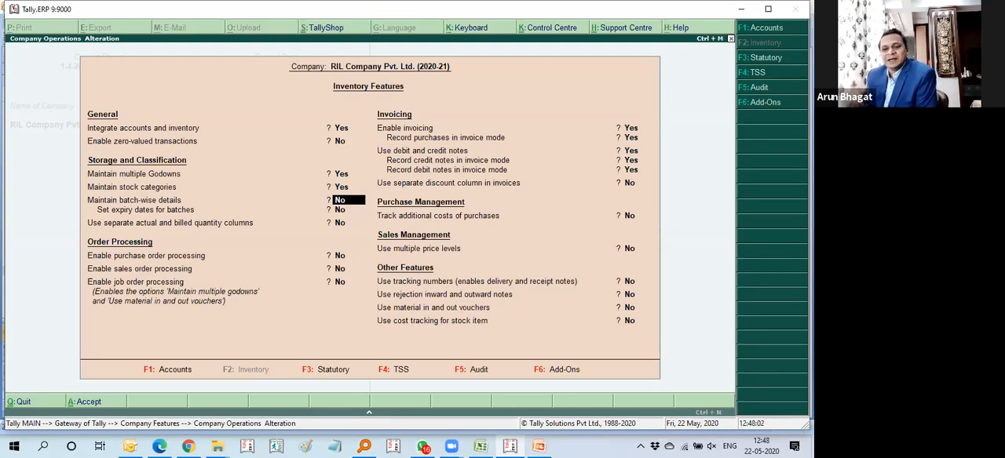
{"action": "type", "text": "y"}
{"action": "key", "text": "Return"}
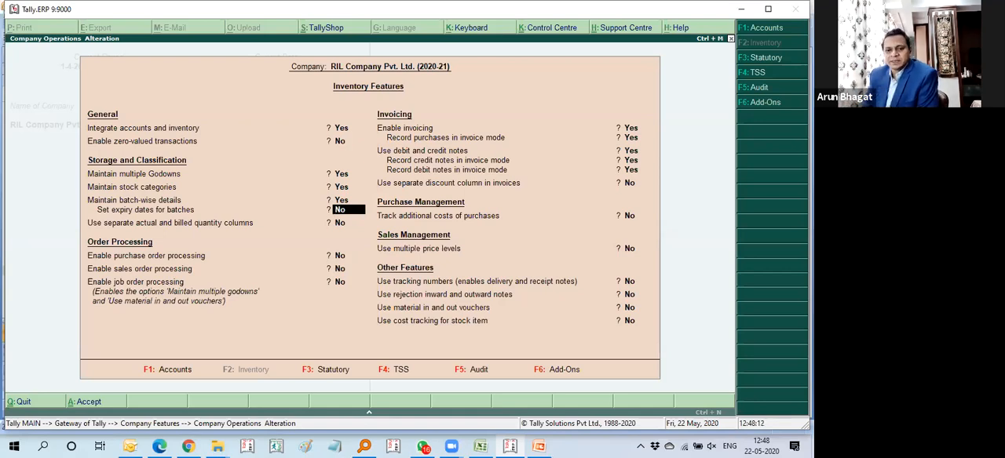
{"action": "type", "text": "y"}
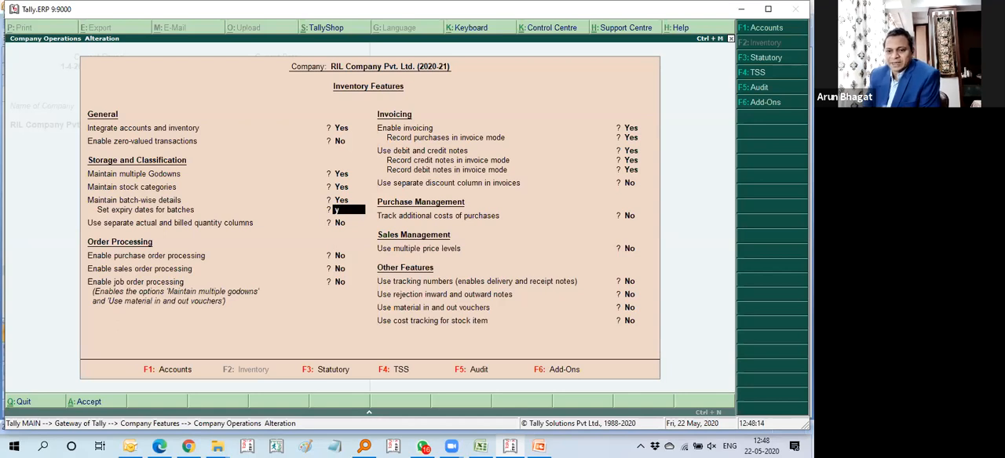
{"action": "key", "text": "Return"}
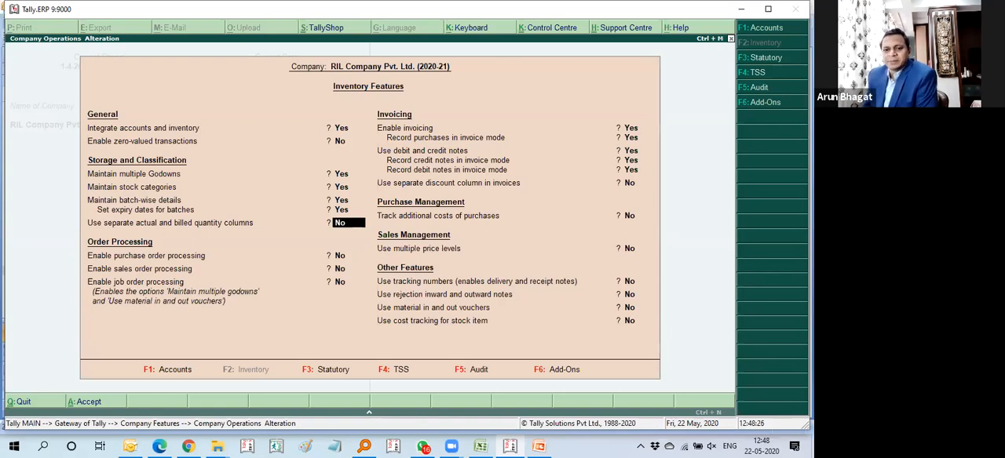
Step: Enable separate actual and billed quantity columns in the inventory features
{"action": "type", "text": "y"}
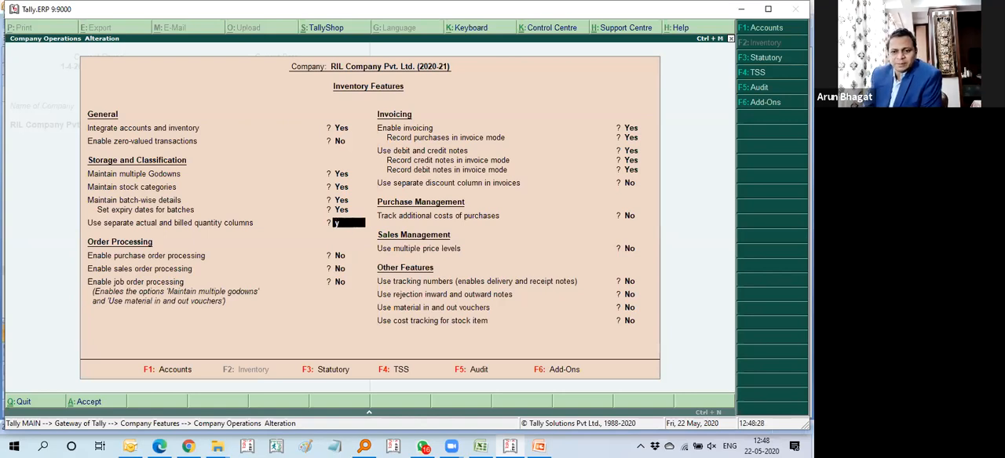
{"action": "key", "text": "BackSpace"}
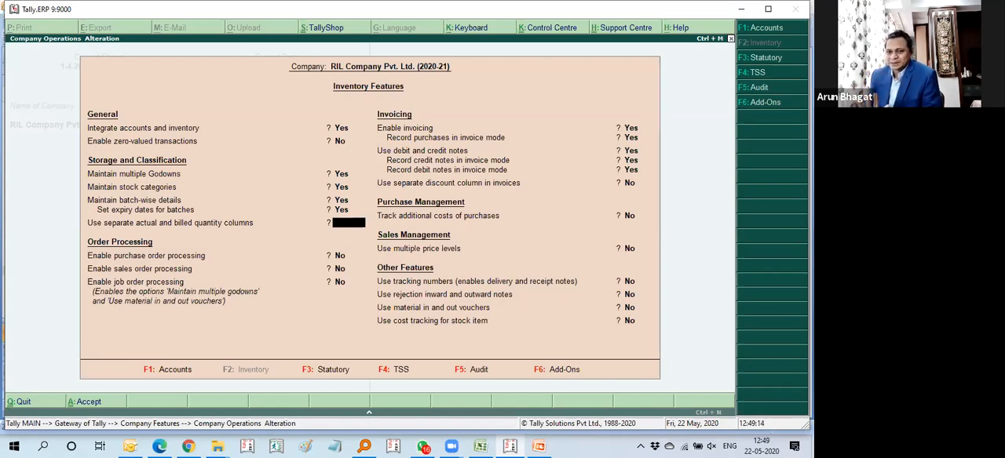
{"action": "type", "text": "y"}
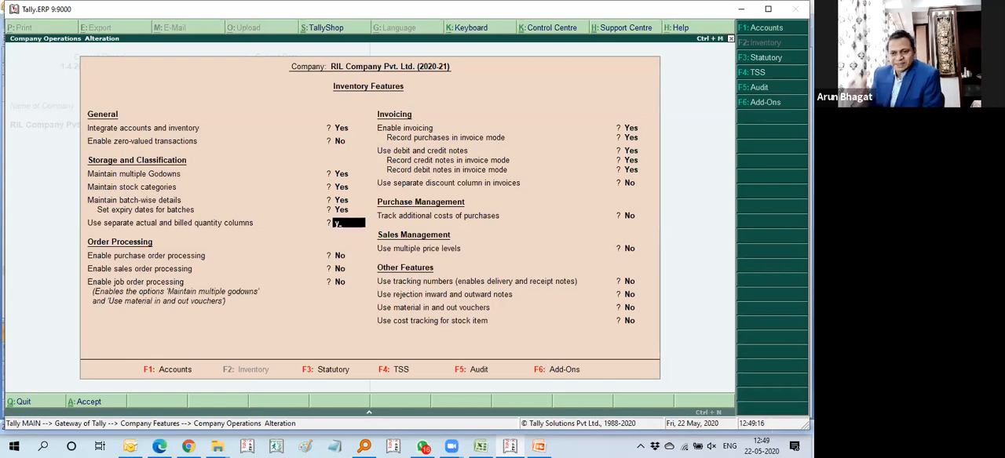
{"action": "key", "text": "Return"}
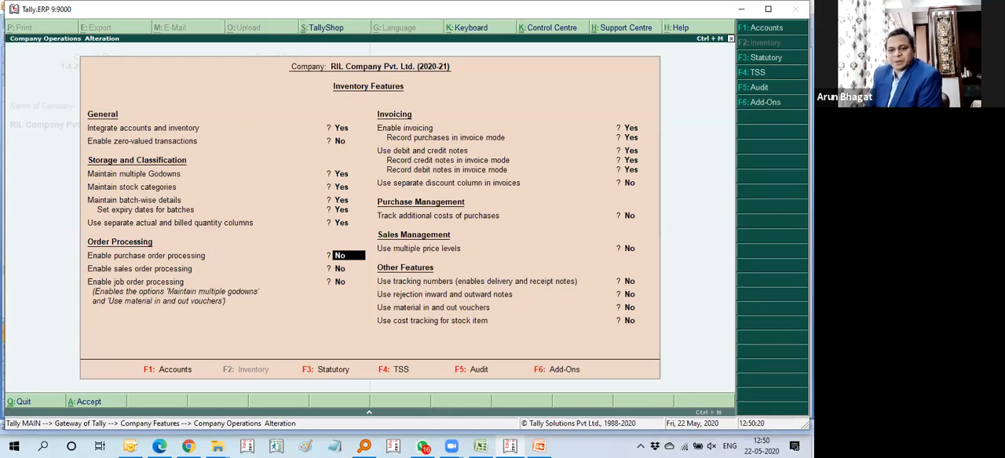
Step: Enable purchase order processing and sales order processing, leaving job order processing off
{"action": "key", "text": "Return"}
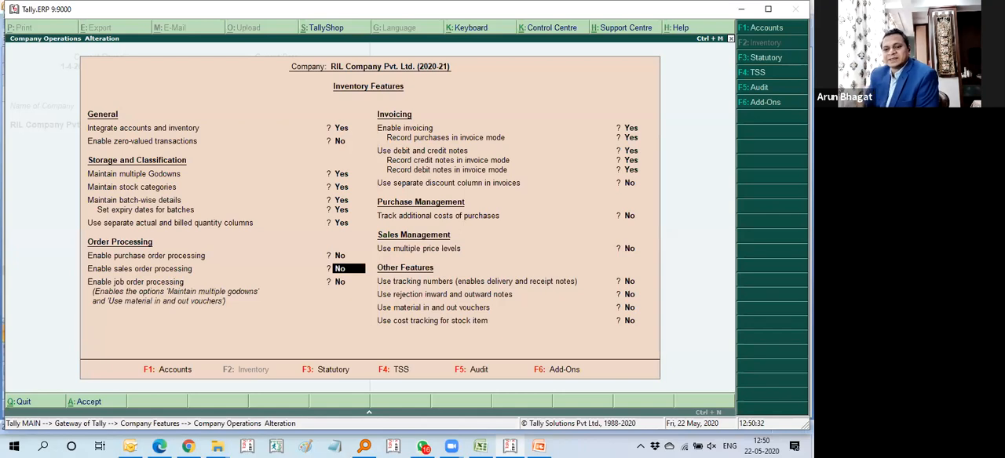
{"action": "key", "text": "Return"}
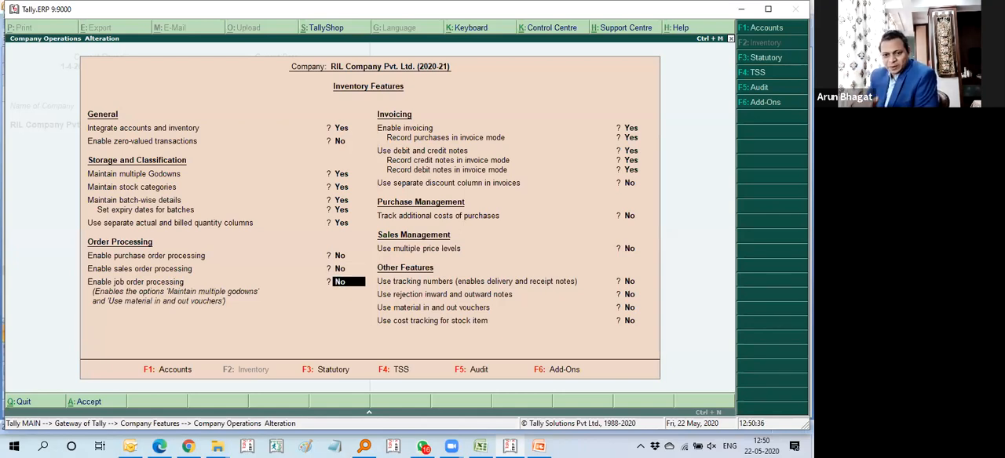
{"action": "key", "text": "Up"}
{"action": "key", "text": "Up"}
{"action": "key", "text": "y"}
{"action": "key", "text": "y"}
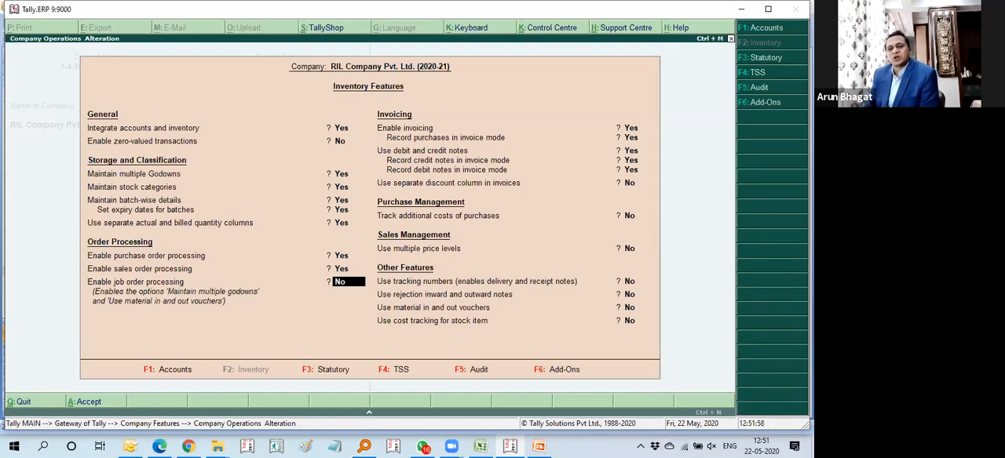
Step: Enable the separate discount column in invoices and save the inventory features
{"action": "key", "text": "Return"}
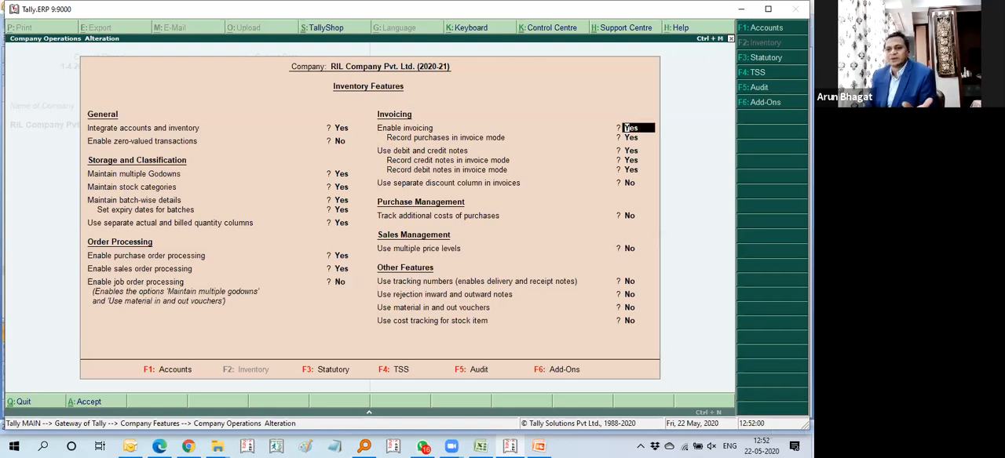
{"action": "key", "text": "Return"}
{"action": "key", "text": "Return"}
{"action": "key", "text": "Return"}
{"action": "key", "text": "Return"}
{"action": "key", "text": "Return"}
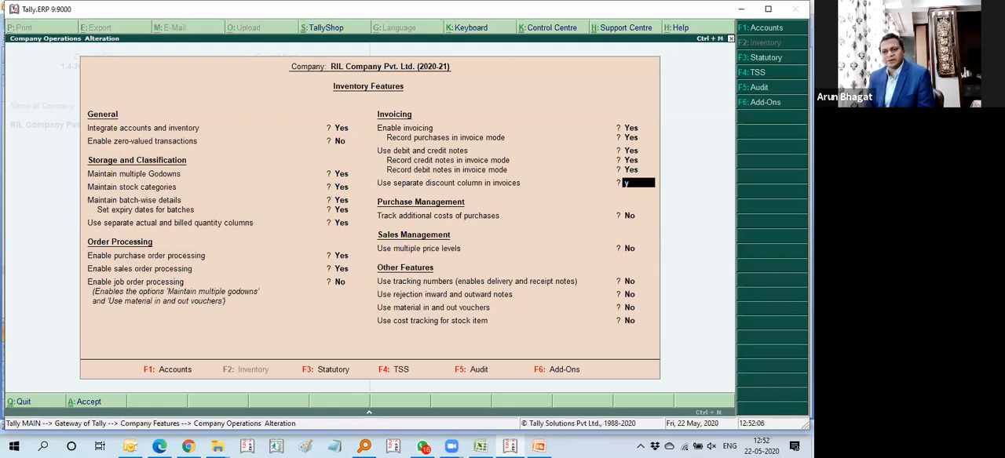
{"action": "key", "text": "Return"}
{"action": "key", "text": "ctrl+a"}
Step: Open a new sales voucher to inspect its actual quantity, billed quantity and discount columns
{"action": "key", "text": "Up"}
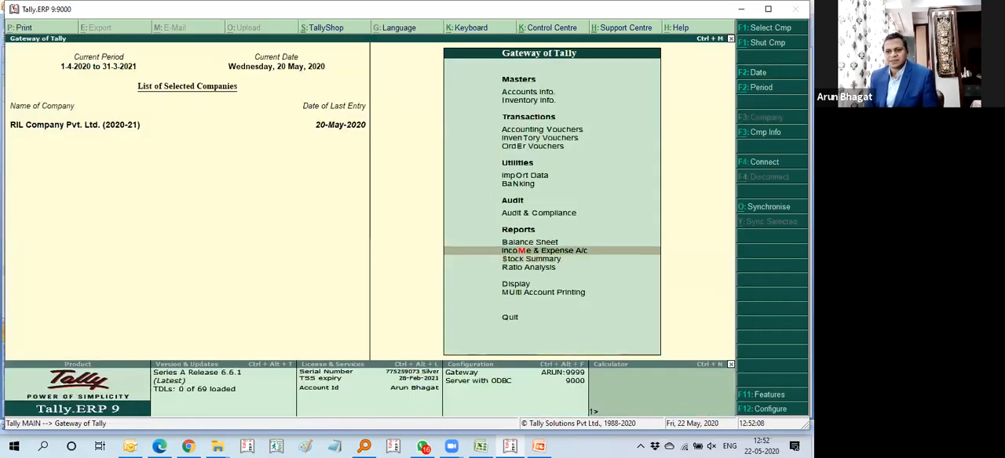
{"action": "key", "text": "v"}
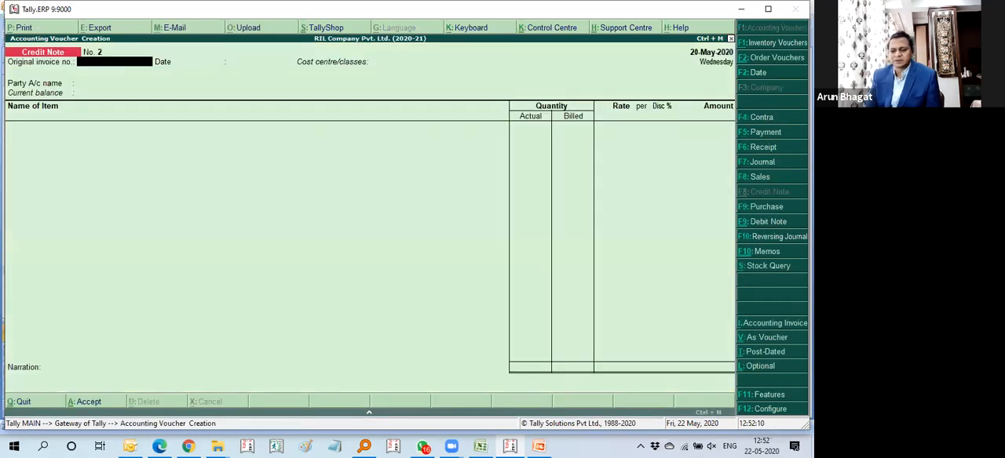
{"action": "key", "text": "F11"}
{"action": "key", "text": "Escape"}
{"action": "key", "text": "Return"}
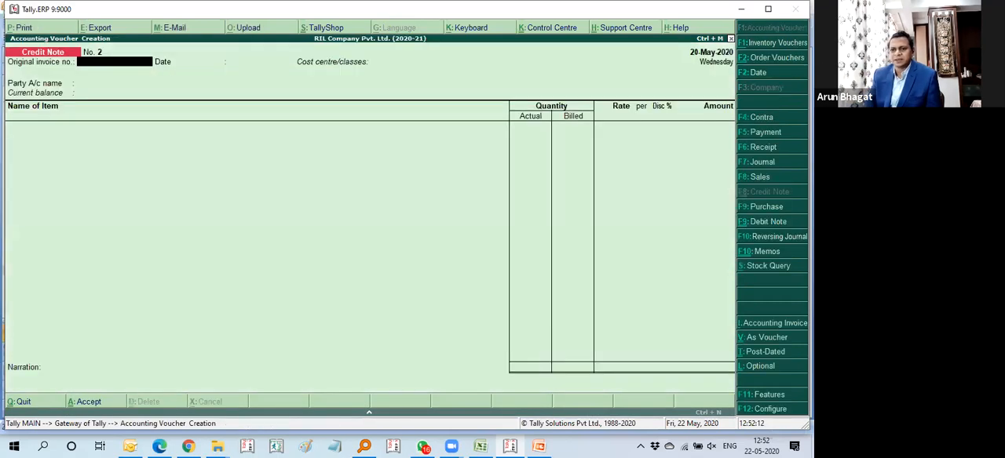
{"action": "key", "text": "F8"}
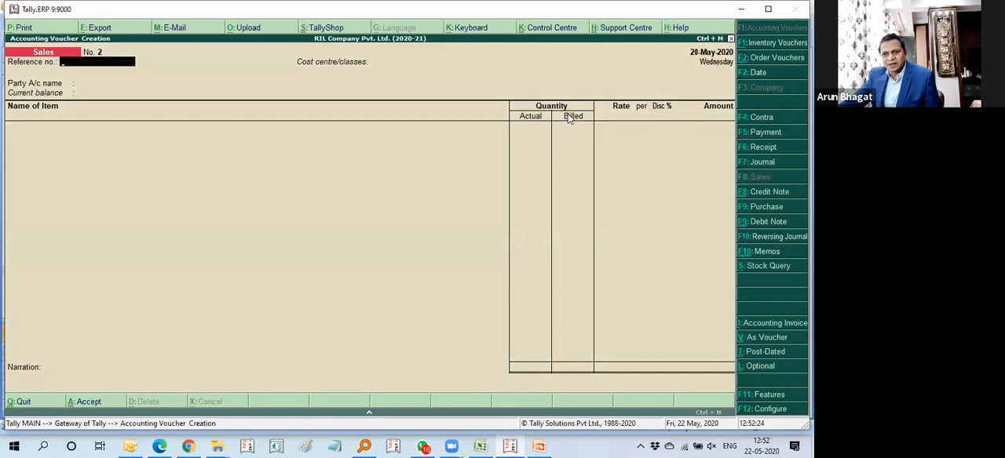
Step: Close the sales voucher without saving and reopen the company's Inventory Features
{"action": "key", "text": "Escape"}
{"action": "key", "text": "Return"}
{"action": "key", "text": "F11"}
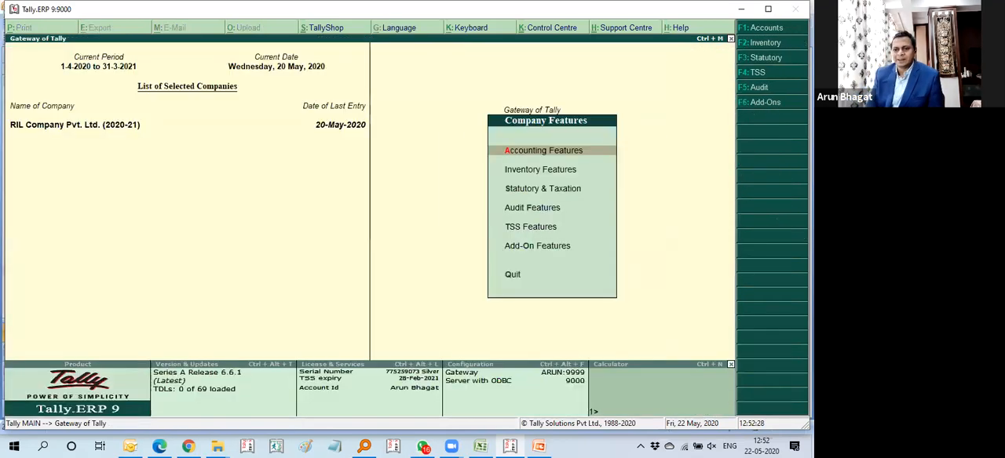
{"action": "key", "text": "Down"}
{"action": "key", "text": "Return"}
Step: Go through the storage, order processing and invoicing settings of the inventory features
{"action": "key", "text": "Return"}
{"action": "key", "text": "Return"}
{"action": "key", "text": "Return"}
{"action": "key", "text": "Return"}
{"action": "key", "text": "Return"}
{"action": "key", "text": "Return"}
{"action": "key", "text": "Return"}
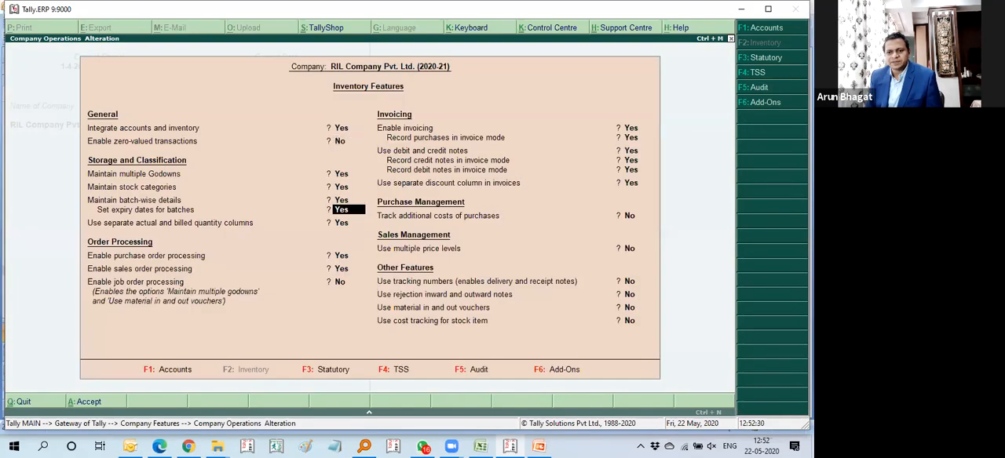
{"action": "key", "text": "Return"}
{"action": "key", "text": "Return"}
{"action": "key", "text": "Return"}
{"action": "key", "text": "Return"}
{"action": "key", "text": "Up"}
{"action": "key", "text": "Up"}
{"action": "key", "text": "Return"}
{"action": "key", "text": "Return"}
{"action": "key", "text": "Return"}
{"action": "key", "text": "Return"}
{"action": "key", "text": "Return"}
{"action": "key", "text": "Return"}
{"action": "key", "text": "Return"}
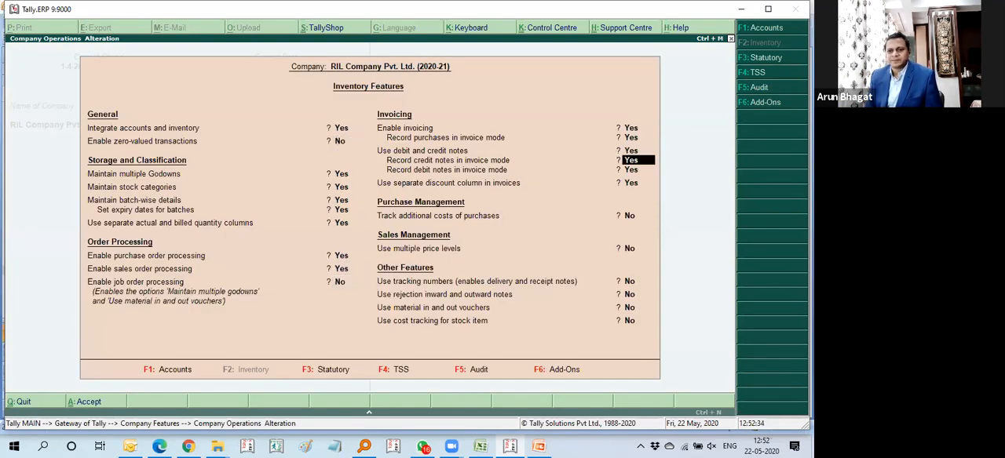
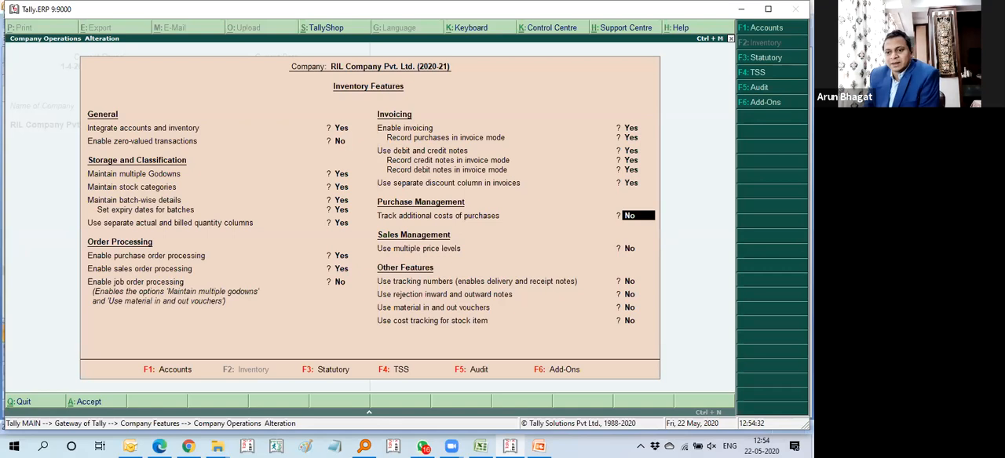
Step: Enable tracking of additional costs of purchases and the use of multiple price levels in the inventory features
{"action": "key", "text": "Down"}
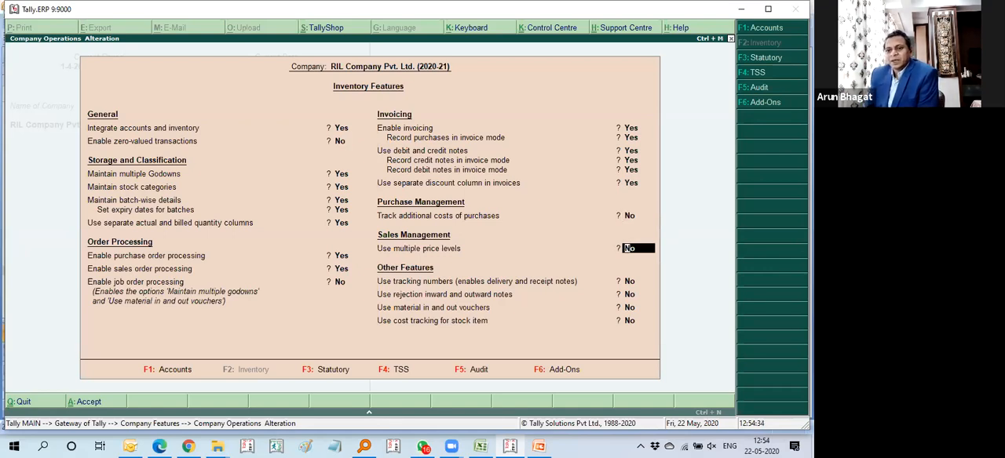
{"action": "key", "text": "Up"}
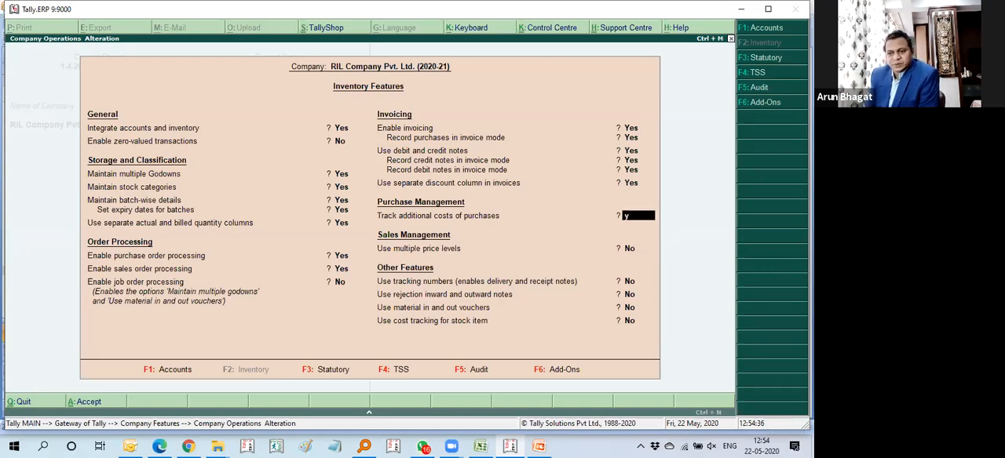
{"action": "type", "text": "y"}
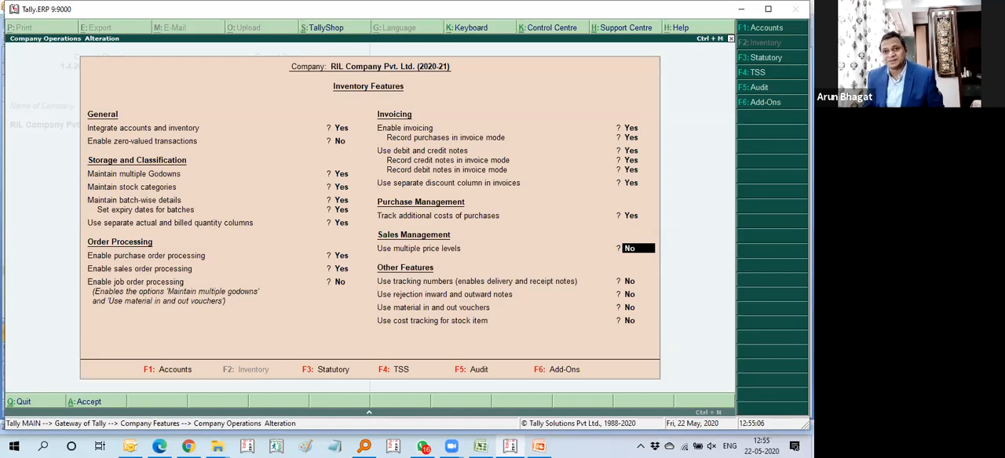
{"action": "type", "text": "y"}
{"action": "key", "text": "Return"}
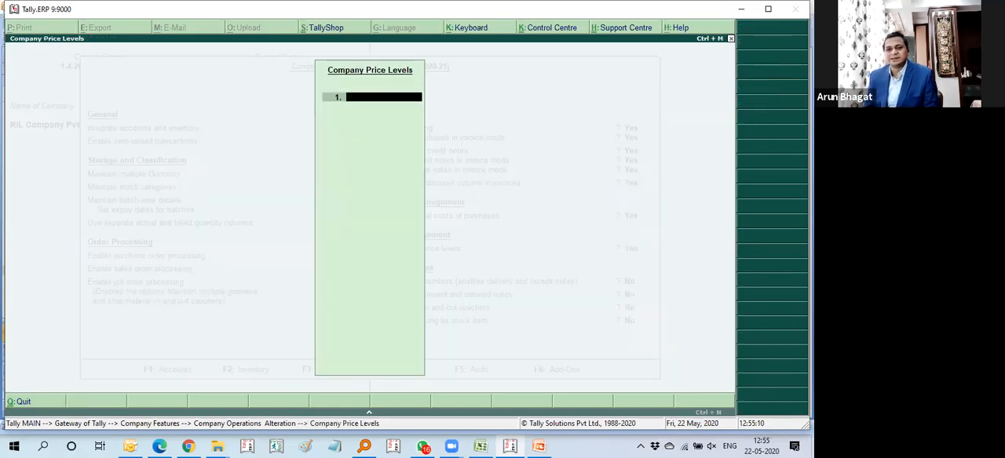
Step: Define three company price levels: Wholesalers, Retailers and Special Customer
{"action": "type", "text": "Wholesalers"}
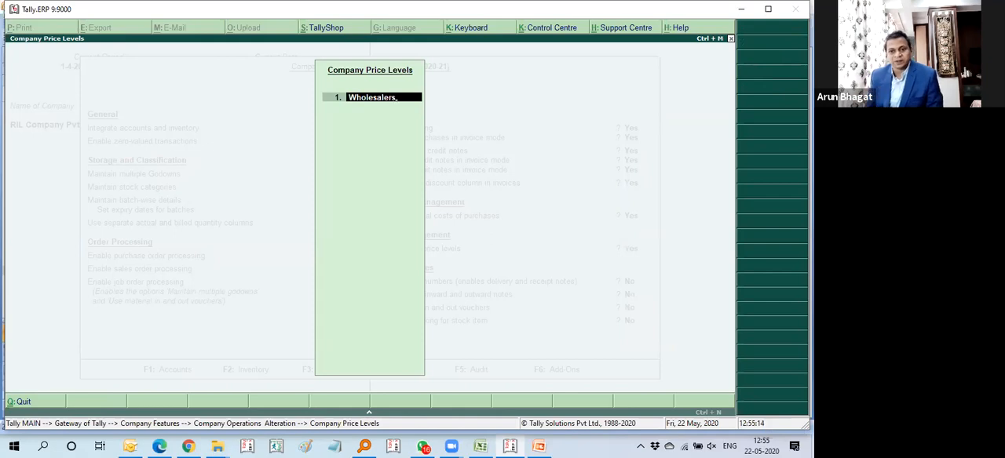
{"action": "key", "text": "Return"}
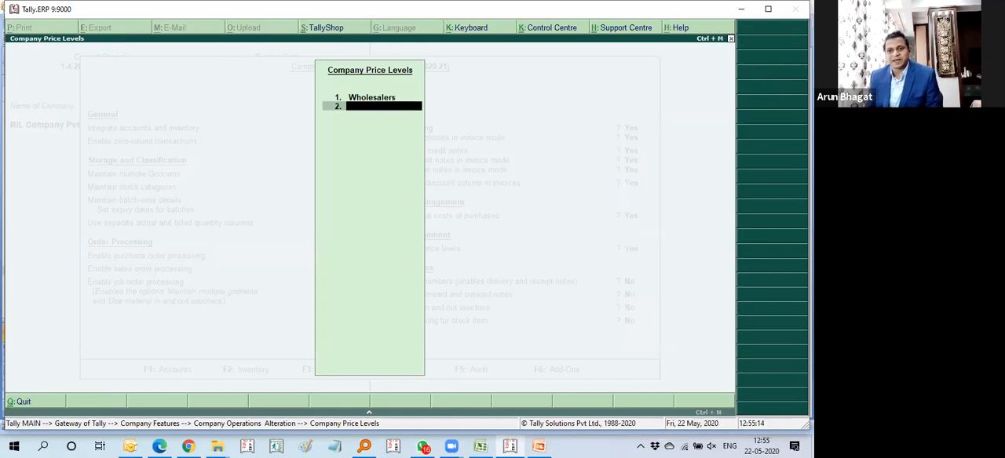
{"action": "type", "text": "Retailers"}
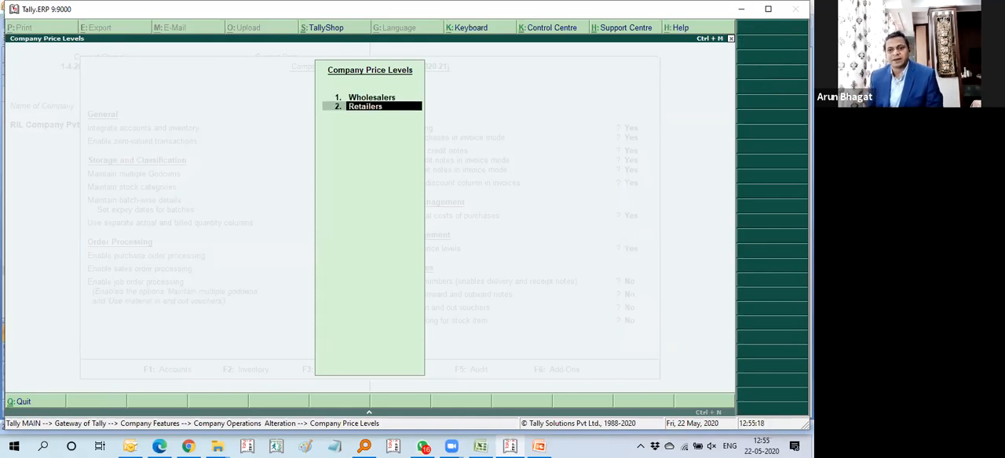
{"action": "key", "text": "Return"}
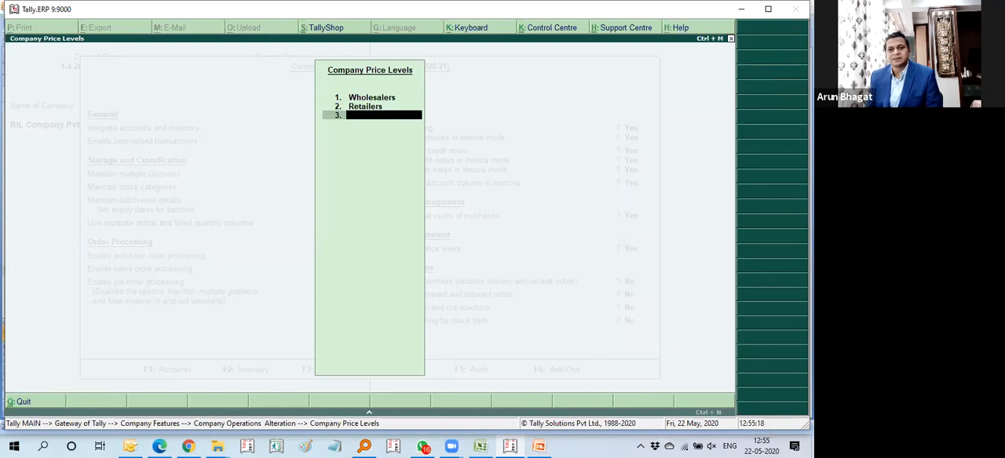
{"action": "type", "text": "Special"}
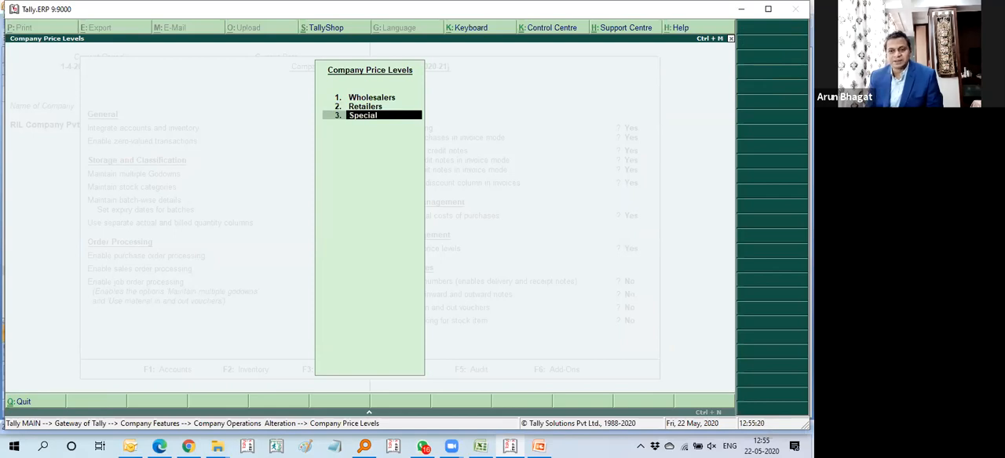
{"action": "type", "text": " Customer"}
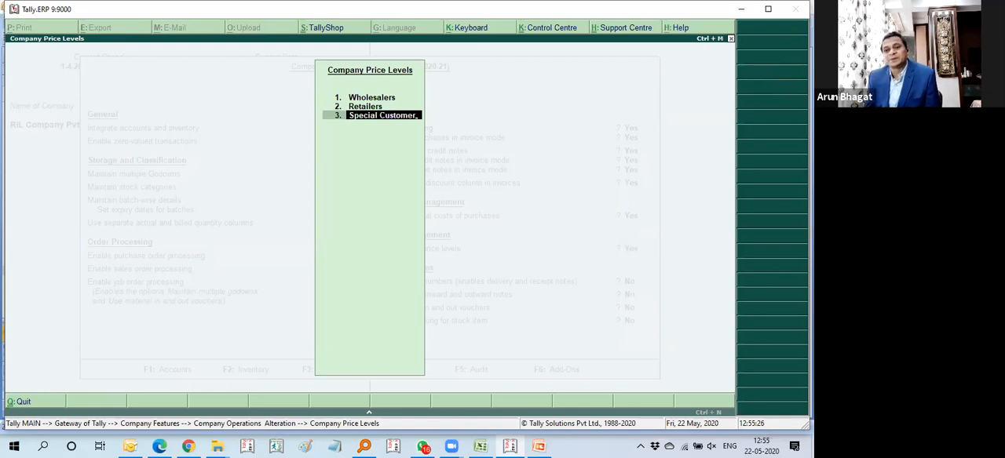
{"action": "key", "text": "Return"}
{"action": "key", "text": "Return"}
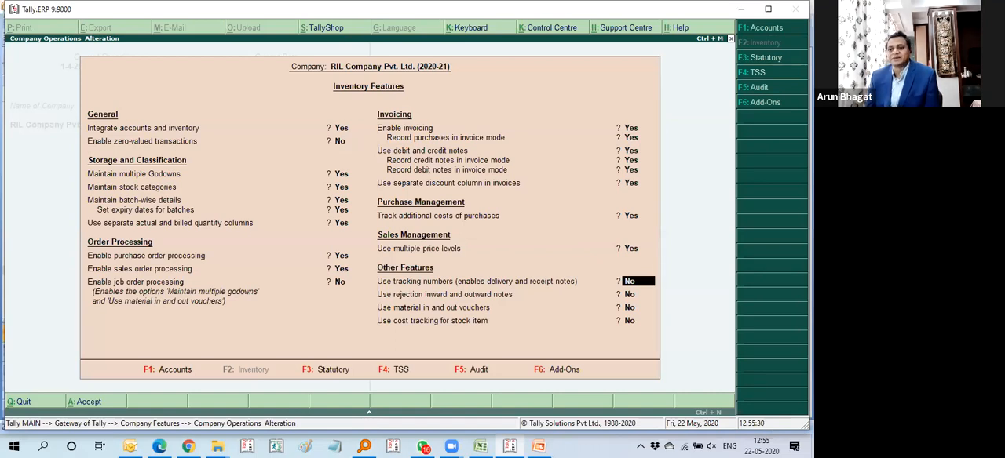
Step: Save the inventory features and open the price list for stock groups
{"action": "key", "text": "ctrl+a"}
{"action": "key", "text": "Escape"}
{"action": "key", "text": "Down"}
{"action": "key", "text": "Up"}
{"action": "key", "text": "Up"}
{"action": "key", "text": "Up"}
{"action": "key", "text": "Down"}
{"action": "key", "text": "Return"}
{"action": "key", "text": "Down"}
{"action": "key", "text": "Down"}
{"action": "key", "text": "Down"}
{"action": "key", "text": "Down"}
{"action": "key", "text": "Down"}
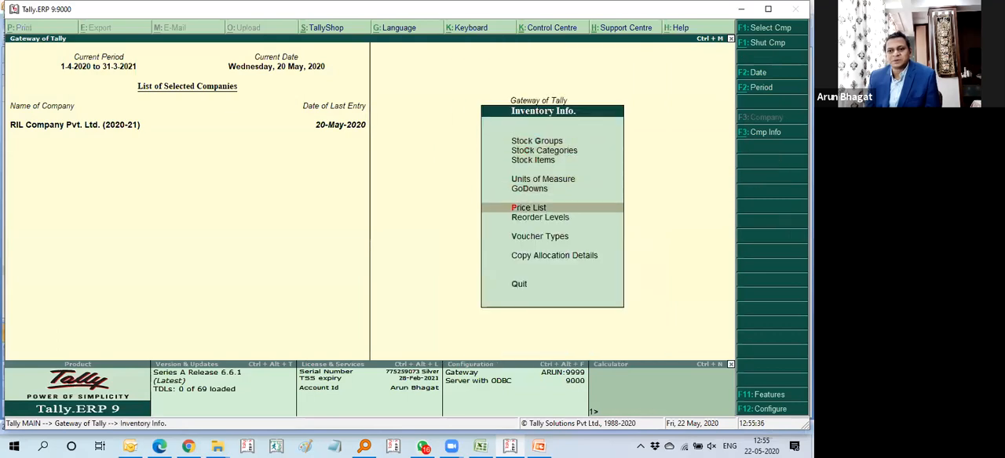
{"action": "key", "text": "Return"}
Step: Set up a price list for All Items at the Wholesalers price level, applicable from 20-May-2020
{"action": "key", "text": "Return"}
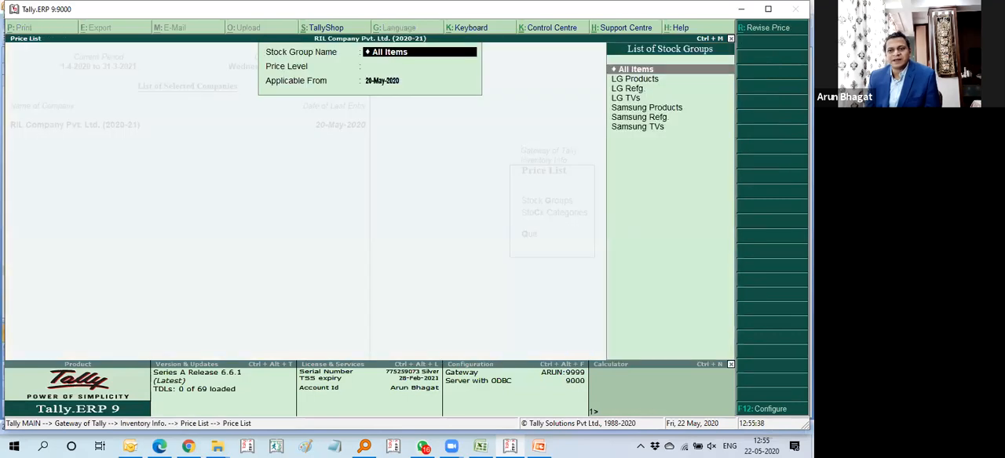
{"action": "key", "text": "Return"}
{"action": "key", "text": "Down"}
{"action": "key", "text": "Up"}
{"action": "key", "text": "Down"}
{"action": "key", "text": "Down"}
{"action": "key", "text": "Up"}
{"action": "key", "text": "Up"}
{"action": "key", "text": "Down"}
{"action": "key", "text": "Up"}
{"action": "key", "text": "Down"}
{"action": "key", "text": "Down"}
{"action": "key", "text": "Up"}
{"action": "key", "text": "Down"}
{"action": "key", "text": "Return"}
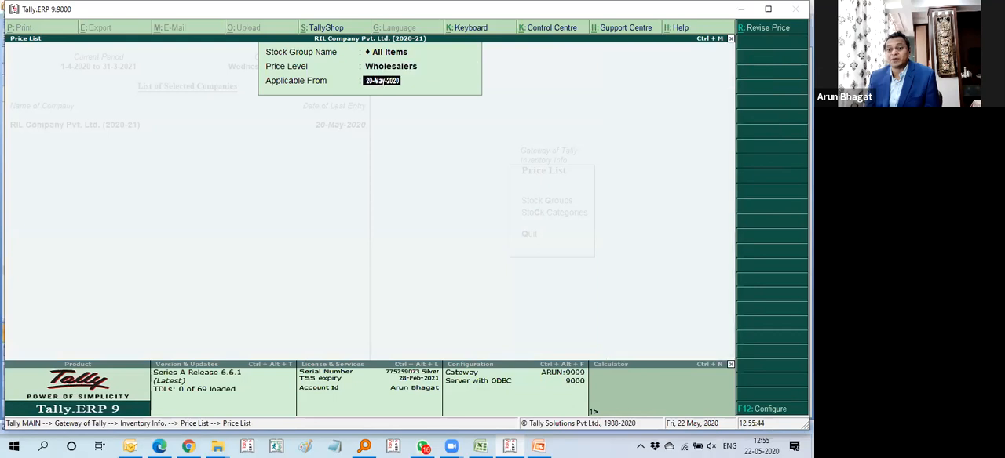
{"action": "key", "text": "Return"}
{"action": "key", "text": "Return"}
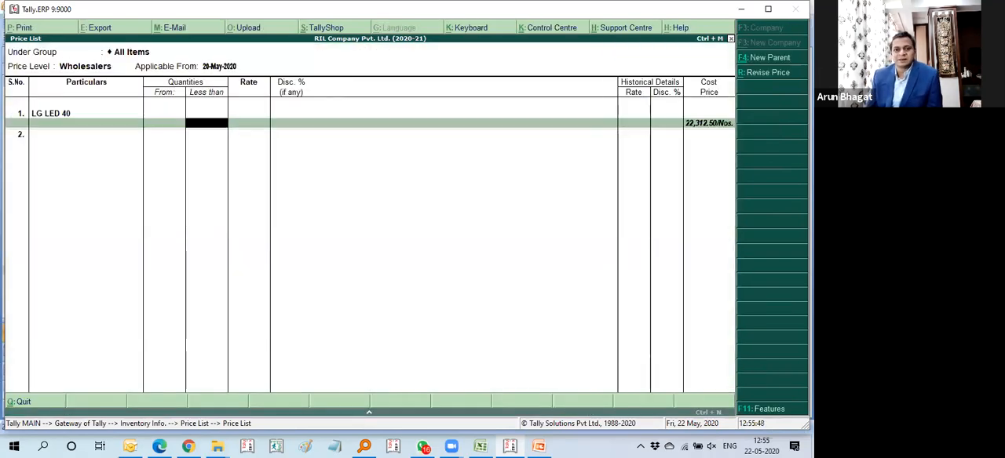
Step: Add LG LED 40 to the Wholesalers price list at a rate of 25,000 without discount and save the list
{"action": "key", "text": "Return"}
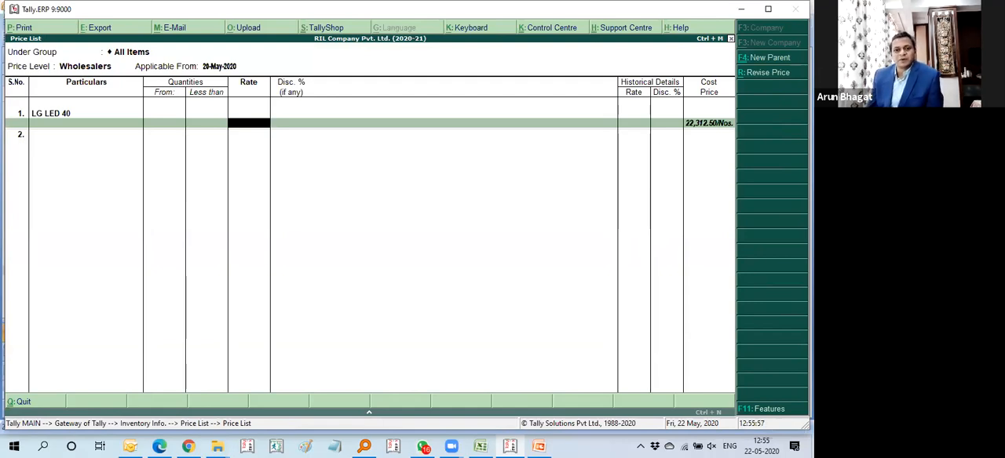
{"action": "type", "text": "250000.00/Nos."}
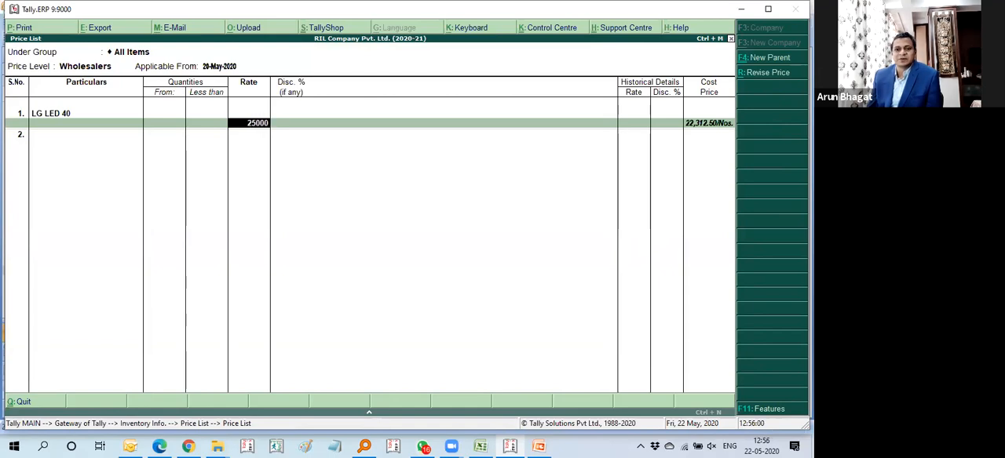
{"action": "key", "text": "Return"}
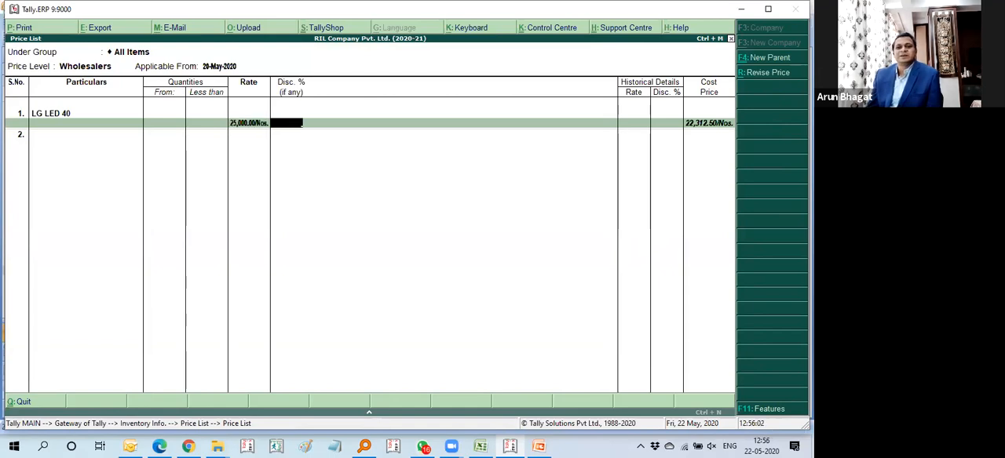
{"action": "key", "text": "Return"}
Step: Reopen the All Items price list for Wholesalers dated 20-May-2020 and go past the LG LED 40 entry to a new line
{"action": "key", "text": "Return"}
{"action": "key", "text": "Return"}
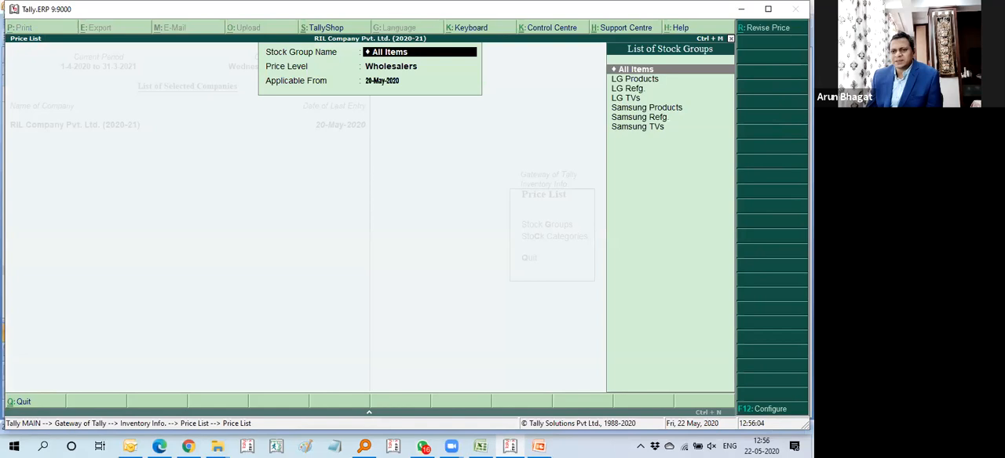
{"action": "key", "text": "Return"}
{"action": "key", "text": "Return"}
{"action": "key", "text": "Return"}
{"action": "key", "text": "Return"}
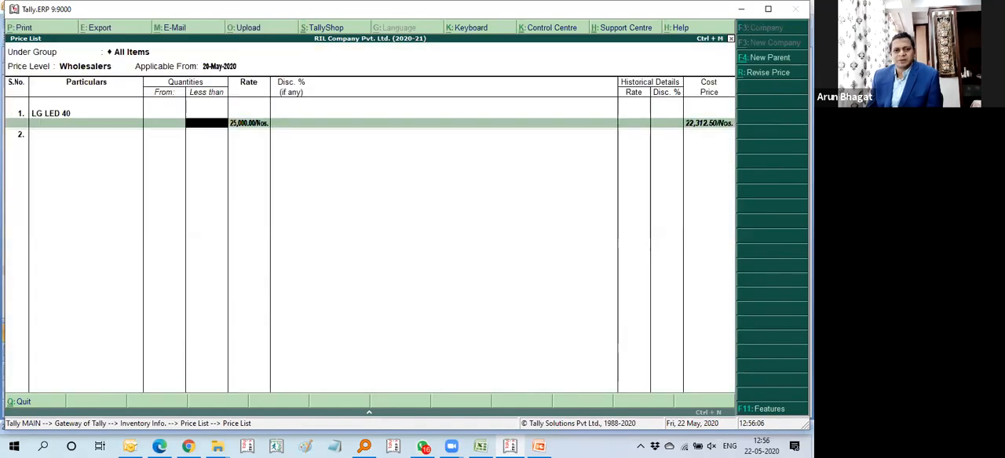
{"action": "key", "text": "Return"}
{"action": "key", "text": "BackSpace"}
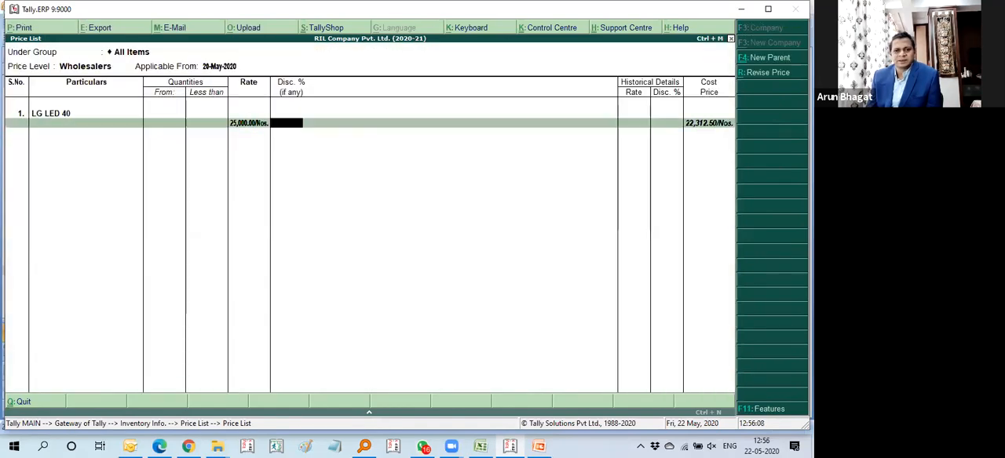
{"action": "key", "text": "Return"}
Step: Add SM LED 40 to the Wholesalers price list at a rate of 30,000 and save the list
{"action": "type", "text": "Sm"}
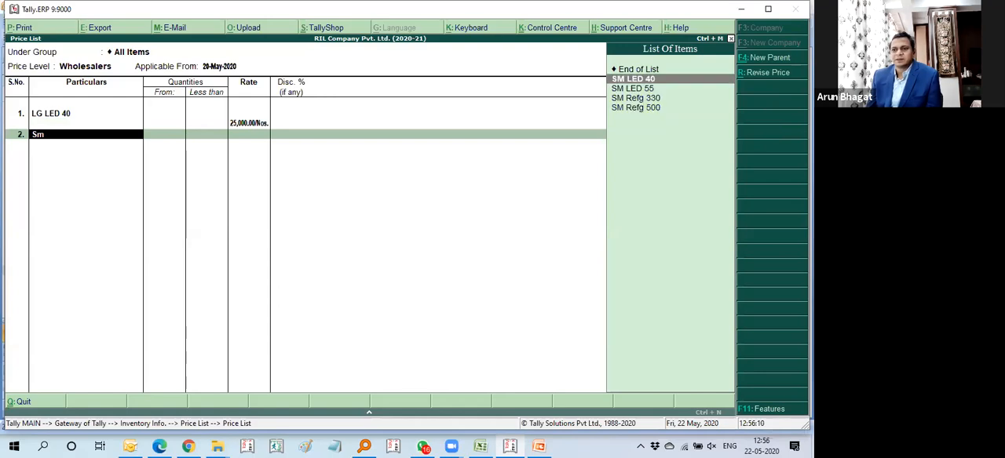
{"action": "key", "text": "Return"}
{"action": "key", "text": "Return"}
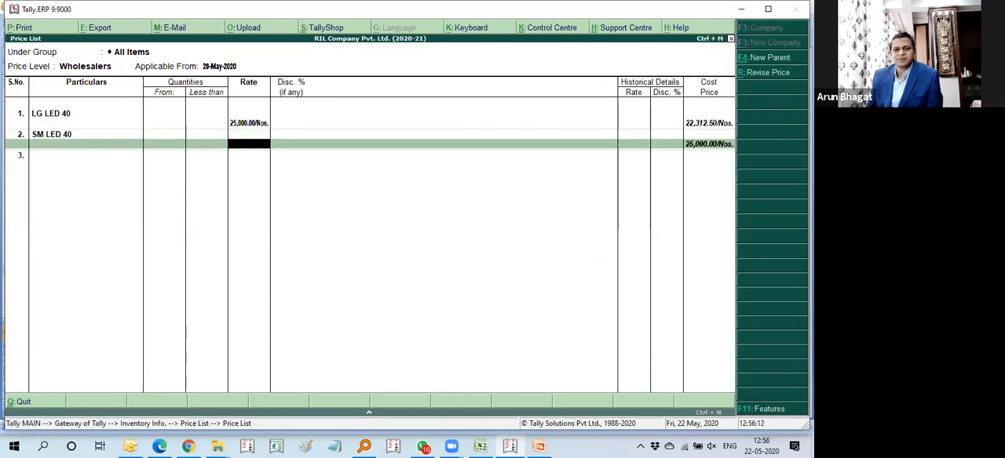
{"action": "type", "text": "28,0"}
{"action": "type", "text": "000"}
{"action": "key", "text": "Return"}
{"action": "key", "text": "Return"}
{"action": "key", "text": "BackSpace"}
{"action": "key", "text": "BackSpace"}
{"action": "type", "text": "30000"}
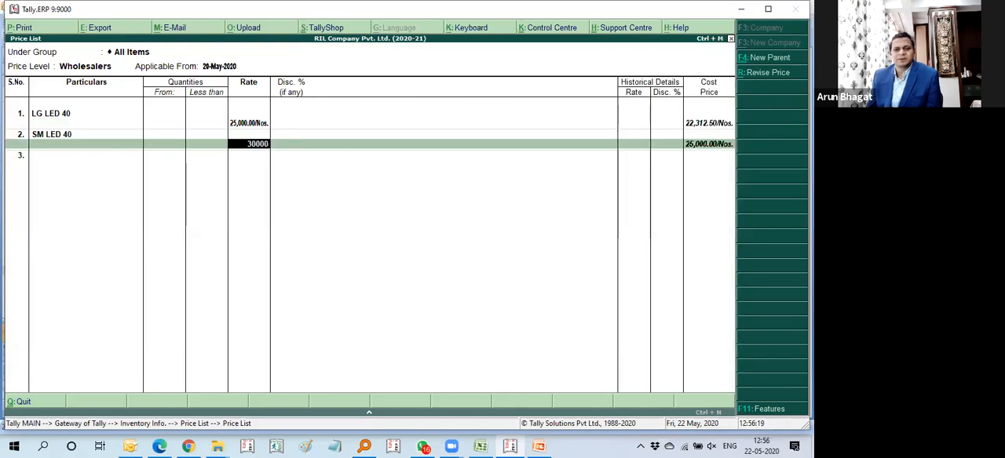
{"action": "key", "text": "Return"}
{"action": "key", "text": "Return"}
{"action": "key", "text": "Return"}
{"action": "key", "text": "Return"}
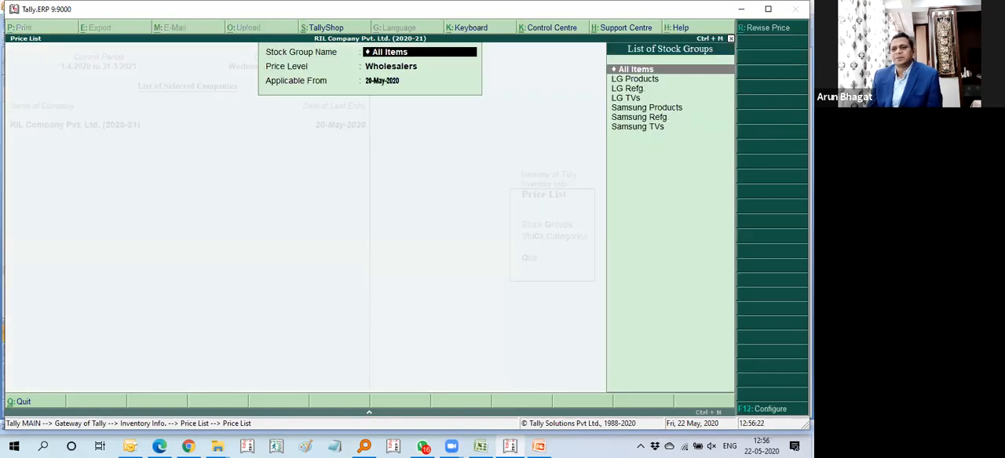
Step: Set up a price list for All Items at the Retailers price level, applicable from 20-May-2020
{"action": "key", "text": "Down"}
{"action": "key", "text": "Up"}
{"action": "key", "text": "Return"}
{"action": "key", "text": "Up"}
{"action": "key", "text": "Up"}
{"action": "key", "text": "Return"}
Step: Add LG LED 40 to the Retailers price list at a rate of 27,500 without discount
{"action": "key", "text": "Return"}
{"action": "key", "text": "Down"}
{"action": "key", "text": "Up"}
{"action": "key", "text": "Return"}
{"action": "key", "text": "Return"}
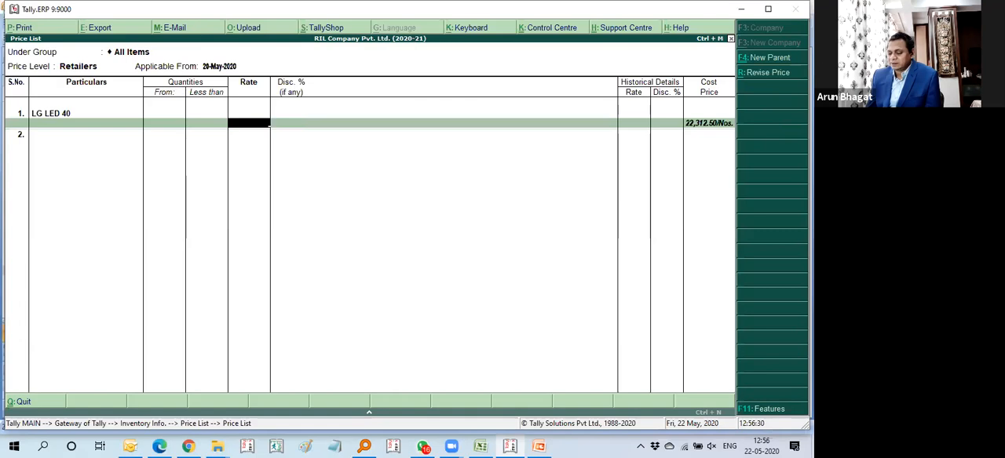
{"action": "type", "text": "27,500"}
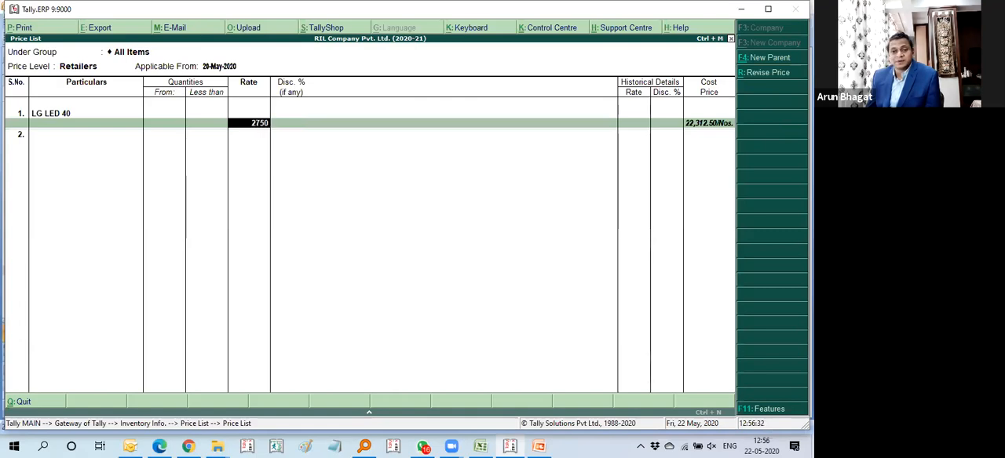
{"action": "key", "text": "Return"}
{"action": "key", "text": "Return"}
Step: Add SM LED 40 to the Retailers price list at a rate of 32,500 and save the list
{"action": "key", "text": "Down"}
{"action": "key", "text": "Down"}
{"action": "key", "text": "Down"}
{"action": "key", "text": "Down"}
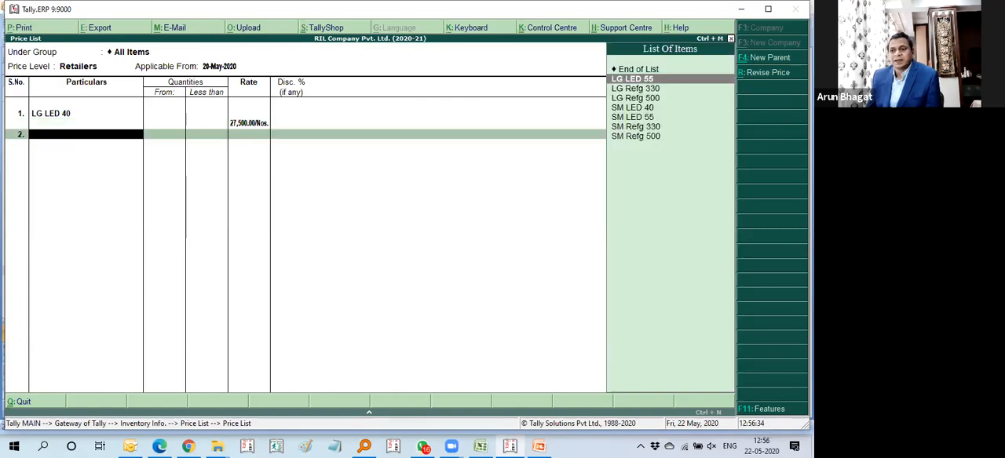
{"action": "key", "text": "Return"}
{"action": "key", "text": "Return"}
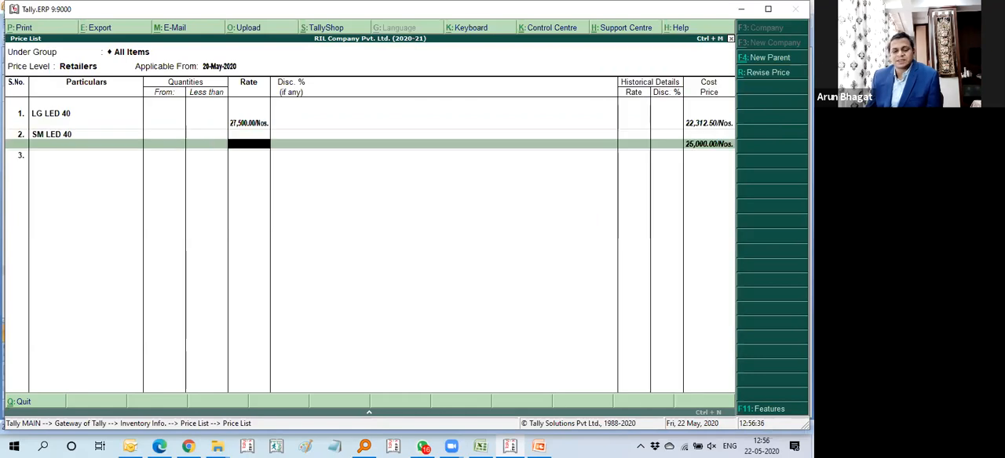
{"action": "type", "text": "3000"}
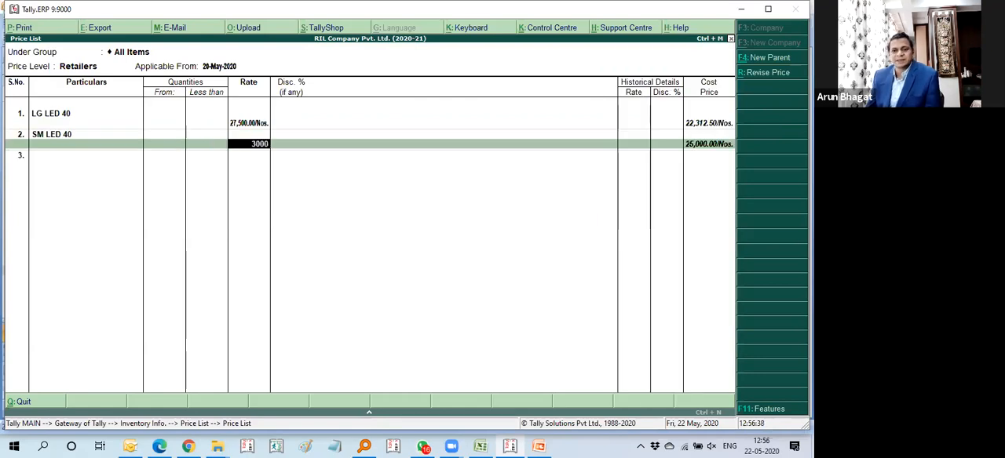
{"action": "key", "text": "BackSpace"}
{"action": "key", "text": "BackSpace"}
{"action": "key", "text": "BackSpace"}
{"action": "key", "text": "BackSpace"}
{"action": "type", "text": "32500"}
{"action": "key", "text": "Return"}
{"action": "key", "text": "Return"}
{"action": "key", "text": "Return"}
{"action": "key", "text": "Return"}
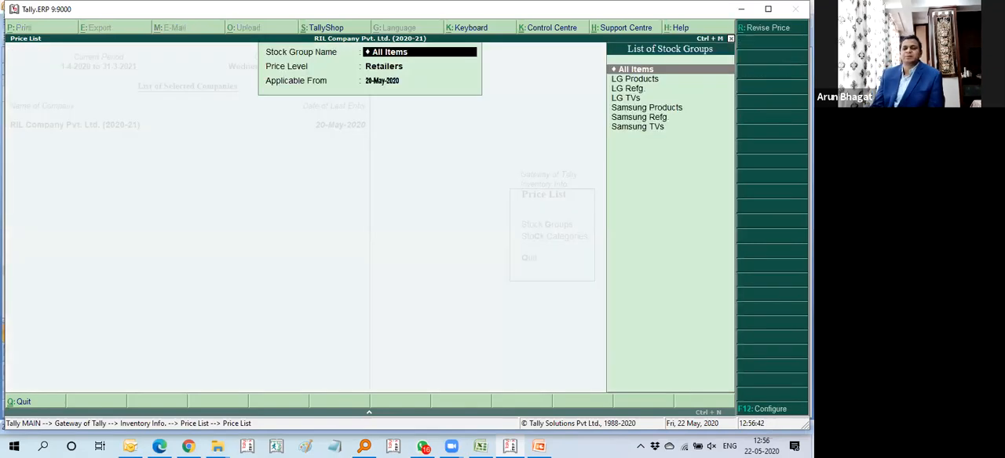
Step: Leave the price list and open the selection list of existing single ledgers in Accounts Info
{"action": "key", "text": "Escape"}
{"action": "key", "text": "Escape"}
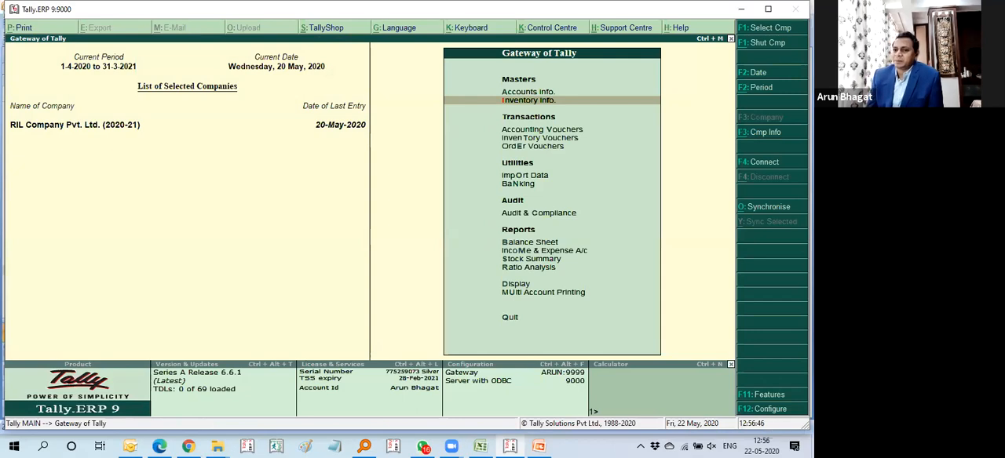
{"action": "key", "text": "Down"}
{"action": "key", "text": "Down"}
{"action": "key", "text": "Up"}
{"action": "key", "text": "Up"}
{"action": "key", "text": "Up"}
{"action": "key", "text": "Return"}
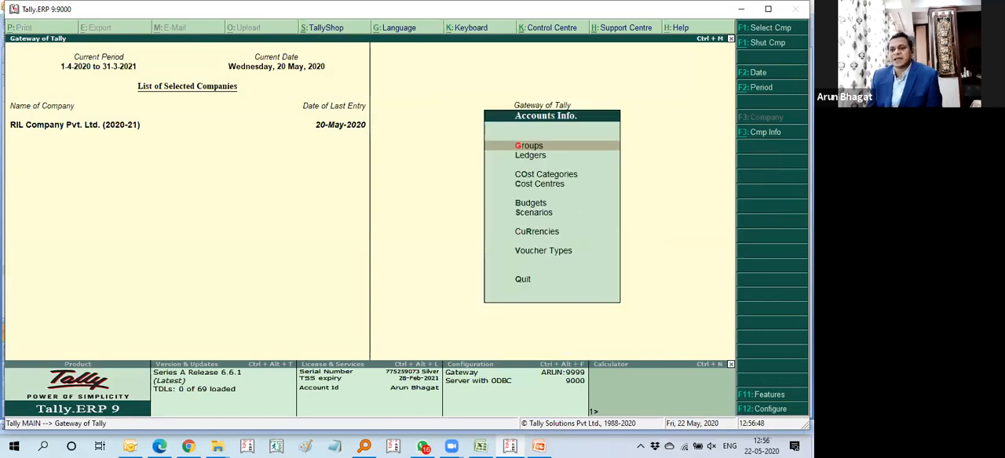
{"action": "key", "text": "Down"}
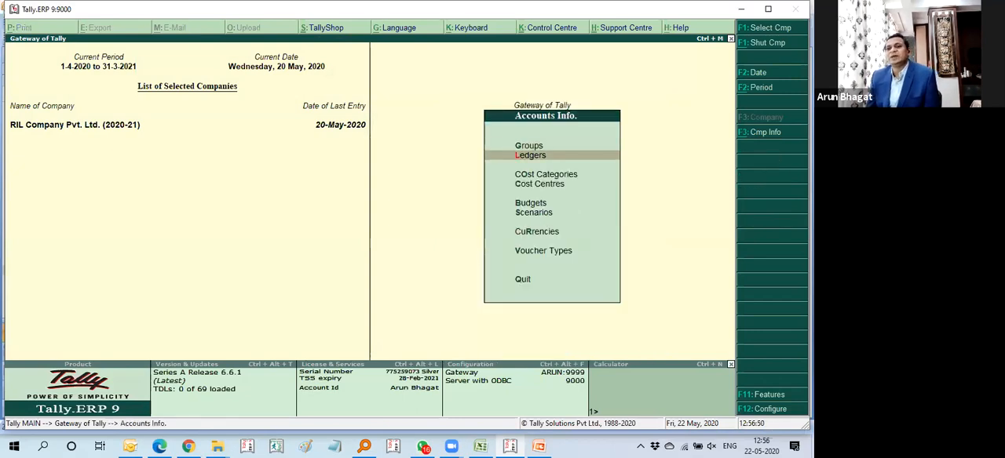
{"action": "key", "text": "Escape"}
{"action": "key", "text": "Return"}
{"action": "key", "text": "Down"}
{"action": "key", "text": "Return"}
{"action": "key", "text": "Down"}
{"action": "key", "text": "Return"}
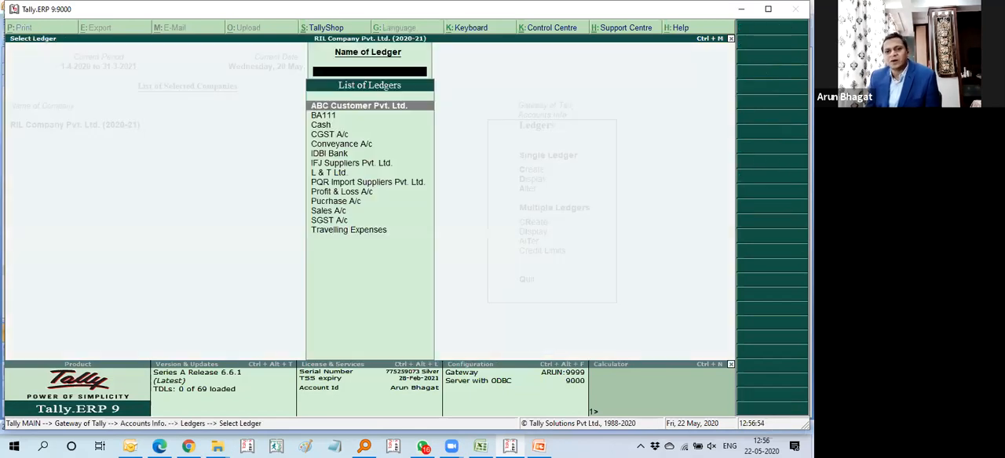
Step: Set the pricing level applicable to the ABC Customer Pvt. Ltd. ledger to Wholesalers and save the ledger
{"action": "key", "text": "Return"}
{"action": "key", "text": "Return"}
{"action": "key", "text": "Return"}
{"action": "key", "text": "Return"}
{"action": "key", "text": "Return"}
{"action": "key", "text": "Return"}
{"action": "key", "text": "Up"}
{"action": "key", "text": "Up"}
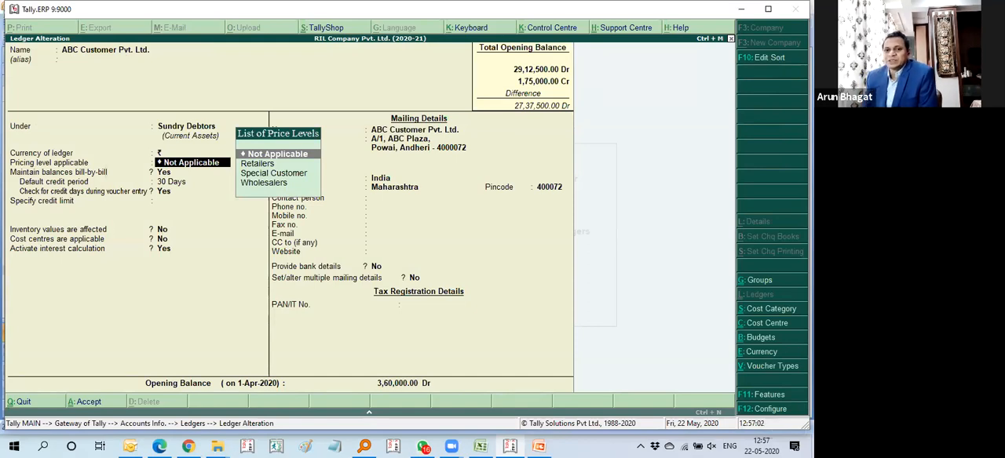
{"action": "key", "text": "Down"}
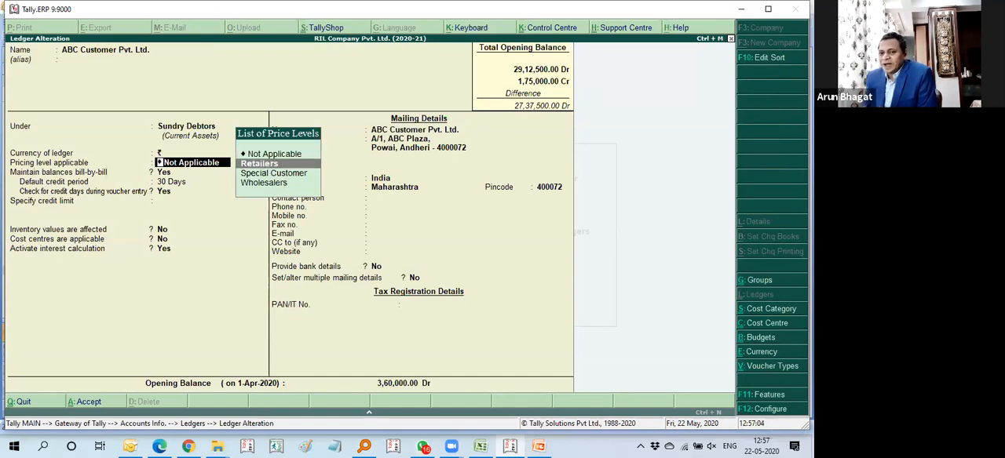
{"action": "key", "text": "Down"}
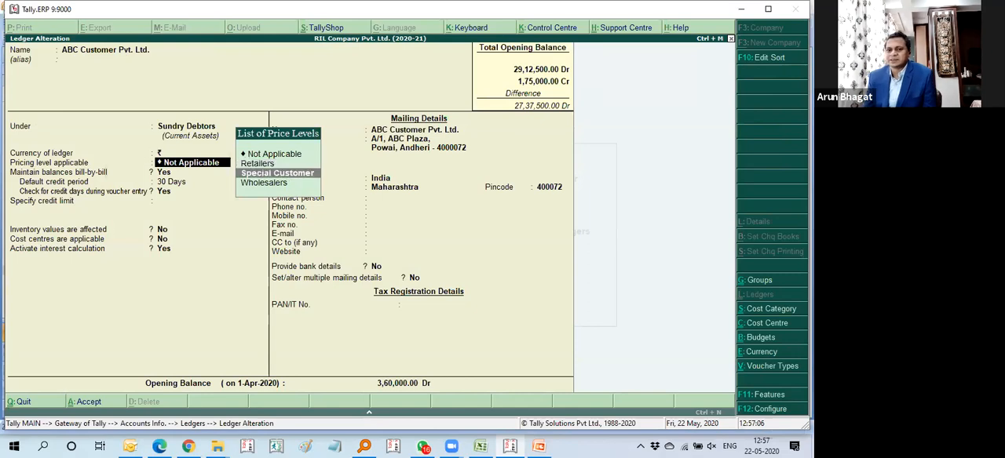
{"action": "key", "text": "Return"}
{"action": "key", "text": "BackSpace"}
{"action": "key", "text": "Down"}
{"action": "key", "text": "Return"}
{"action": "key", "text": "ctrl+a"}
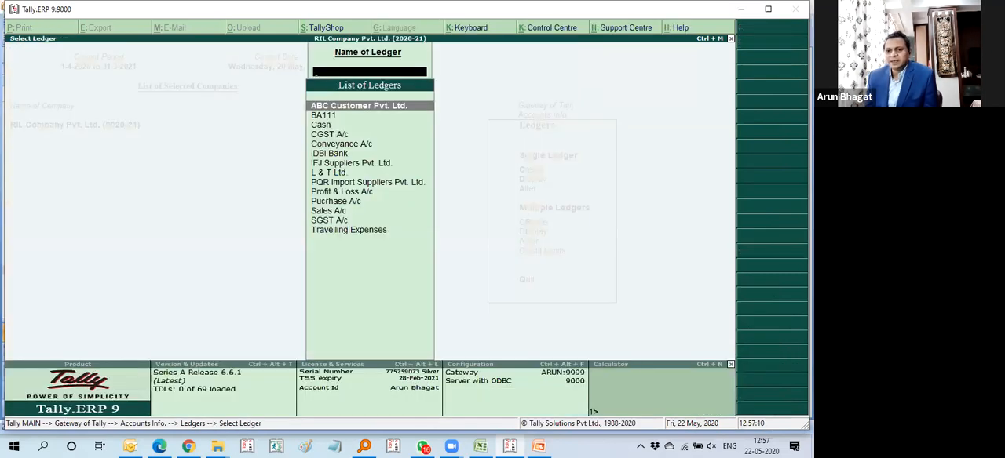
Step: Leave the ledger selection and open a new sales voucher under Accounting Vouchers
{"action": "key", "text": "Escape"}
{"action": "key", "text": "Escape"}
{"action": "key", "text": "Escape"}
{"action": "key", "text": "Down"}
{"action": "key", "text": "Down"}
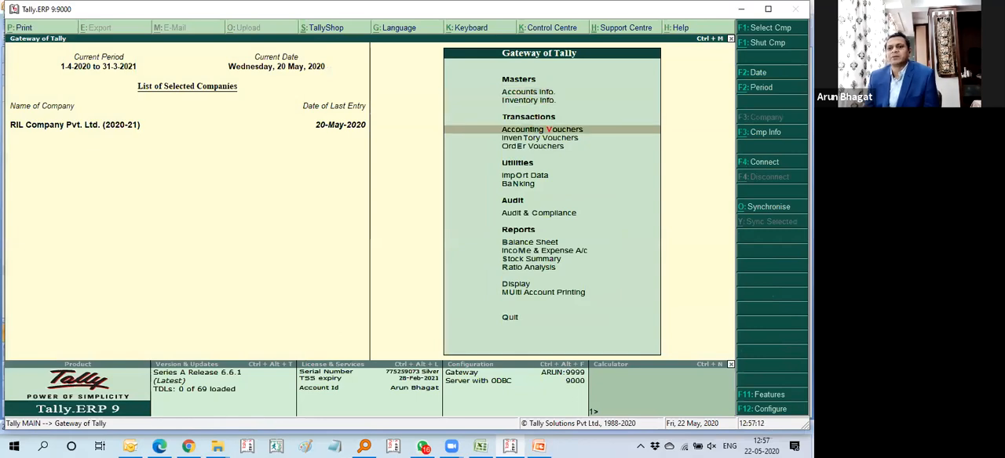
{"action": "key", "text": "Return"}
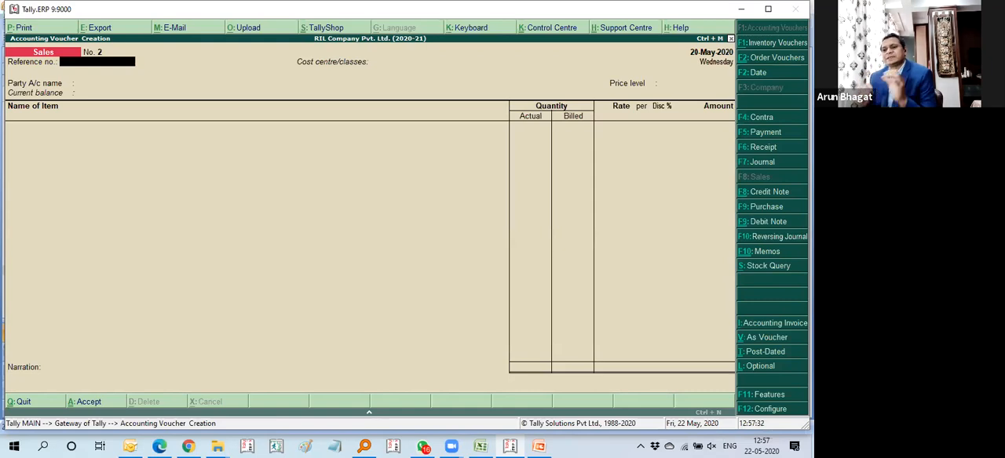
Step: Choose ABC Customer Pvt. Ltd. as the sales party with cost centre class Not Applicable, accepting the party details unchanged
{"action": "key", "text": "Return"}
{"action": "key", "text": "Return"}
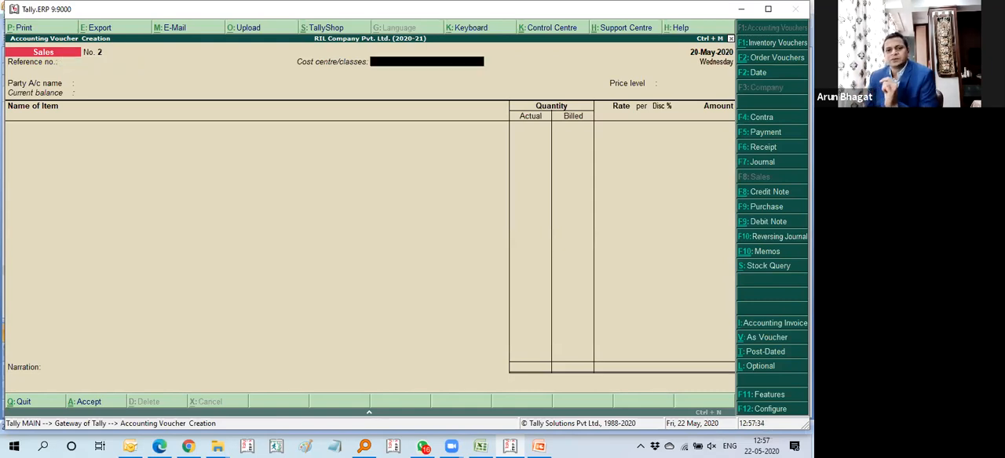
{"action": "key", "text": "Return"}
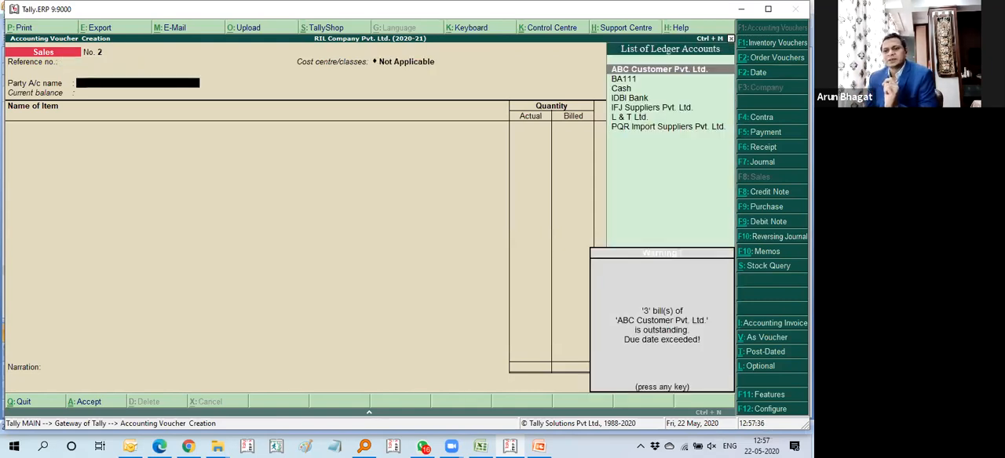
{"action": "key", "text": "Return"}
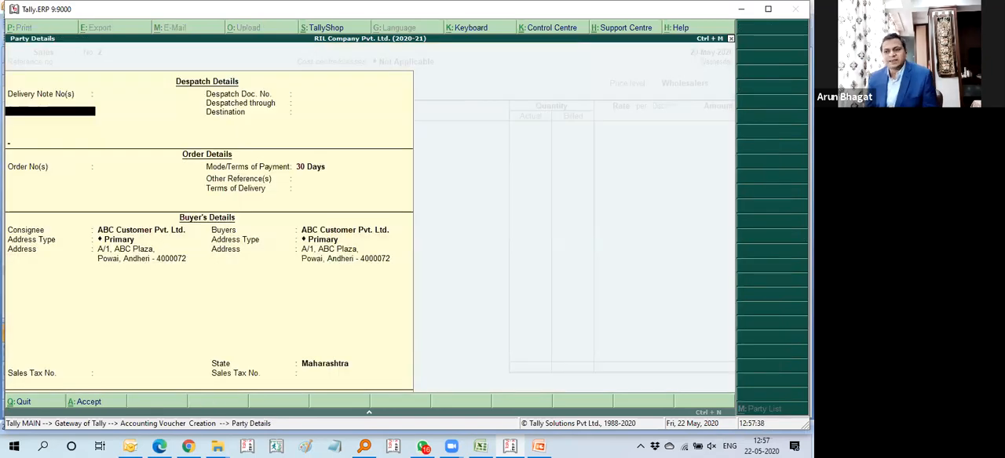
{"action": "key", "text": "ctrl+a"}
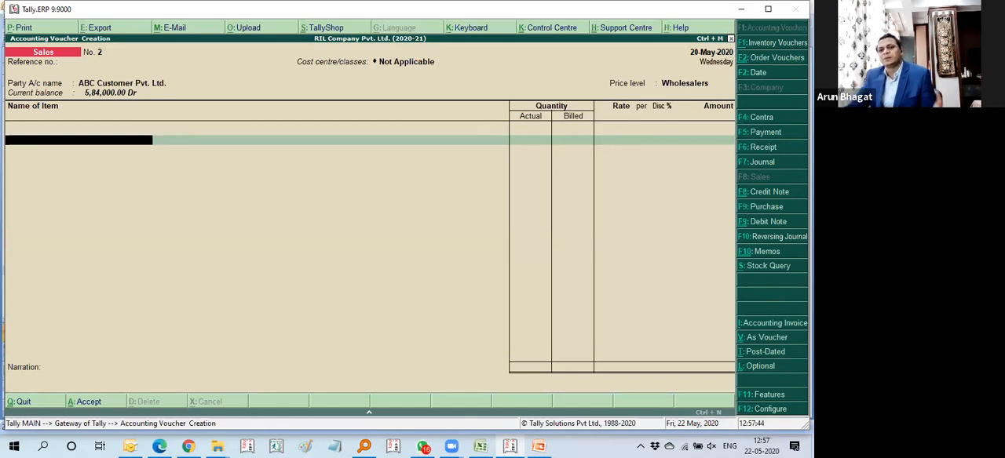
Step: Check the pricing level in the ABC Customer Pvt. Ltd. ledger from within the voucher and return without changes
{"action": "key", "text": "BackSpace"}
{"action": "key", "text": "ctrl+Return"}
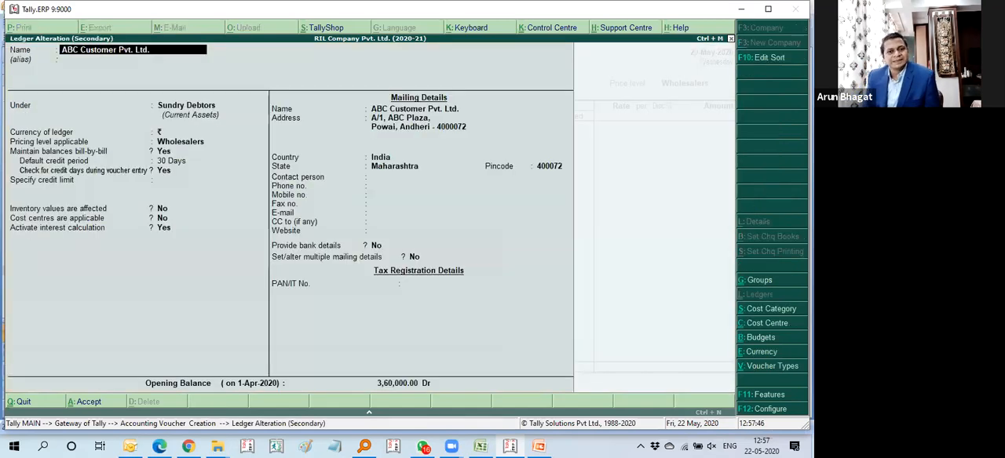
{"action": "key", "text": "Return"}
{"action": "key", "text": "Return"}
{"action": "key", "text": "Return"}
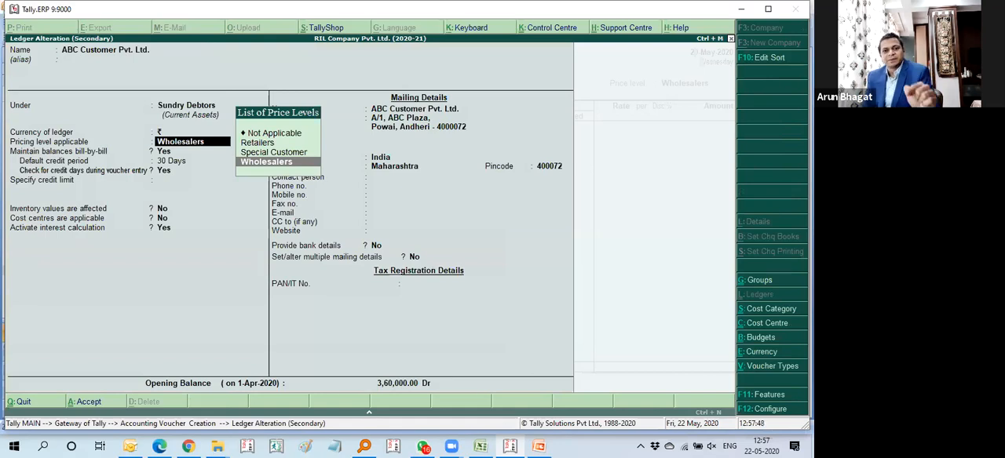
{"action": "key", "text": "Escape"}
{"action": "key", "text": "Escape"}
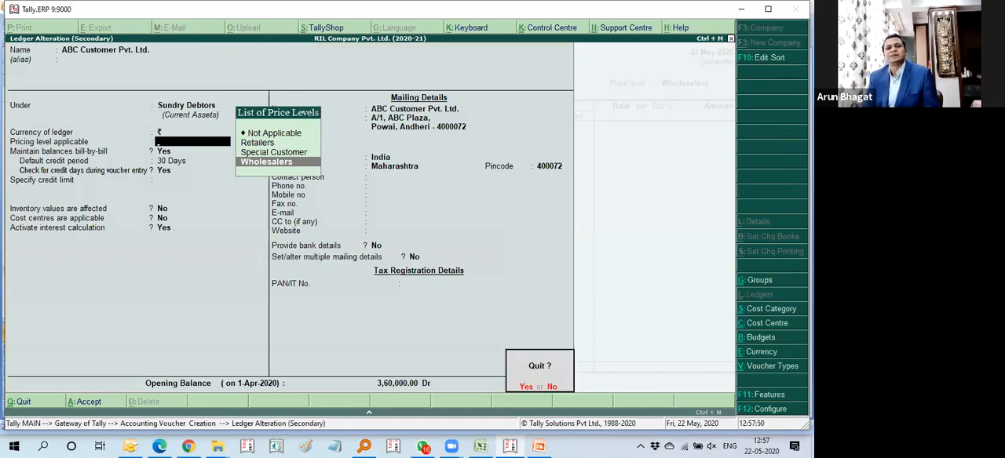
{"action": "key", "text": "Return"}
Step: Add 2 Nos. of LG LED 40 from the Mumbai godown to the sale, with the order number Not Applicable
{"action": "key", "text": "Return"}
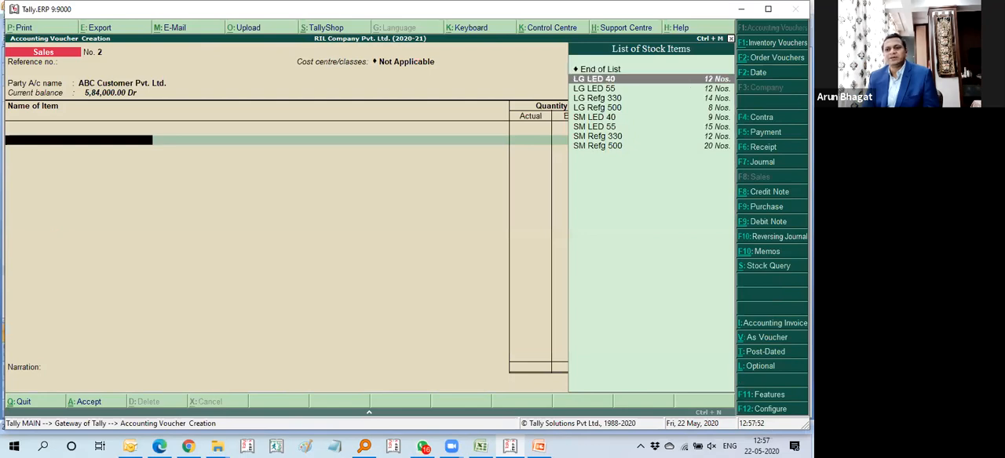
{"action": "key", "text": "Return"}
{"action": "key", "text": "Return"}
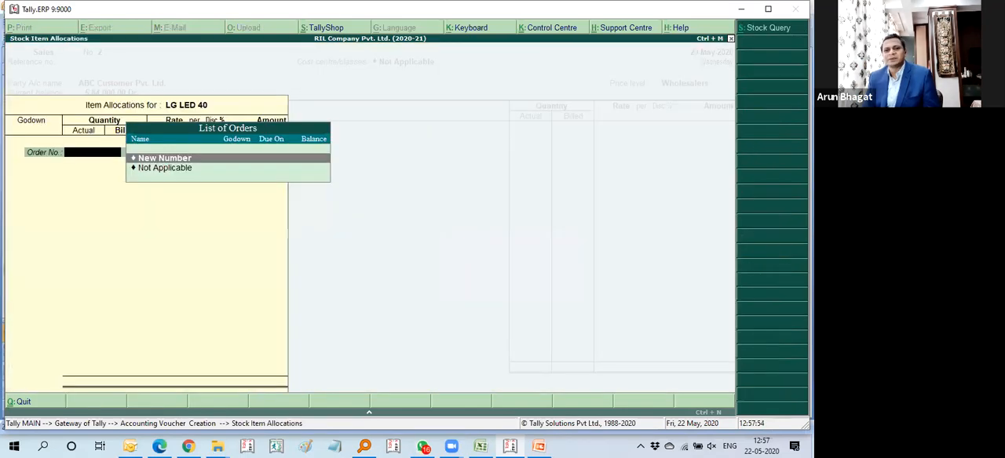
{"action": "key", "text": "Down"}
{"action": "key", "text": "Return"}
{"action": "key", "text": "Return"}
{"action": "key", "text": "BackSpace"}
{"action": "key", "text": "Down"}
{"action": "key", "text": "Return"}
{"action": "type", "text": "2"}
{"action": "key", "text": "Return"}
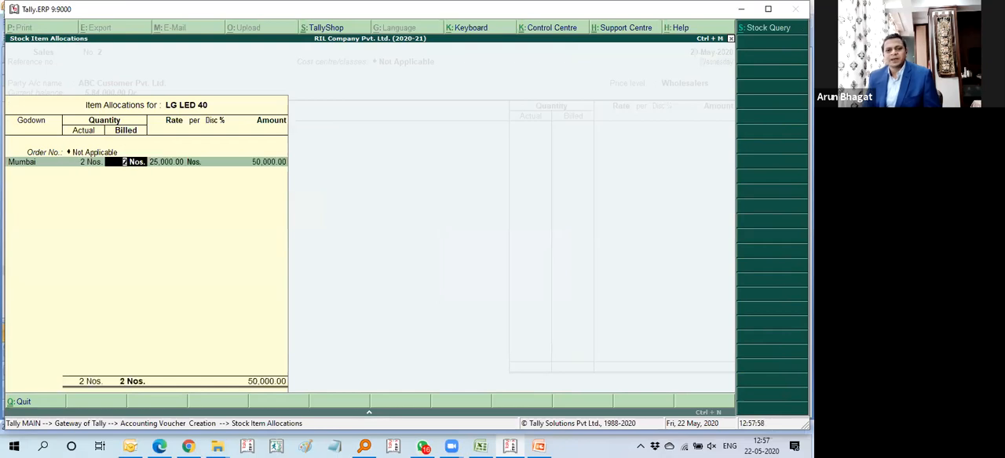
{"action": "key", "text": "Return"}
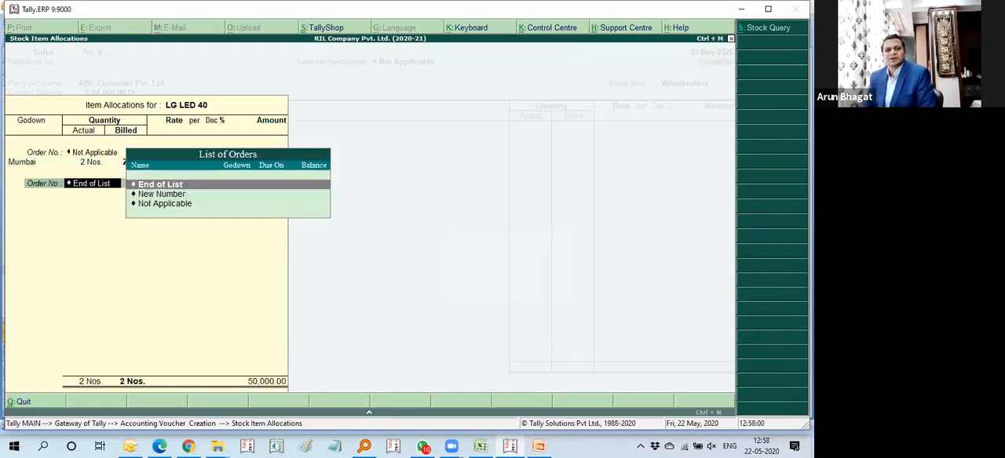
Step: Close the LG LED 40 allocation after rechecking its billed quantity and rate, and quit the sales voucher without saving
{"action": "key", "text": "BackSpace"}
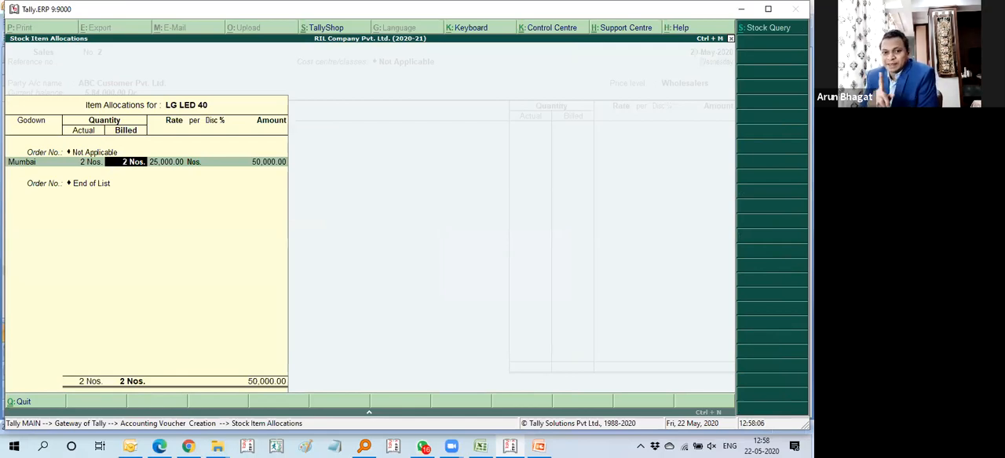
{"action": "key", "text": "Return"}
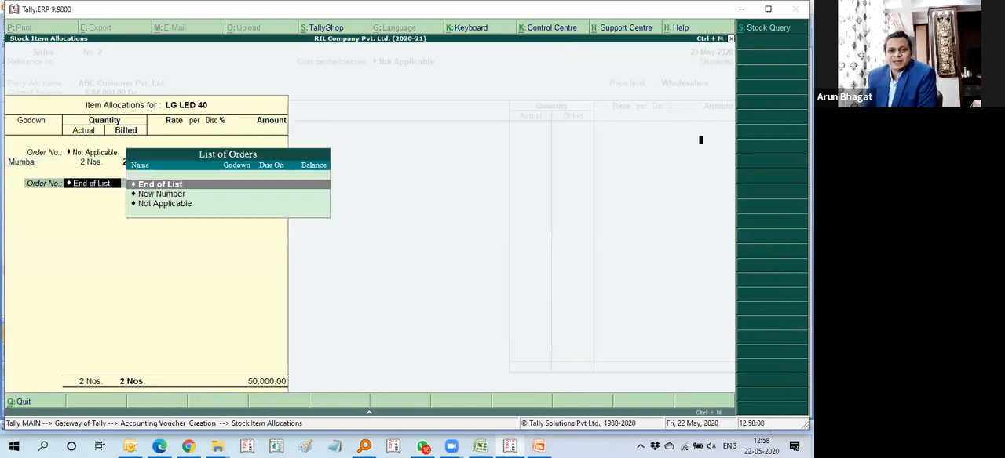
{"action": "key", "text": "Return"}
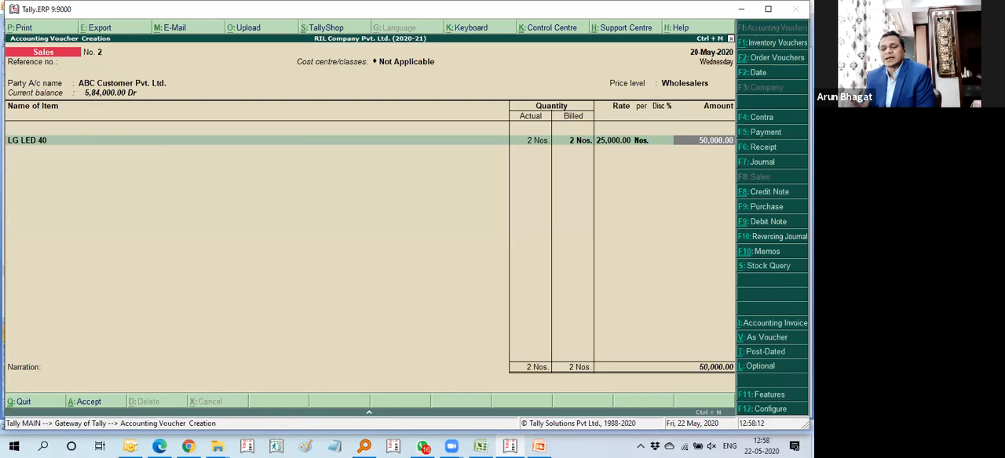
{"action": "key", "text": "Escape"}
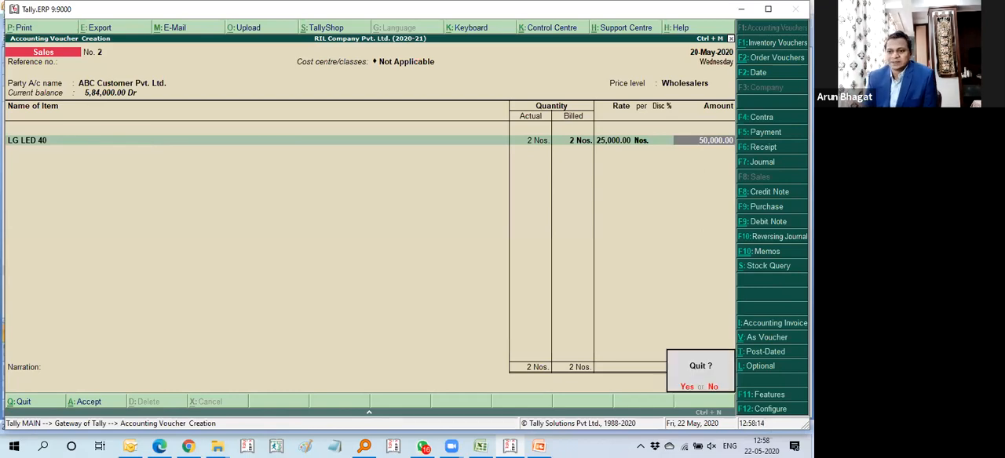
{"action": "key", "text": "y"}
Step: Enable the use of tracking numbers for delivery and receipt notes in the company's Inventory Features and save the settings
{"action": "key", "text": "F11"}
{"action": "key", "text": "Down"}
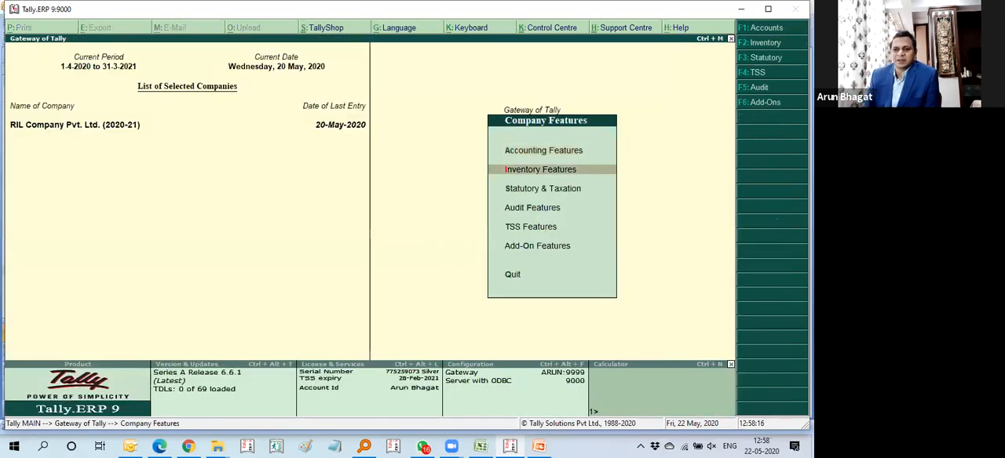
{"action": "key", "text": "Return"}
{"action": "key", "text": "Down"}
{"action": "key", "text": "Down"}
{"action": "key", "text": "Down"}
{"action": "key", "text": "Down"}
{"action": "key", "text": "Down"}
{"action": "key", "text": "Down"}
{"action": "key", "text": "Down"}
{"action": "key", "text": "Down"}
{"action": "key", "text": "Down"}
{"action": "key", "text": "Down"}
{"action": "key", "text": "Down"}
{"action": "key", "text": "Down"}
{"action": "key", "text": "Down"}
{"action": "key", "text": "Down"}
{"action": "key", "text": "Down"}
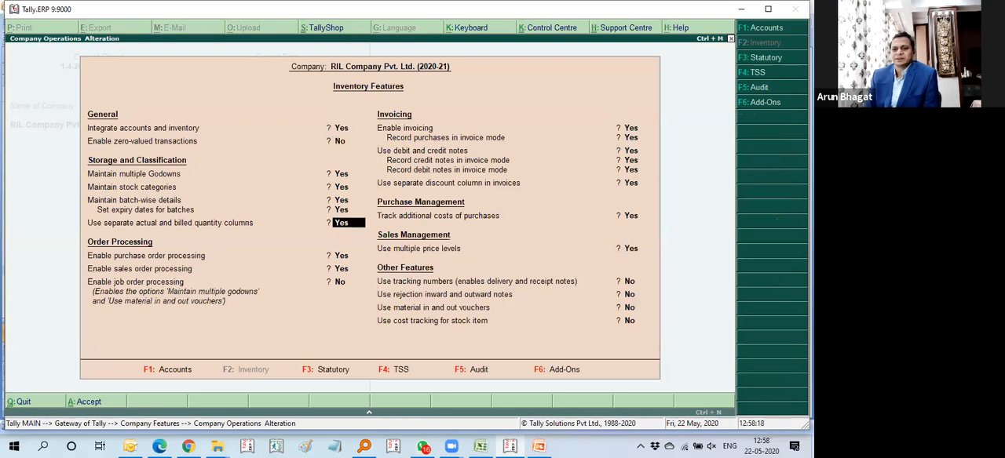
{"action": "key", "text": "Down"}
{"action": "key", "text": "Down"}
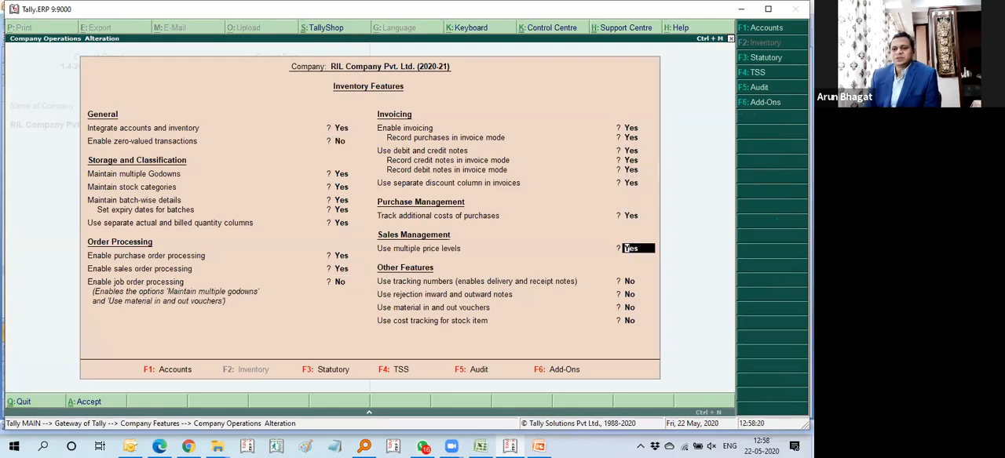
{"action": "key", "text": "Return"}
{"action": "key", "text": "Return"}
{"action": "key", "text": "Return"}
{"action": "key", "text": "Return"}
{"action": "key", "text": "Return"}
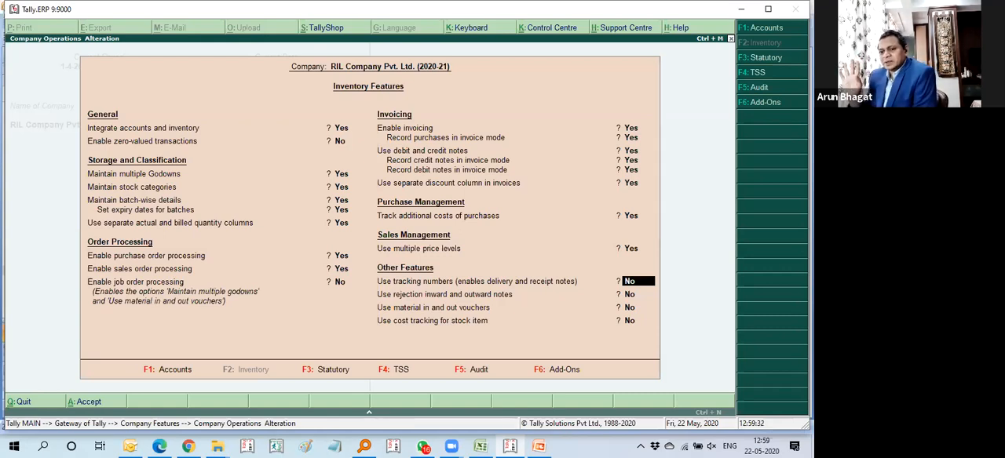
{"action": "type", "text": "y"}
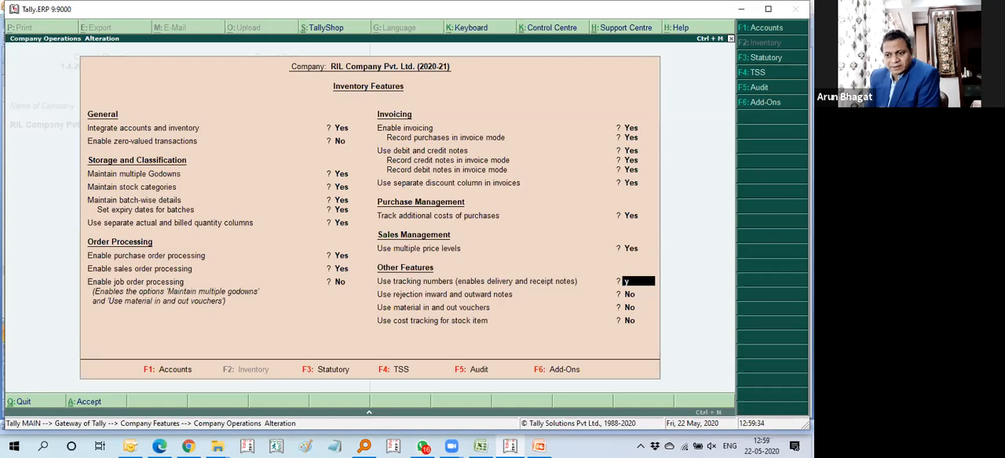
{"action": "key", "text": "Return"}
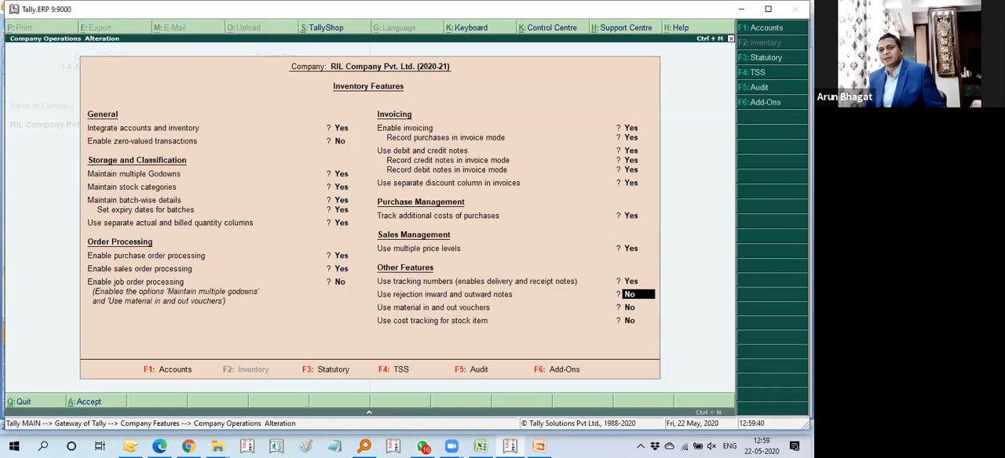
{"action": "key", "text": "ctrl+a"}
Step: Open the Inventory Vouchers from the Gateway of Tally
{"action": "key", "text": "Down"}
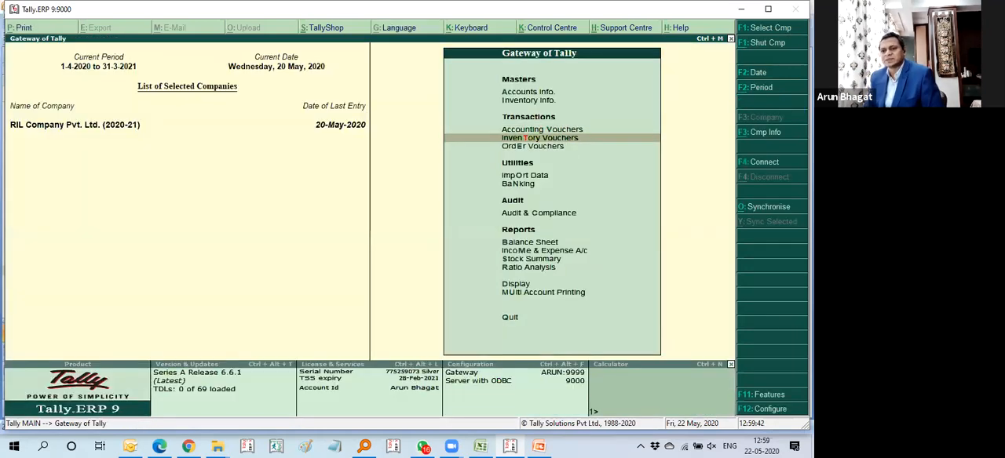
{"action": "key", "text": "Down"}
{"action": "key", "text": "Up"}
{"action": "key", "text": "Down"}
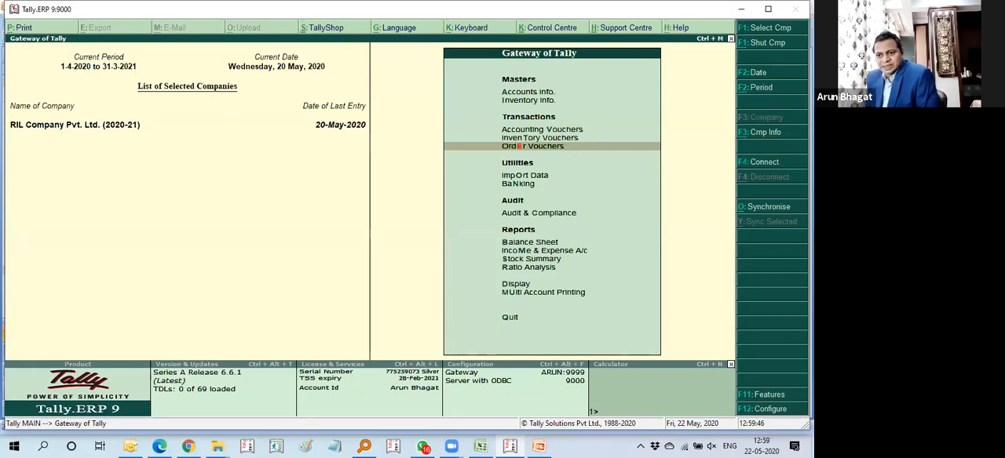
{"action": "key", "text": "Up"}
{"action": "key", "text": "Down"}
{"action": "key", "text": "Up"}
{"action": "key", "text": "Down"}
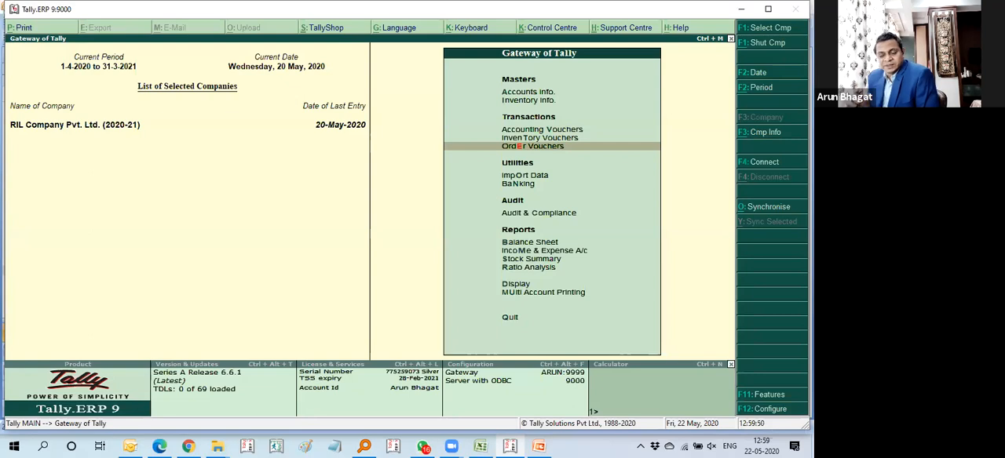
{"action": "key", "text": "Up"}
{"action": "key", "text": "Return"}
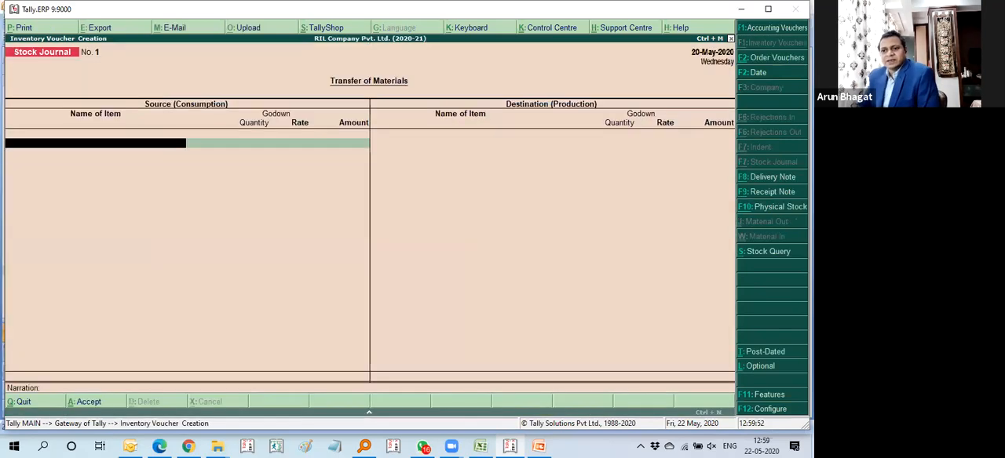
Step: View the Delivery Note and Receipt Note voucher forms and quit back to the Gateway of Tally
{"action": "left_click", "coordinate": [773, 177]}
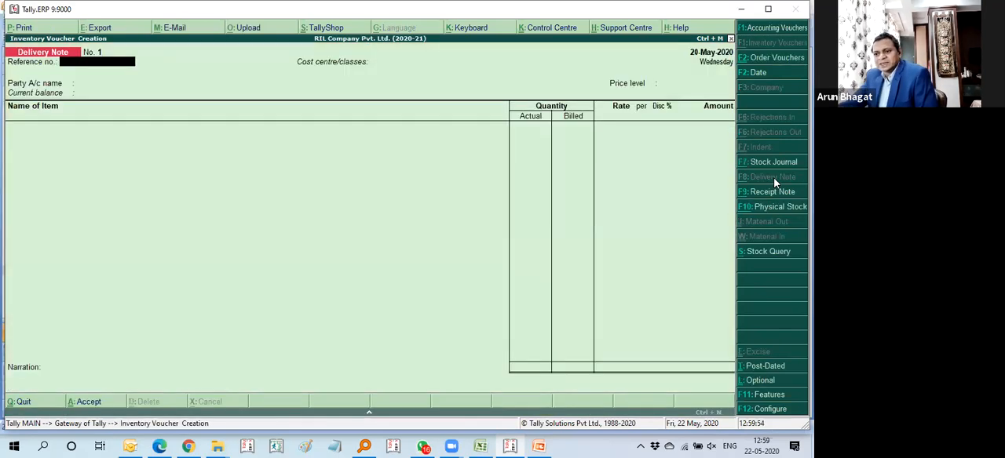
{"action": "left_click", "coordinate": [773, 193]}
{"action": "left_click", "coordinate": [773, 178]}
{"action": "left_click", "coordinate": [770, 193]}
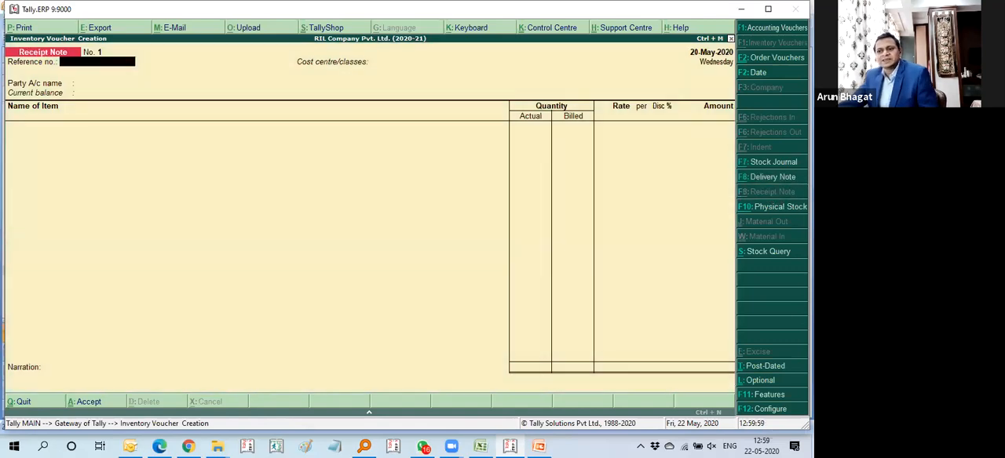
{"action": "key", "text": "Escape"}
{"action": "key", "text": "Return"}
Step: Open the company's Inventory Features and accept the existing settings and price level list, up to the tracking numbers option
{"action": "key", "text": "F11"}
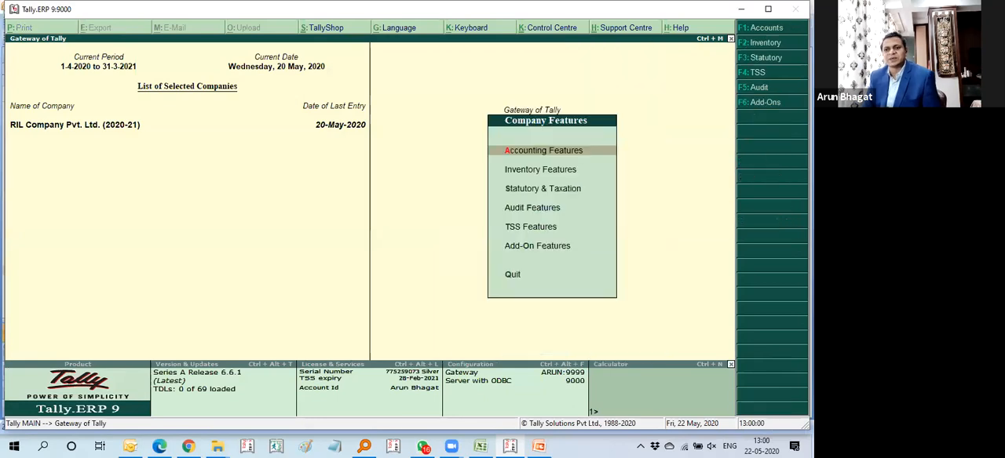
{"action": "key", "text": "Down"}
{"action": "key", "text": "Return"}
{"action": "key", "text": "Return"}
{"action": "key", "text": "Return"}
{"action": "key", "text": "Return"}
{"action": "key", "text": "Return"}
{"action": "key", "text": "Return"}
{"action": "key", "text": "Return"}
{"action": "key", "text": "Return"}
{"action": "key", "text": "Return"}
{"action": "key", "text": "Return"}
{"action": "key", "text": "Return"}
{"action": "key", "text": "Return"}
{"action": "key", "text": "Return"}
{"action": "key", "text": "Return"}
{"action": "key", "text": "Return"}
{"action": "key", "text": "Return"}
{"action": "key", "text": "Return"}
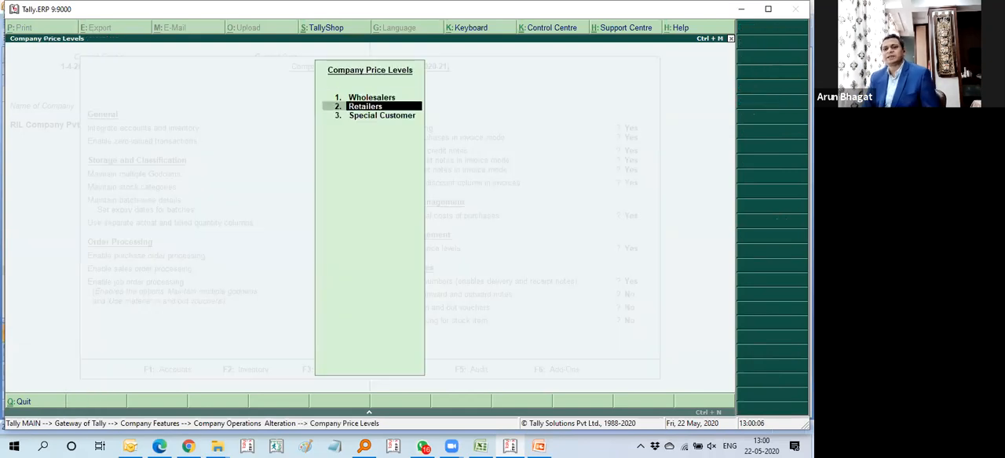
{"action": "key", "text": "Return"}
{"action": "key", "text": "Return"}
{"action": "key", "text": "Return"}
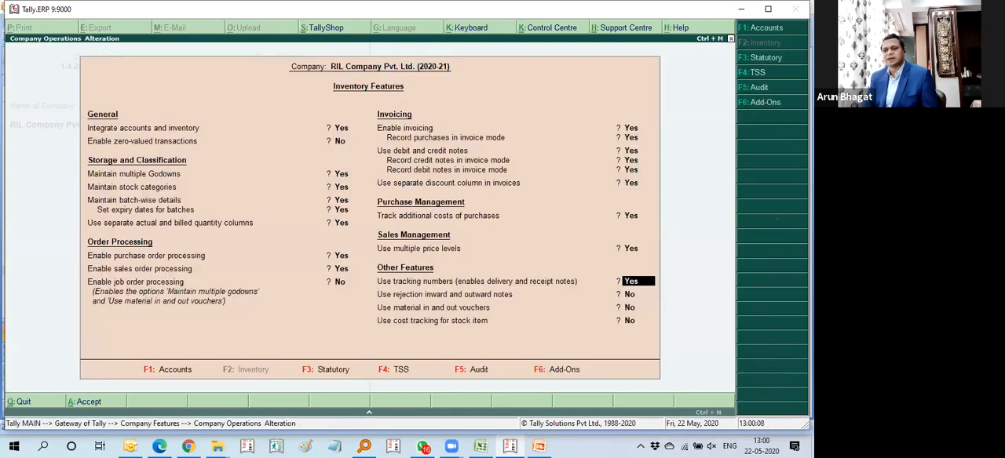
Step: Leave rejection notes and material in and out vouchers at No, enable cost tracking for stock items, and save the Inventory Features
{"action": "key", "text": "Return"}
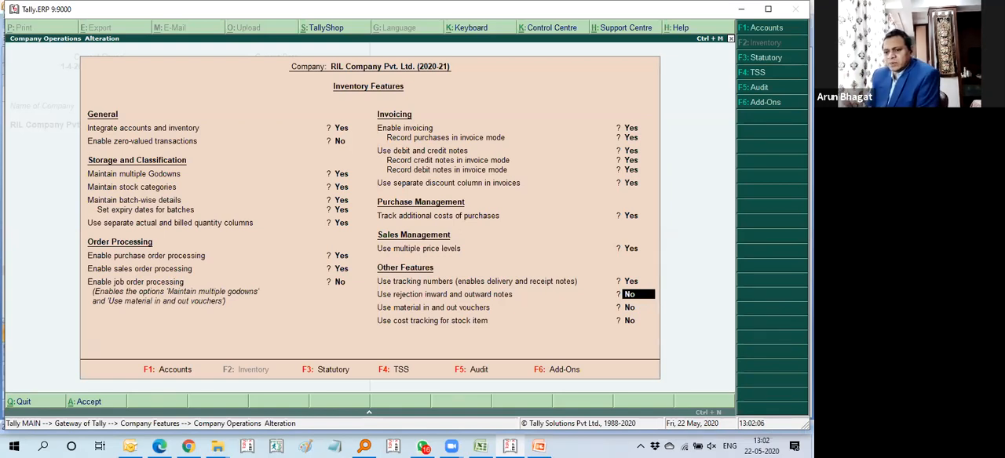
{"action": "key", "text": "Return"}
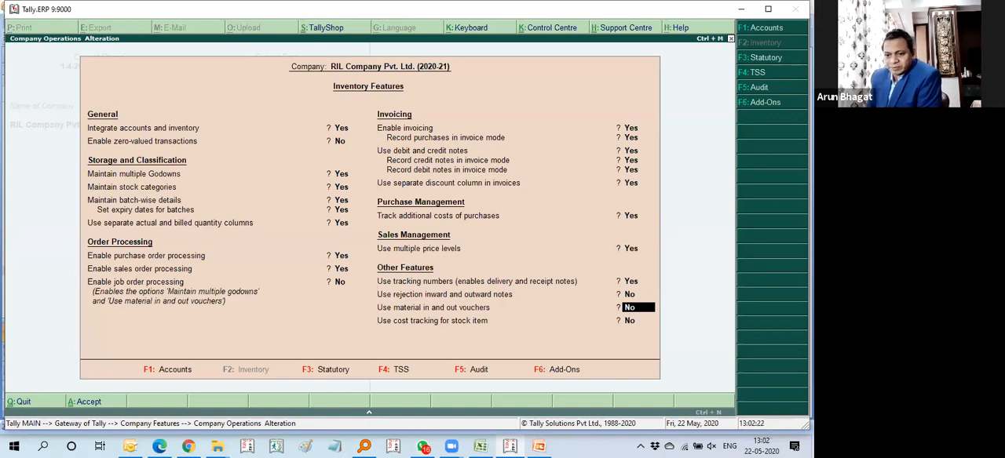
{"action": "key", "text": "Return"}
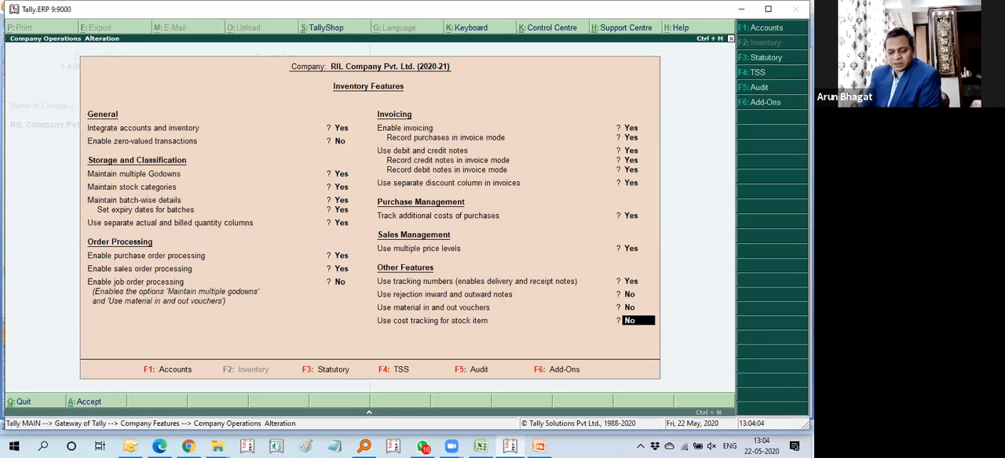
{"action": "type", "text": "y"}
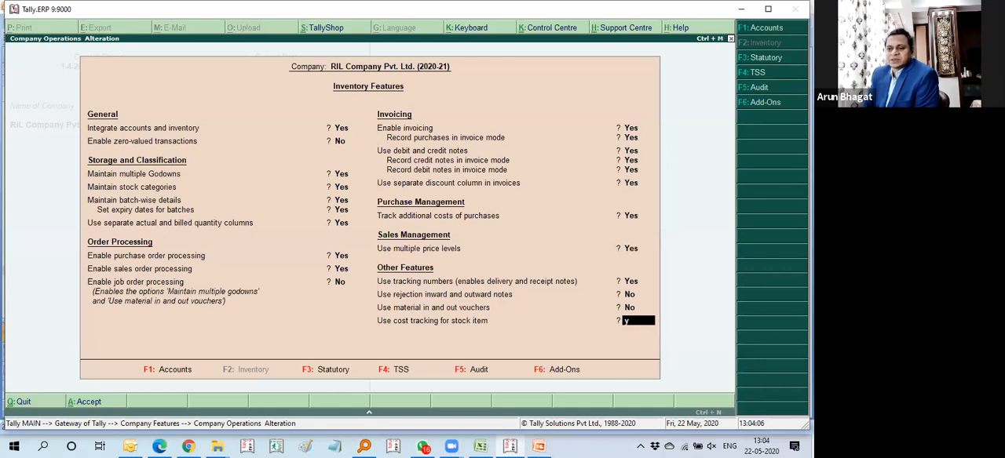
{"action": "key", "text": "Return"}
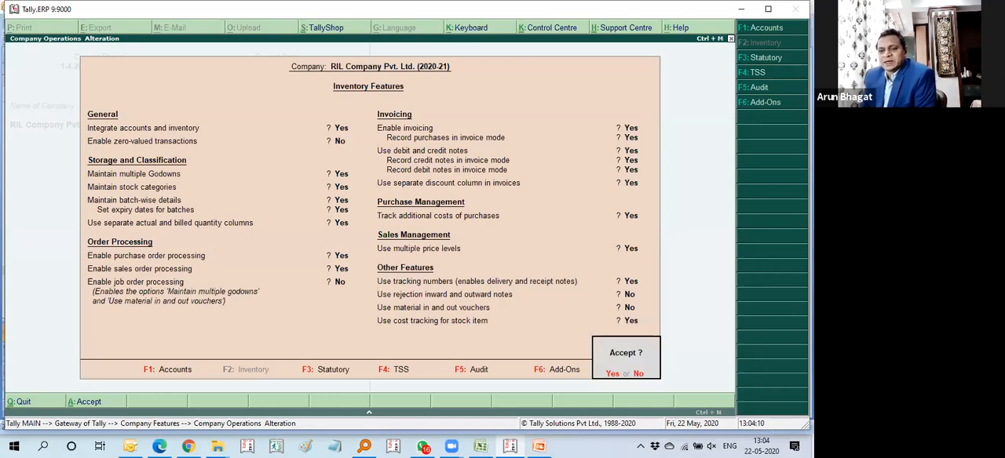
{"action": "key", "text": "Return"}
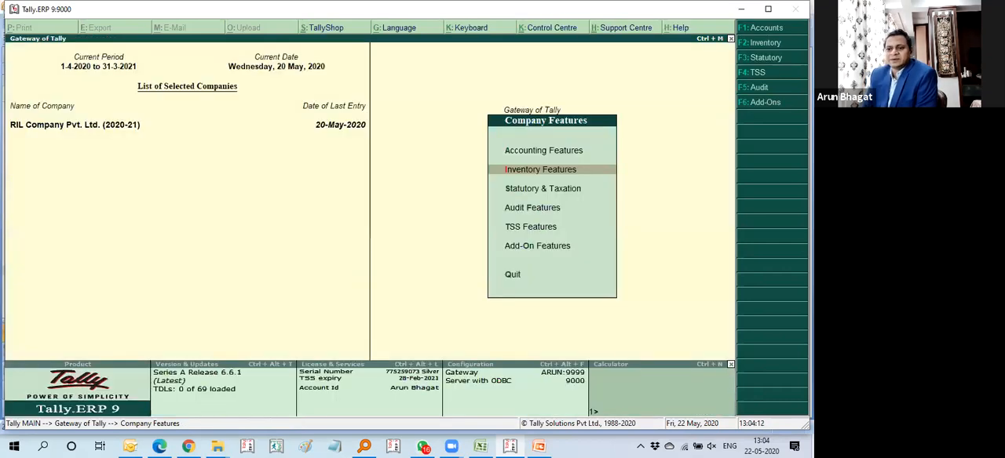
{"action": "key", "text": "Down"}
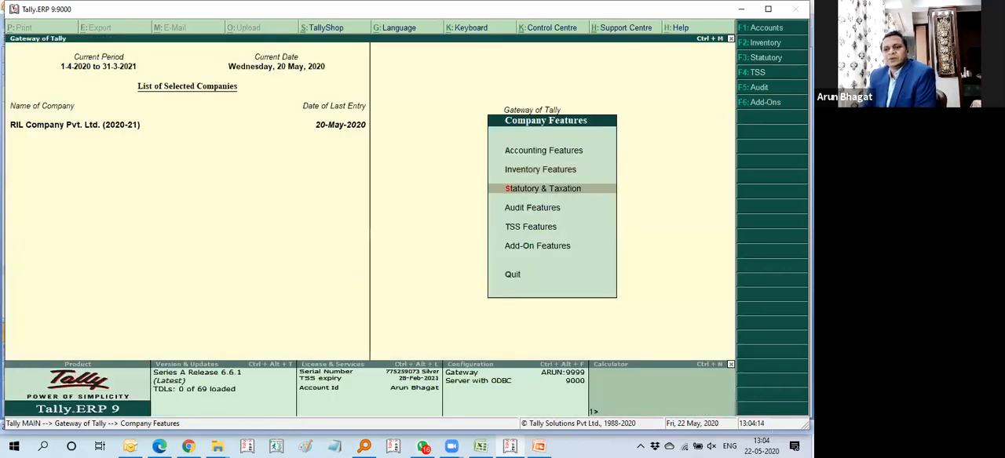
{"action": "key", "text": "Down"}
{"action": "key", "text": "Down"}
{"action": "key", "text": "Down"}
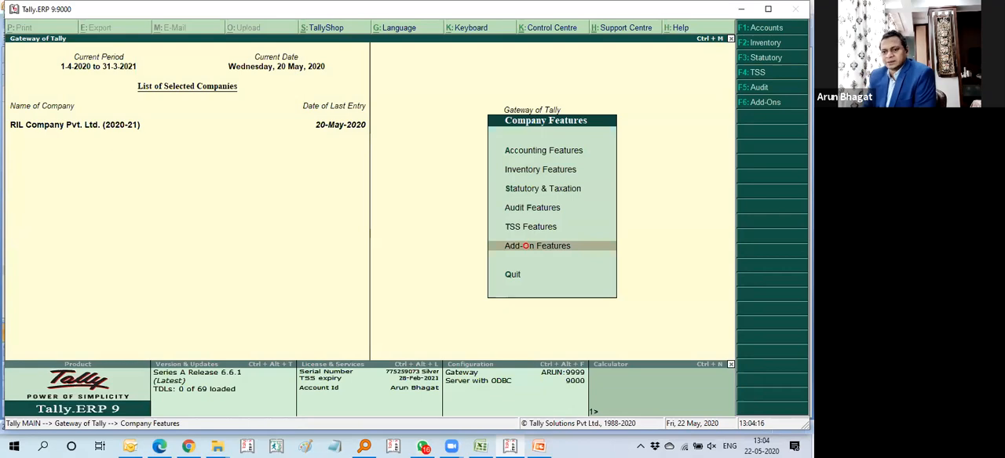
{"action": "key", "text": "Up"}
{"action": "key", "text": "Up"}
{"action": "key", "text": "Up"}
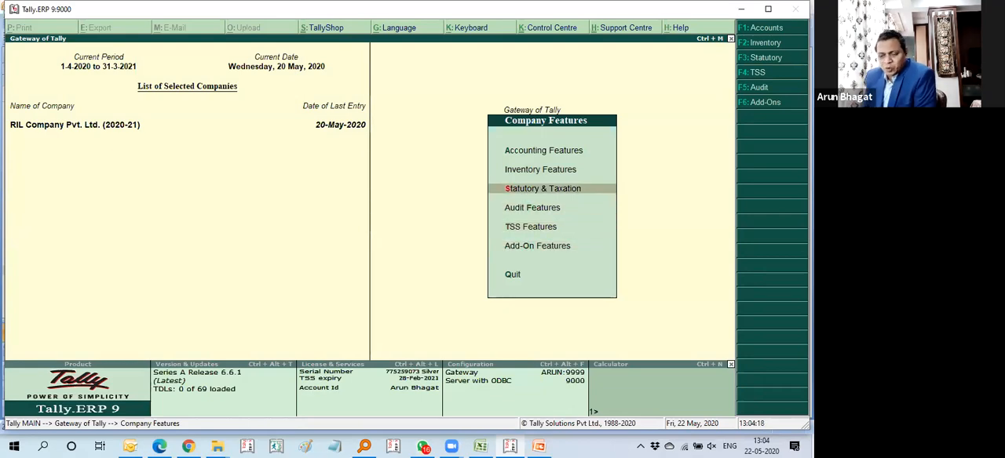